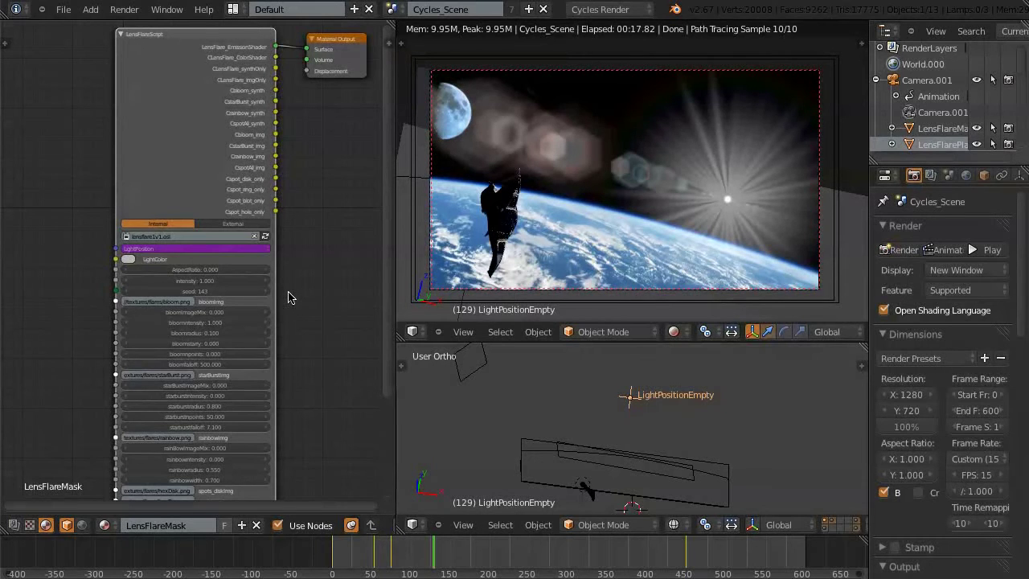
Step: Switch to the Finder preview of the rendered frames and examine the lens flare from 0024.png to 0044.png as the spaceship approaches the sun
key("super+Tab")
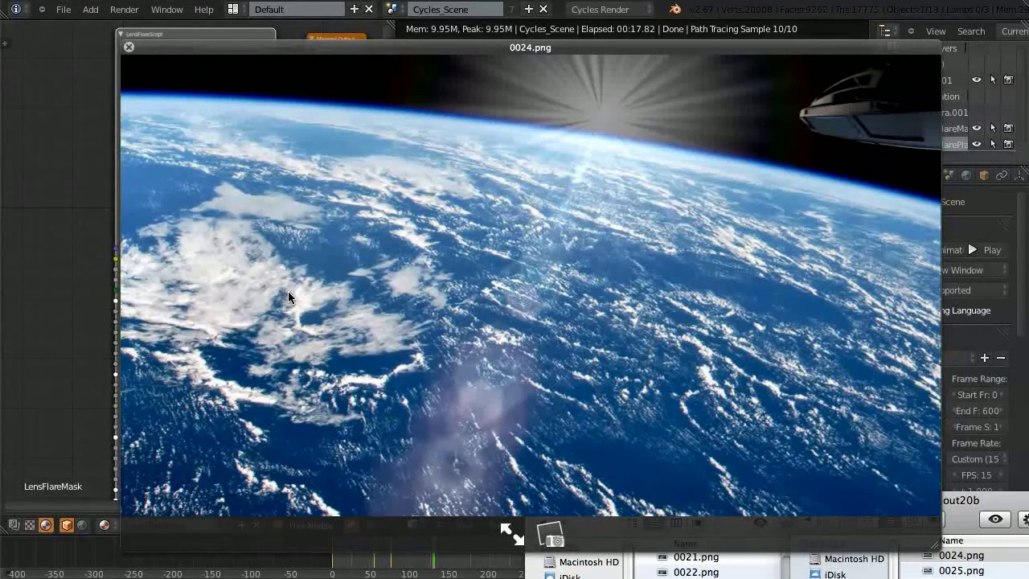
key("Down")
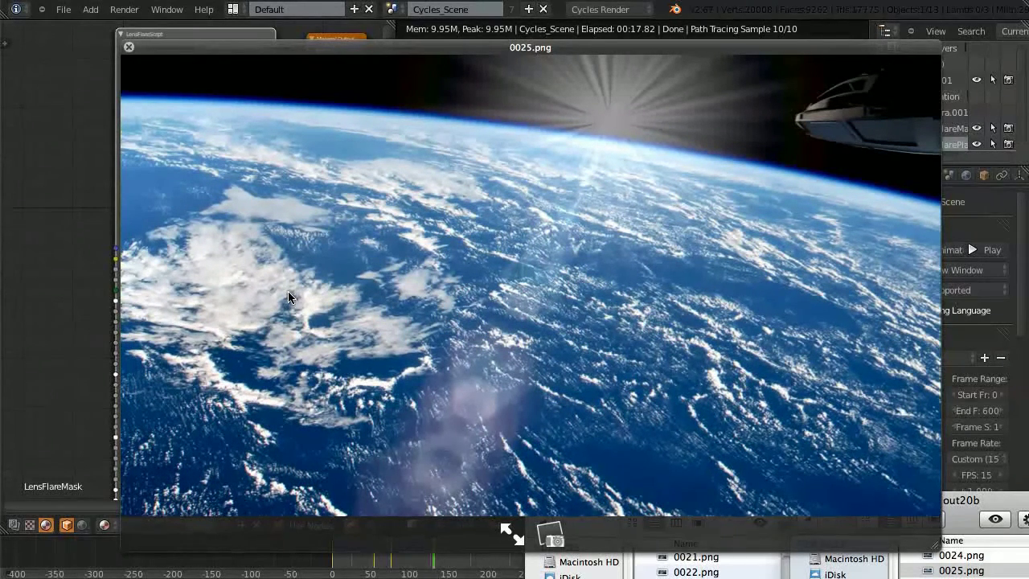
key("Down")
key("Down")
key("Down")
key("Down")
key("Down")
key("Down")
key("Down")
key("Down")
key("Down")
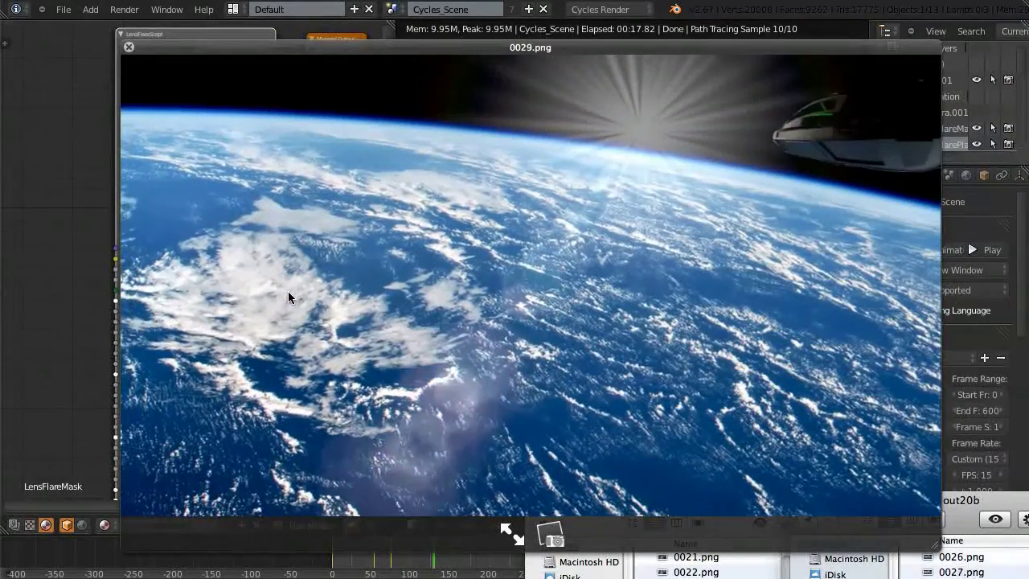
key("Down")
key("Down")
key("Down")
key("Down")
key("Down")
key("Down")
key("Down")
key("Down")
key("Down")
key("Down")
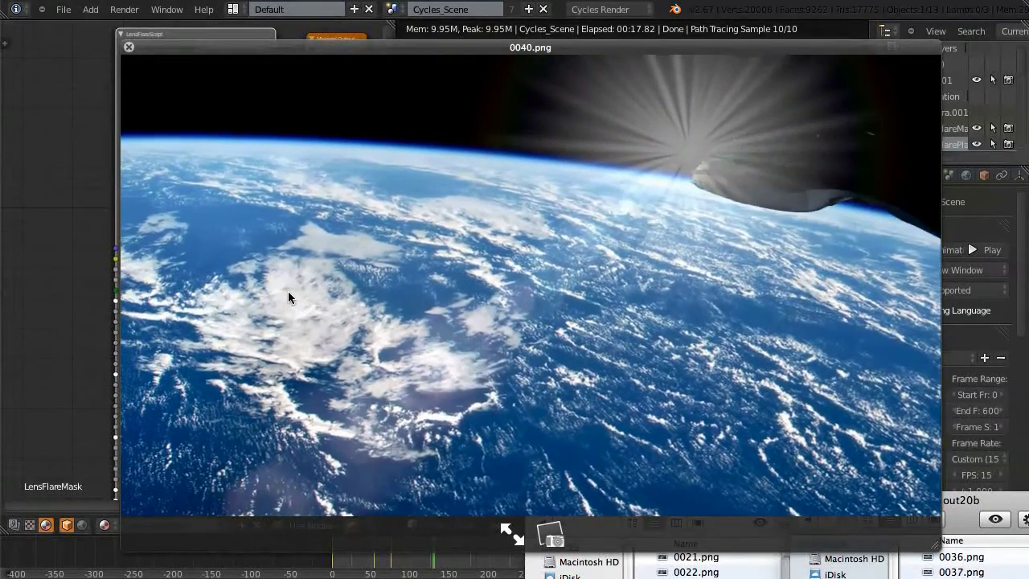
key("Down")
key("Up")
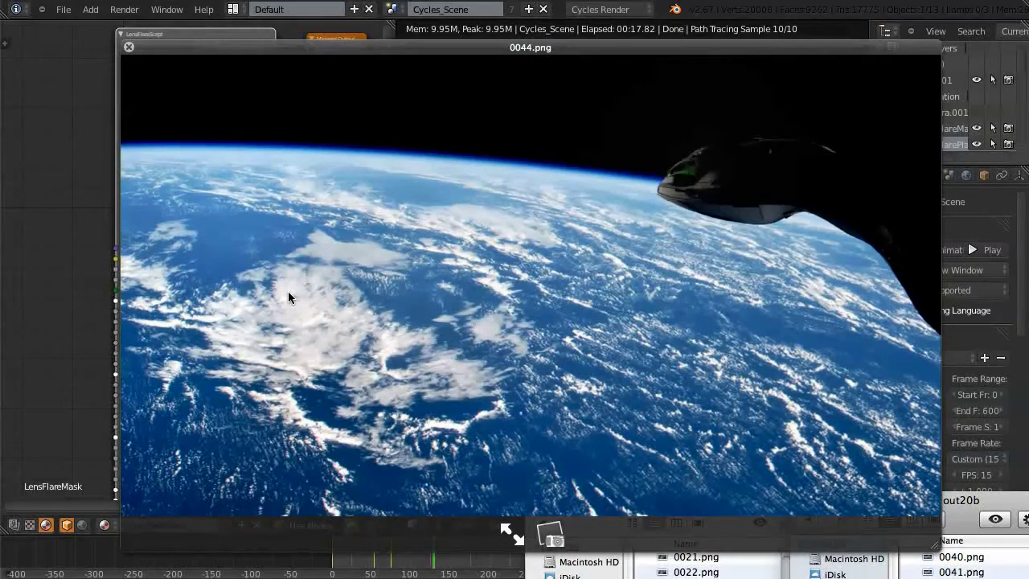
Step: Compare the flare frame by frame around 0051.png and 0052.png, where the ship passes in front of the light
key("Down")
key("Down")
key("Down")
key("Down")
key("Down")
key("Down")
key("Down")
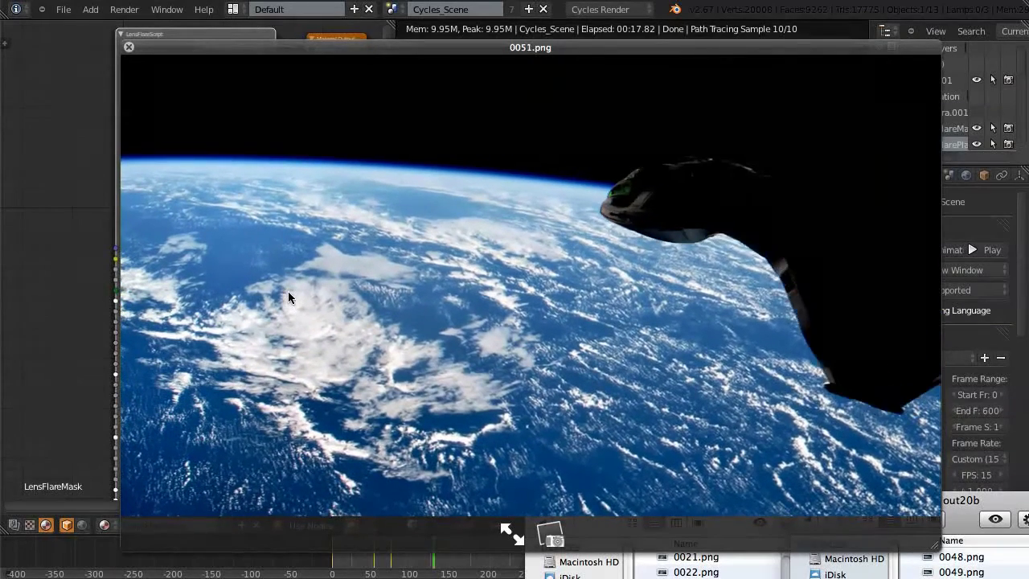
key("Down")
key("Down")
key("Up")
key("Up")
key("Down")
key("Down")
key("Down")
key("Down")
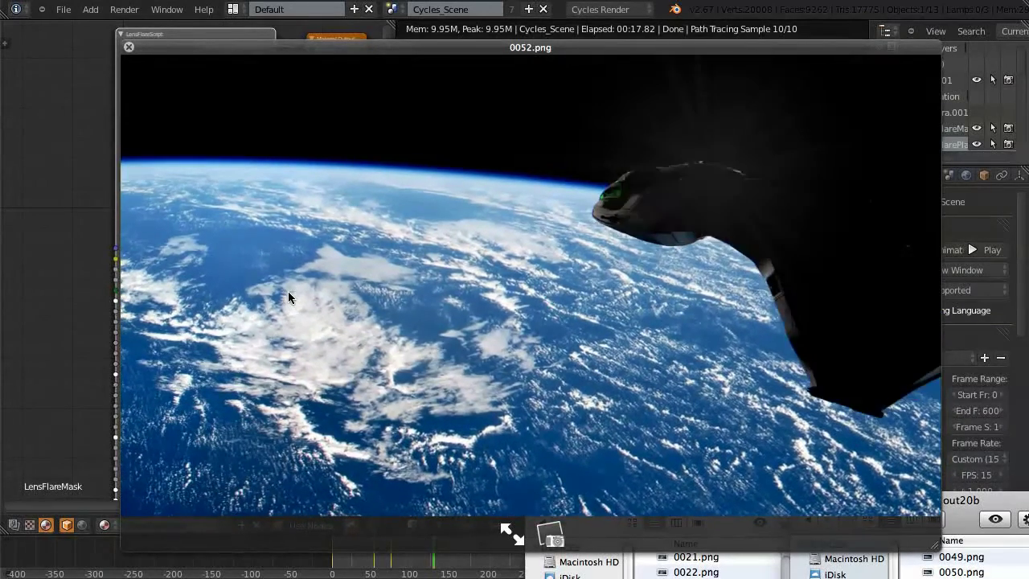
key("Up")
Step: Review the following rendered frames up to 0078.png, examining the flare against the ship's silhouette
key("Down")
key("Down")
key("Down")
key("Down")
key("Down")
key("Down")
key("Down")
key("Down")
key("Down")
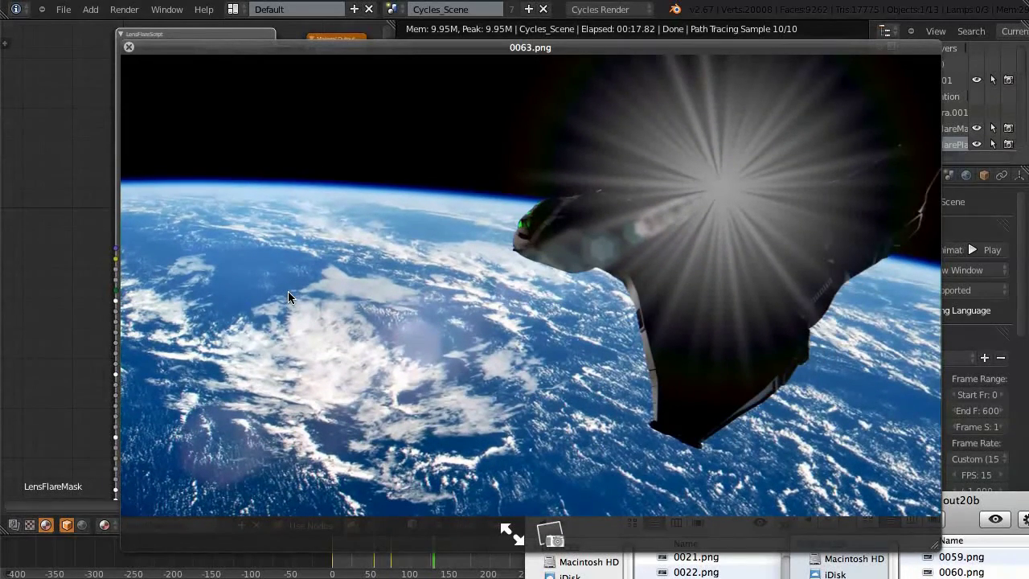
key("Down")
key("Down")
key("Down")
key("Down")
key("Down")
key("Down")
key("Down")
key("Down")
key("Down")
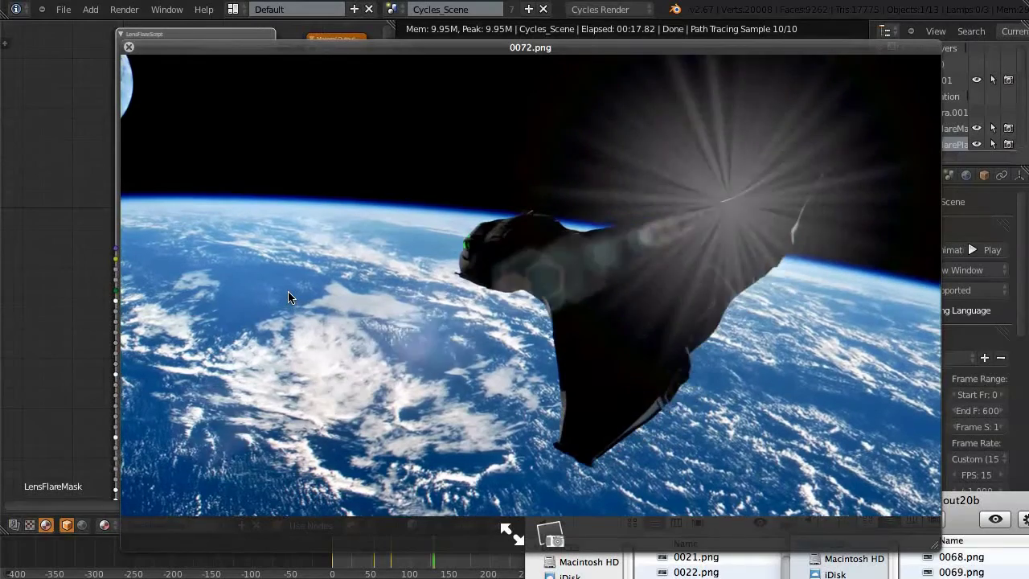
key("Down")
key("Down")
key("Down")
key("Down")
key("Down")
key("Down")
key("Down")
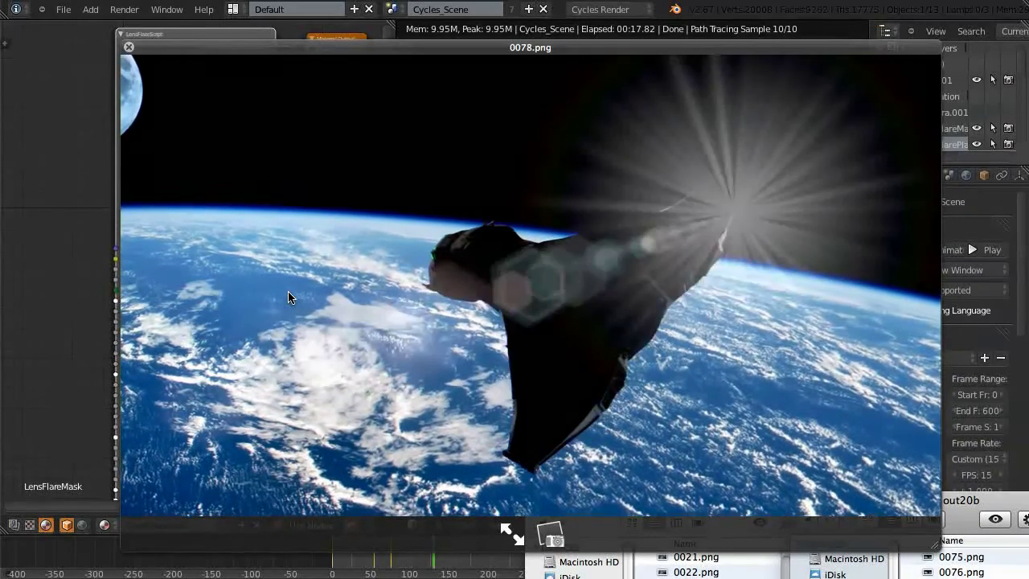
Step: Go back through the rendered frames from 0078.png past 0074.png to about 0050.png, checking the flare's occlusion in each
key("Up")
key("Up")
key("Up")
key("Up")
key("Up")
key("Up")
key("Up")
key("Up")
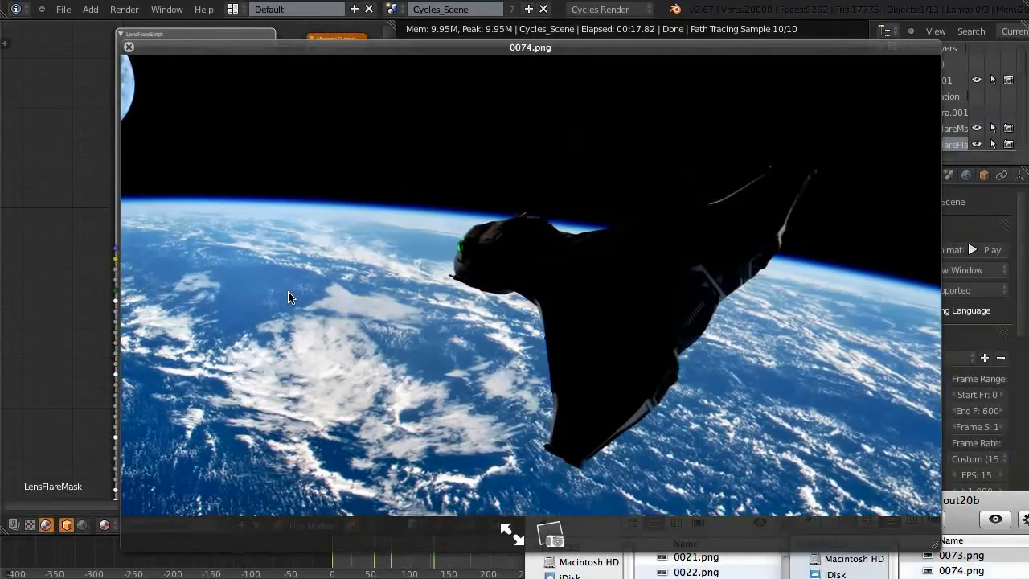
key("Up")
key("Up")
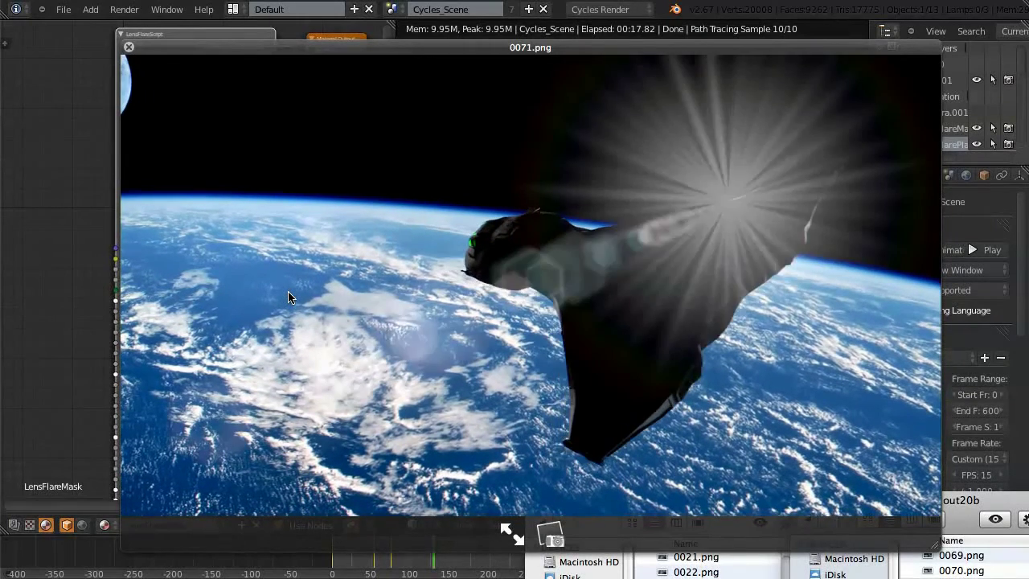
key("Down")
key("Up")
key("Up")
key("Up")
key("Up")
key("Up")
key("Up")
key("Up")
key("Up")
key("Up")
key("Up")
key("Up")
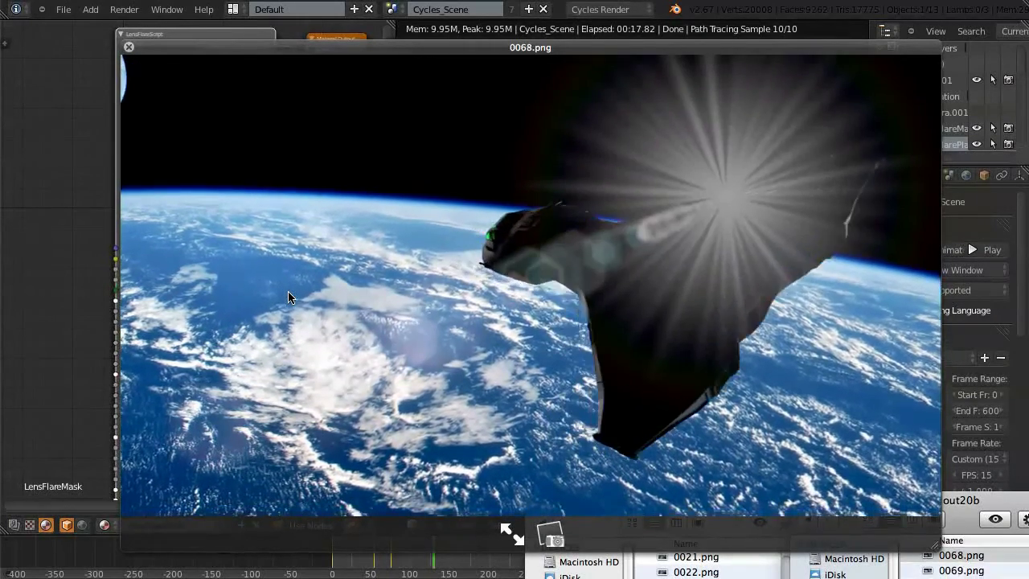
key("Up")
key("Up")
key("Up")
key("Up")
key("Up")
key("Up")
key("Up")
key("Up")
key("Up")
key("Up")
key("Up")
key("Up")
key("Up")
key("Up")
key("Up")
key("Up")
key("Up")
key("Up")
key("Up")
key("Up")
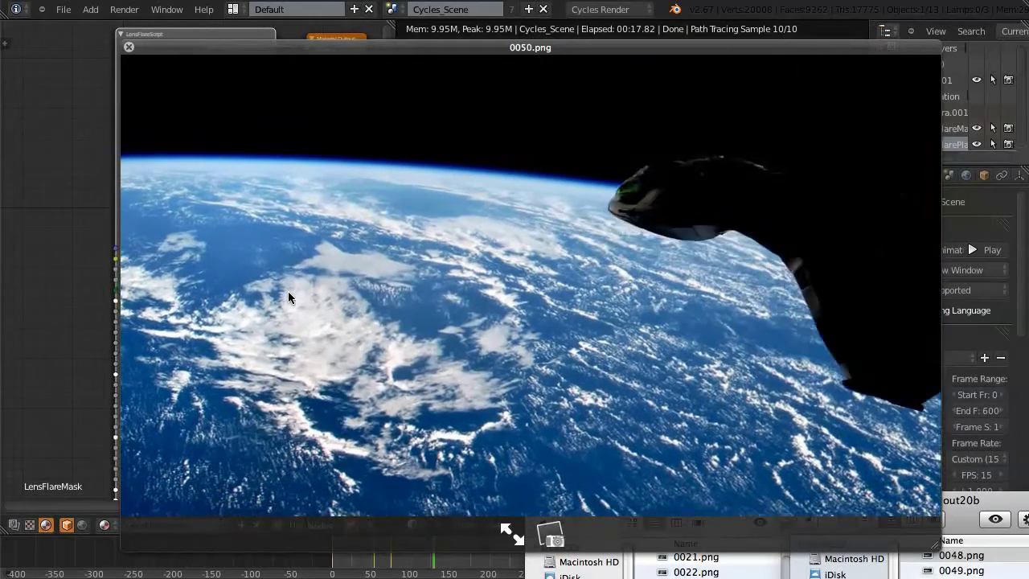
key("Up")
key("Up")
Step: Play forward through the rendered frames again up to 0084.png to examine how the flare behaves behind the ship
key("Down")
key("Down")
key("Down")
key("Down")
key("Down")
key("Down")
key("Down")
key("Down")
key("Down")
key("Down")
key("Down")
key("Down")
key("Down")
key("Down")
key("Down")
key("Down")
key("Down")
key("Down")
key("Down")
key("Down")
key("Down")
key("Down")
key("Down")
key("Down")
key("Down")
key("Down")
key("Down")
key("Down")
key("Down")
key("Down")
key("Down")
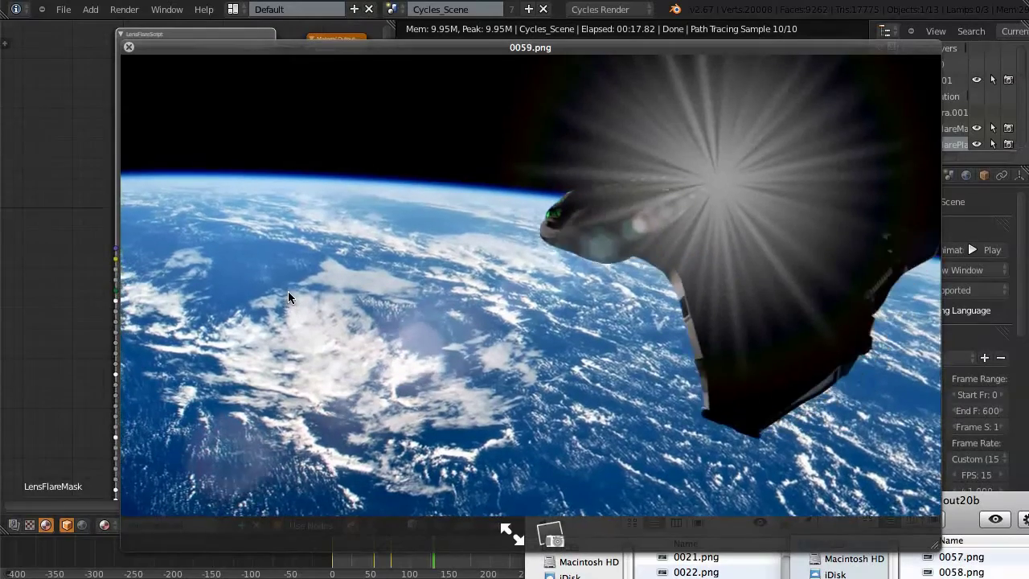
key("Down")
key("Down")
key("Down")
key("Down")
key("Down")
key("Down")
key("Down")
key("Down")
key("Down")
key("Down")
key("Down")
key("Down")
key("Down")
key("Down")
key("Down")
key("Down")
key("Down")
key("Down")
key("Down")
key("Down")
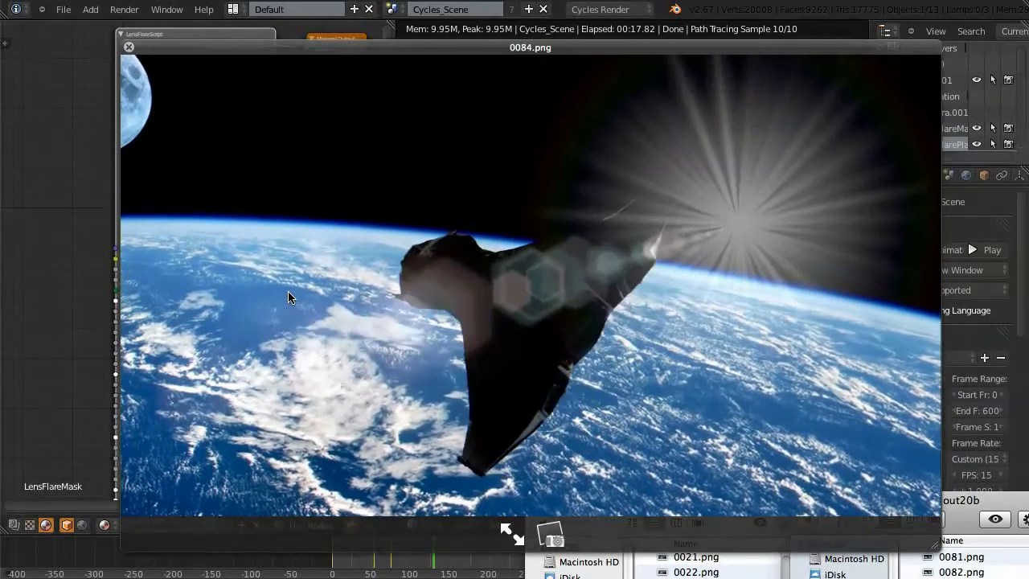
Step: Advance through the spaceship frames from 0084.png to 0098.png, examining the flare over the ship's silhouette
key("Down")
key("Down")
key("Down")
key("Down")
key("Down")
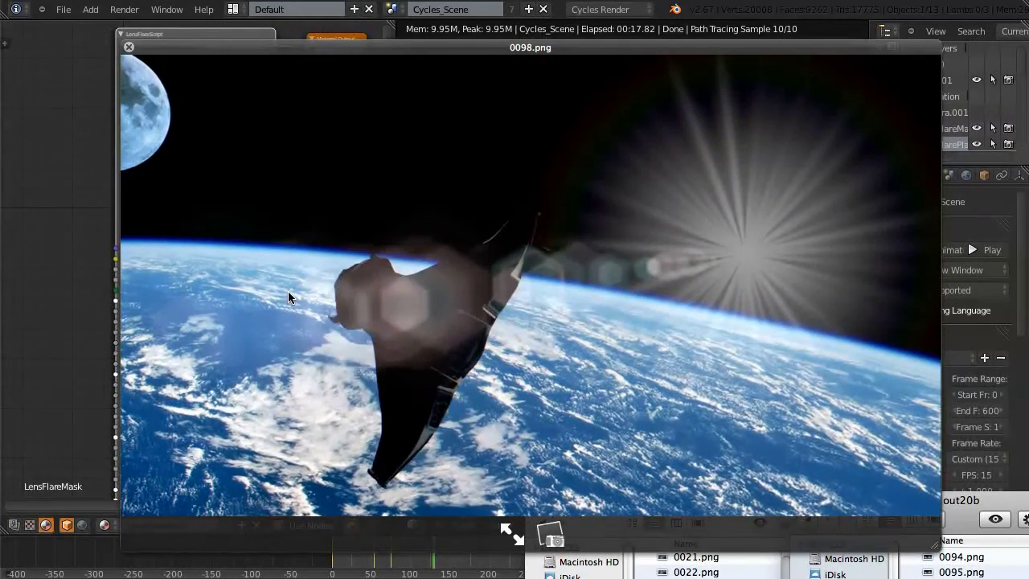
Step: Switch to the outForest Lens Flare frames and review them from 0001.png to 0023.png, examining the flare through the branches
key("super+Tab")
key("super+Tab")
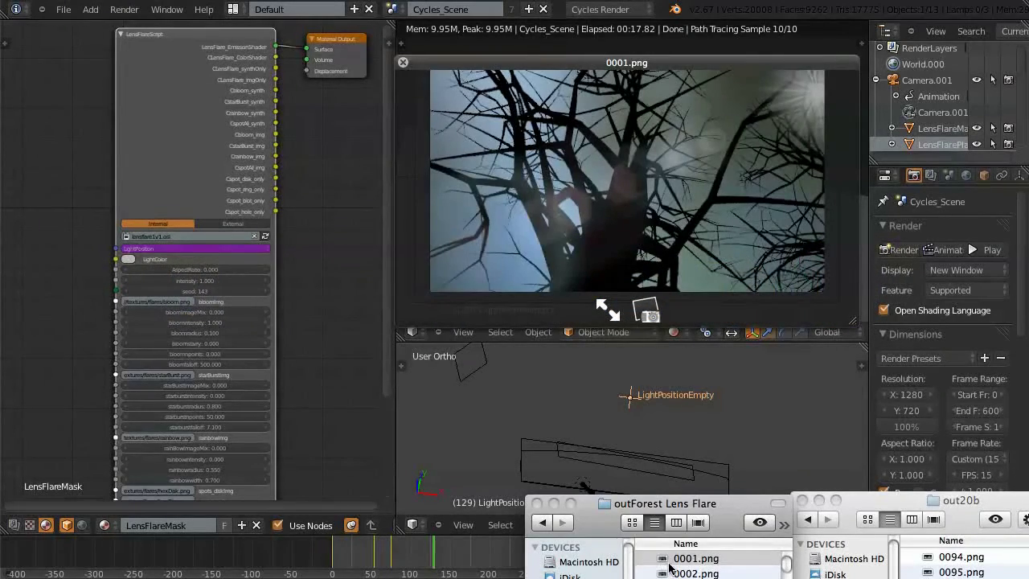
key("Down")
key("Down")
key("Down")
key("Down")
key("Down")
key("Down")
key("Down")
key("Down")
key("Down")
key("Down")
key("Down")
key("Down")
key("Down")
key("Down")
key("Down")
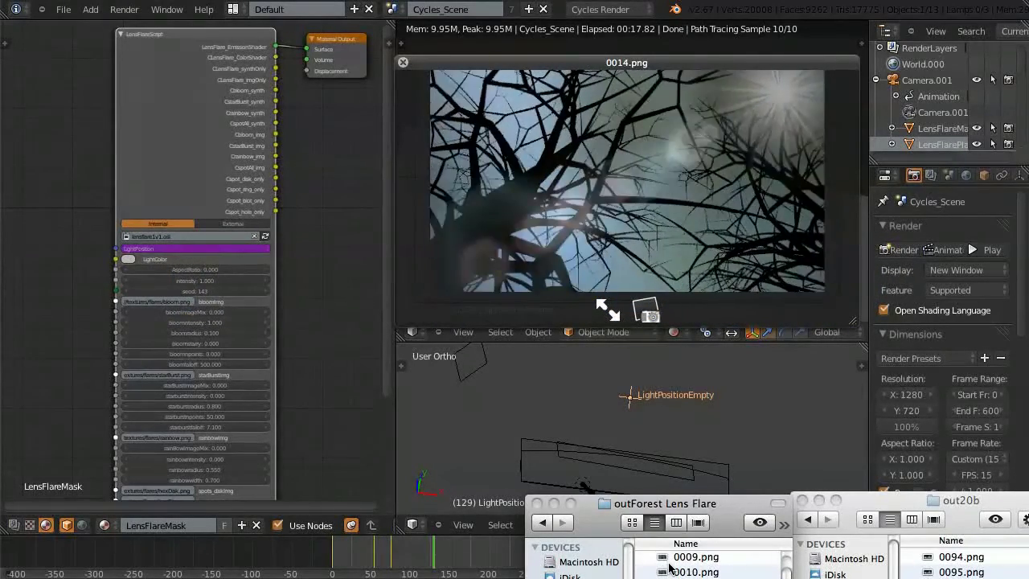
key("Down")
key("Down")
key("Down")
key("Down")
key("Down")
key("Down")
key("Down")
key("Down")
key("Down")
key("Down")
key("Down")
key("Down")
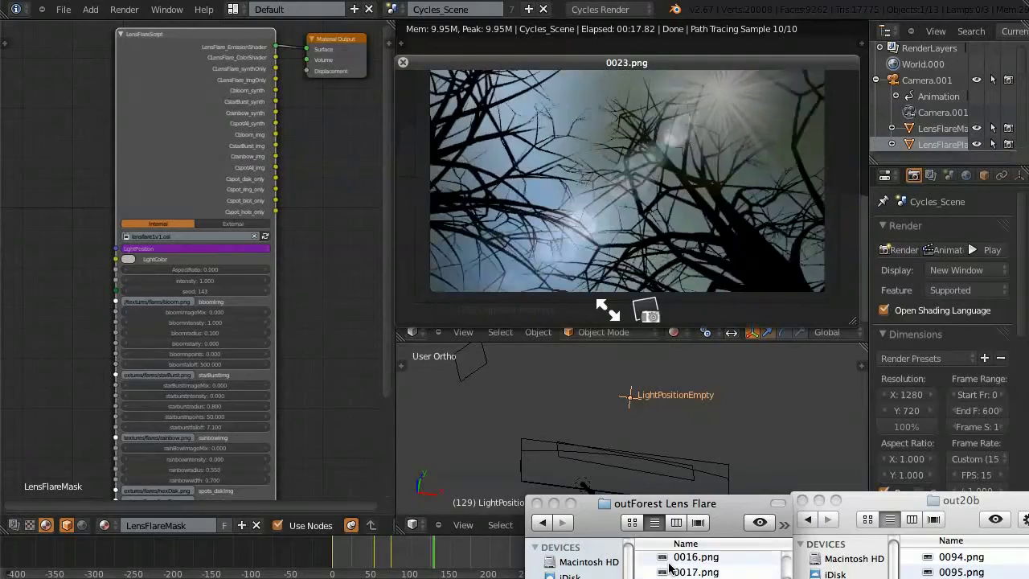
Step: Continue forward through the forest frames past 0038.png to examine the flare where dense branches cover the light
key("Down")
key("Down")
key("Down")
key("Down")
key("Down")
key("Down")
key("Down")
key("Down")
key("Down")
key("Down")
key("Down")
key("Down")
key("Down")
key("Down")
key("Down")
key("Down")
key("Down")
key("Down")
key("Down")
key("Down")
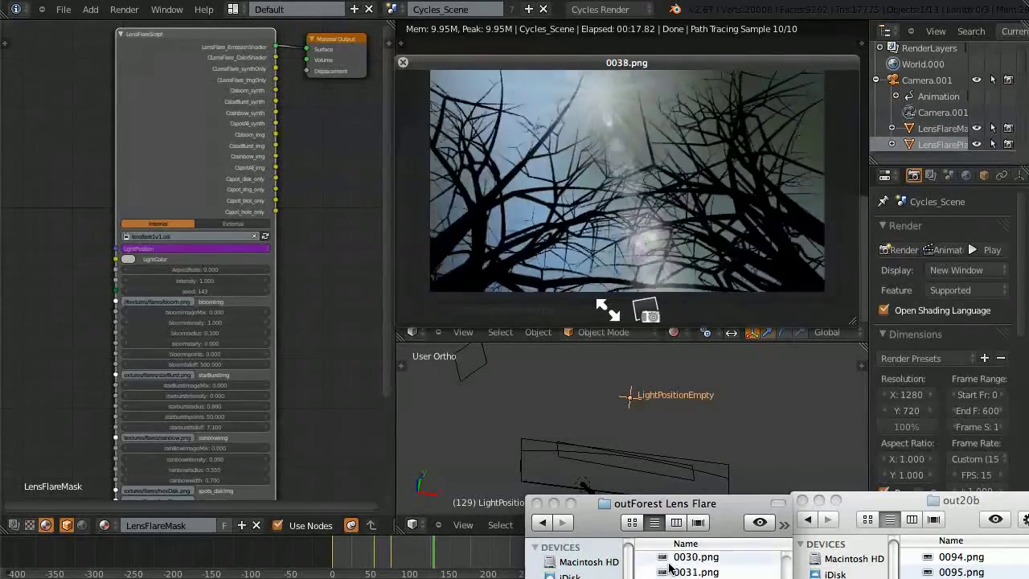
Step: Go back through the forest frames from 0044.png past 0020.png, checking how the branches mask the flare
key("Up")
key("Up")
key("Up")
key("Up")
key("Up")
key("Up")
key("Up")
key("Up")
key("Up")
key("Up")
key("Up")
key("Up")
key("Up")
key("Up")
key("Up")
key("Up")
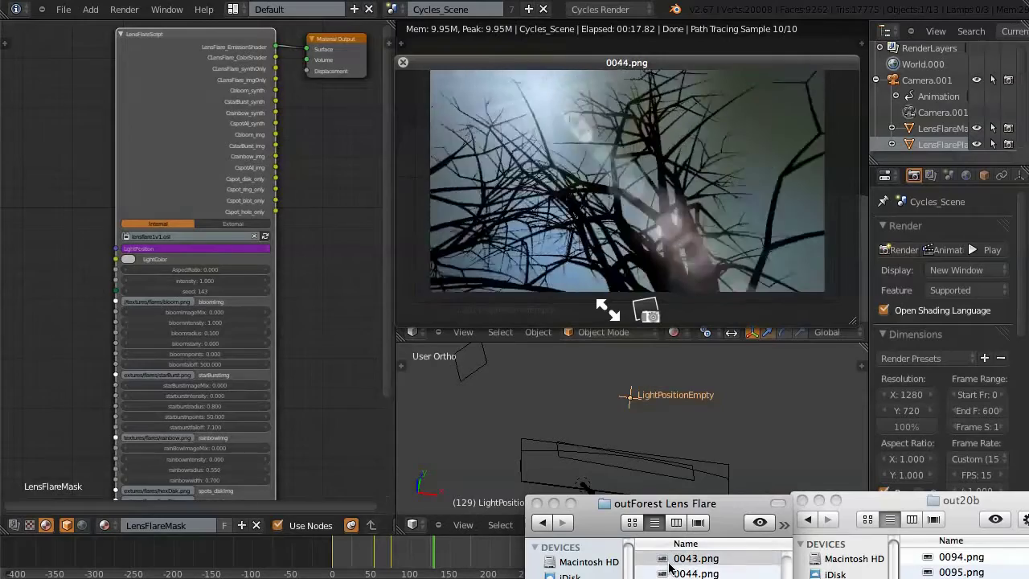
key("Up")
key("Up")
key("Up")
key("Up")
key("Up")
key("Up")
key("Up")
key("Up")
key("Up")
key("Up")
key("Up")
key("Up")
key("Up")
key("Up")
key("Up")
key("Up")
key("Up")
key("Up")
key("Up")
key("Up")
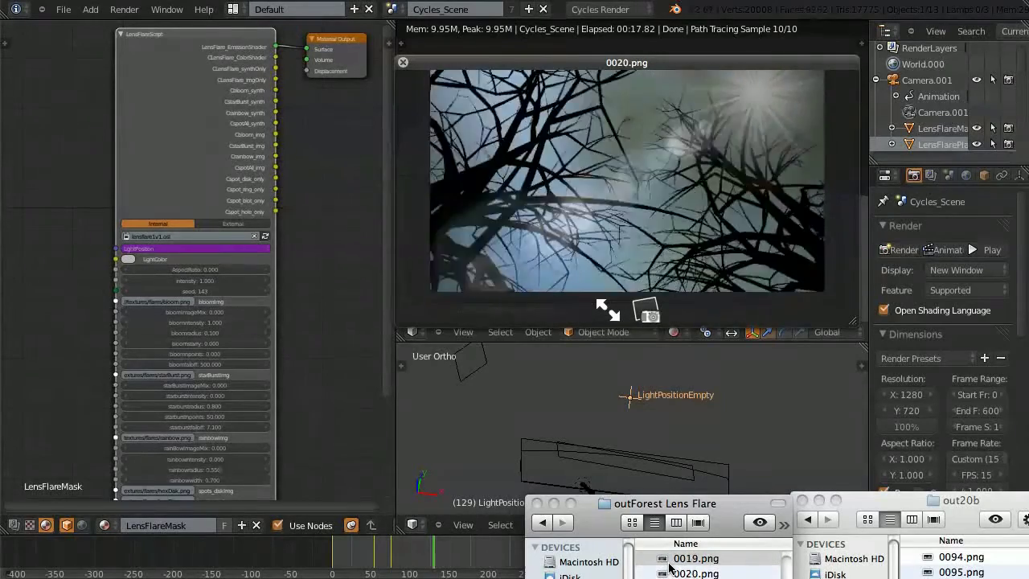
key("Up")
key("Up")
key("Up")
key("Up")
key("Up")
key("Up")
key("Up")
Step: Play the forest frames forward again through 0028.png to 0051.png and return to 0043.png to compare the flare's visibility
key("Down")
key("Down")
key("Down")
key("Down")
key("Down")
key("Down")
key("Down")
key("Down")
key("Down")
key("Down")
key("Down")
key("Down")
key("Down")
key("Down")
key("Down")
key("Down")
key("Down")
key("Down")
key("Down")
key("Down")
key("Down")
key("Down")
key("Down")
key("Down")
key("Down")
key("Down")
key("Down")
key("Down")
key("Down")
key("Down")
key("Down")
key("Down")
key("Down")
key("Down")
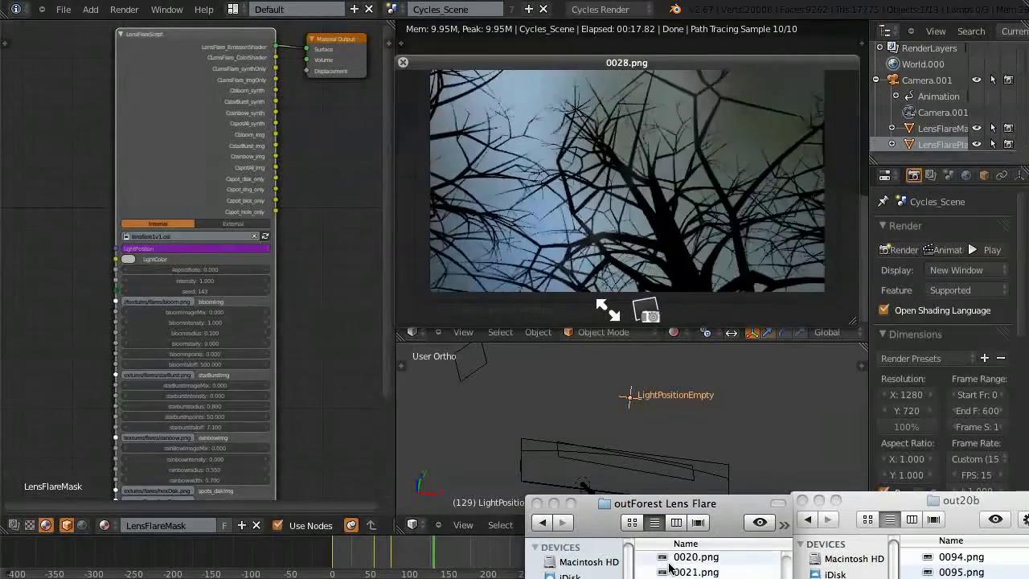
key("Down")
key("Down")
key("Down")
key("Down")
key("Down")
key("Down")
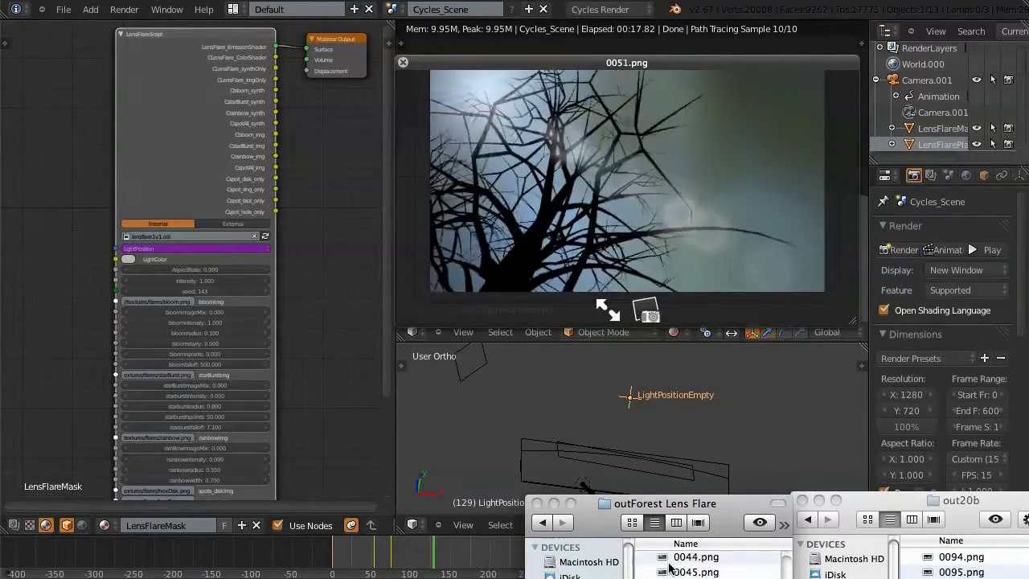
key("Up")
key("Up")
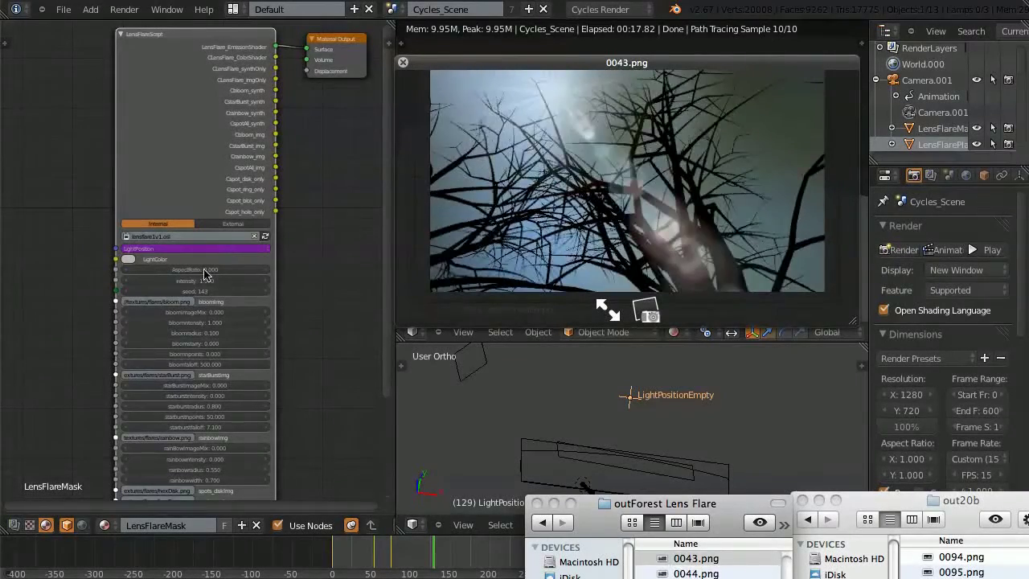
Step: Insert a keyframe on the intensity of the lensflare1v1.osl script node and delete that keyframe again
left_click(182, 287)
scroll(248, 284, "up", 5)
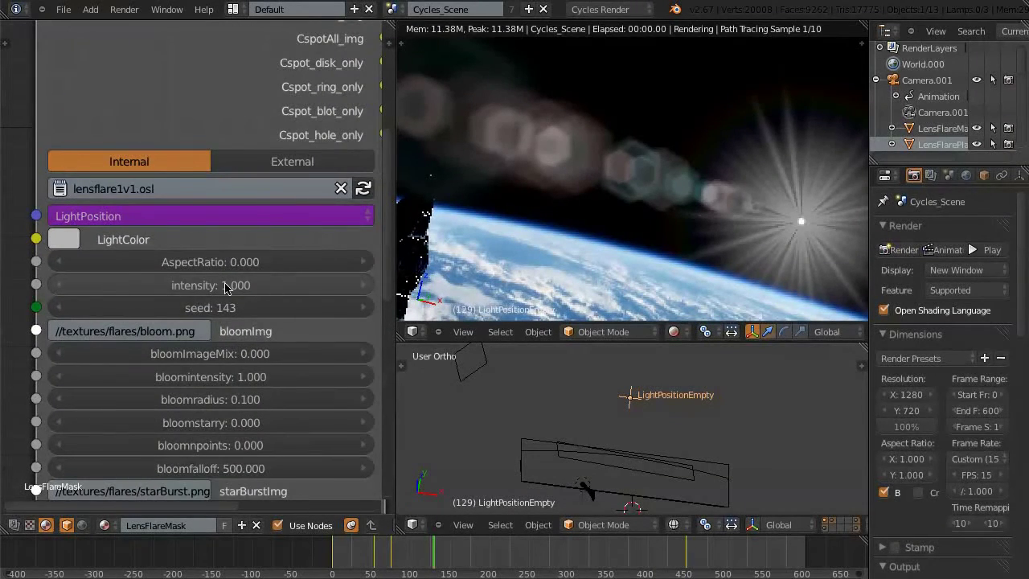
scroll(217, 291, "down", 3)
key("i")
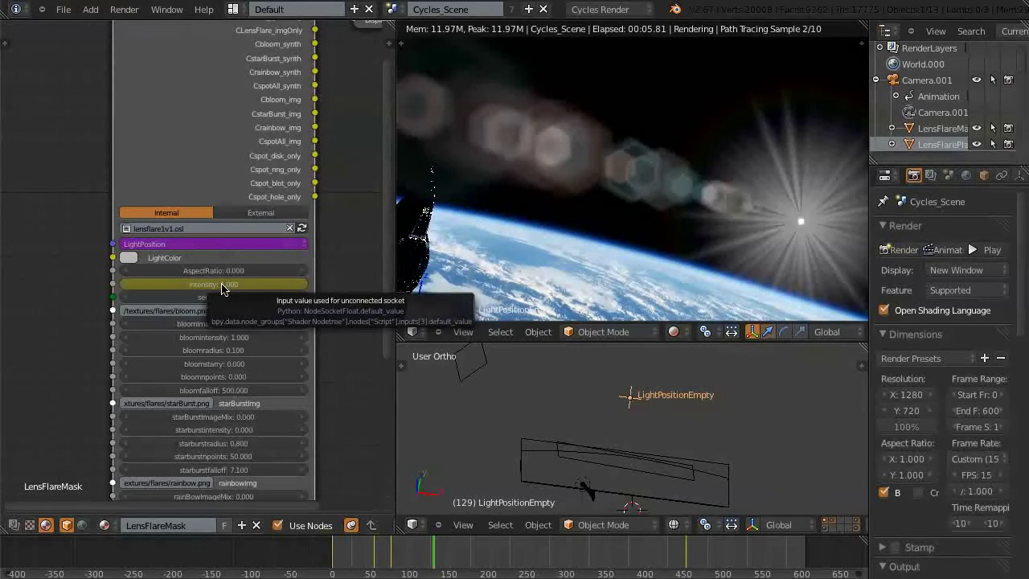
right_click(215, 285)
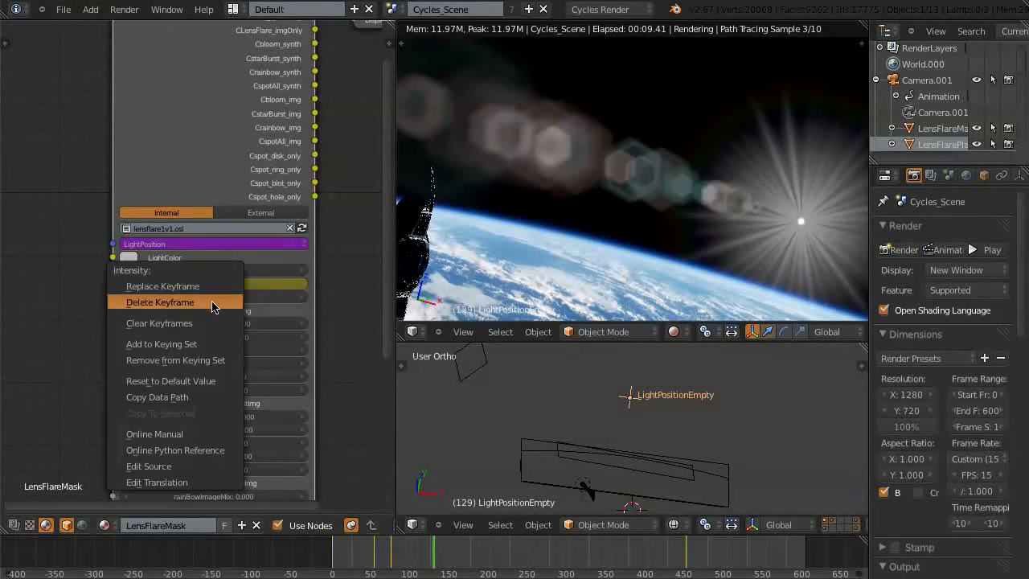
left_click(214, 301)
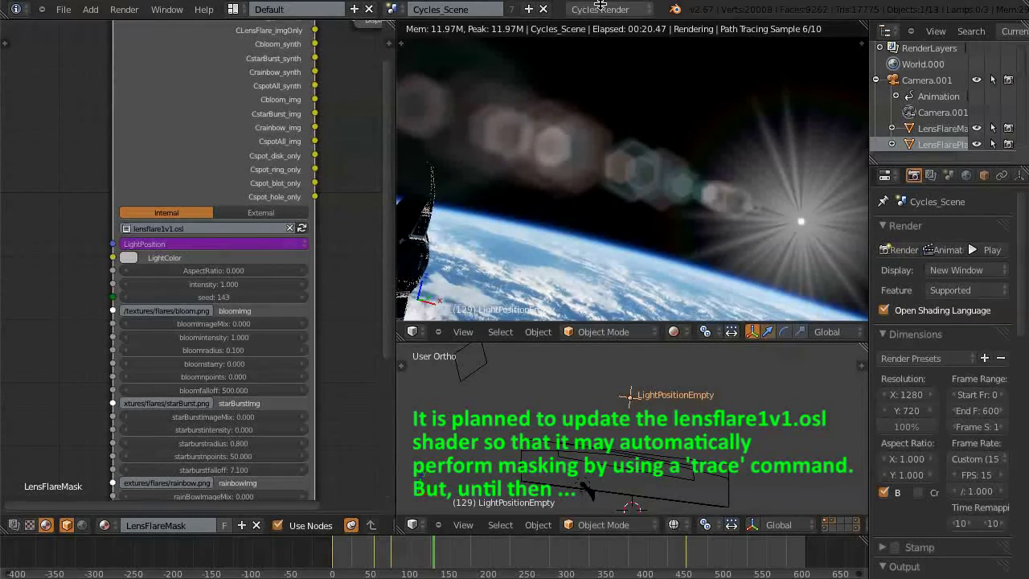
scroll(35, 294, "up", 3)
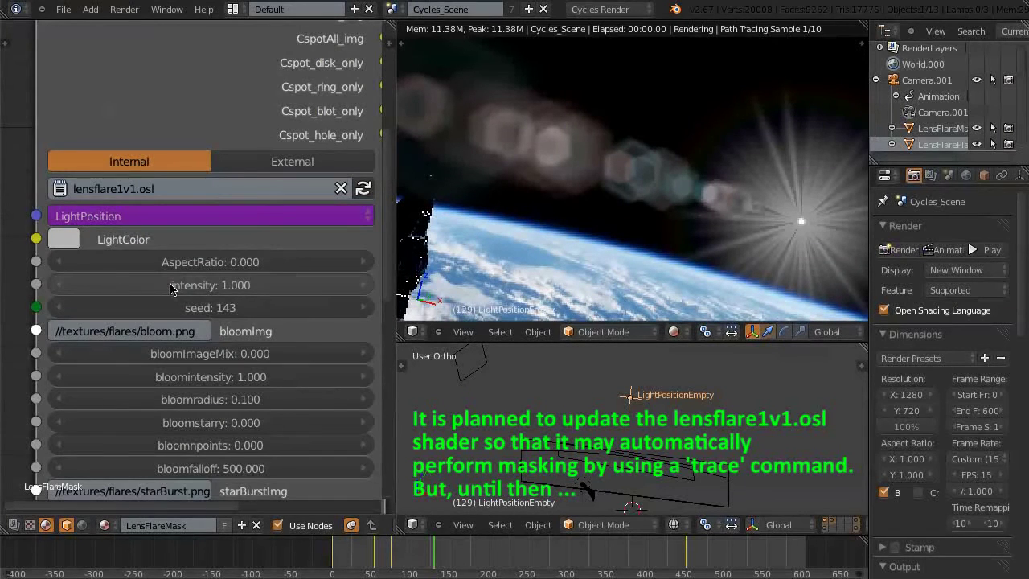
scroll(217, 288, "down", 2)
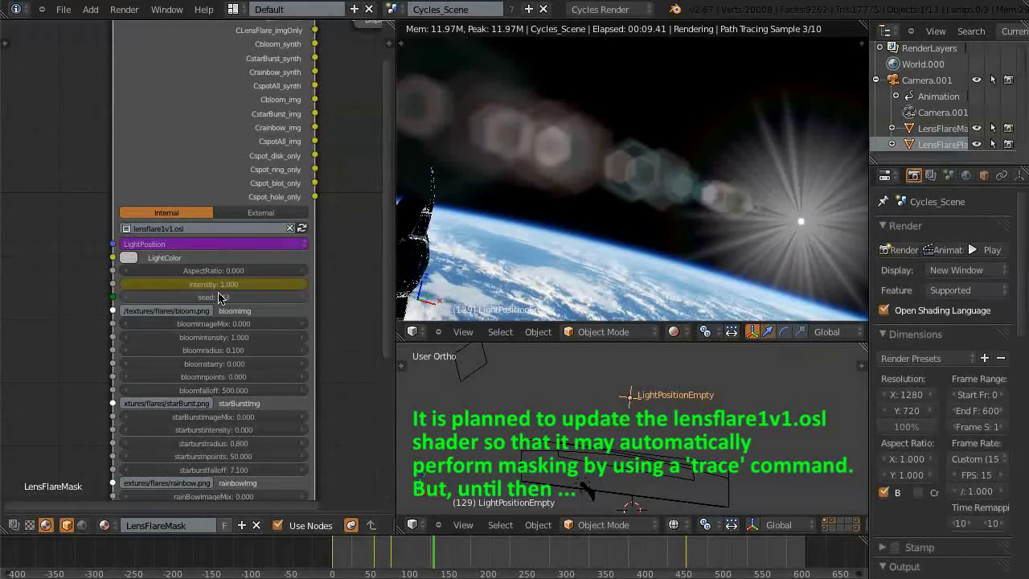
key("i")
right_click(218, 288)
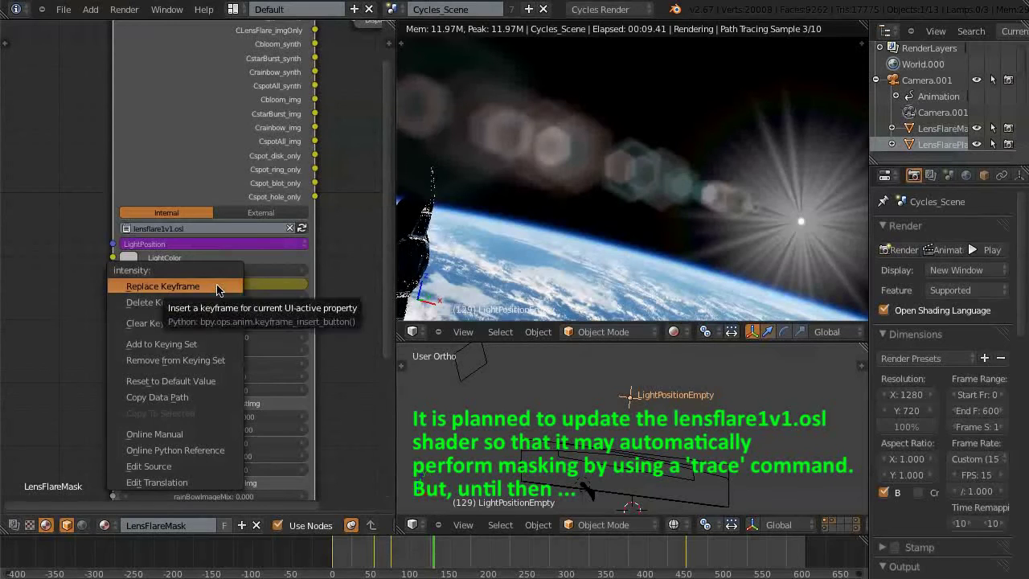
left_click(213, 302)
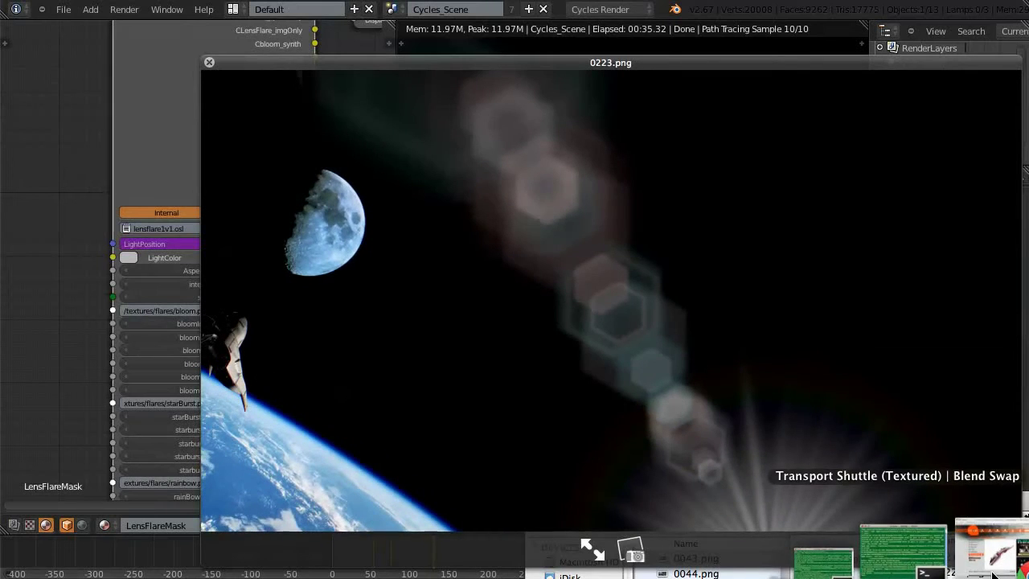
Step: Switch to the browser and view the Transport Shuttle (Textured) page, the real-time preview lens-flare shader page and the noodle.png node diagram
left_click(989, 570)
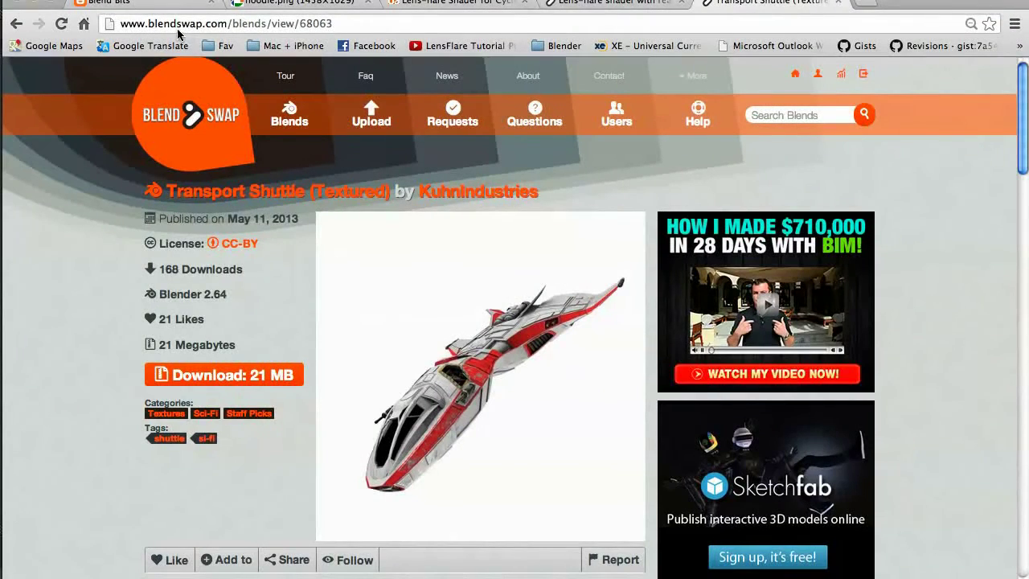
mouse_move(508, 346)
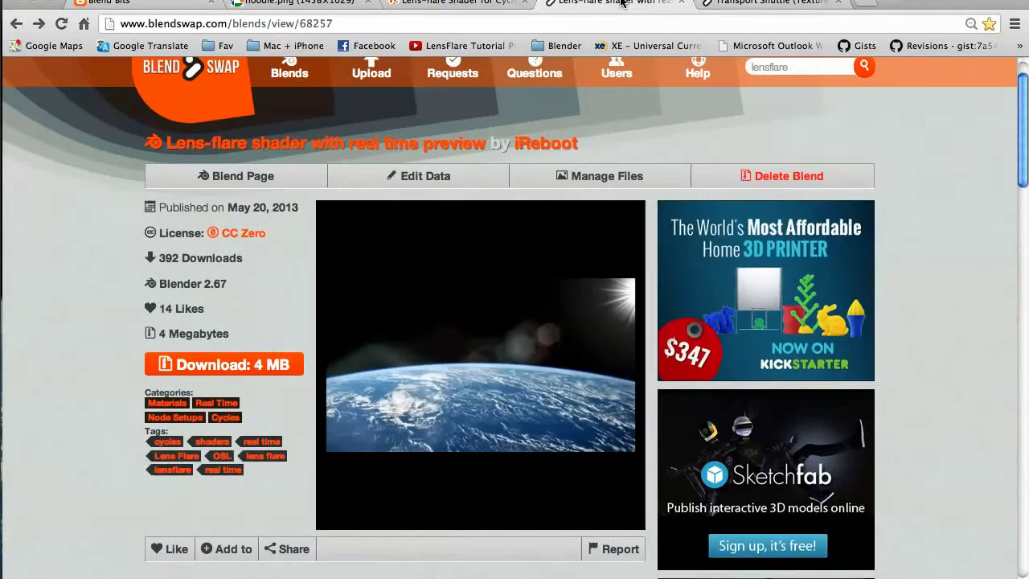
left_click(625, 4)
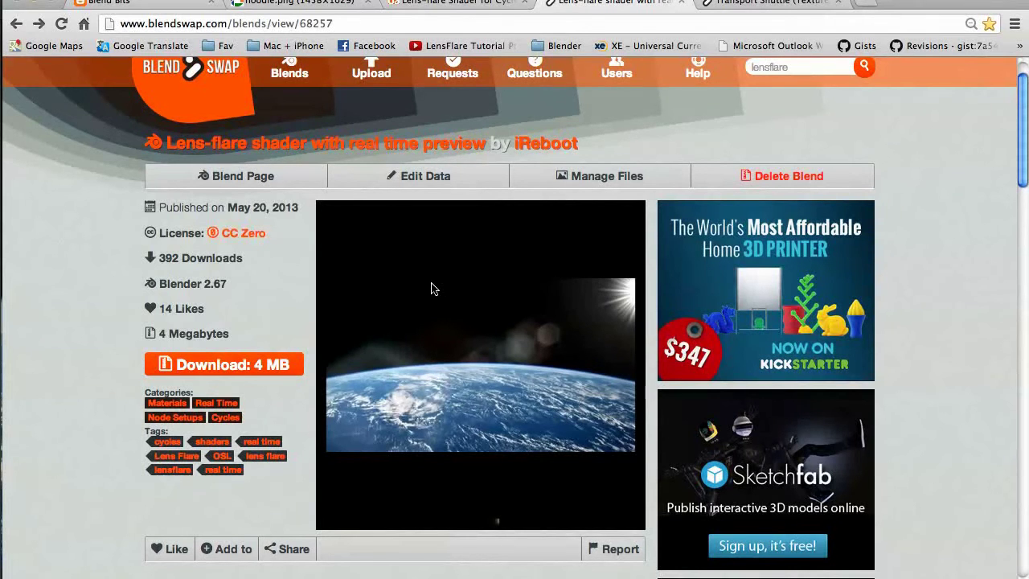
left_click(310, 5)
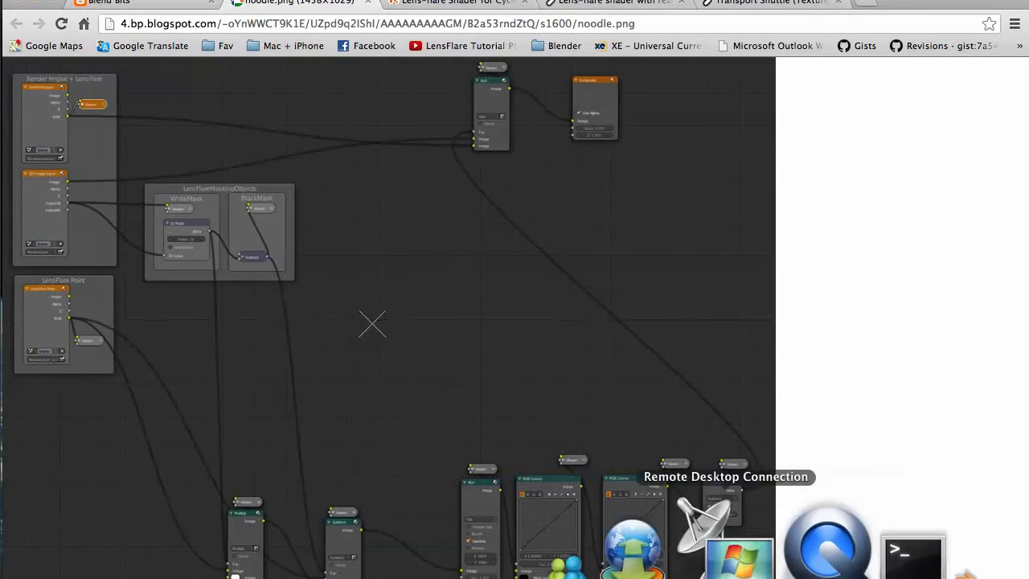
Step: Switch to Blender and examine the Flare Masking nodes in the spaceship compositor, and the masking nodes in the monkey head scene
left_click(822, 570)
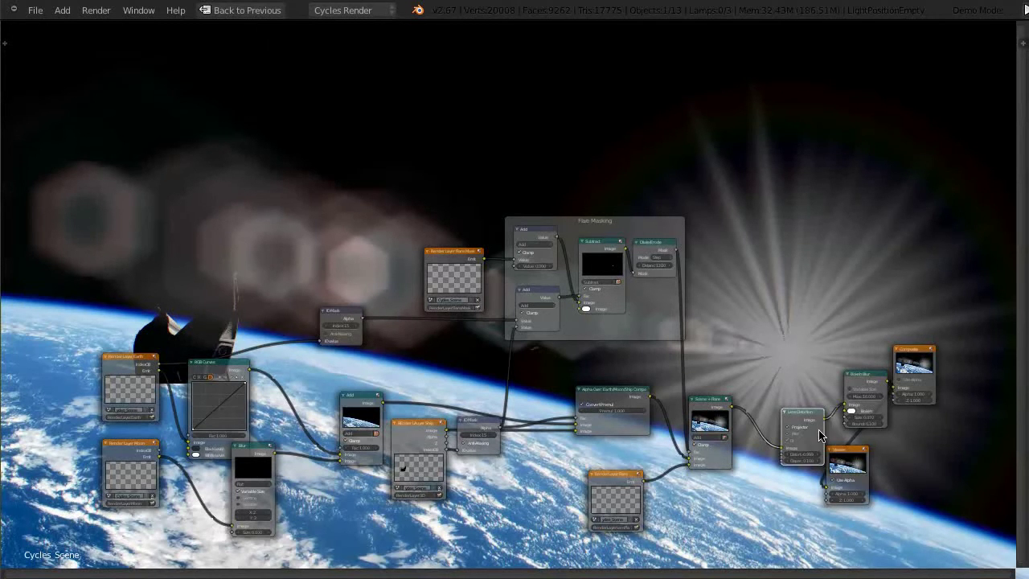
scroll(617, 270, "up", 4)
scroll(618, 271, "up", 1)
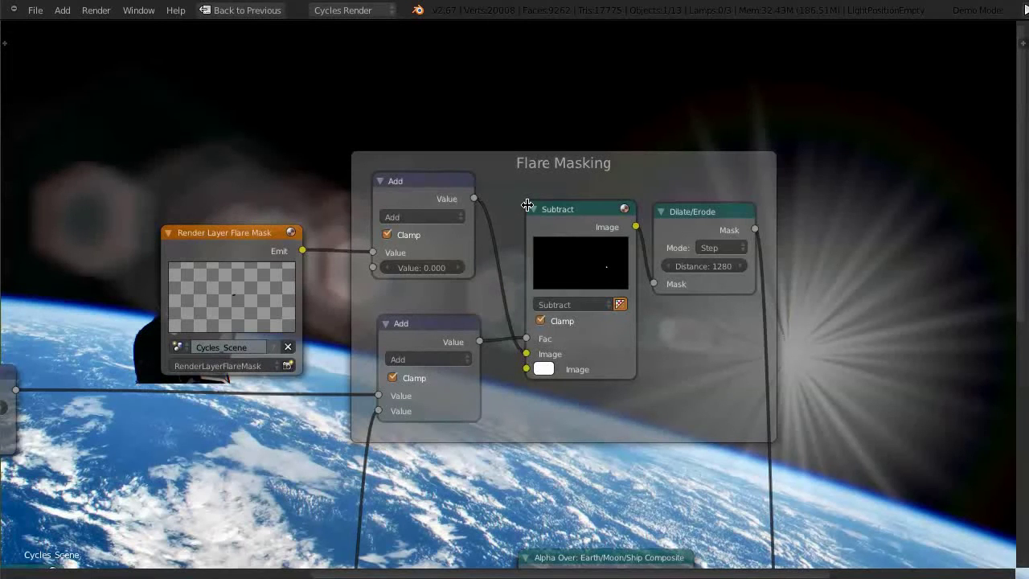
scroll(527, 205, "down", 6)
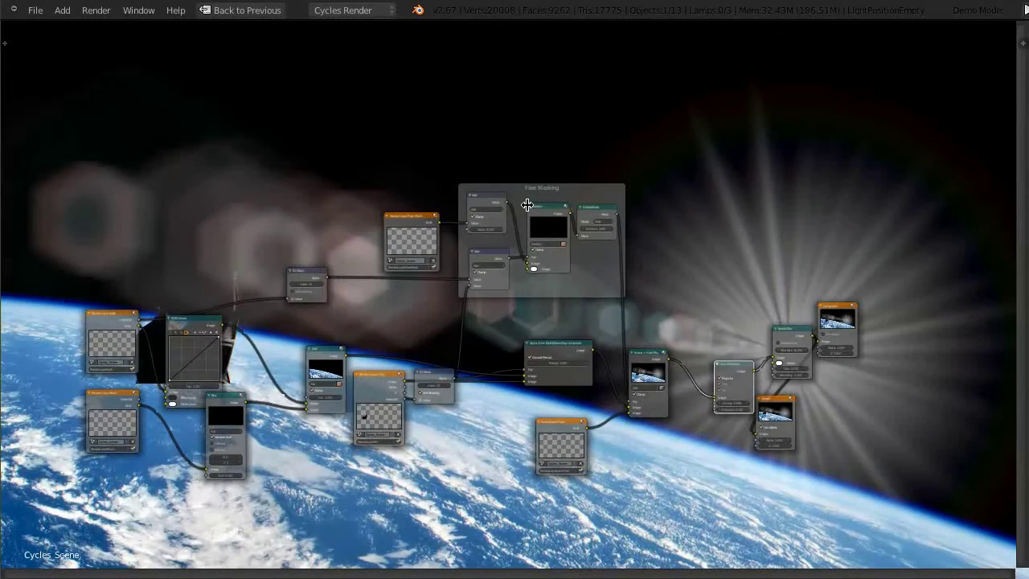
scroll(526, 205, "down", 1)
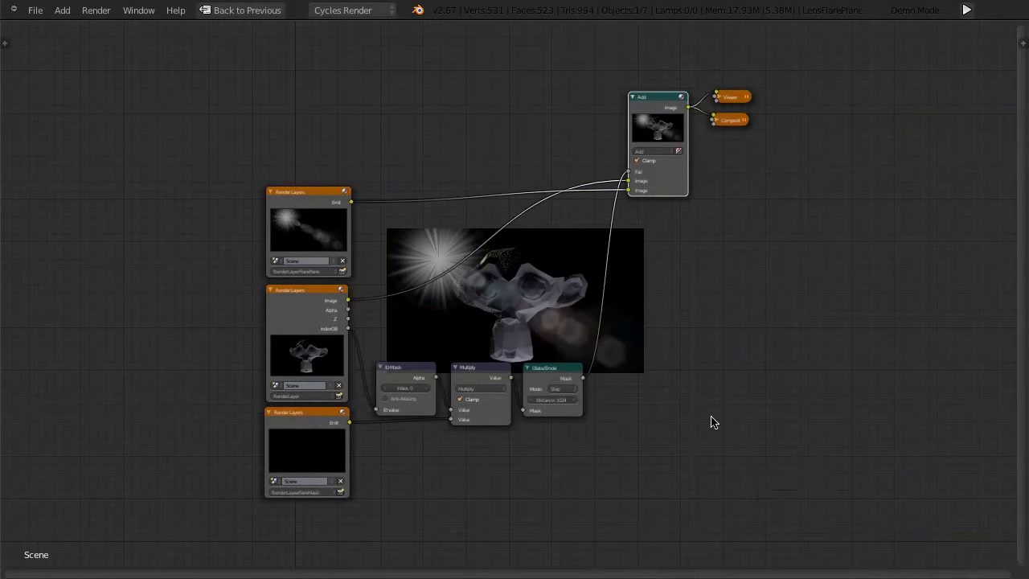
scroll(684, 416, "up", 2)
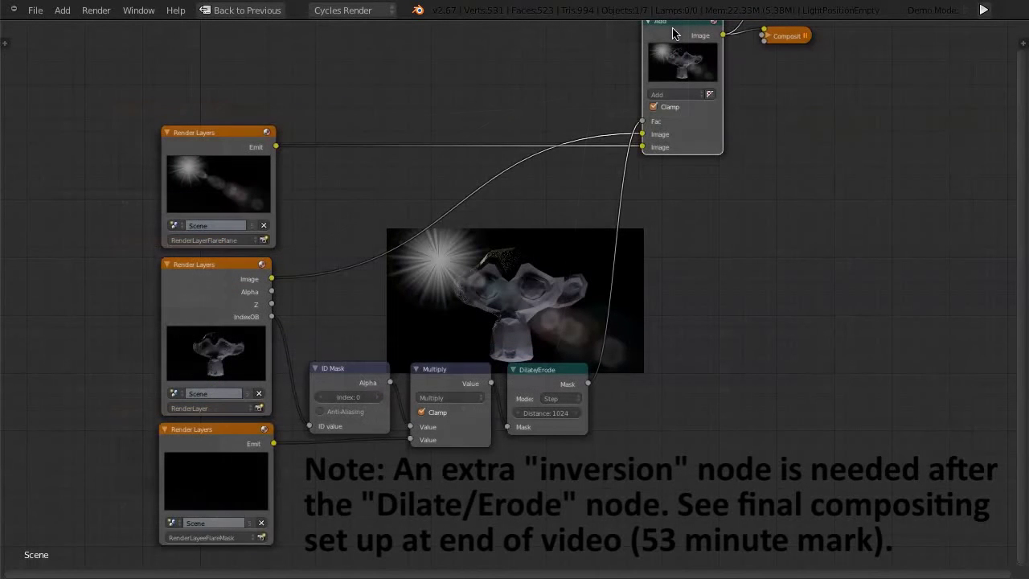
Step: Disconnect the Dilate/Erode mask from the Add node's Fac input and lower that node's Fac value
left_click_drag(673, 33, 677, 86)
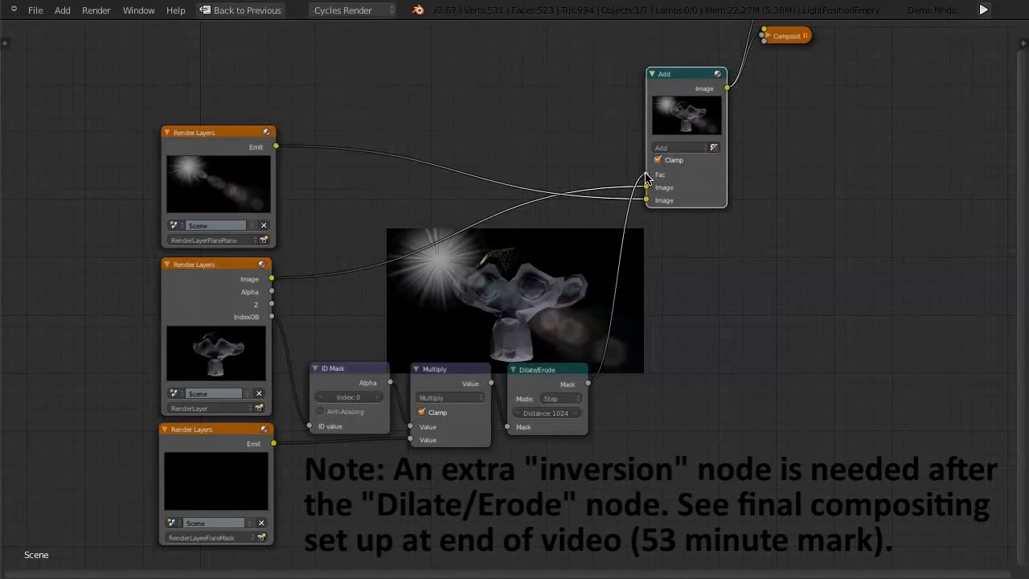
left_click_drag(647, 175, 632, 284)
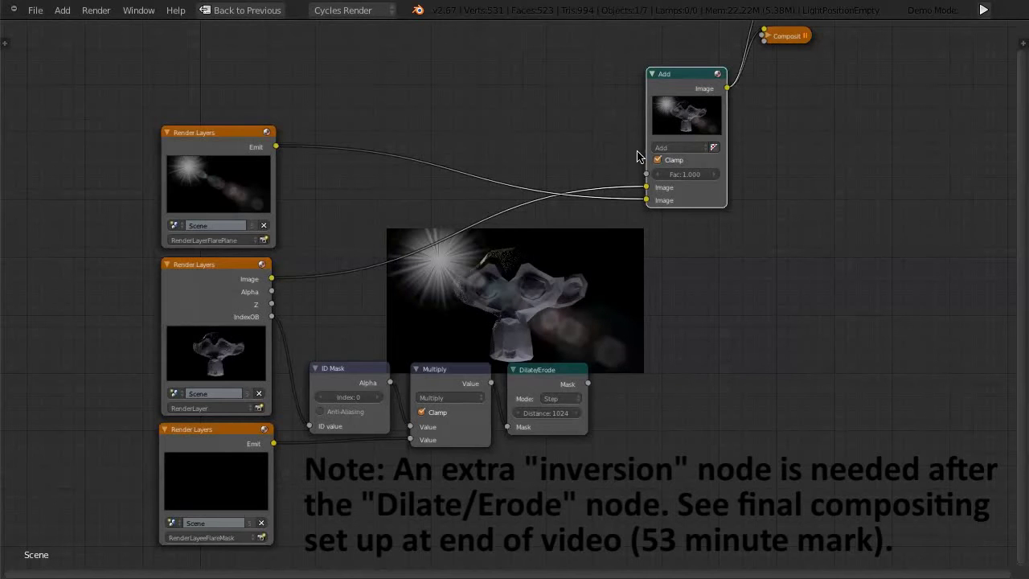
left_click_drag(658, 174, 603, 174)
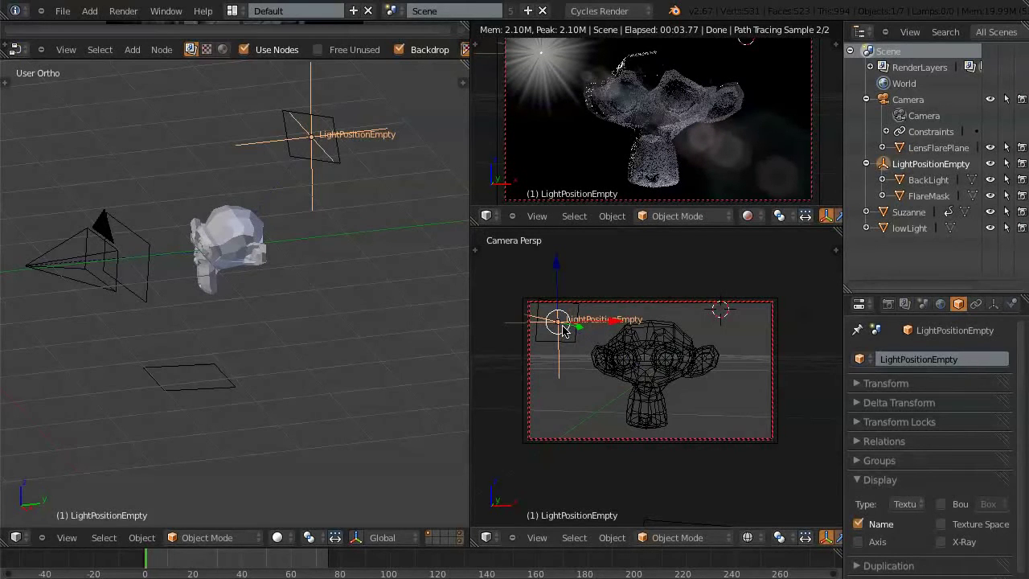
Step: Move LightPositionEmpty behind one side of the monkey's head in the camera view, and render the frame to check the masking
left_click_drag(563, 326, 658, 345)
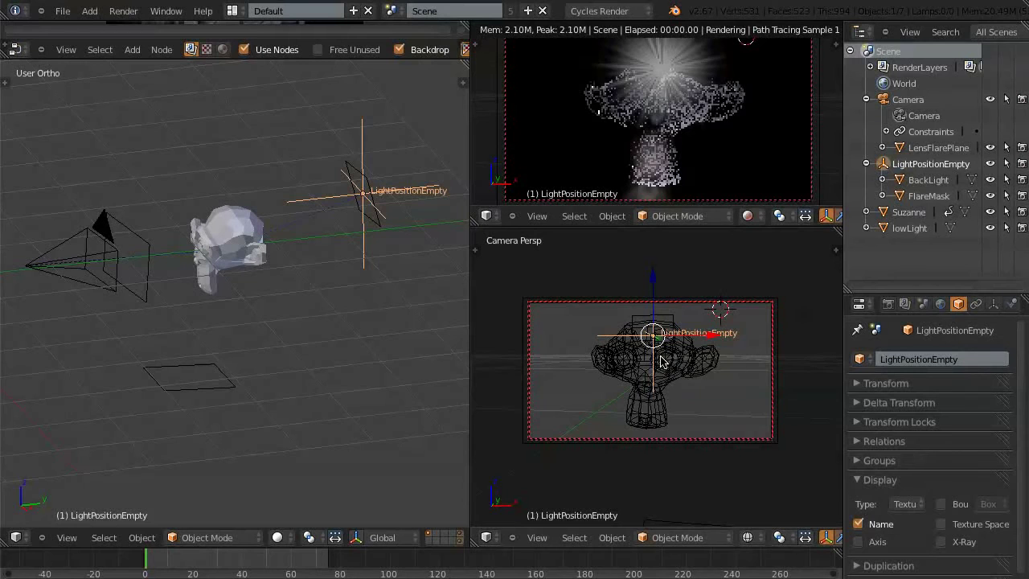
key("g")
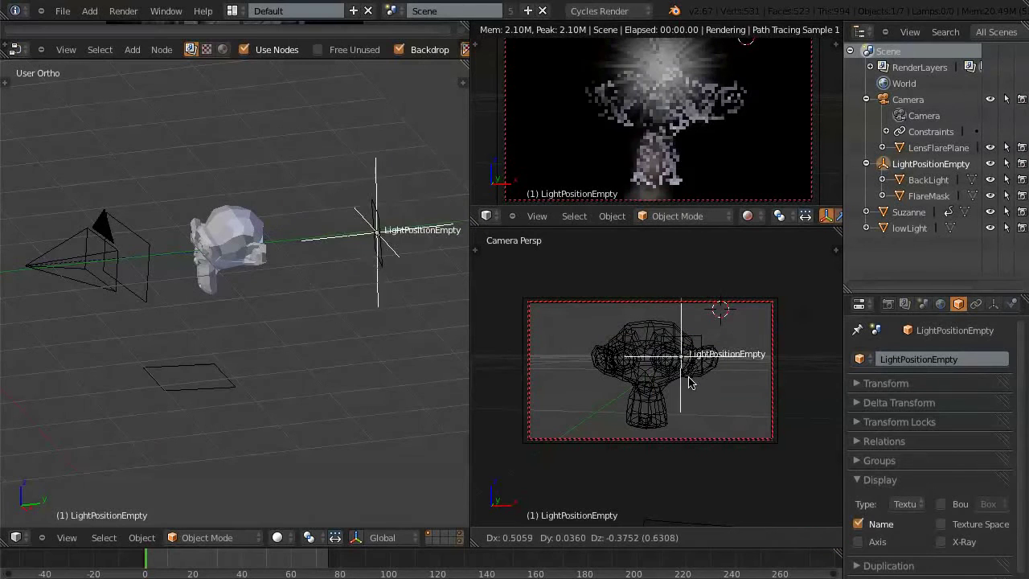
left_click(689, 384)
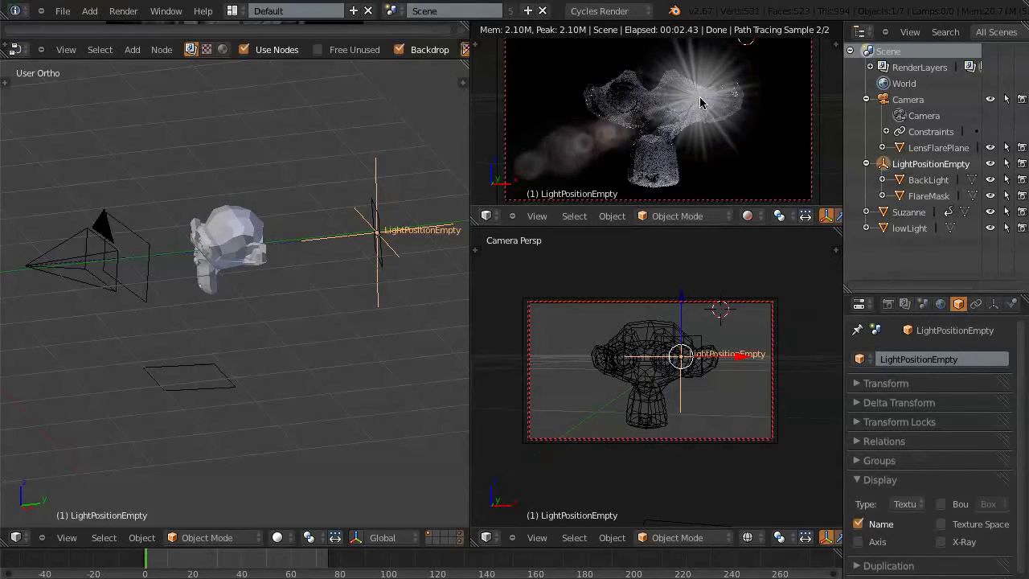
key("F12")
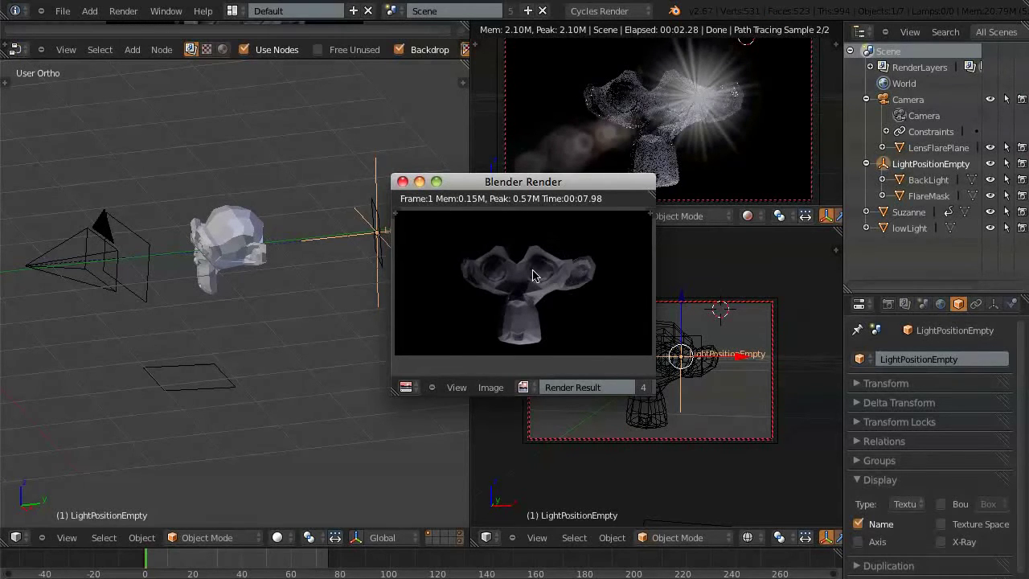
left_click(403, 183)
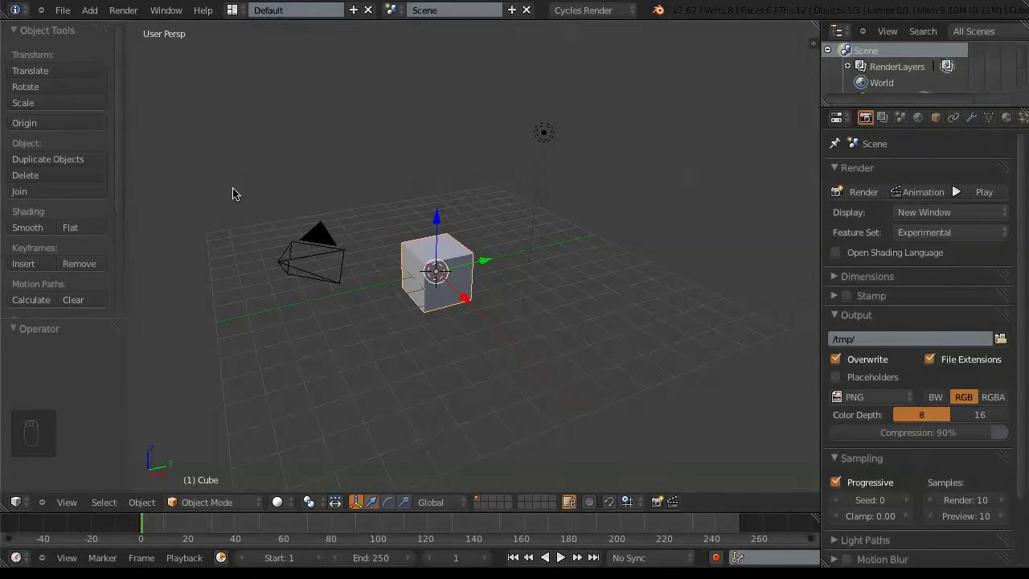
Step: Switch to the browser and open the Blog Notes link from the Blend Swap lens-flare shader page in a new tab
key("super+Tab")
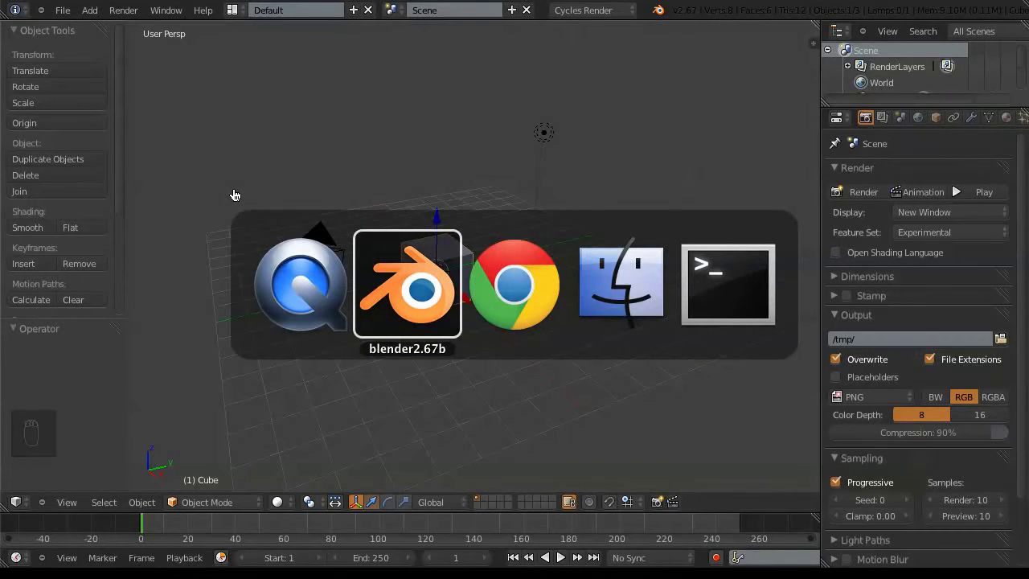
key("super+Tab")
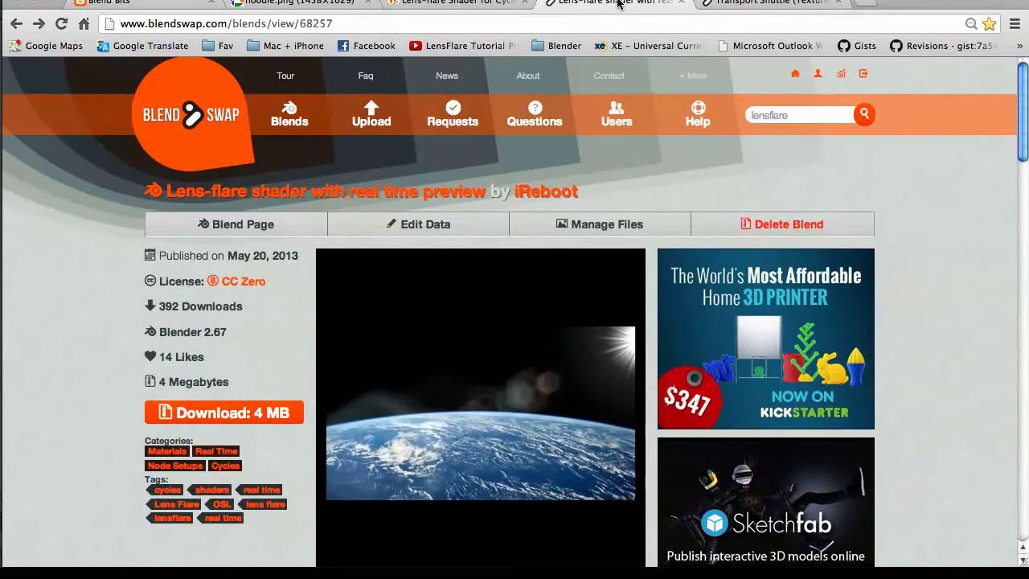
scroll(1020, 175, "down", 3)
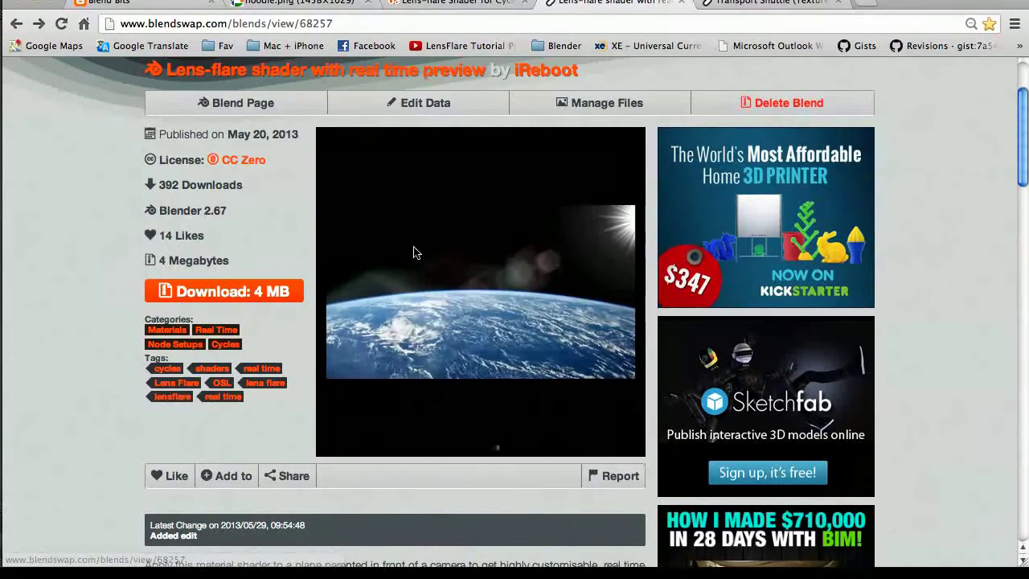
scroll(503, 340, "down", 10)
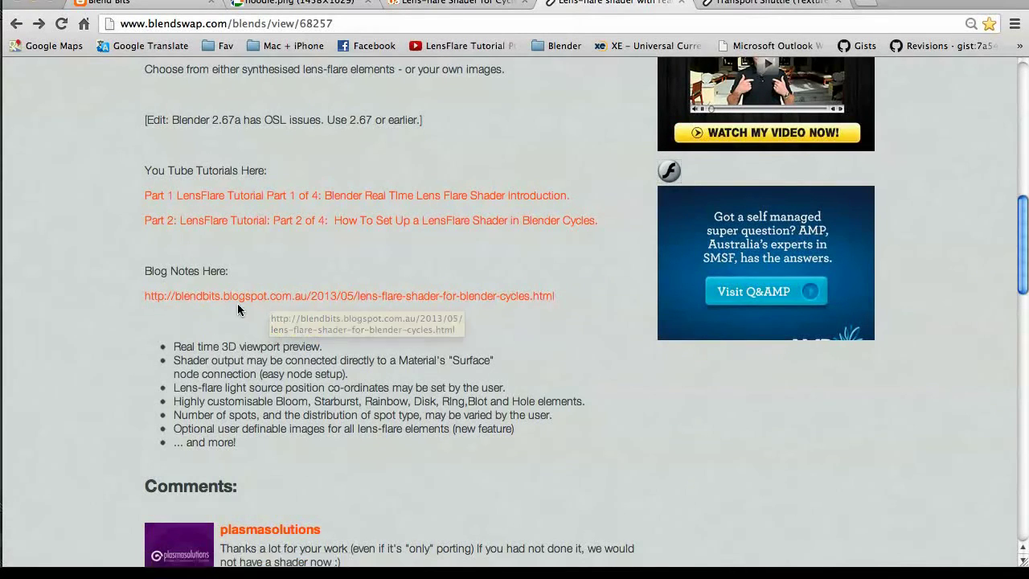
left_click(263, 297, "super")
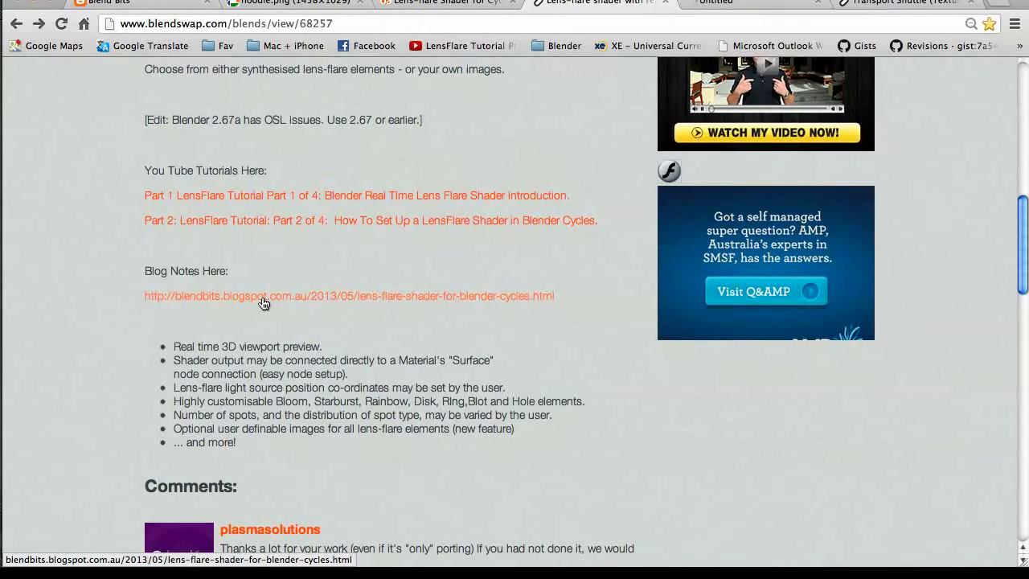
left_click(762, 6)
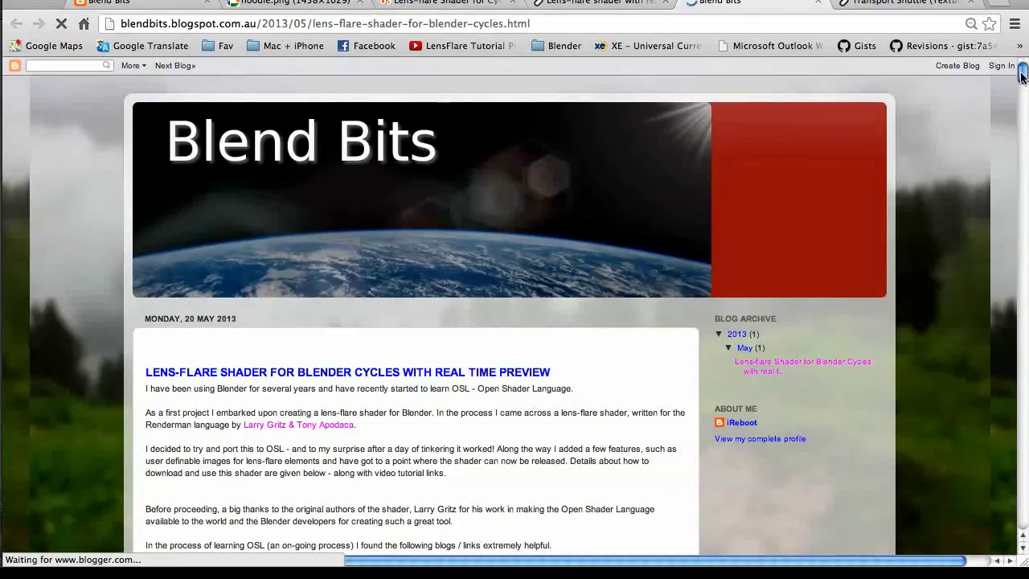
Step: Open the raw lensflare1v1.osl source from the blog post, copy all of its code and switch back to Blender
left_click_drag(1022, 73, 1026, 464)
left_click(667, 514)
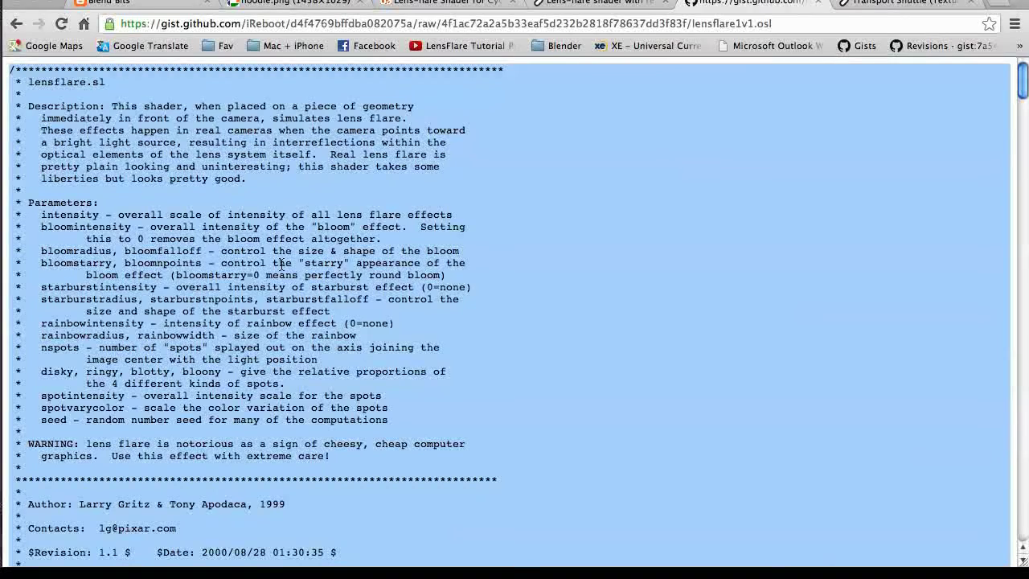
key("super+Tab")
key("super+Tab")
key("super+Tab")
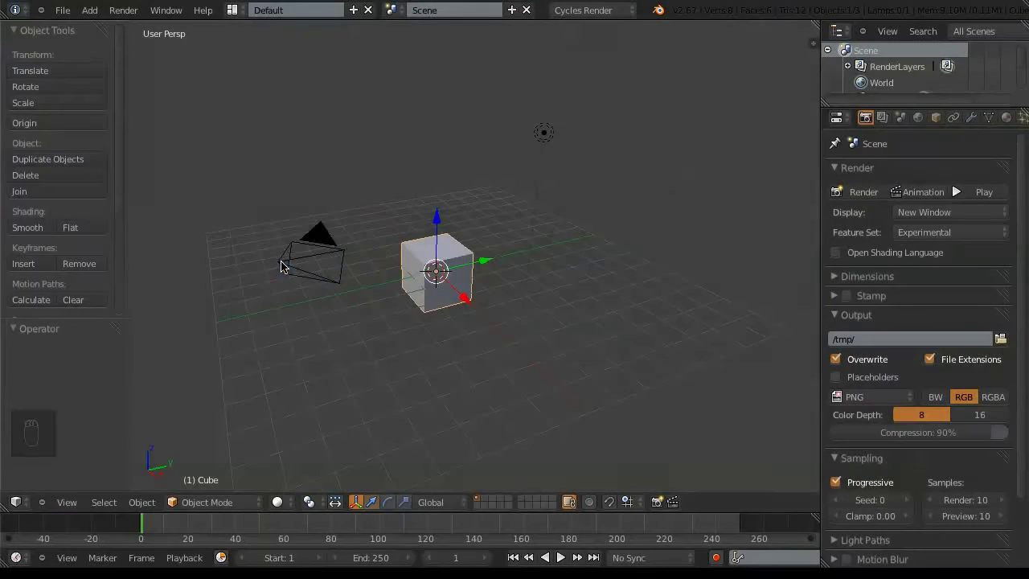
Step: Change the 3D View area to a Text Editor and create a new text block
left_click(16, 502)
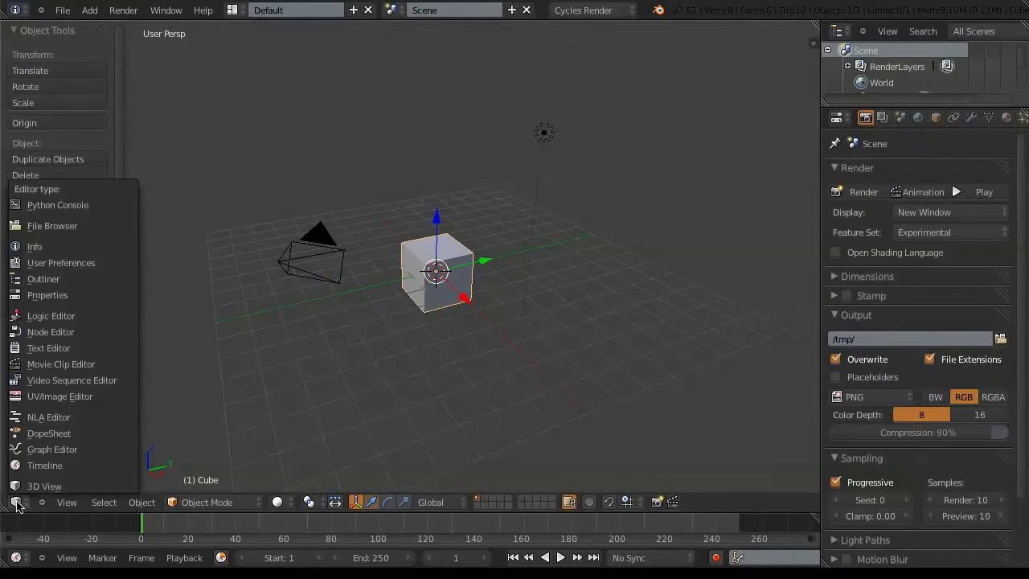
left_click(47, 347)
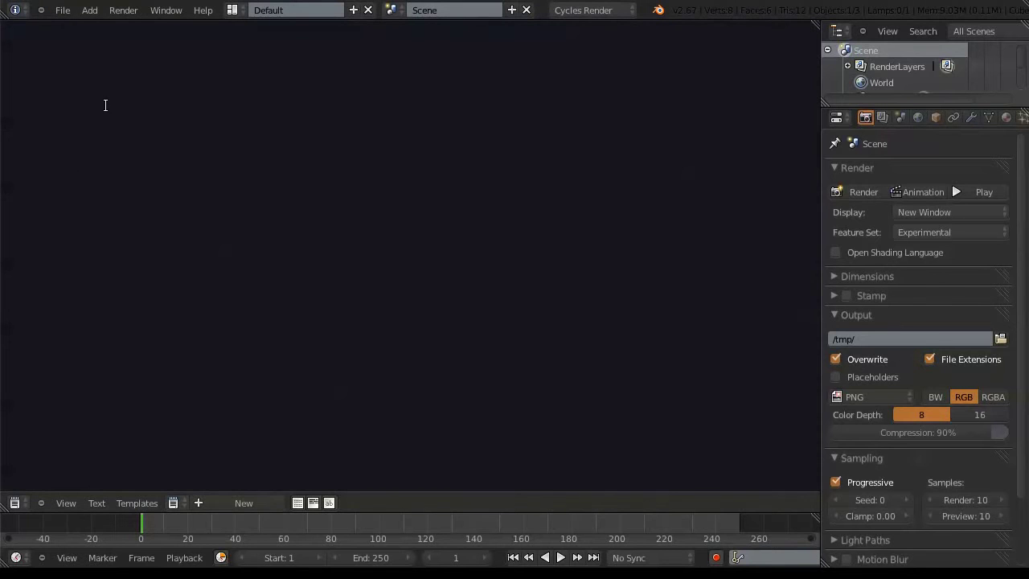
left_click(241, 502)
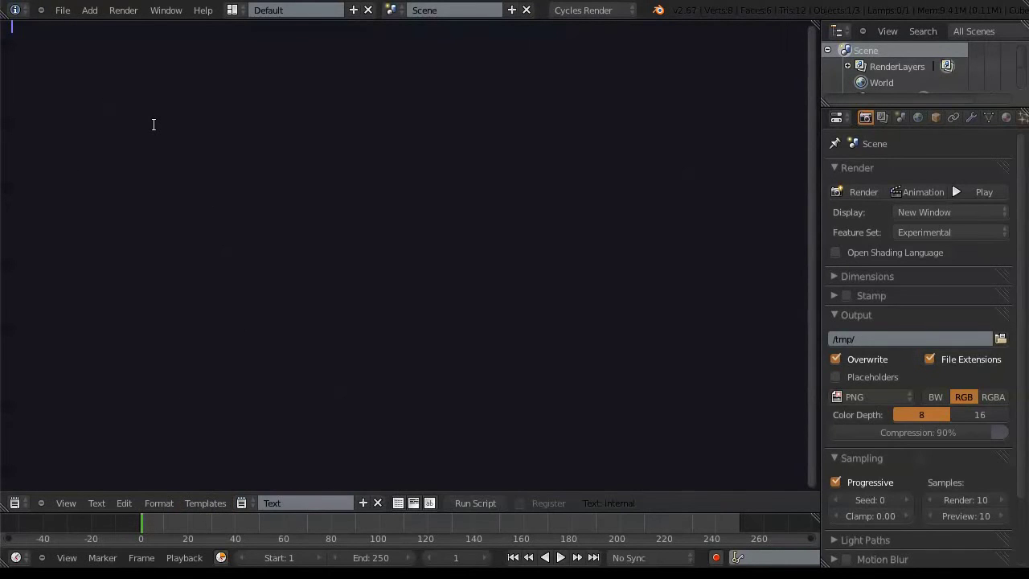
Step: Paste the copied lens flare shader code into the empty text block and undo the paste
key("ctrl+v")
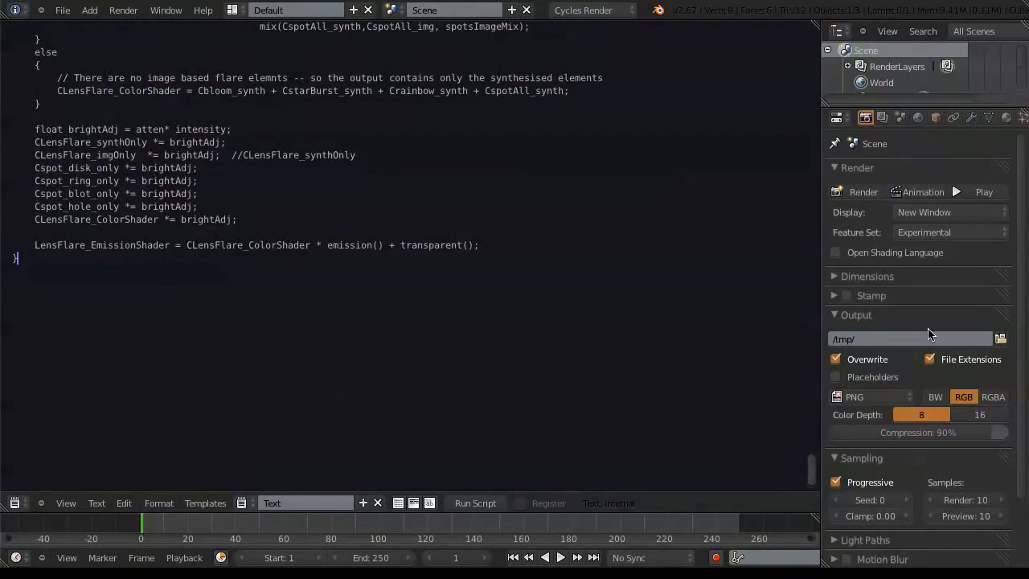
left_click_drag(813, 475, 732, 457)
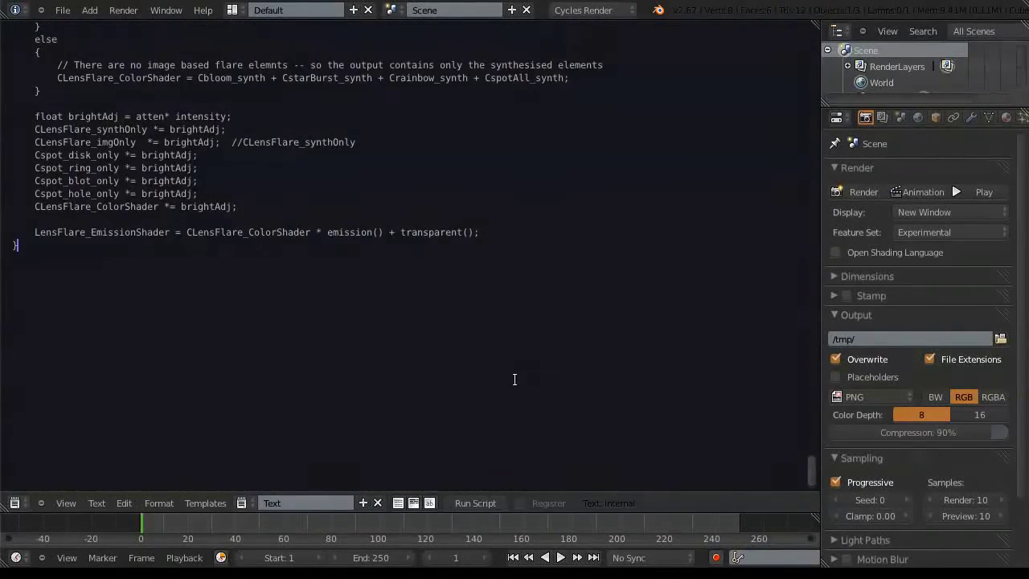
key("ctrl+z")
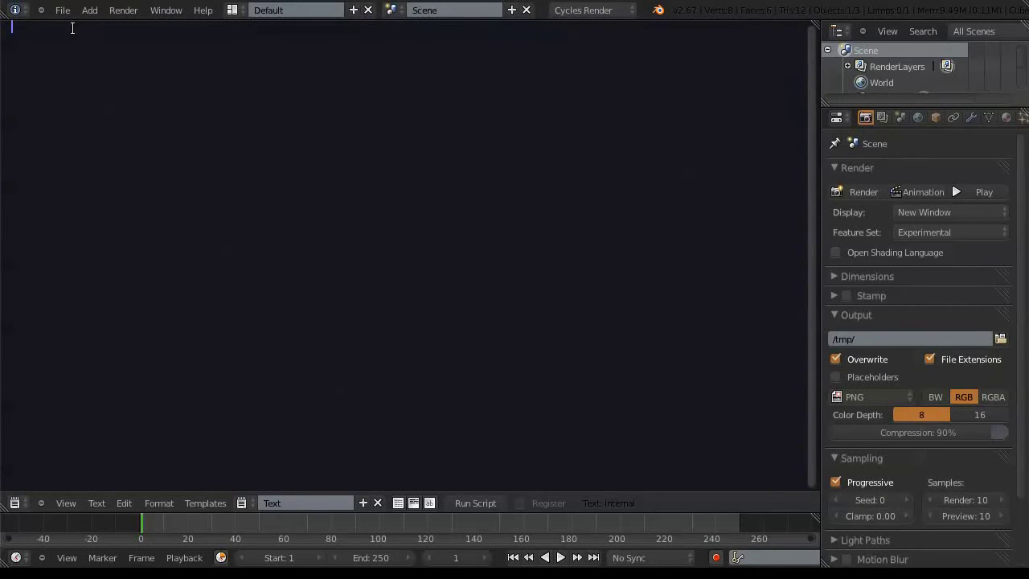
Step: Append the lensflare1v1.osl text from "lensflare osl example 1.blend" in the lensFlareTutorial3 folder
left_click(62, 9)
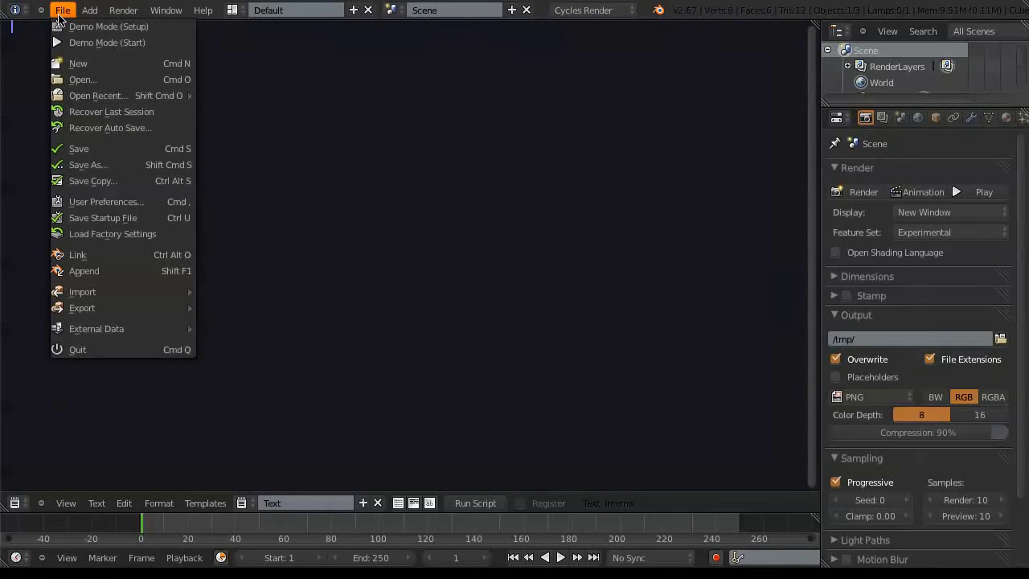
left_click(79, 271)
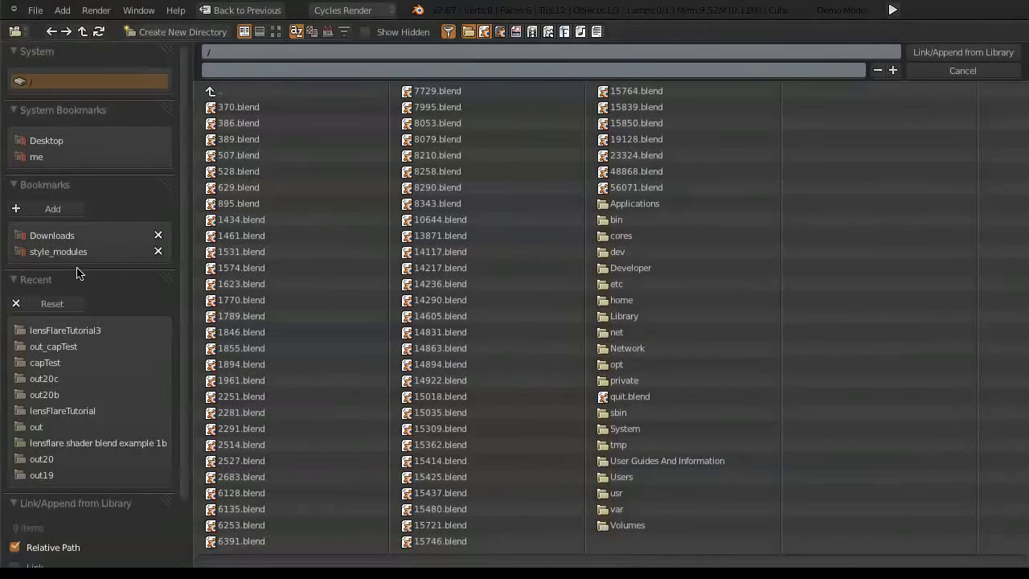
left_click(21, 331)
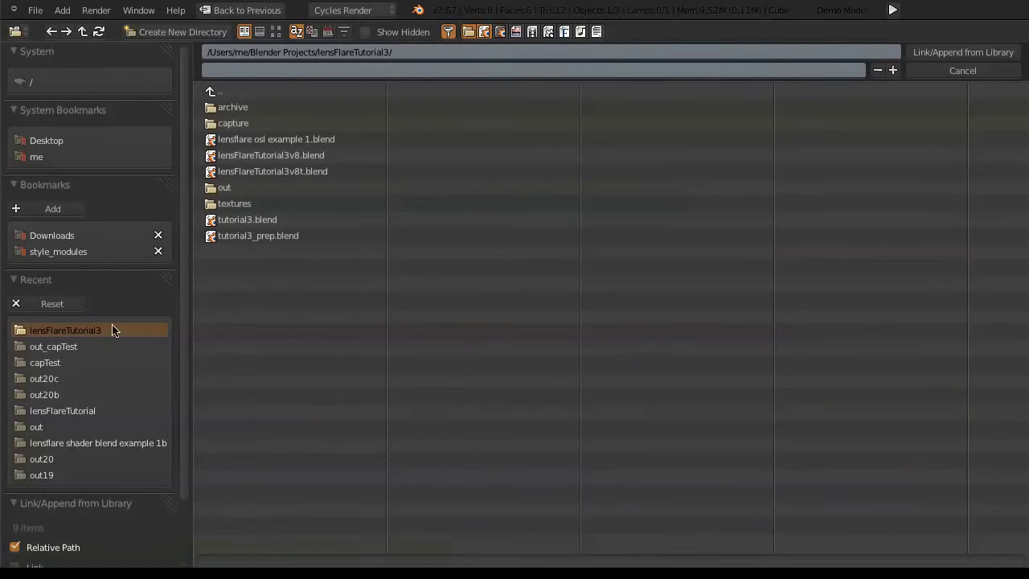
left_click(254, 143)
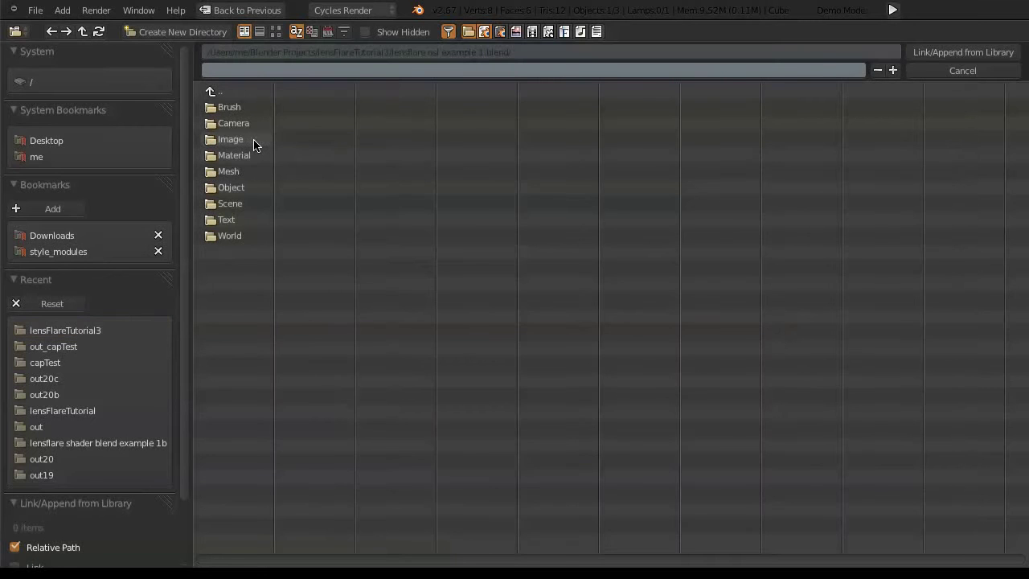
left_click(222, 221)
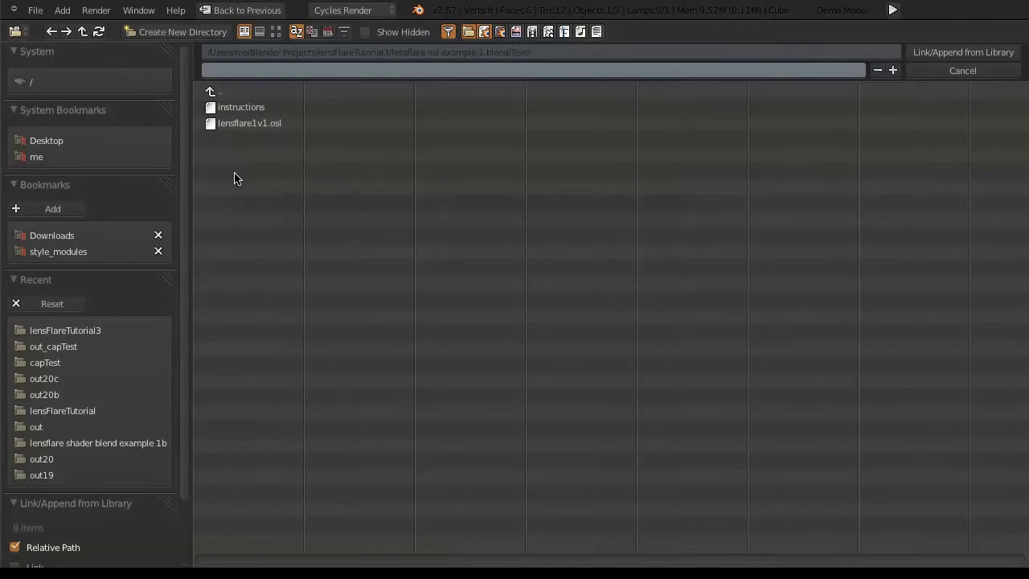
left_click(235, 127)
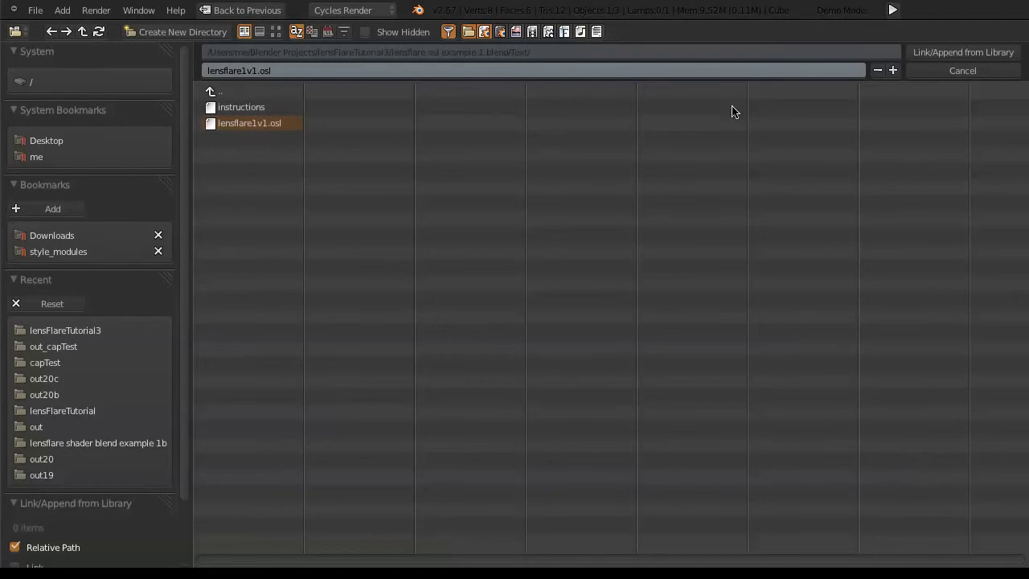
left_click(974, 54)
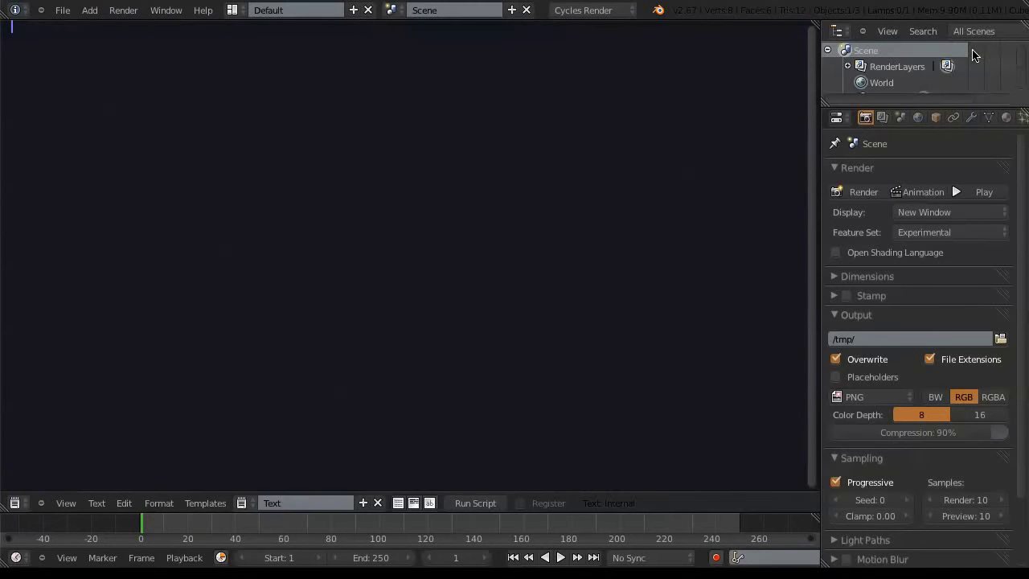
Step: Show lensflare1v1.osl from its beginning in the Text Editor and change that area back to the 3D View
left_click(241, 503)
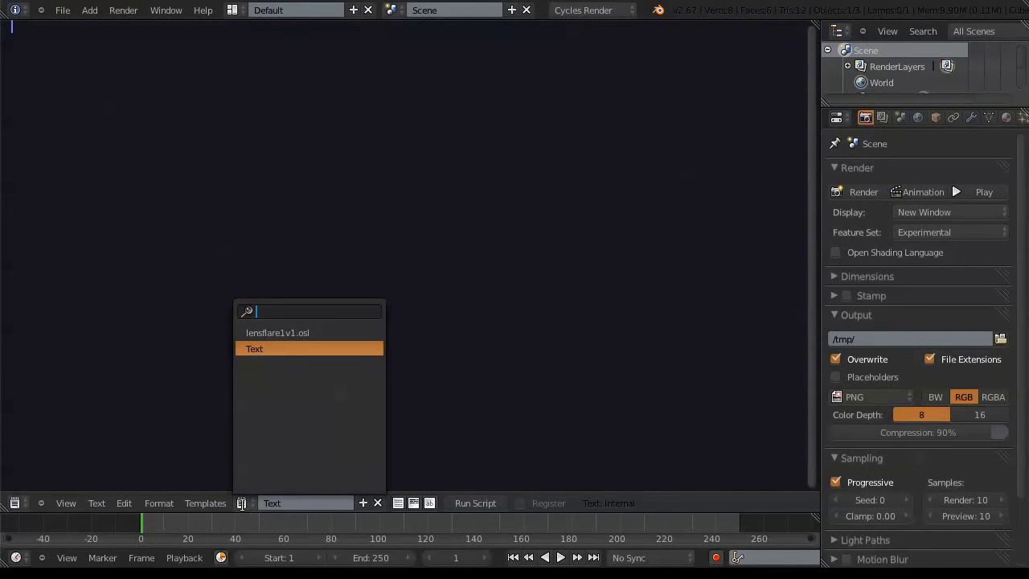
left_click(282, 332)
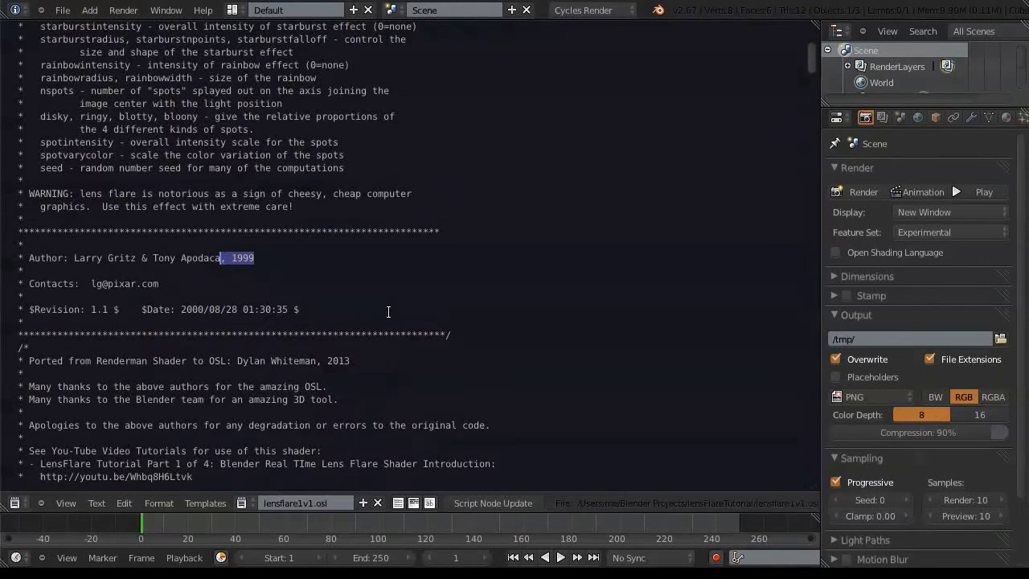
left_click(241, 502)
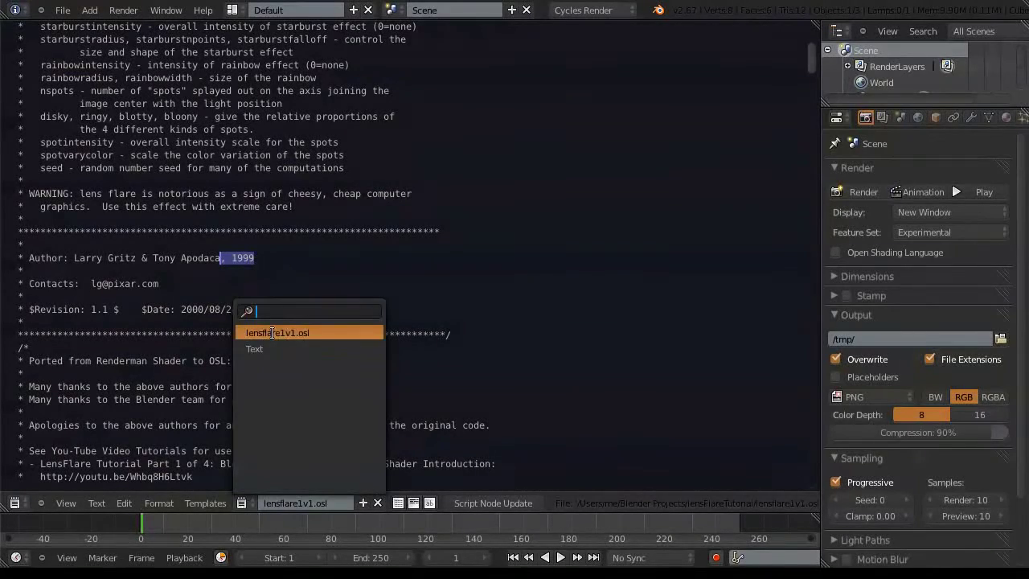
left_click(271, 333)
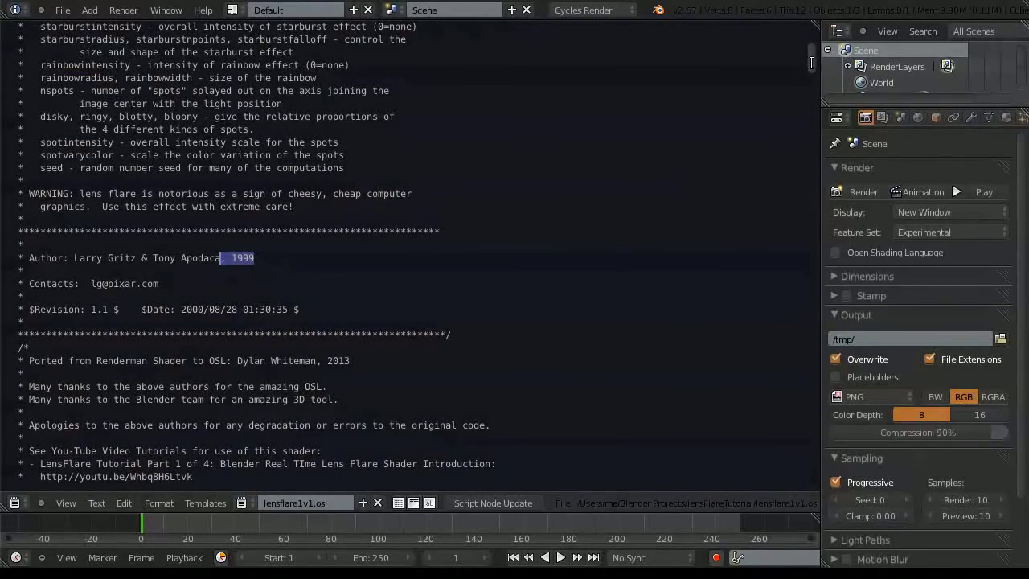
left_click_drag(810, 61, 809, 40)
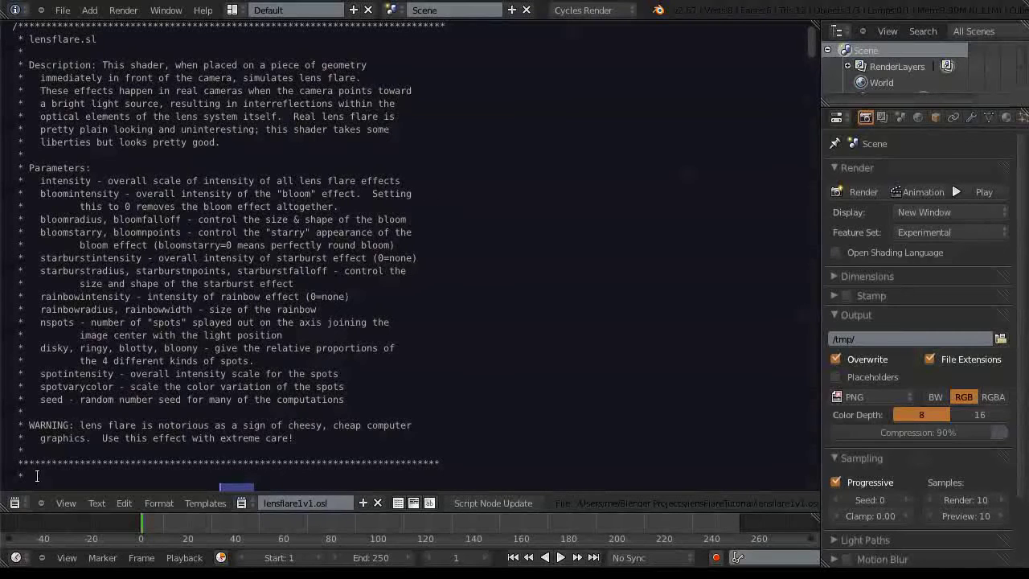
left_click(16, 502)
left_click(24, 487)
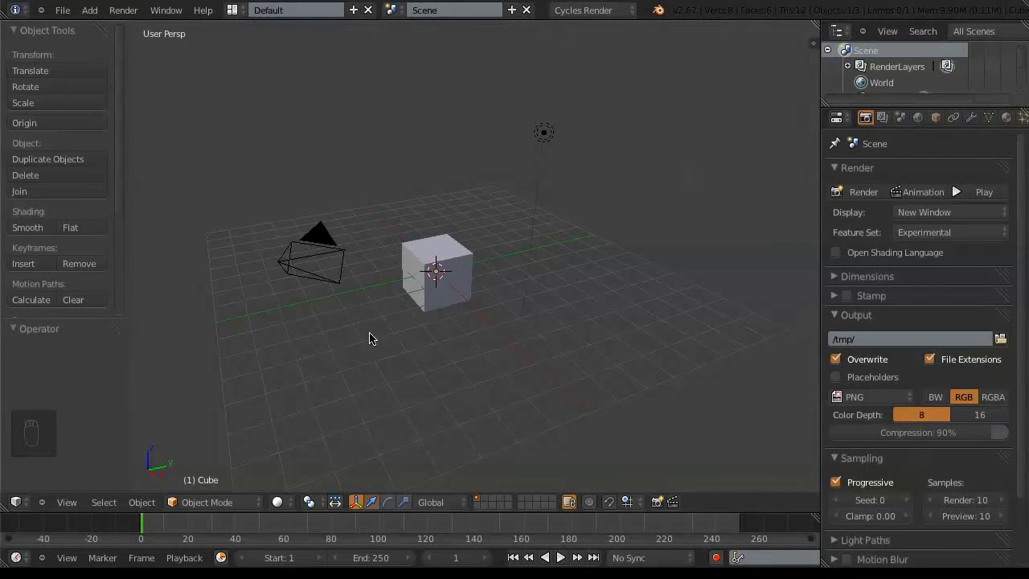
Step: Delete the default cube and the lamp, leaving only the camera in the scene
right_click(469, 277)
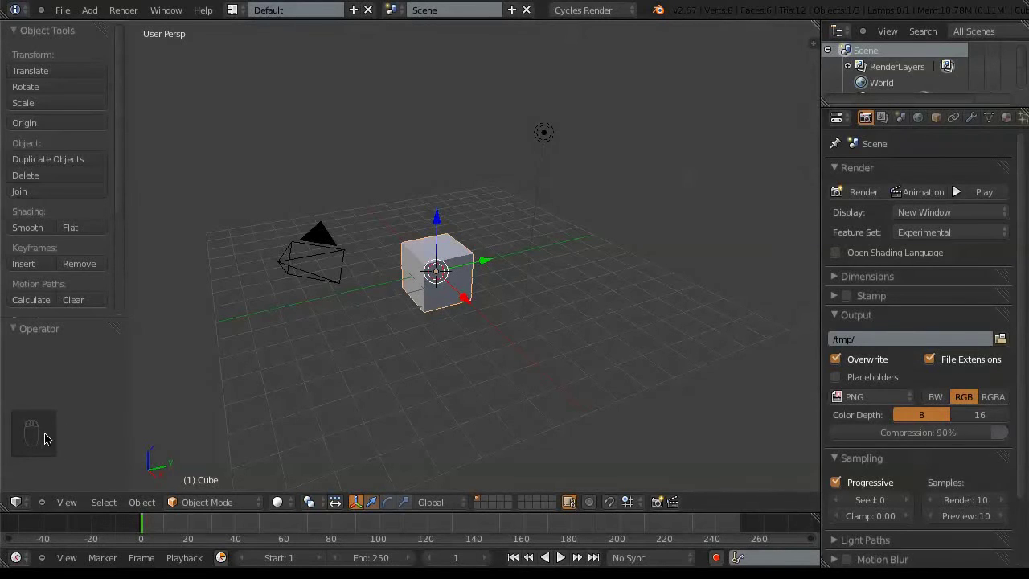
key("x")
left_click(463, 277)
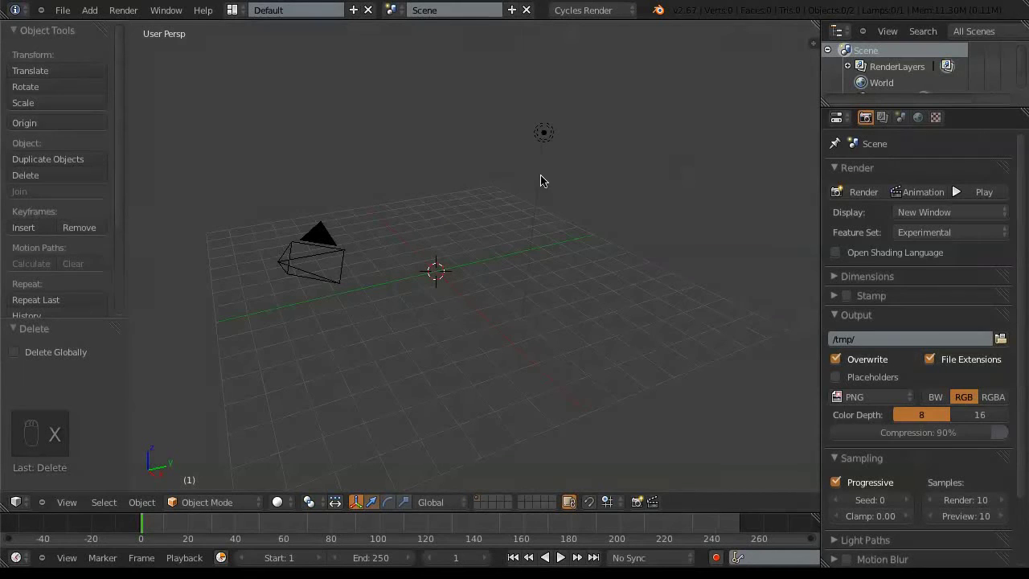
right_click(544, 132)
key("x")
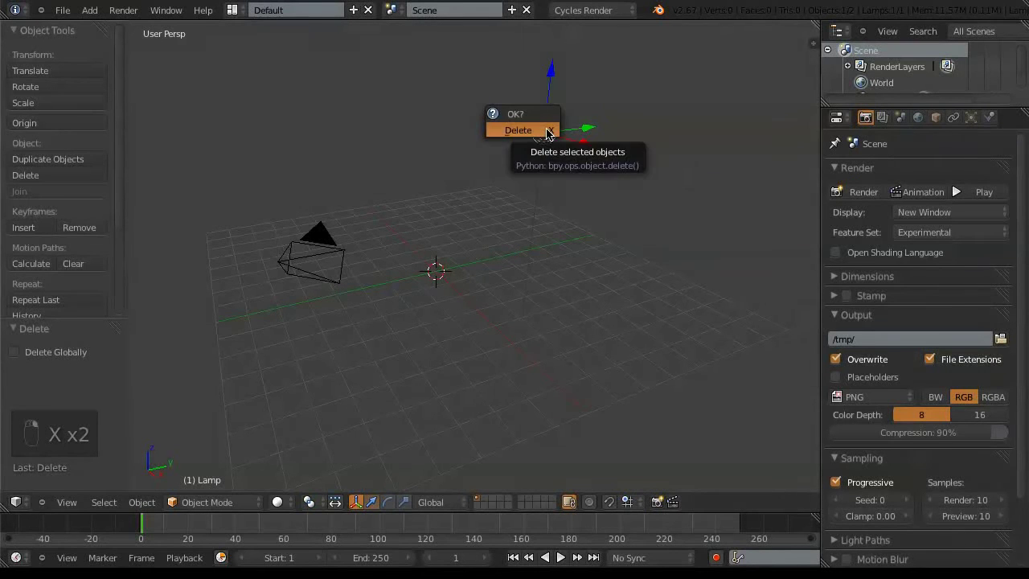
left_click(548, 132)
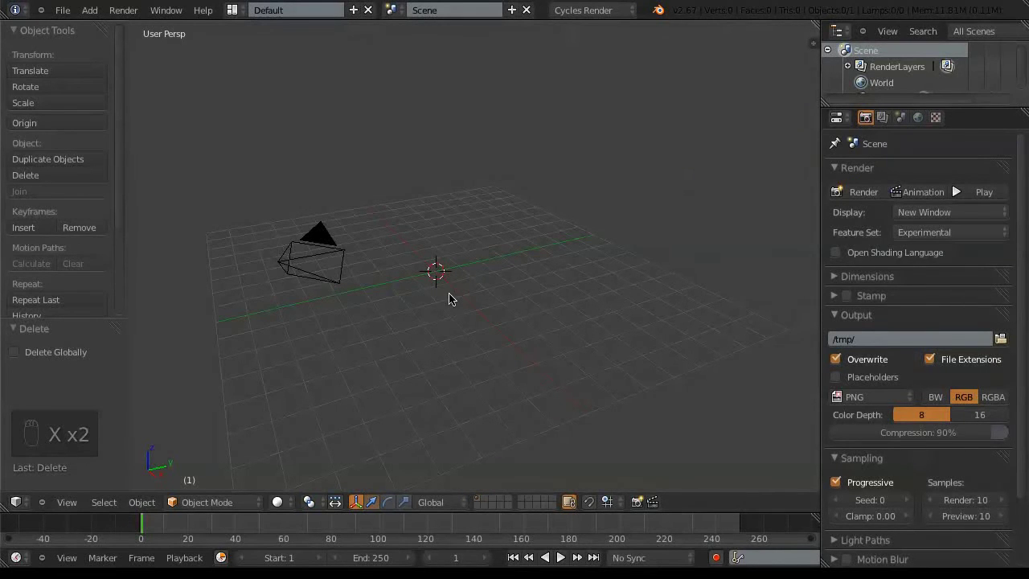
Step: Switch to the browser and examine the lens flare render and the camera, LensFlarePlane and LightPosEmpty setup in the Blender Artists thread
key("super+Tab")
key("super+Tab")
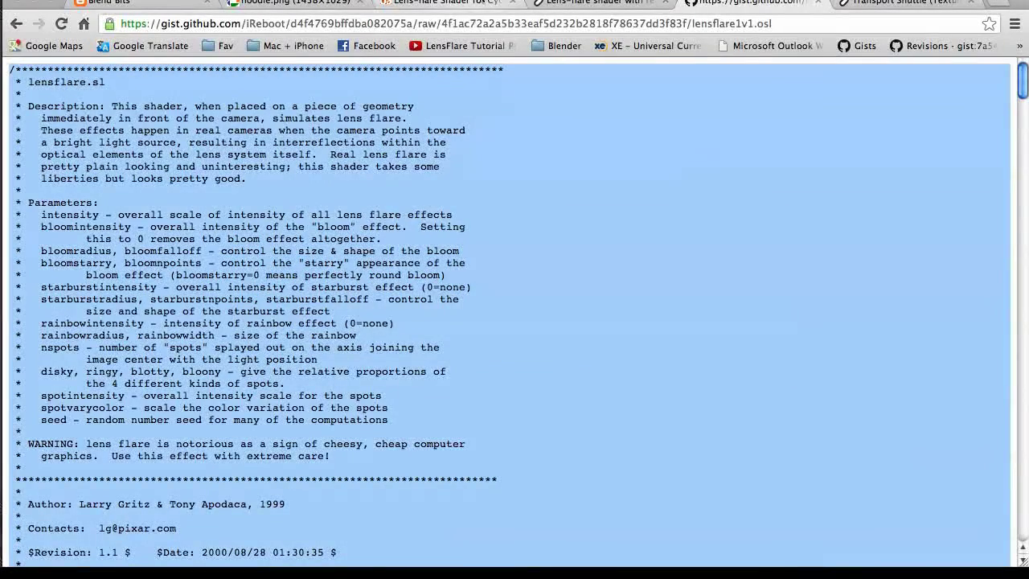
left_click(426, 5)
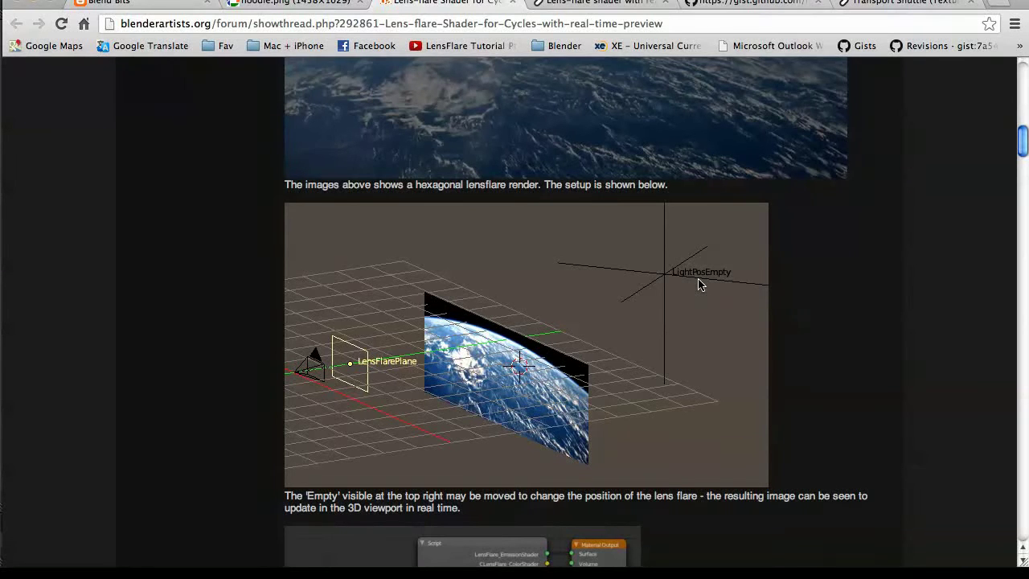
scroll(700, 284, "up", 10)
scroll(697, 294, "down", 1)
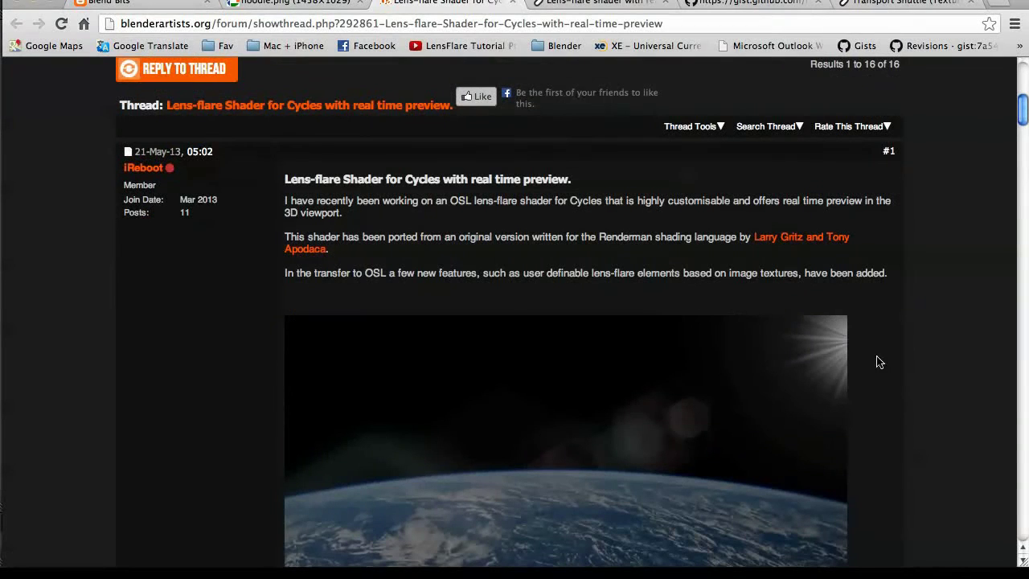
scroll(834, 355, "down", 9)
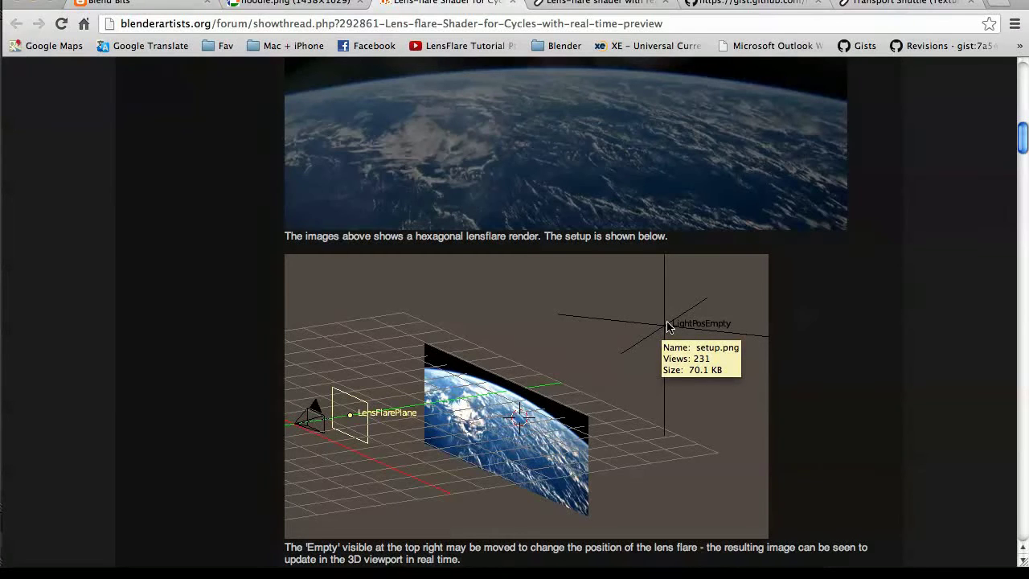
scroll(832, 345, "up", 5)
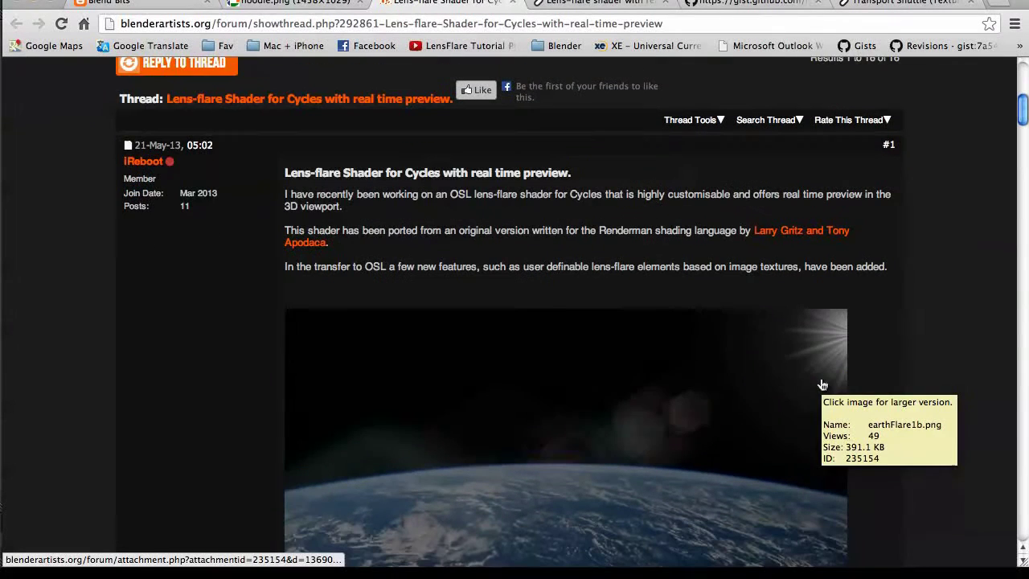
scroll(841, 332, "down", 1)
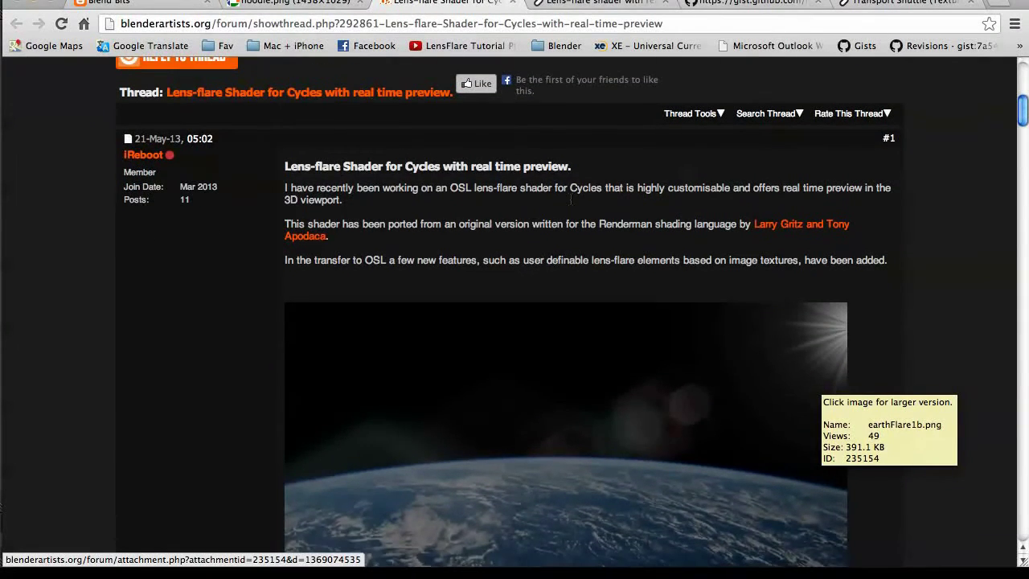
Step: Switch back to Blender and clear the camera's location and rotation so it sits at the origin pointing straight down
key("super+Tab")
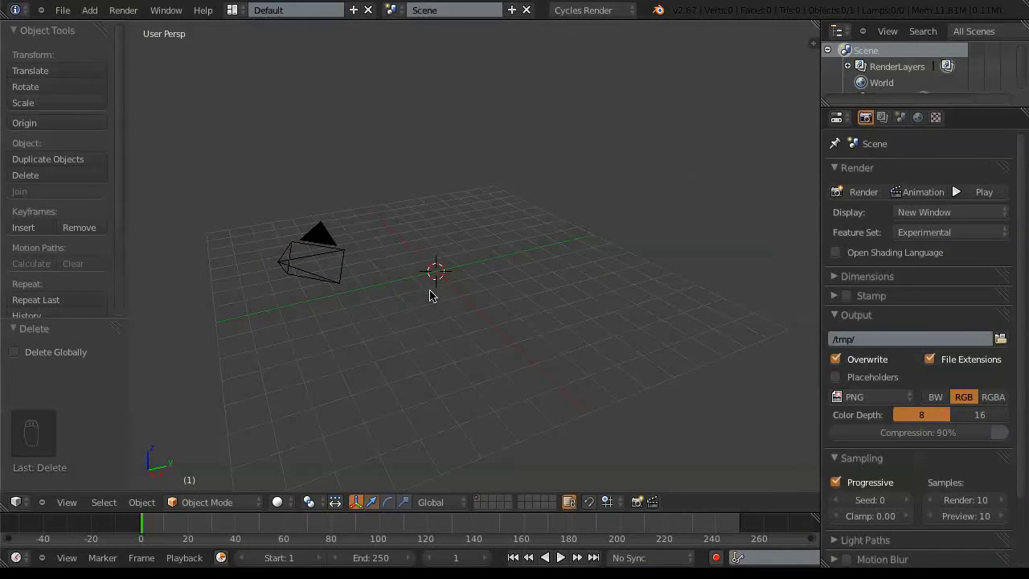
key("KP_5")
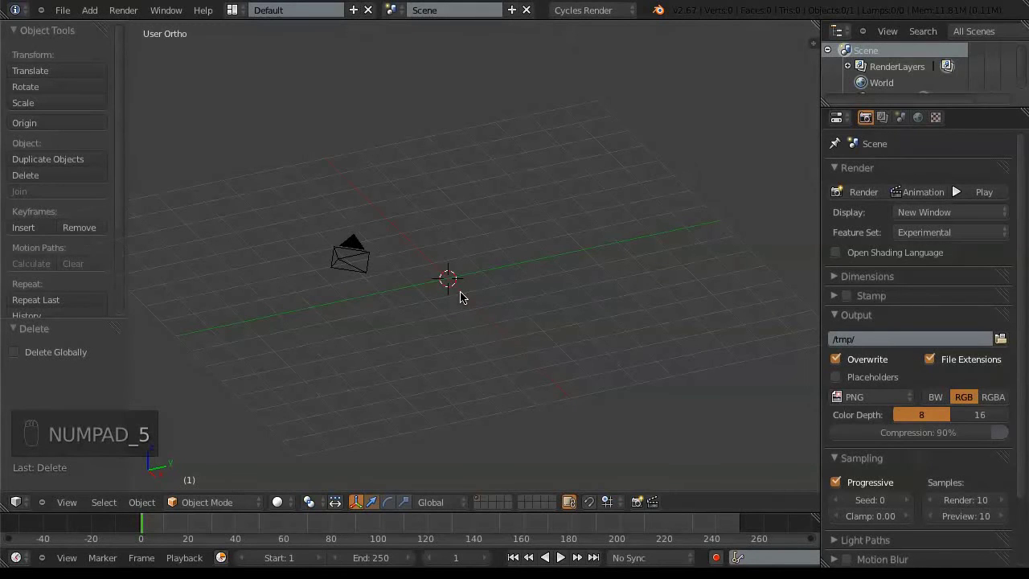
key("KP_7")
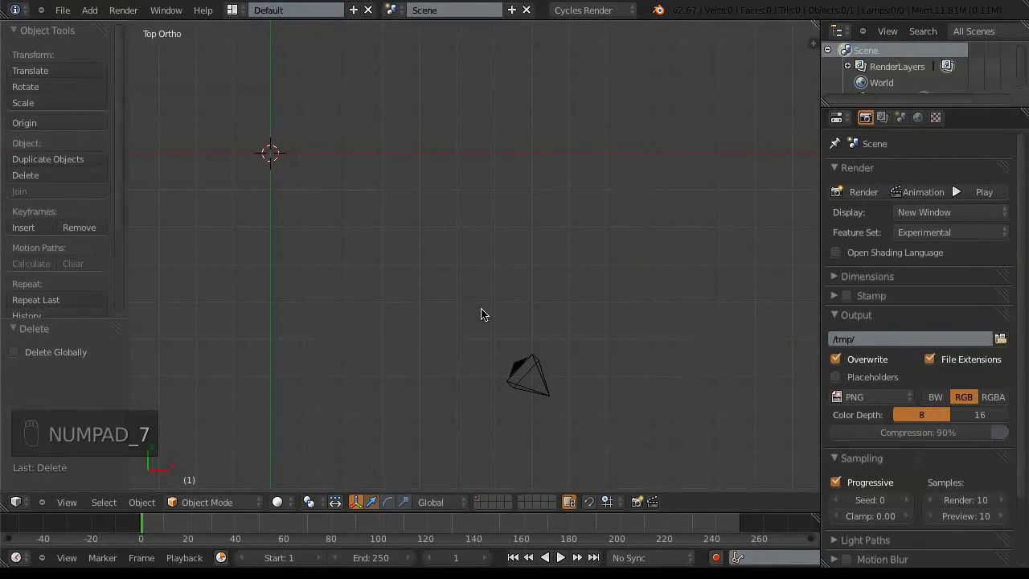
key("KP_3")
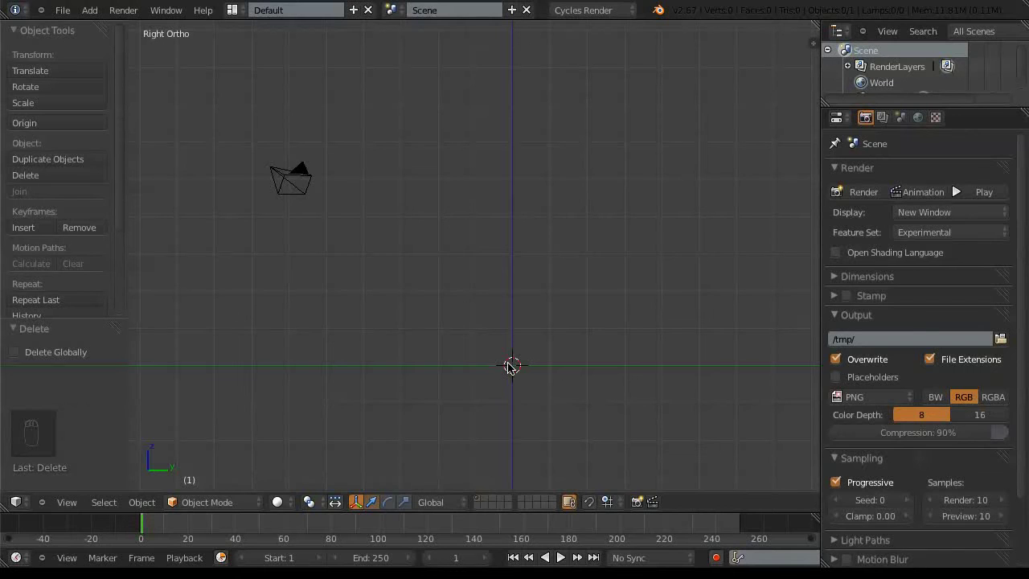
key("alt+g")
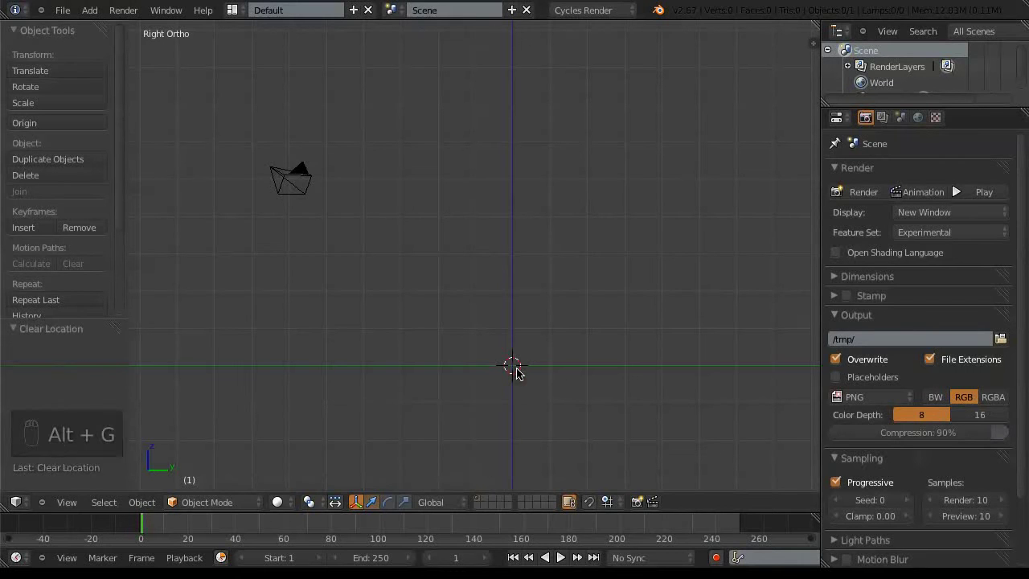
right_click(306, 190)
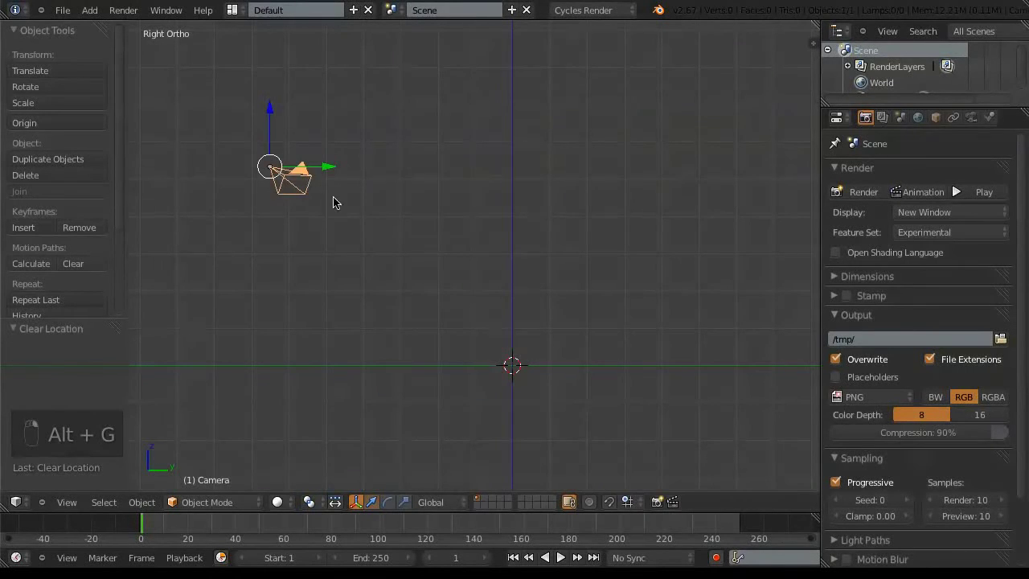
key("alt+g")
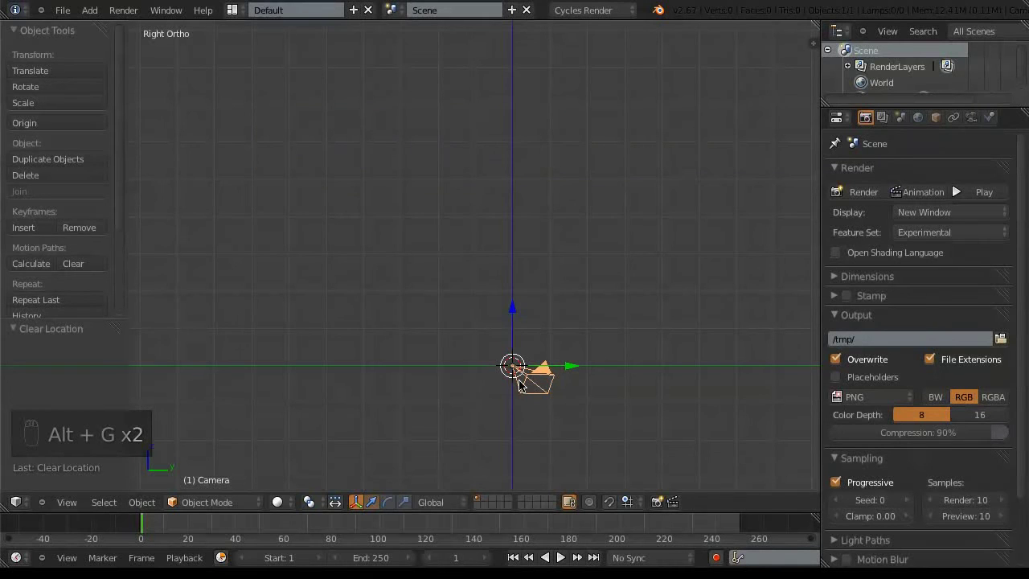
key("alt+r")
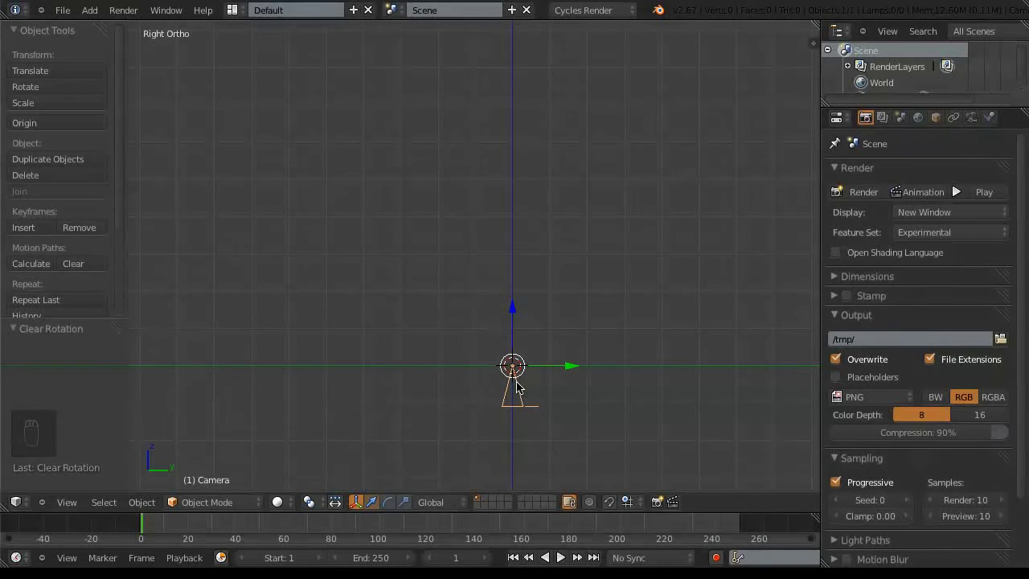
Step: Add a mesh plane at the origin and enlarge the Outliner to list all scene objects
key("KP_7")
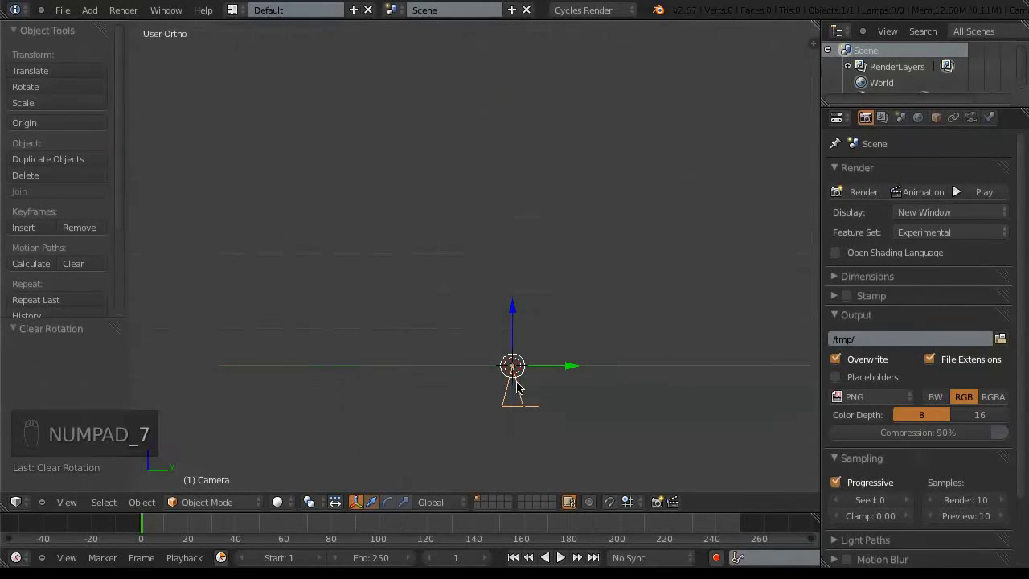
middle_click_drag(308, 212, 483, 279, "shift")
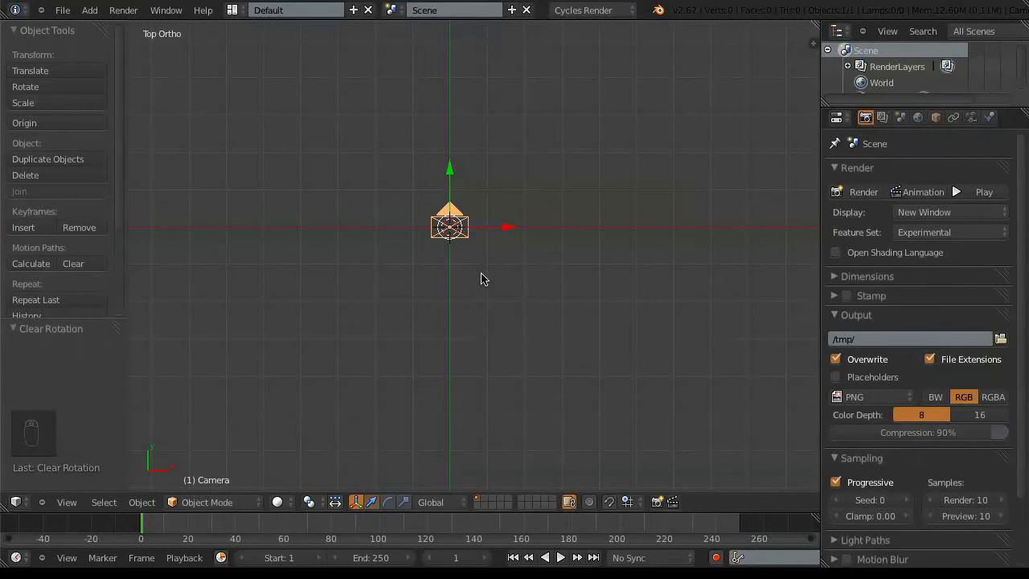
key("shift+a")
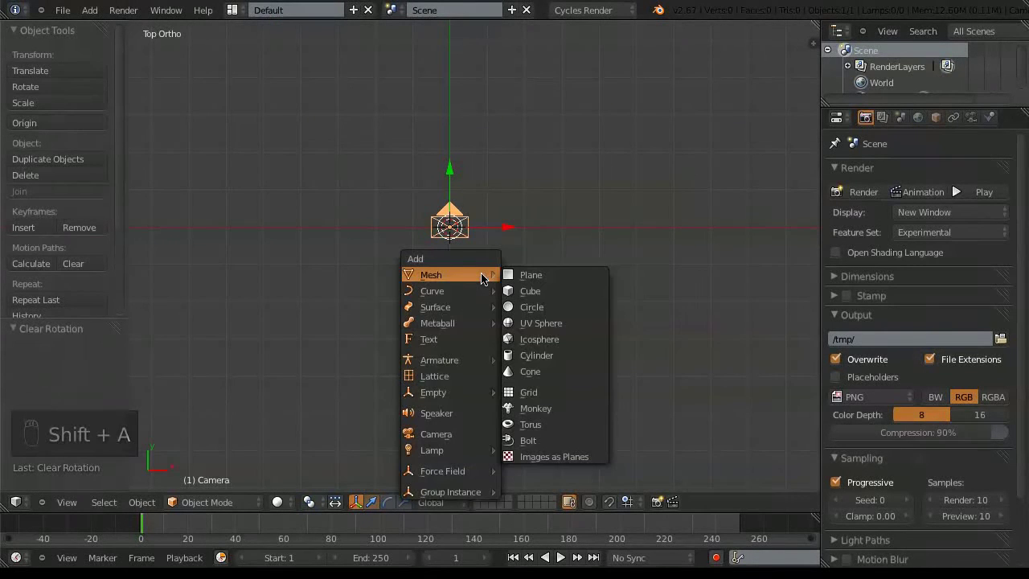
left_click(531, 275)
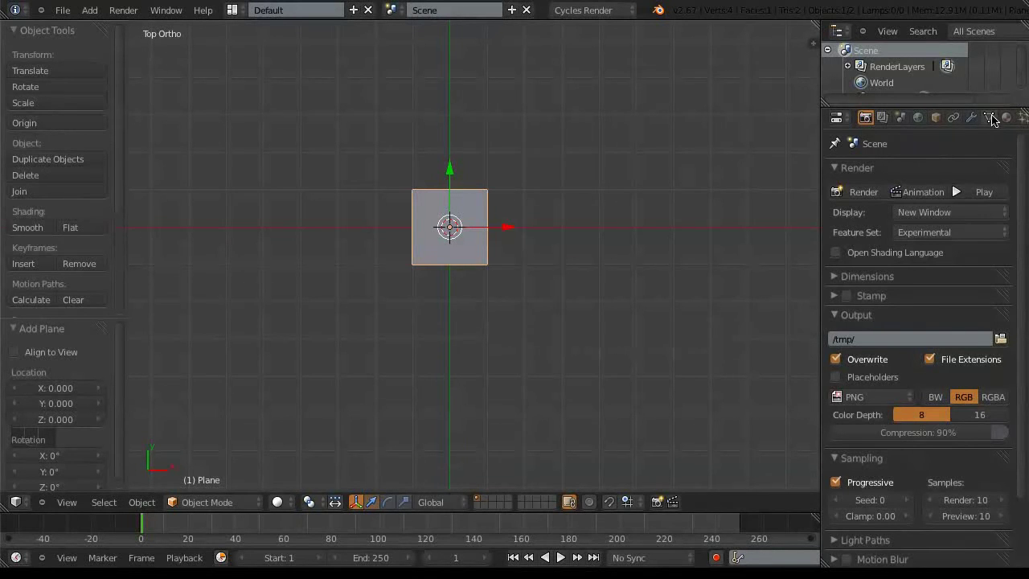
left_click_drag(983, 111, 977, 336)
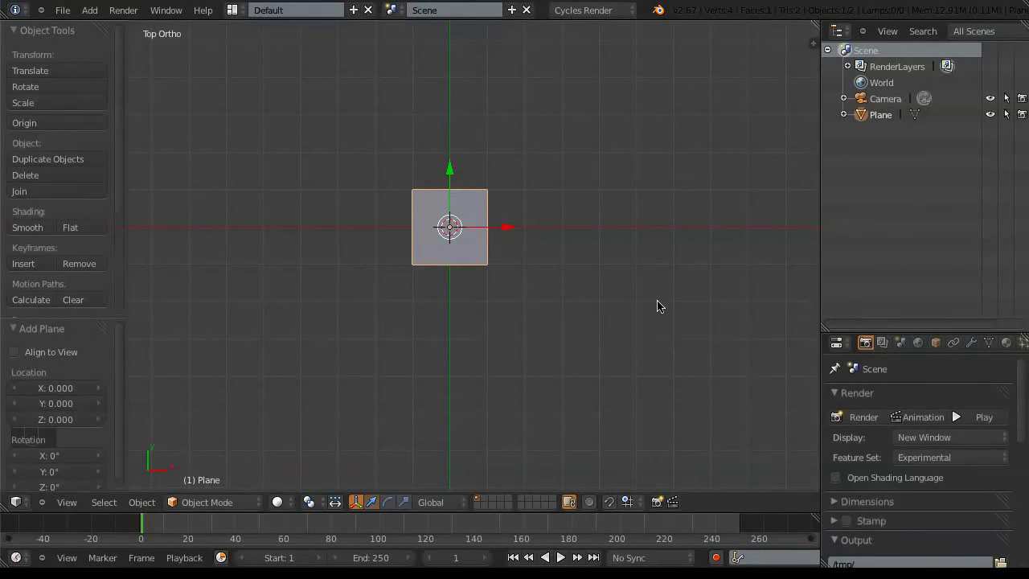
Step: Move the plane about 1.25 units down along the global Z axis, just in front of the camera
key("KP_3")
key("KP_1")
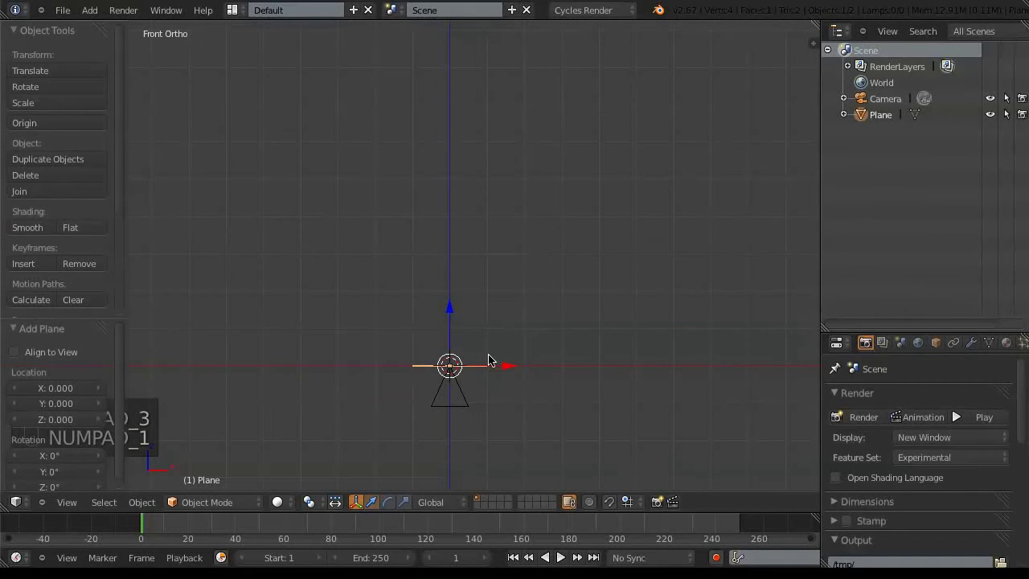
key("KP_3")
key("KP_7")
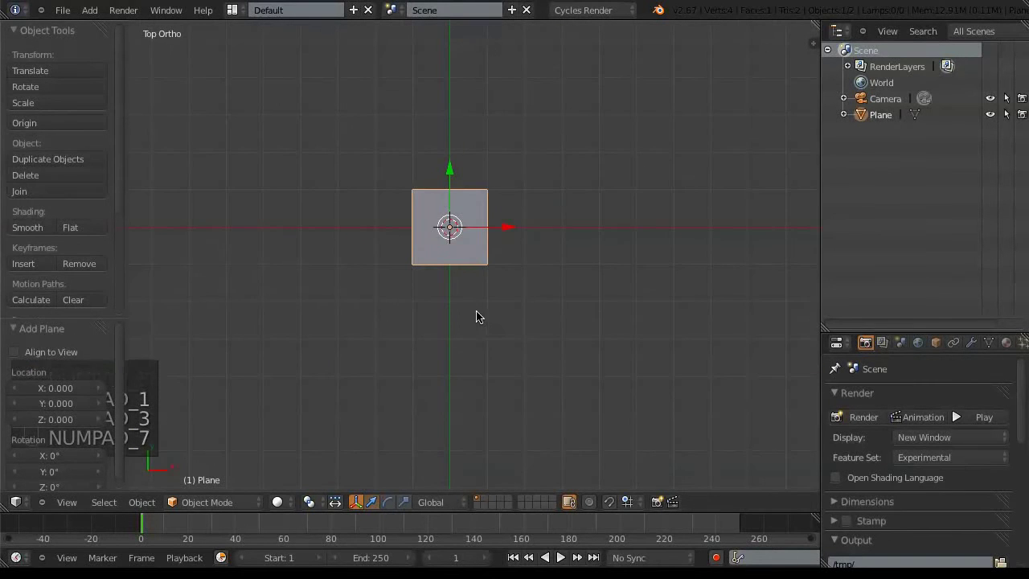
key("KP_1")
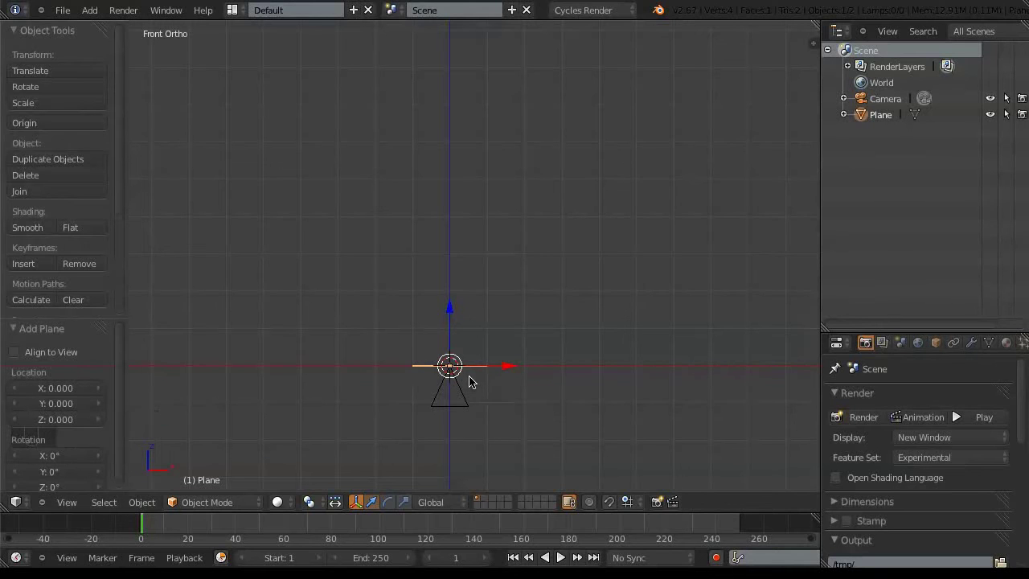
key("g")
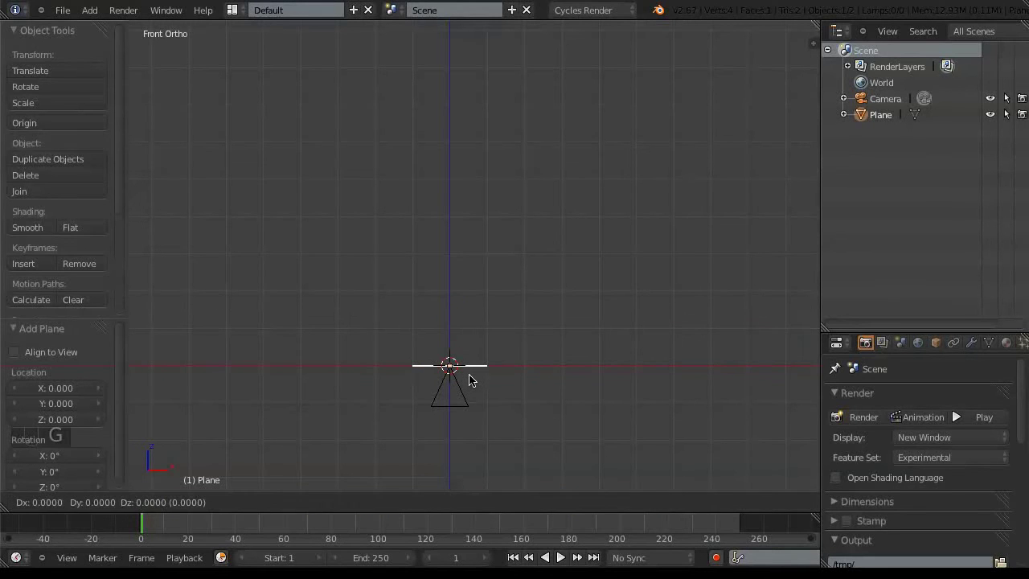
key("z")
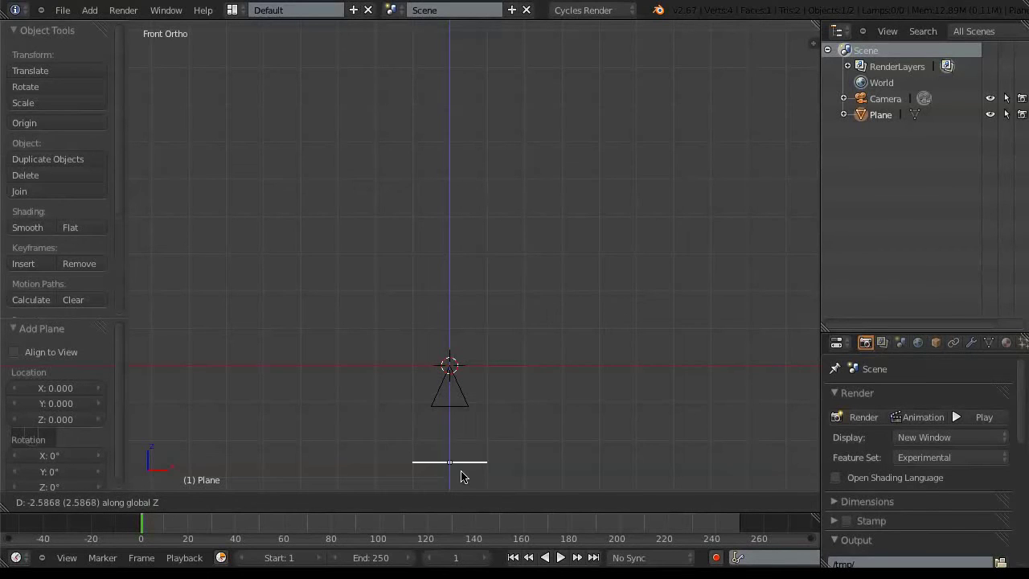
left_click(470, 427)
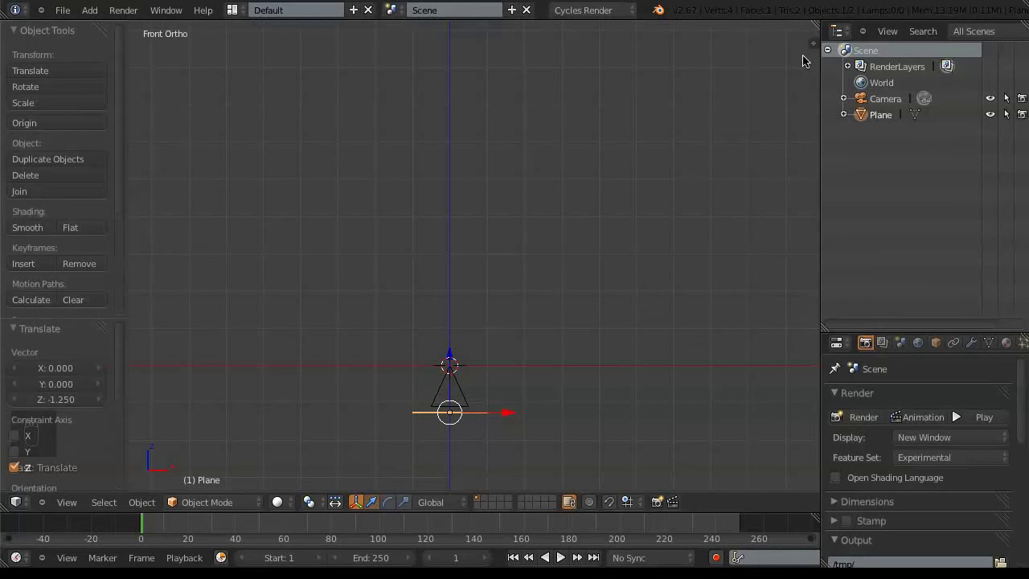
Step: Split the 3D View side by side, hide the new area's tool shelf, and divide that area into two stacked views
left_click_drag(816, 26, 487, 37)
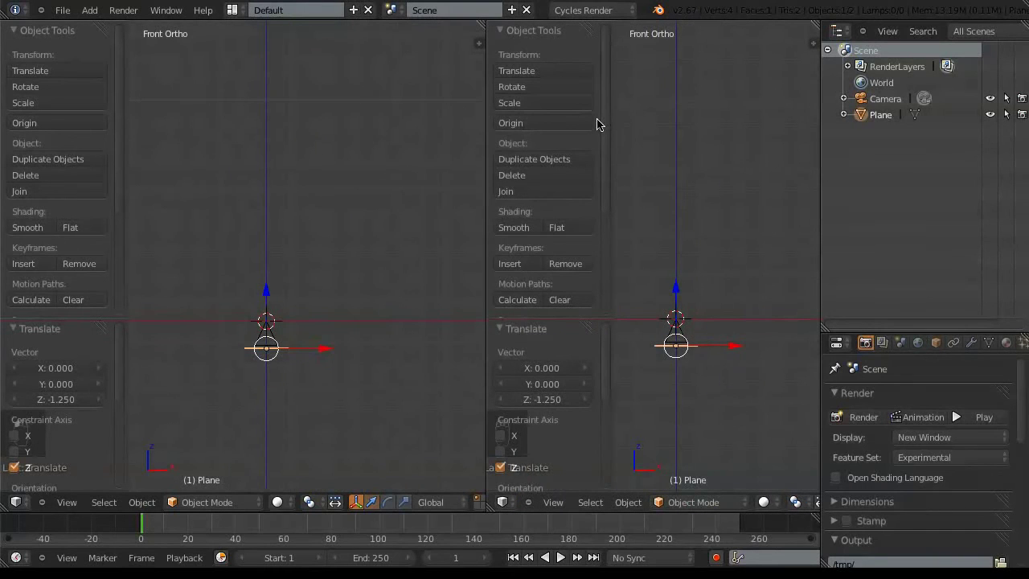
key("t")
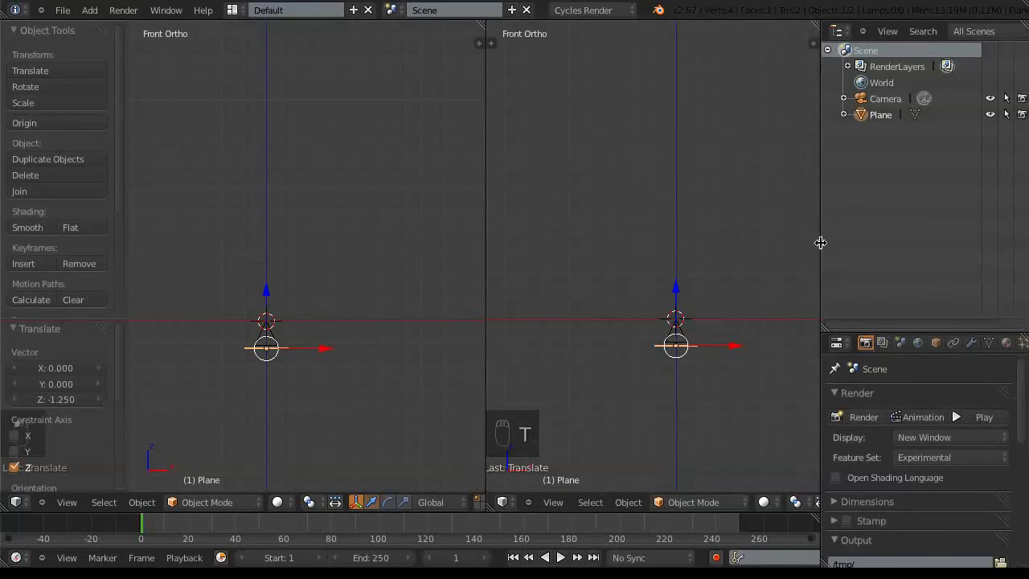
left_click_drag(816, 29, 821, 226)
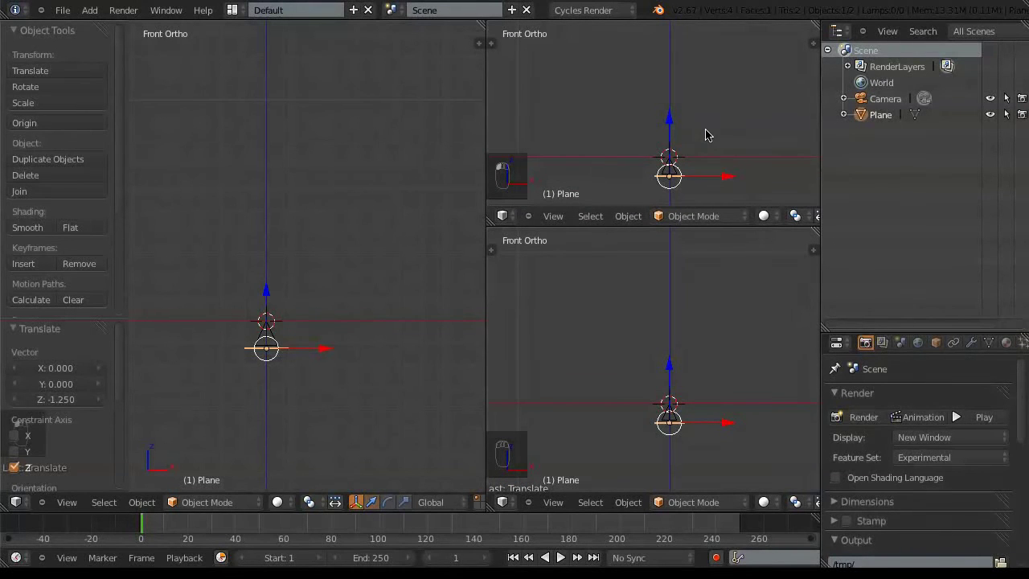
Step: Set both stacked 3D views to the camera view and display the lower one in wireframe
key("KP_0")
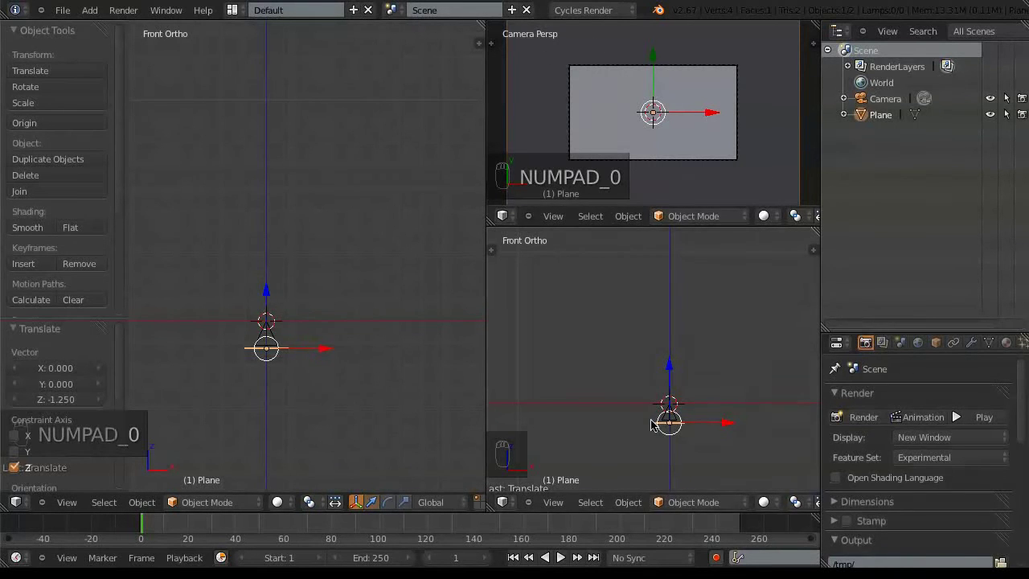
key("KP_0")
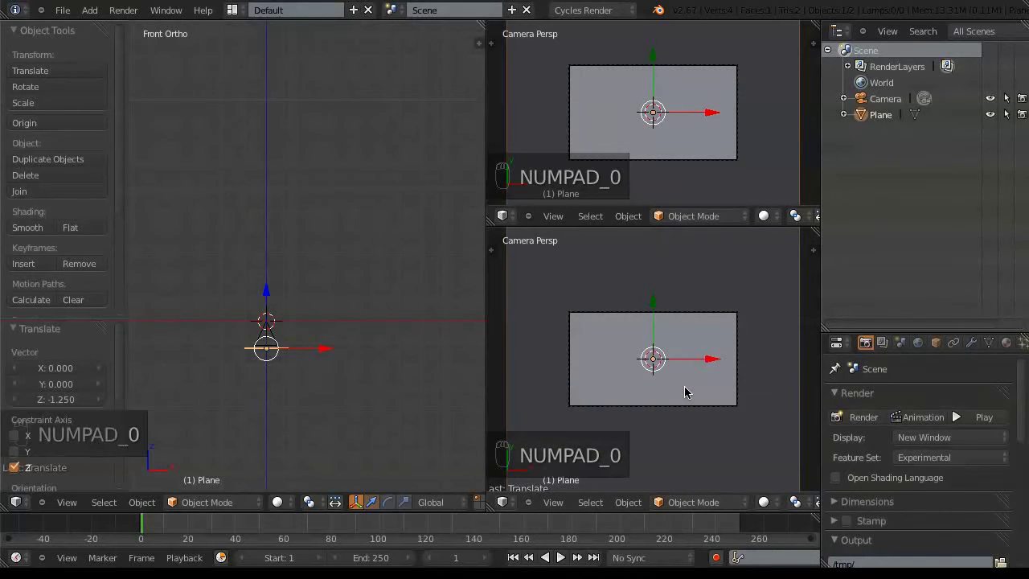
key("z")
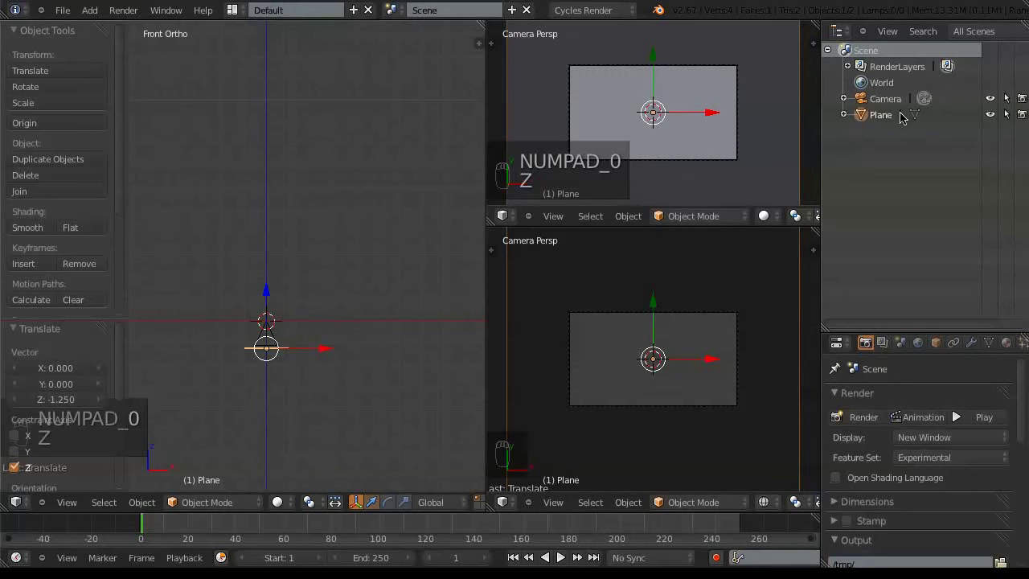
Step: Scale the plane uniformly by about 0.62 and along global Y by about 0.588, keeping it slightly larger than the camera frame
key("s")
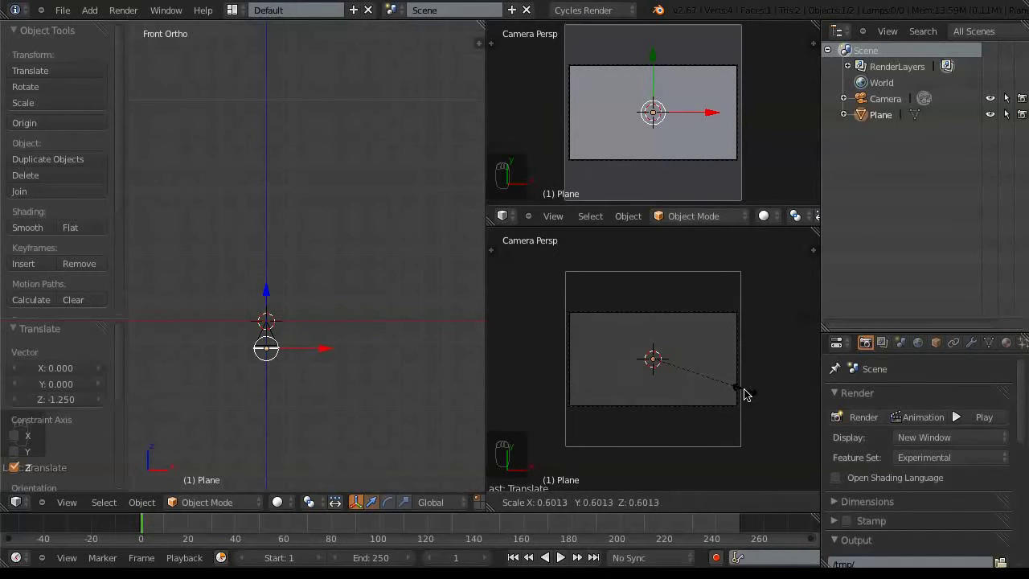
left_click(746, 397)
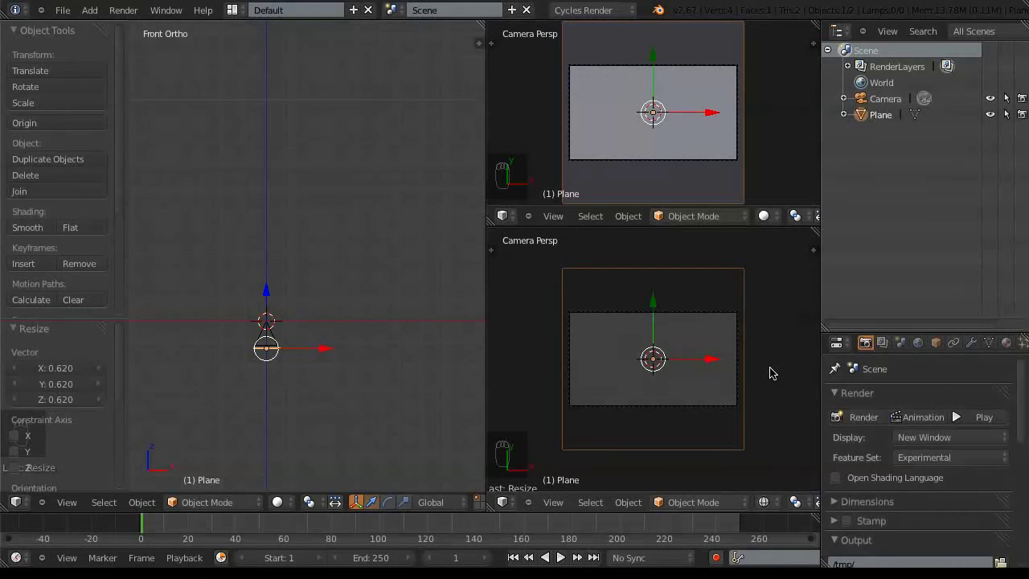
key("s")
key("y")
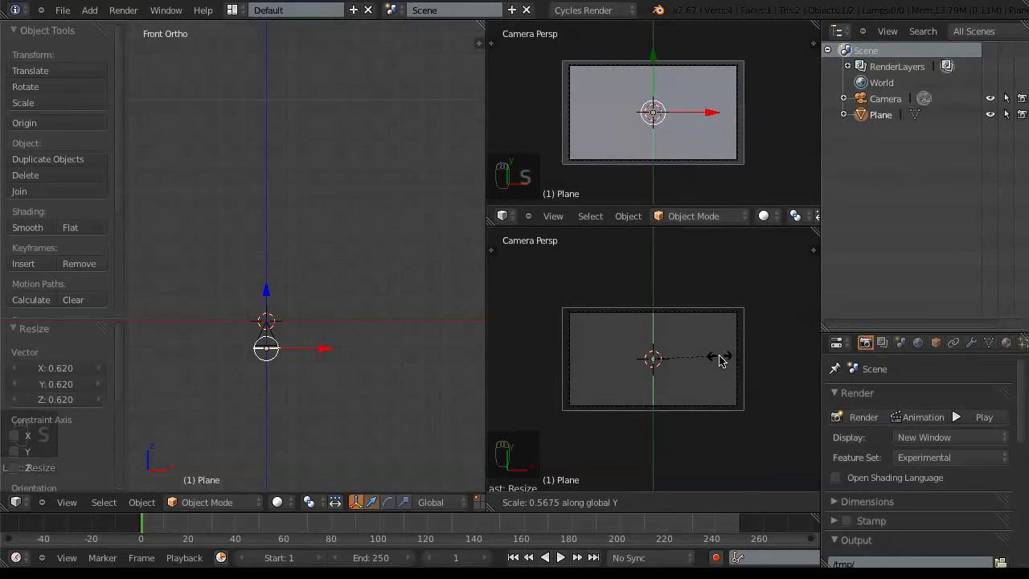
left_click(723, 361)
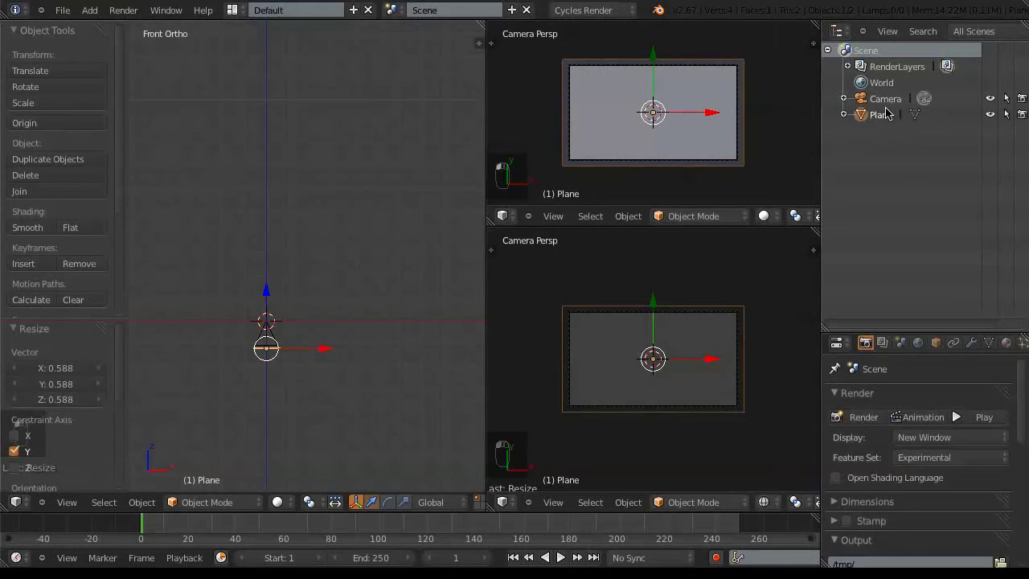
Step: Parent the plane to the camera with the Object (Keep Transform) option
right_click(276, 354)
key("a")
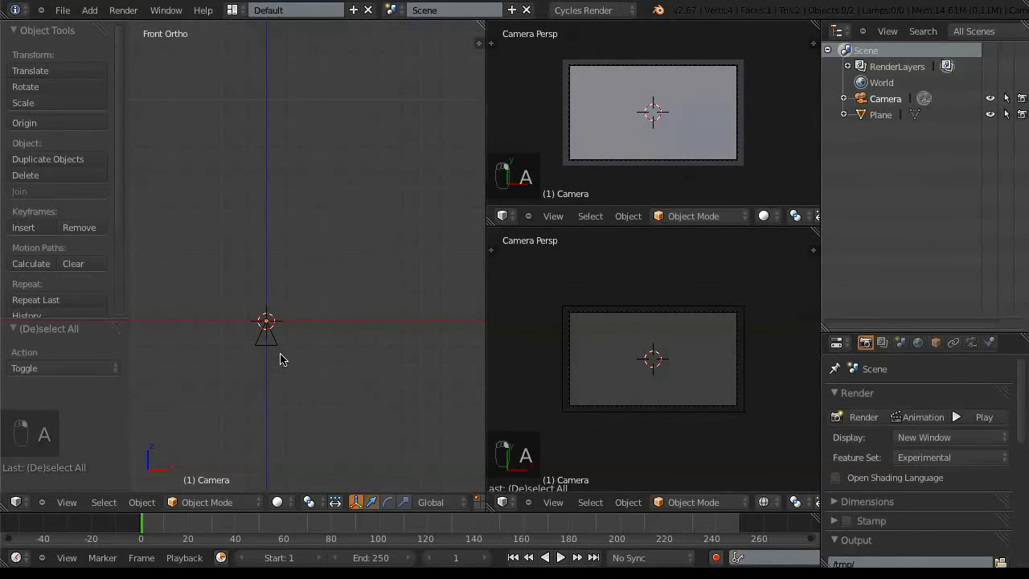
left_click(878, 117)
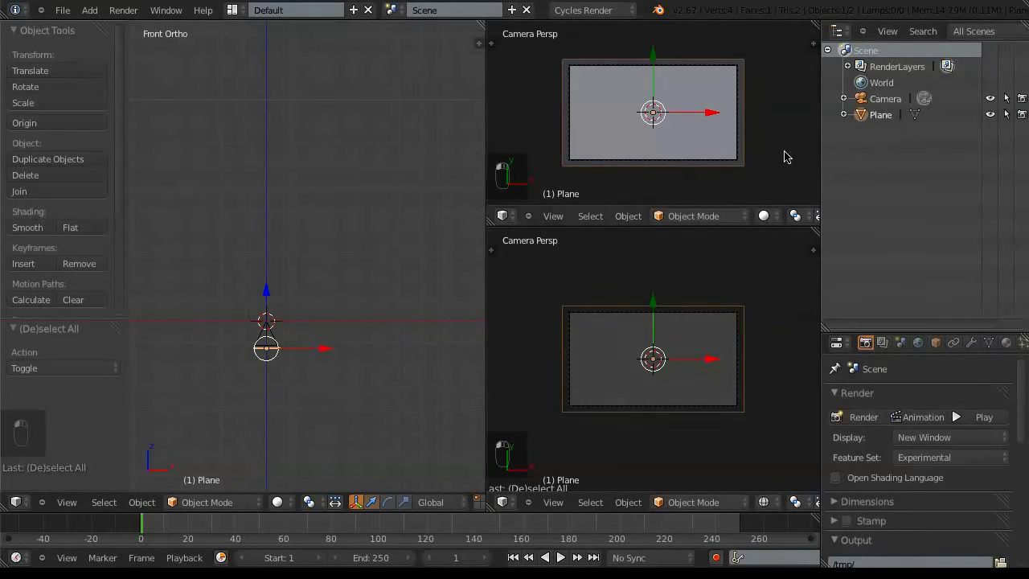
right_click(271, 337, "shift")
key("ctrl+p")
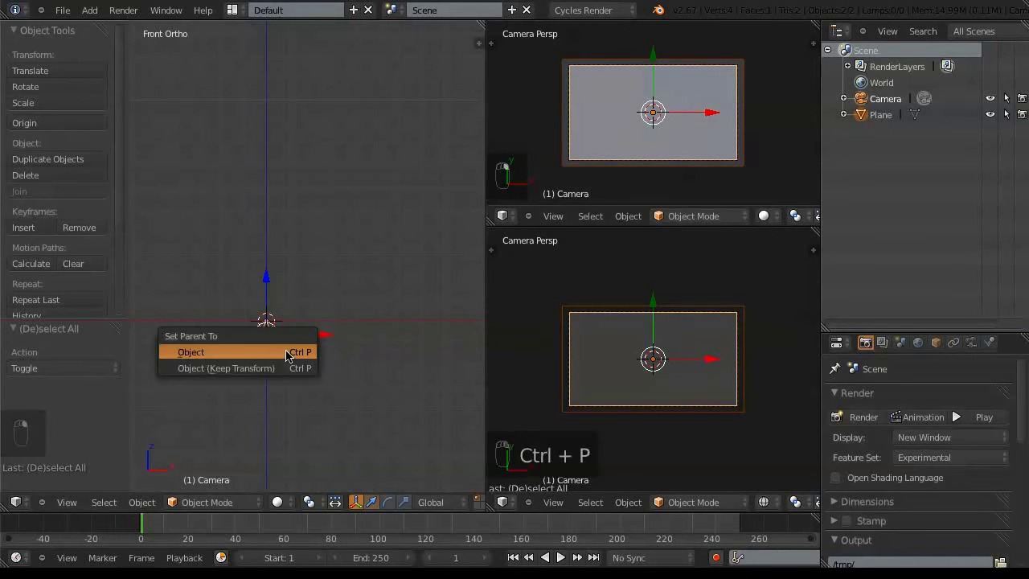
left_click(250, 376)
Step: Rotate the camera about -53.5° in front view to test whether the plane follows, and undo the rotation
right_click(270, 344)
key("r")
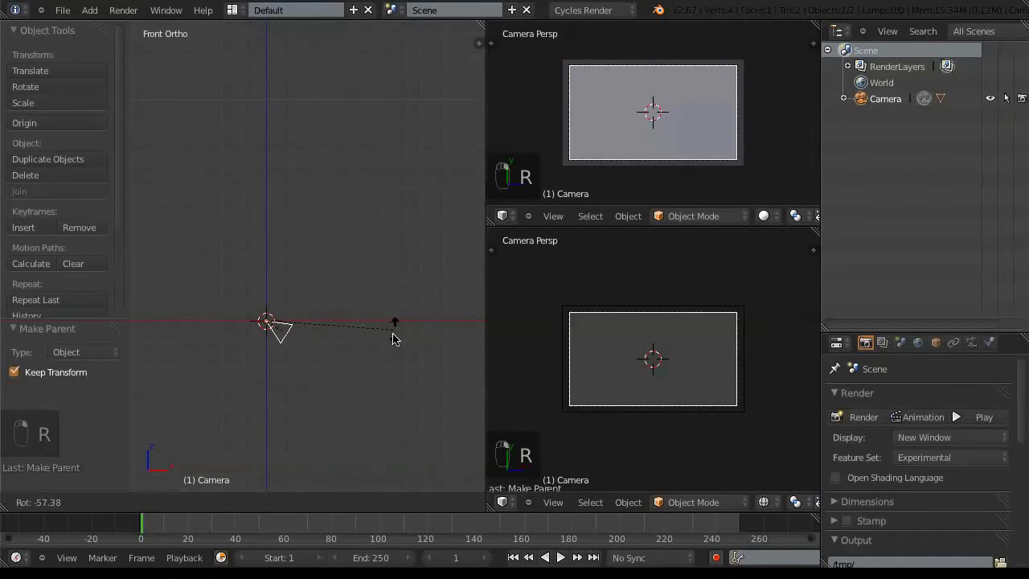
left_click(393, 341)
middle_click_drag(386, 363, 345, 343)
key("r")
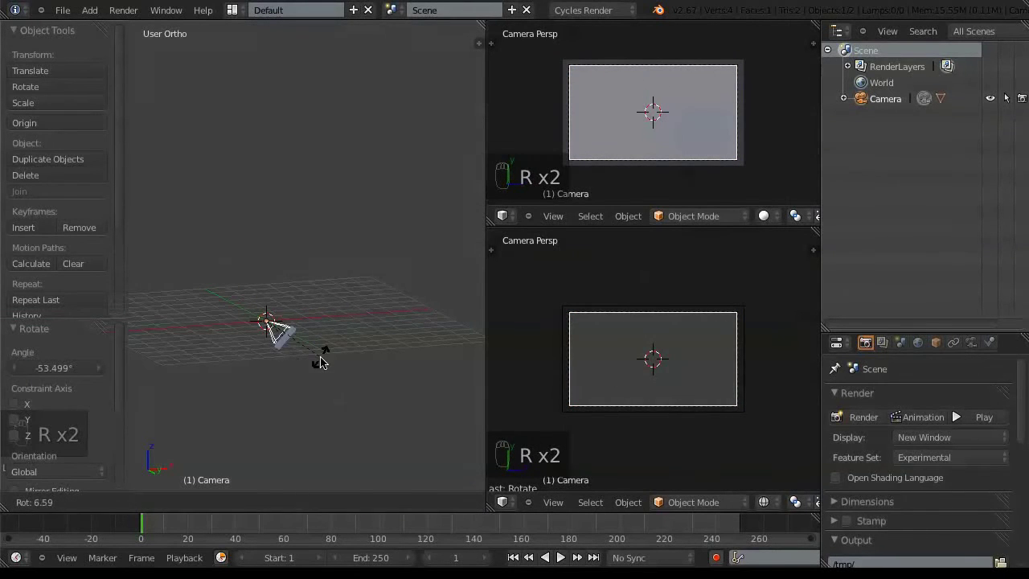
right_click(312, 360)
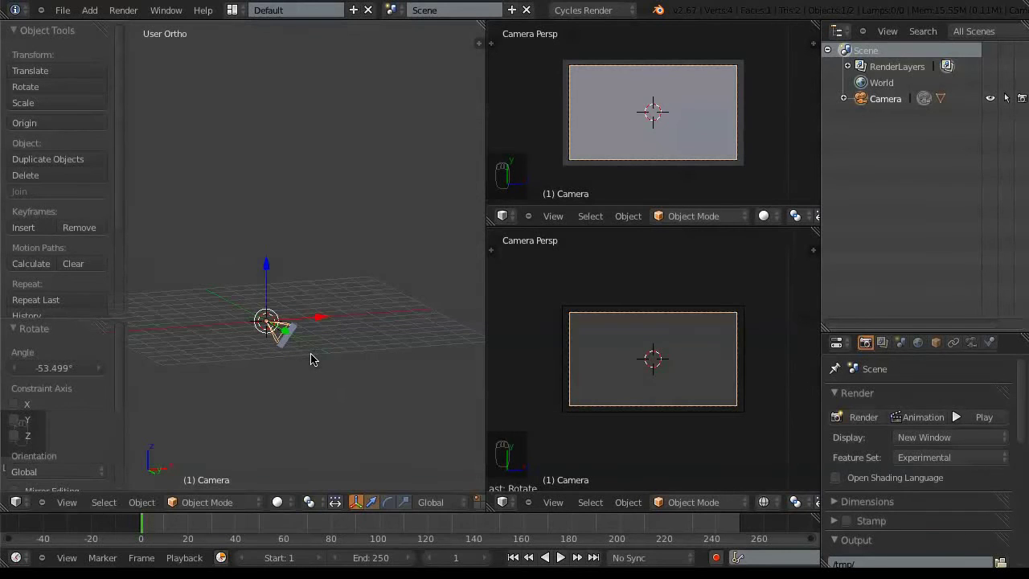
key("KP_1")
key("ctrl+z")
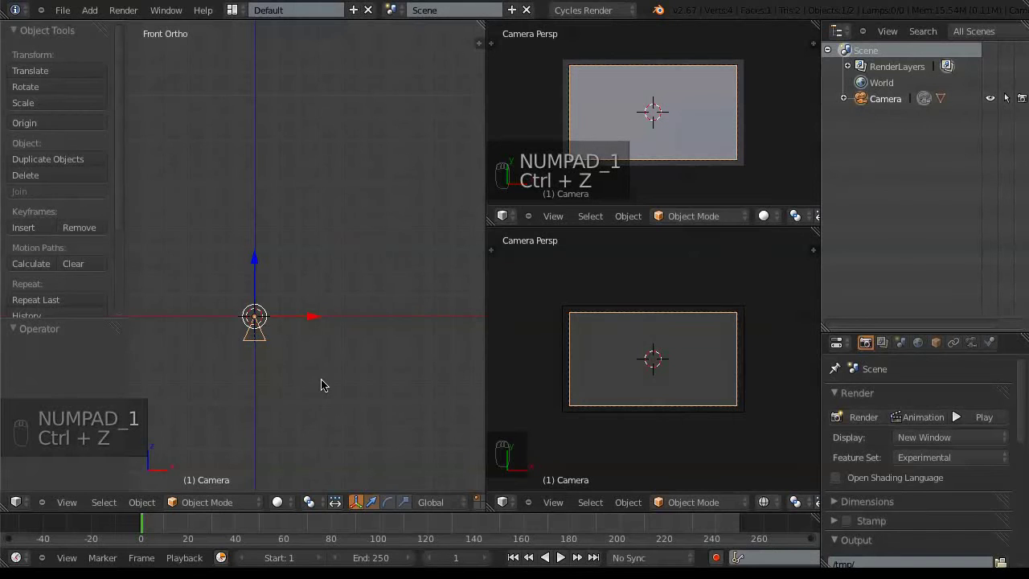
Step: Rotate the camera 90° about the global X axis in the right side view
key("KP_3")
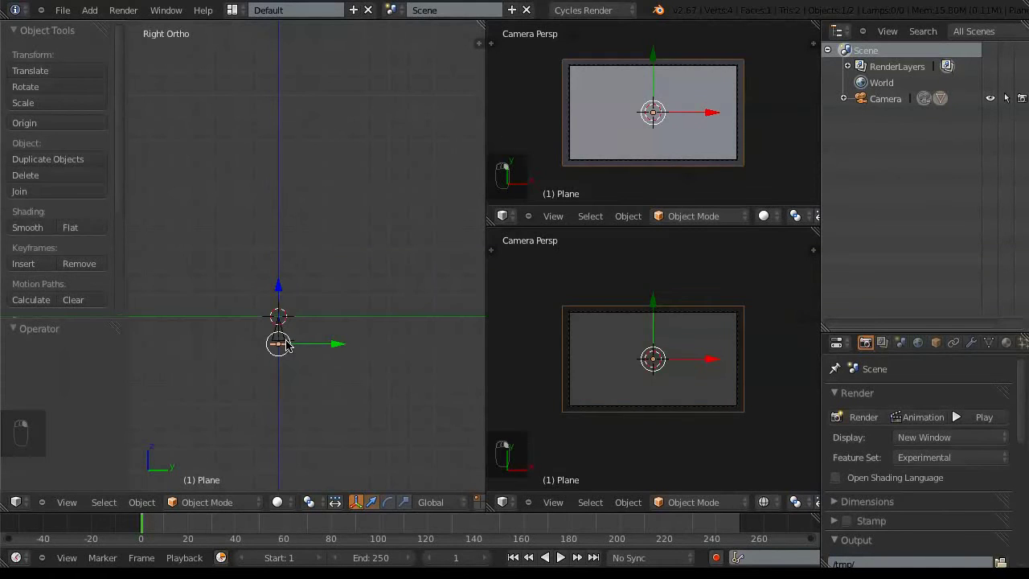
key("r")
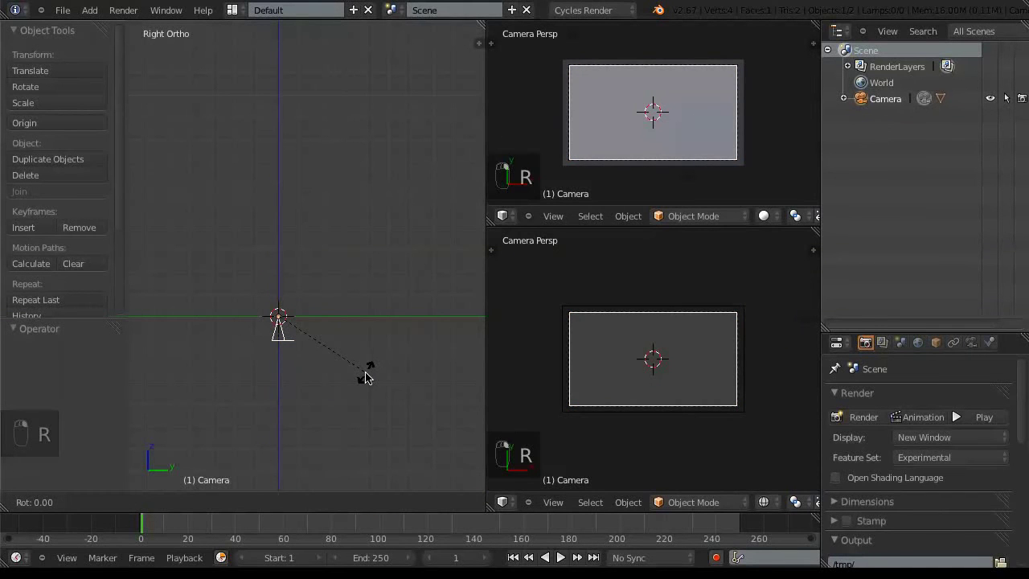
type("x90")
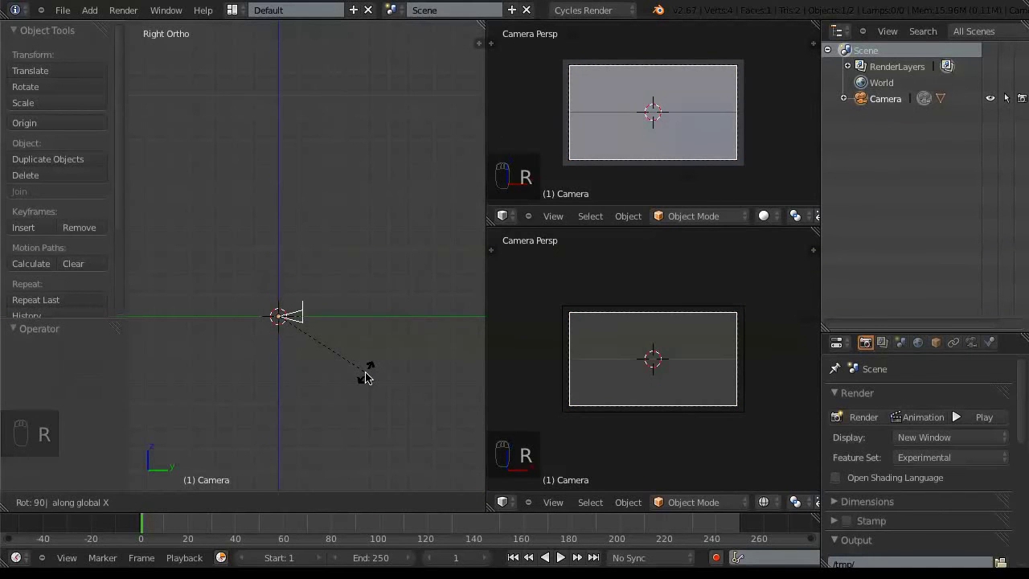
key("Return")
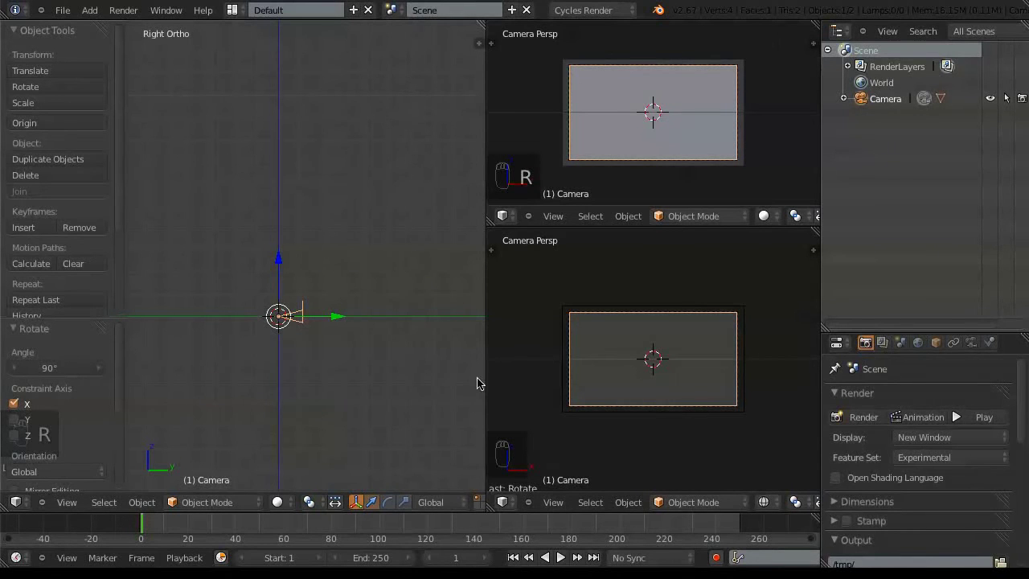
Step: Shrink the Outliner, expand the camera's children there, and rename the plane as lensFlarePlane
left_click_drag(925, 328, 917, 244)
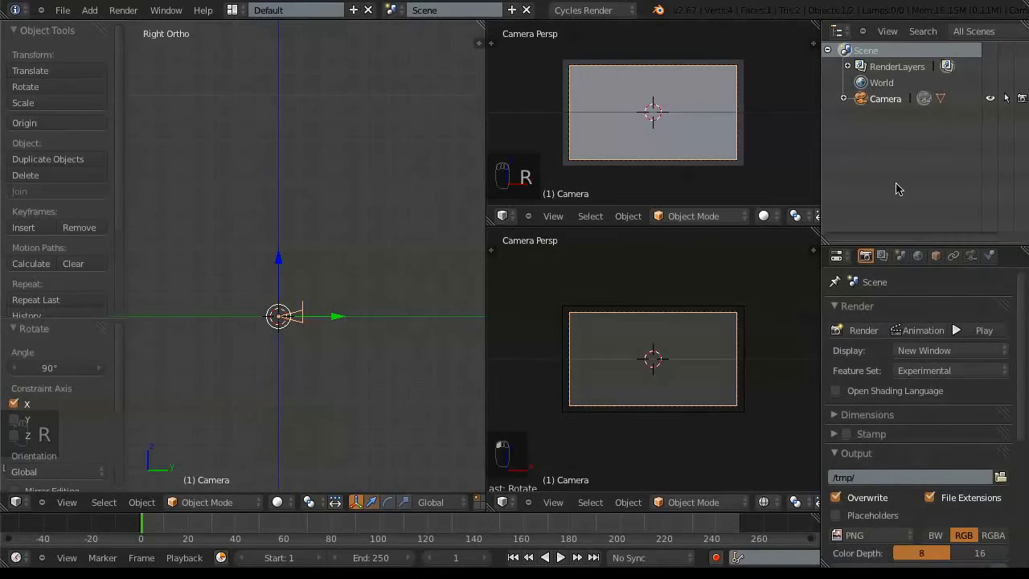
left_click(844, 99)
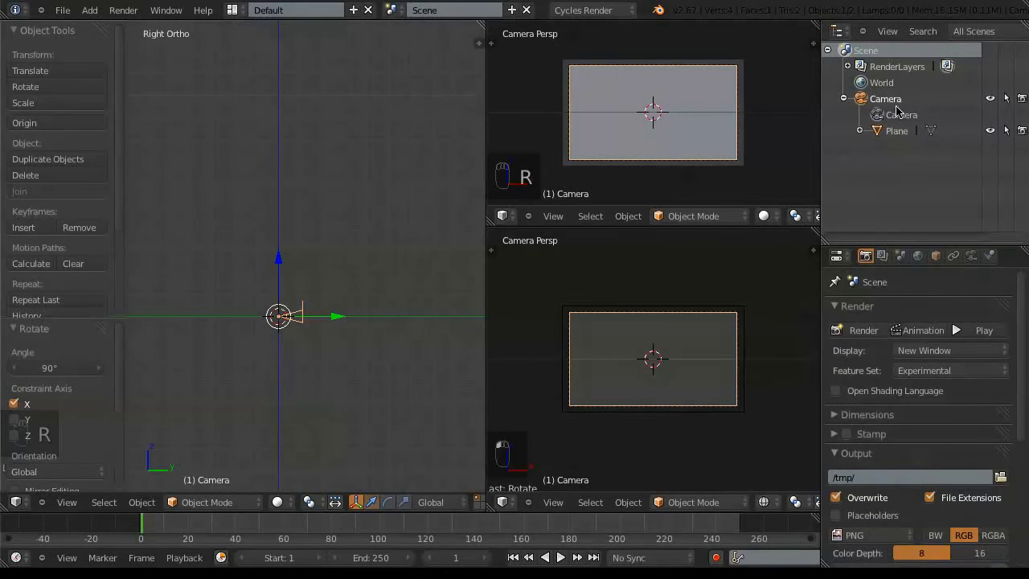
double_click(899, 130)
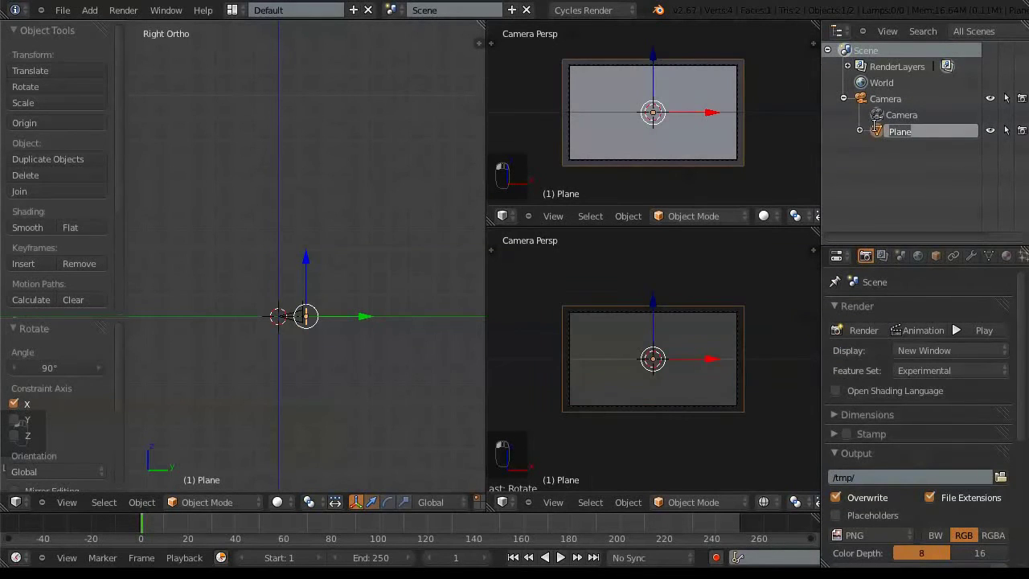
type("le")
key("Return")
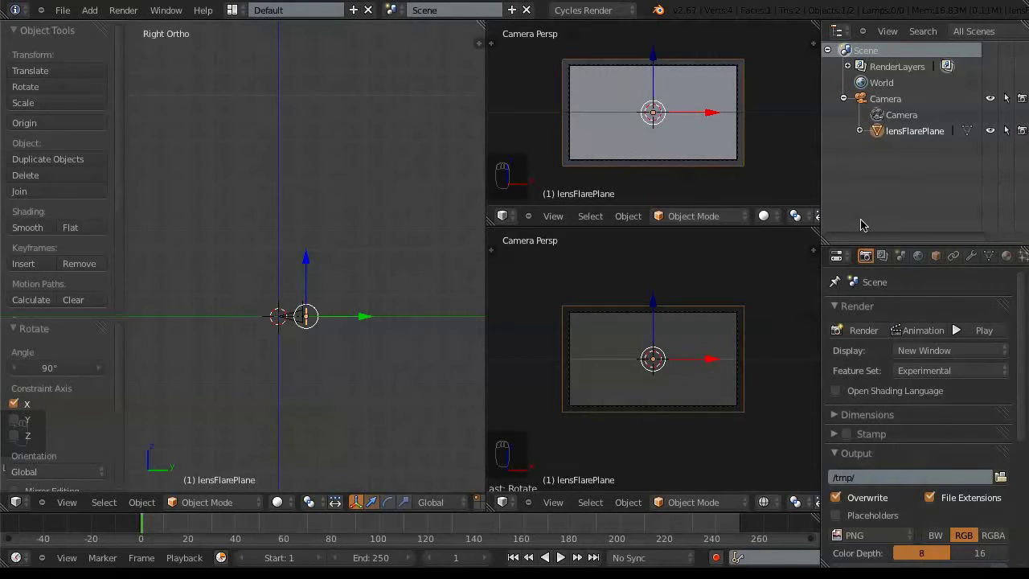
Step: Turn off Diffuse, Glossy, Transmission and Shadow ray visibility for lensFlarePlane, leaving only Camera enabled
left_click(936, 256)
left_click_drag(965, 246, 965, 163)
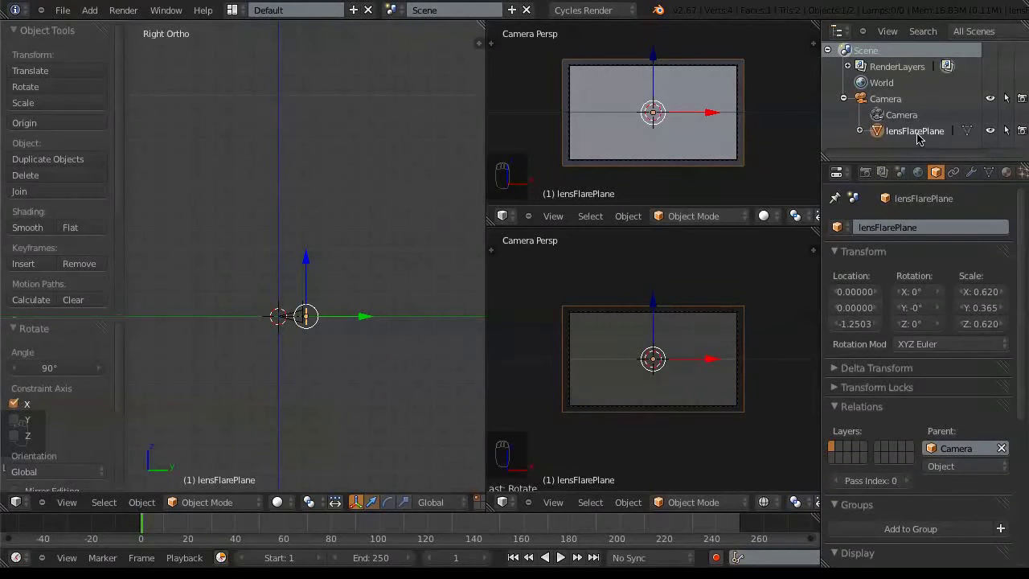
left_click_drag(1024, 230, 1028, 493)
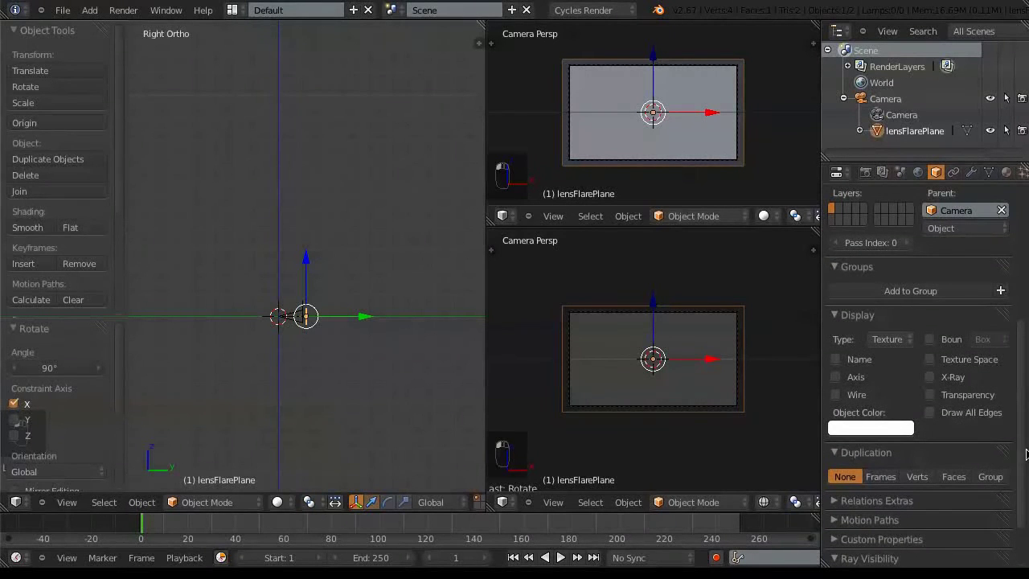
scroll(1027, 455, "down", 2)
left_click(842, 537)
left_click(841, 552)
left_click(931, 535)
left_click(931, 517)
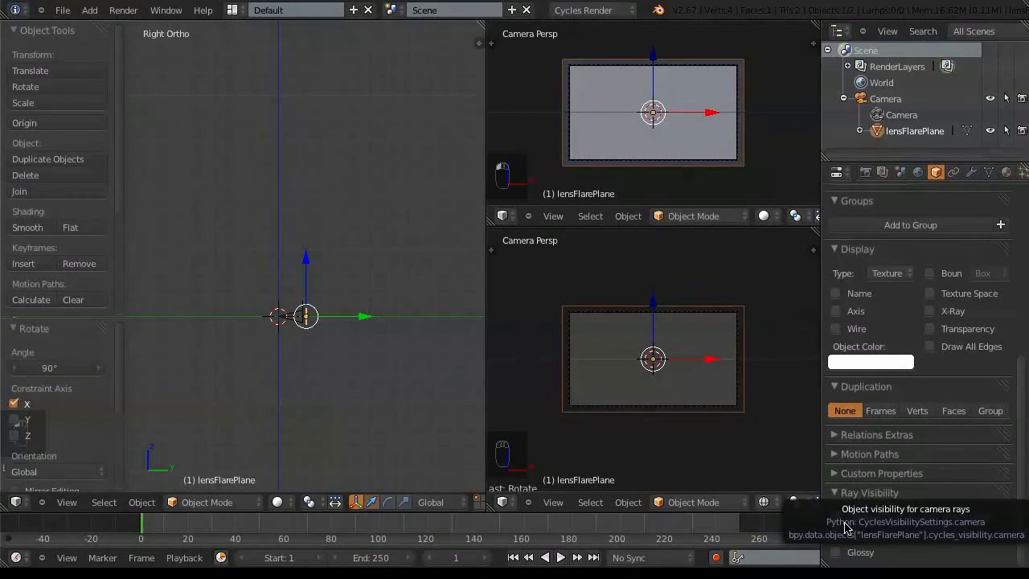
Step: Save the scene as a new file named tutorial3b in the lensFlareTutorial3 folder
left_click(62, 10)
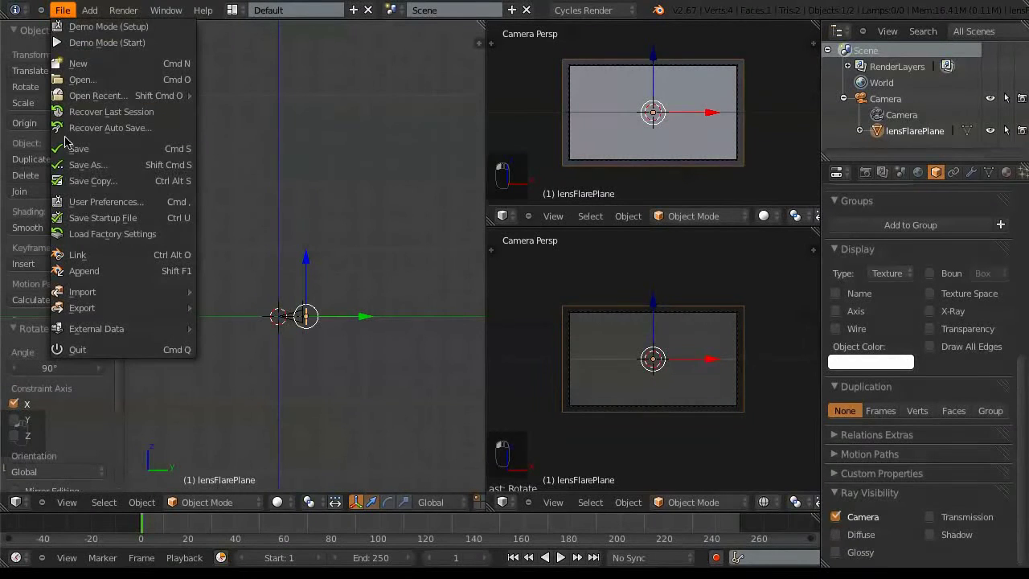
left_click(74, 165)
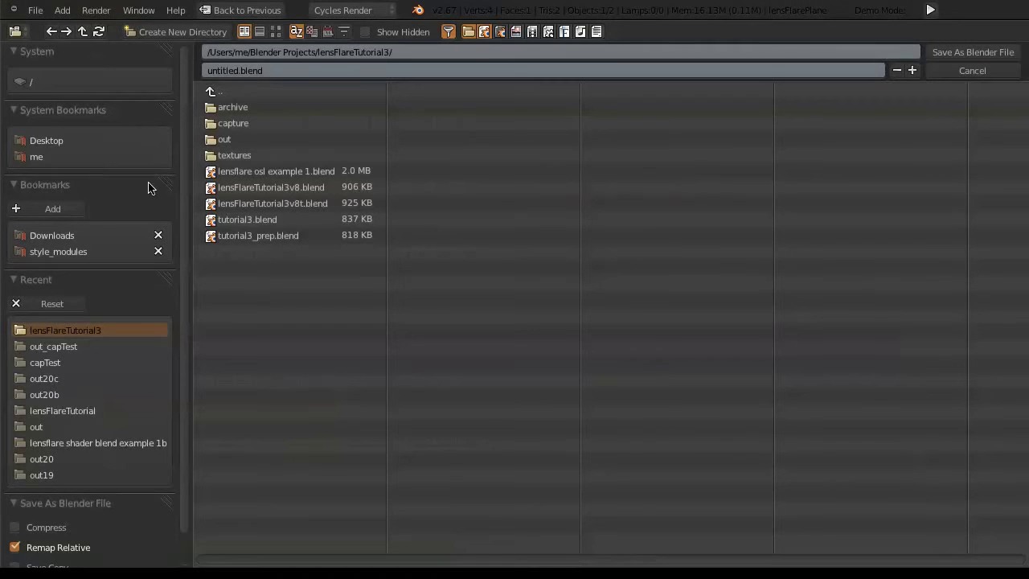
left_click(264, 70)
type("tu")
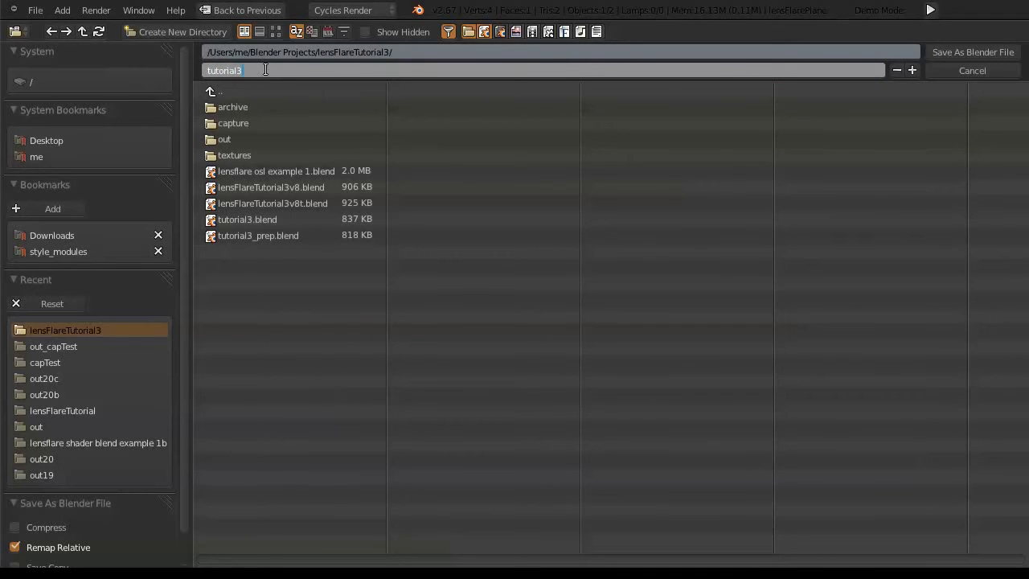
type("torial3b")
left_click(939, 51)
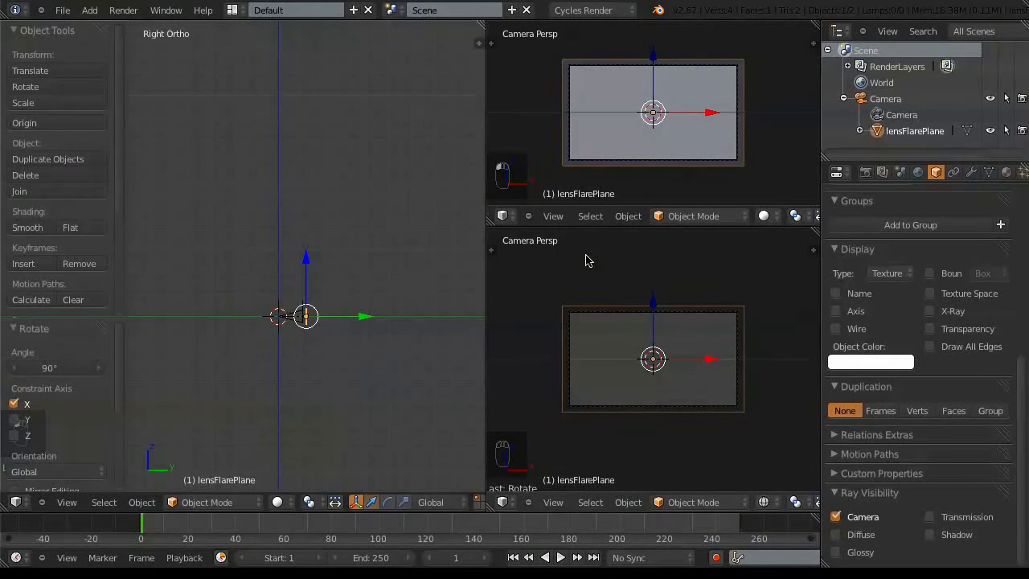
Step: Enable nodes for the World surface and set its Background color to black
left_click(918, 173)
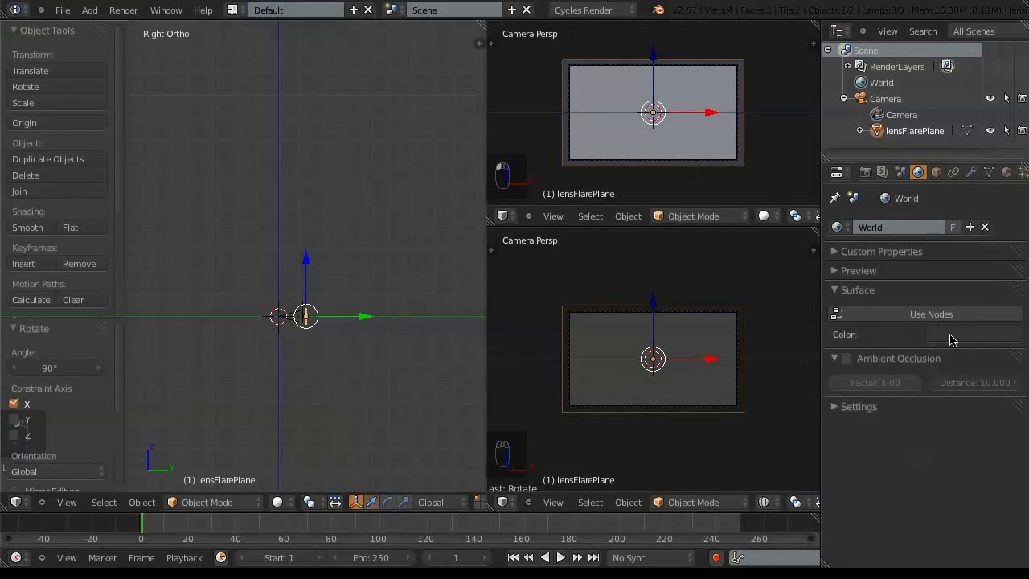
left_click(980, 341)
left_click(947, 318)
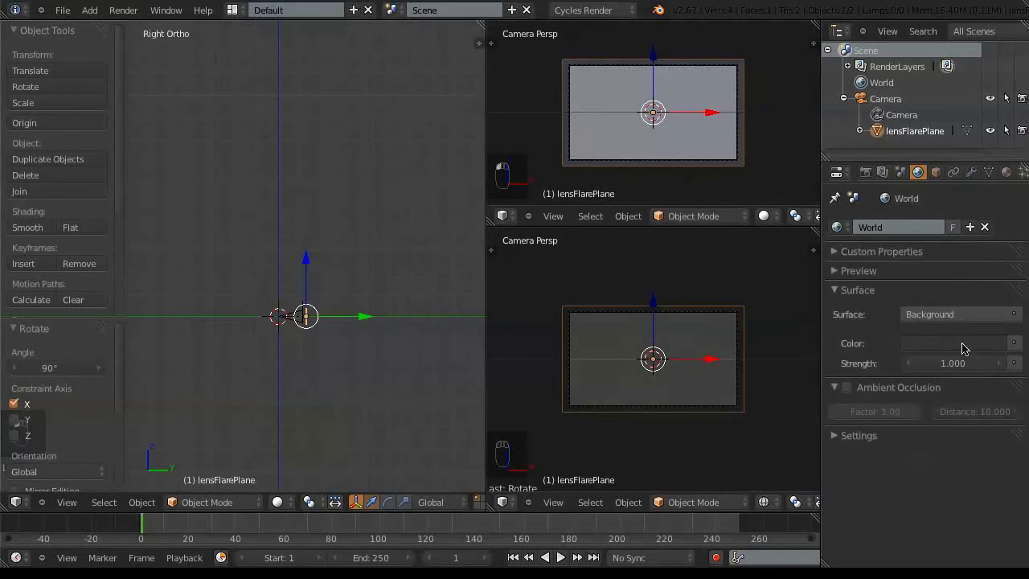
left_click(960, 345)
left_click_drag(995, 129, 995, 225)
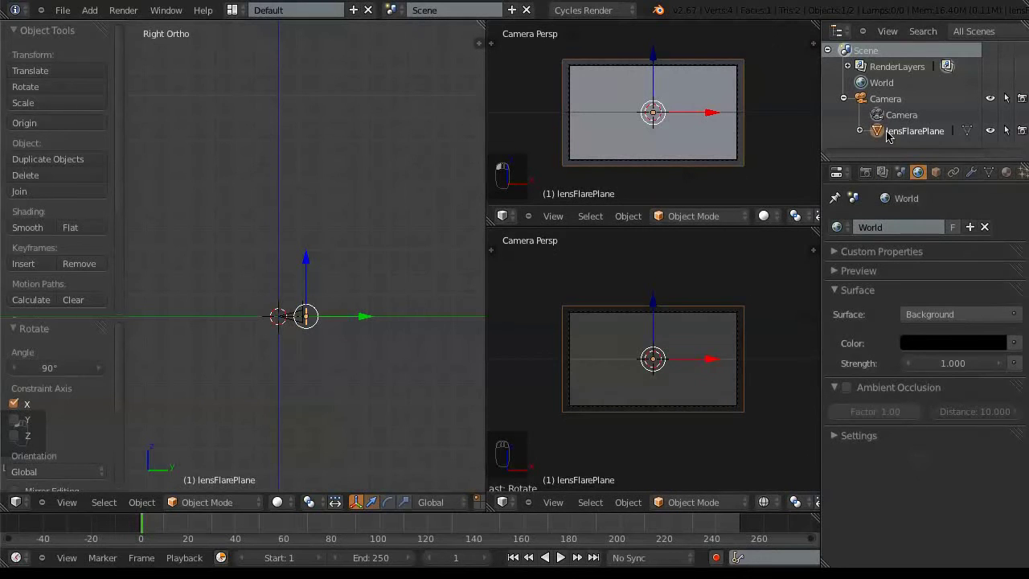
Step: Set the maximum draw type of lensFlarePlane to Bounds in its object display settings
left_click(937, 174)
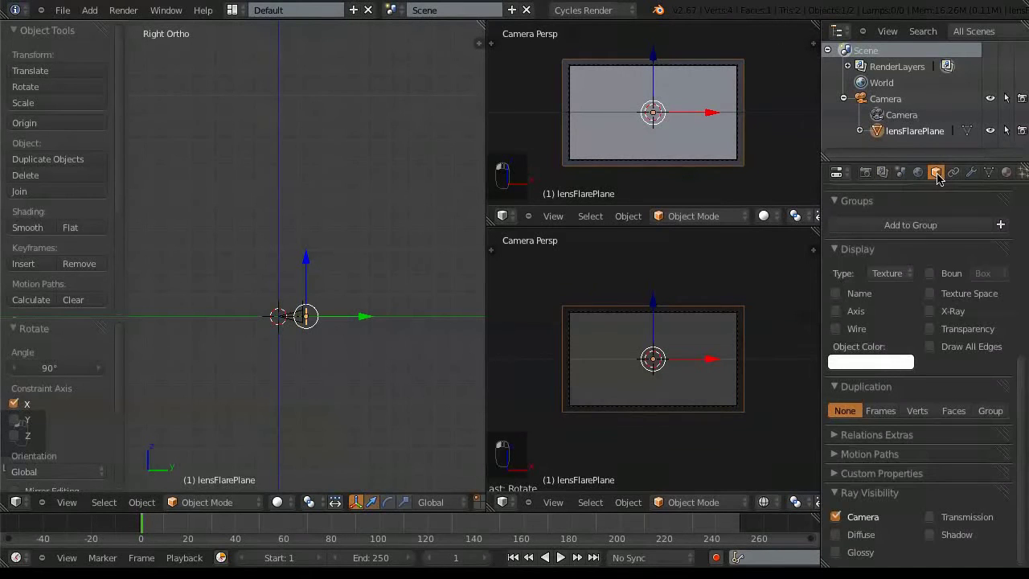
left_click_drag(1024, 382, 1019, 312)
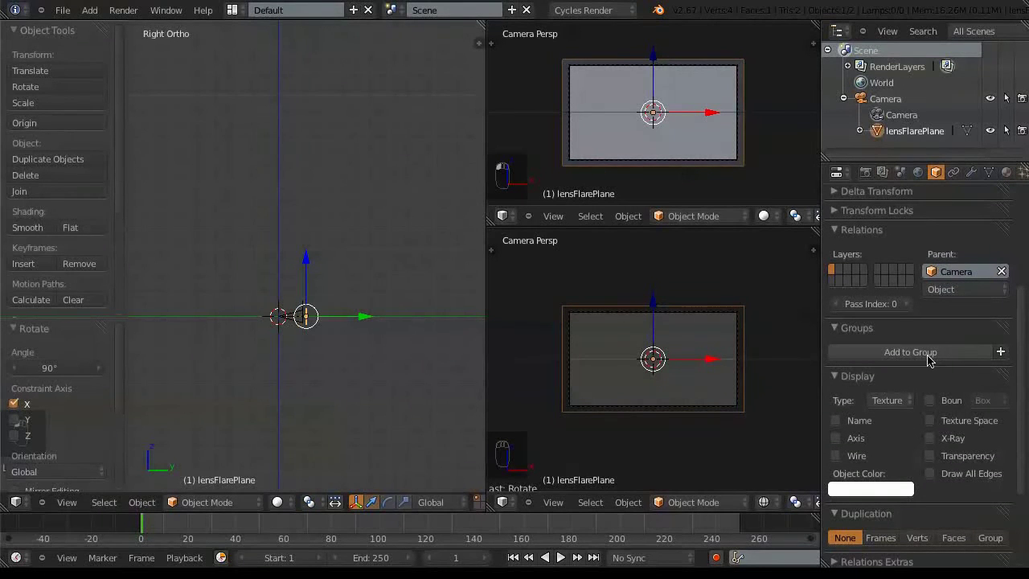
left_click(885, 403)
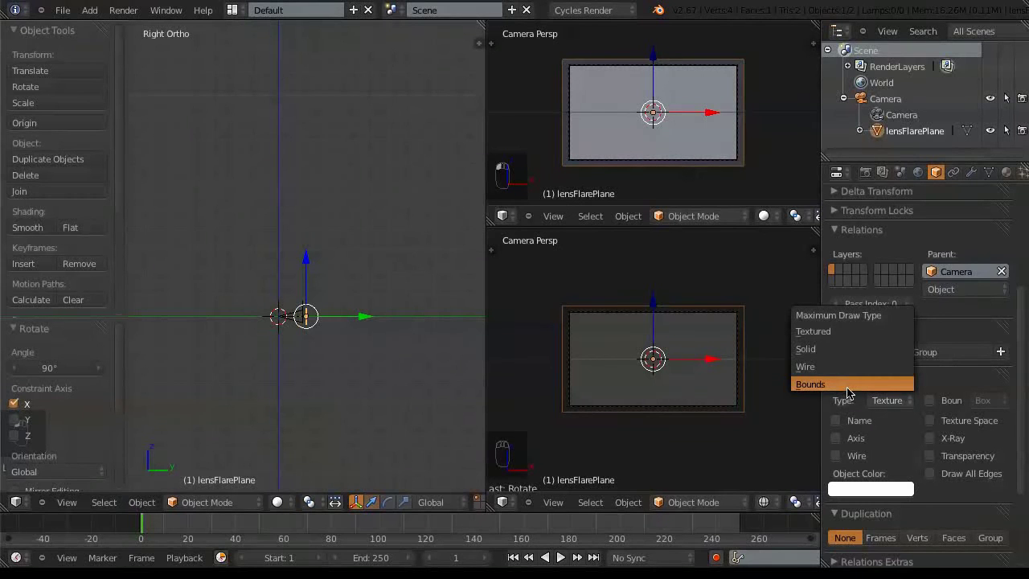
left_click(847, 385)
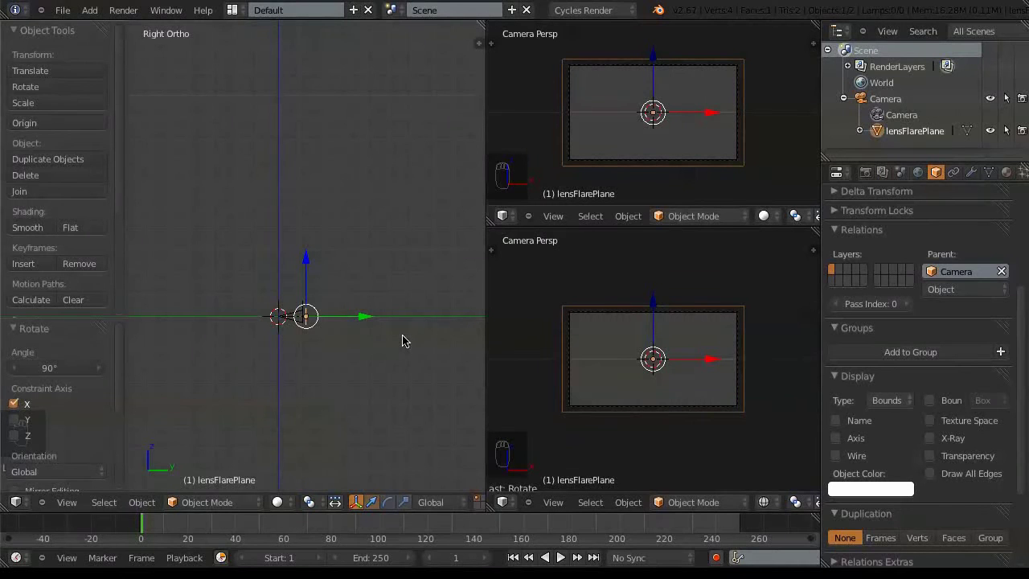
Step: Hide the tool shelf in the right side view and save the scene over the current file
key("t")
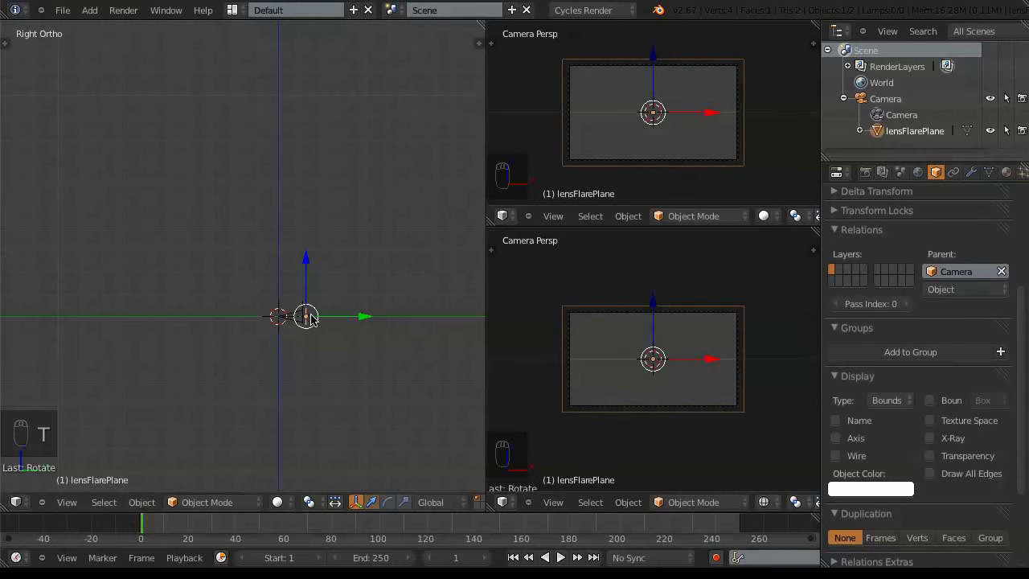
key("ctrl+s")
left_click(315, 288)
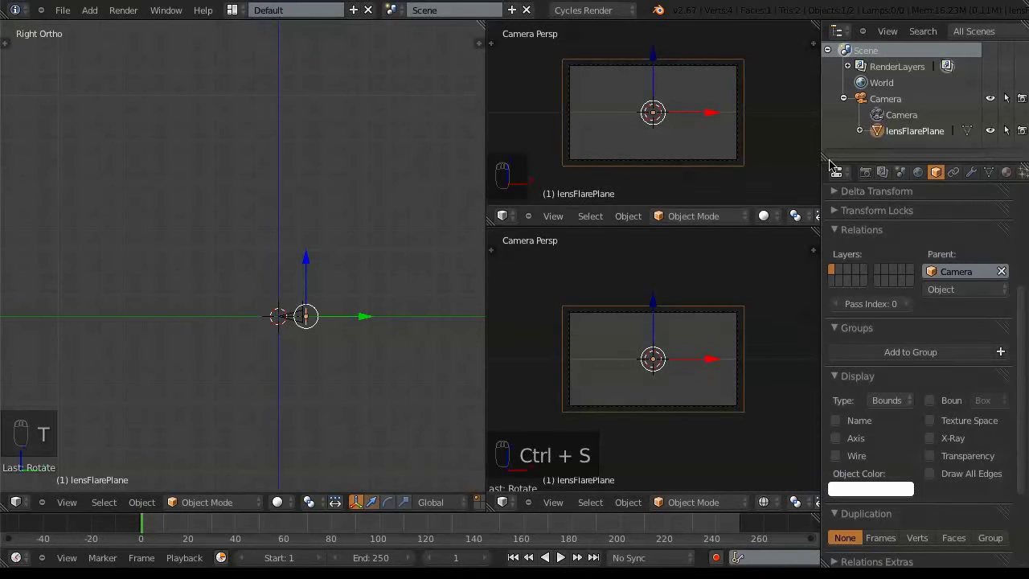
Step: Create a new material on lensFlarePlane and show its shader nodes in a Node Editor in place of the right side view
left_click(1006, 172)
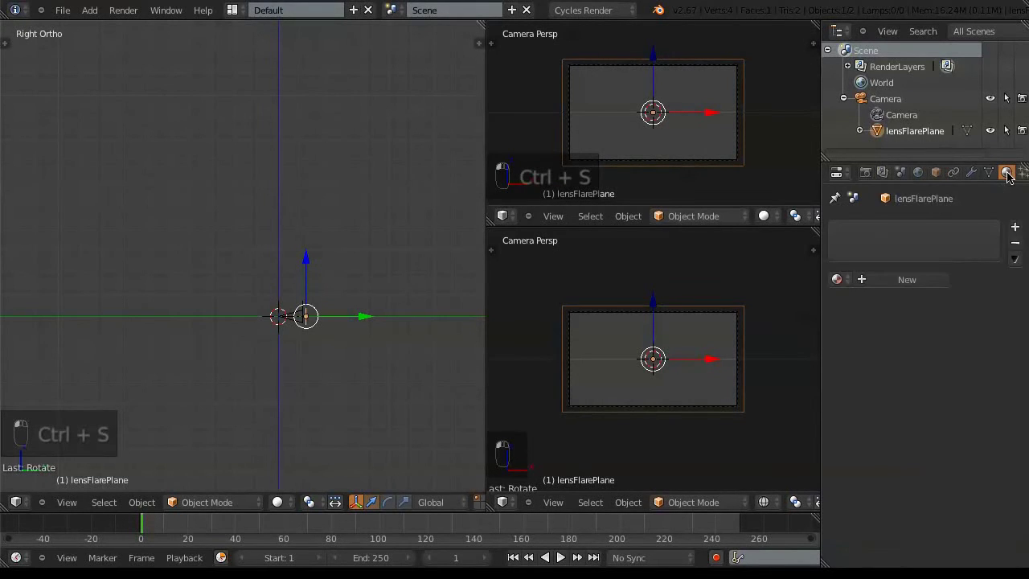
left_click(919, 281)
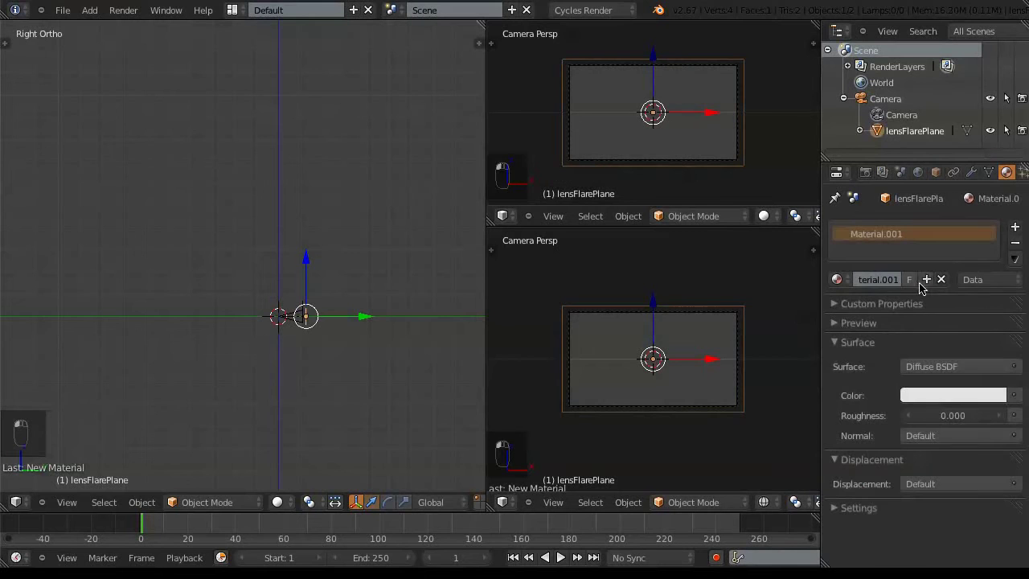
left_click(17, 503)
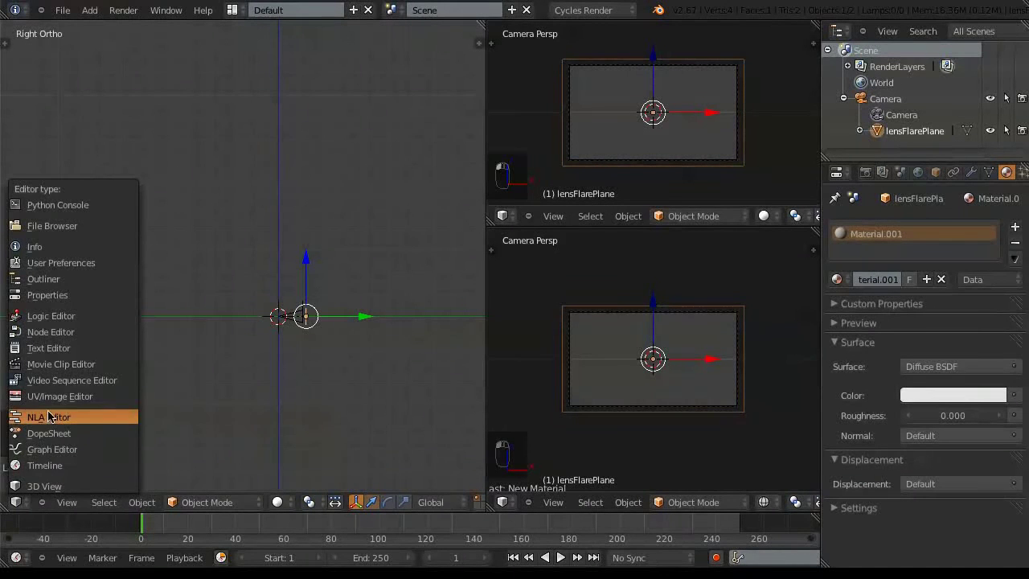
left_click(44, 336)
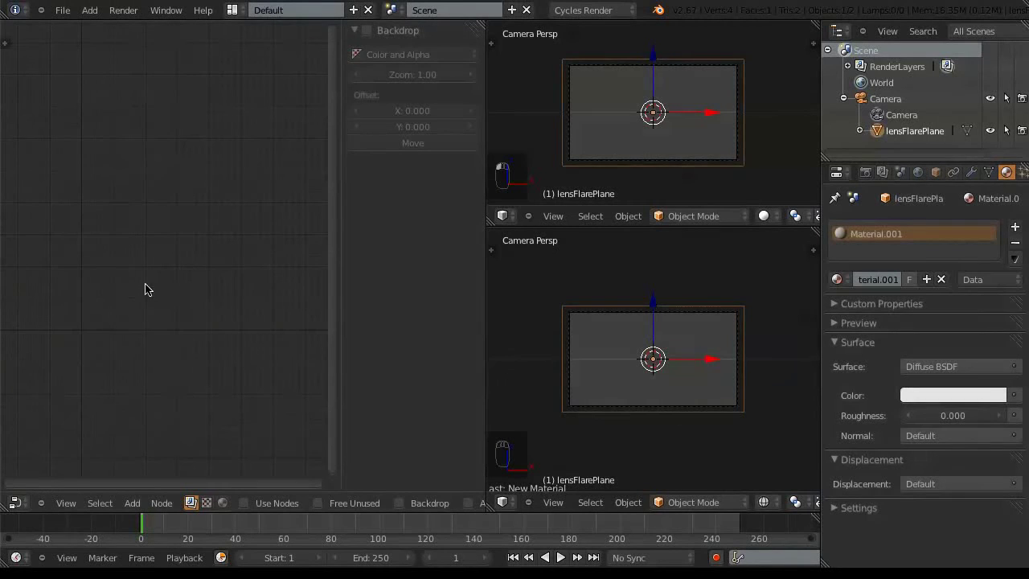
key("n")
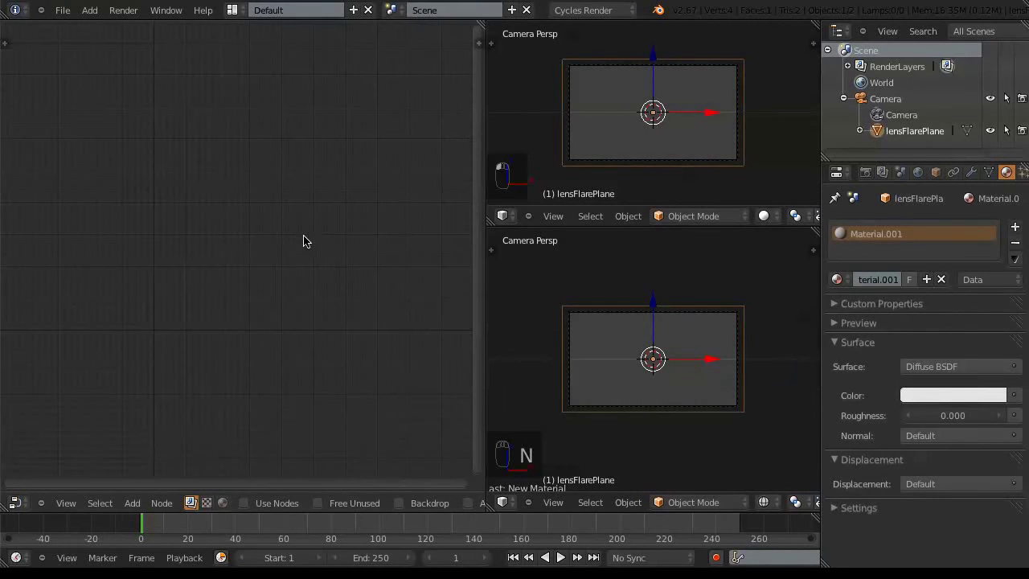
key("Home")
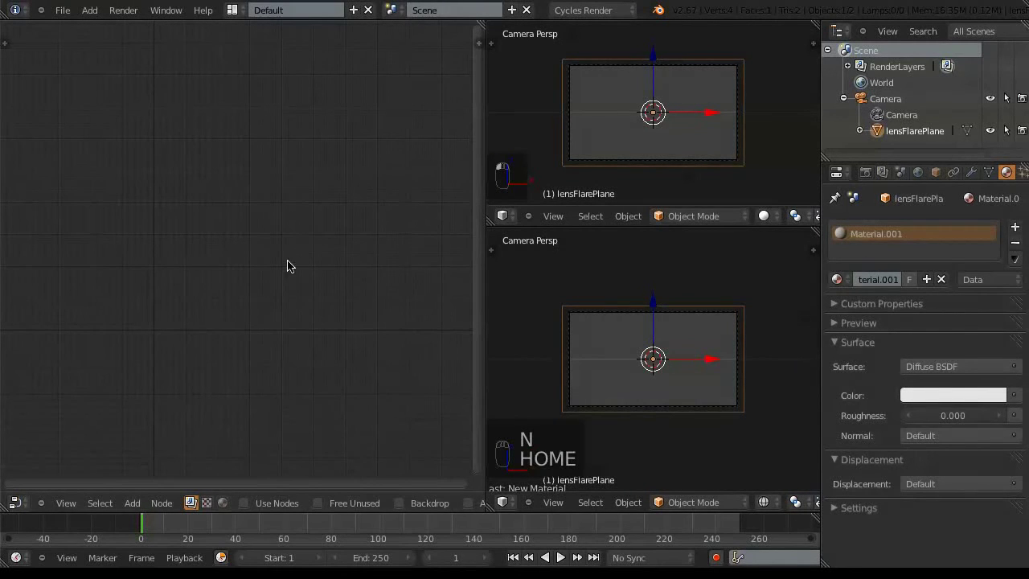
left_click(223, 504)
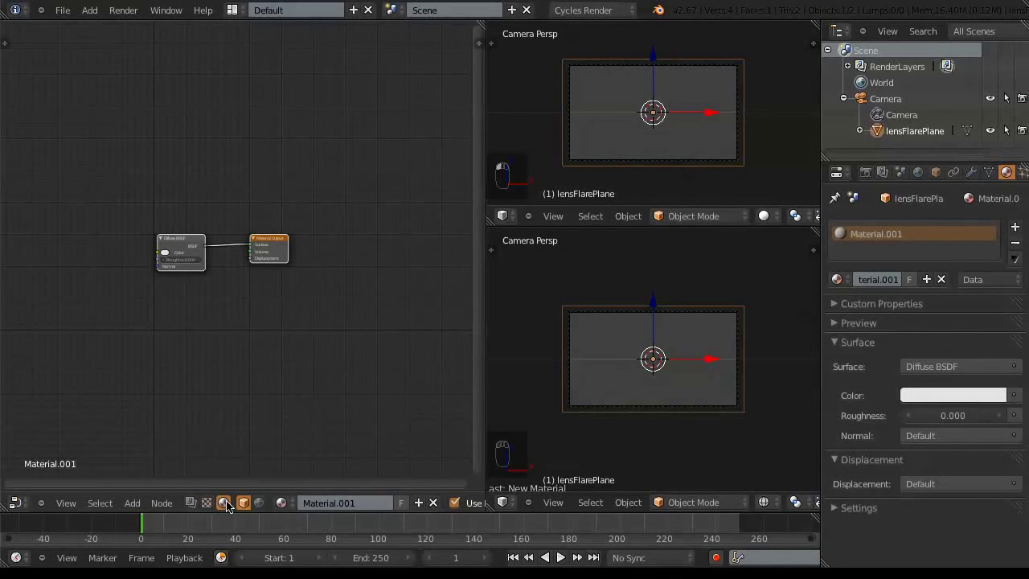
key("Home")
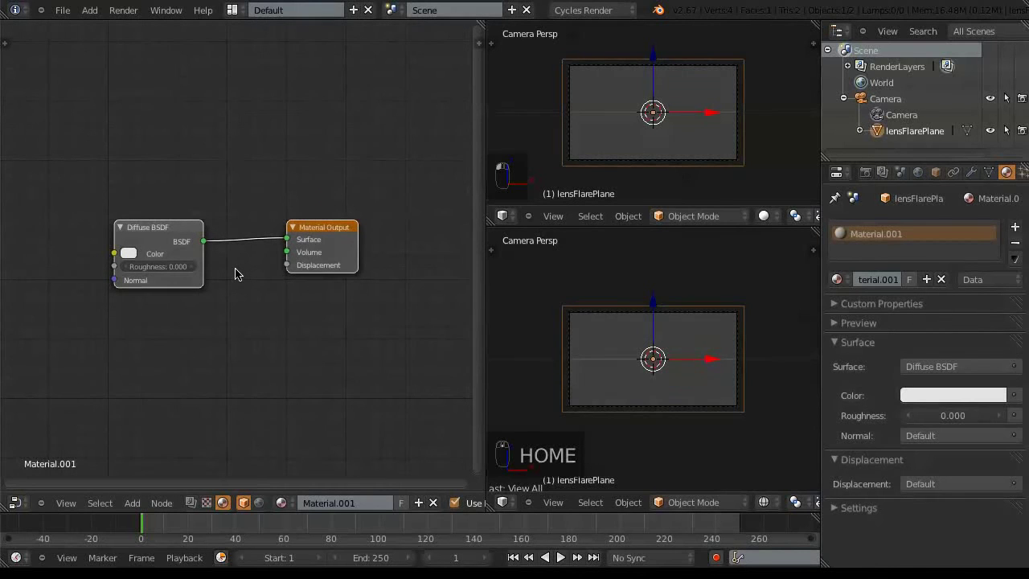
Step: Delete the Diffuse BSDF node and add a Script node in its place beside the Material Output node
right_click(150, 232)
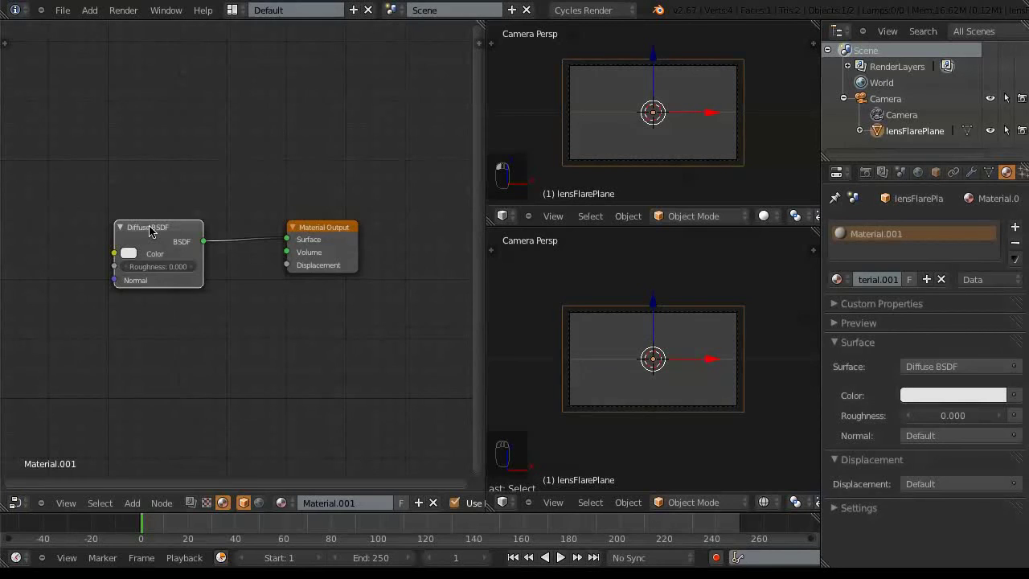
key("x")
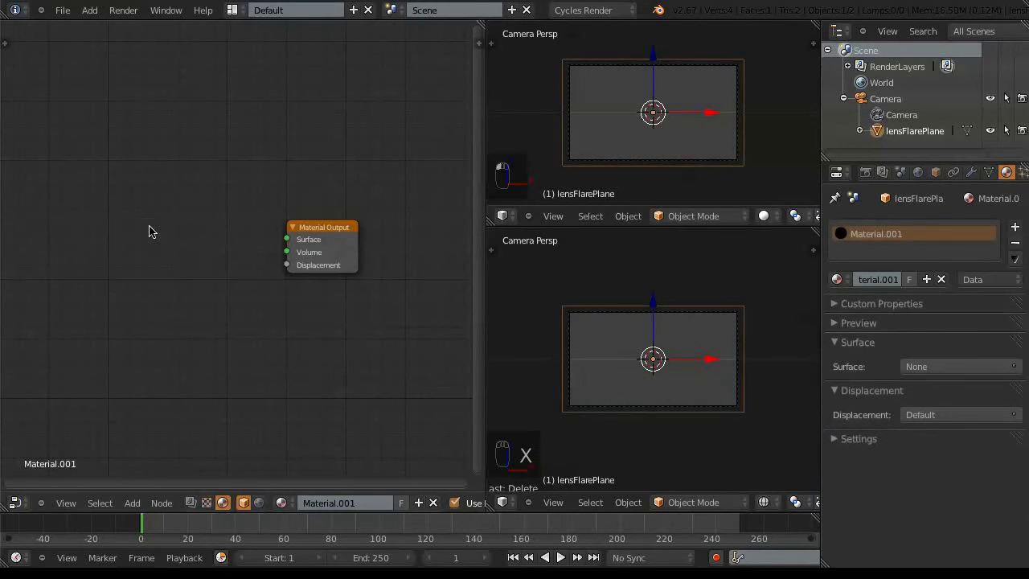
key("shift+a")
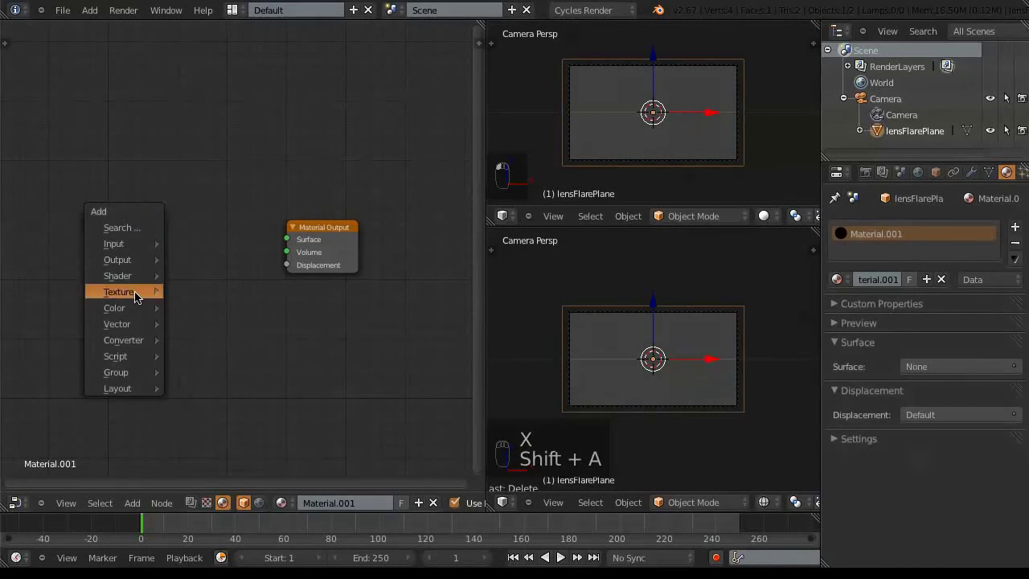
mouse_move(134, 363)
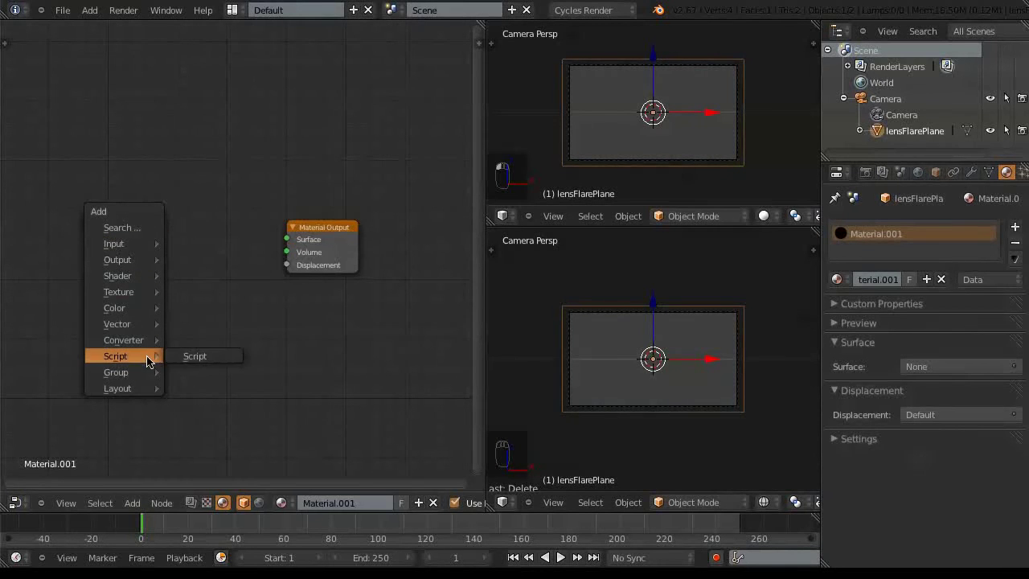
left_click(196, 358)
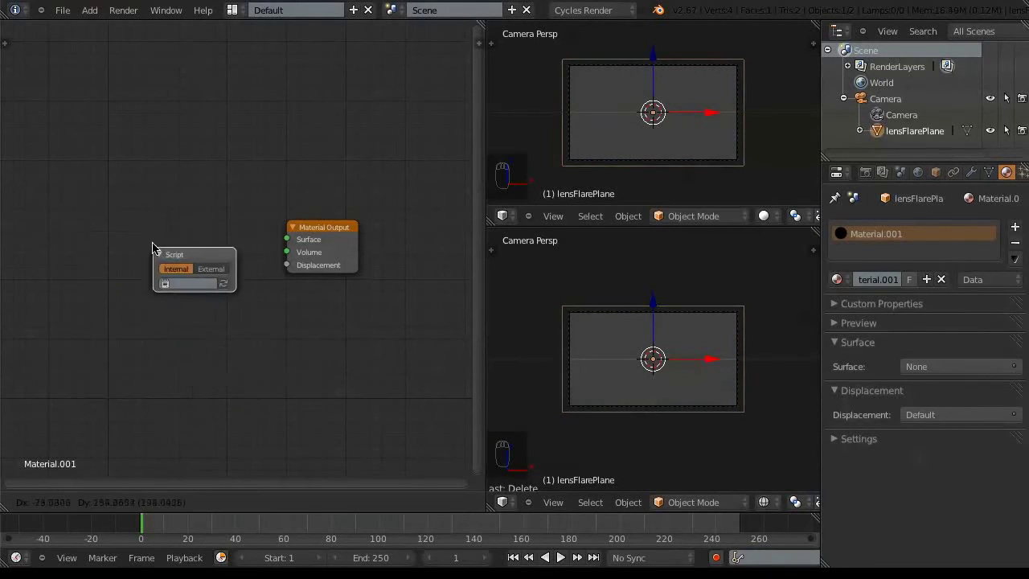
left_click(148, 228)
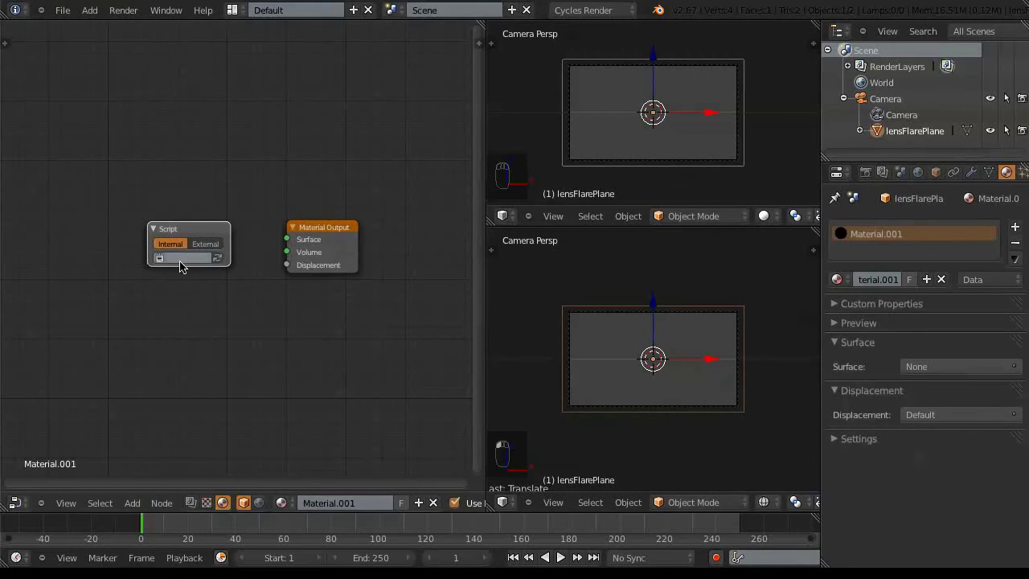
Step: Load the internal lensflare1v1.osl text into the Script node, then widen the node and move it clear of the Material Output
left_click(160, 258)
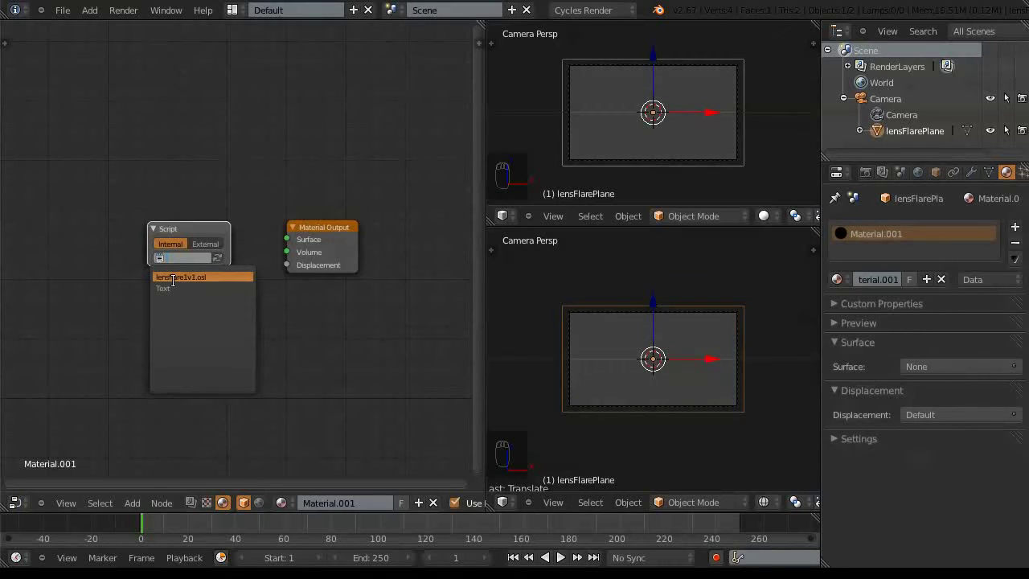
left_click(173, 278)
left_click_drag(197, 233, 150, 211)
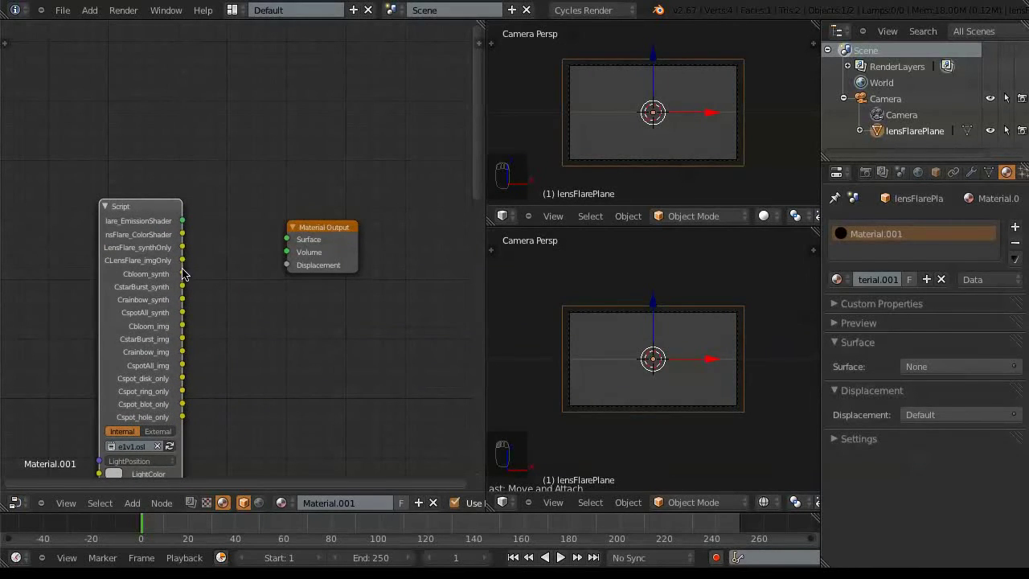
left_click_drag(183, 275, 362, 275)
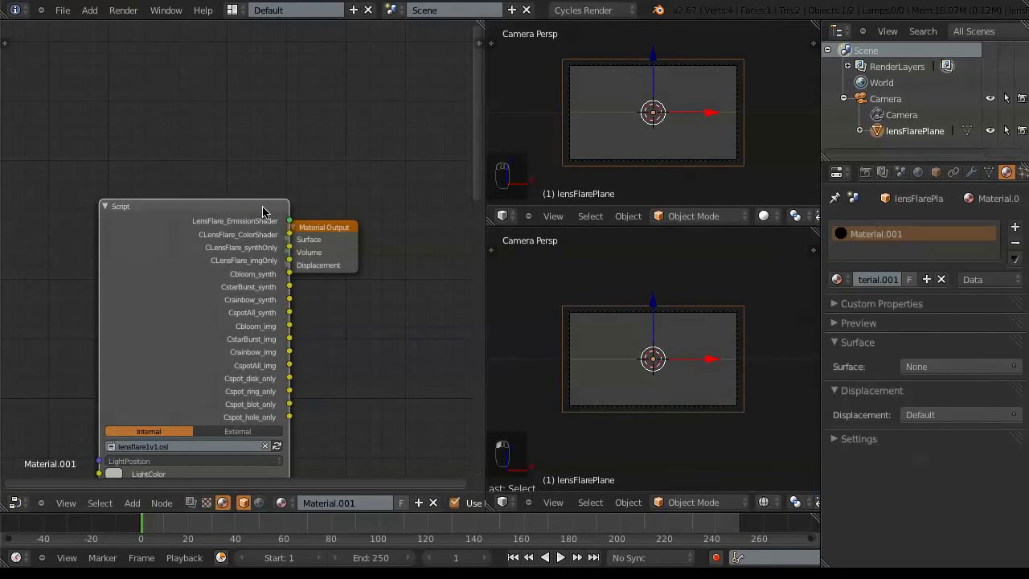
left_click_drag(263, 211, 204, 199)
left_click(181, 420)
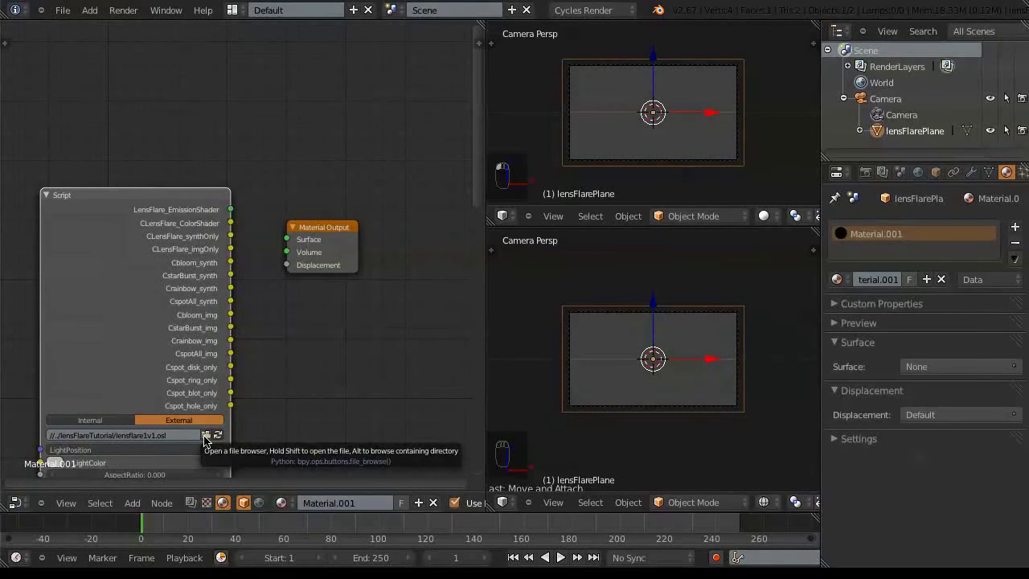
left_click(202, 439)
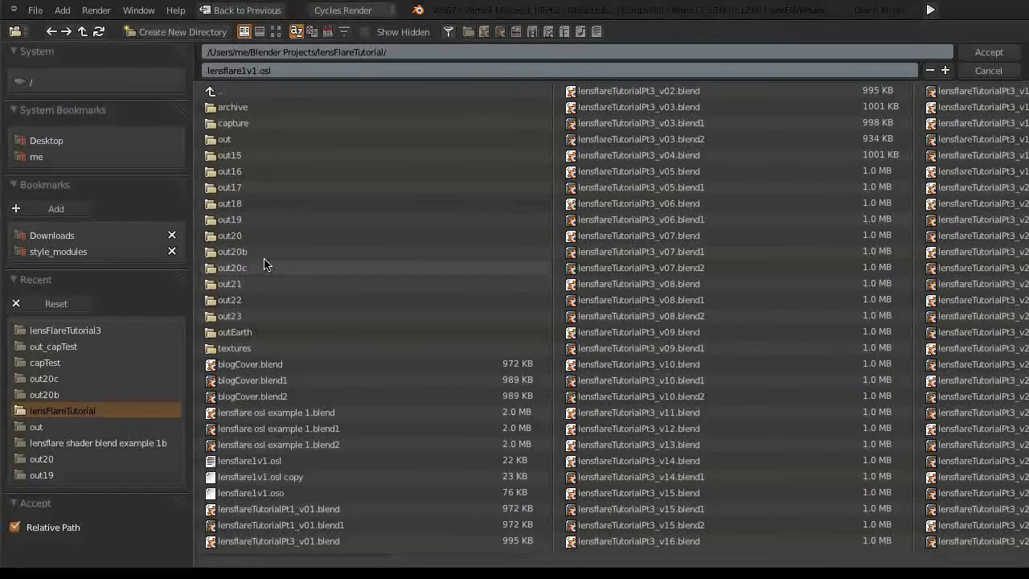
key("Escape")
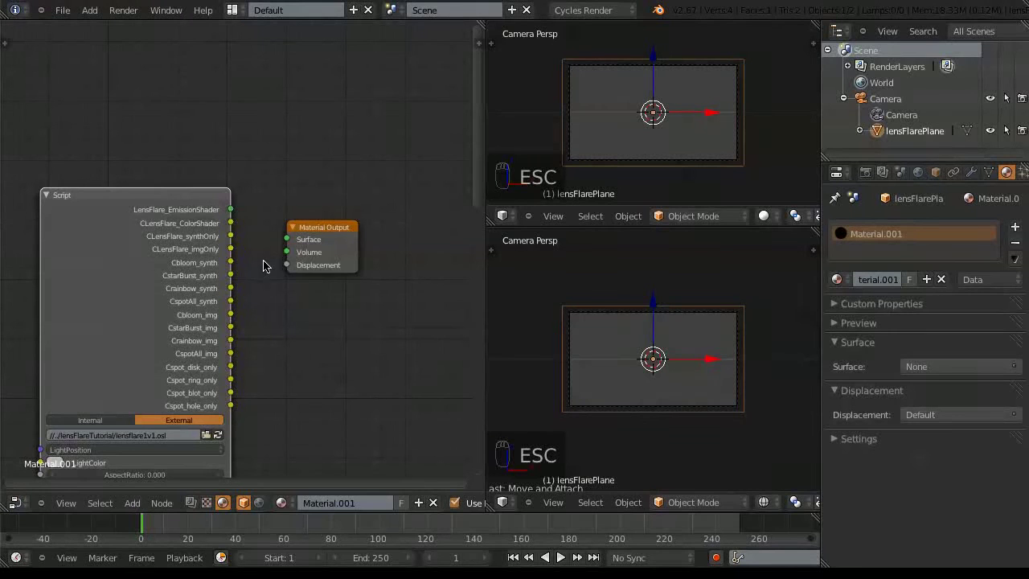
left_click(122, 421)
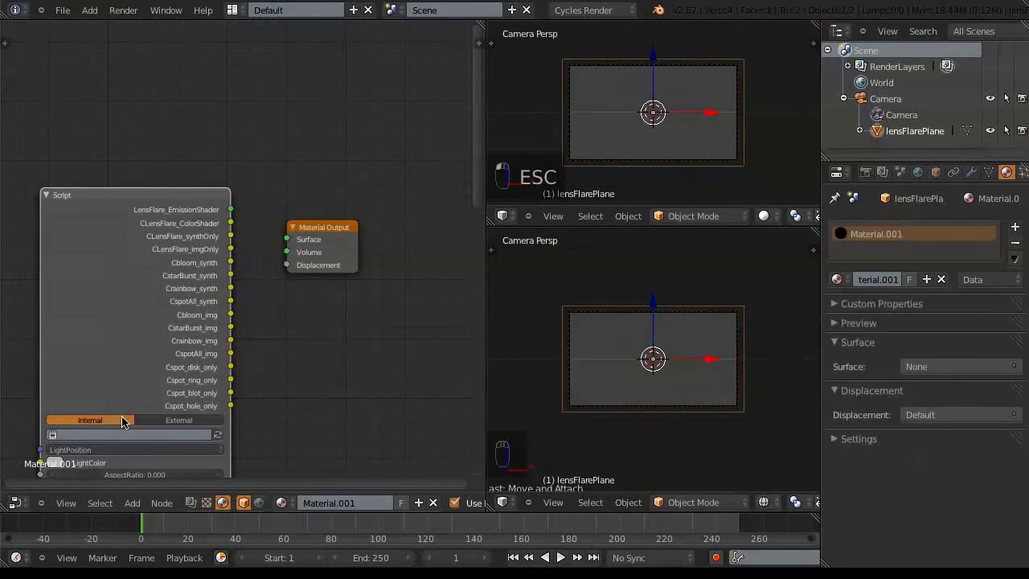
left_click(52, 435)
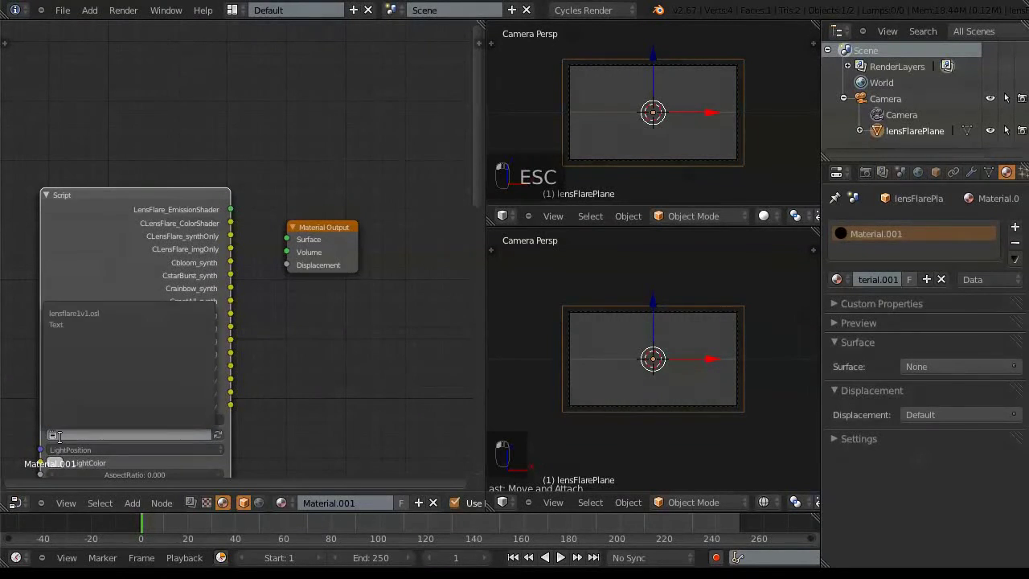
left_click(69, 312)
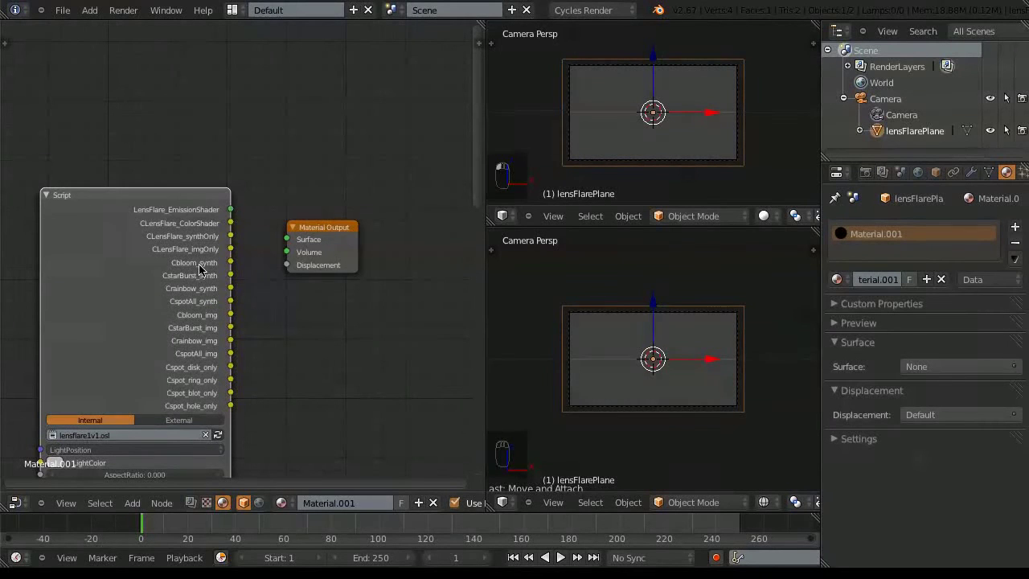
Step: Recompile the Script node's shader and connect its LensFlare_EmissionShader output to the Surface input of the Material Output
left_click_drag(189, 193, 208, 187)
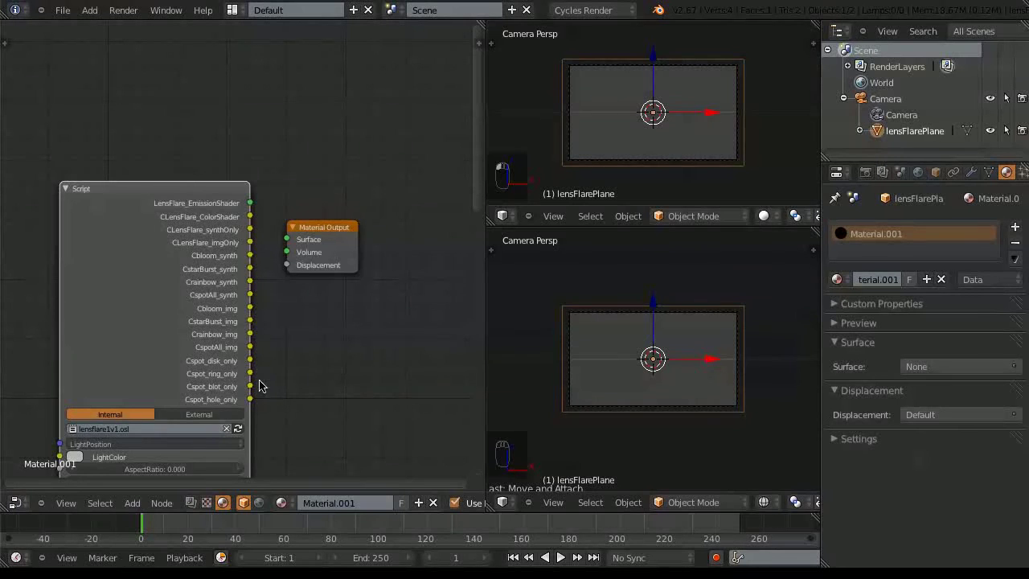
left_click(238, 431)
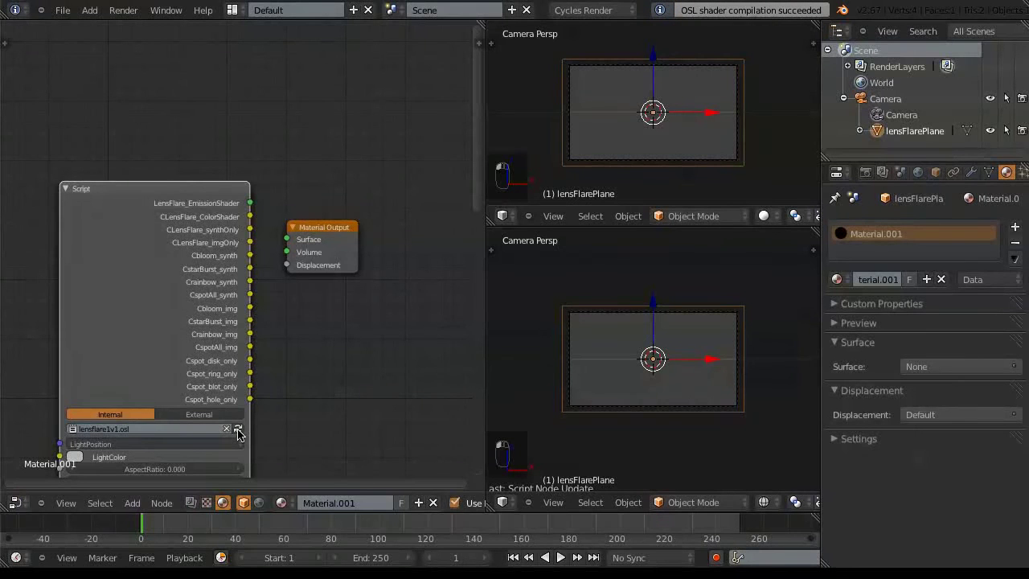
left_click(326, 229)
left_click_drag(326, 229, 338, 196)
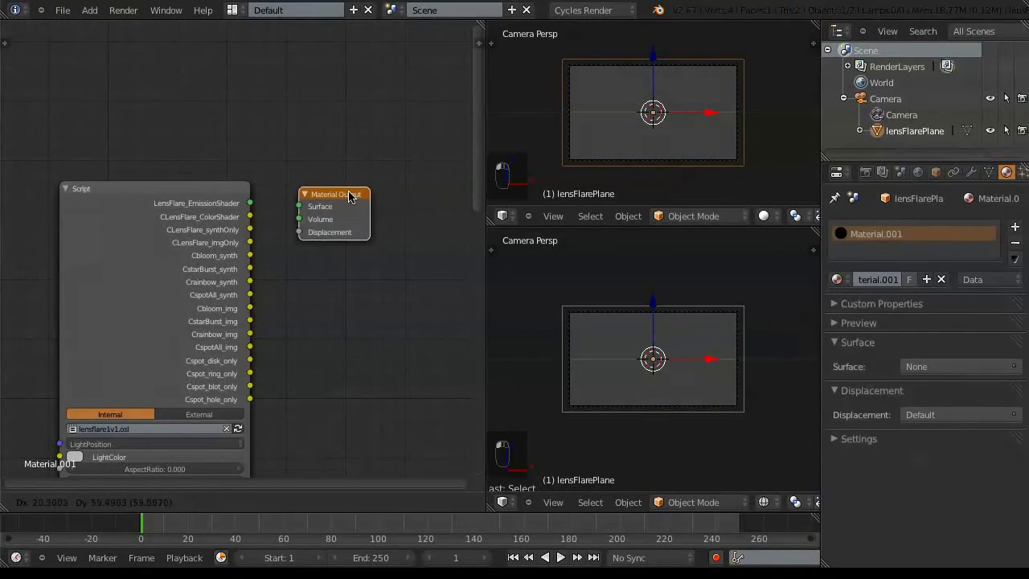
left_click_drag(251, 204, 300, 207)
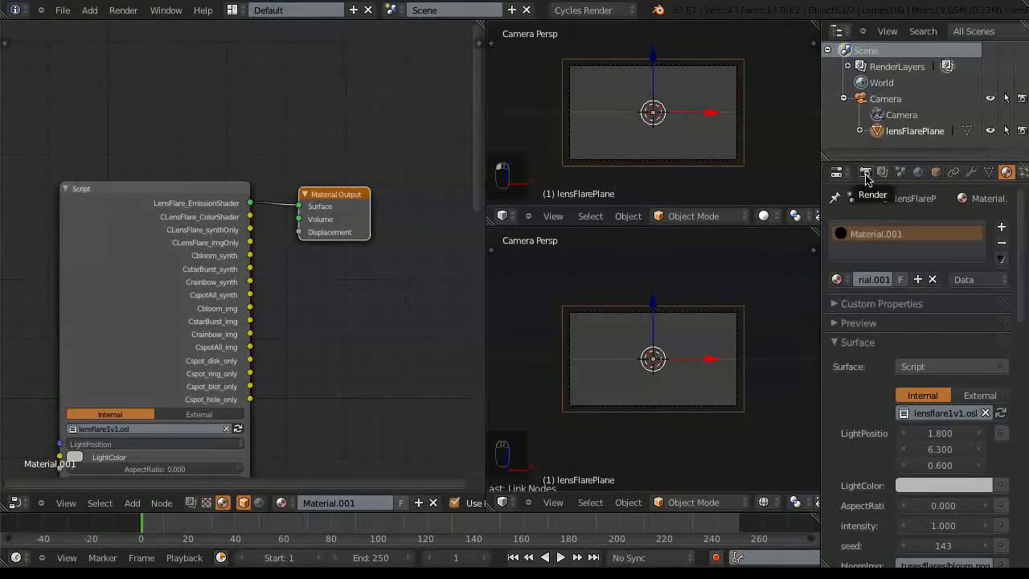
Step: Save the scene and enable Open Shading Language in the render settings
key("ctrl+s")
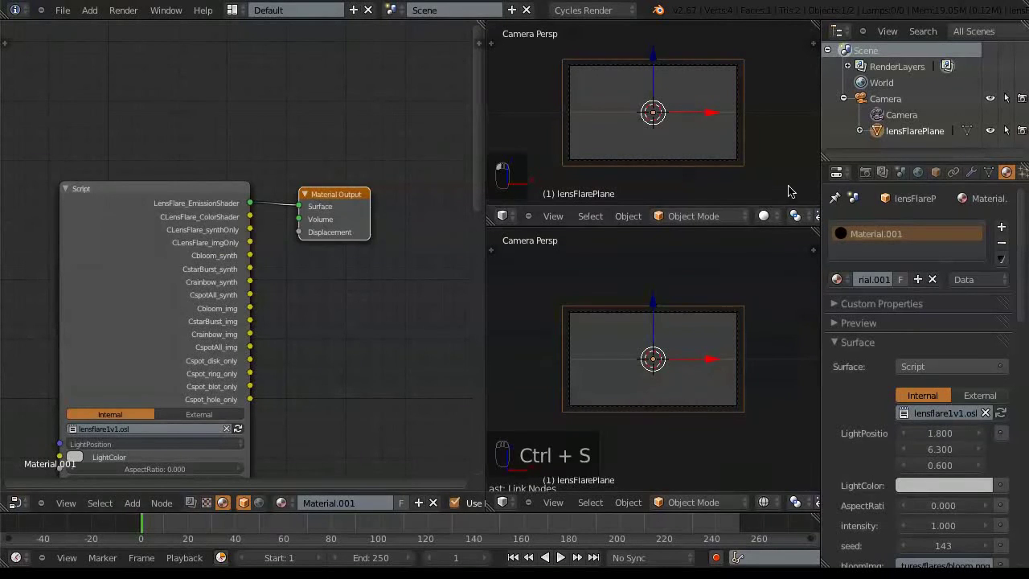
left_click(866, 173)
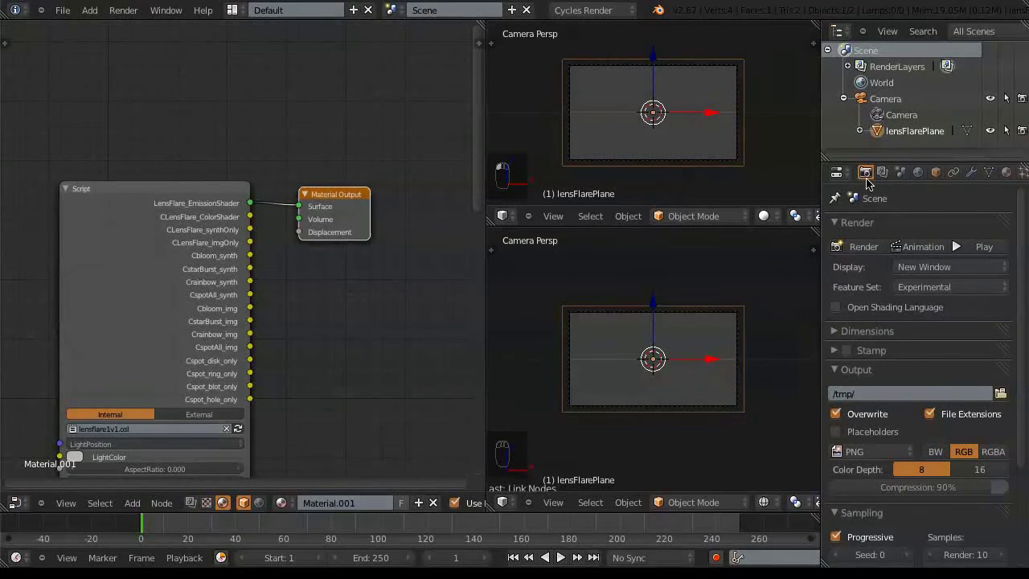
left_click(836, 307)
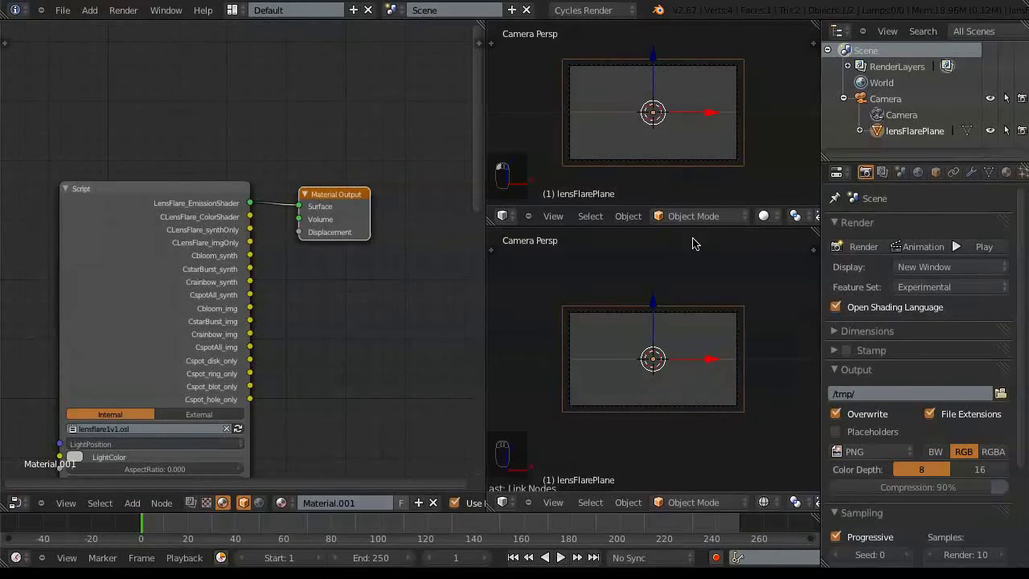
Step: Set the upper camera view's viewport shading to Rendered and save the scene over the current file
left_click(765, 216)
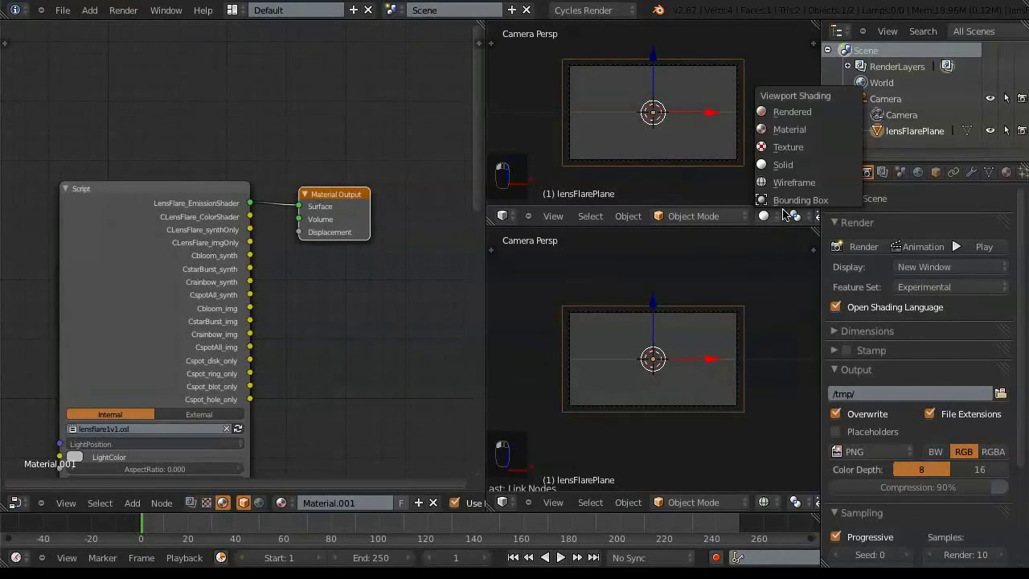
left_click(796, 114)
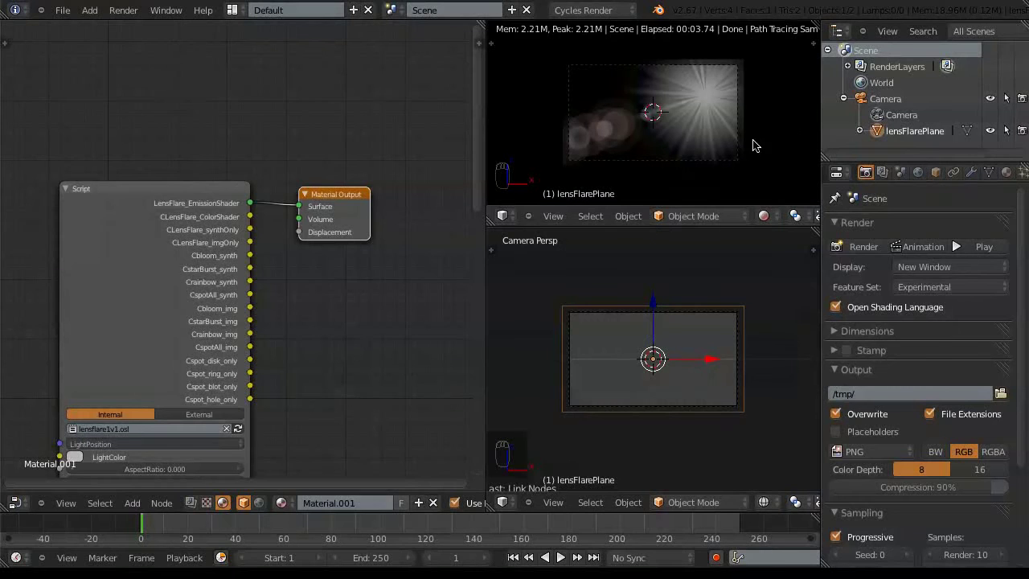
key("ctrl+s")
left_click(292, 339)
Step: Widen the Node Editor area slightly and start a full render of frame 1
scroll(742, 158, "up", 2)
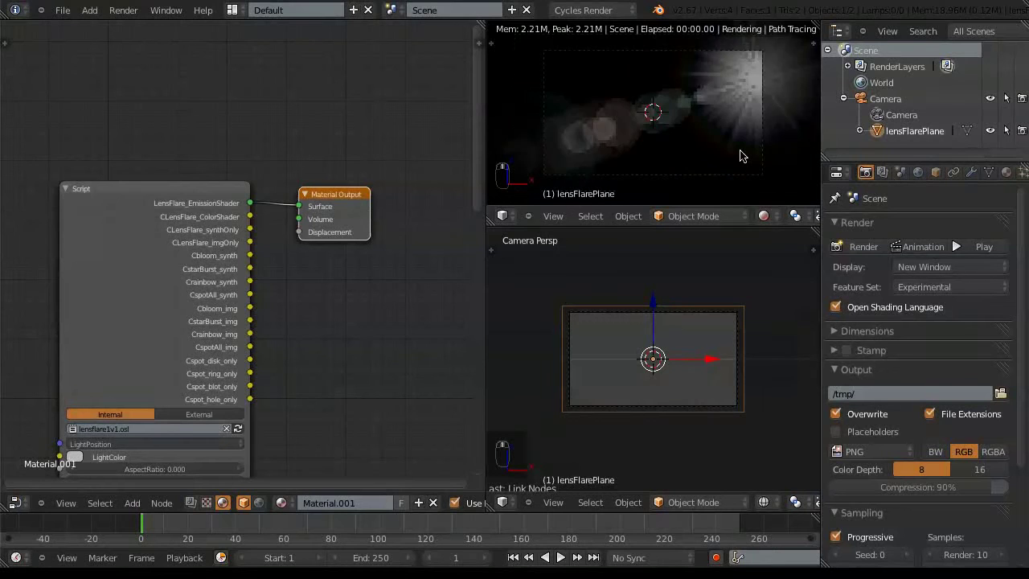
scroll(742, 156, "up", 1)
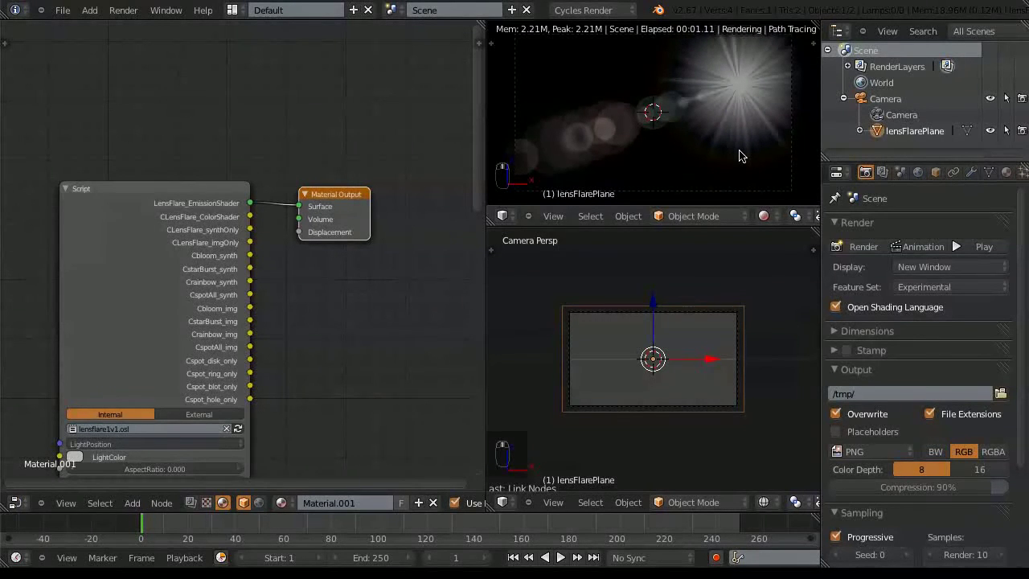
left_click_drag(487, 189, 510, 170)
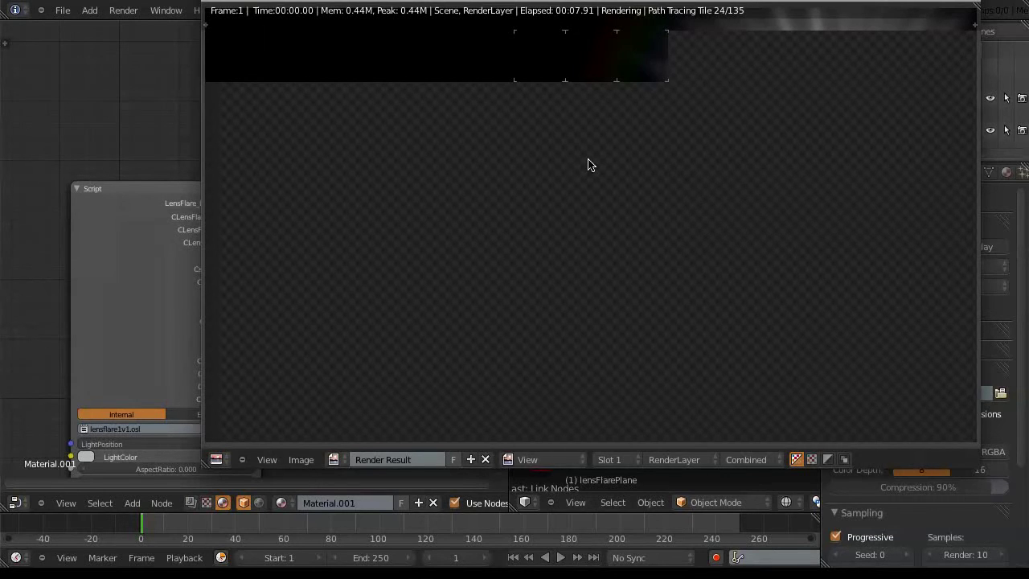
Step: Check the running render of frame 1 and stop it, then render the frame once more and cancel that too
left_click_drag(721, 4, 700, 221)
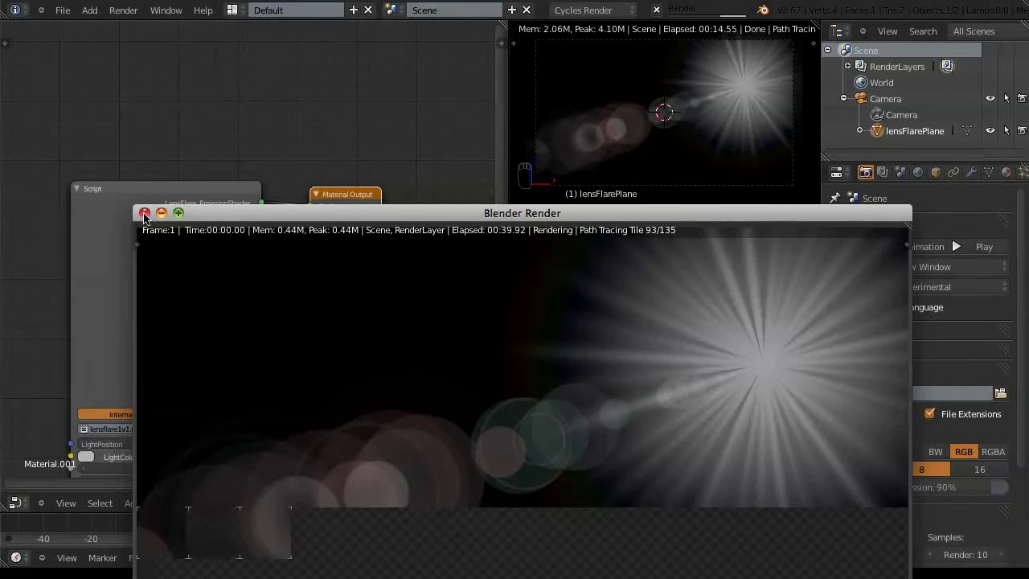
left_click(658, 12)
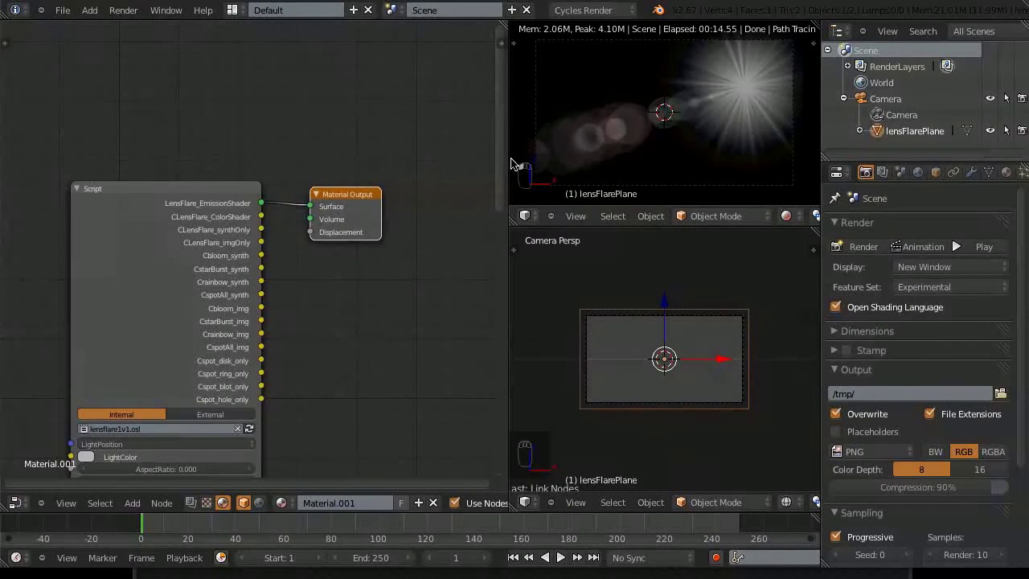
mouse_move(508, 161)
left_mouse_down()
mouse_move(490, 161)
mouse_move(540, 158)
mouse_move(457, 161)
mouse_move(464, 146)
mouse_move(508, 146)
left_mouse_up()
key("F12")
left_click_drag(523, 212, 507, 72)
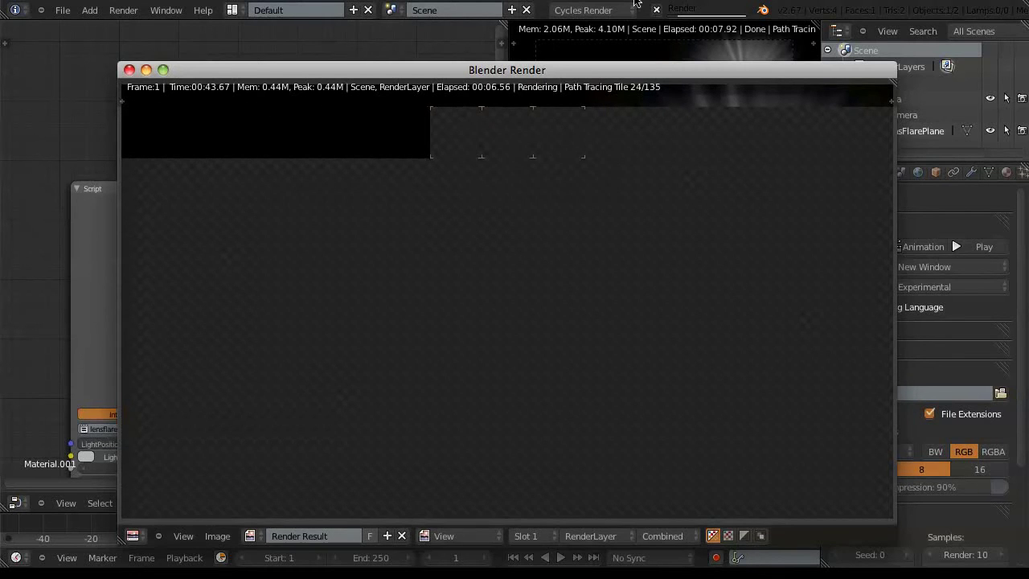
left_click(658, 13)
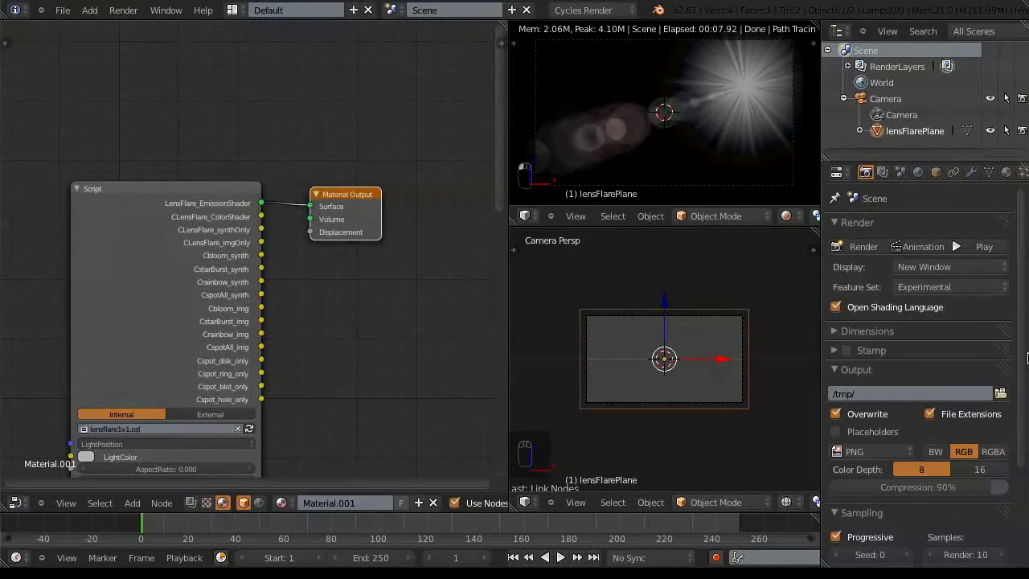
Step: Set the preview and render samples to 1, then render frame 1 and close the result window
scroll(1022, 326, "down", 5)
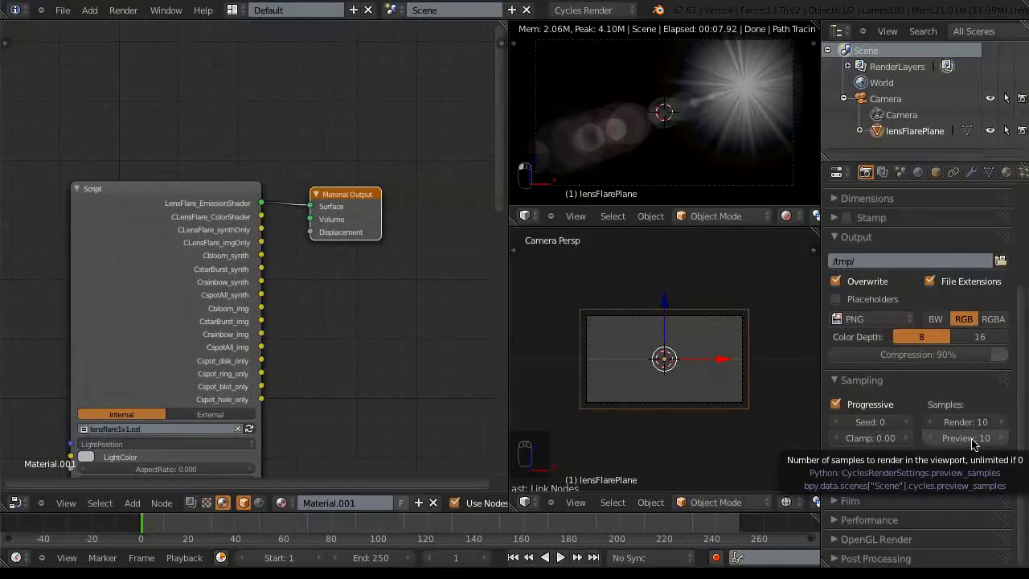
left_click(972, 441)
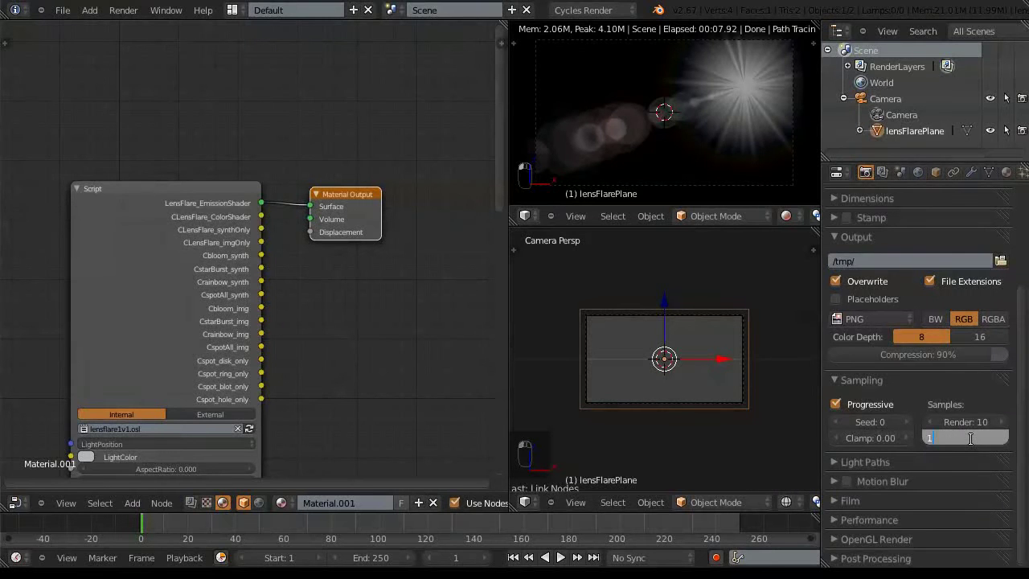
type("1")
key("Return")
left_click(969, 422)
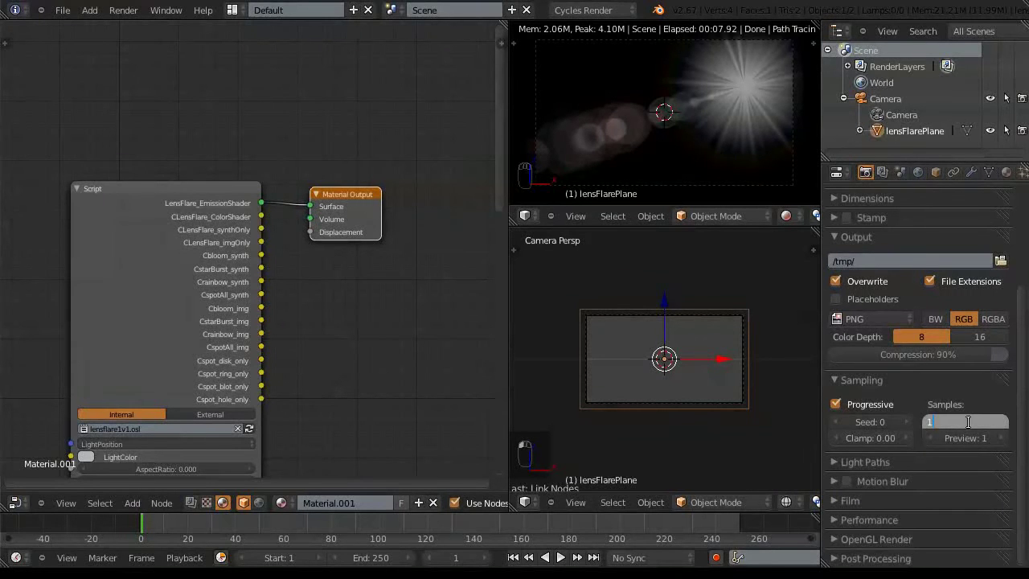
key("Return")
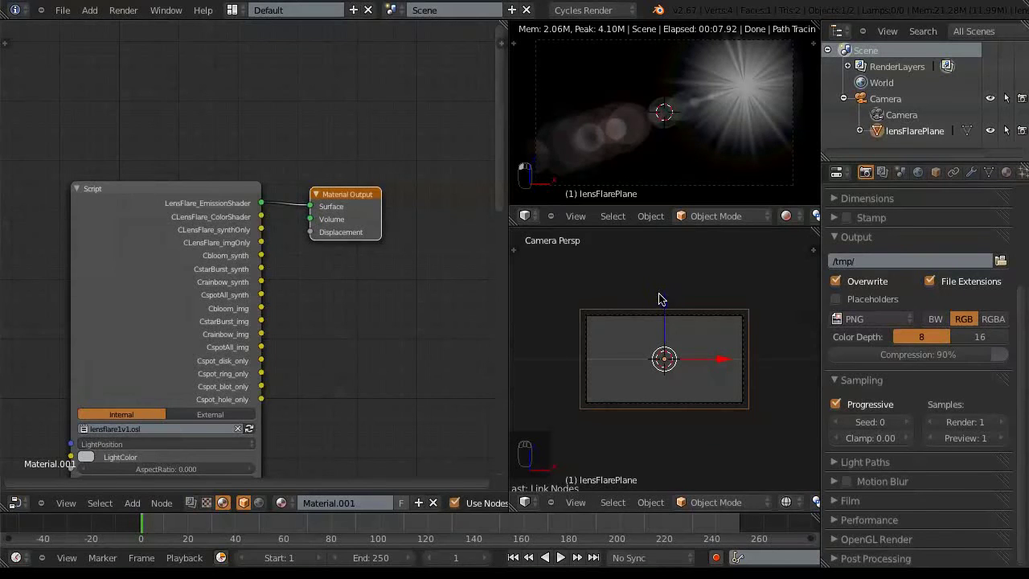
key("F12")
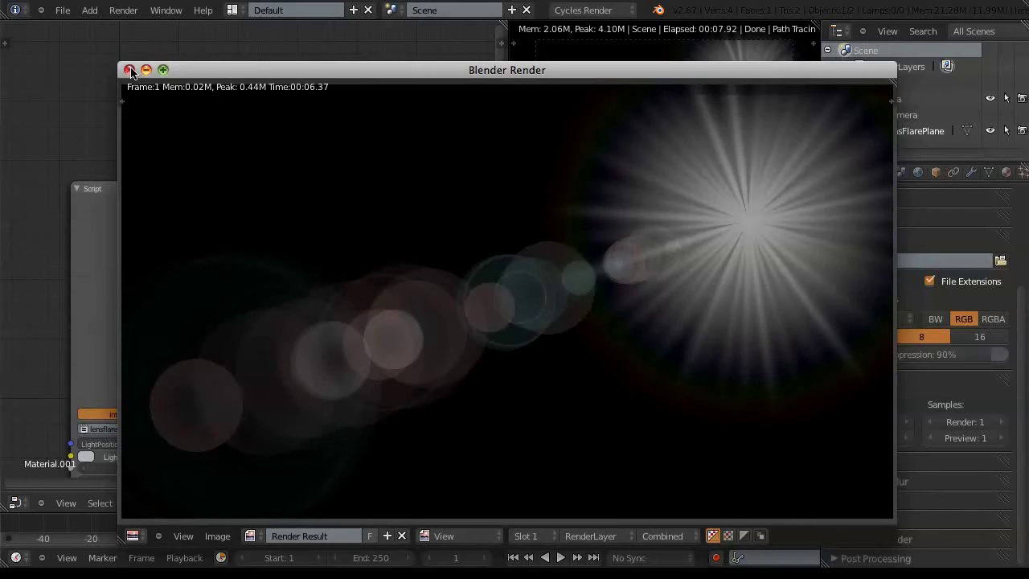
left_click(130, 71)
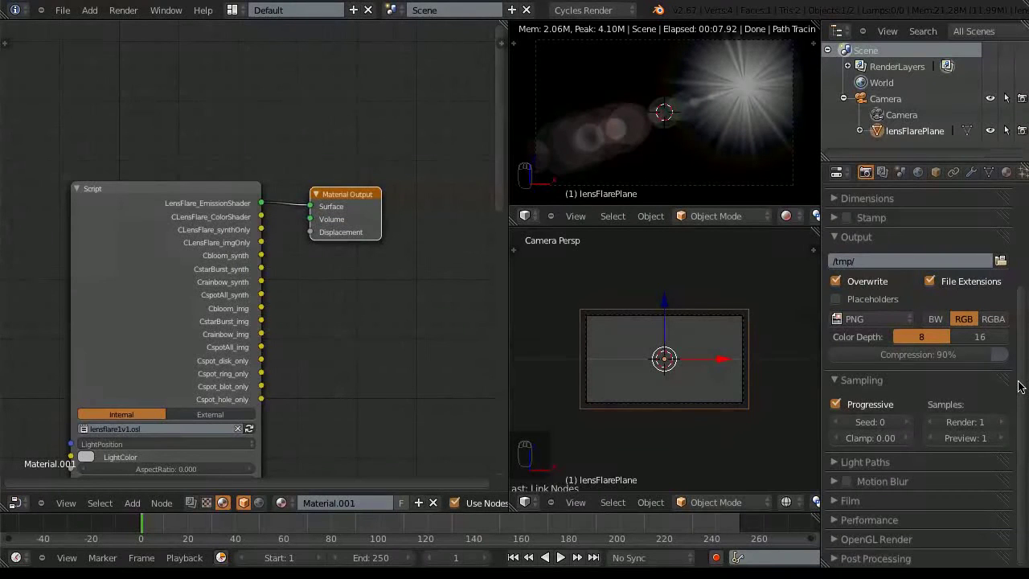
Step: Set the render resolution percentage to 25%, then render frame 1 and close the result window
scroll(1019, 388, "up", 5)
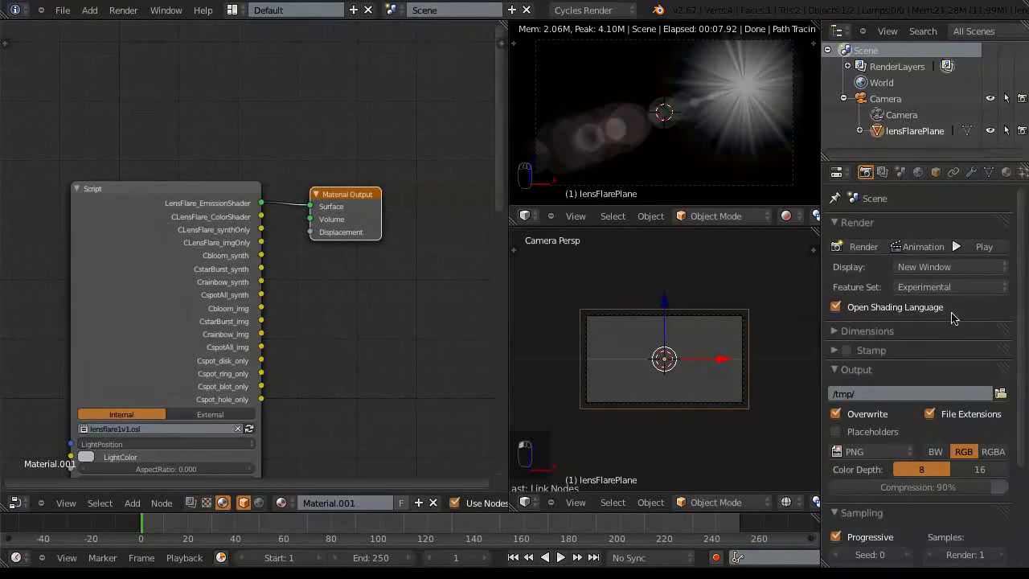
left_click(840, 332)
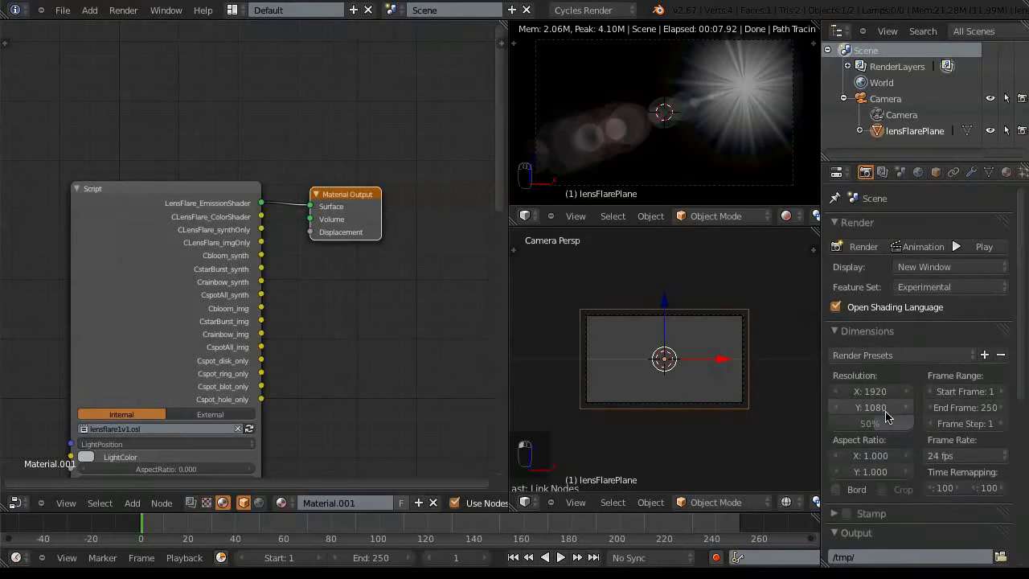
left_click(867, 432)
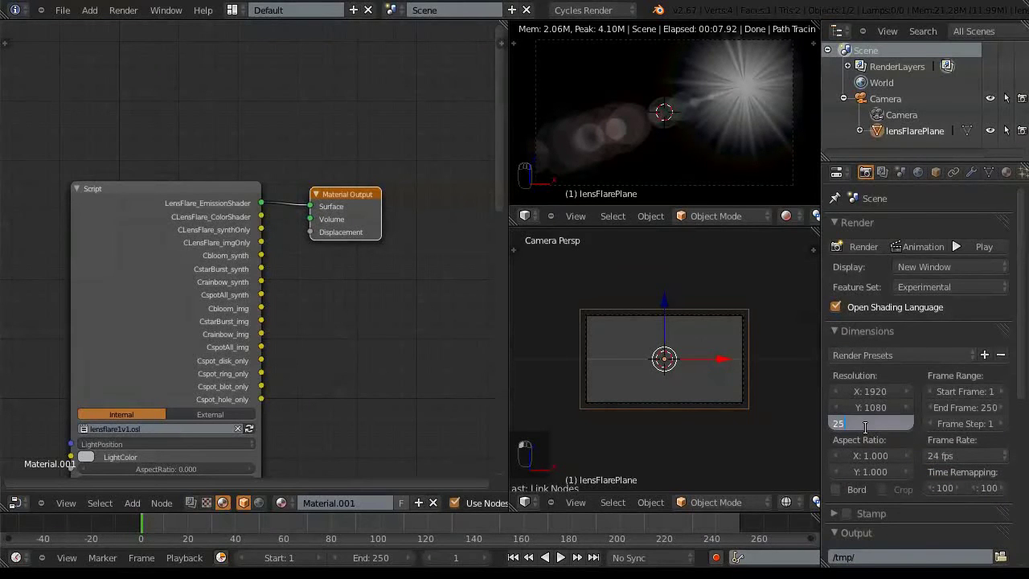
key("Return")
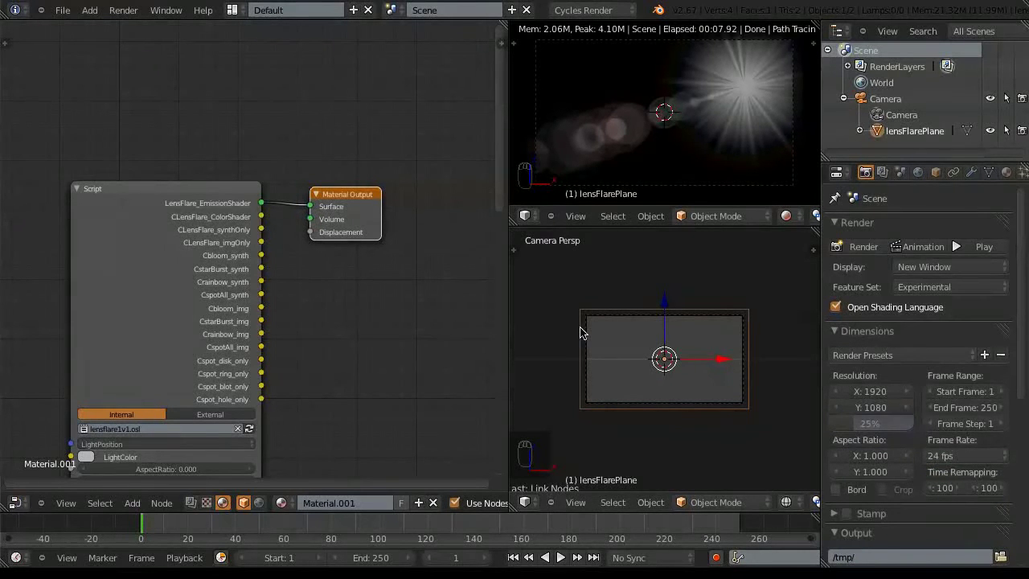
key("F12")
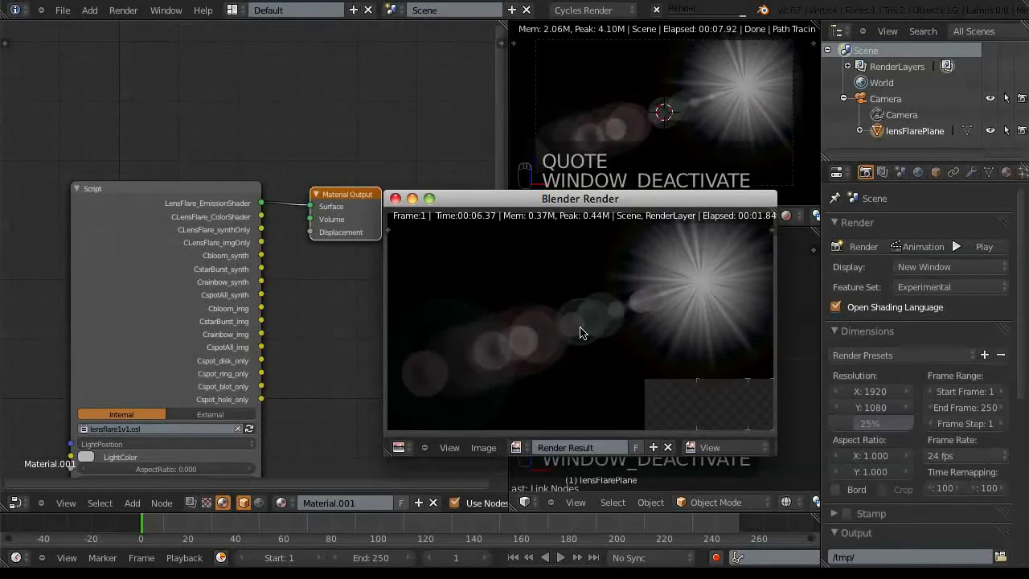
left_click(395, 199)
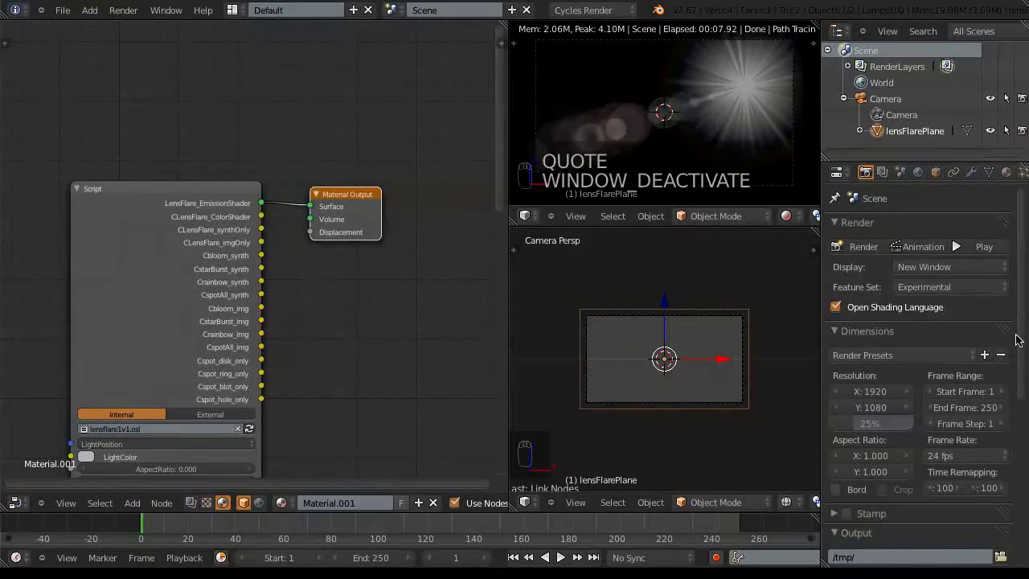
Step: Collapse the Dimensions settings and set the render samples to 10
left_click(833, 331)
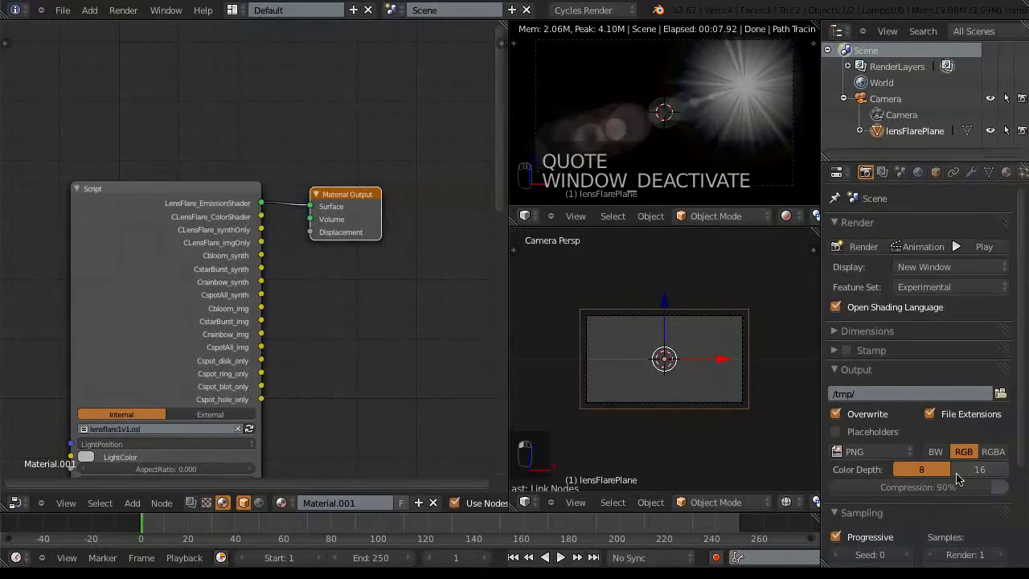
scroll(1019, 339, "down", 3)
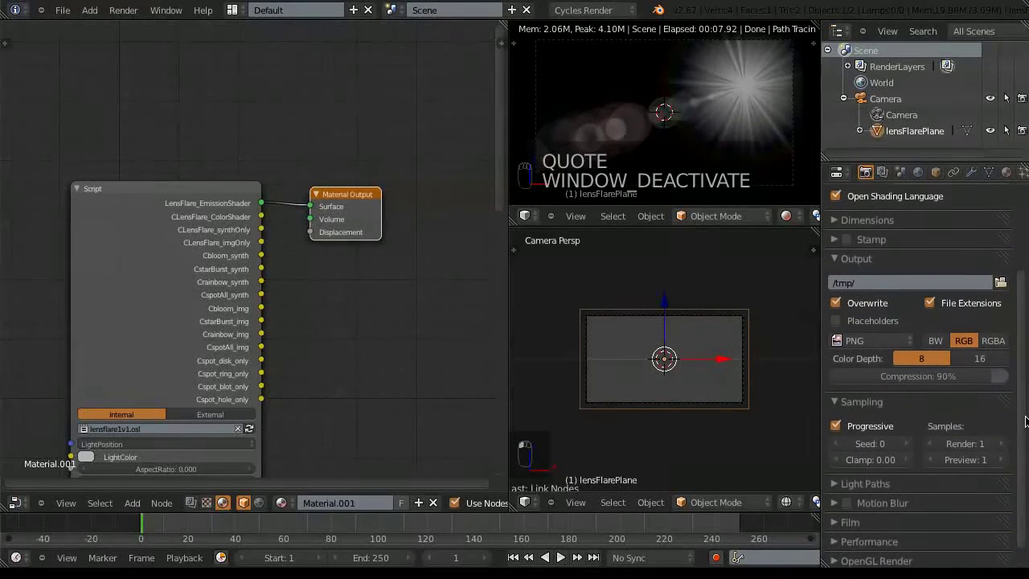
left_click(969, 444)
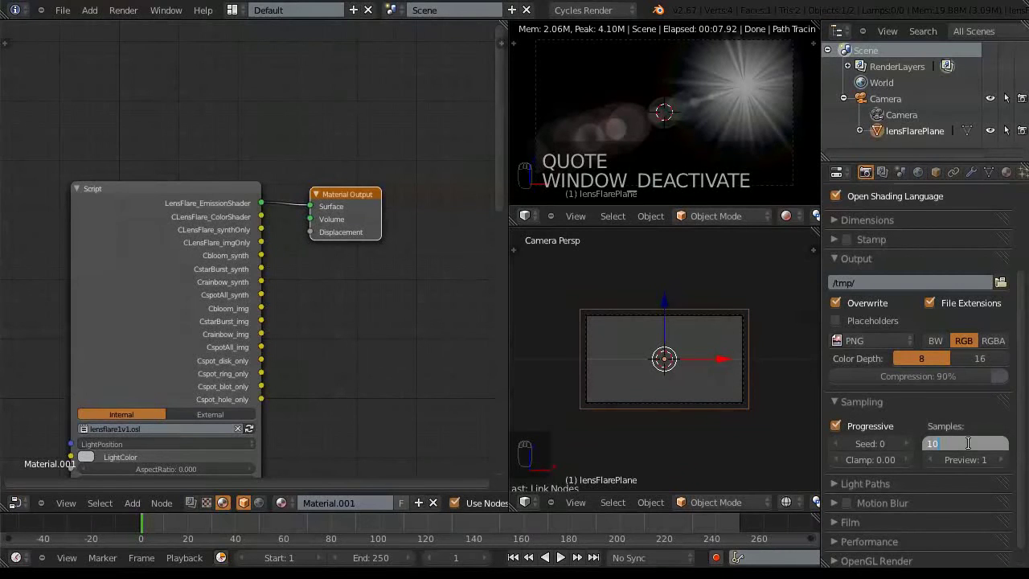
key("Return")
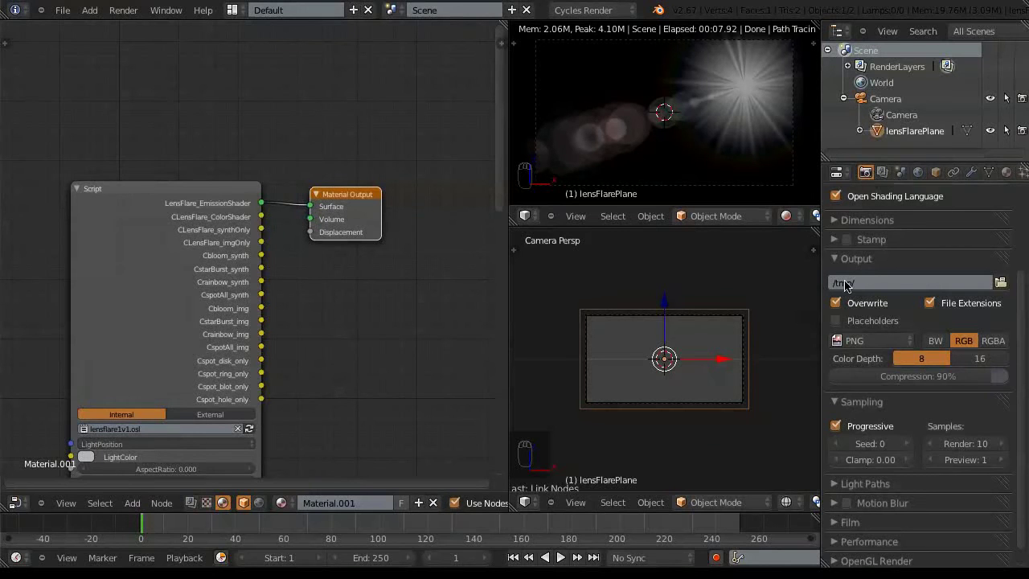
Step: Move lensFlarePlane to scene layer 5 and make that layer visible together with layer 1
scroll(747, 504, "down", 5)
scroll(747, 504, "down", 4)
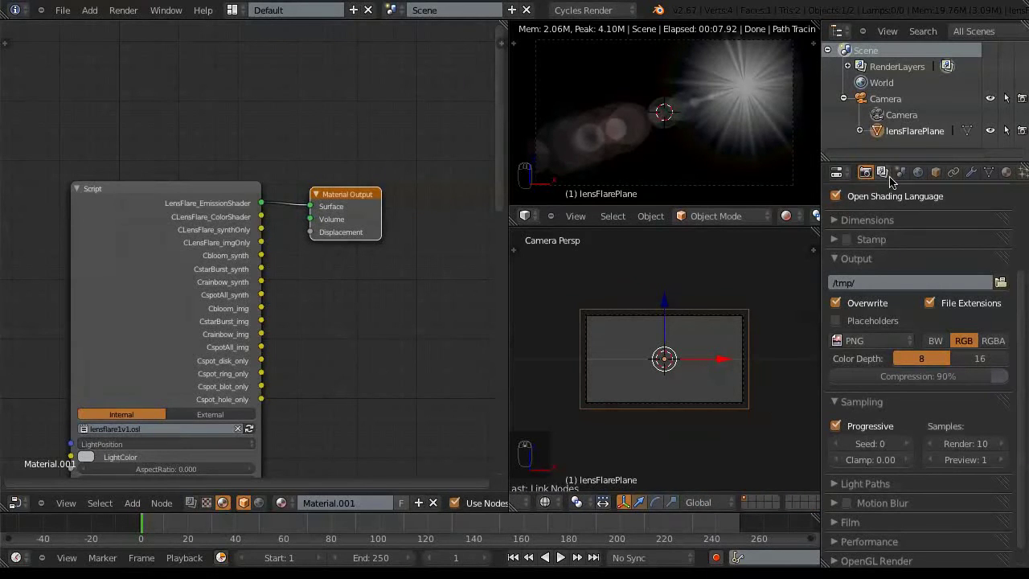
key("a")
key("a")
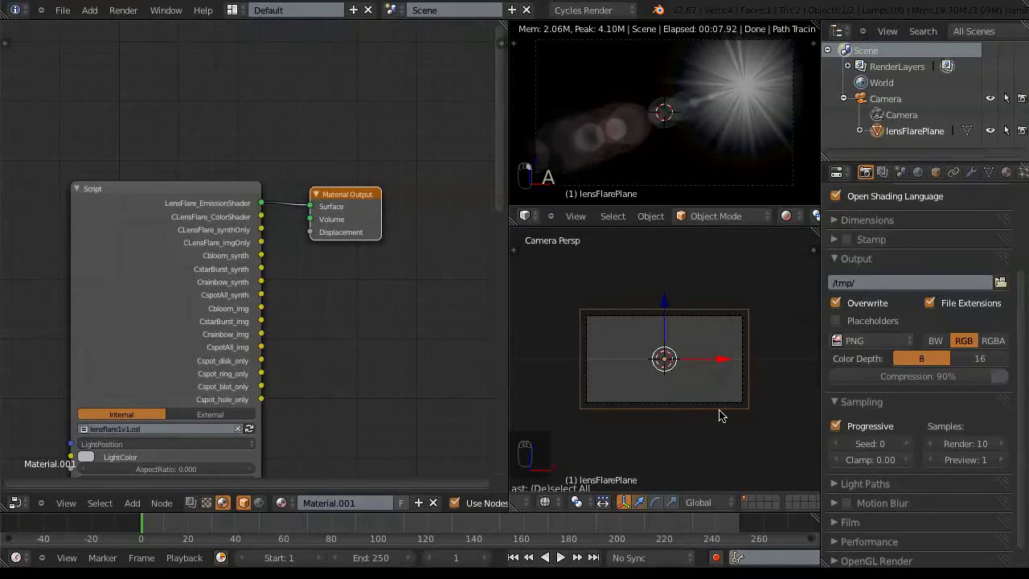
key("m")
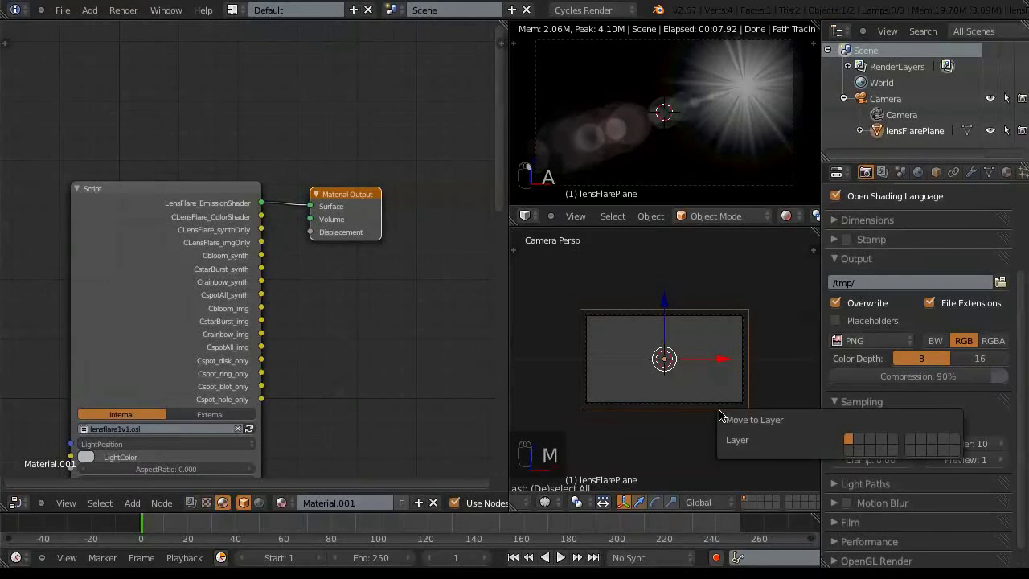
left_click(892, 443)
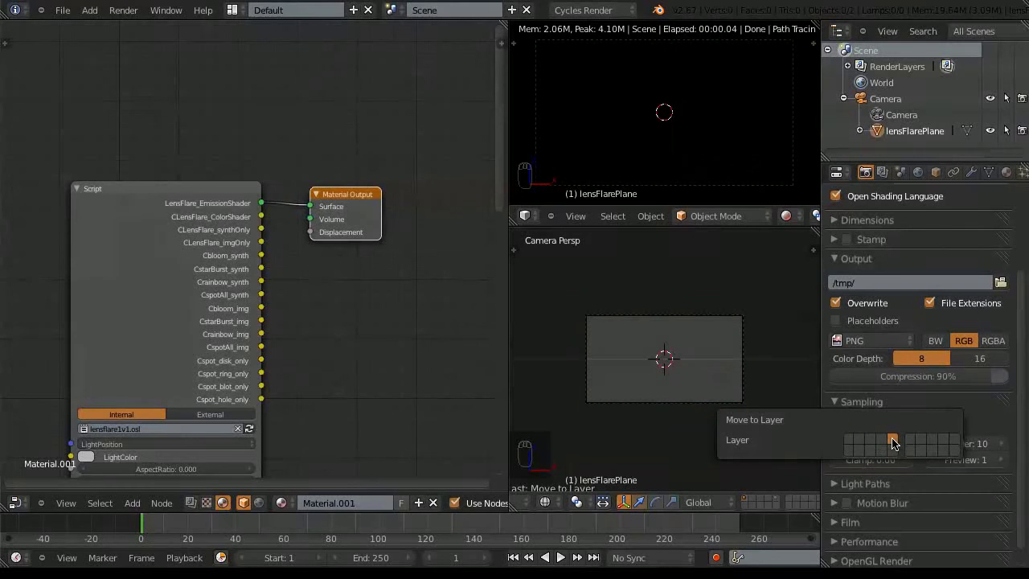
left_click(776, 504, "shift")
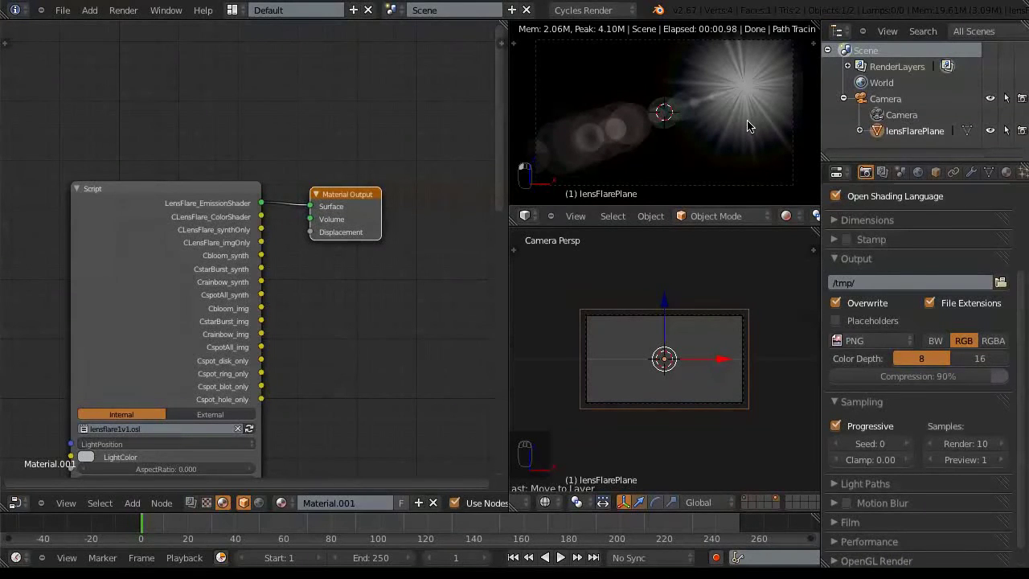
Step: Add a second render layer and name it RenderLayerLensFlare
left_click(883, 174)
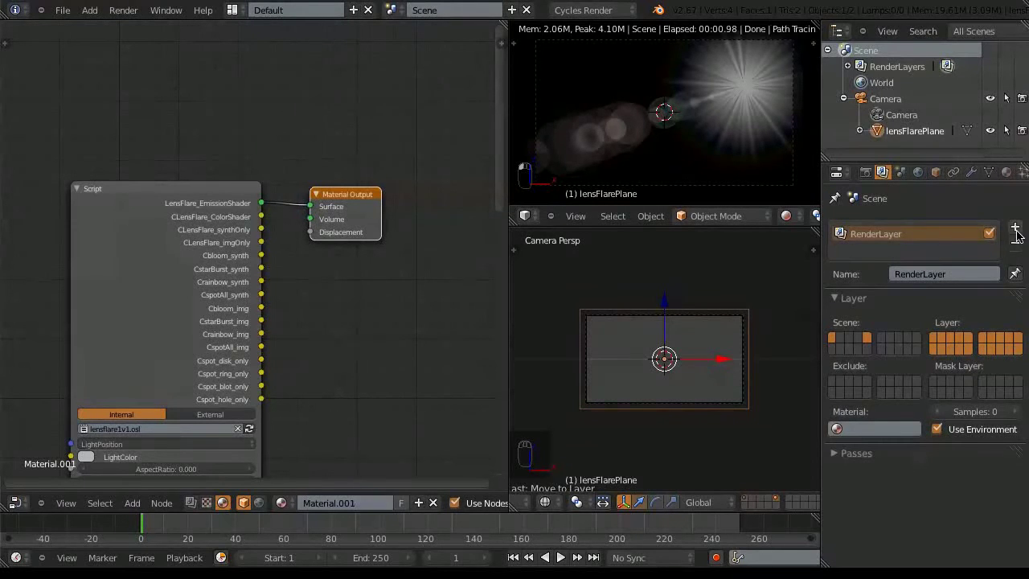
left_click(1015, 229)
left_click(950, 274)
double_click(950, 274)
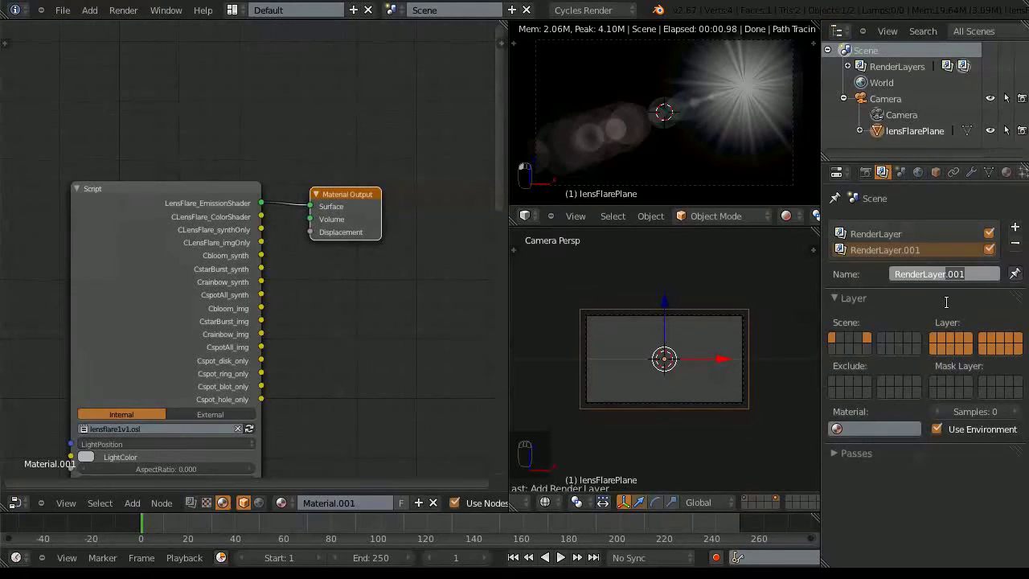
type("LensFlare")
key("Return")
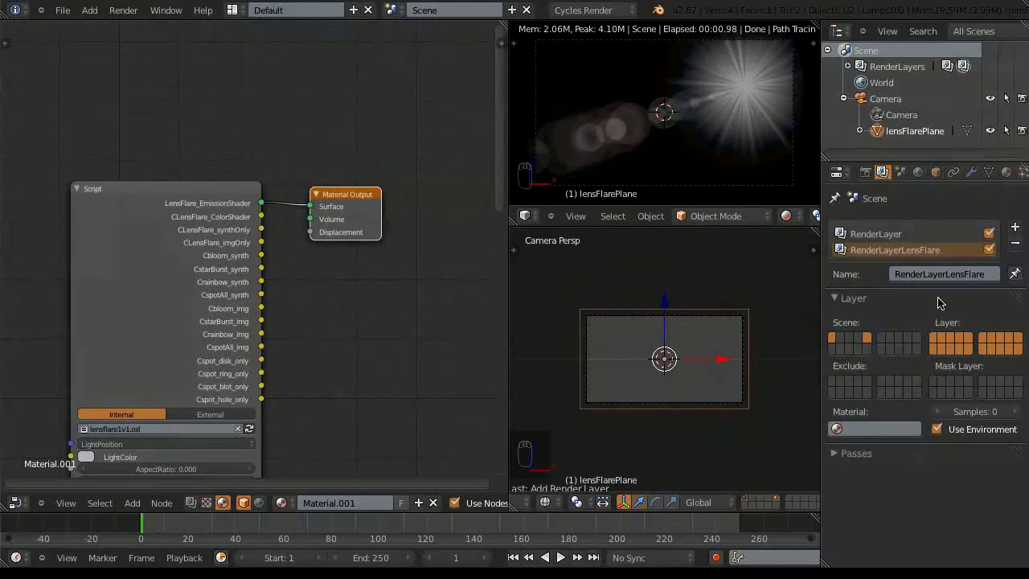
Step: Restrict RenderLayerLensFlare to layer 5, set its samples to 1 and disable Use Environment
left_click(969, 341)
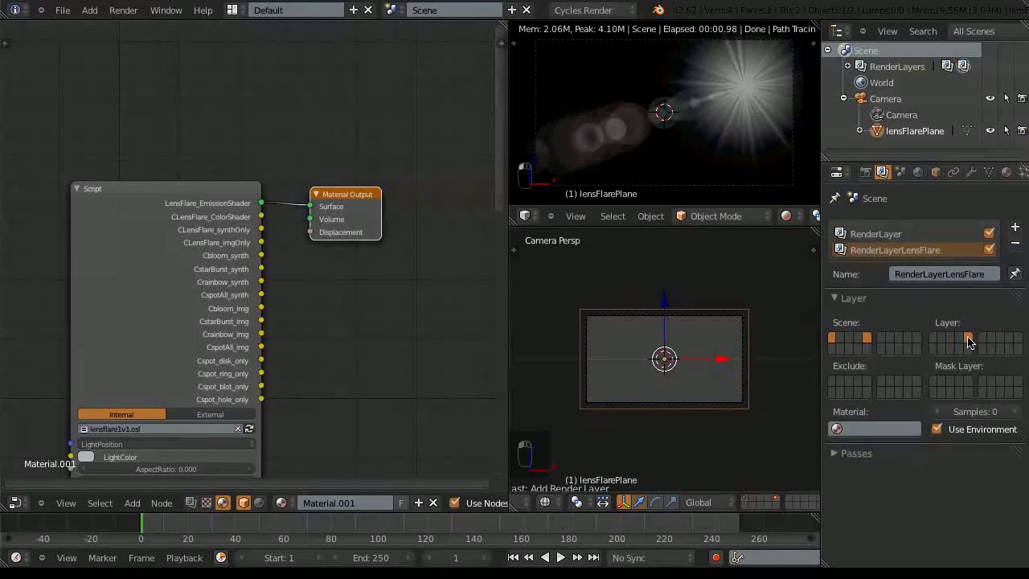
left_click(977, 413)
type("1")
key("Return")
left_click(940, 431)
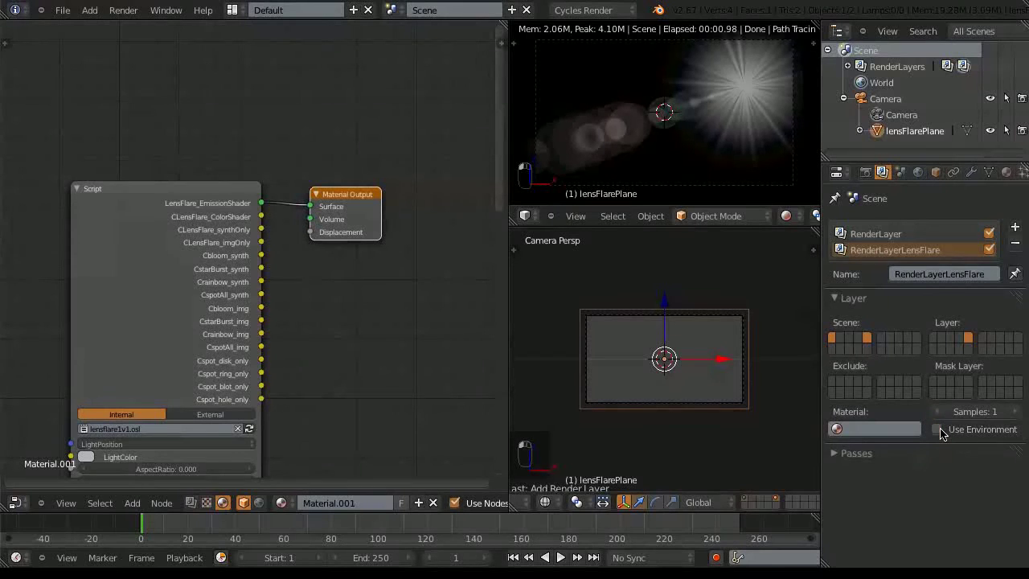
Step: Enable the Emission pass and disable Combined and Z for RenderLayerLensFlare, then save the scene over the current file
left_click(843, 458)
scroll(1009, 482, "down", 2)
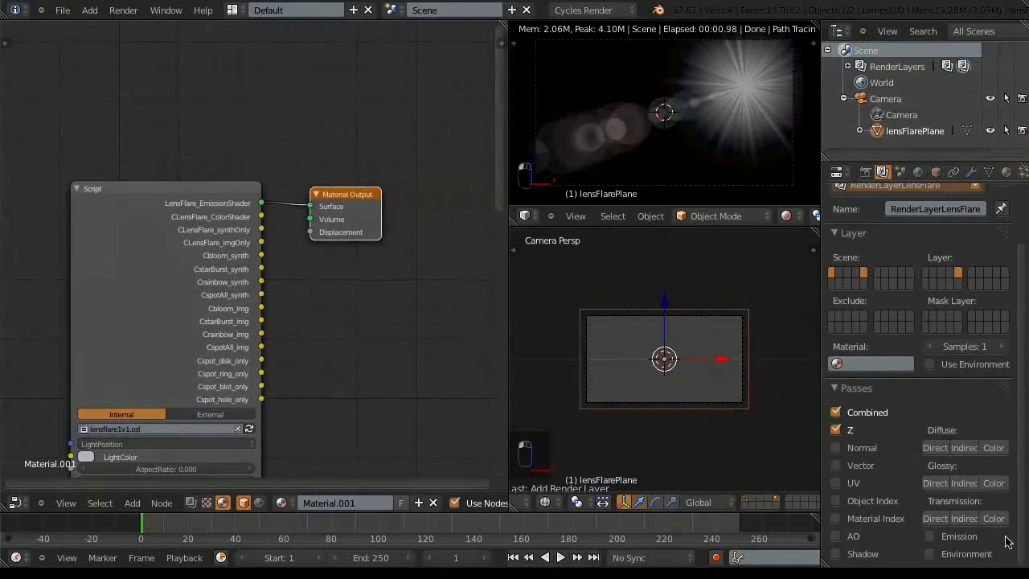
left_click(930, 537)
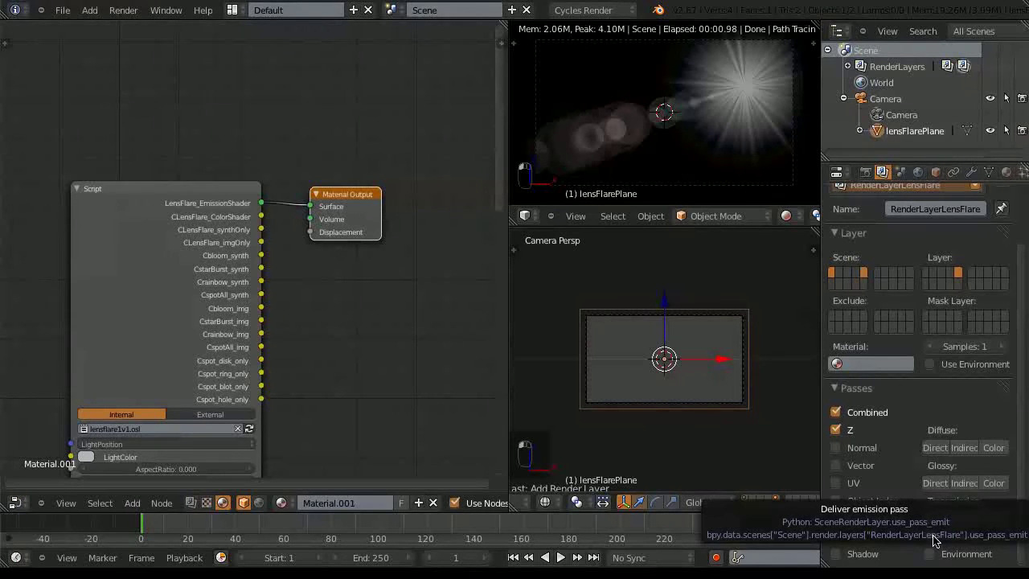
left_click(845, 416)
left_click(841, 429)
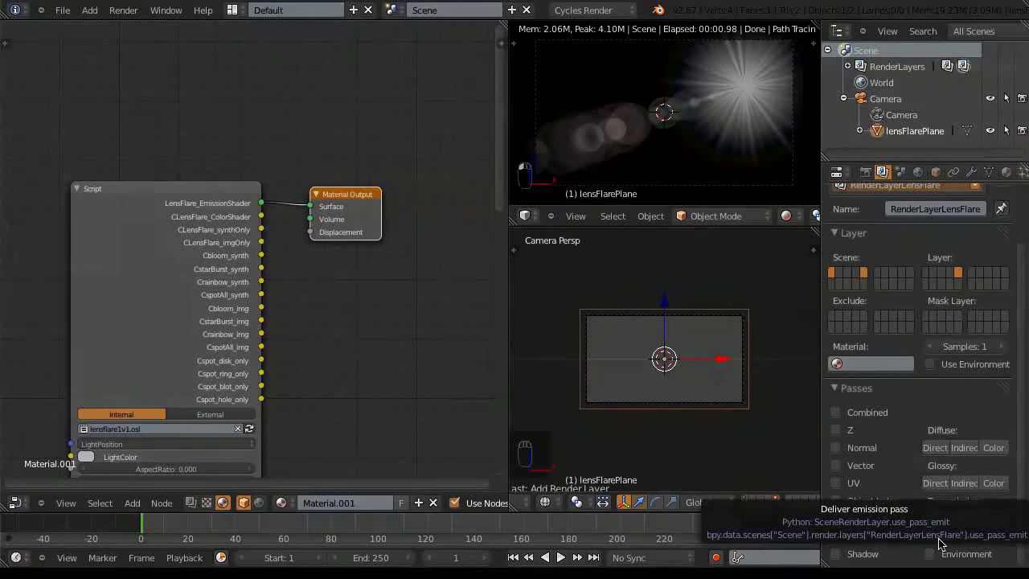
key("ctrl+s")
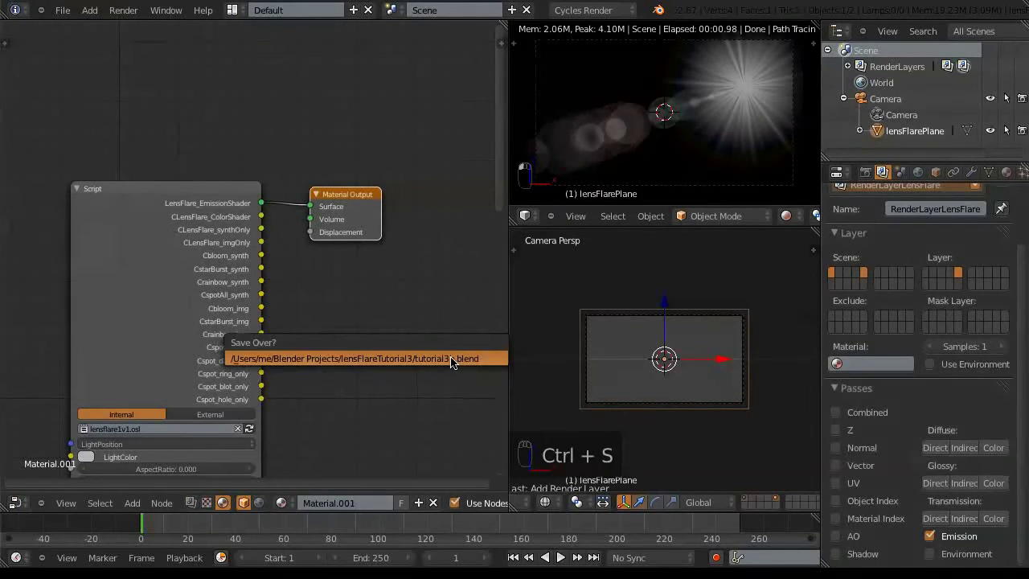
left_click(451, 360)
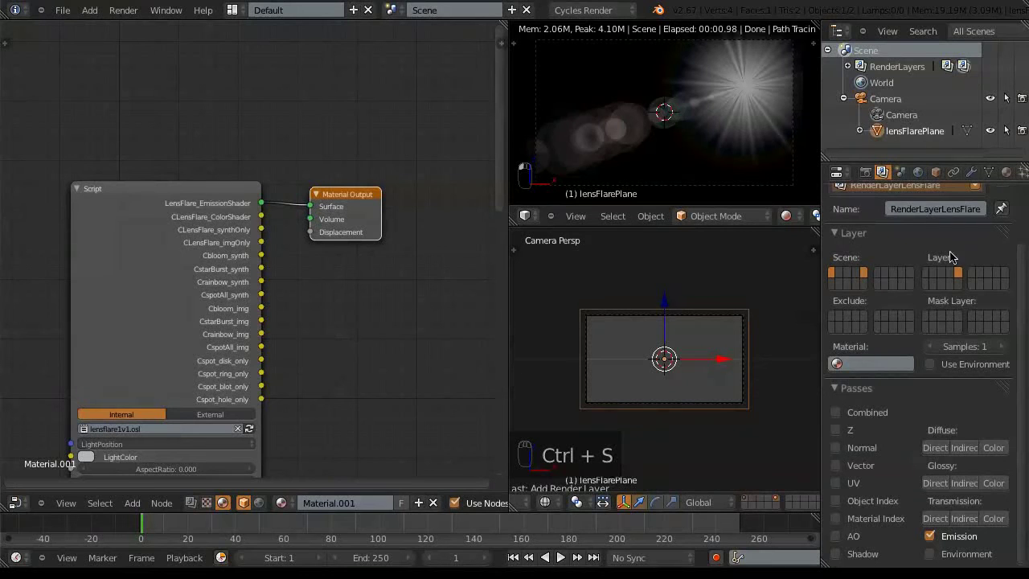
Step: Make RenderLayer the active render layer, then test-render the current frame and close the render window
scroll(1025, 312, "up", 3)
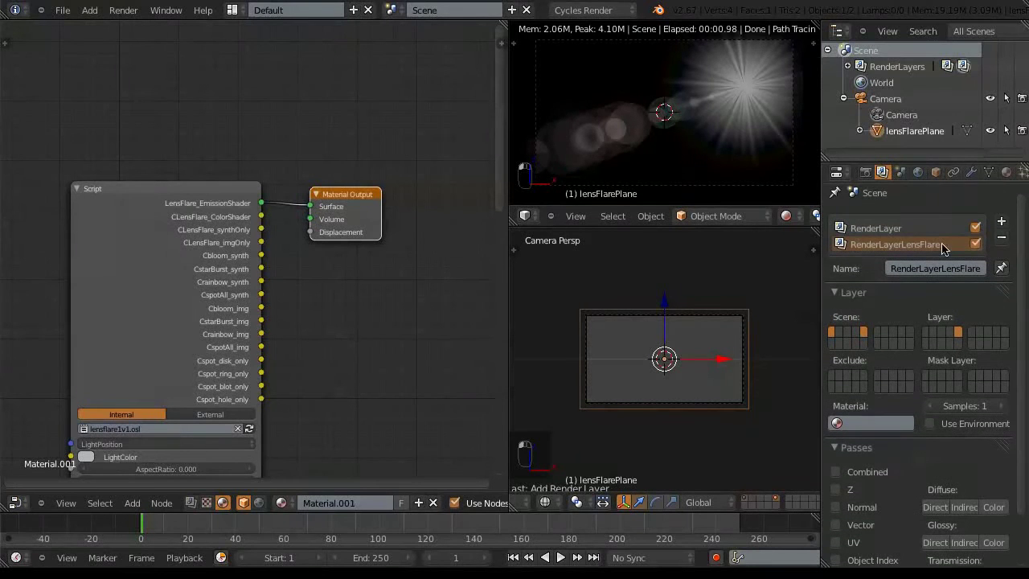
left_click(868, 232)
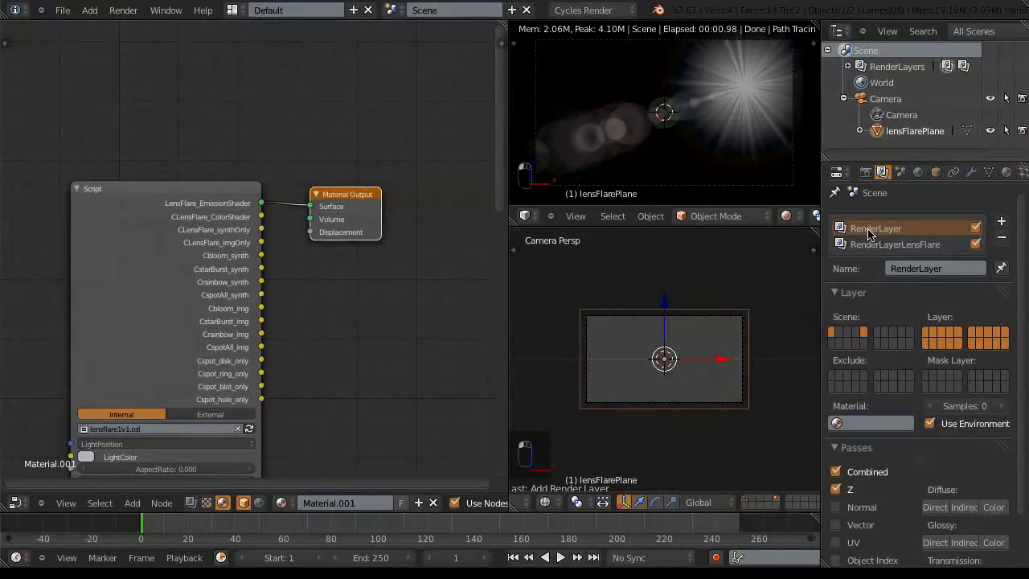
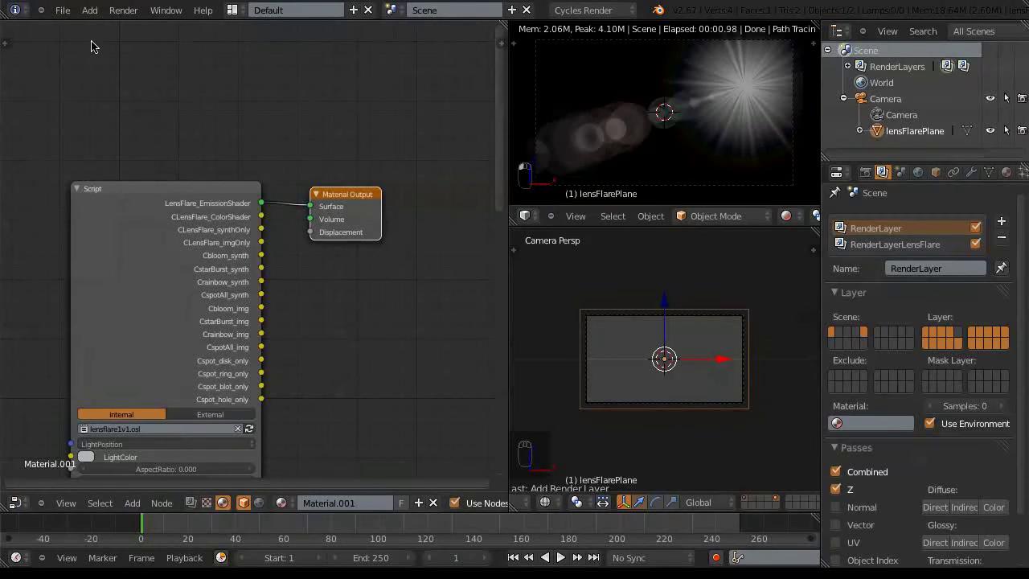
left_click(61, 10)
left_click(83, 148)
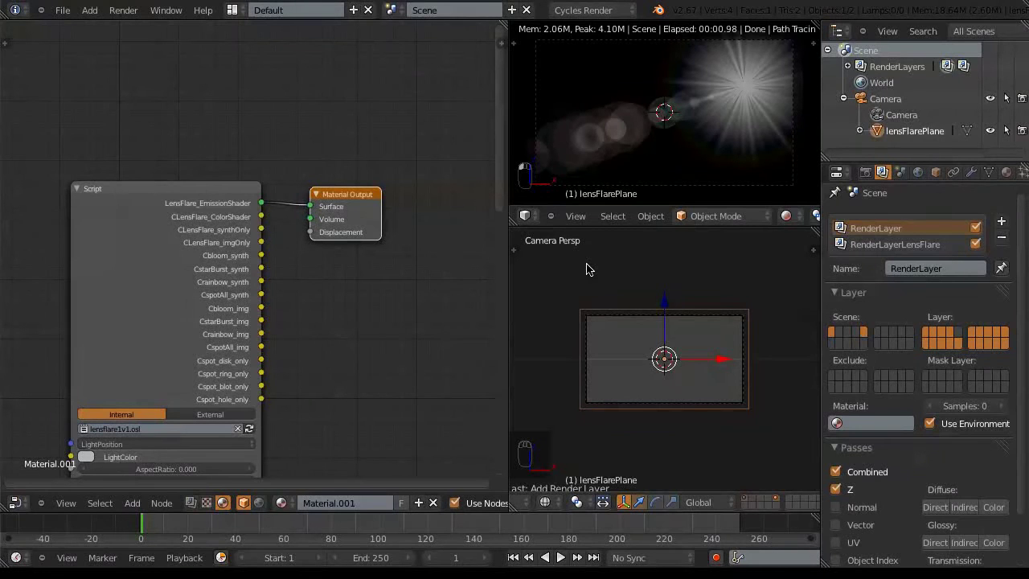
key("F12")
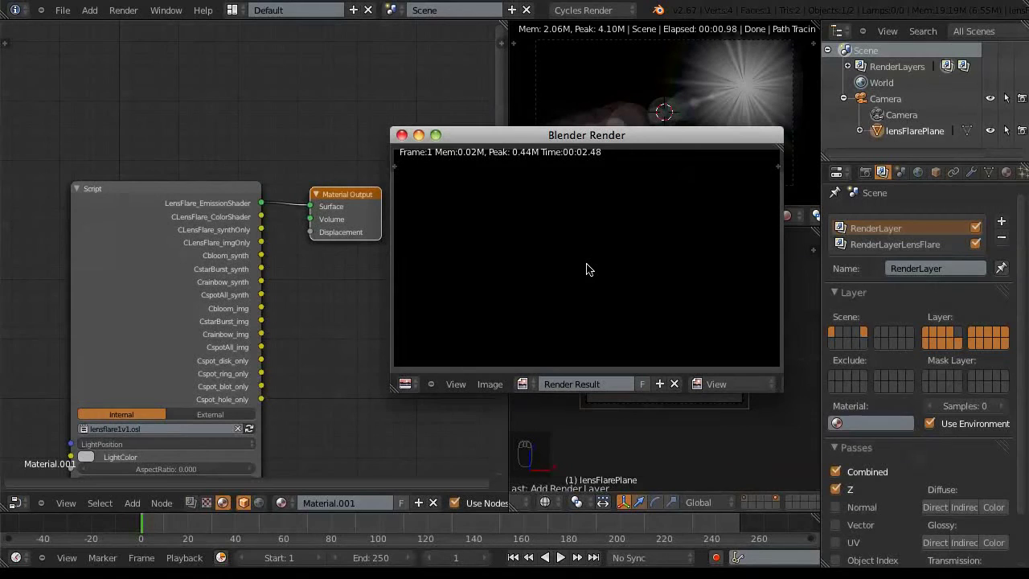
left_click(399, 135)
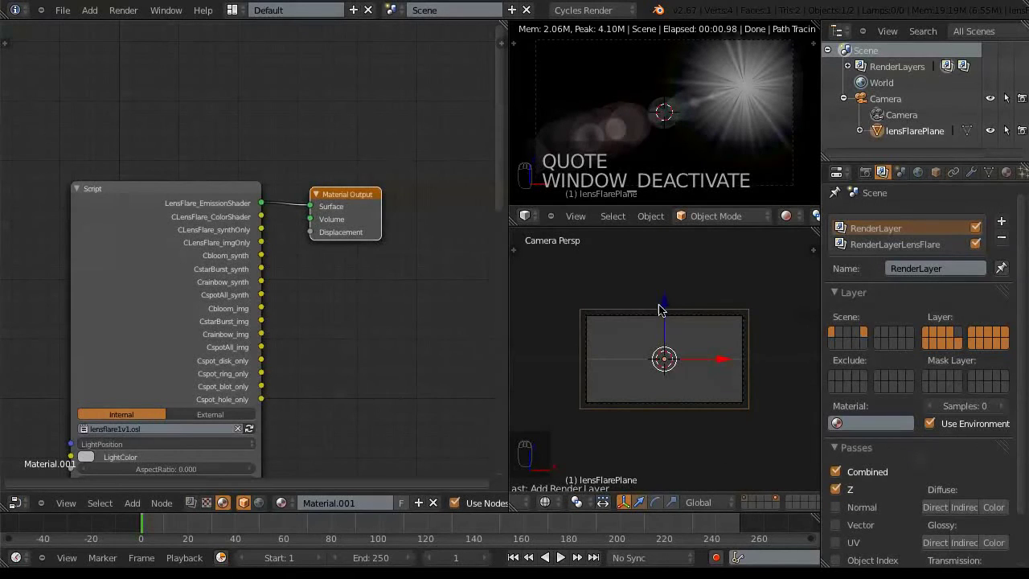
Step: Show the lower 3D view from the top and hide its transform manipulator
key("KP_7")
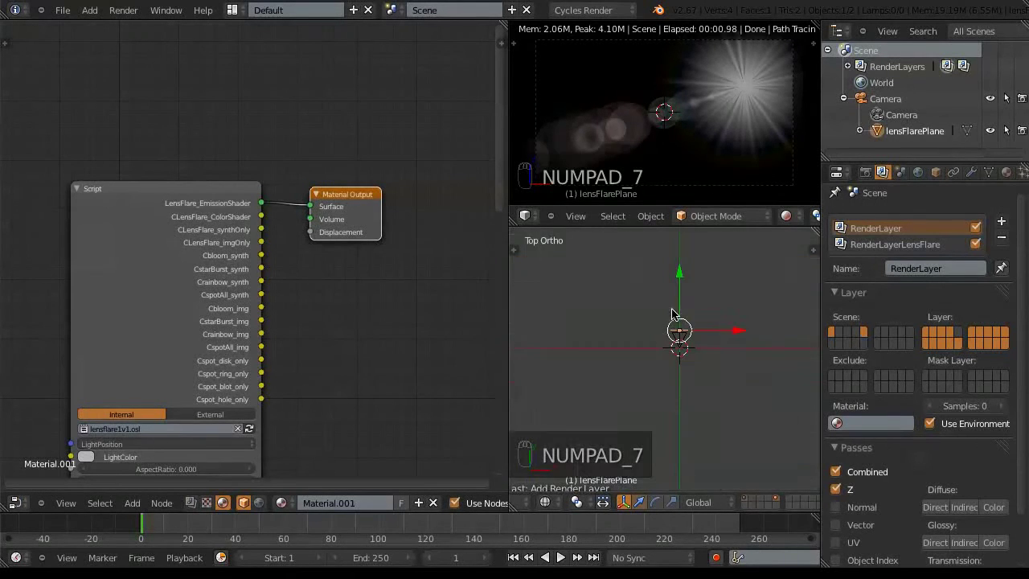
middle_click_drag(706, 309, 686, 364, "shift")
left_click(662, 328)
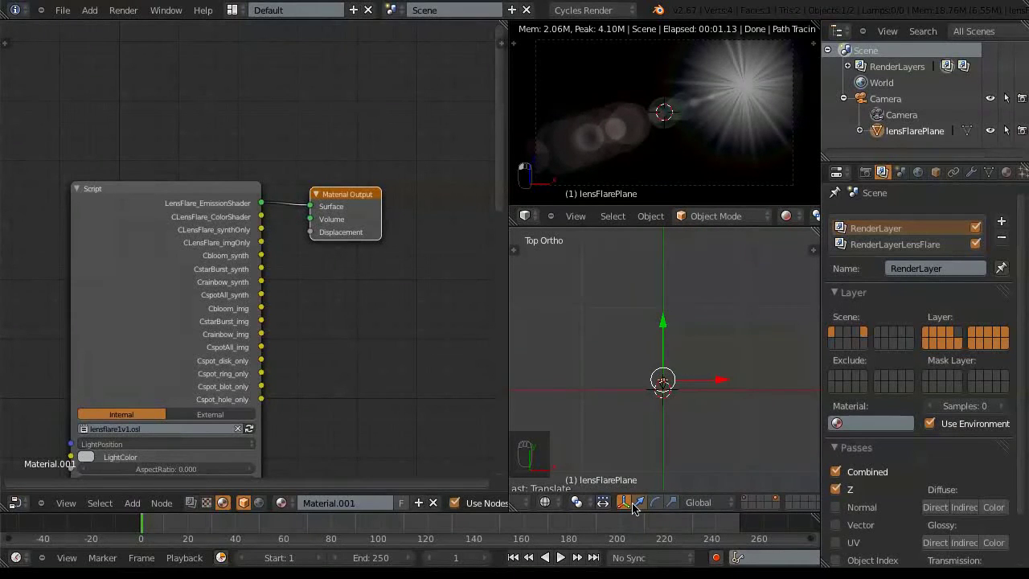
left_click(625, 505)
Step: Place the 3D cursor in front of the camera and add a Monkey mesh there
scroll(683, 360, "up", 6)
left_click(637, 363)
middle_click_drag(669, 412, 692, 370, "shift")
key("shift+a")
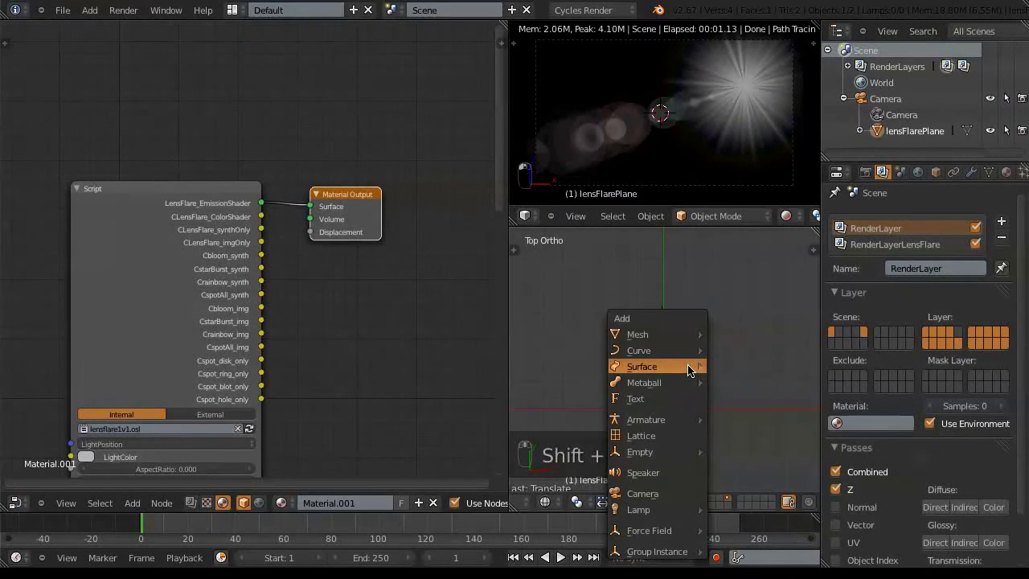
mouse_move(689, 370)
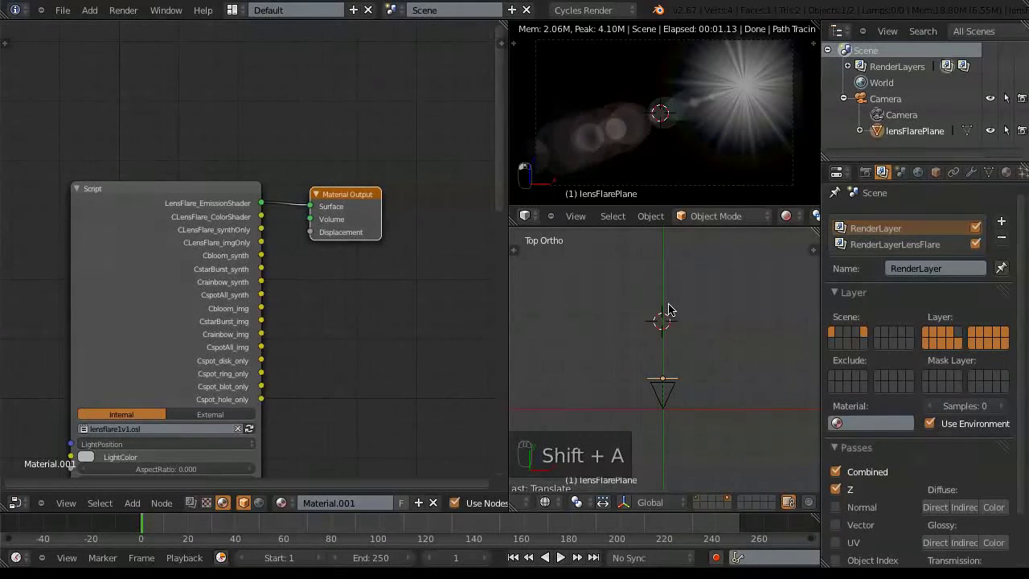
key("shift+a")
mouse_move(665, 321)
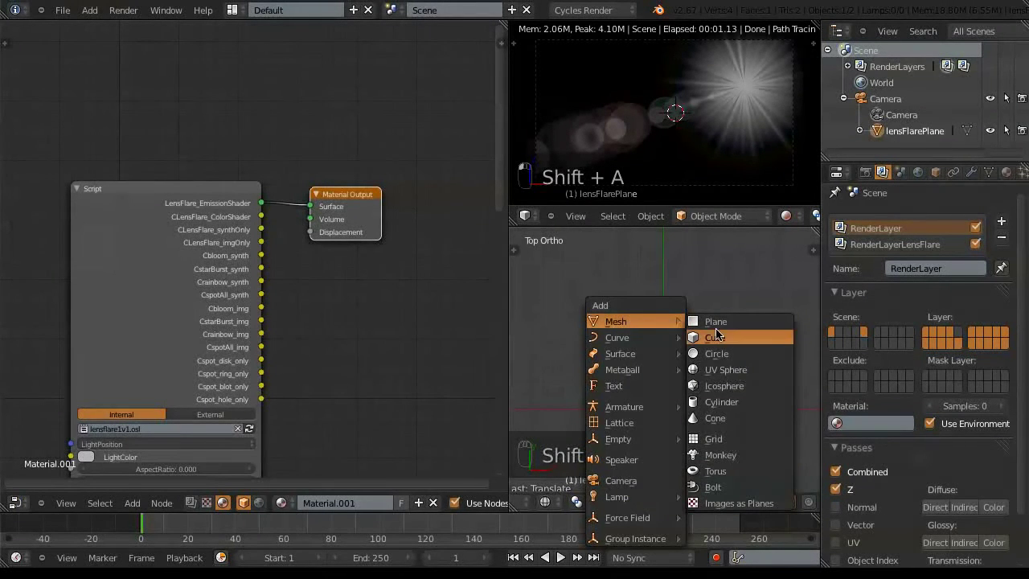
left_click(714, 456)
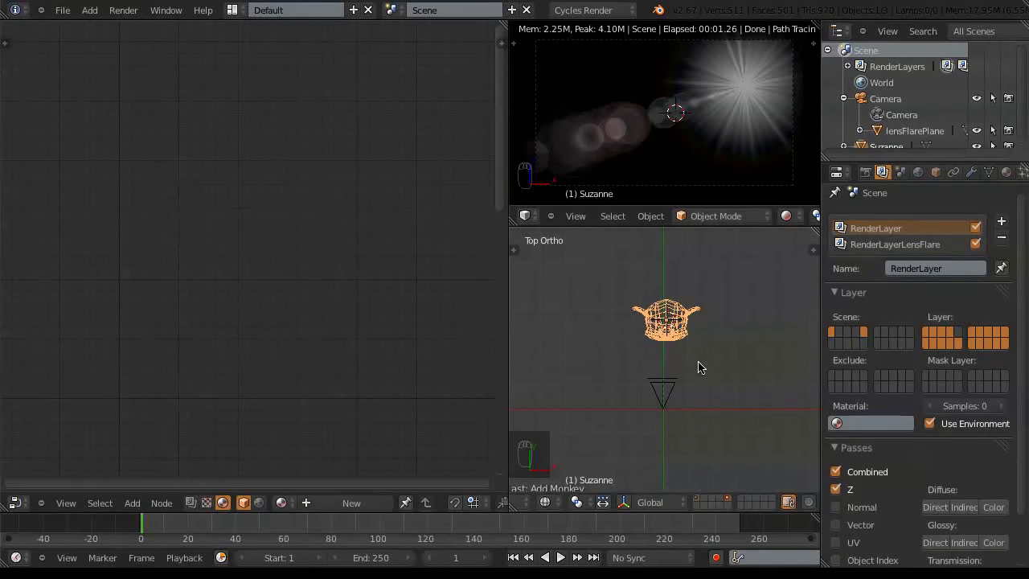
Step: Move the monkey head farther from the camera so it fits the frame, and save the scene over the current file
key("KP_0")
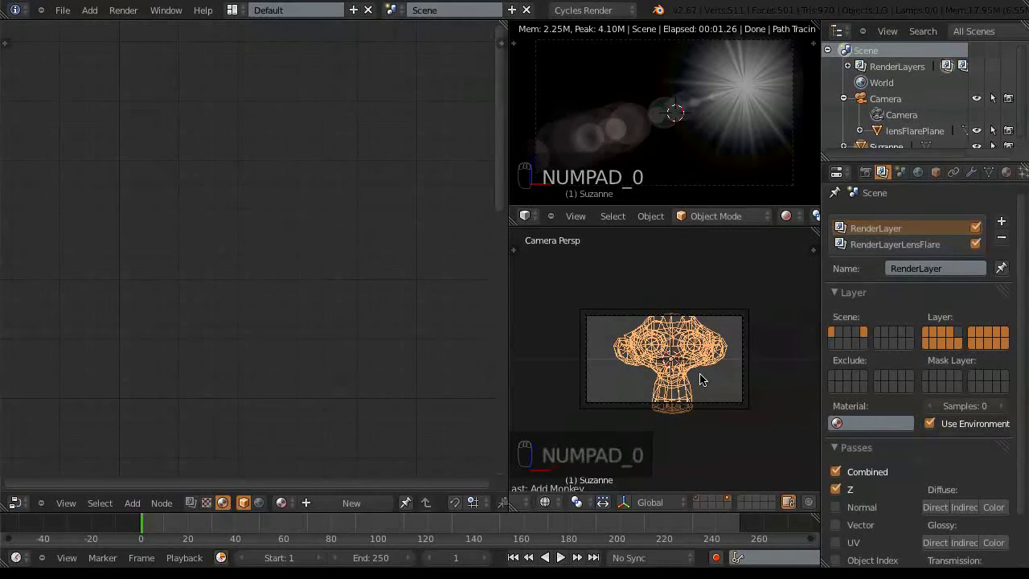
key("KP_7")
key("KP_8")
key("KP_7")
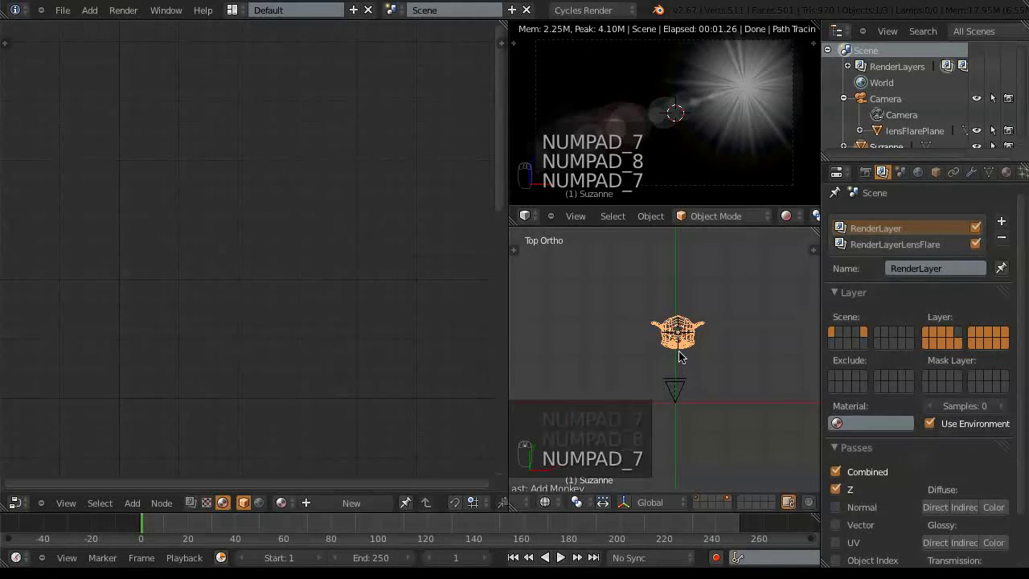
key("g")
left_click(677, 320)
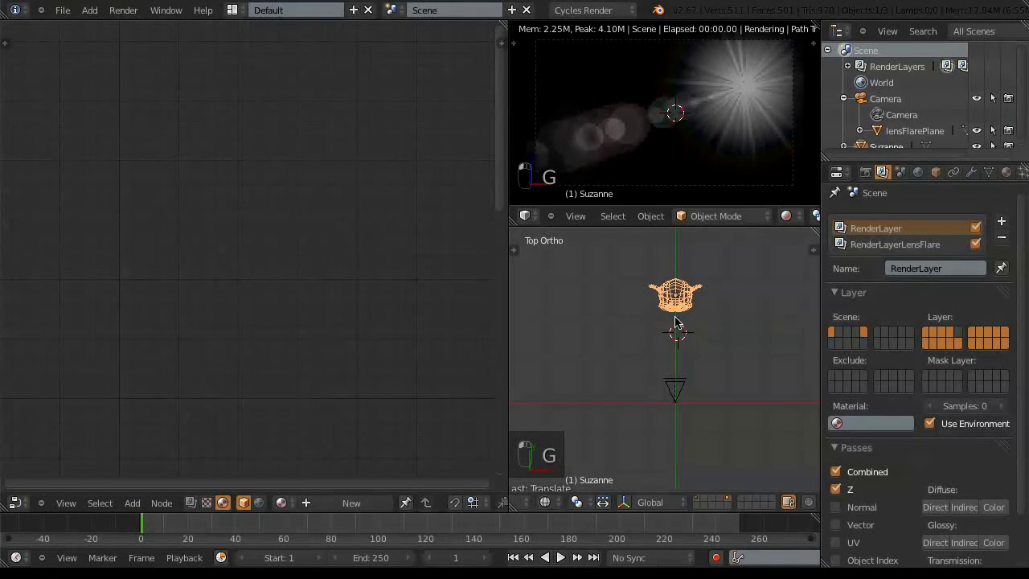
key("ctrl+s")
left_click(712, 361)
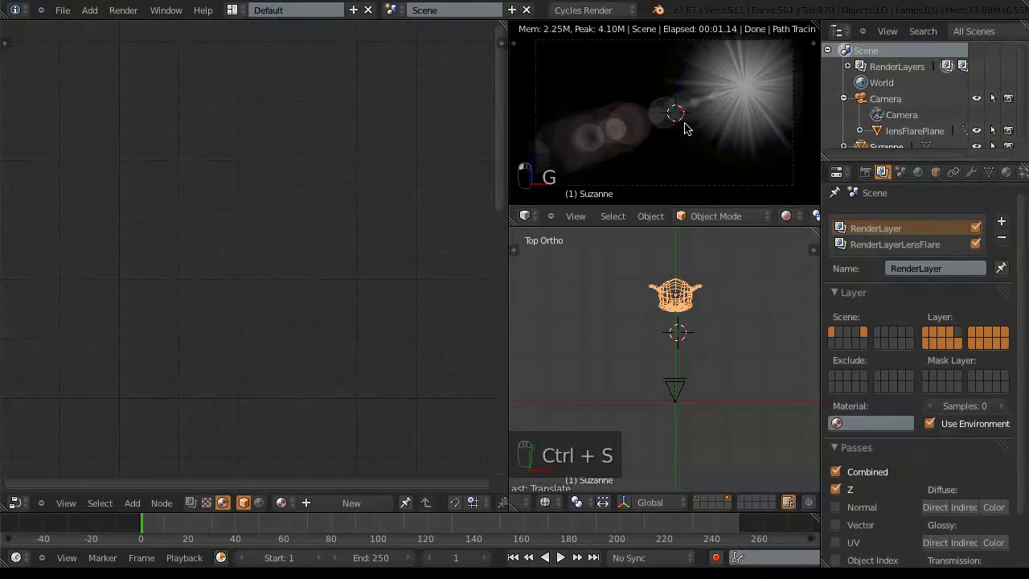
Step: Switch the camera view to wireframe, then add a plane at the monkey head's position and scale it up slightly
key("z")
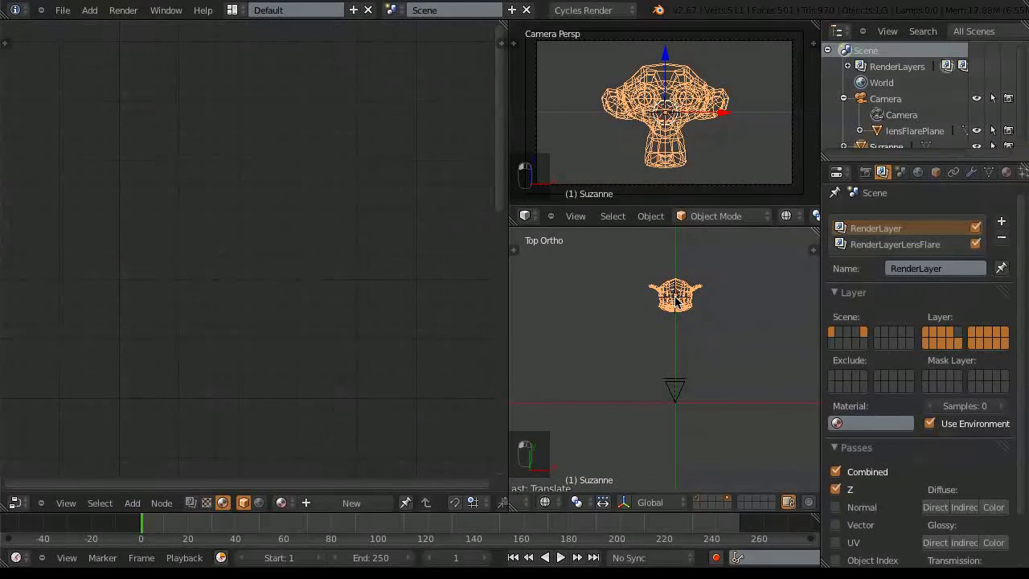
key("shift+a")
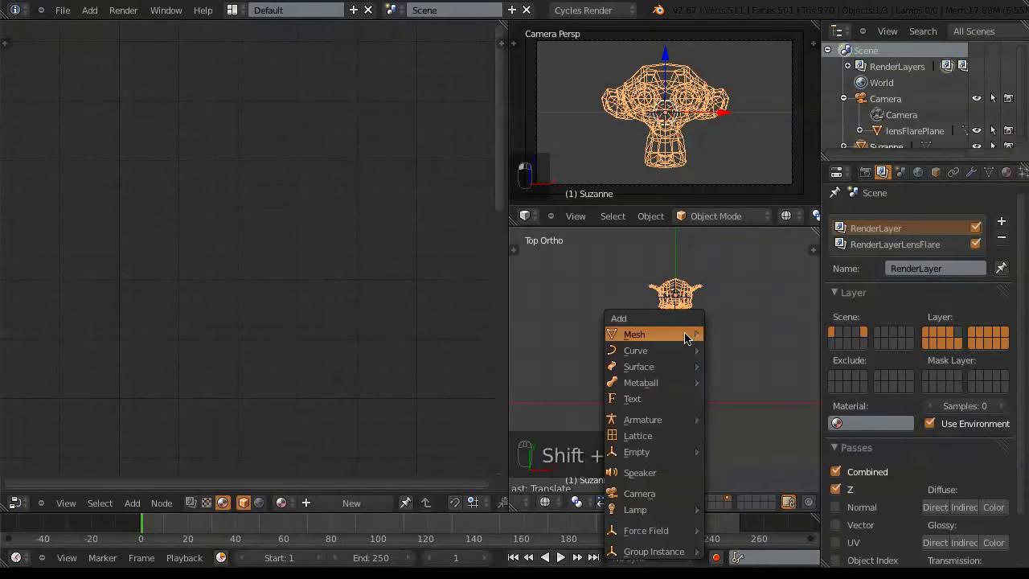
mouse_move(686, 339)
left_click(719, 338)
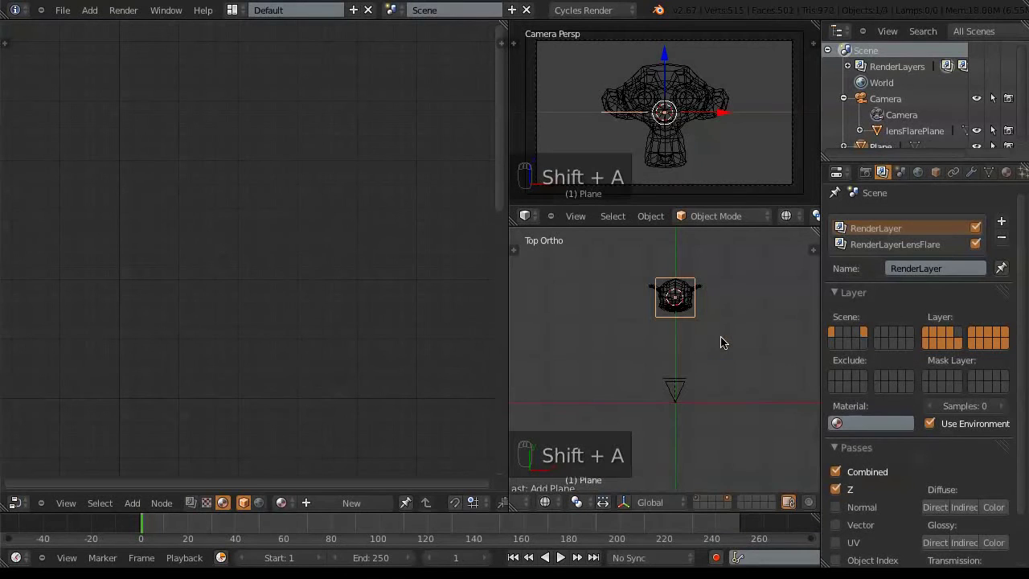
key("s")
left_click(719, 338)
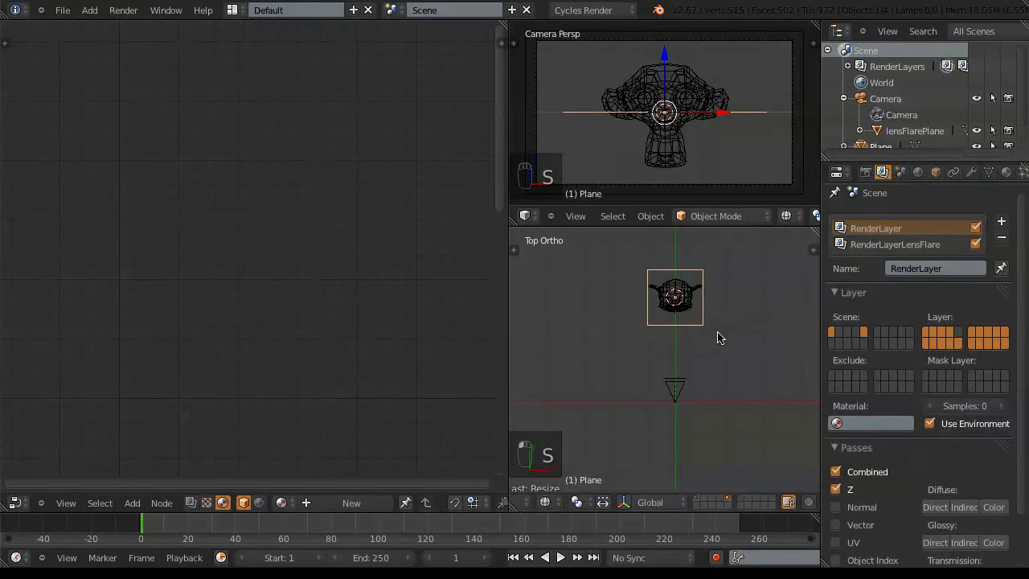
Step: Move the new plane about 1.7 units below the monkey head and about 1.8 units toward the camera in the right side view
key("KP_1")
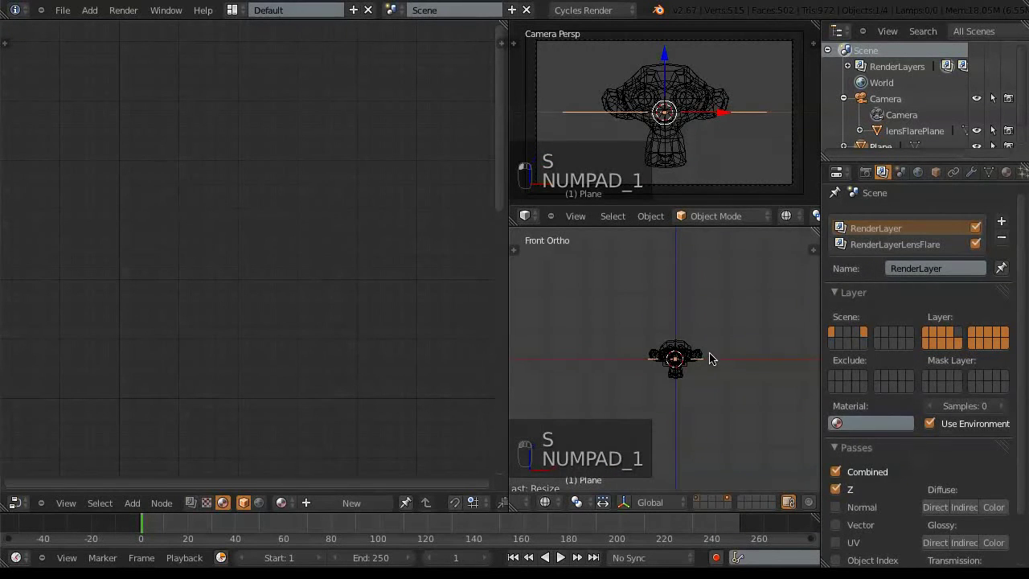
key("KP_3")
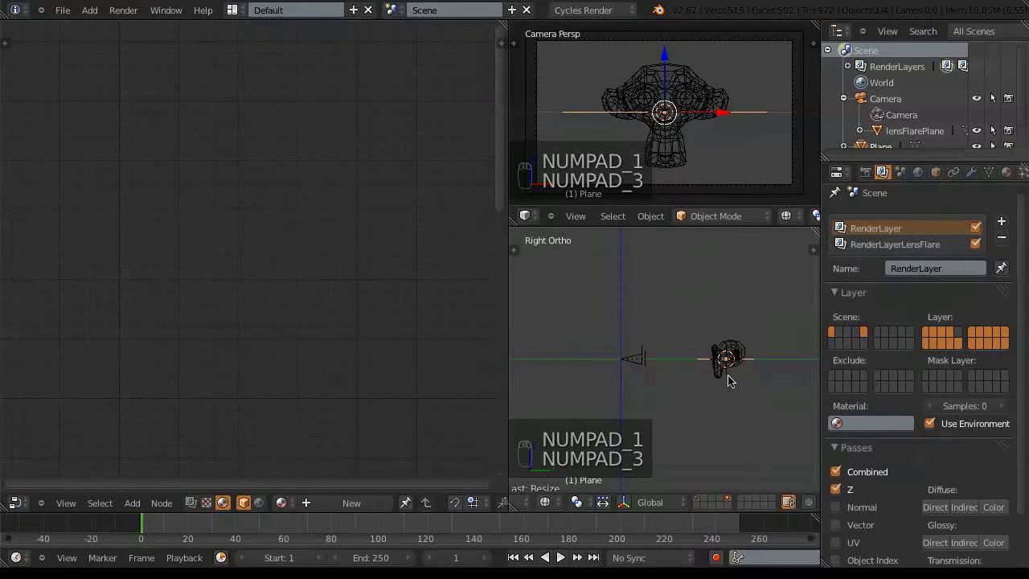
key("g")
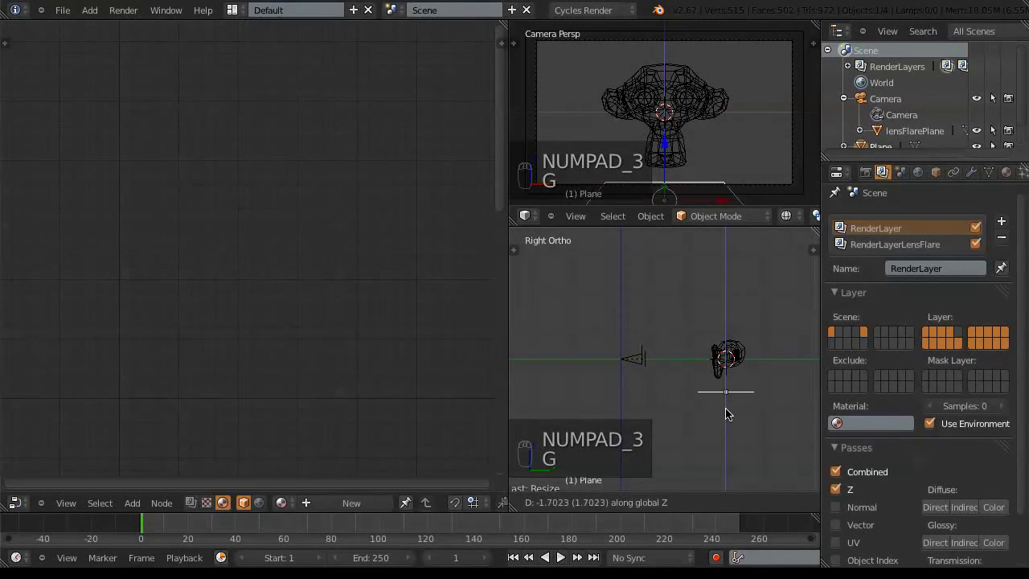
left_click(726, 417)
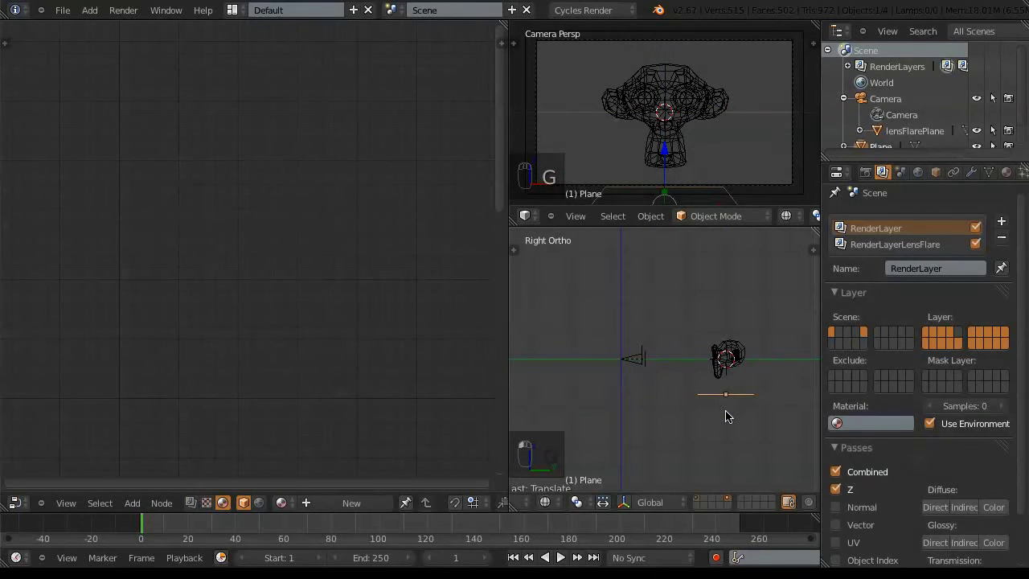
key("g")
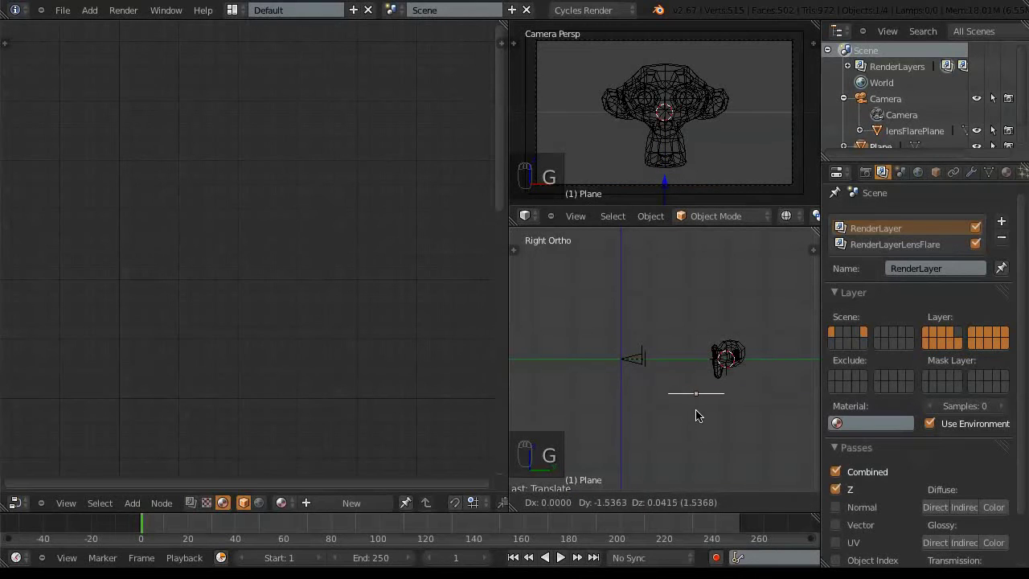
left_click(690, 415)
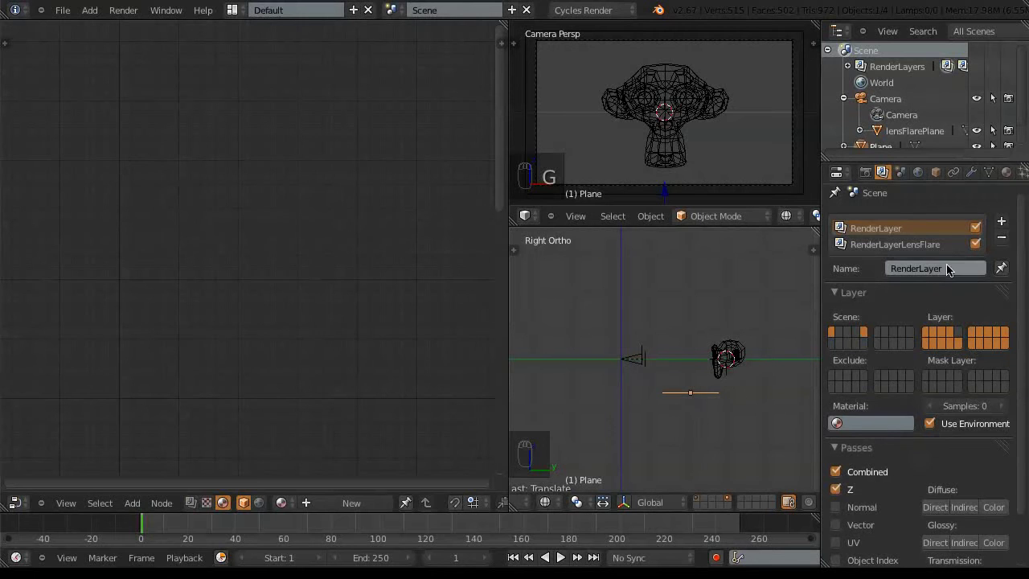
Step: Give the plane a new material and set its surface shader to Emission
left_click(1006, 173)
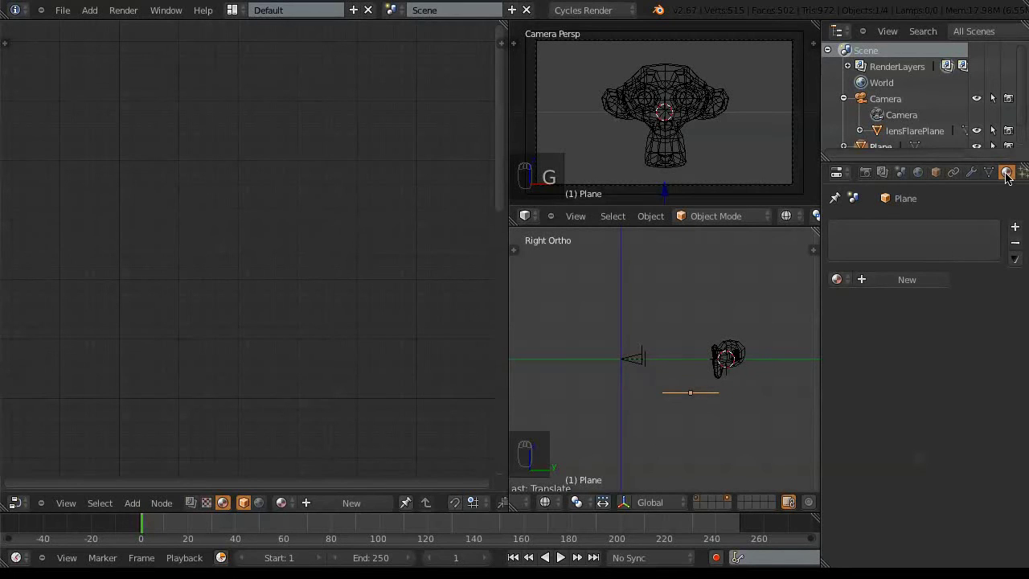
left_click(907, 280)
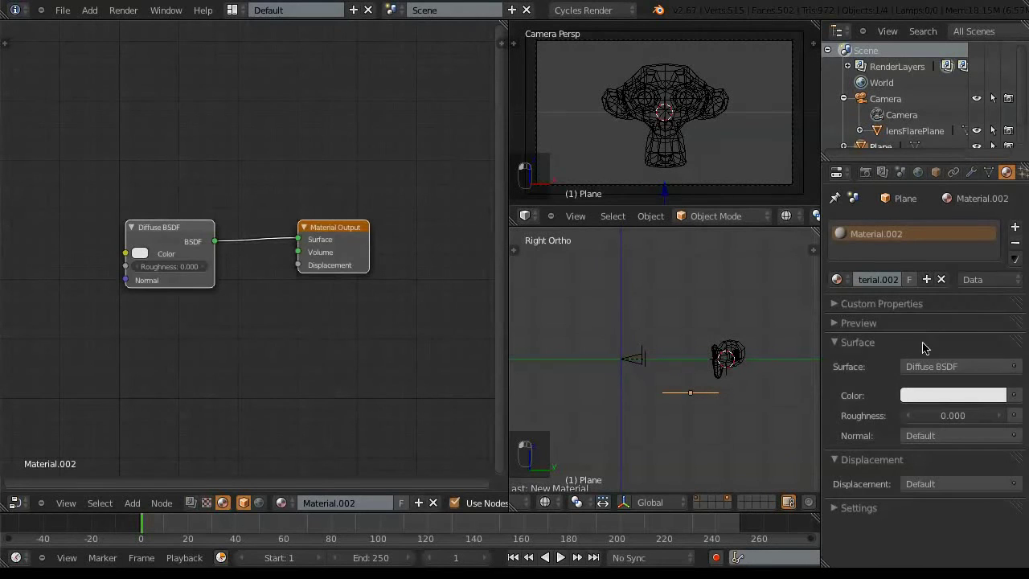
left_click(929, 372)
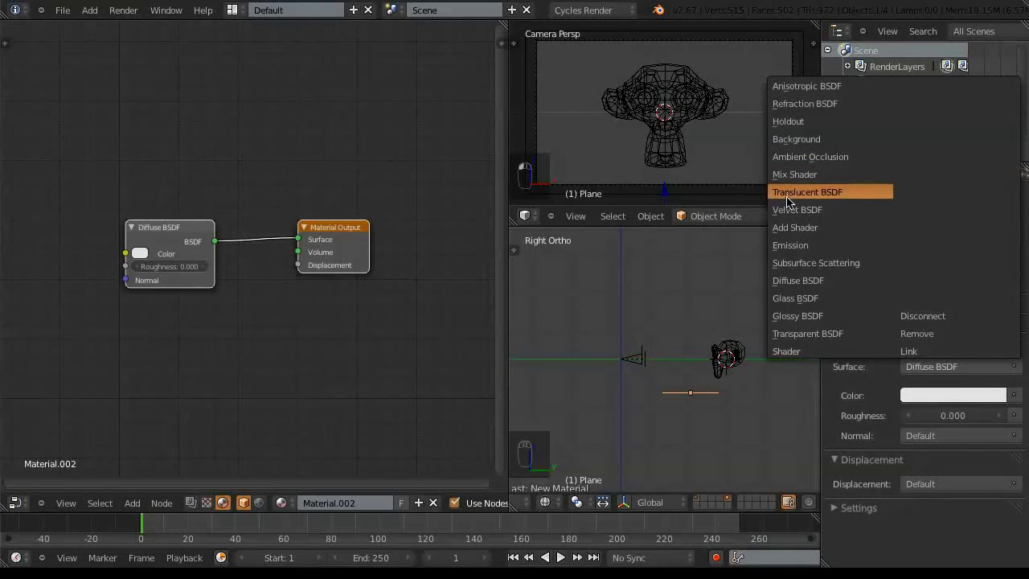
left_click(788, 245)
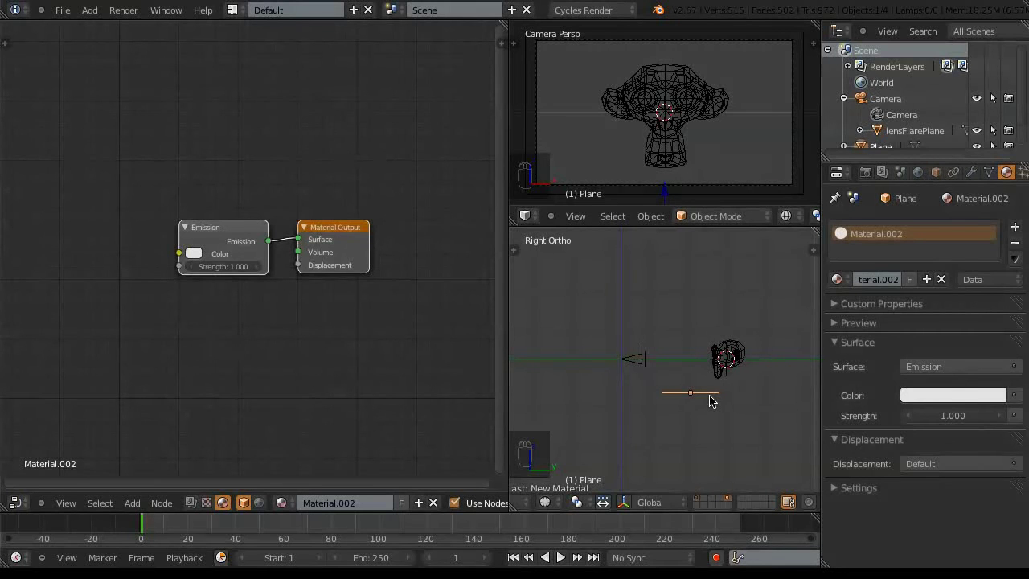
Step: Move both the emission plane and the monkey head to scene layer 1, then save the scene over the current file
key("m")
left_click(841, 427)
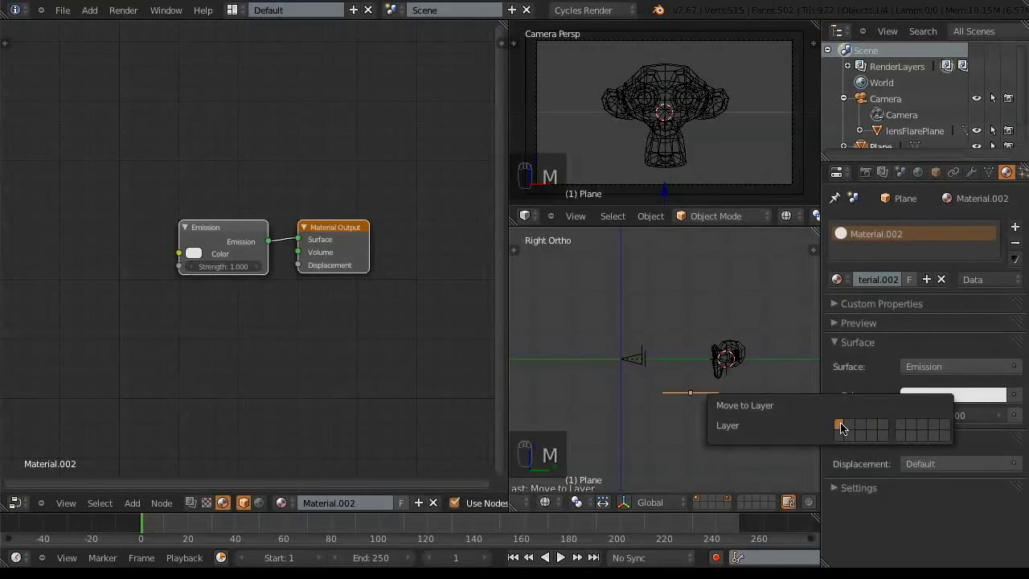
right_click(741, 356)
key("m")
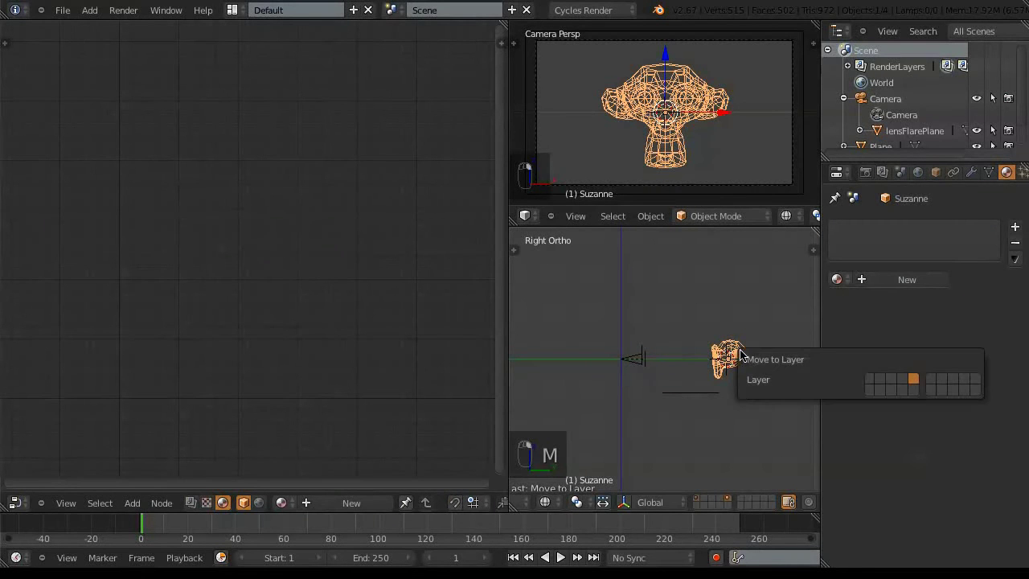
left_click(869, 380)
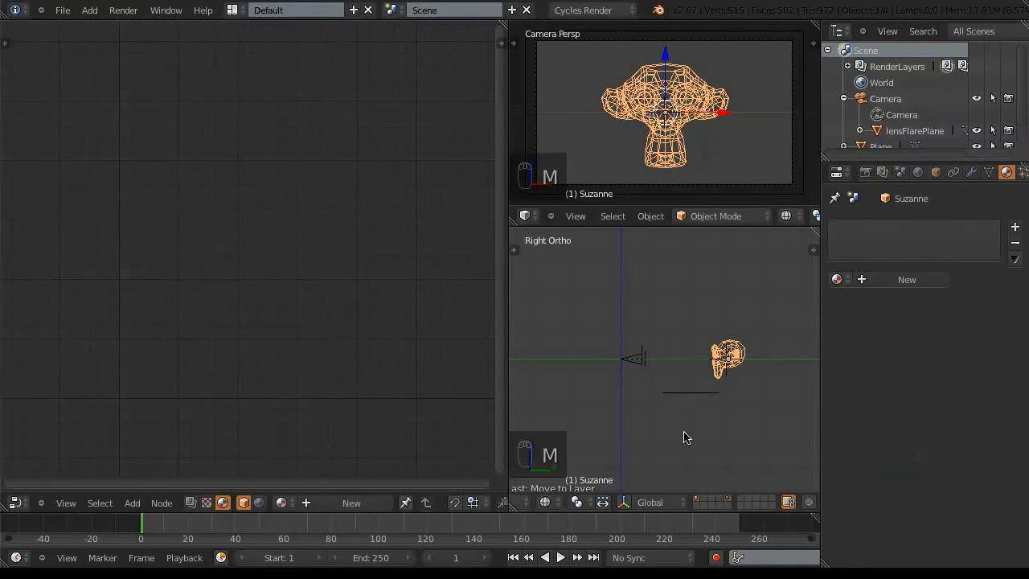
key("ctrl+s")
left_click(687, 412)
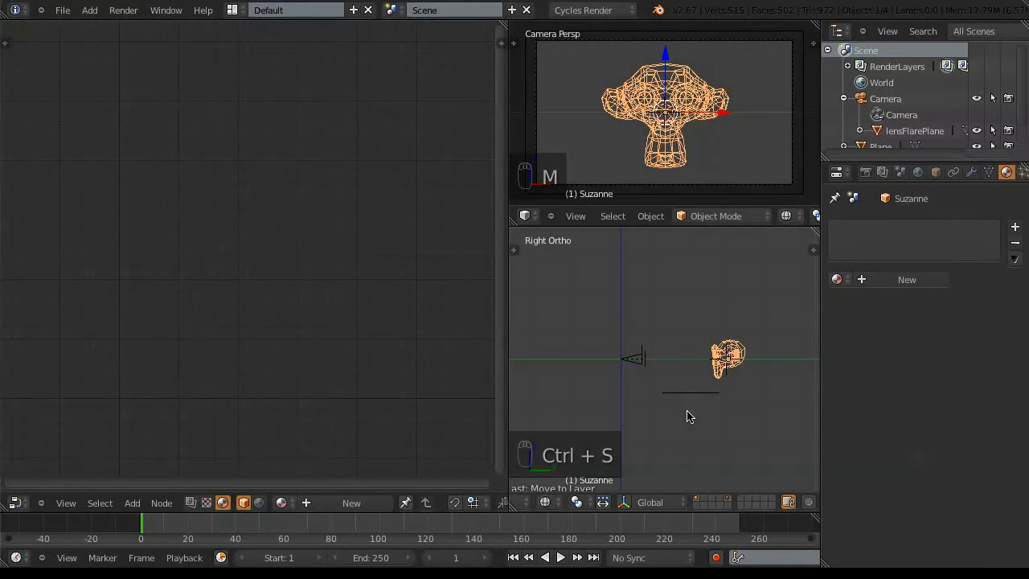
Step: Switch the camera view to Rendered shading, then render the current frame and enlarge the render window
left_click(787, 216)
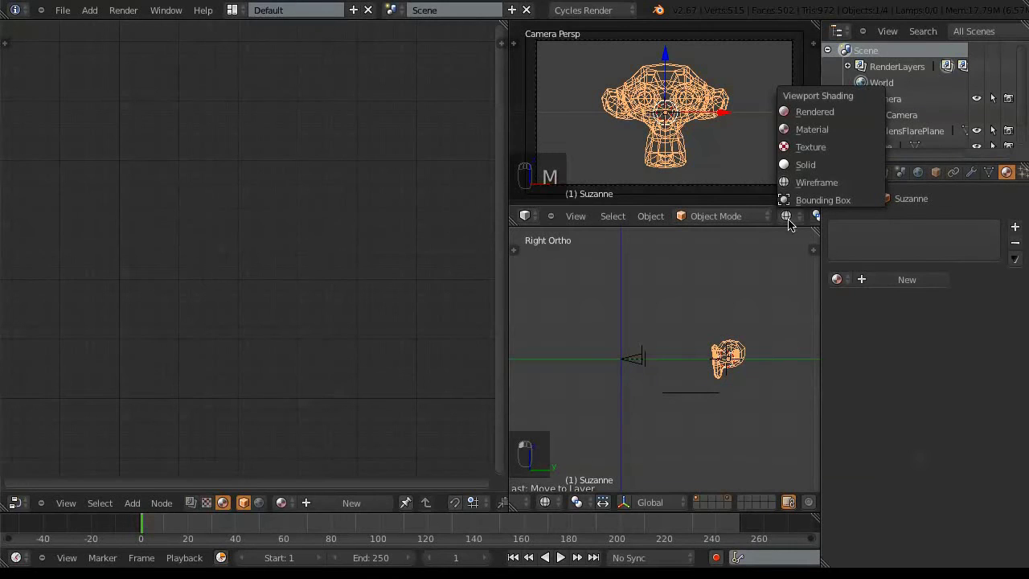
left_click(814, 114)
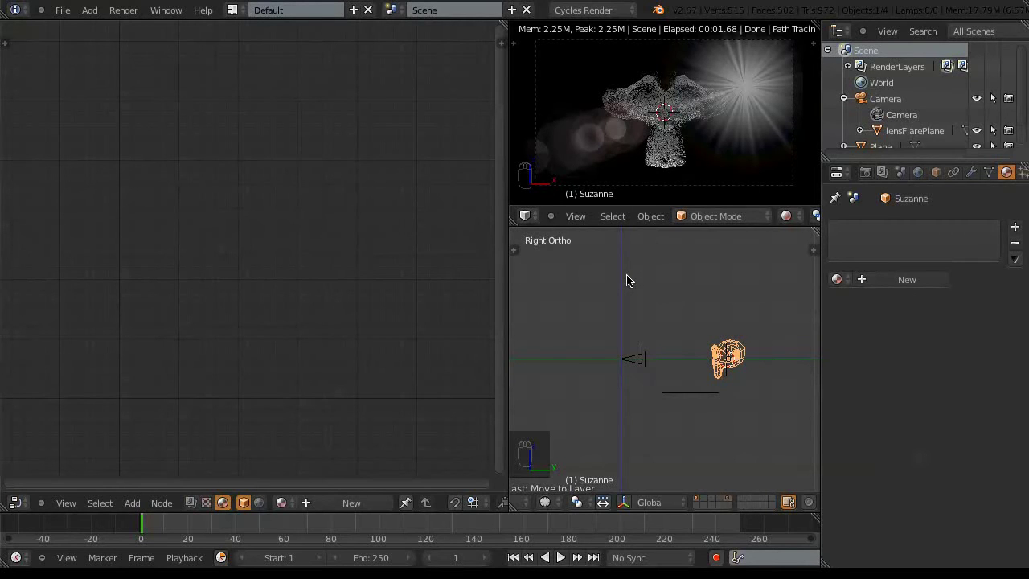
key("F12")
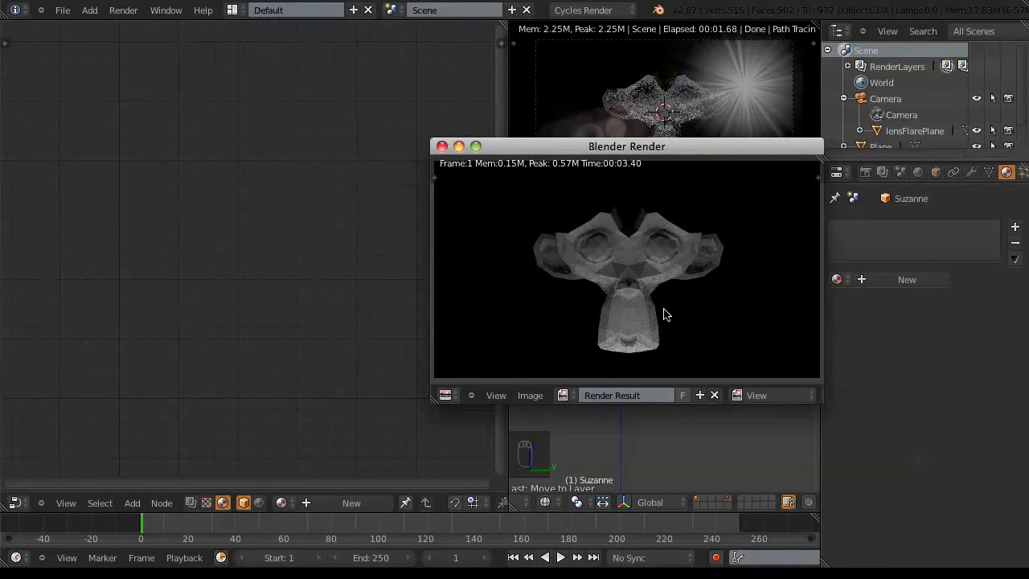
left_click_drag(761, 148, 644, 117)
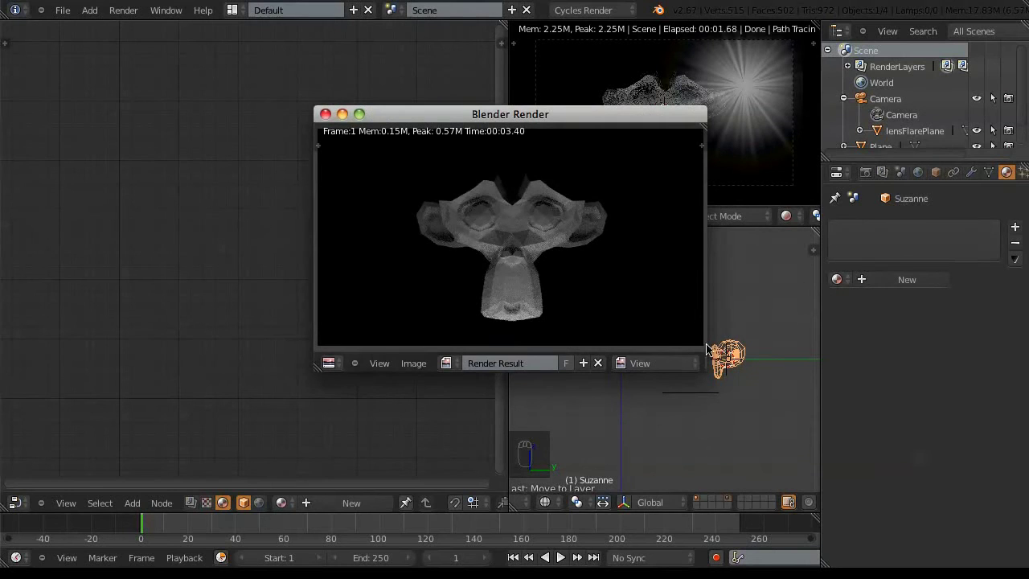
left_click_drag(705, 363, 958, 439)
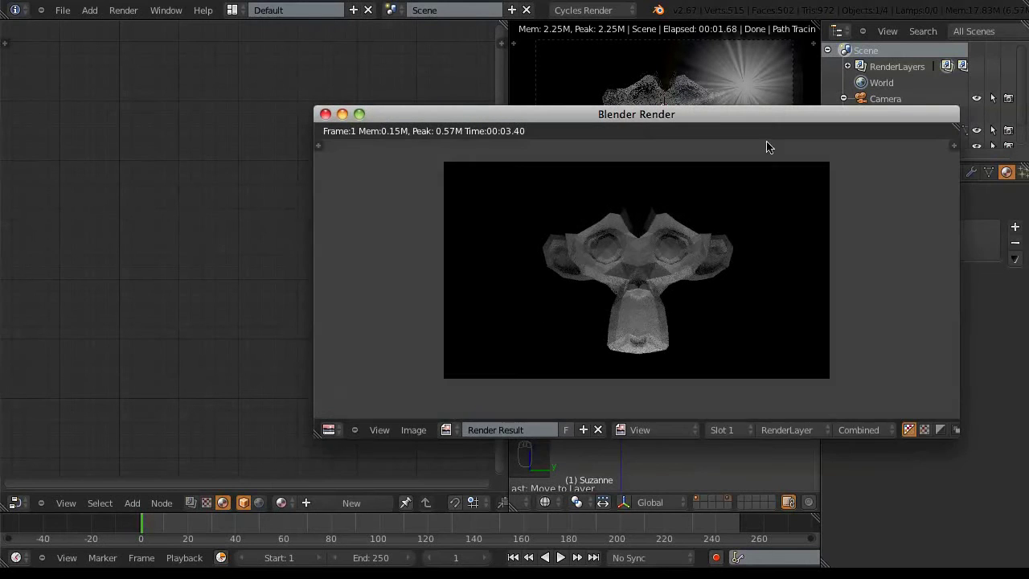
left_click_drag(760, 119, 634, 62)
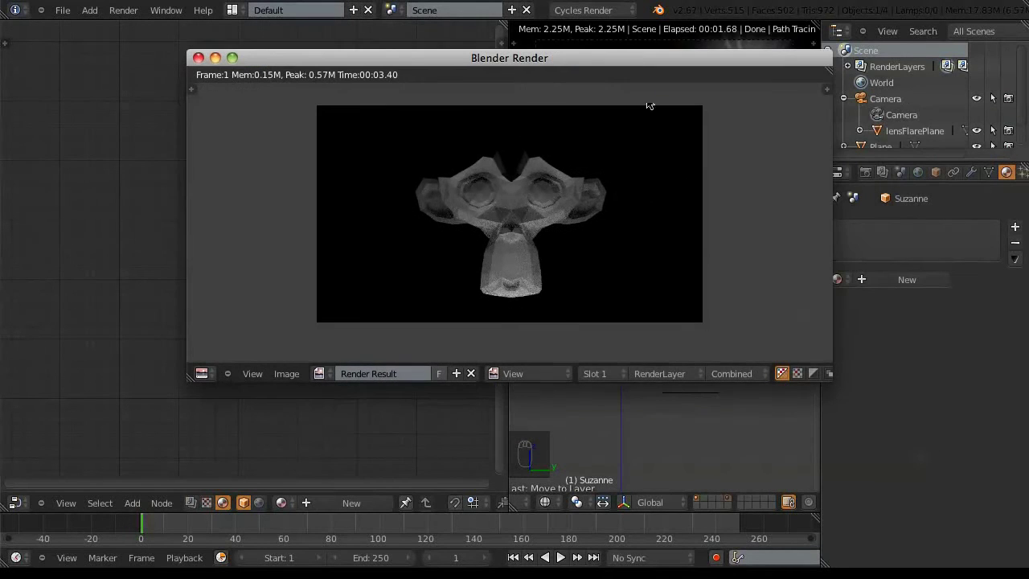
Step: Inspect the RenderLayerLensFlare layer in the render result, then close the render window
left_click(717, 376)
left_click(648, 374)
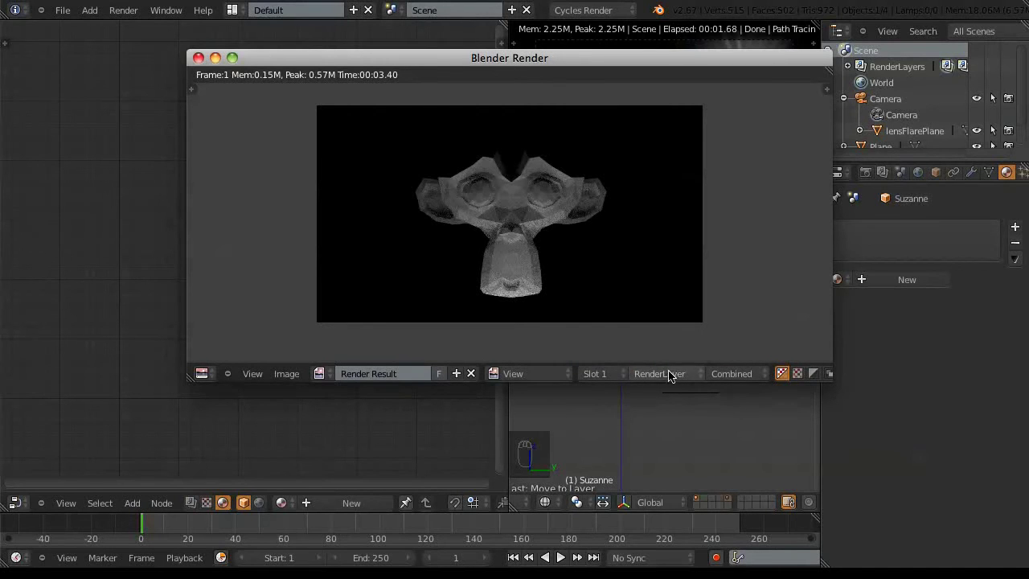
left_click(673, 374)
left_click(657, 341)
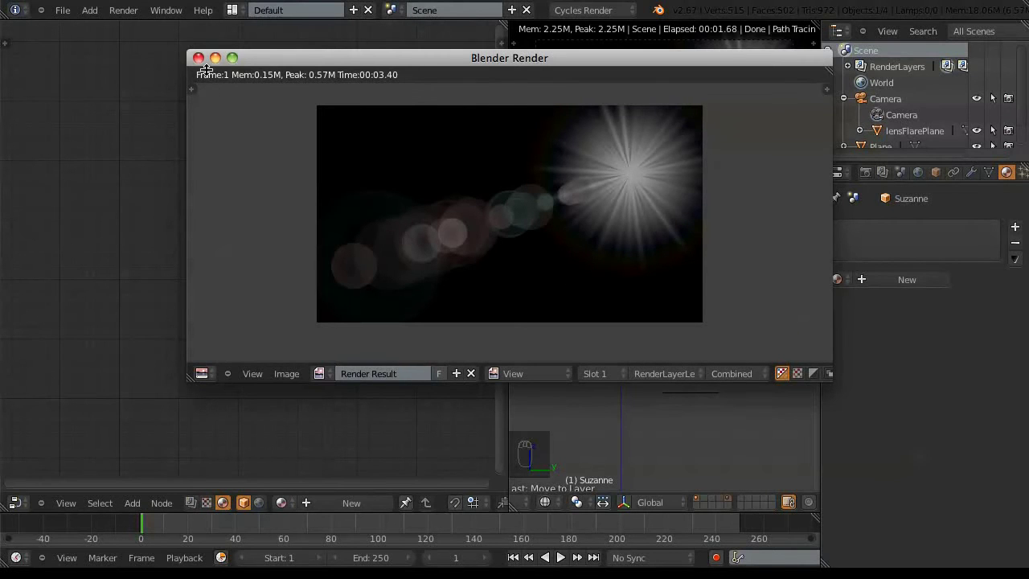
left_click(198, 58)
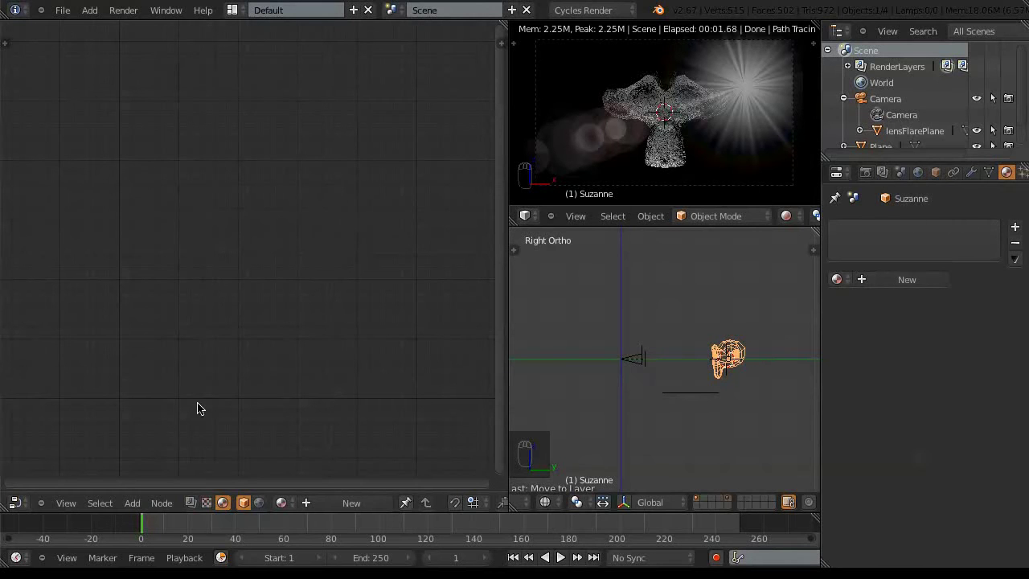
Step: Switch the node editor to compositing nodes and enable both Use Nodes and Backdrop
left_click(16, 503)
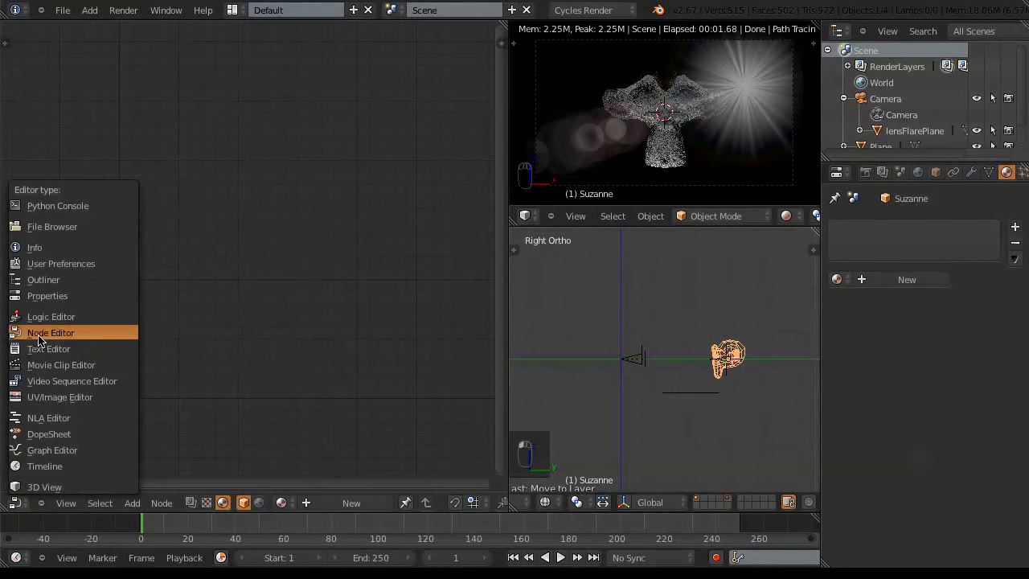
left_click(39, 341)
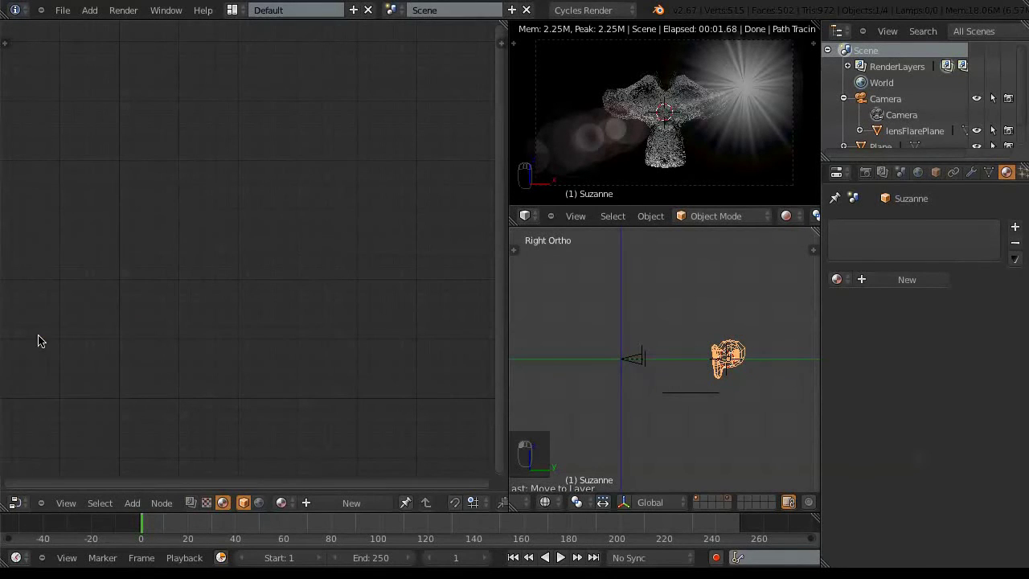
left_click(191, 503)
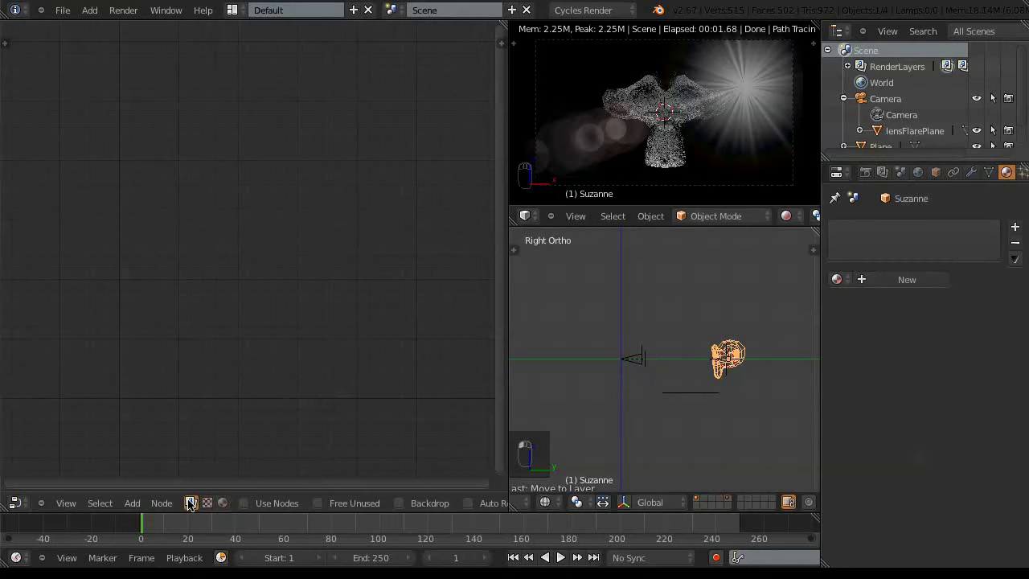
left_click(245, 503)
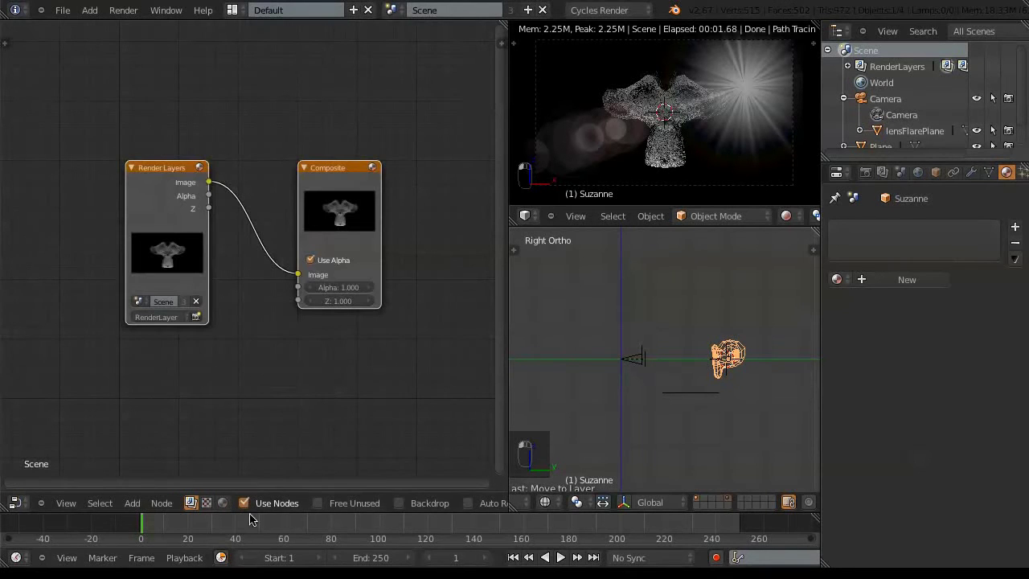
left_click(397, 506)
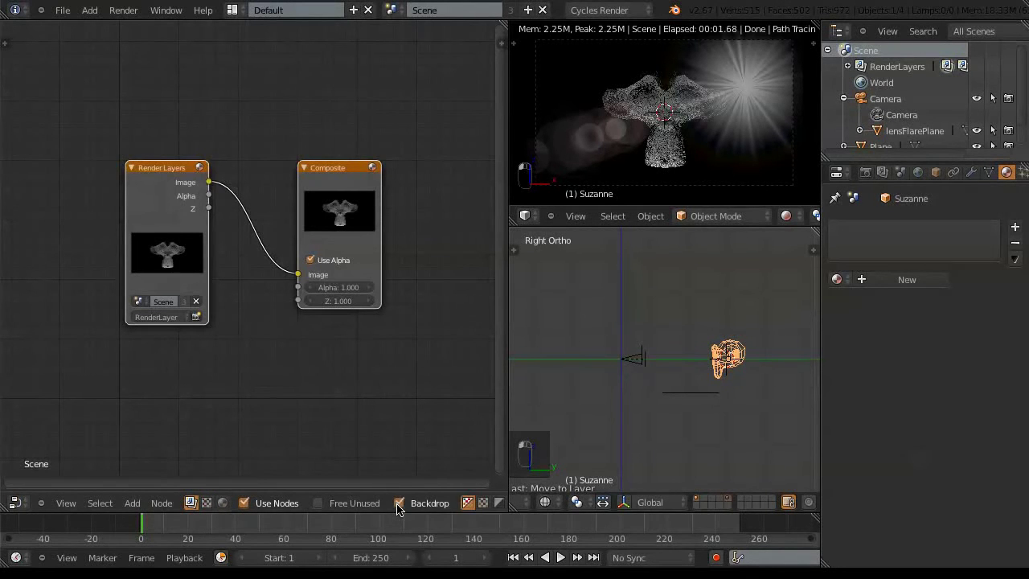
Step: Space the Render Layers and Composite nodes apart, then re-render the frame and close the render window
left_click_drag(328, 170, 369, 144)
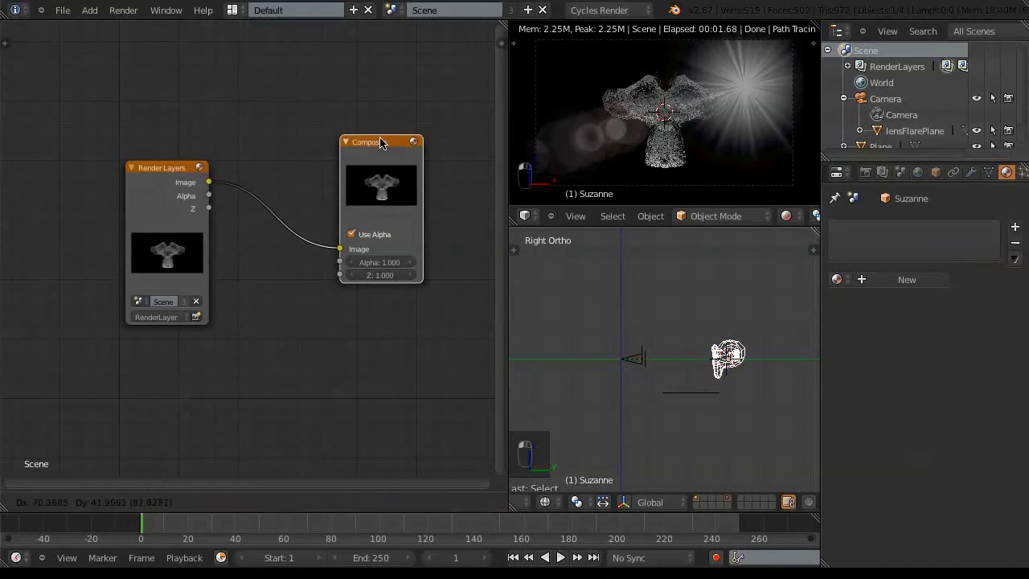
left_click_drag(172, 168, 170, 147)
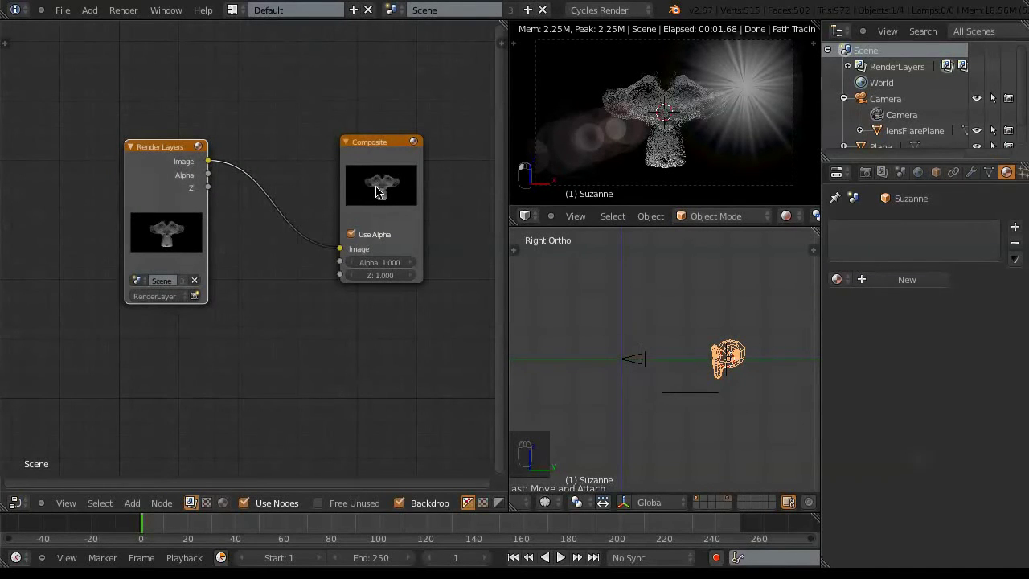
key("F12")
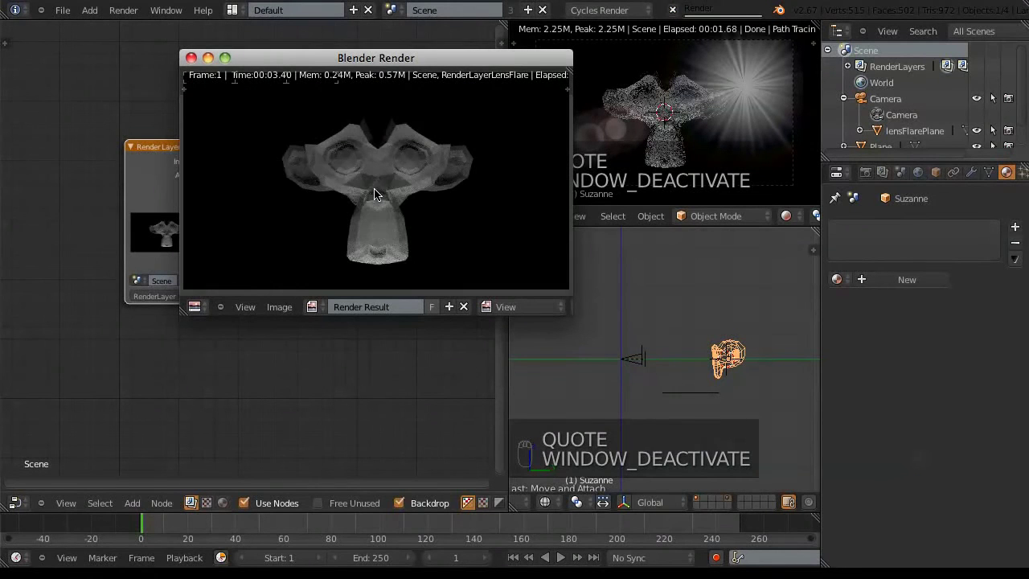
left_click(191, 58)
Step: Add a second Render Layers node directly below the existing one in the compositor
left_click(159, 150)
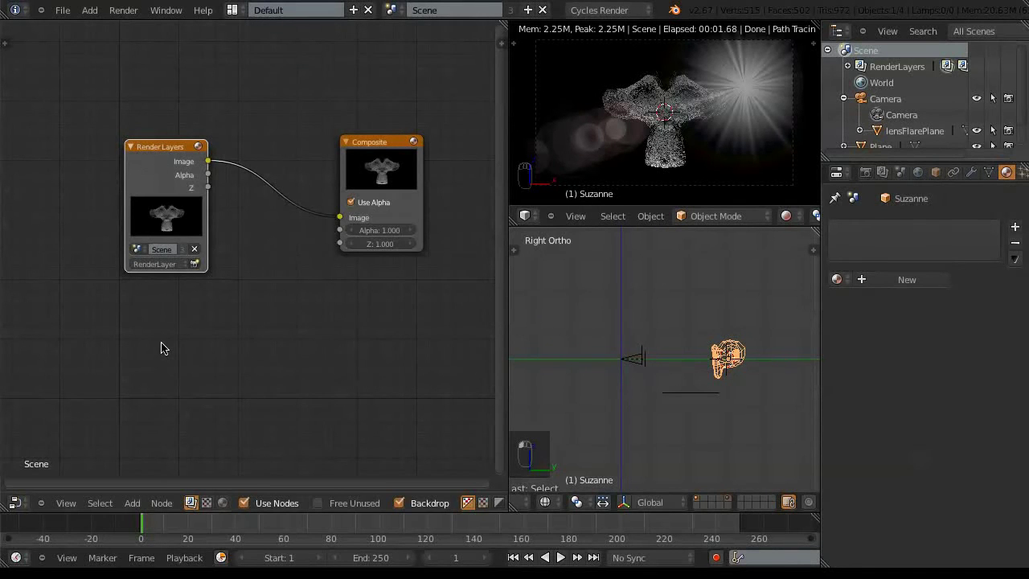
key("shift+a")
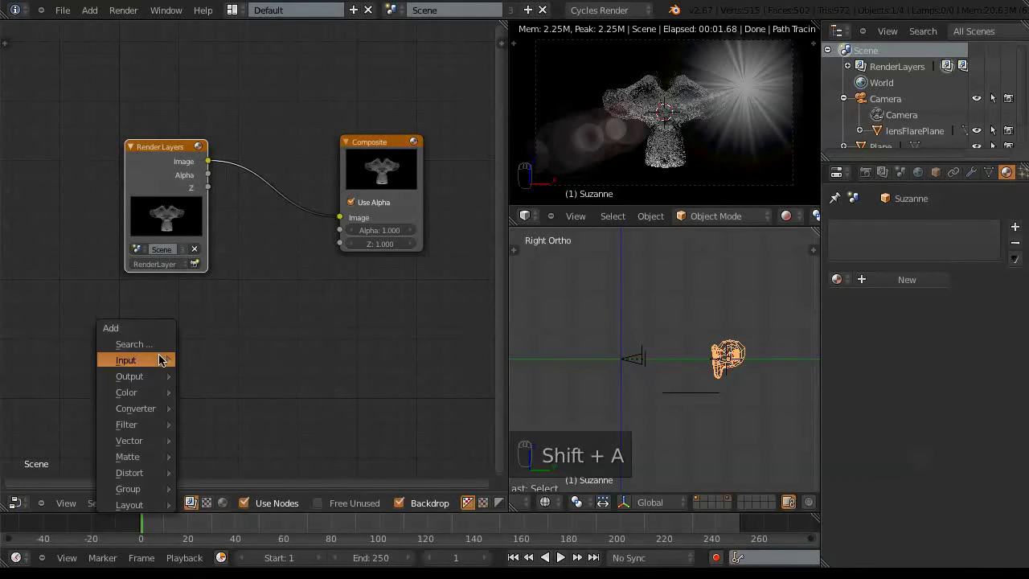
mouse_move(161, 361)
left_click(211, 361)
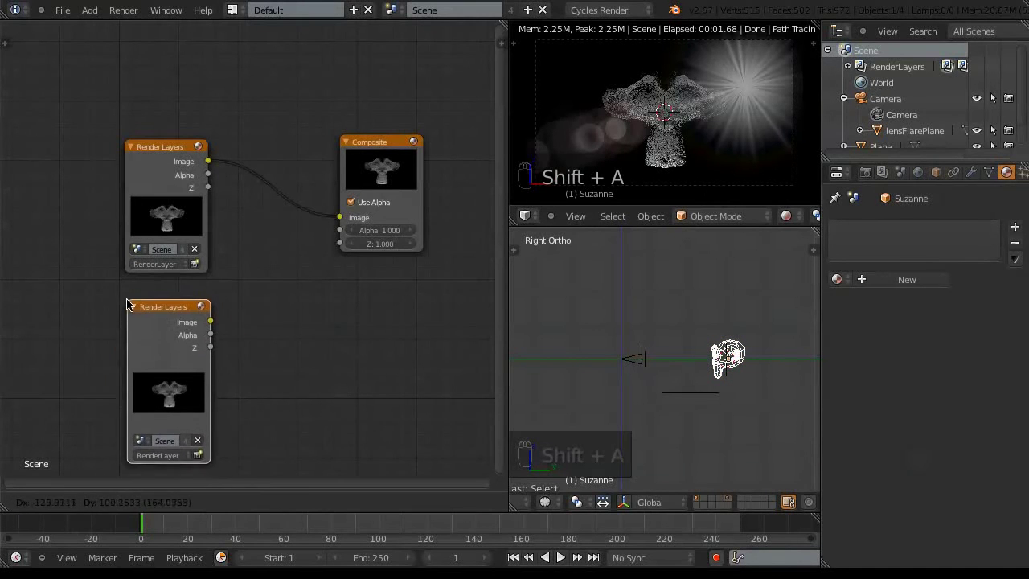
left_click(122, 295)
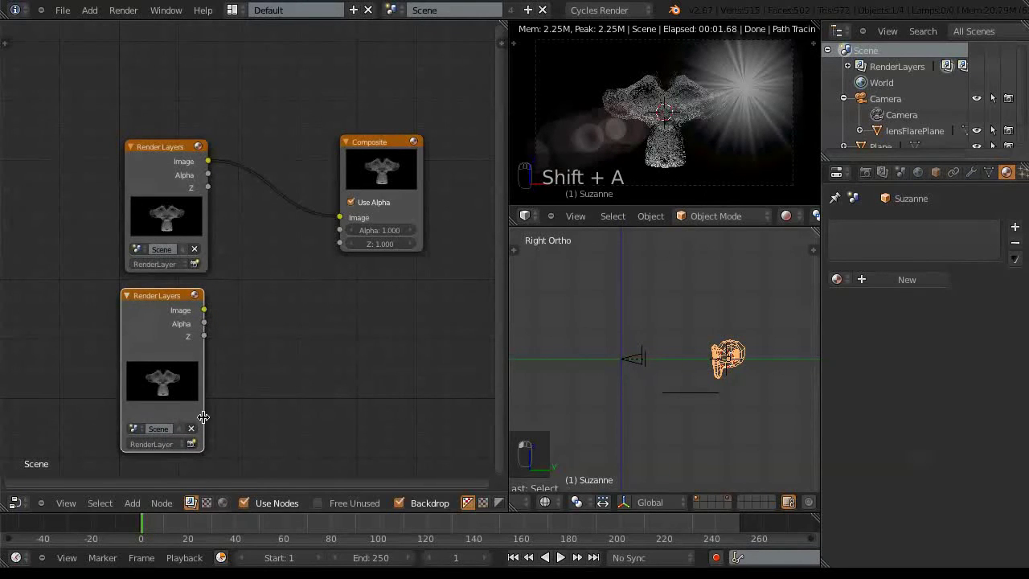
Step: Widen both Render Layers nodes and set the lower one to the RenderLayerLensFlare layer
left_click_drag(204, 417, 237, 417)
left_click_drag(206, 227, 238, 227)
left_click_drag(208, 165, 206, 131)
middle_click_drag(276, 363, 273, 271)
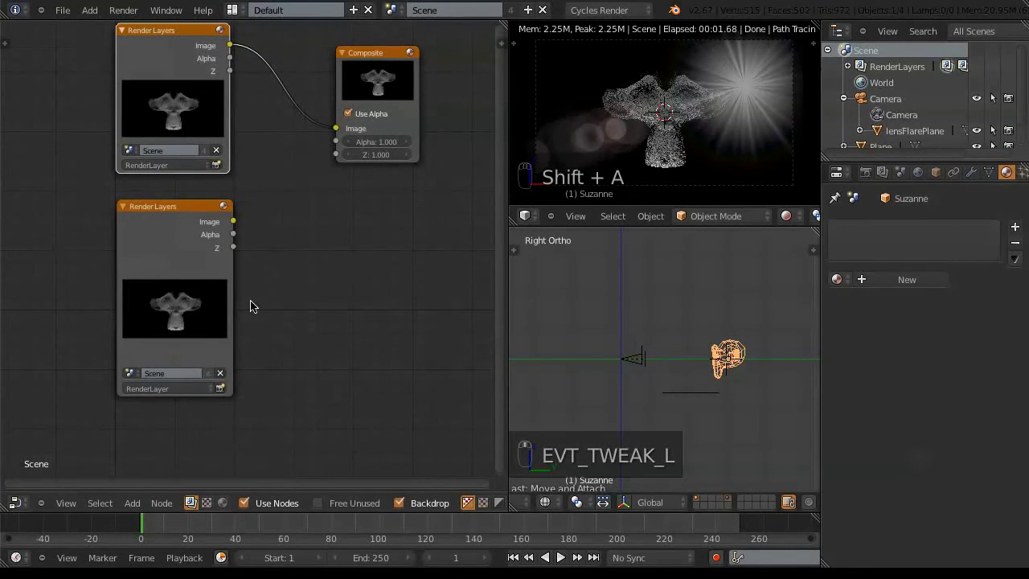
left_click(168, 390)
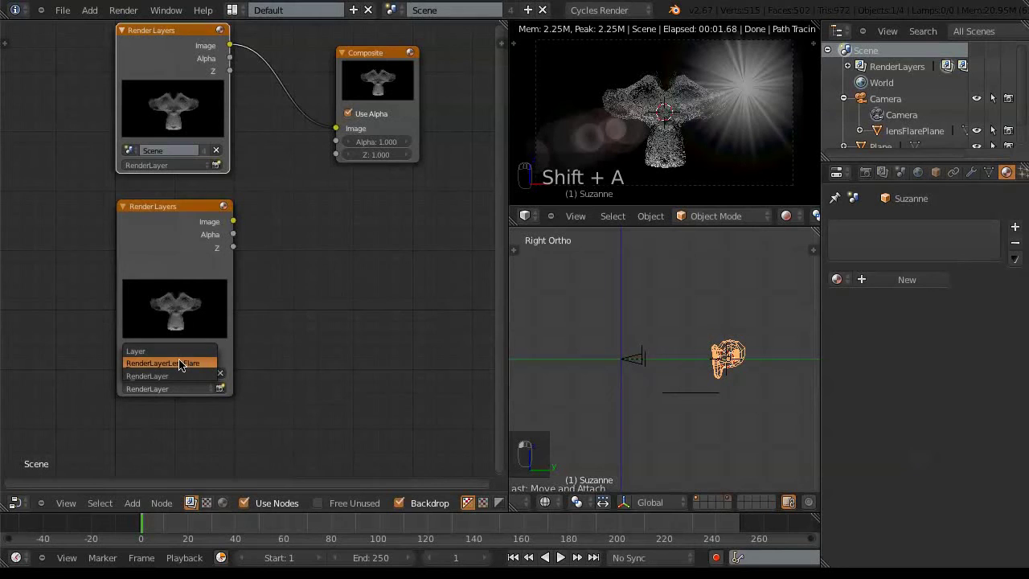
left_click(179, 363)
Step: Move the Composite node farther from the Render Layers nodes and insert a Mix node on the link between them
left_click_drag(385, 61, 452, 37)
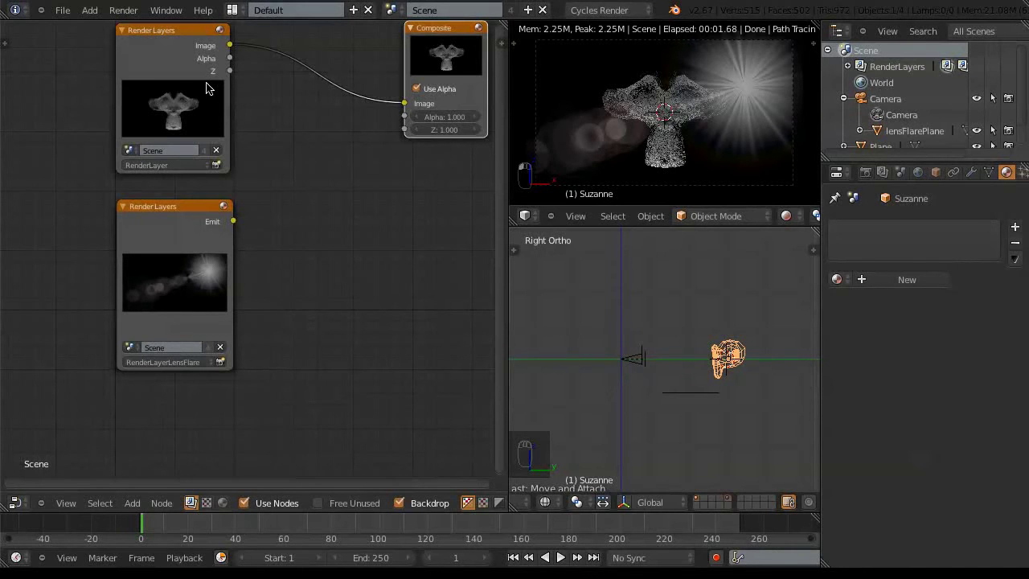
key("shift+a")
mouse_move(231, 168)
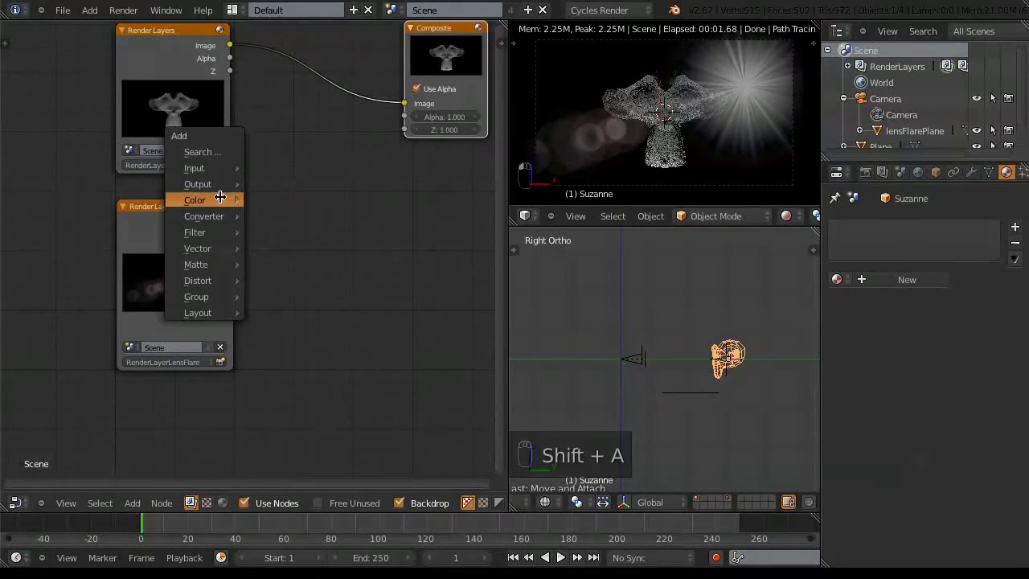
mouse_move(230, 201)
left_click(294, 200)
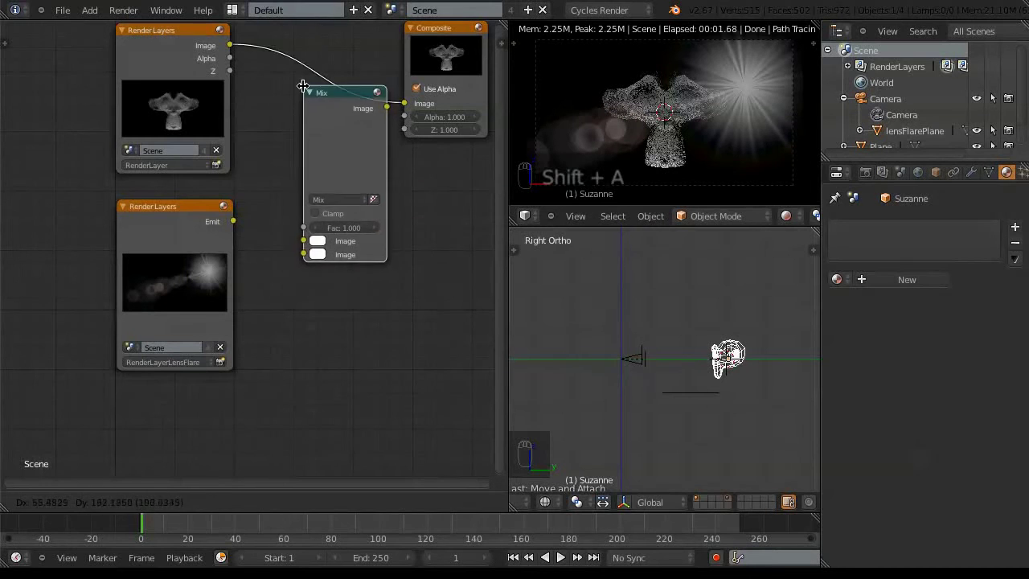
left_click(303, 95)
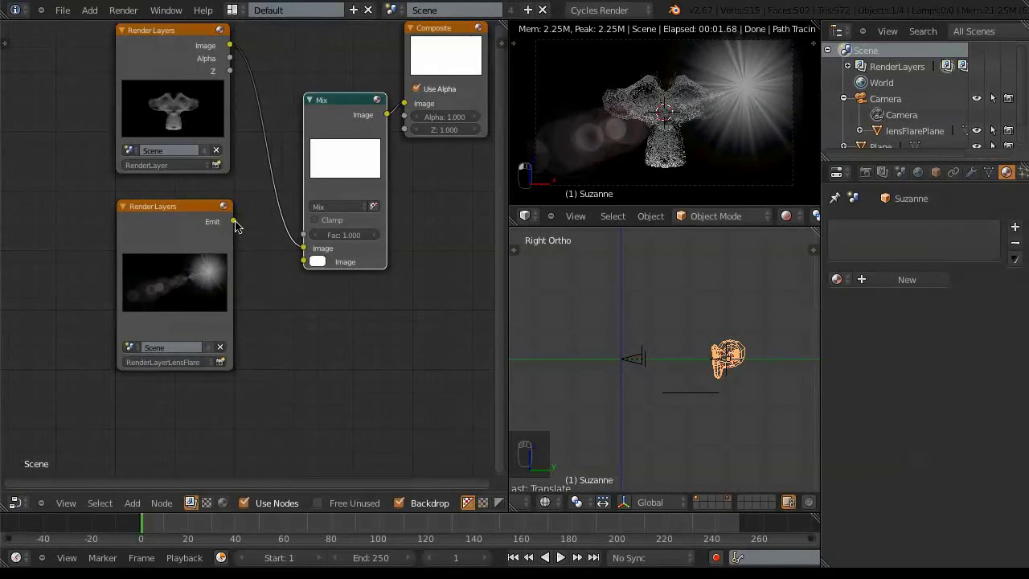
Step: Link the lens flare layer's Emit output to the Mix node's second Image input and set the blend mode to Add
left_click_drag(234, 221, 298, 260)
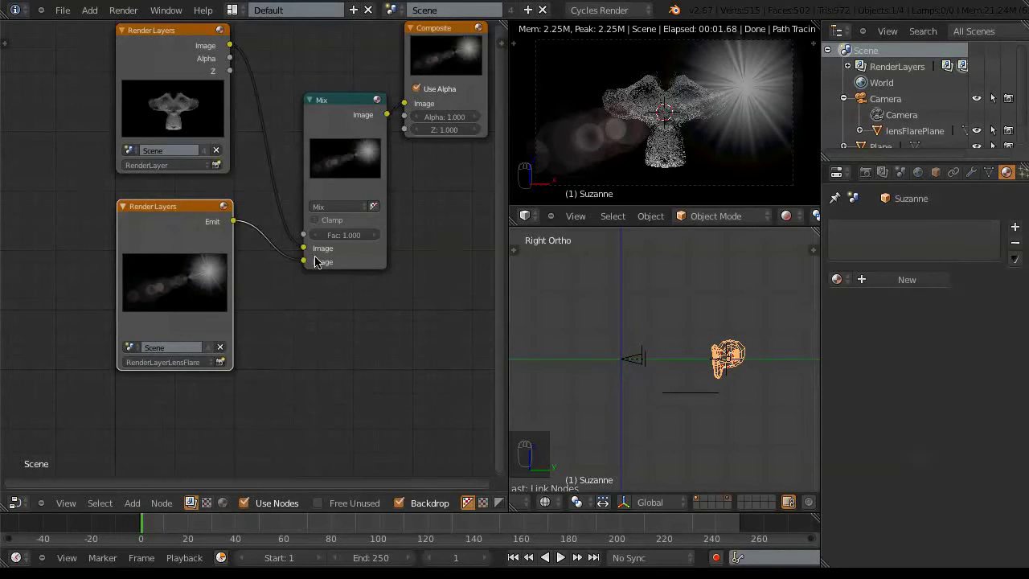
left_click(331, 206)
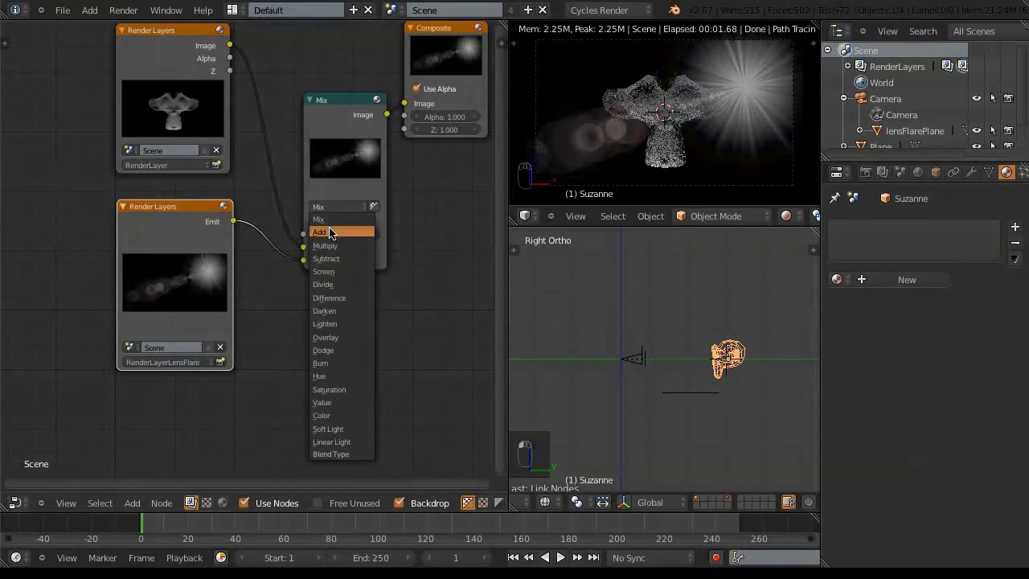
left_click(329, 233)
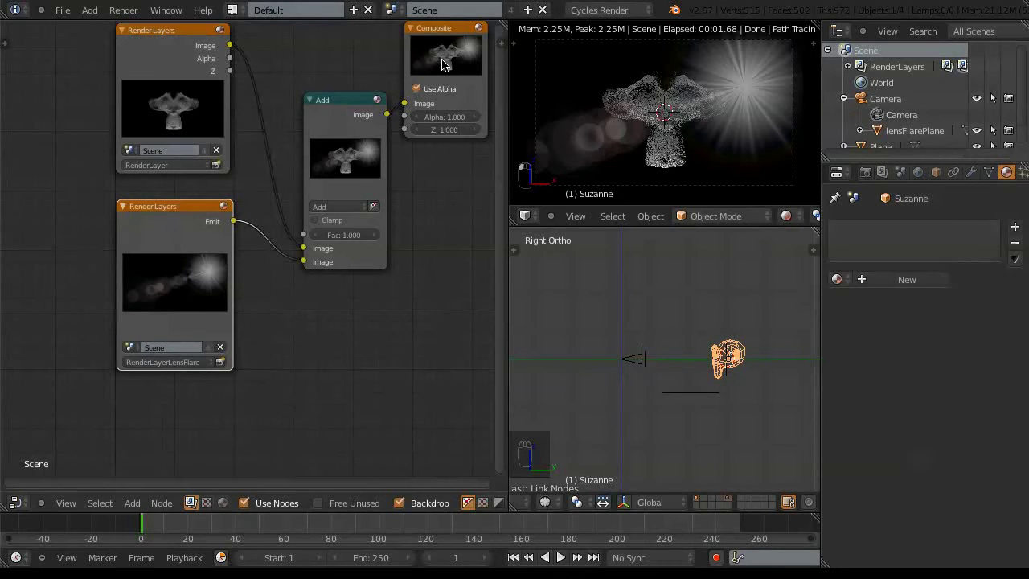
Step: Connect a Viewer node to the Add node and move the Render Layers and Add nodes aside to uncover the backdrop
left_click(349, 121, "ctrl+shift")
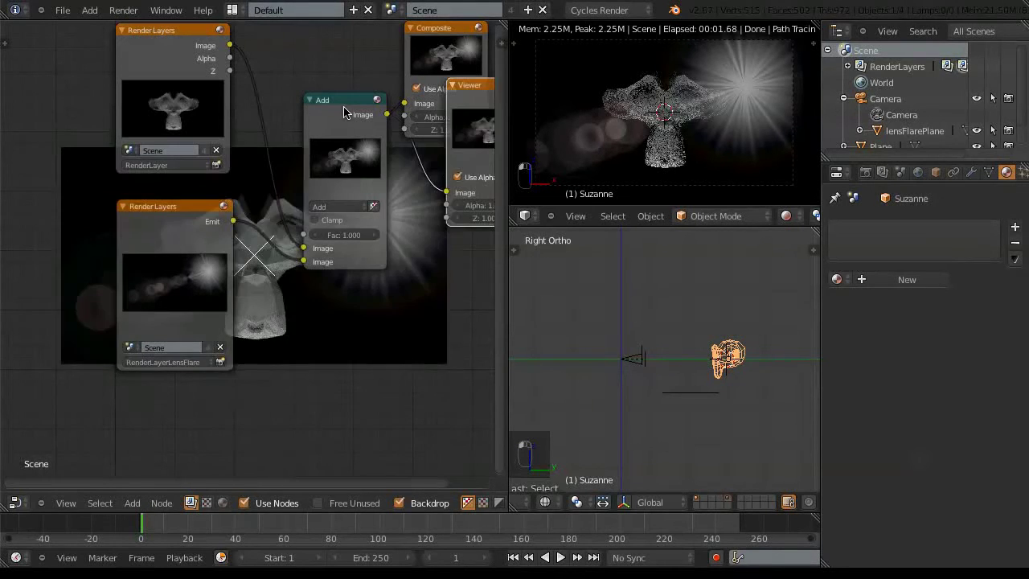
left_click_drag(150, 41, 23, 56)
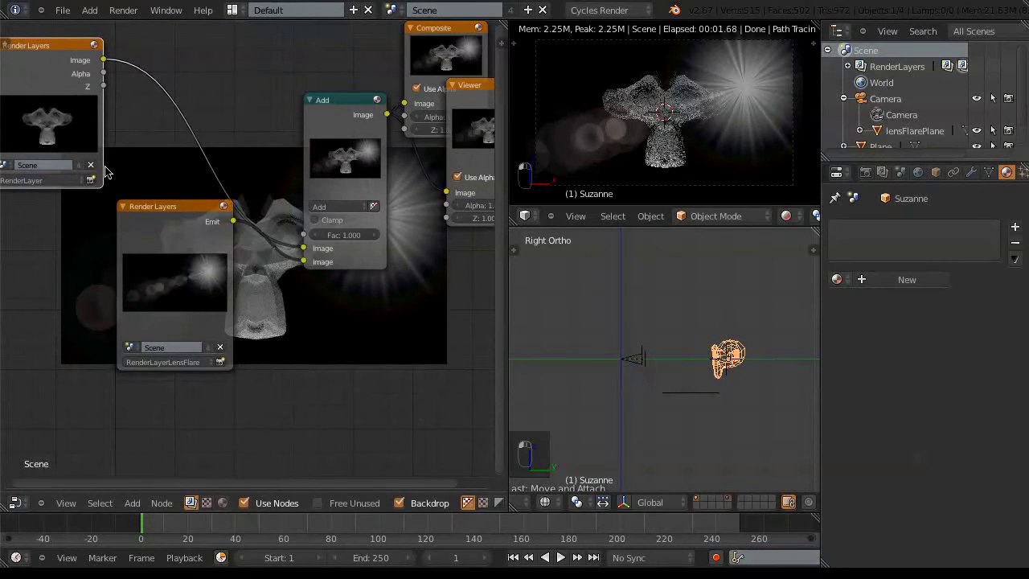
left_click_drag(156, 211, 21, 291)
left_click_drag(346, 97, 301, 32)
Step: Preview the lens flare layer, the monkey head layer and the combined Add result in turn on the backdrop
left_click(58, 291, "ctrl+shift")
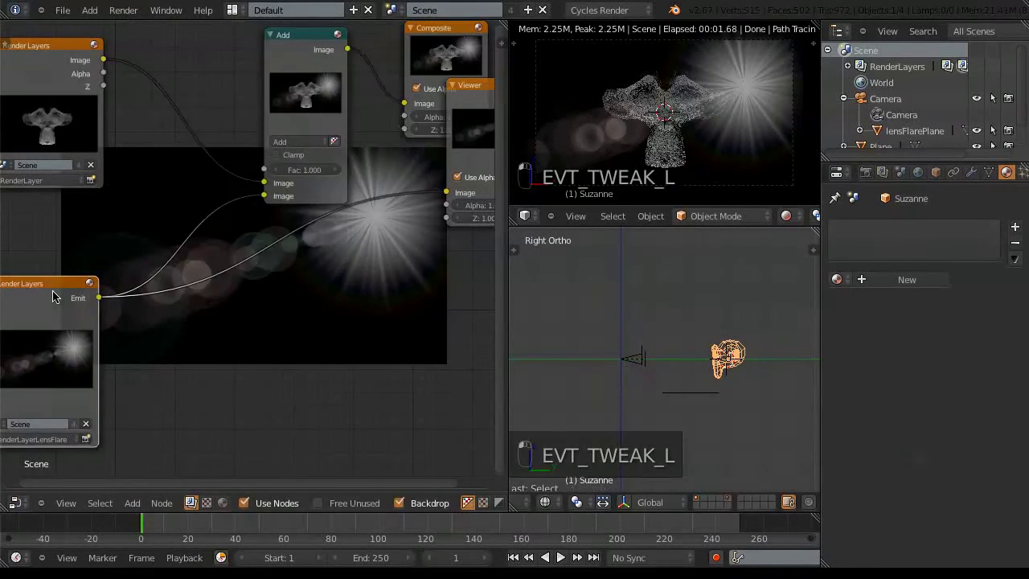
left_click(52, 45, "ctrl+shift")
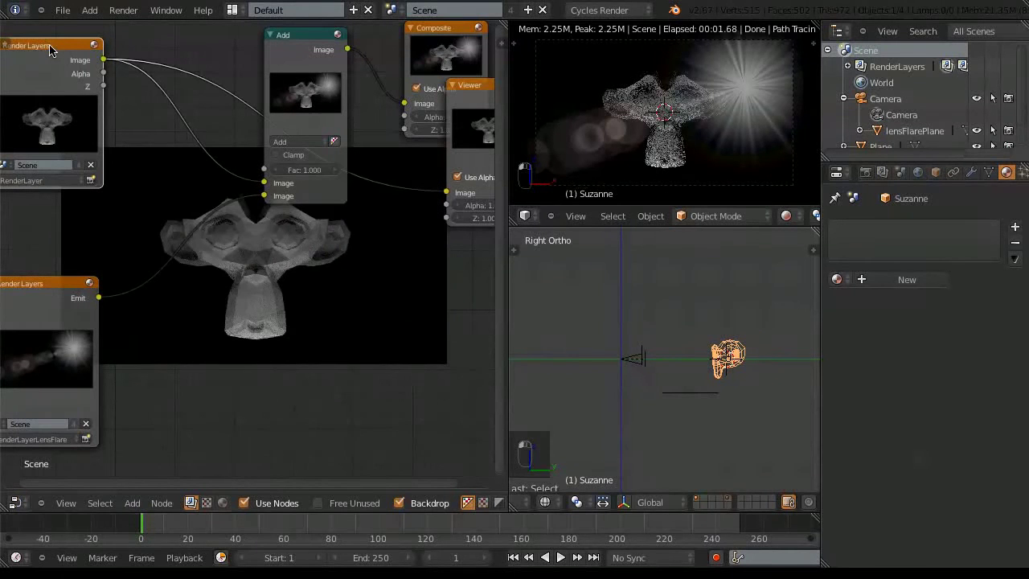
left_click(299, 40, "ctrl+shift")
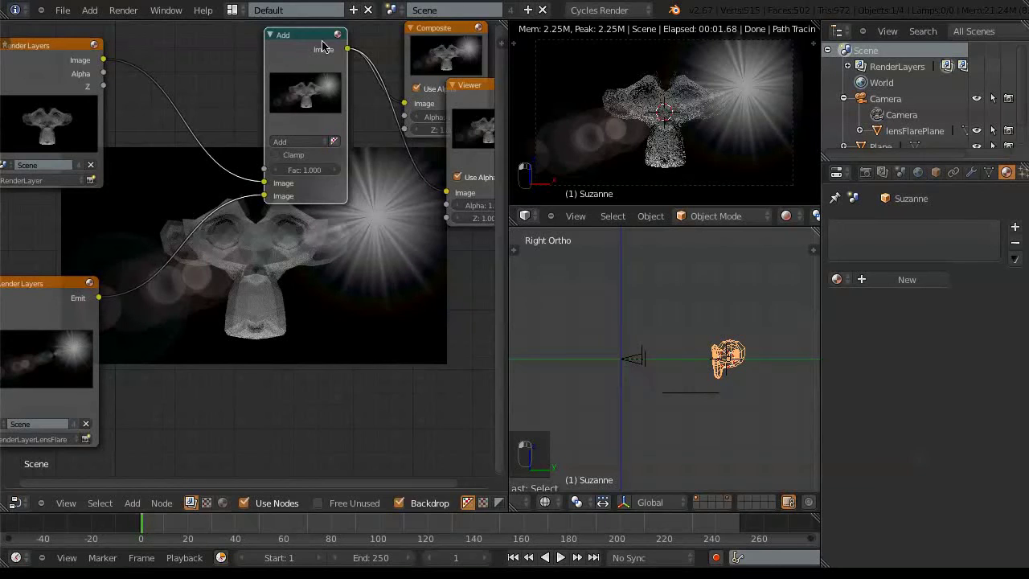
Step: Move the Add node closer to the Composite node and place the Viewer node below the Composite node
left_click_drag(321, 39, 362, 31)
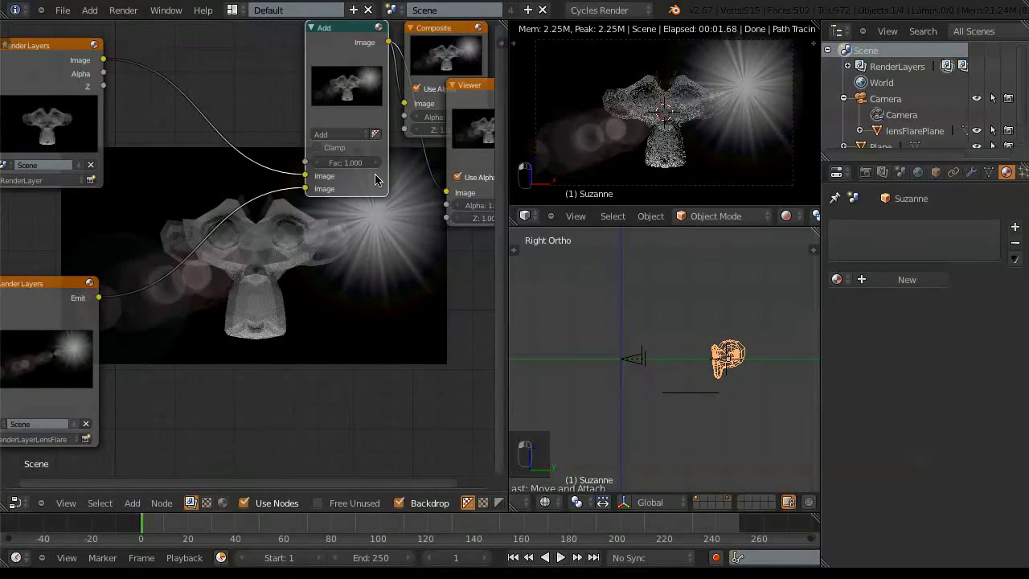
left_click(453, 85)
left_click_drag(467, 89, 478, 207)
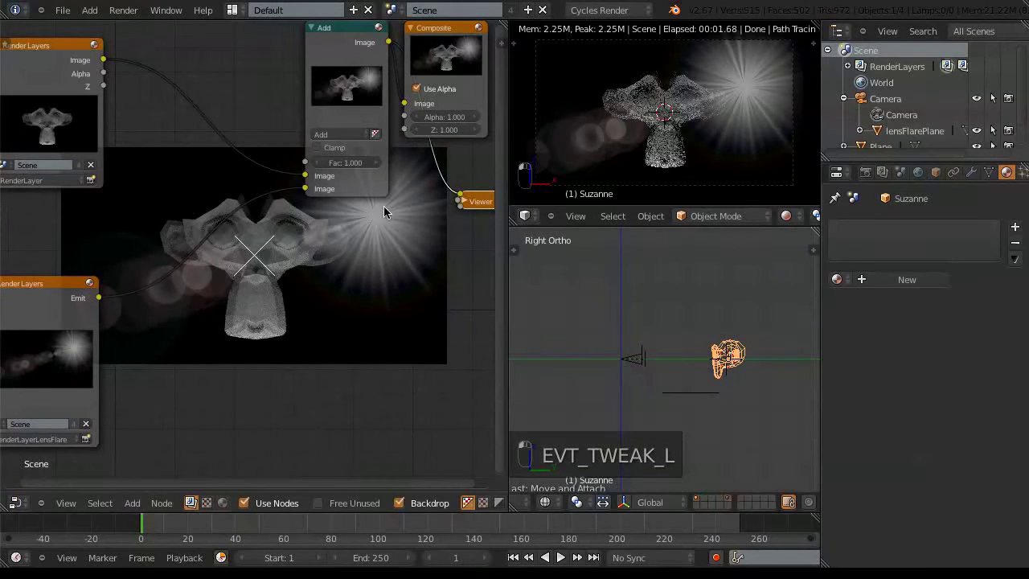
Step: Render the composited frame to check the flare over the monkey head and save the file
key("F12")
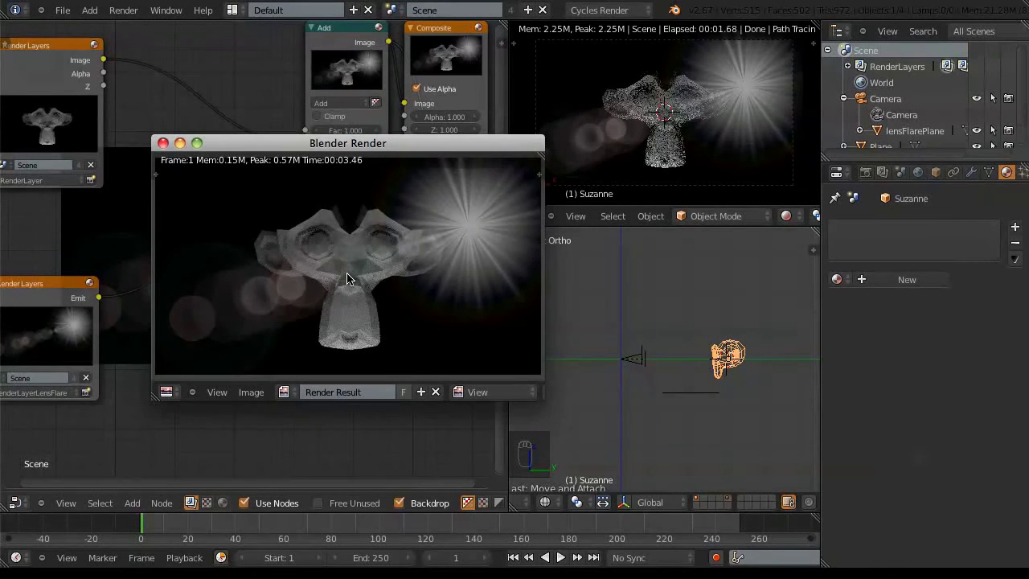
left_click(164, 144)
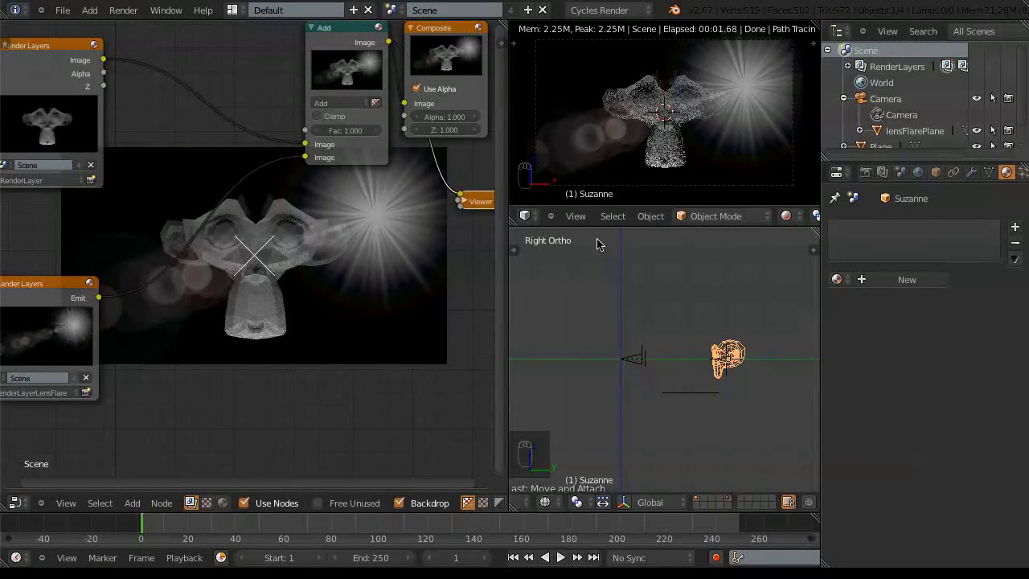
key("ctrl+s")
left_click(483, 282)
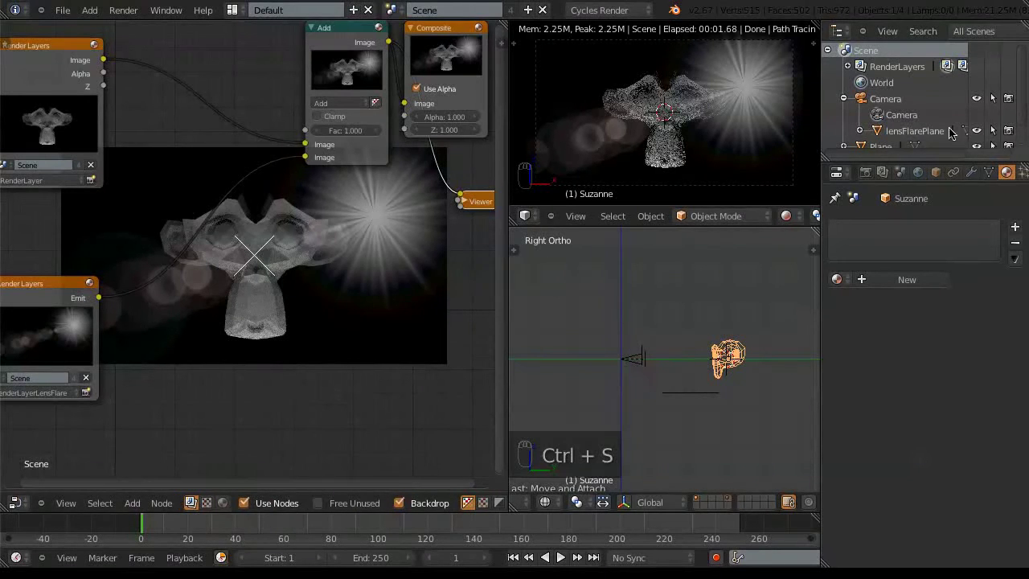
Step: Select lensFlarePlane and display the inputs of its material's Script node
left_click(917, 131)
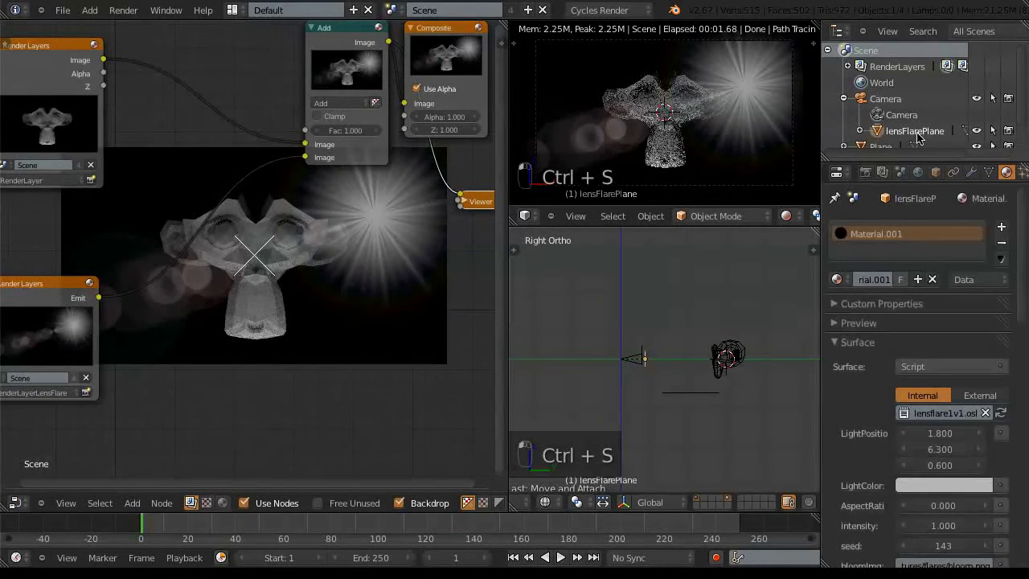
left_click(222, 508)
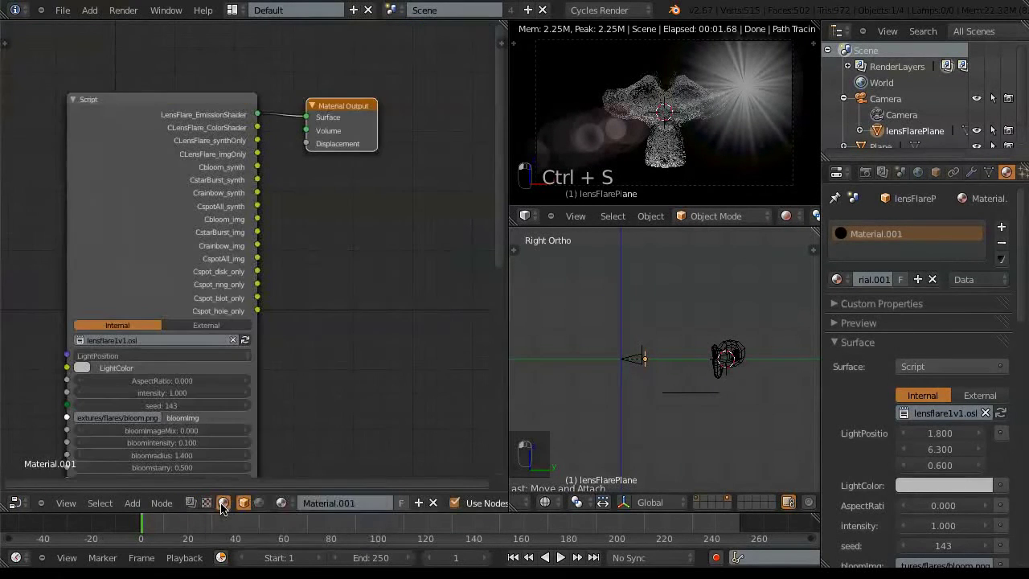
left_click_drag(503, 147, 488, 221)
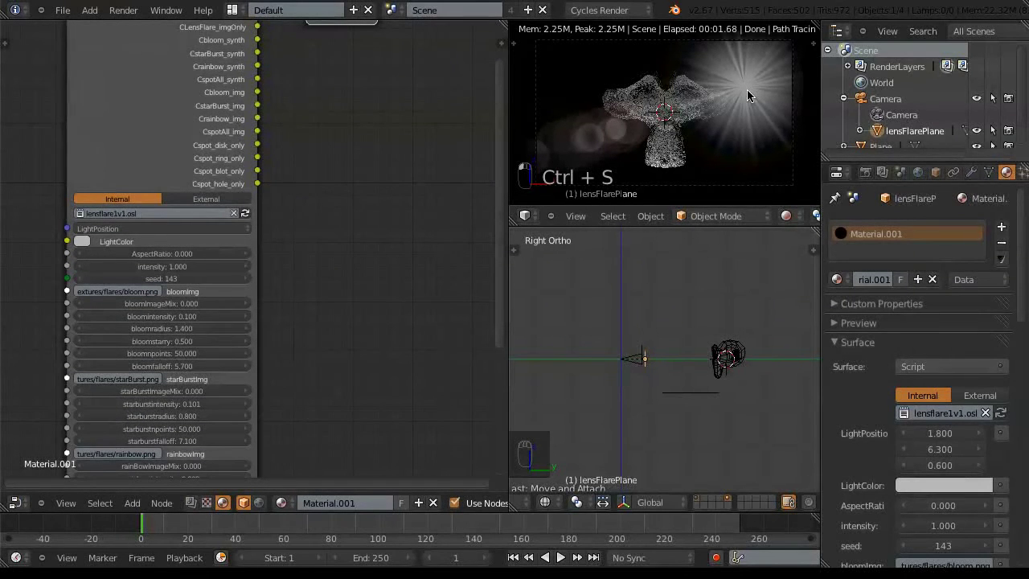
Step: Try raising the first LightPosition value of the lens flare Script node to 2.2
left_click(112, 234)
left_click(144, 245)
left_click(145, 245)
left_click(145, 245)
left_click(145, 244)
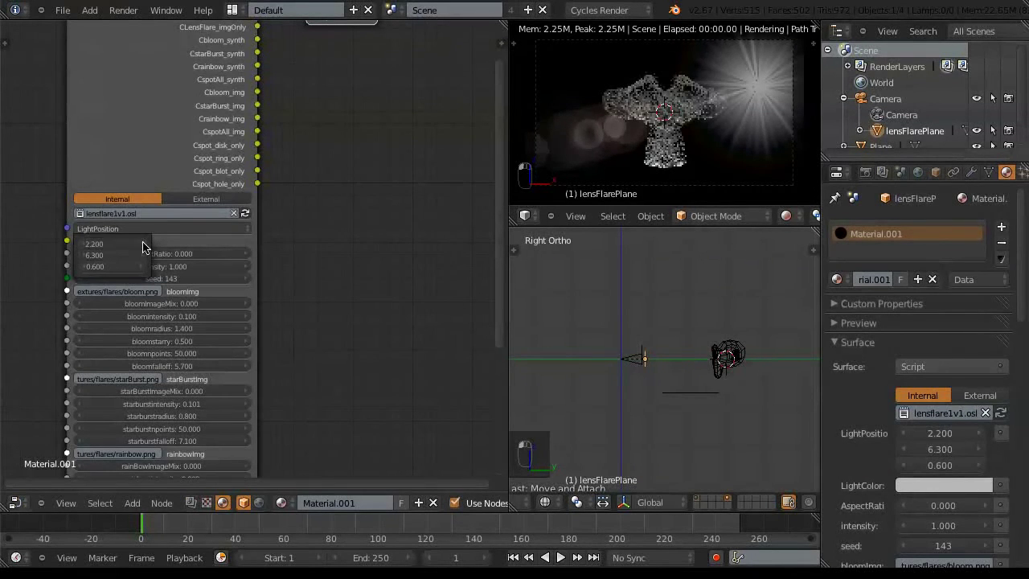
left_click(86, 244)
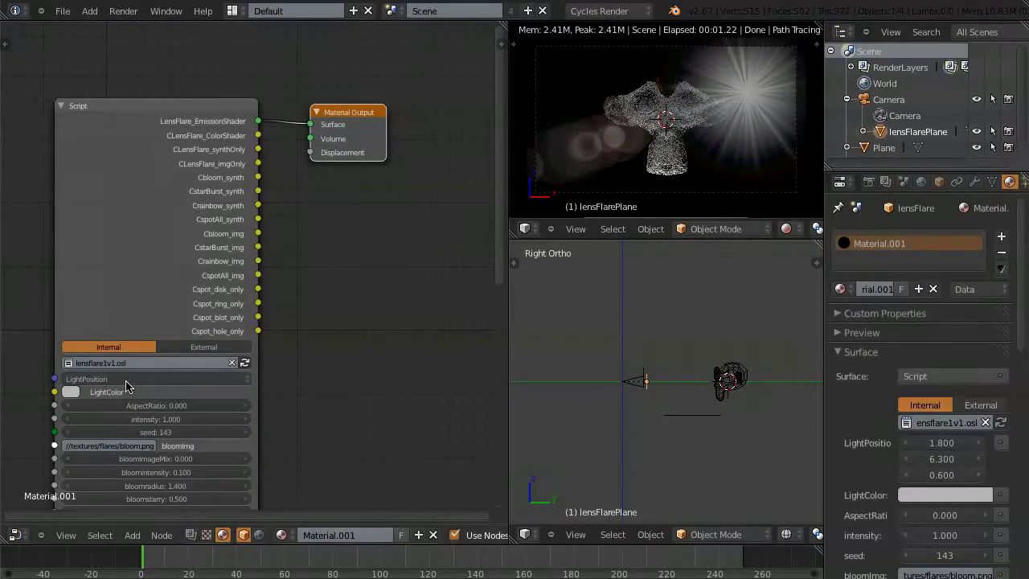
left_click(96, 381)
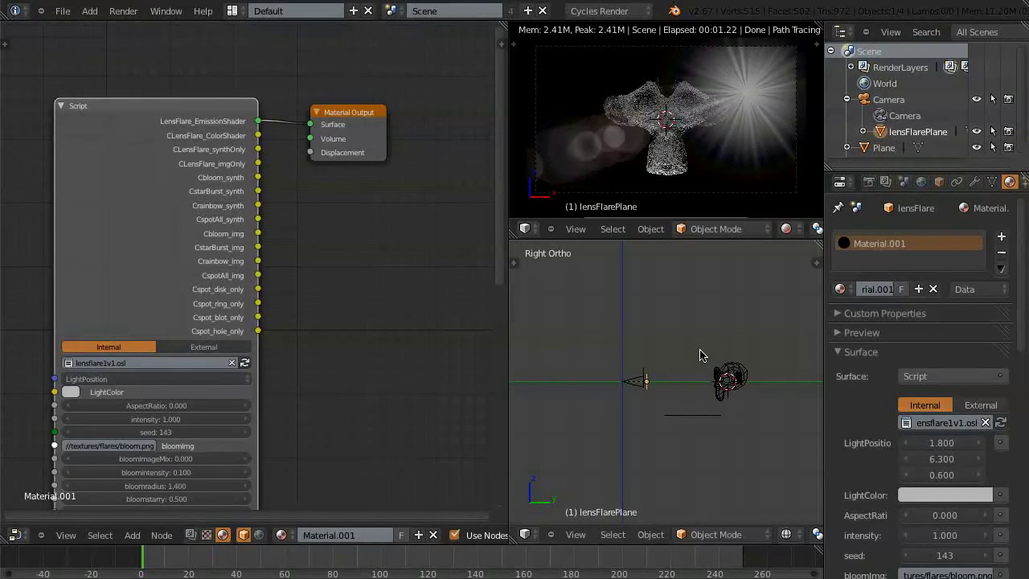
Step: Switch the 3D view to top view and start the Screencast Keys display
key("KP_7")
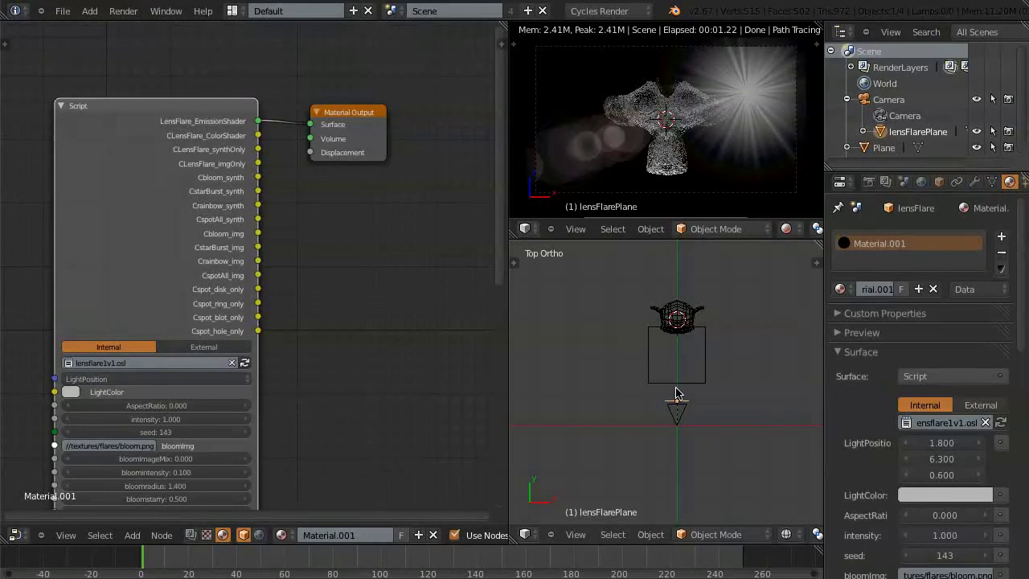
key("n")
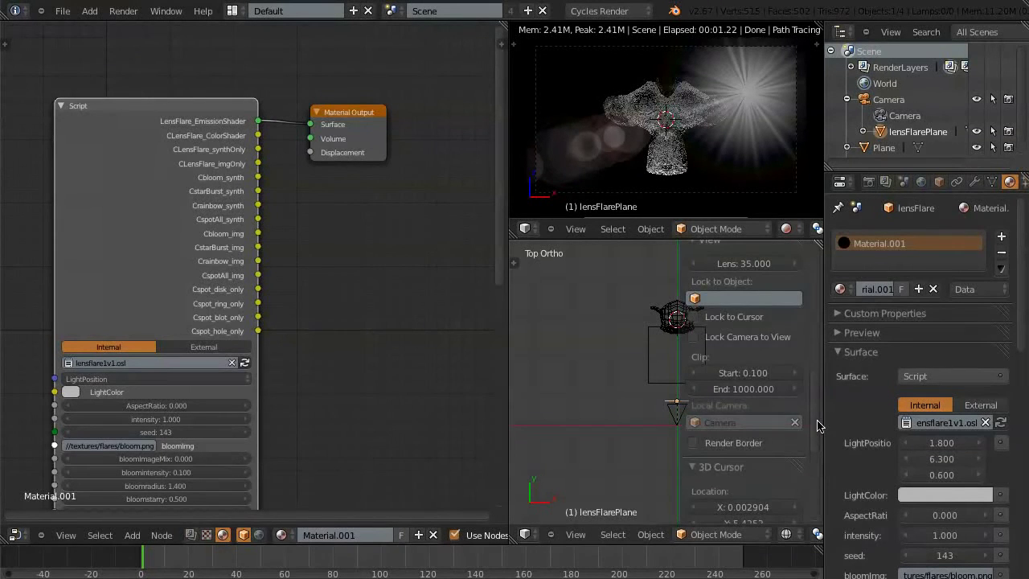
left_click_drag(818, 426, 817, 506)
left_click(708, 510)
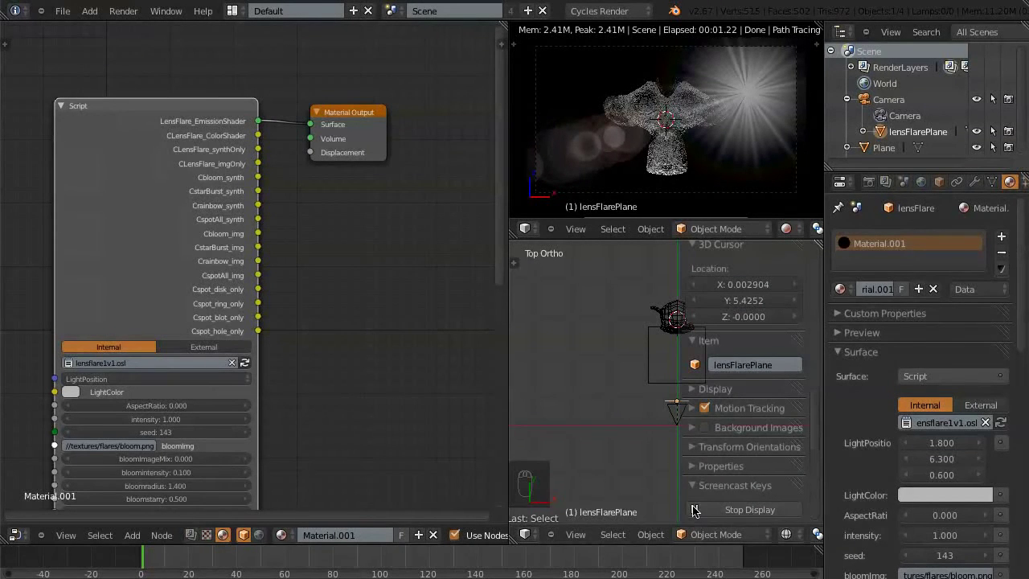
key("n")
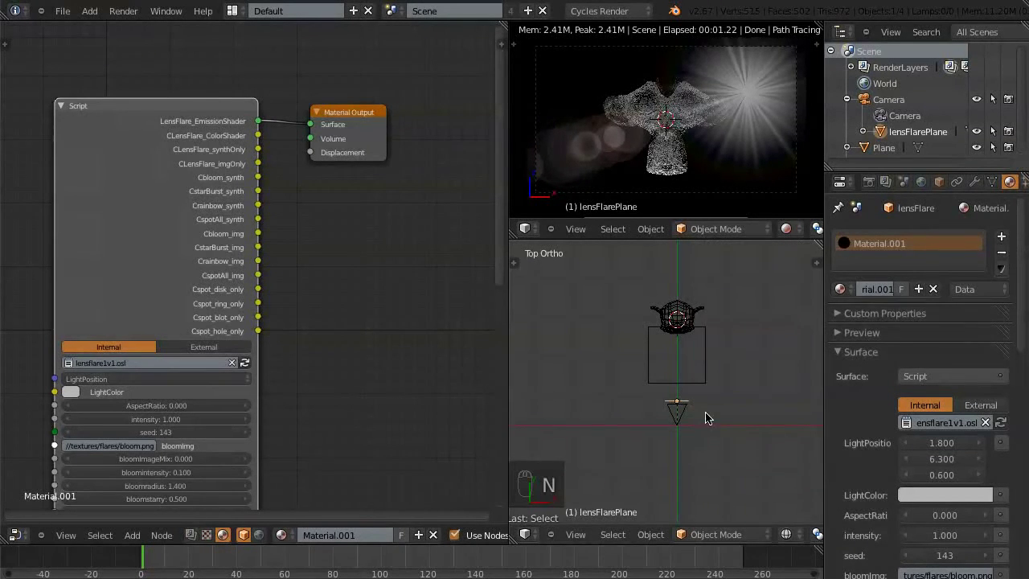
Step: Add a Plain Axes empty in top view and move it behind the monkey head by about 2.34 in X and 2.18 in Y
key("KP_7")
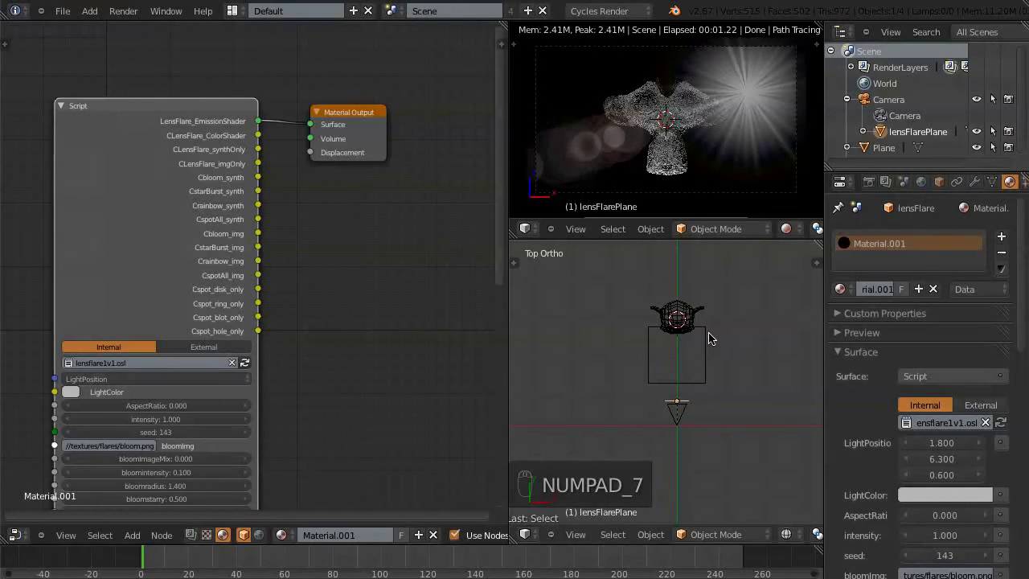
key("shift+a")
mouse_move(711, 338)
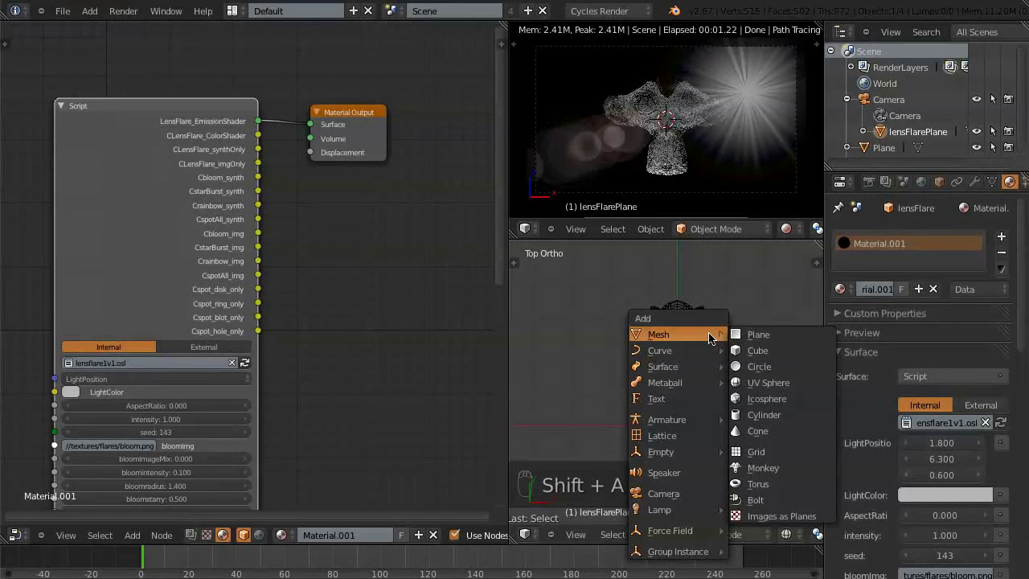
mouse_move(673, 387)
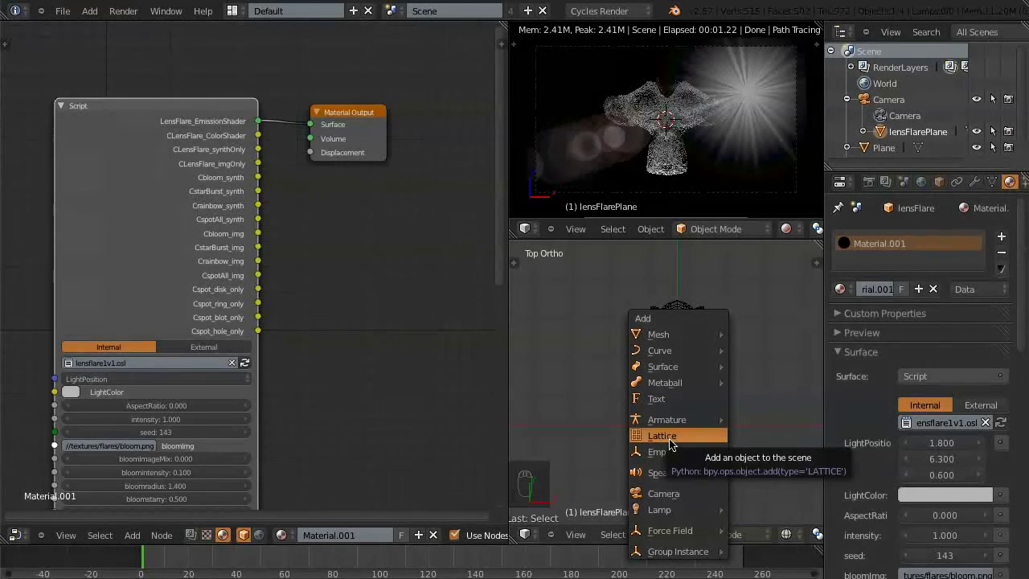
mouse_move(670, 454)
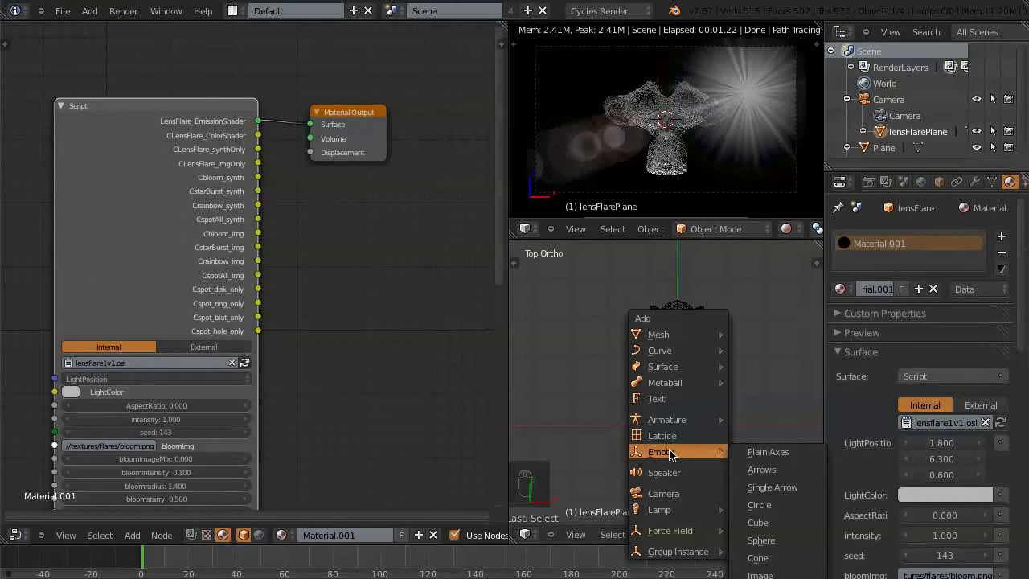
left_click(768, 452)
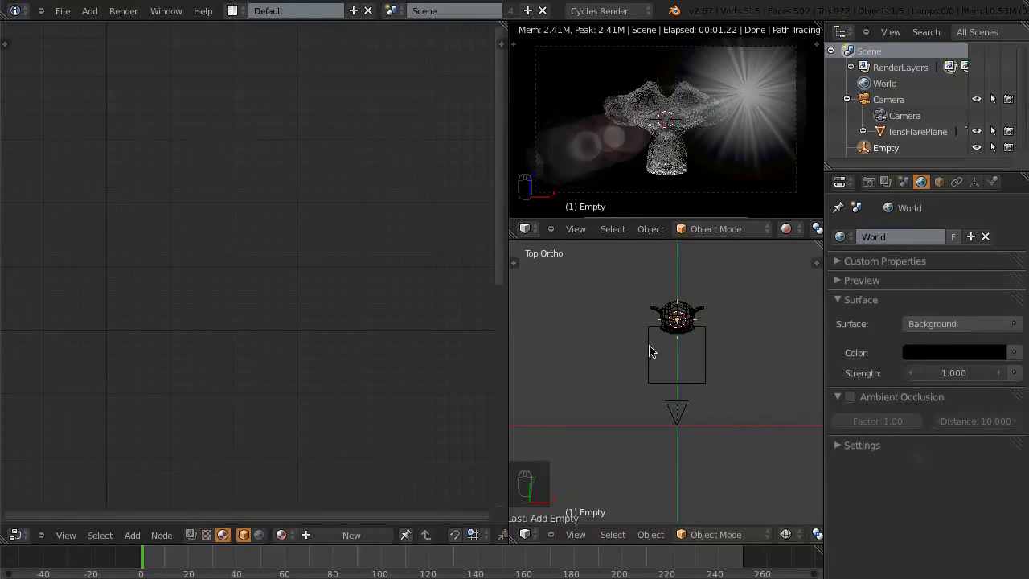
key("g")
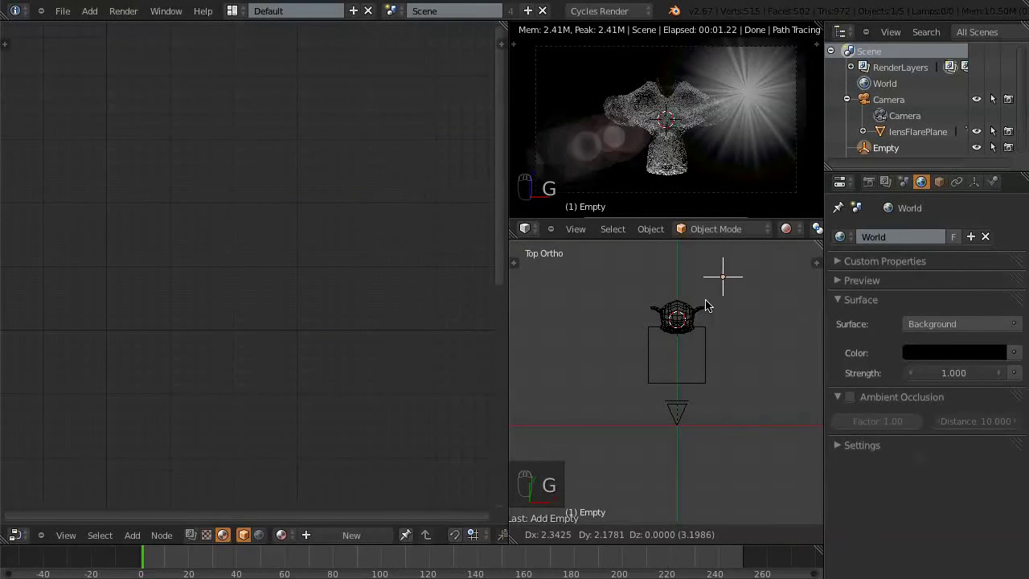
left_click(705, 305)
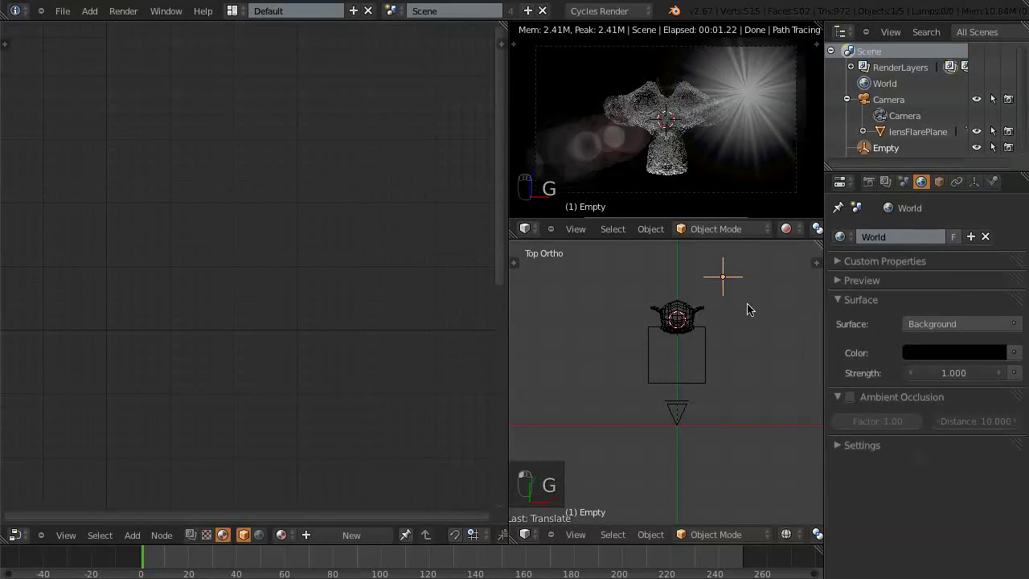
Step: Set the empty's display size to 2
left_click(976, 183)
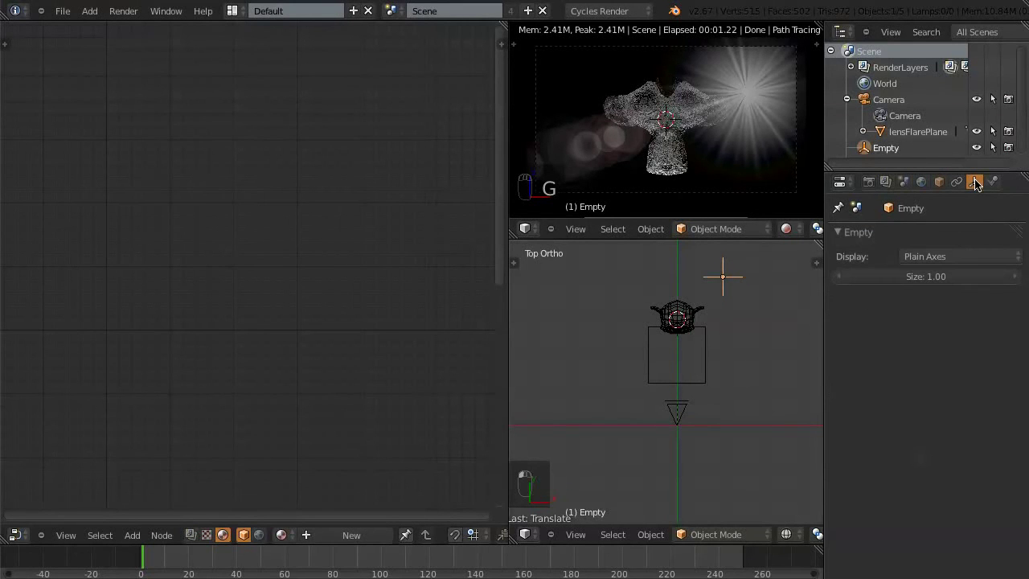
left_click(936, 276)
type("2")
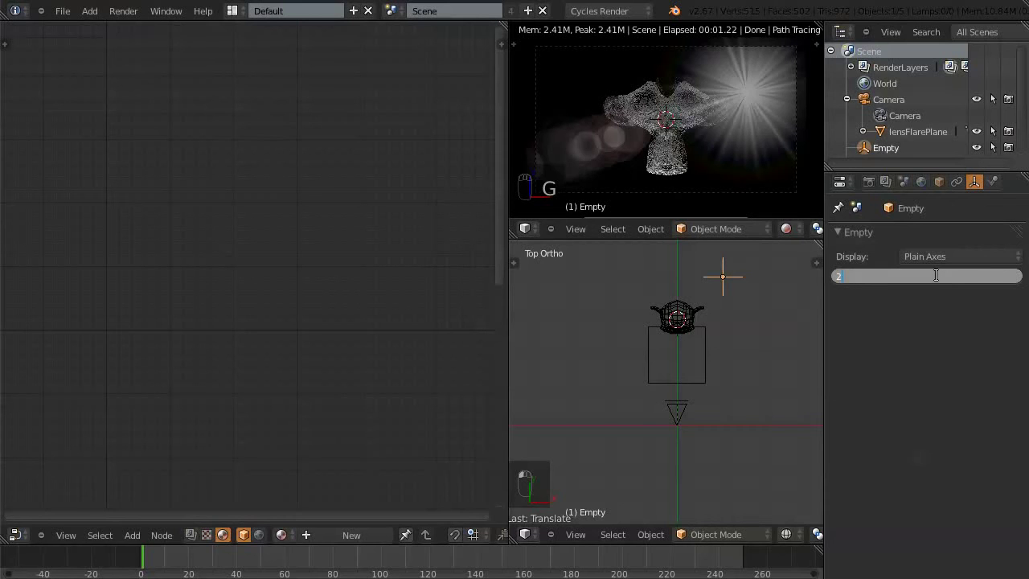
key("Return")
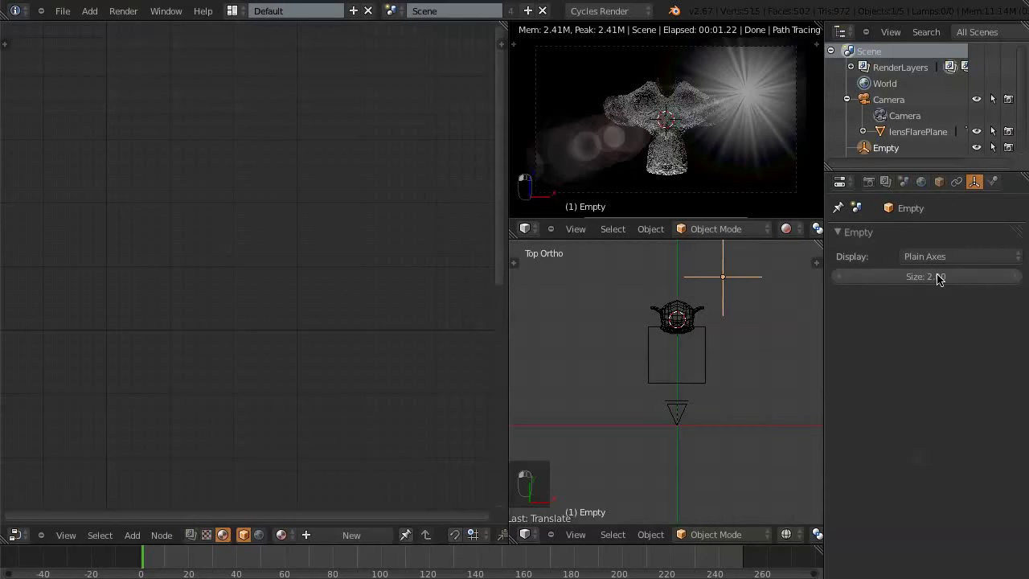
Step: Rename the empty to lightPositionEmpty and show its name in the 3D view
left_click(939, 183)
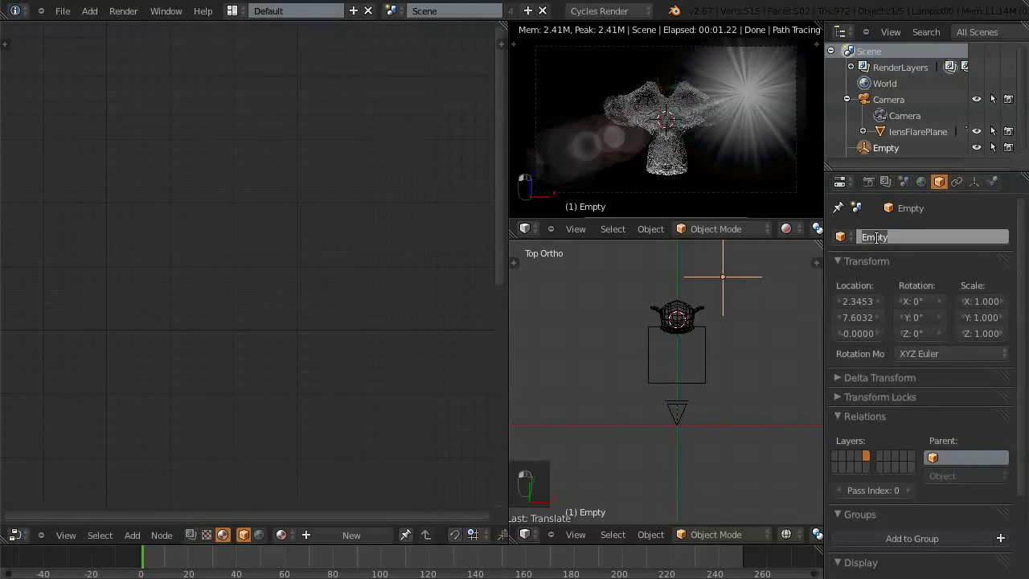
type("lightPosition")
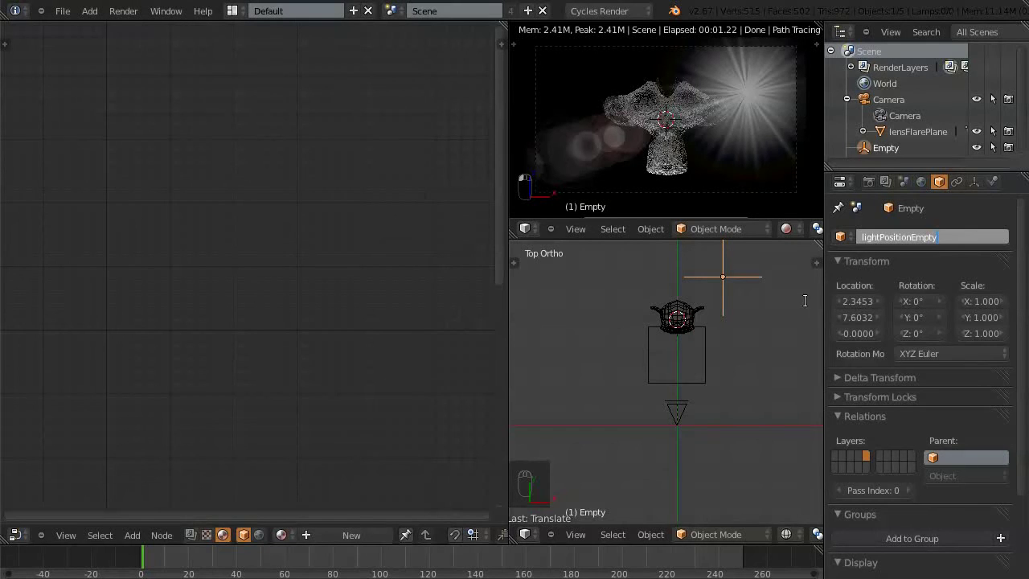
key("Return")
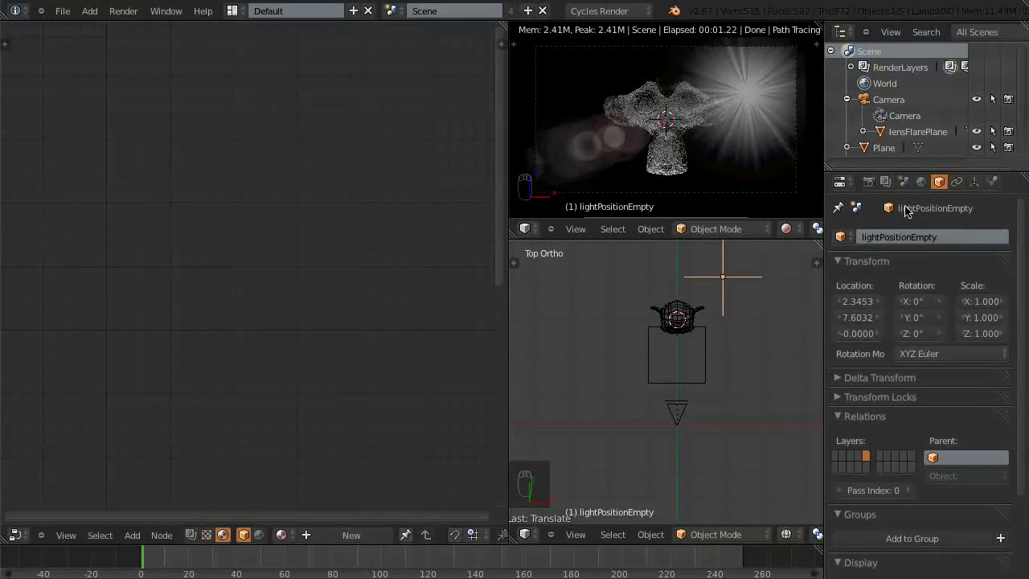
left_click(840, 418)
left_click(853, 530)
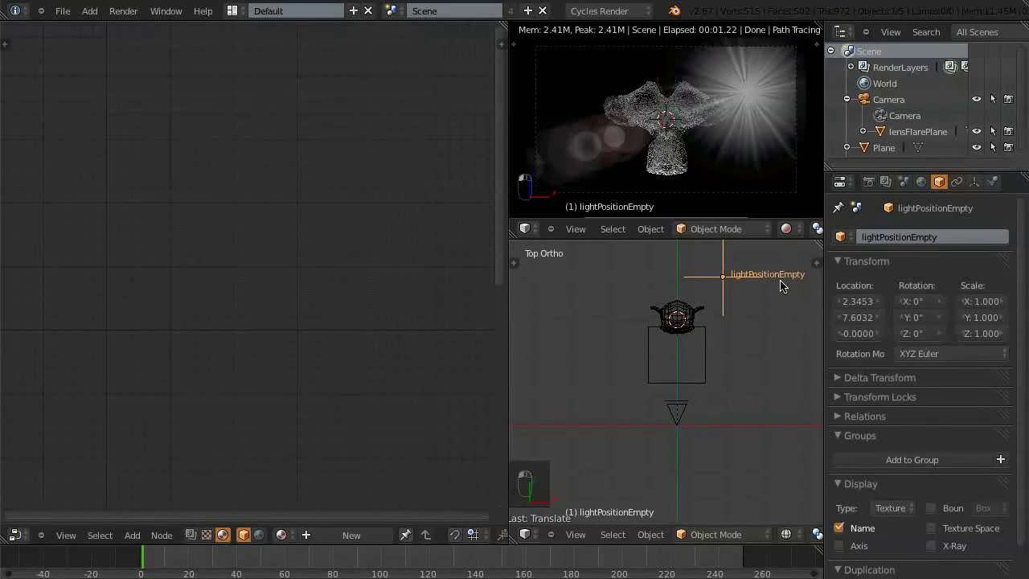
Step: Rename the emission plane to lowLight and save the file
scroll(1023, 140, "down", 2)
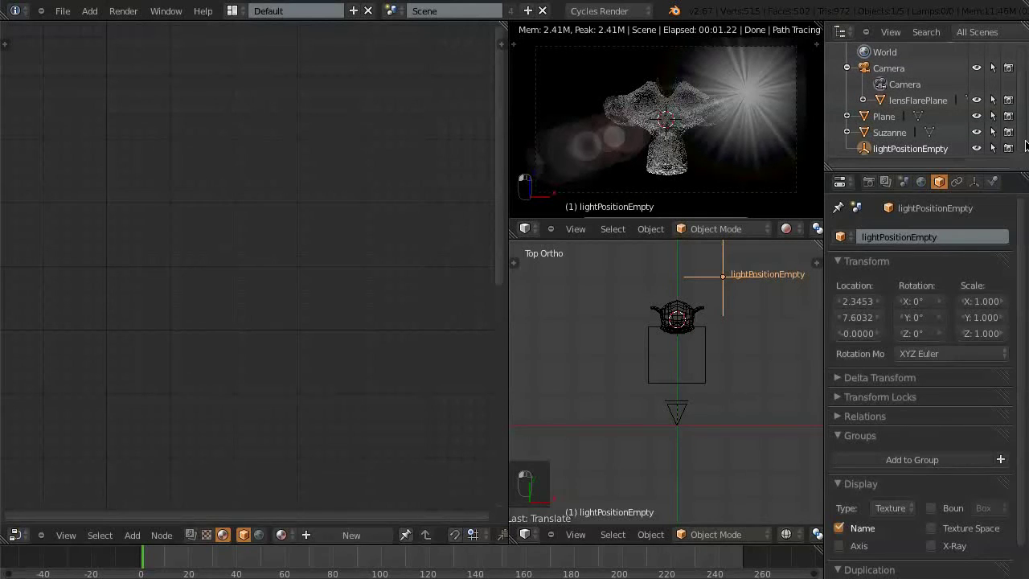
left_click(885, 117)
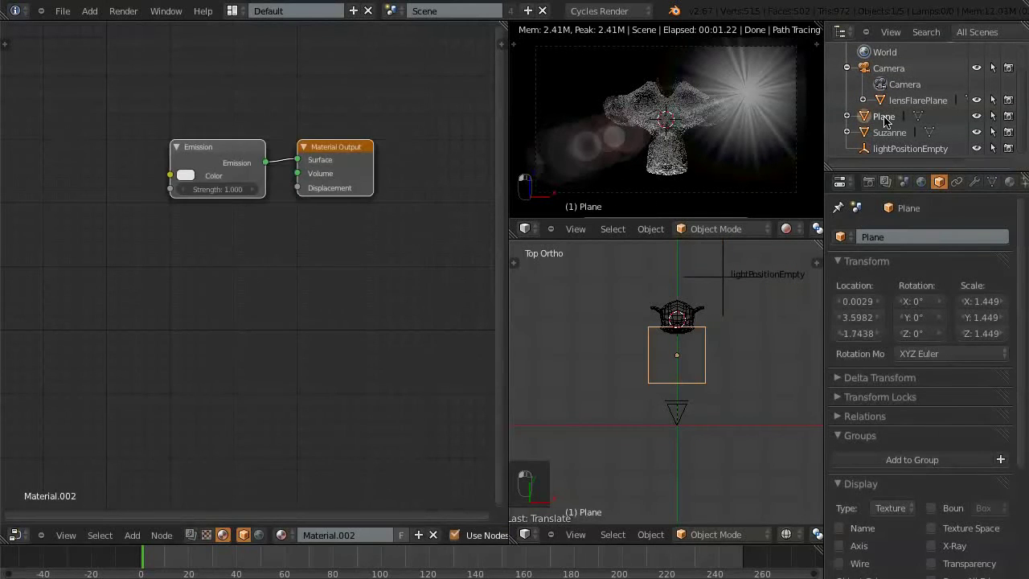
double_click(883, 118)
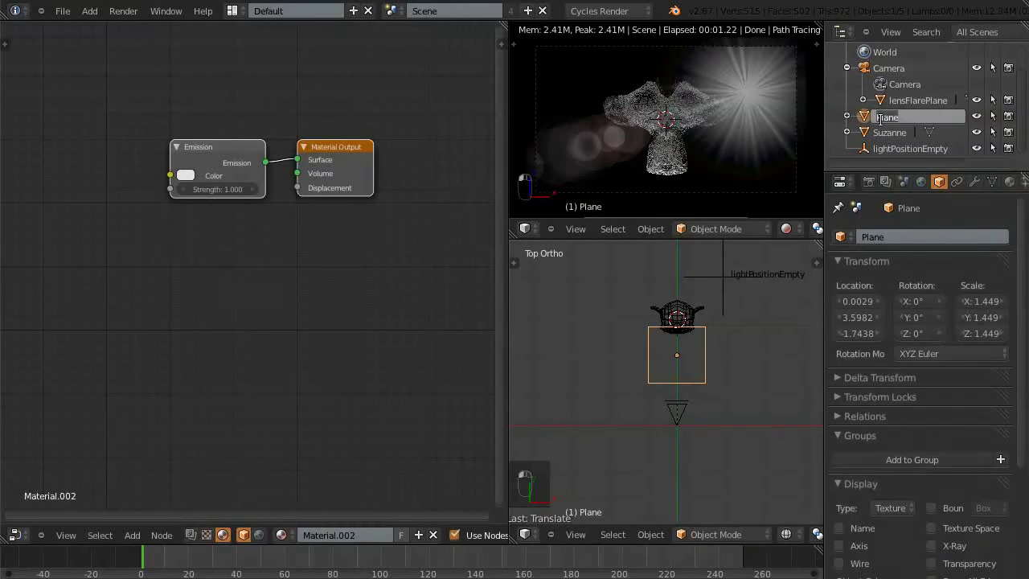
key("BackSpace")
key("Return")
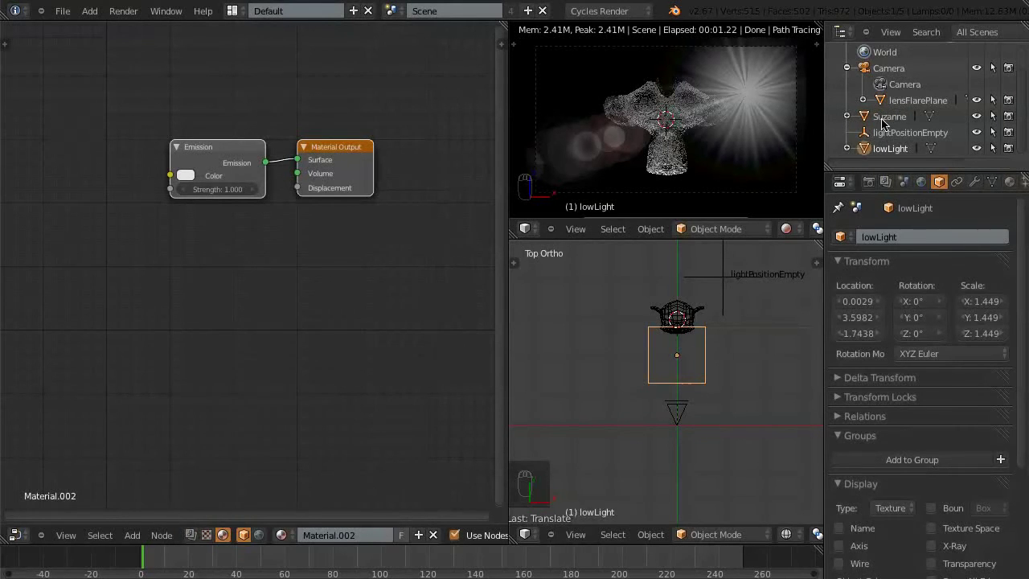
key("ctrl+s")
left_click(434, 247)
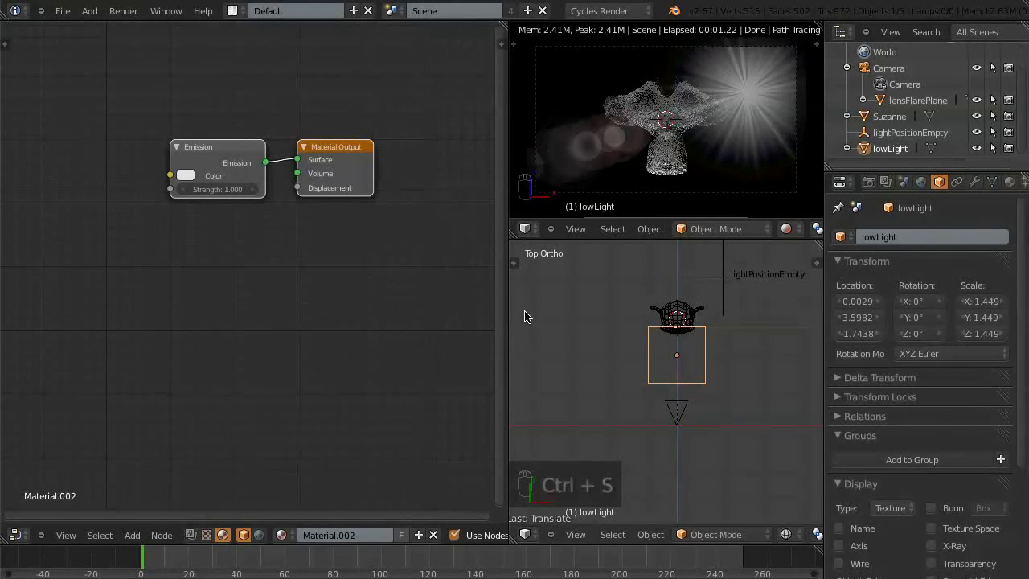
Step: Select lensFlarePlane to show its material nodes, switch the camera view to wireframe shading, and save the file
right_click(713, 282)
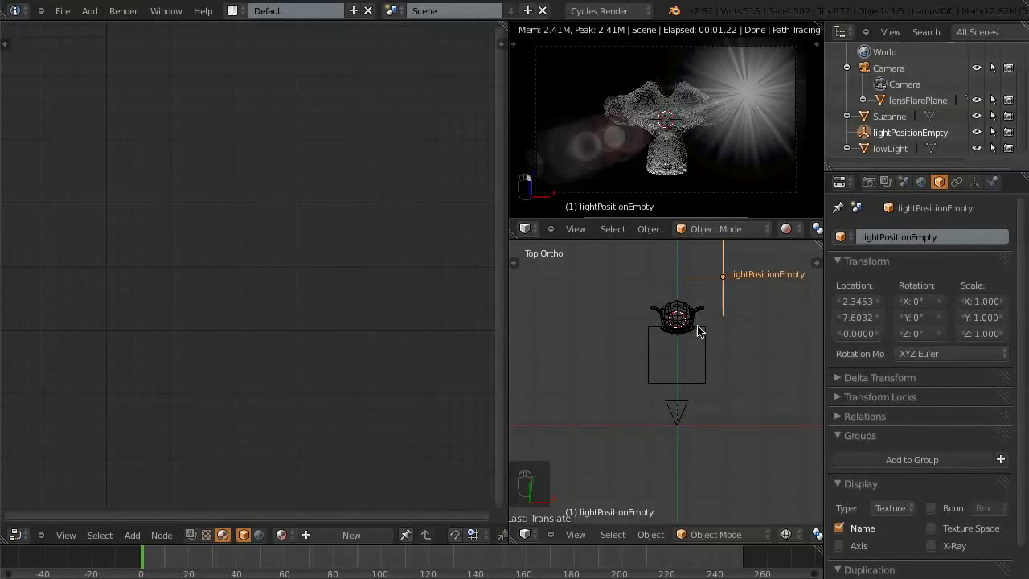
left_click(907, 103)
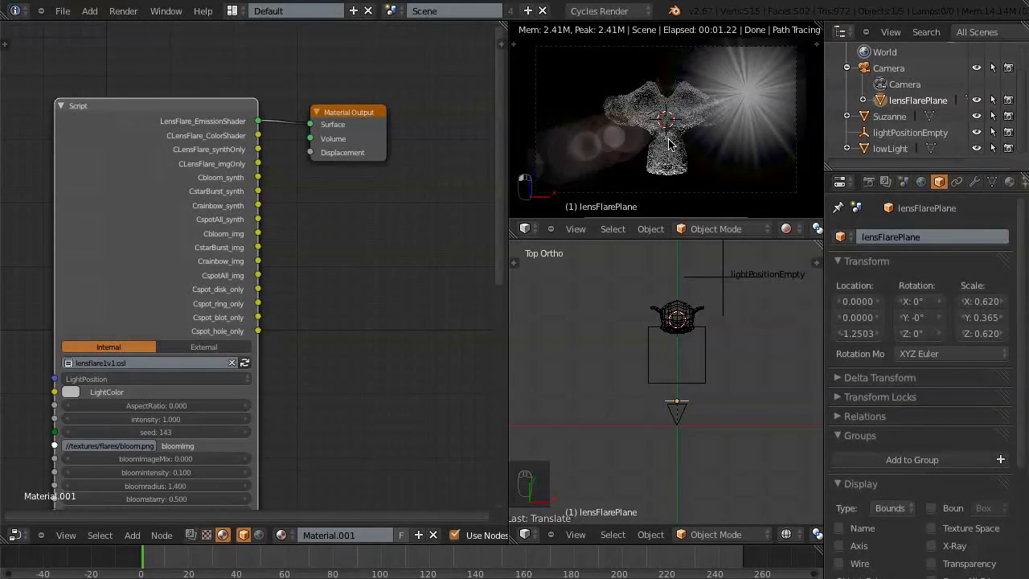
key("z")
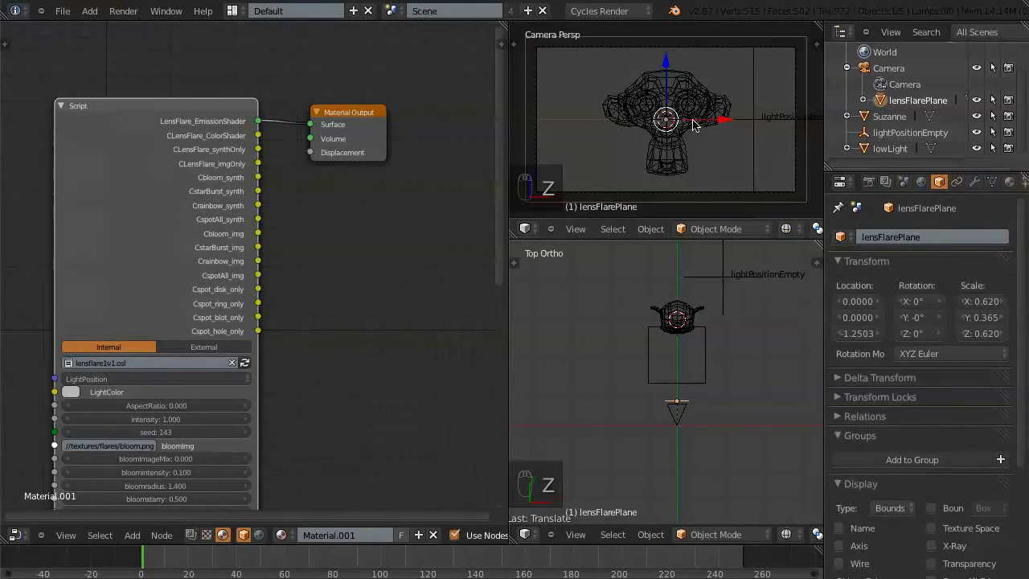
key("ctrl+s")
left_click(444, 233)
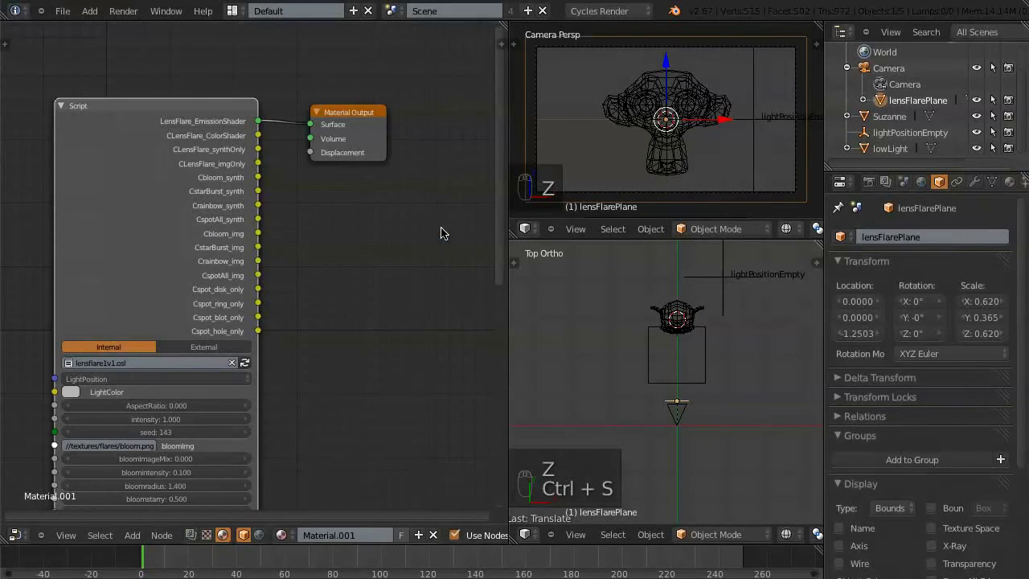
Step: Split the node editor horizontally into two areas and turn the upper one into a Graph Editor
left_click_drag(325, 520, 256, 519)
mouse_move(505, 236)
left_mouse_down()
mouse_move(501, 255)
mouse_move(511, 234)
left_mouse_up()
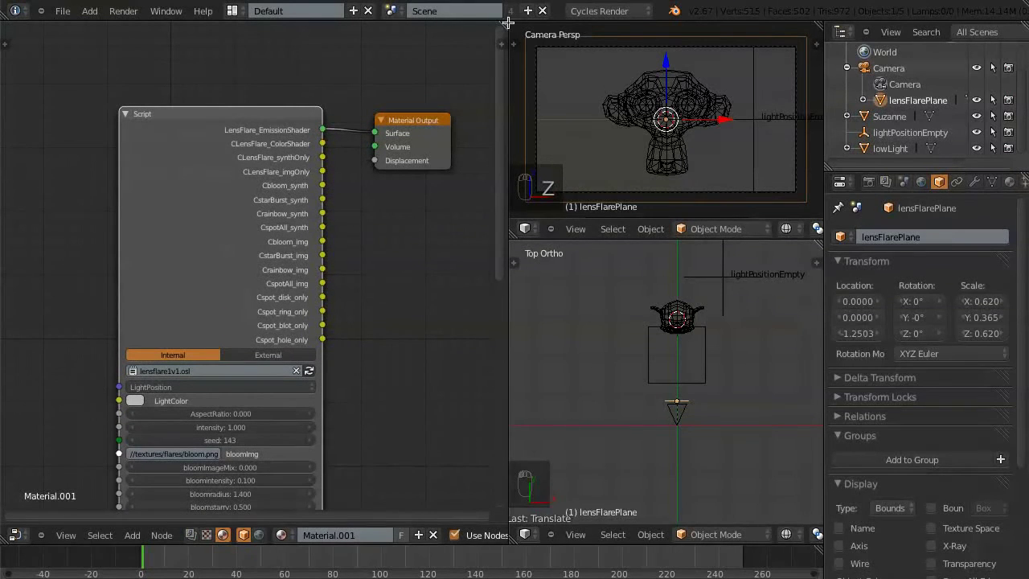
left_click_drag(505, 22, 480, 276)
left_click(15, 265)
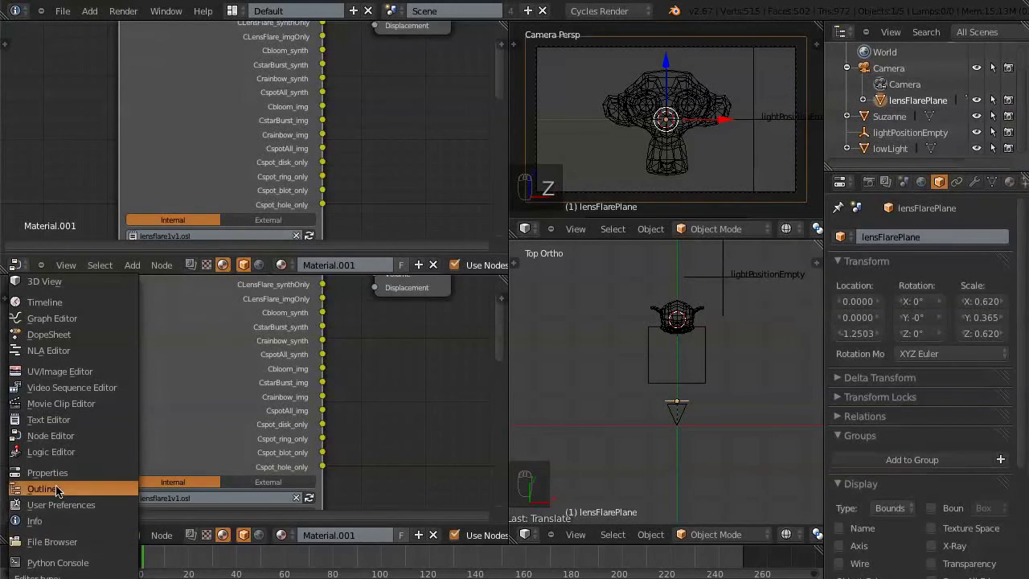
left_click(52, 318)
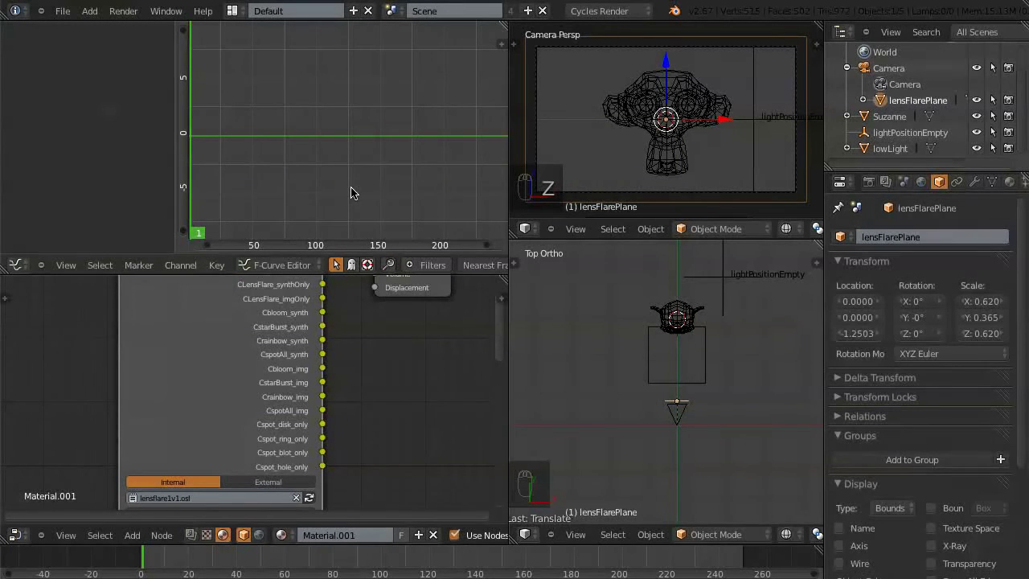
Step: Show the Graph Editor's properties with View Properties expanded and set the editor's mode to Drivers
key("n")
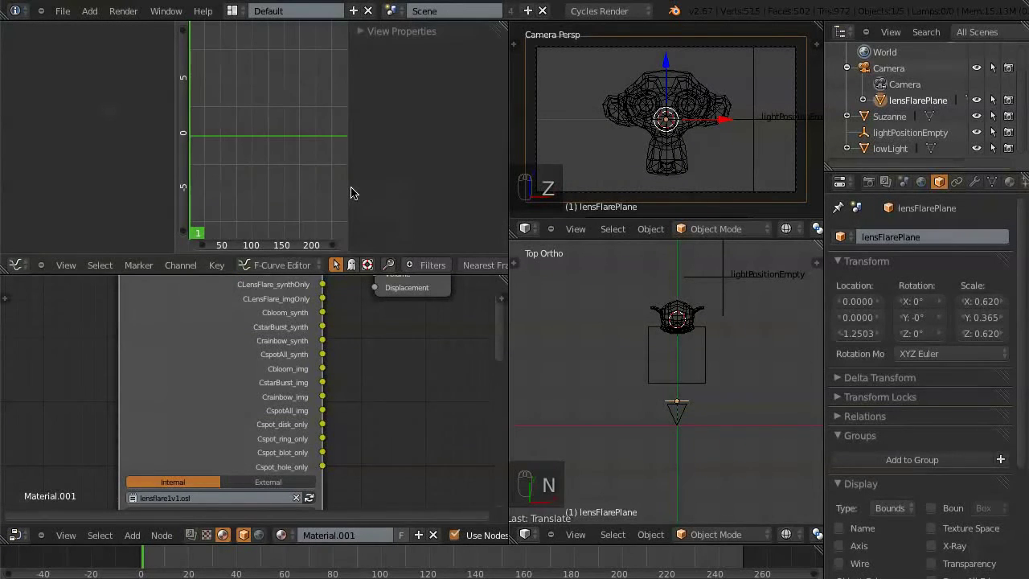
left_click(364, 32)
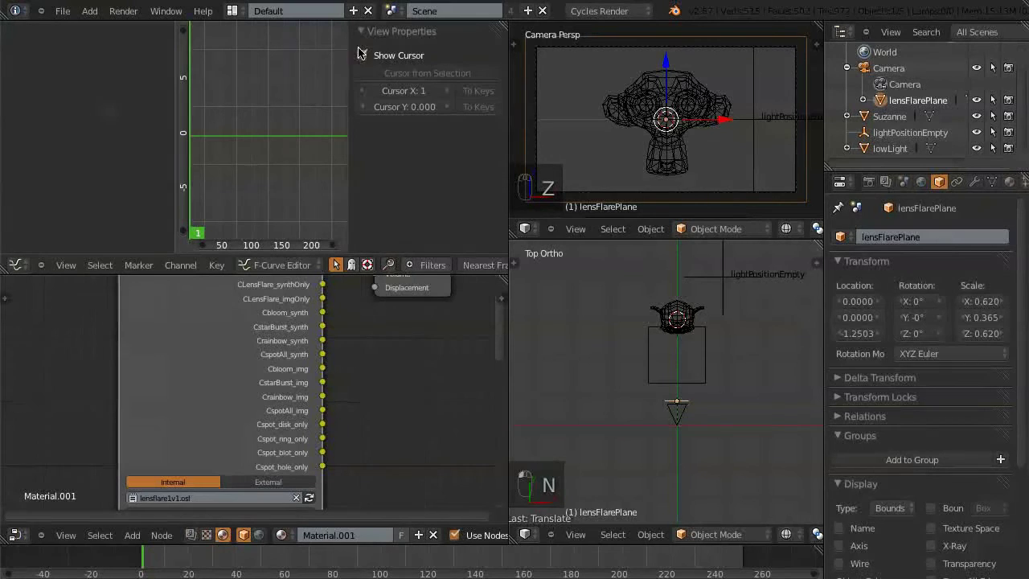
left_click(274, 269)
left_click(268, 235)
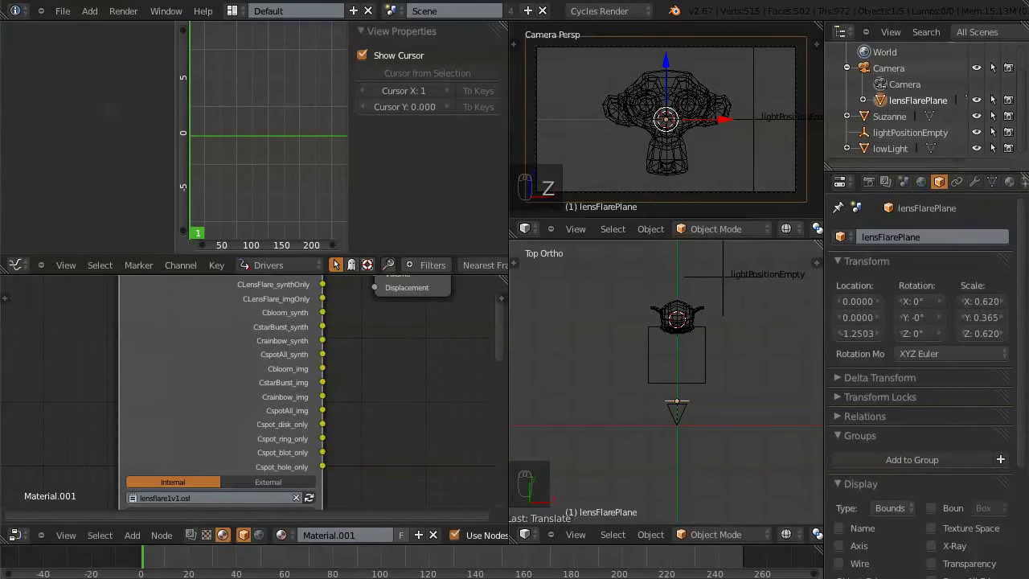
Step: Save the file and add drivers to the LightPosition input of the lensflare1v1.osl script node
left_click_drag(502, 341, 498, 373)
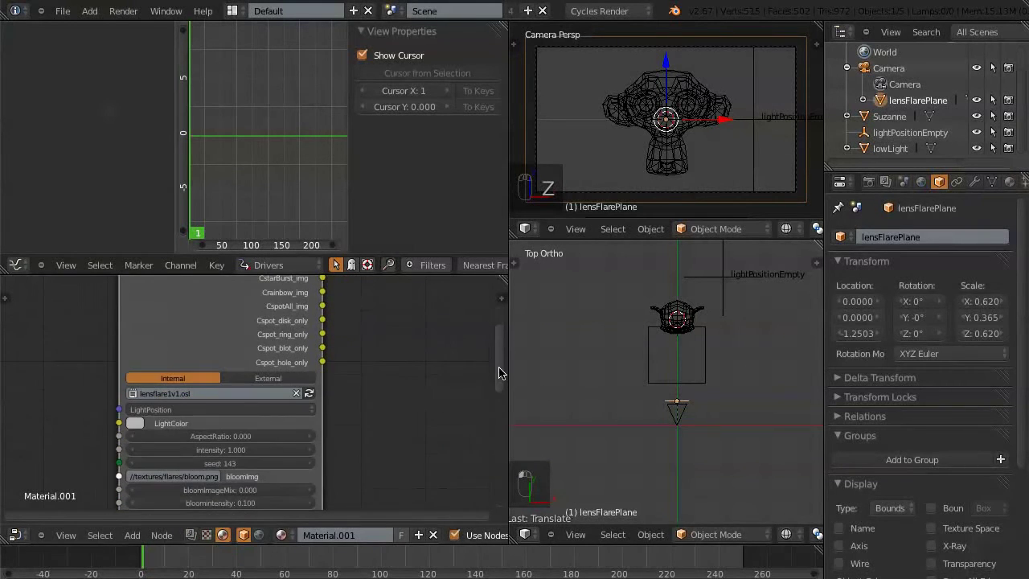
key("ctrl+s")
left_click(201, 411)
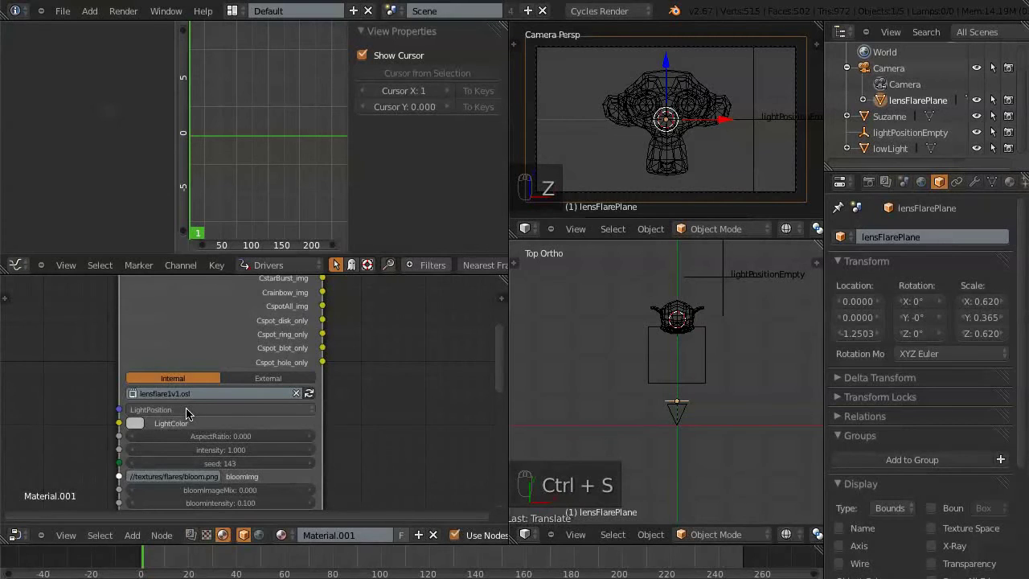
right_click(167, 413)
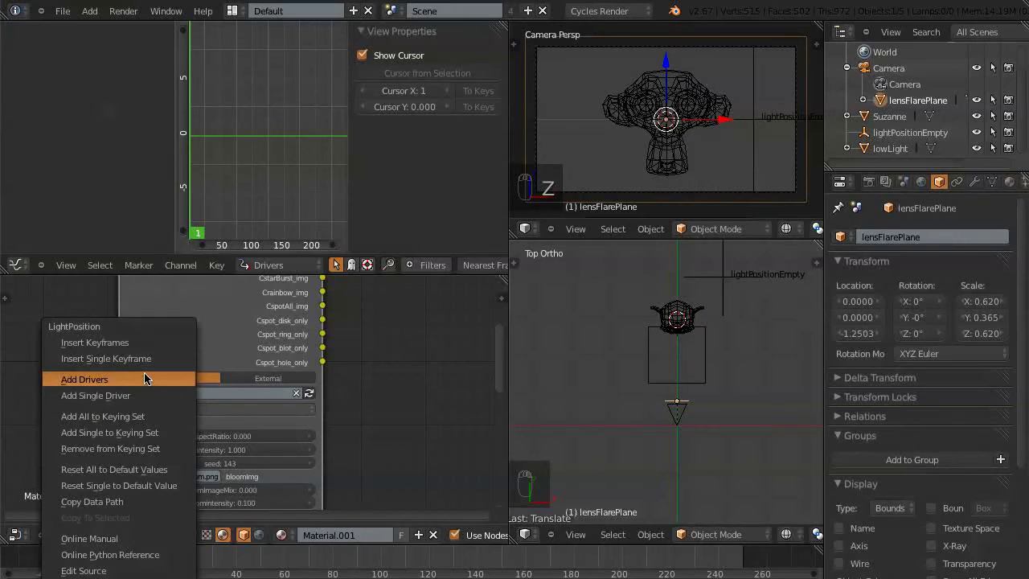
left_click(159, 397)
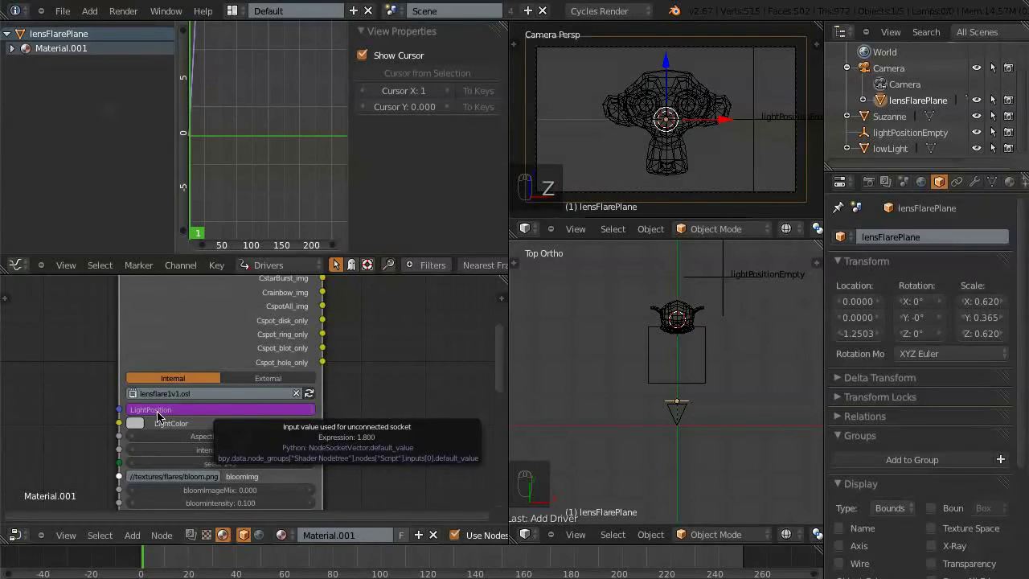
left_click(158, 416)
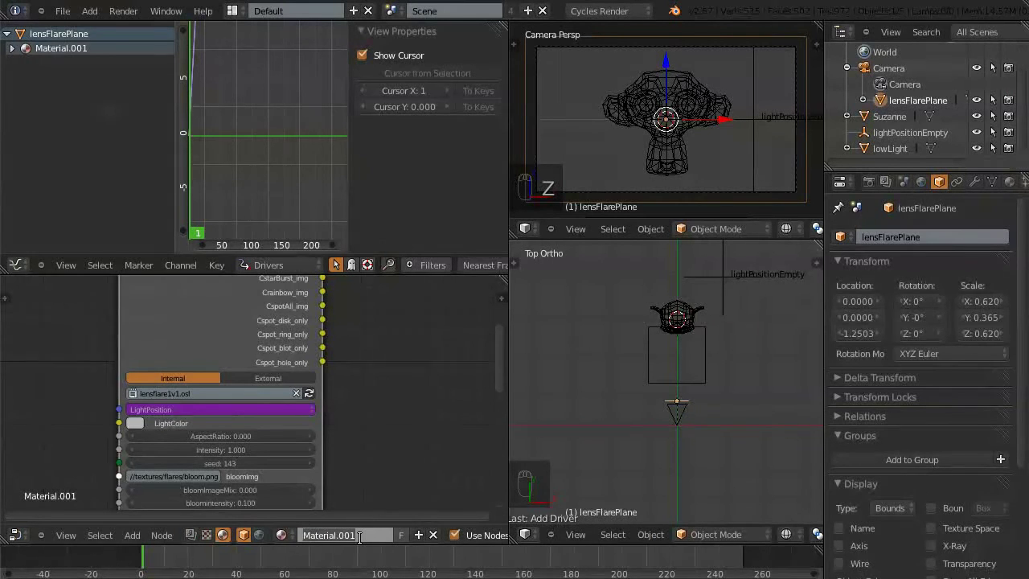
Step: Rename the flare plane's material to lensFlareMat and pin its node tree in the node editor
type("lensFlareMat")
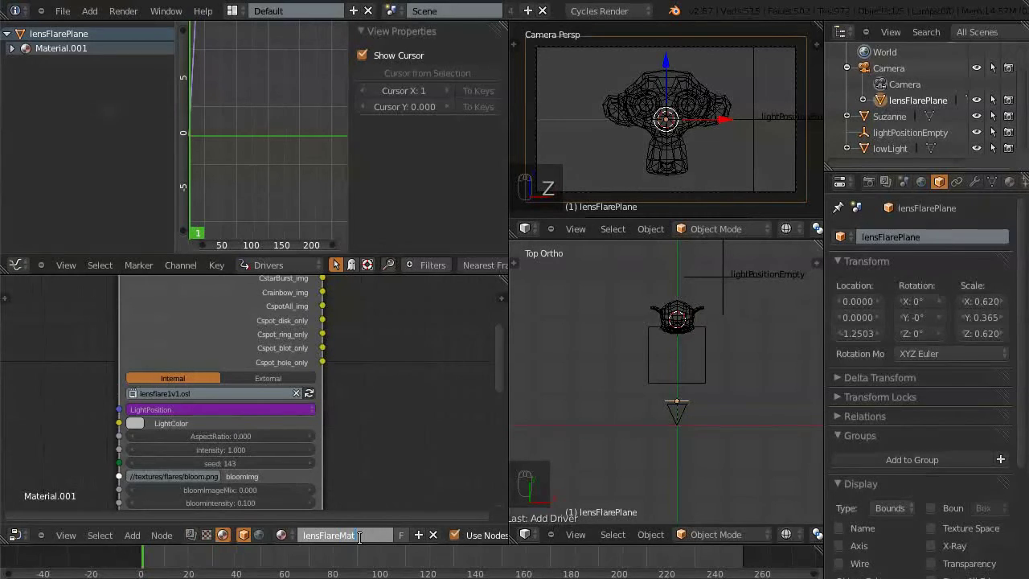
key("Return")
scroll(493, 545, "right", 3)
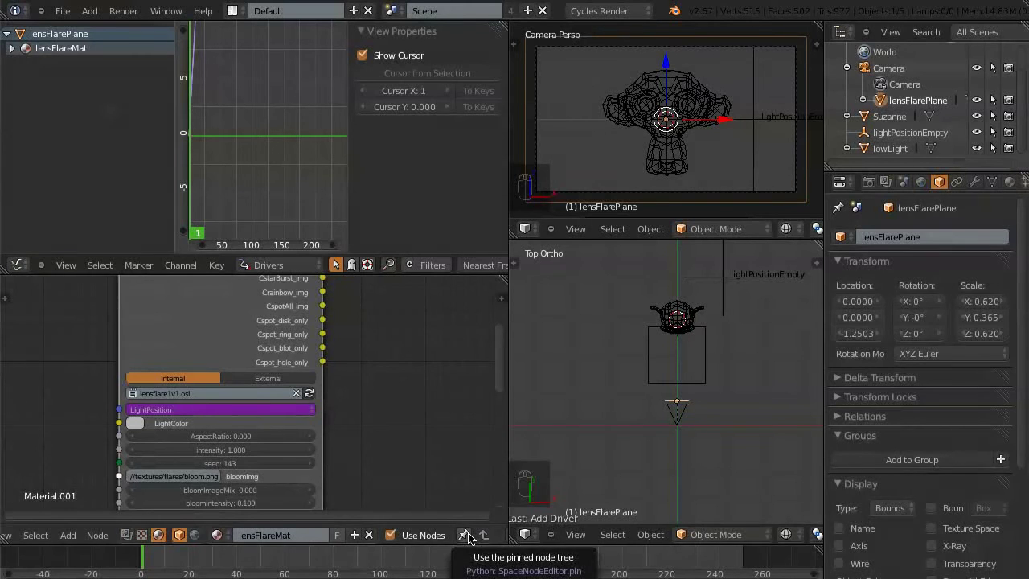
left_click(468, 537)
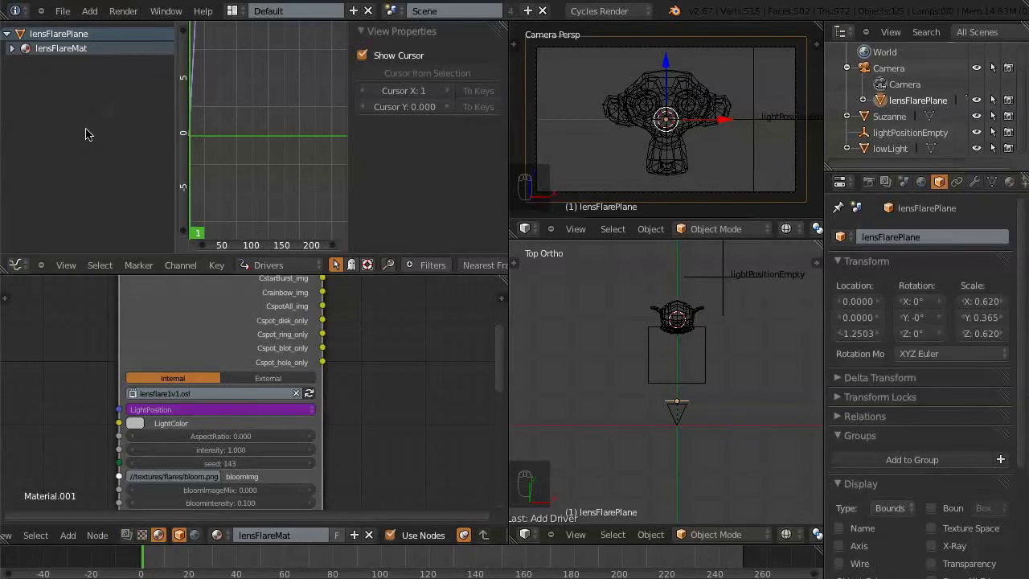
Step: Expand the lensFlareMat shader node tree and examine its three LightPosition driver channels
left_click(12, 49)
left_click(18, 63)
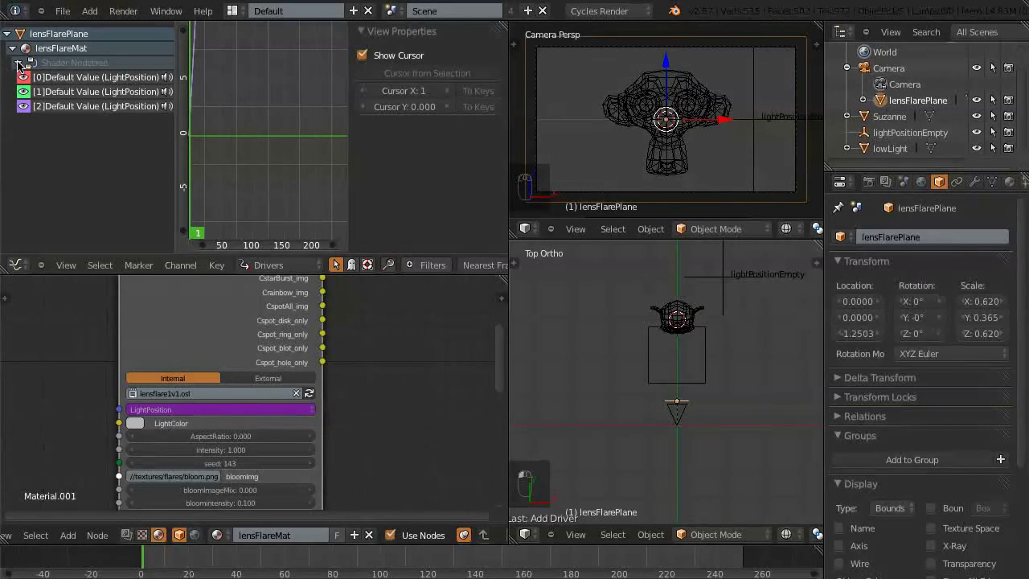
left_click(89, 78)
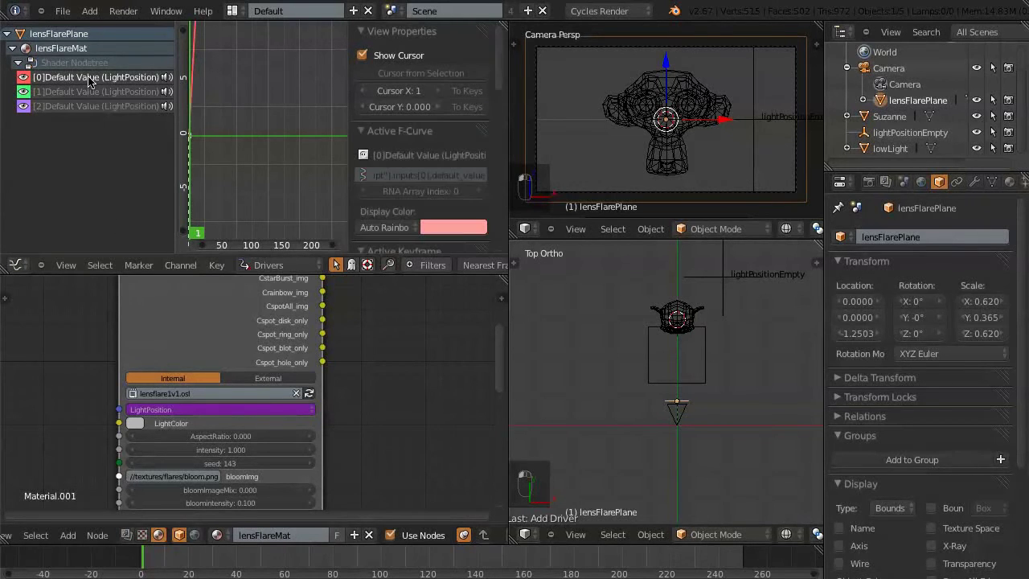
left_click(90, 91)
left_click(92, 106)
left_click(98, 76)
left_click(100, 92)
left_click(102, 108)
Step: Set the scripted expression of the [0] LightPosition driver to var
left_click(102, 78)
left_click(173, 411)
scroll(499, 68, "down", 1)
left_click_drag(499, 69, 499, 123)
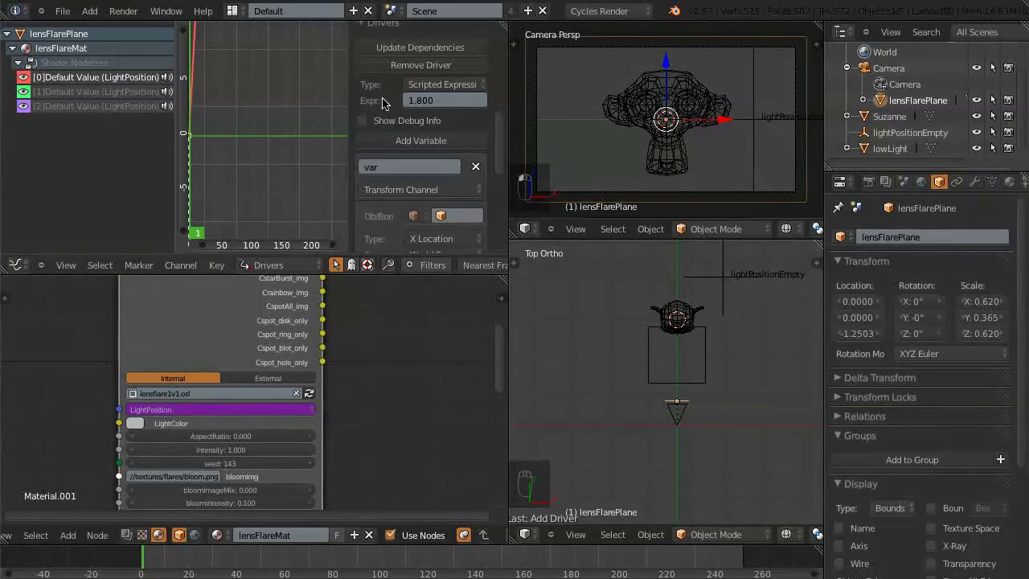
left_click(428, 103)
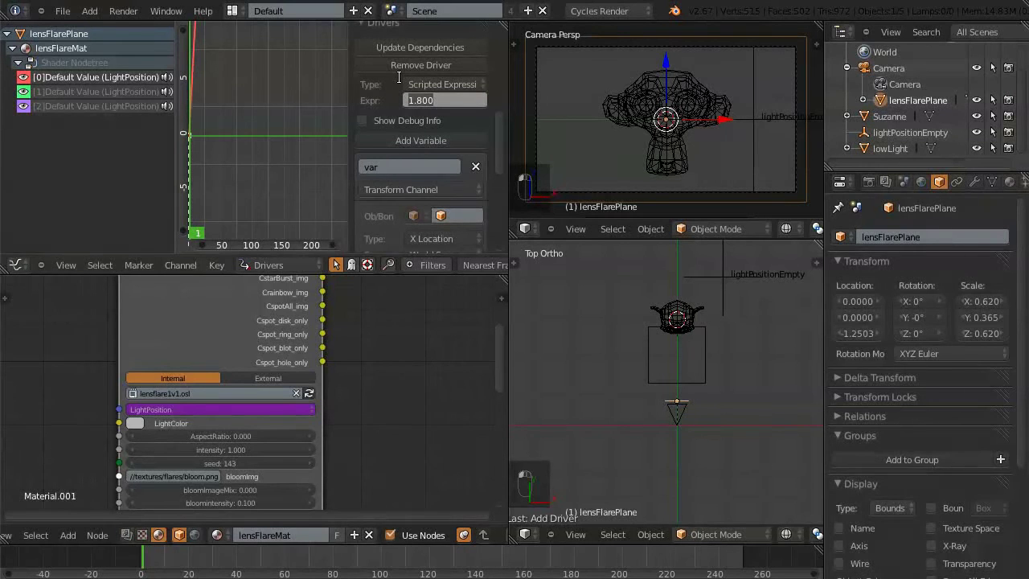
type("var")
key("Return")
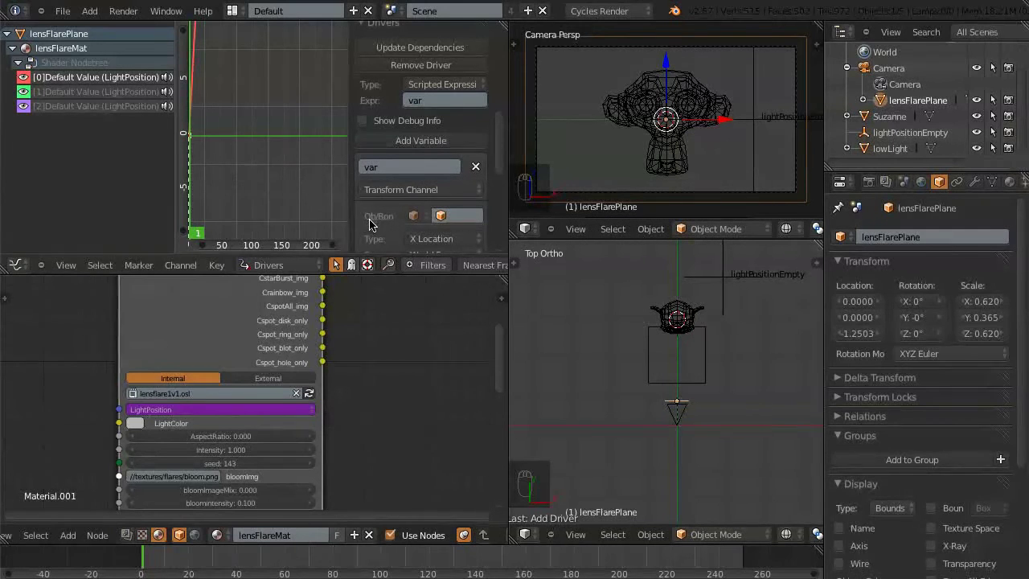
Step: Target the [0] LightPosition driver's variable at the X Location of lightPositionEmpty
left_click_drag(346, 211, 300, 210)
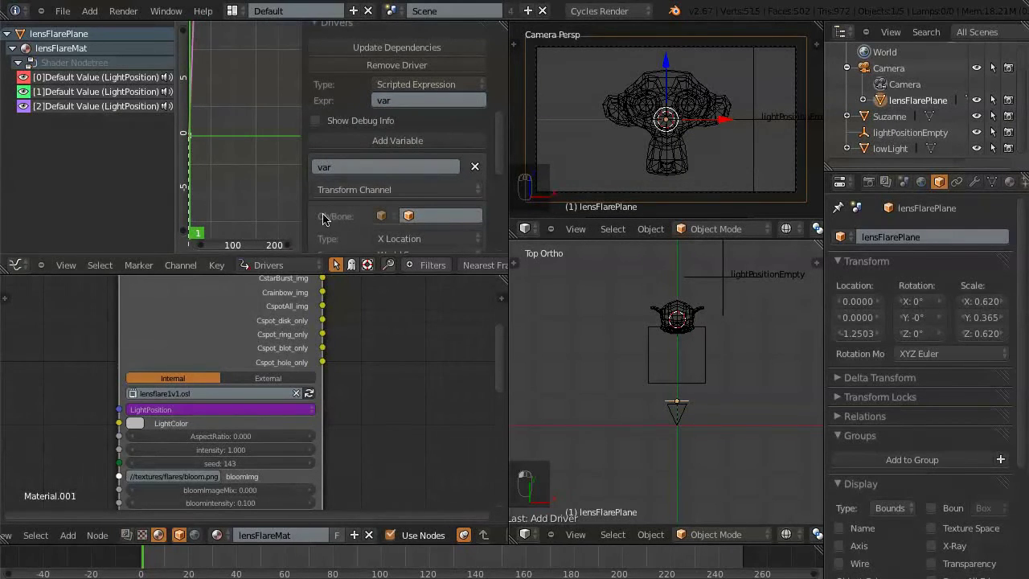
left_click(417, 218)
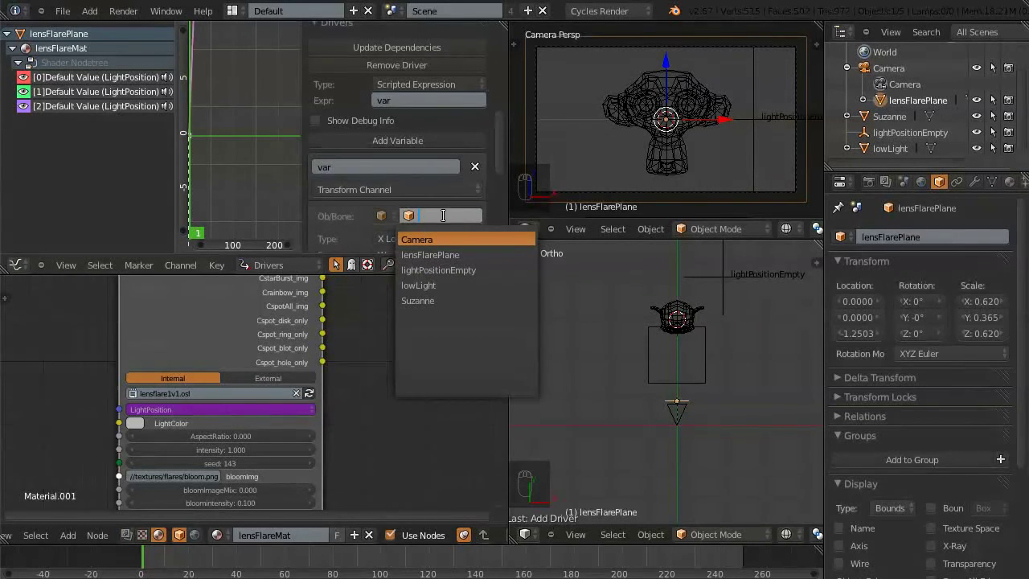
left_click(432, 268)
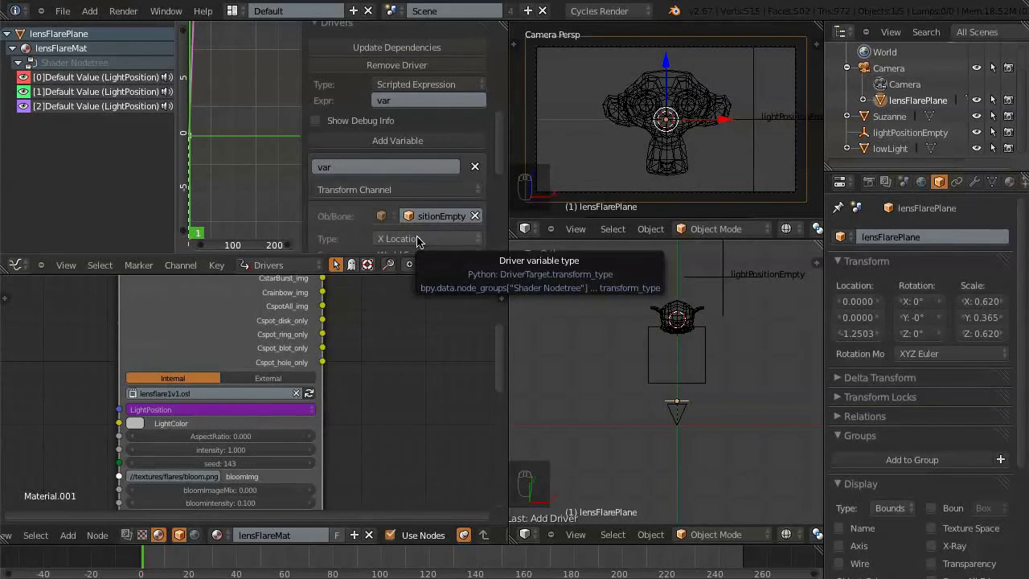
left_click(417, 240)
left_click(415, 224)
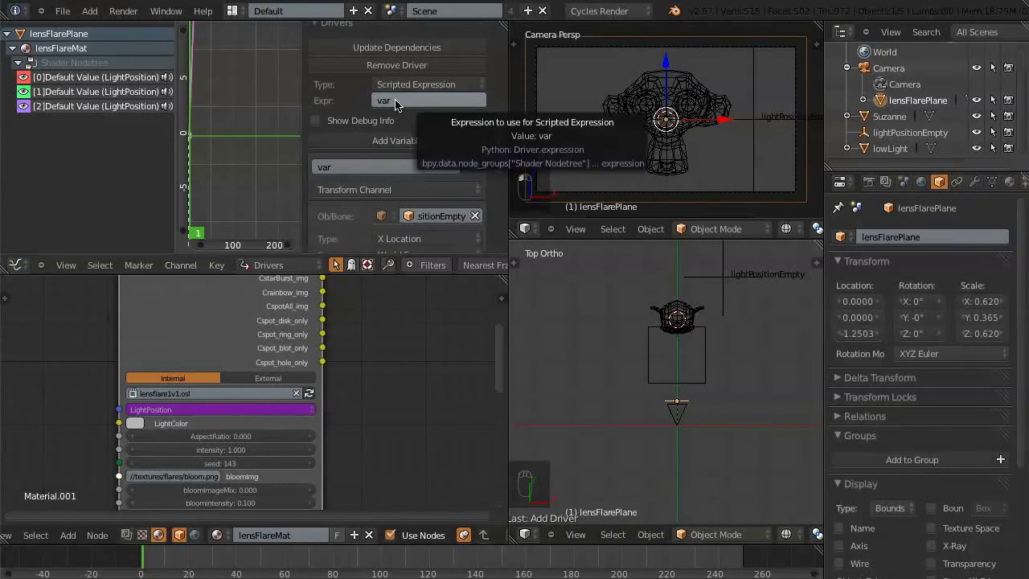
left_click(203, 413)
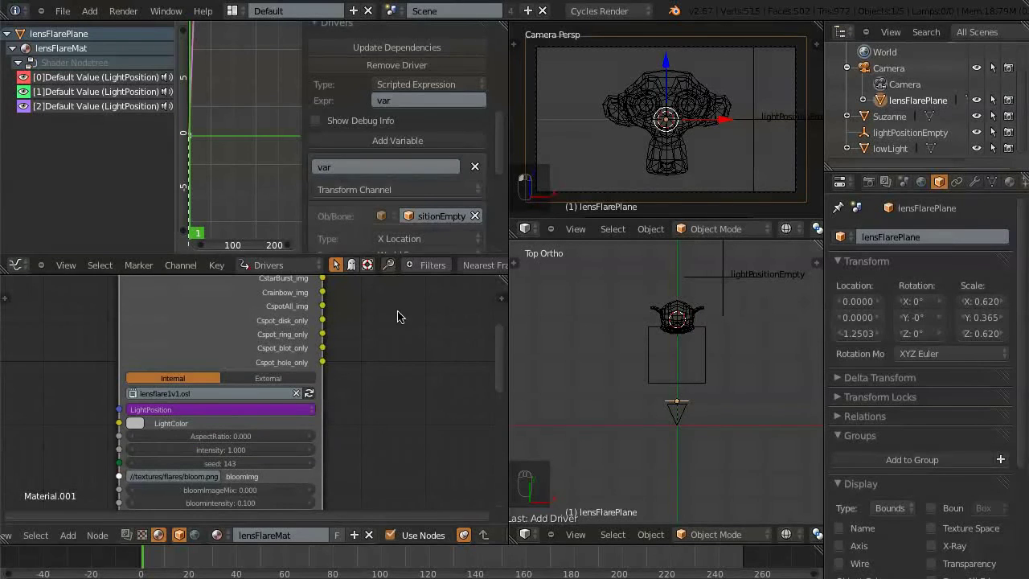
Step: Set the scripted expression of the [1] LightPosition driver to var
mouse_move(501, 145)
left_mouse_down()
mouse_move(503, 228)
mouse_move(506, 126)
left_mouse_up()
left_click(87, 93)
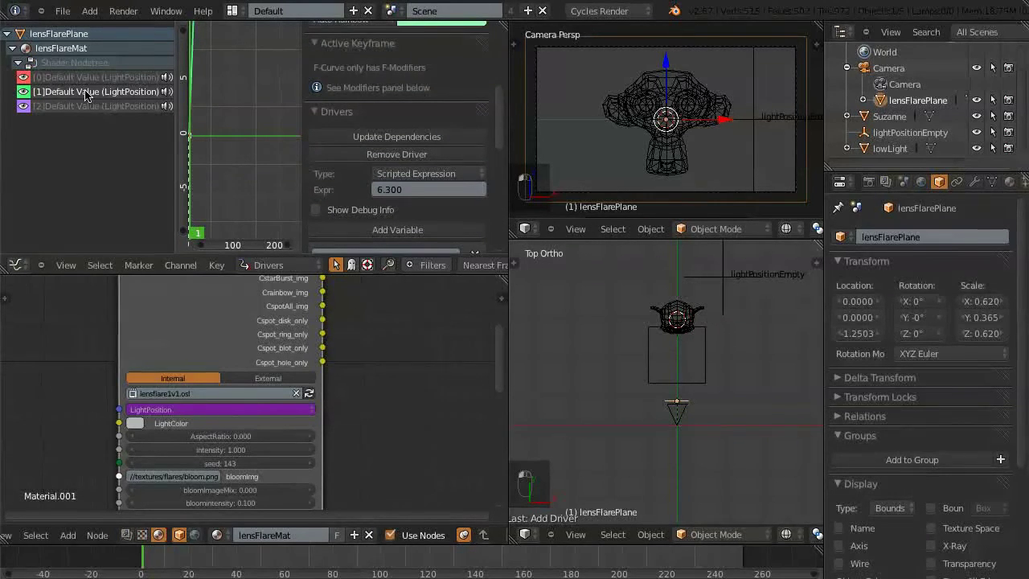
left_click(399, 190)
left_click(399, 190)
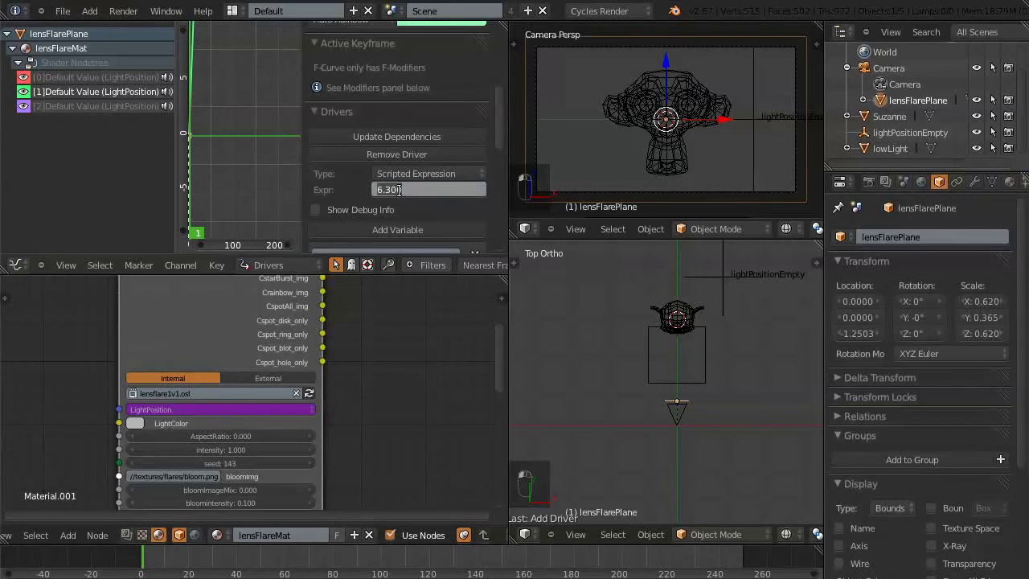
key("ctrl+a")
type("var")
key("Return")
Step: Target the [1] LightPosition driver's variable at lightPositionEmpty and set its transform type to Y Location
scroll(501, 131, "down", 1)
scroll(501, 131, "down", 2)
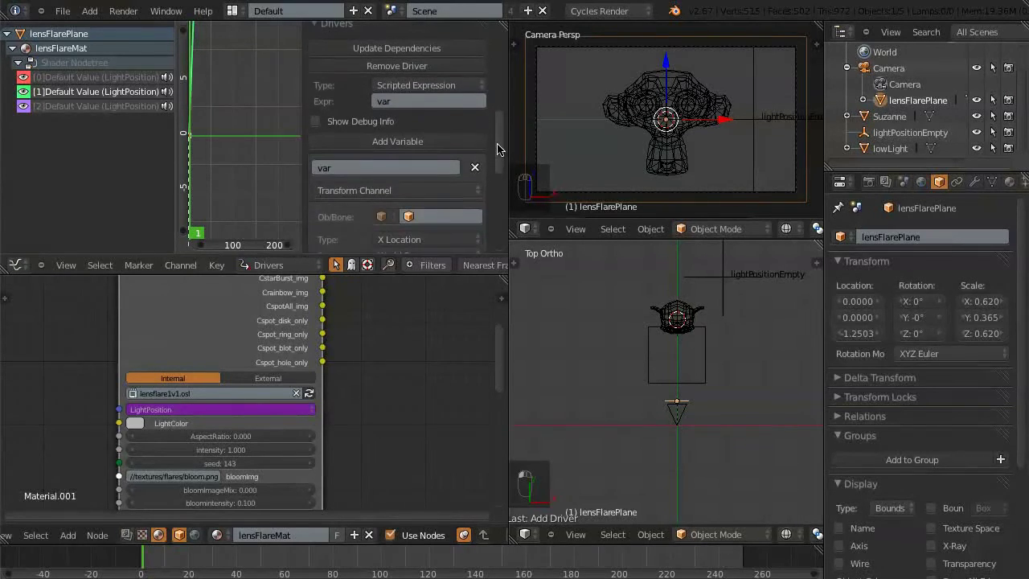
left_click(419, 217)
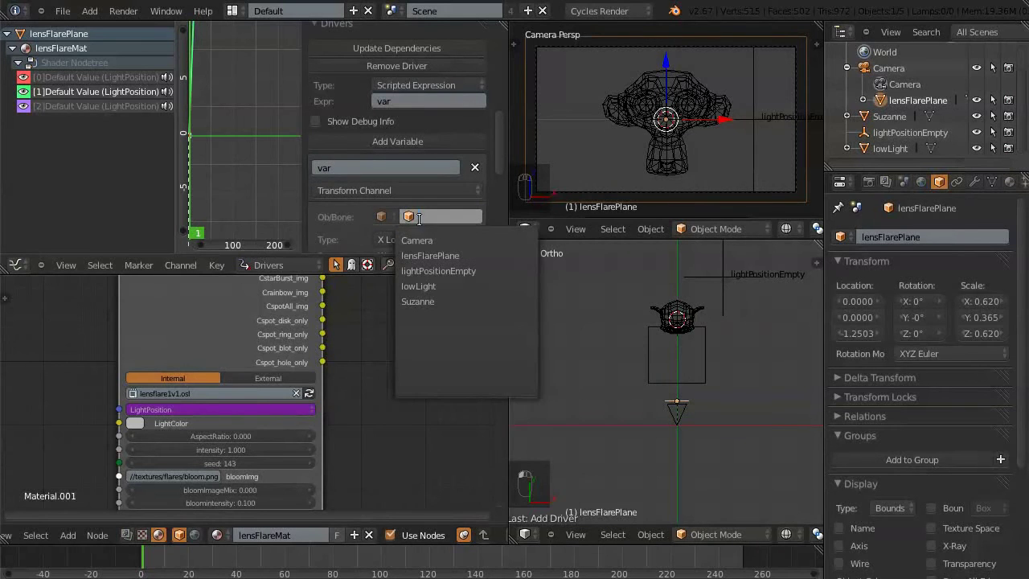
left_click(437, 271)
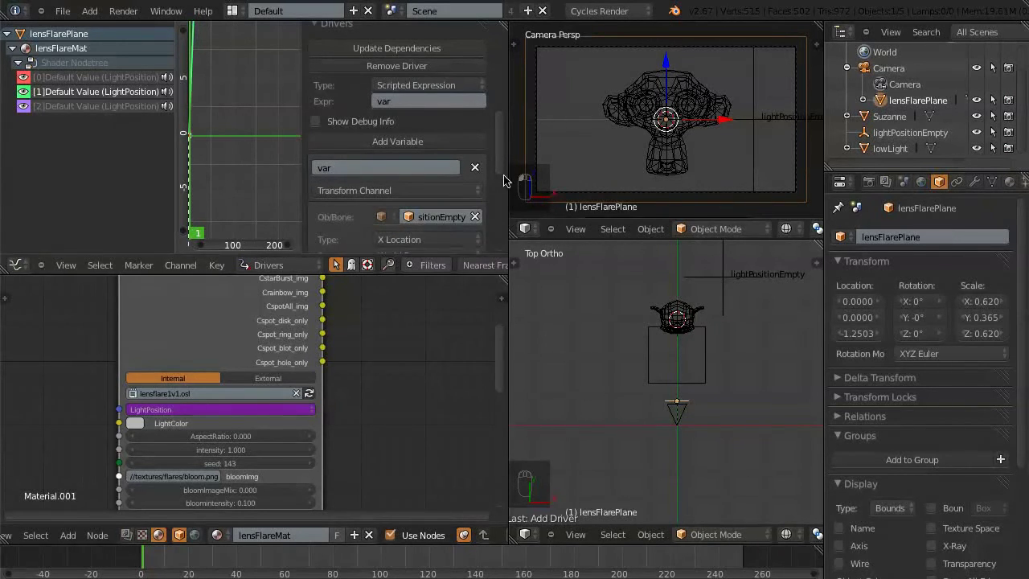
scroll(504, 183, "down", 1)
left_click(410, 204)
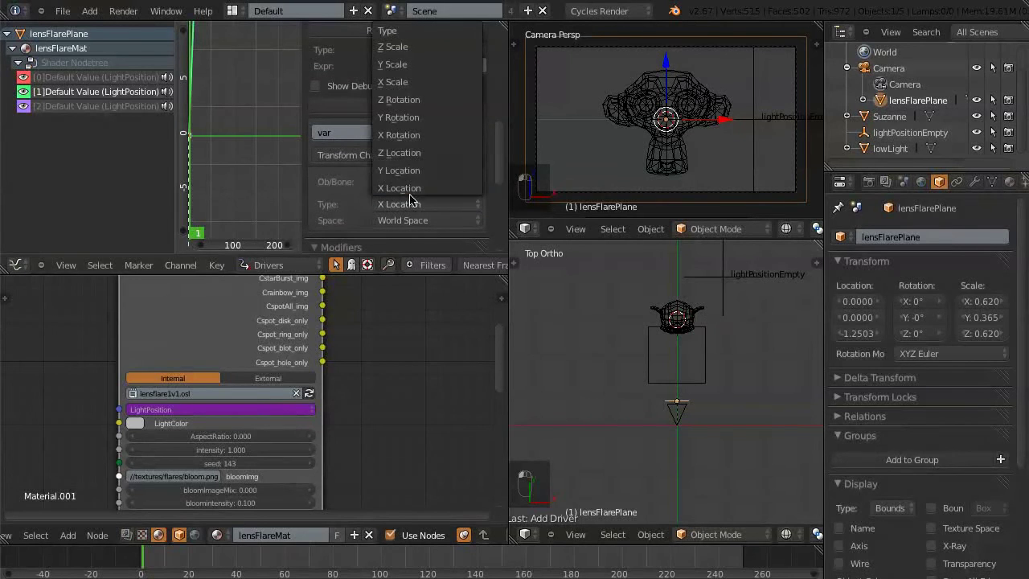
left_click(406, 171)
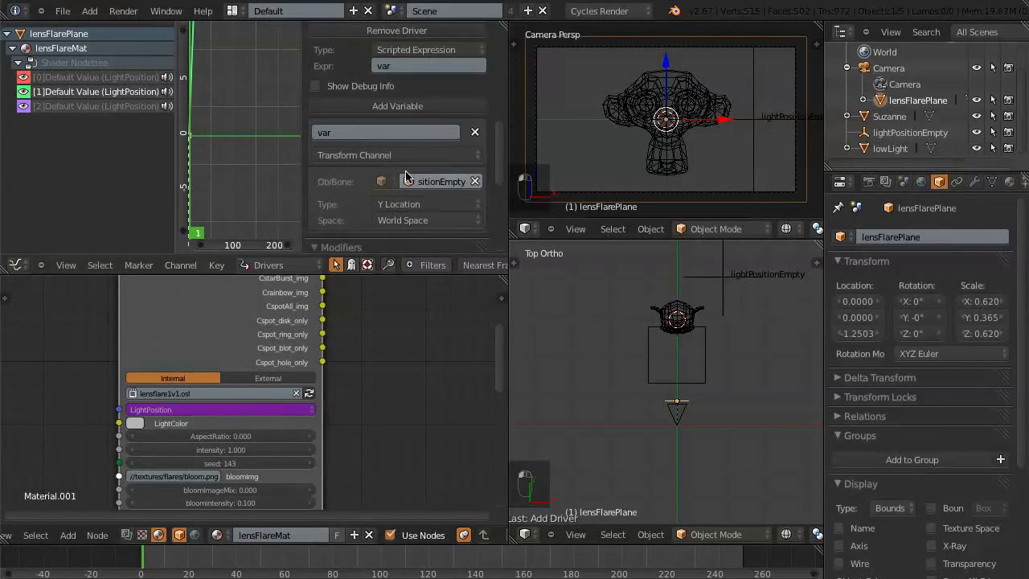
Step: Set the [2] LightPosition driver's expression to var and target its variable at lightPositionEmpty's Z Location
left_click(79, 106)
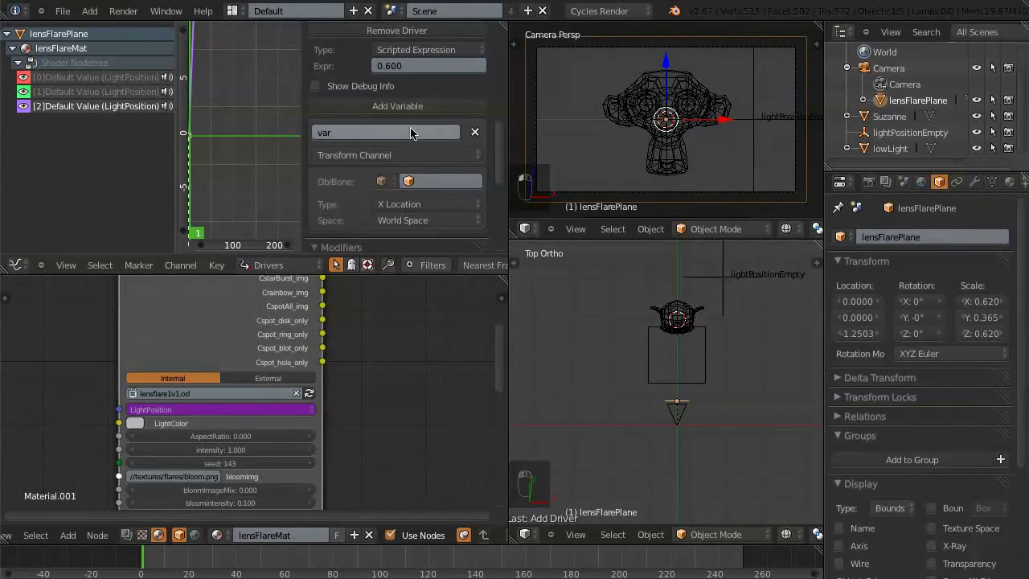
left_click(400, 66)
type("var")
key("Return")
left_click(426, 182)
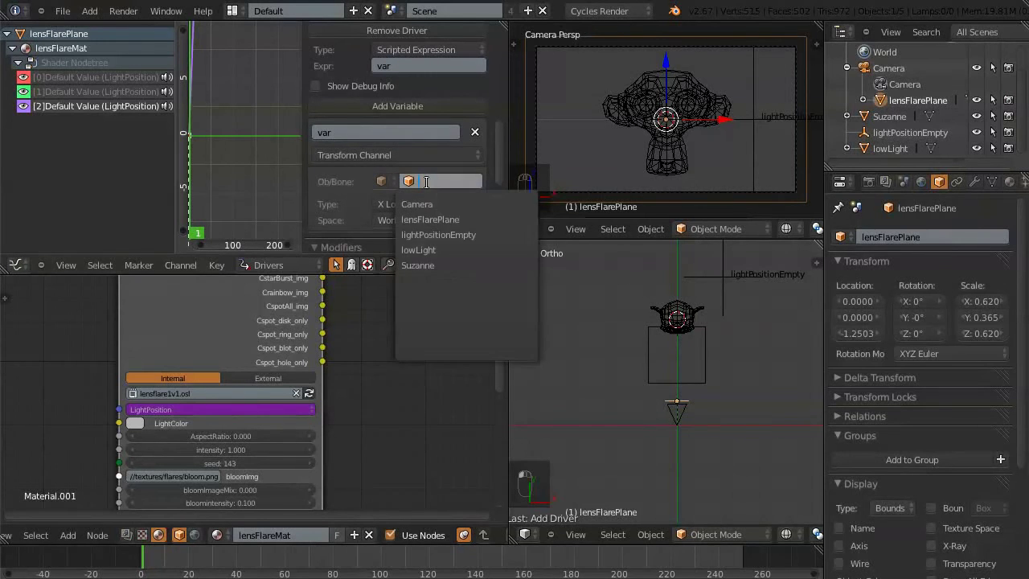
left_click(442, 235)
left_click(420, 205)
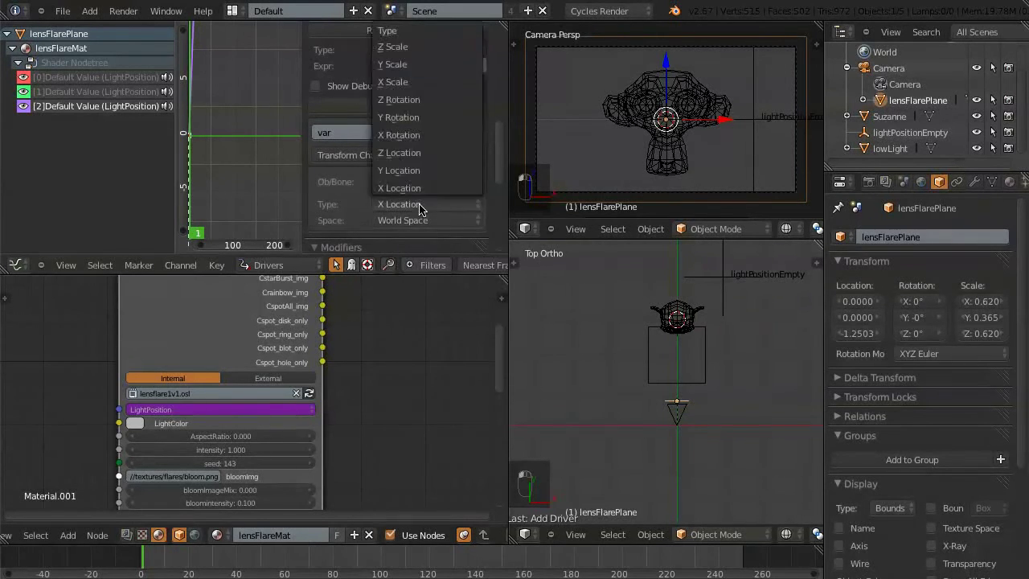
left_click(408, 155)
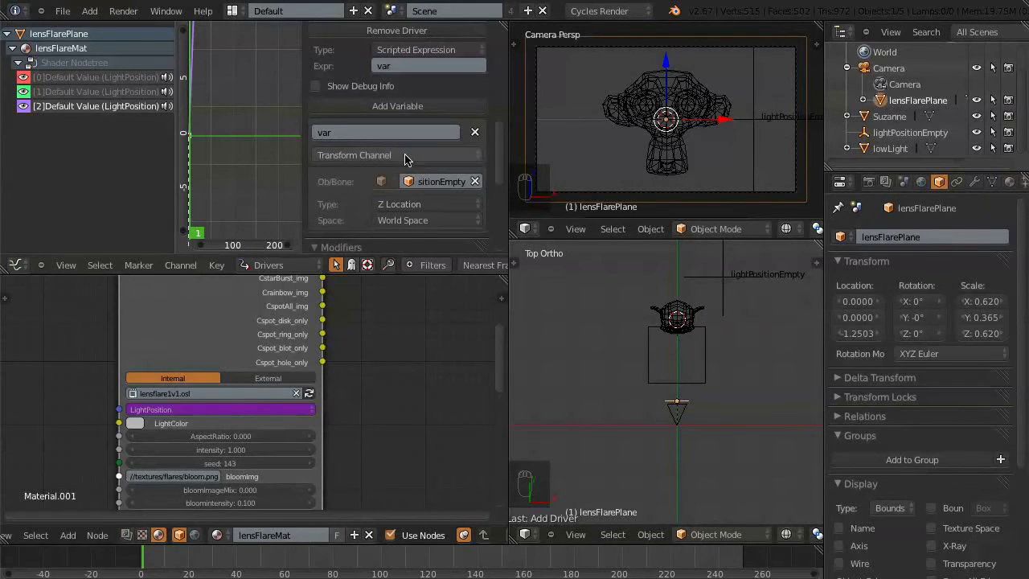
Step: Recheck the [1] and [0] LightPosition drivers and save the file
key("ctrl+s")
left_click(231, 310)
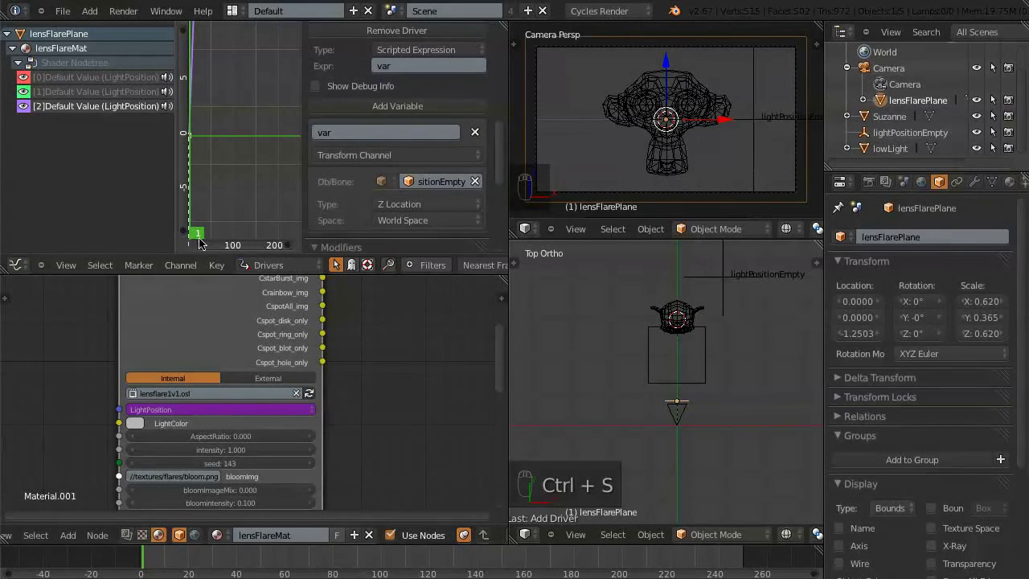
left_click(119, 94)
left_click(117, 78)
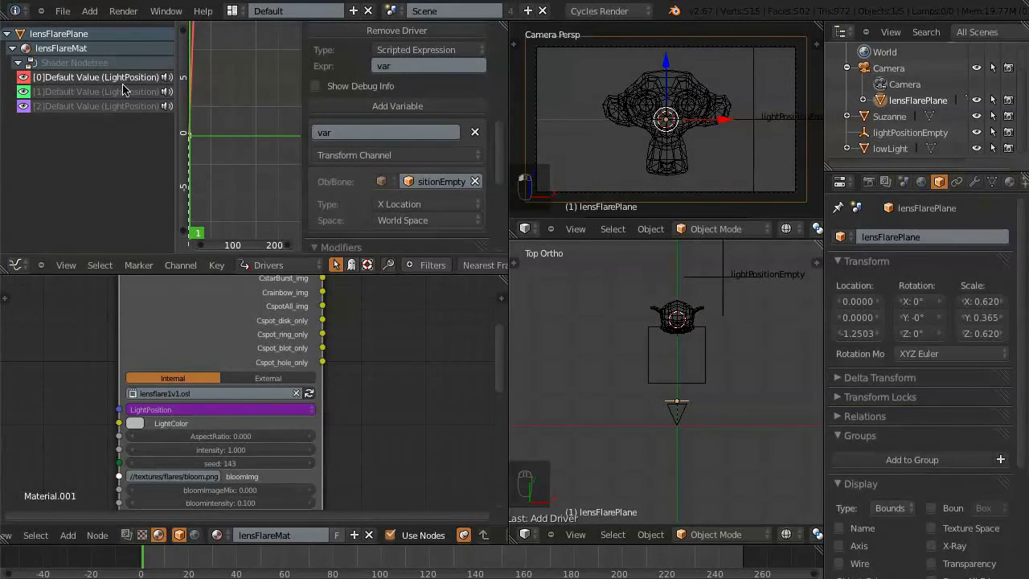
key("ctrl+s")
left_click(394, 314)
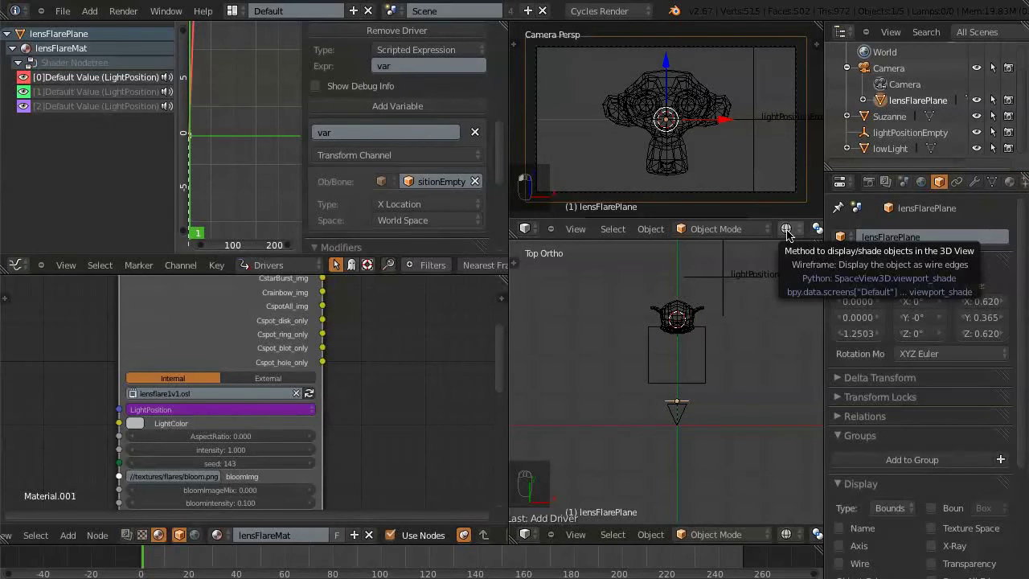
Step: Switch the camera view to rendered shading and move lightPositionEmpty in the top view to about X 0.70, Y 8.75
left_click(786, 231)
left_click(799, 126)
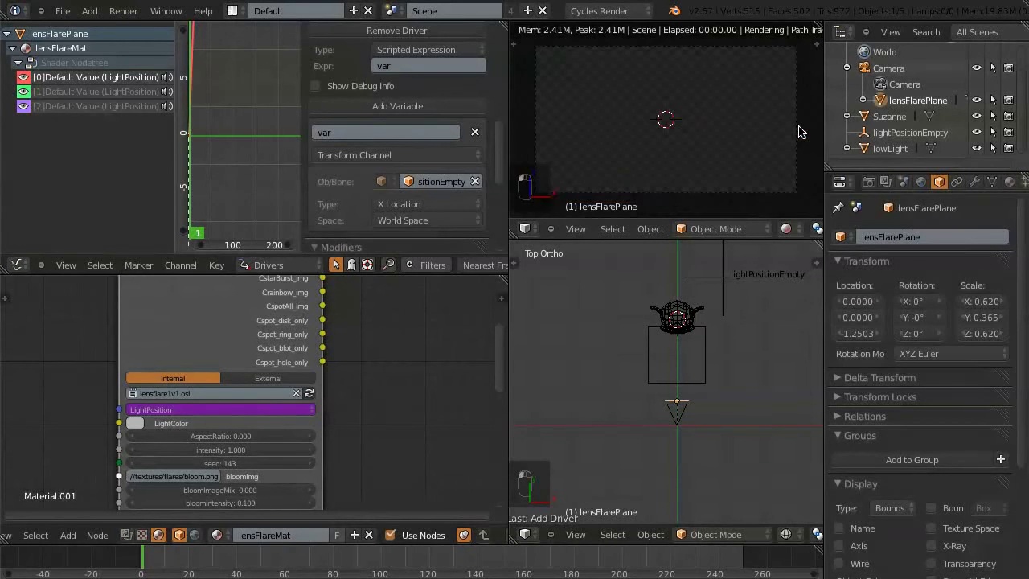
right_click(722, 311)
key("g")
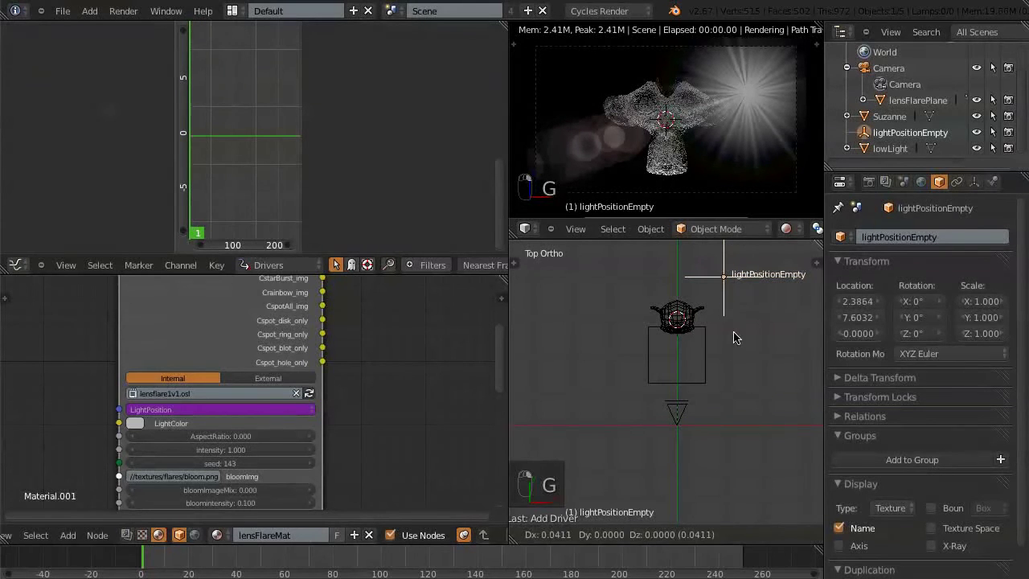
left_click(742, 354)
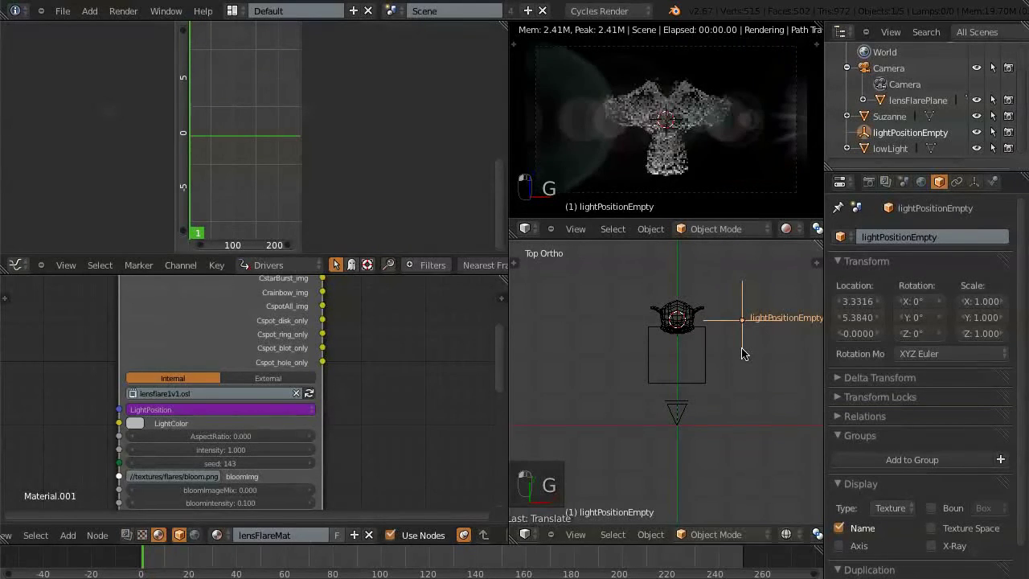
key("g")
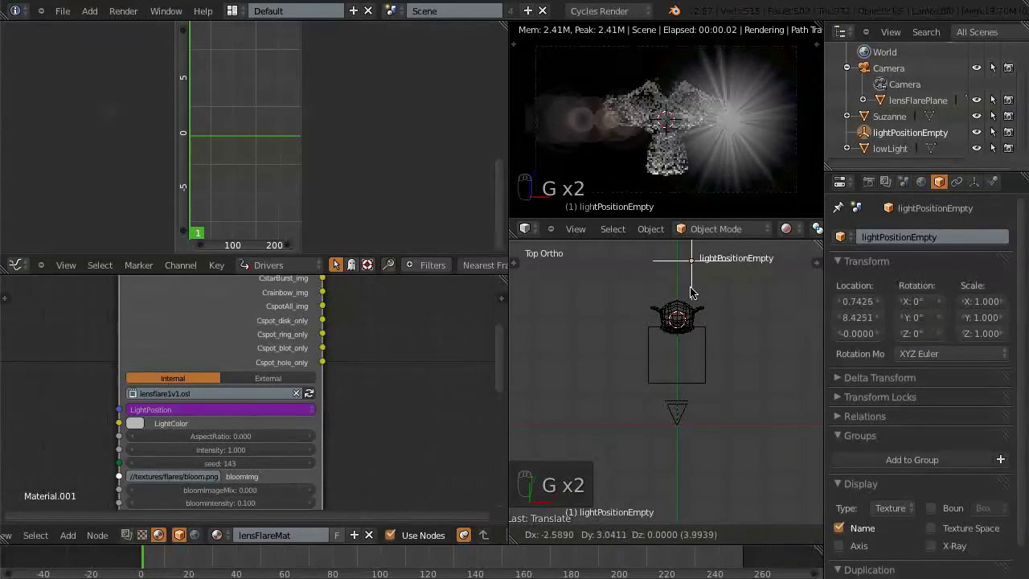
left_click(690, 288)
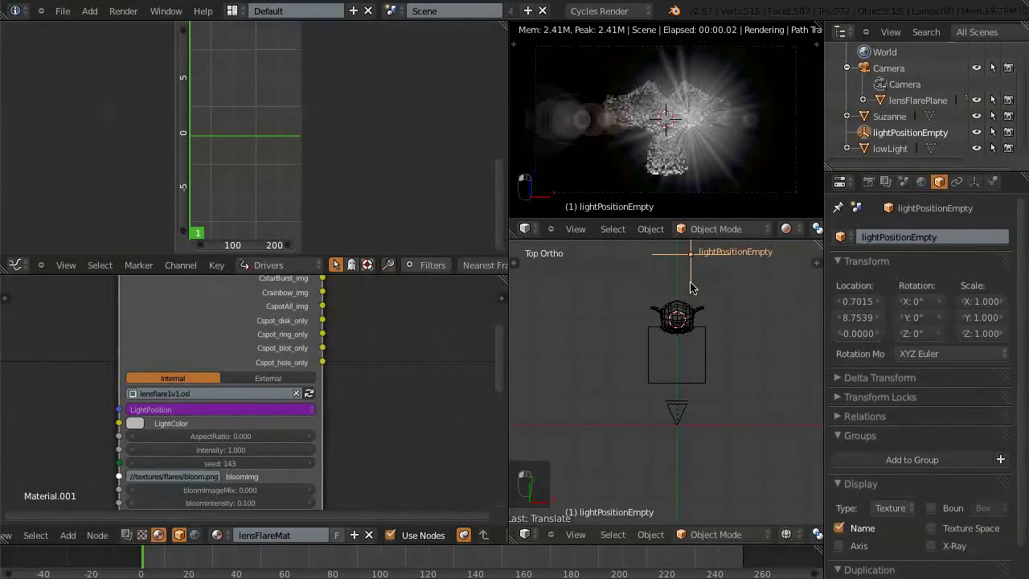
Step: Raise lightPositionEmpty to about Z 2.05 in the right view and shift it in the top view to about X 3.09, Y 7.89
key("KP_3")
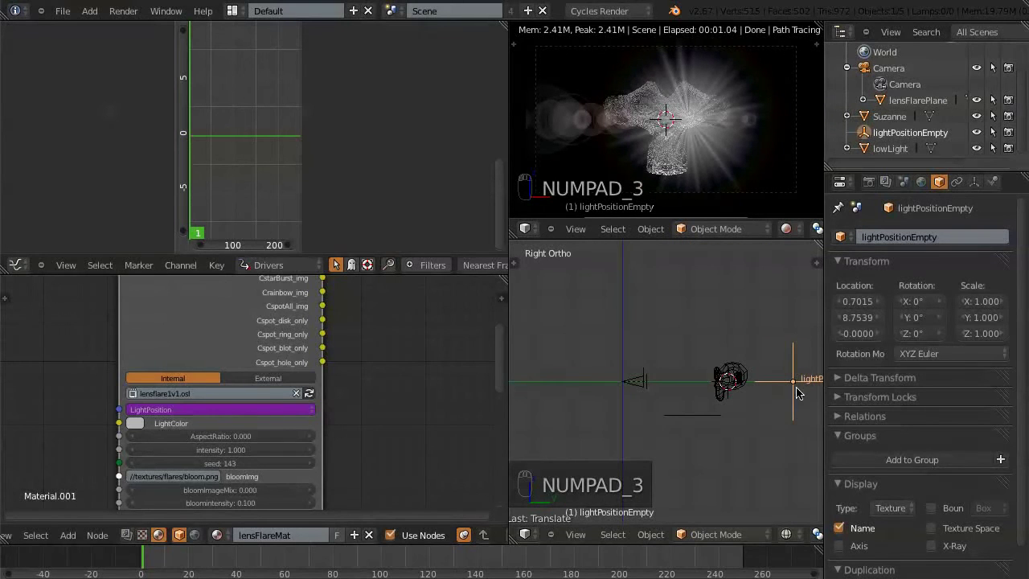
key("g")
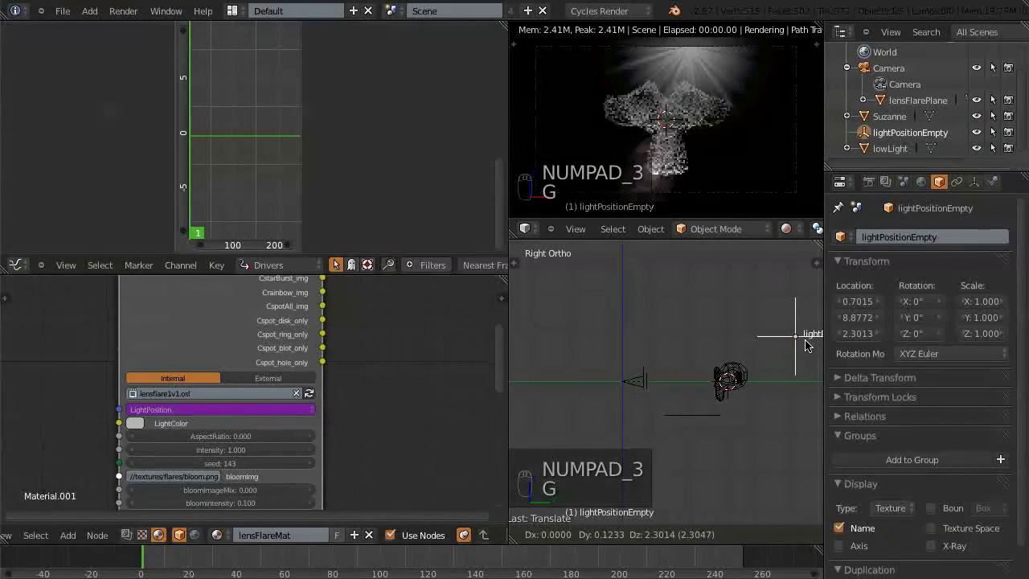
left_click(810, 351)
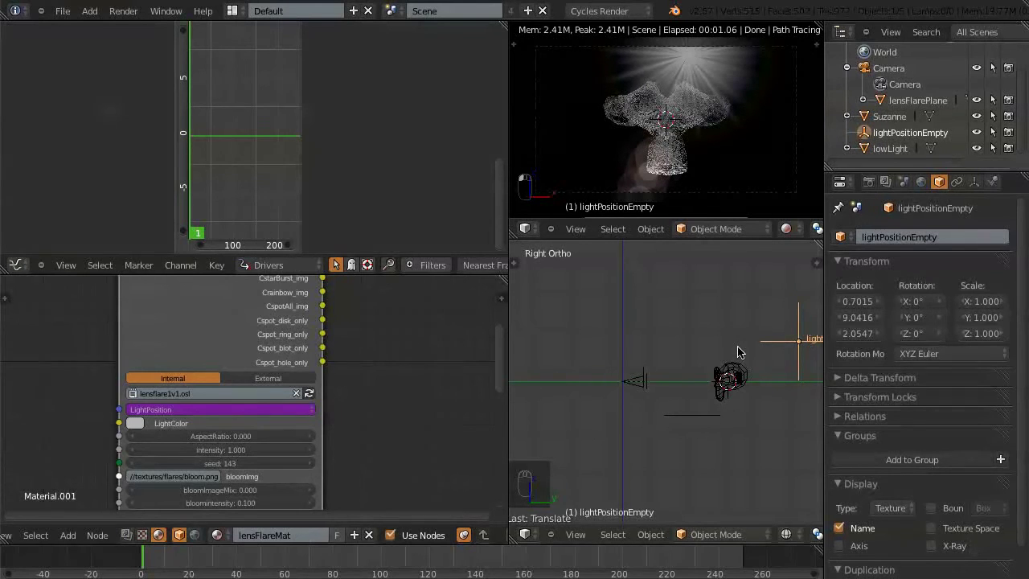
key("KP_7")
key("g")
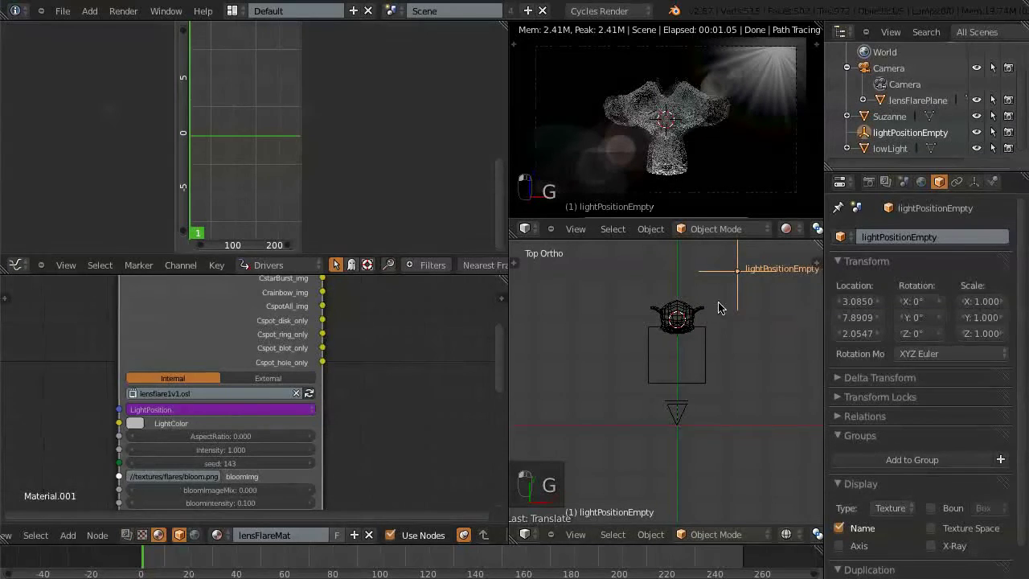
Step: Enlarge the node editor over the driver editor to show more of the lensflare1v1.osl script node
left_click(58, 11)
left_click(74, 150)
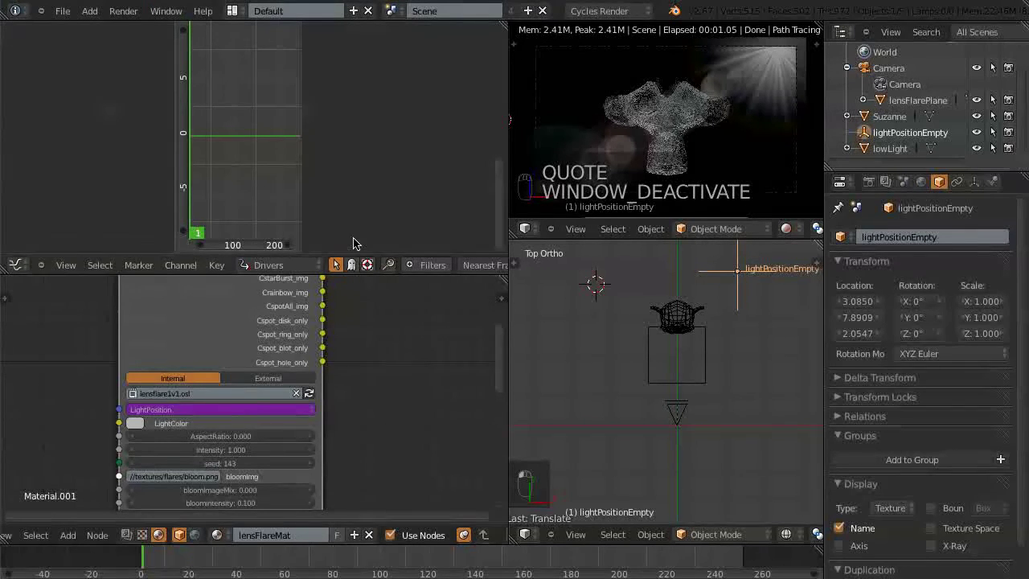
left_click_drag(346, 275, 354, 42)
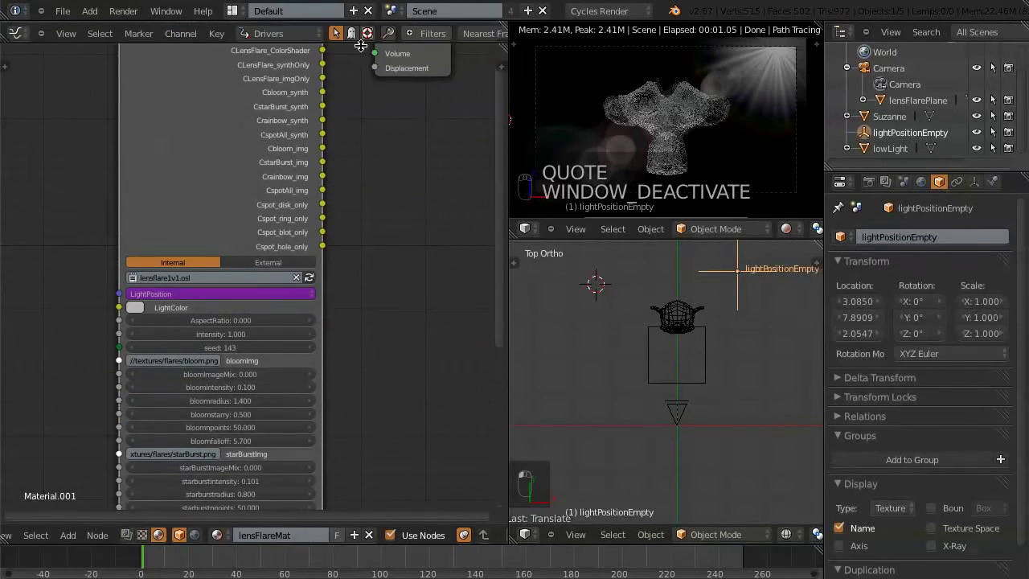
Step: Render the current frame to check the lens flare result, and close the render window
scroll(499, 129, "down", 1, "shift")
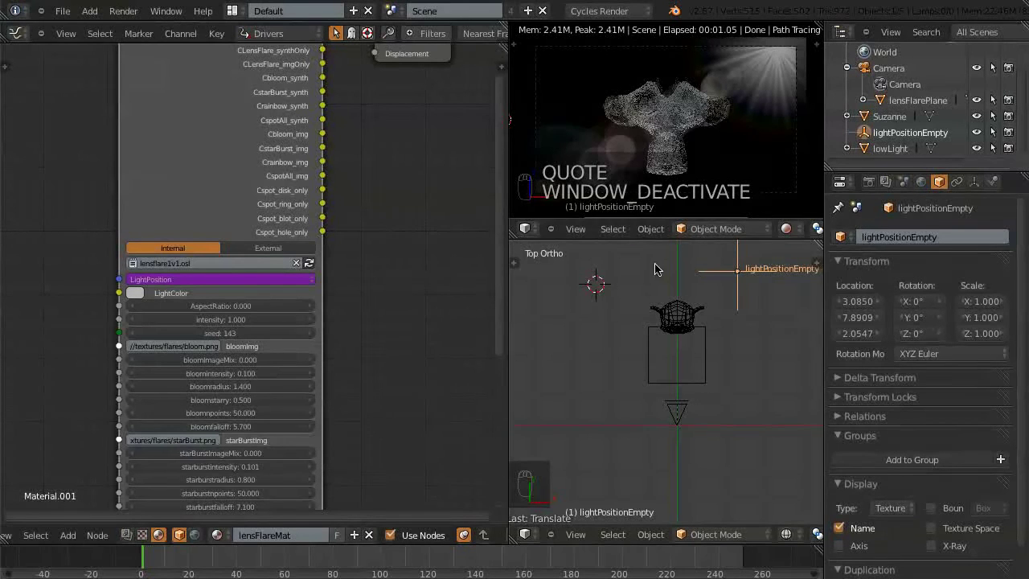
key("F12")
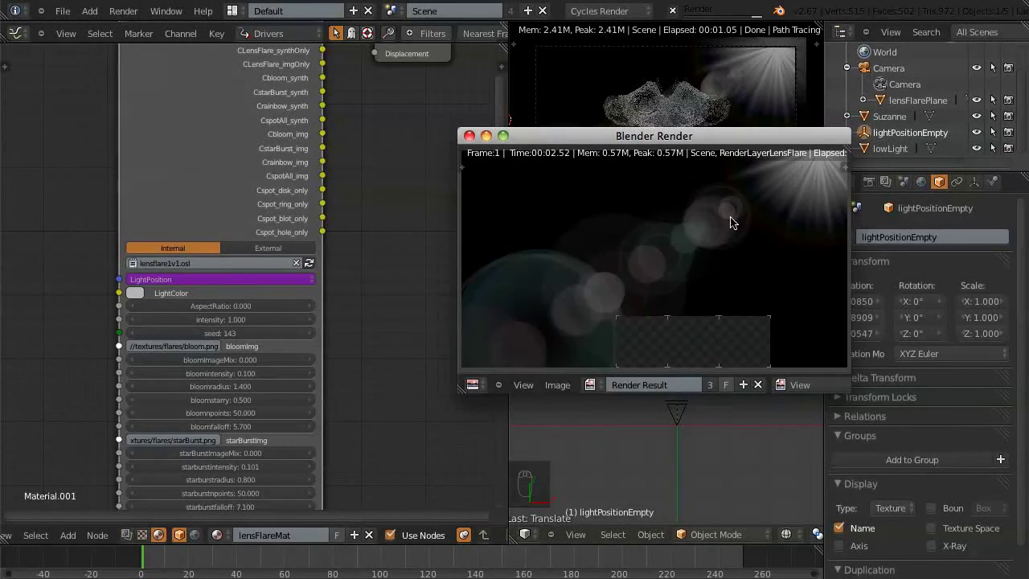
left_click(469, 136)
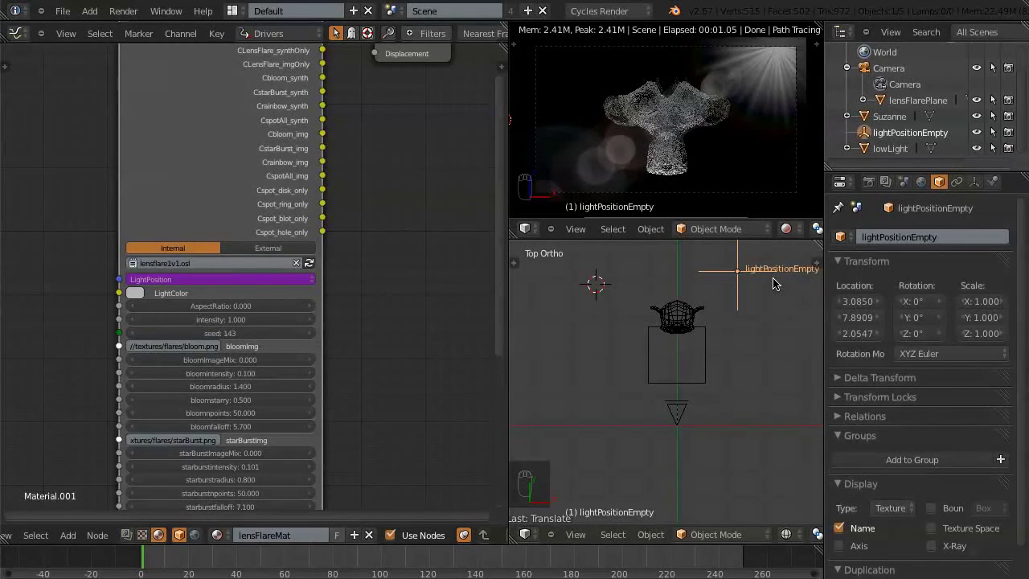
Step: Move lightPositionEmpty in the camera view to about X 1.13, Z 0.28 and test-render the frame
key("KP_0")
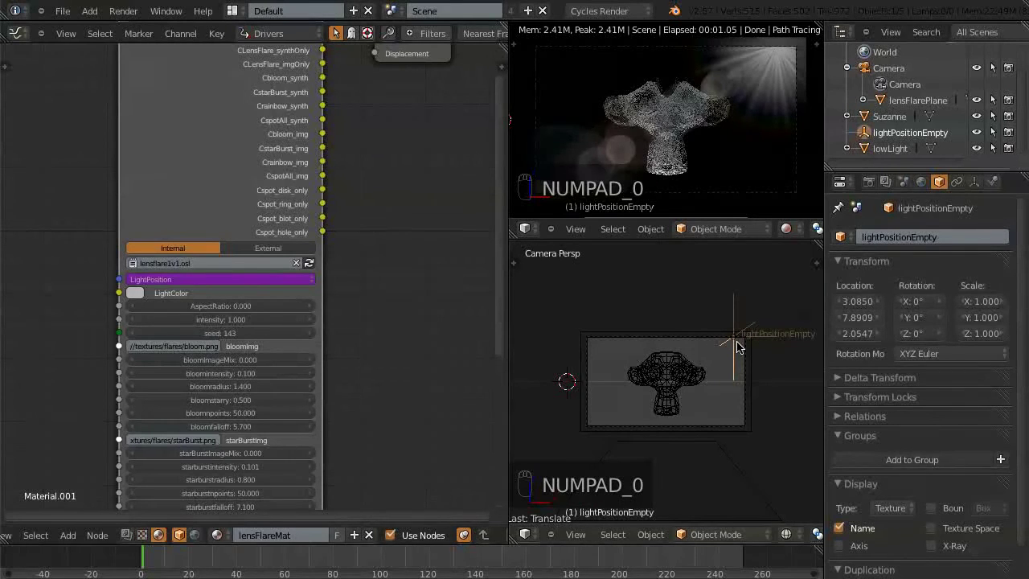
key("g")
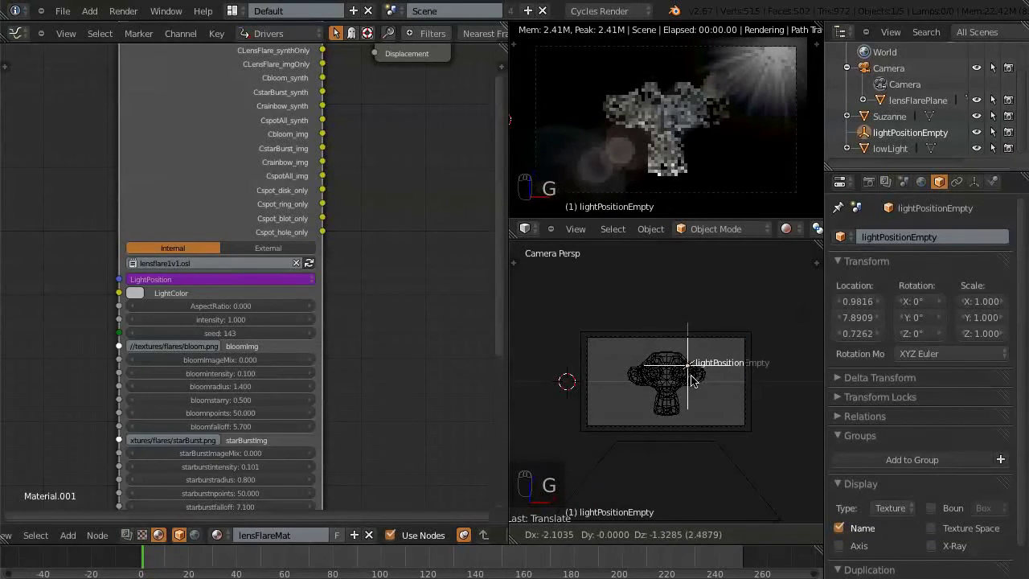
left_click(697, 386)
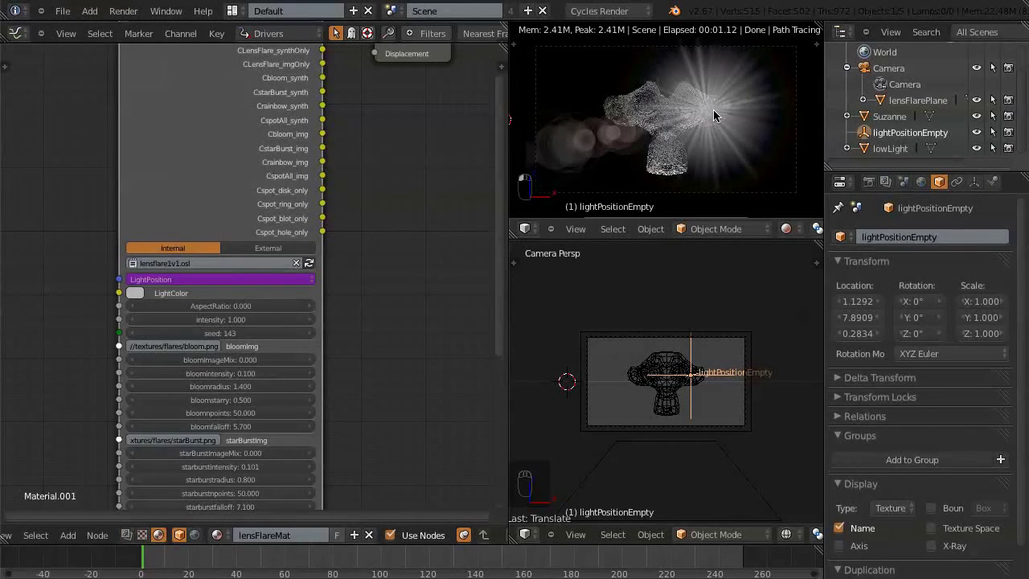
key("F12")
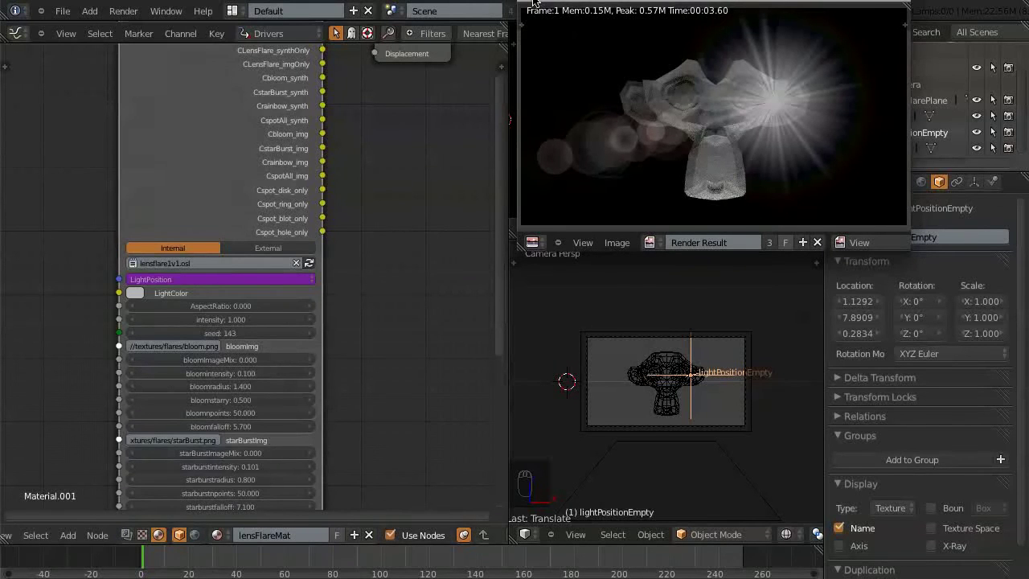
key("Escape")
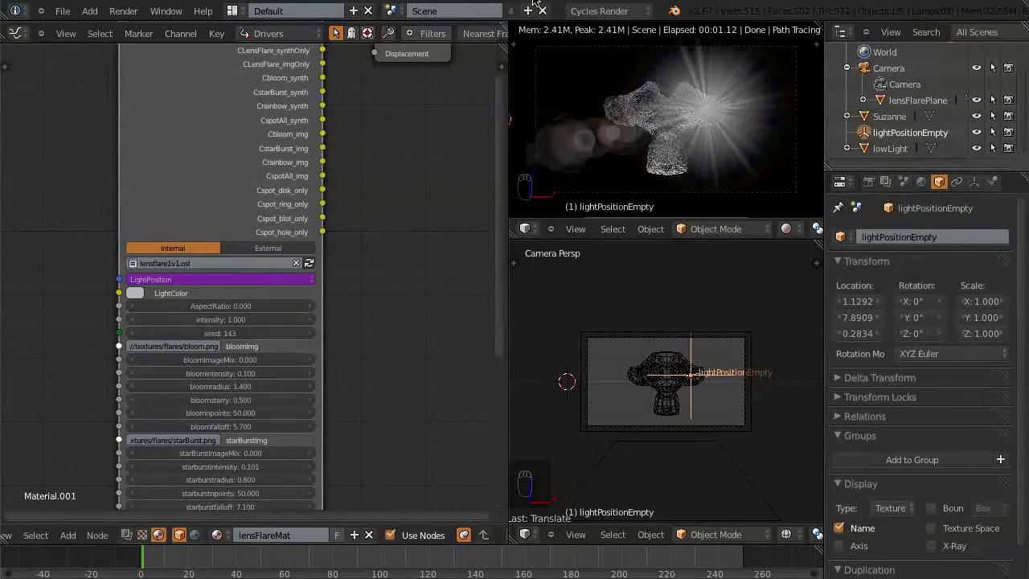
Step: Set the Fac of the compositor's Add node to 0 and render the frame again
left_click(125, 540)
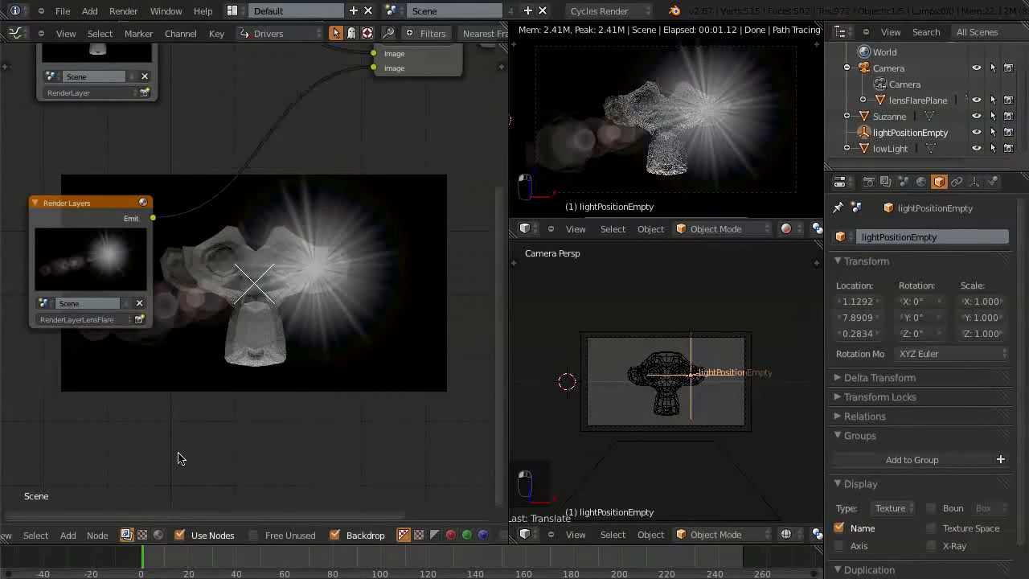
left_click_drag(502, 250, 504, 160)
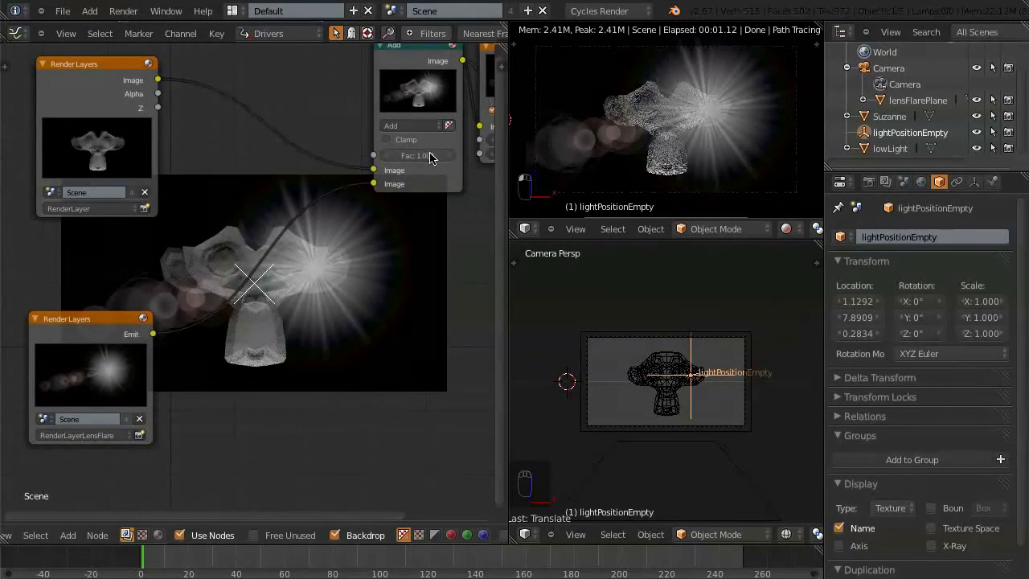
left_click_drag(439, 156, 362, 156)
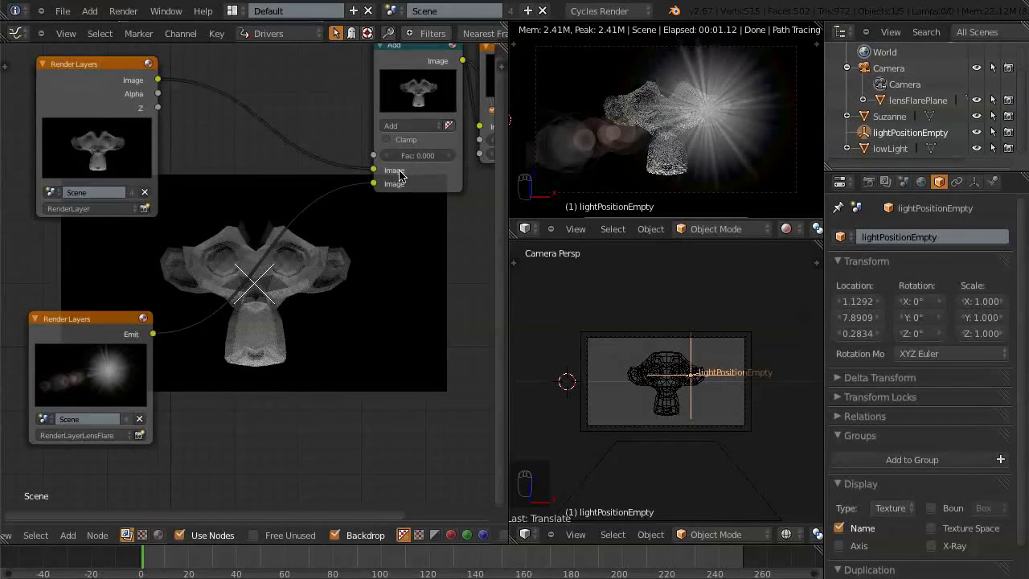
key("F12")
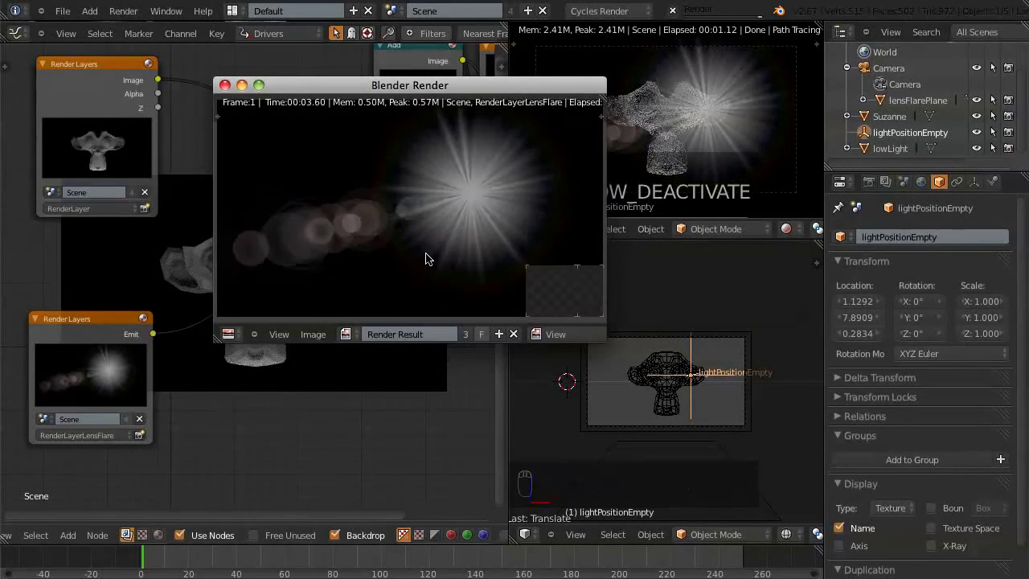
left_click(225, 85)
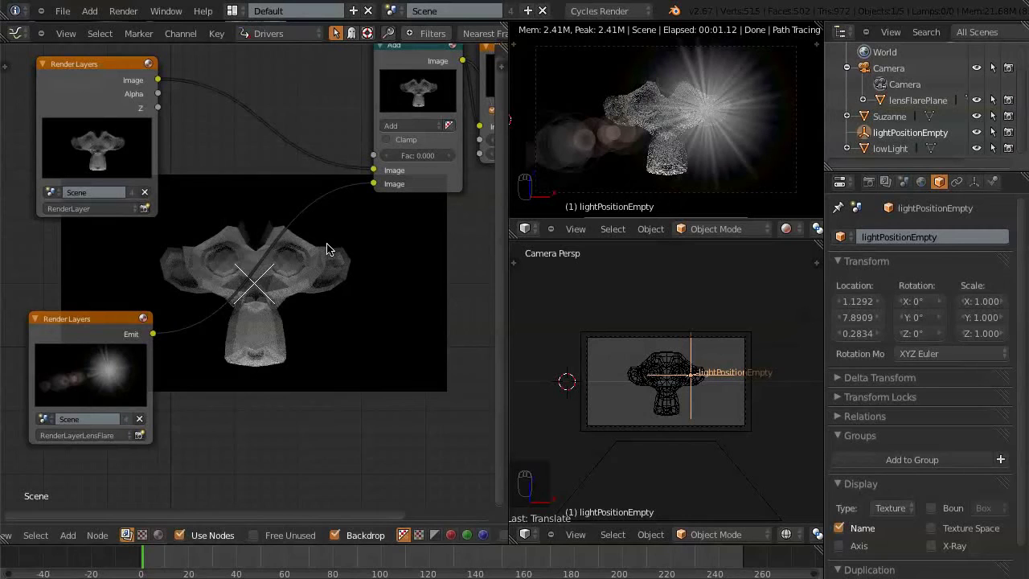
Step: Move lightPositionEmpty in the top view to about X 2.86, Y 7.77
key("KP_7")
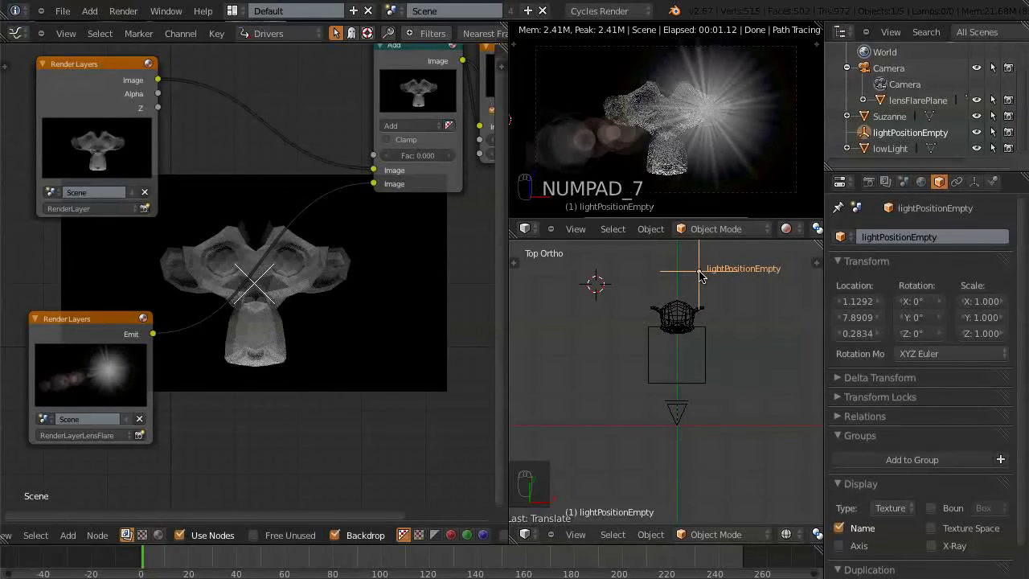
key("g")
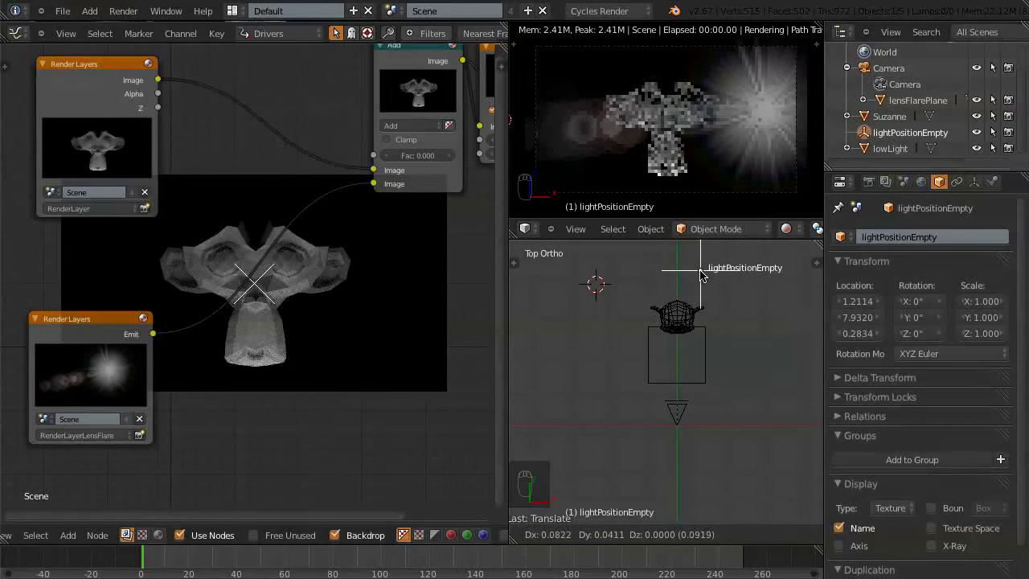
left_click(697, 274)
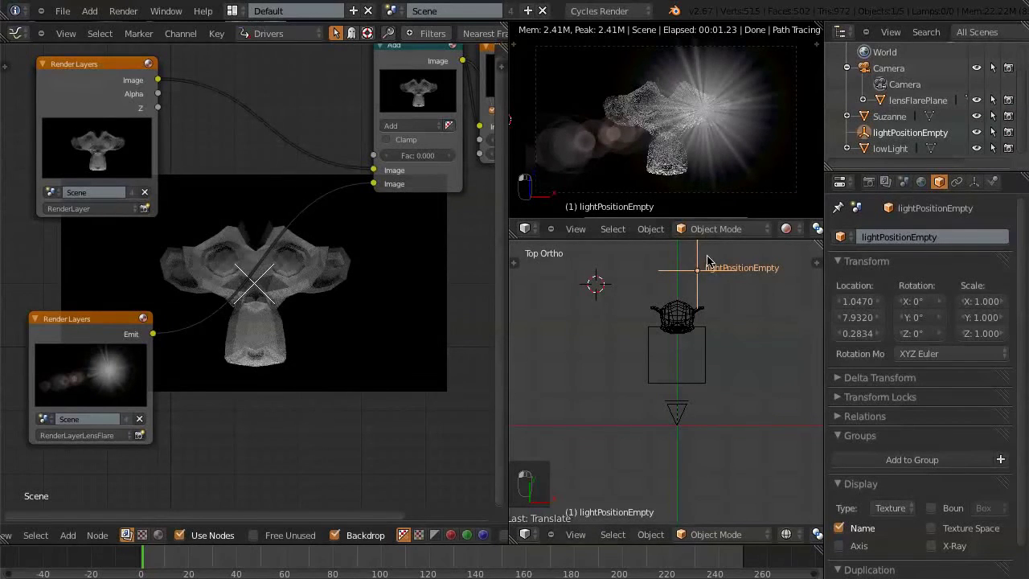
key("g")
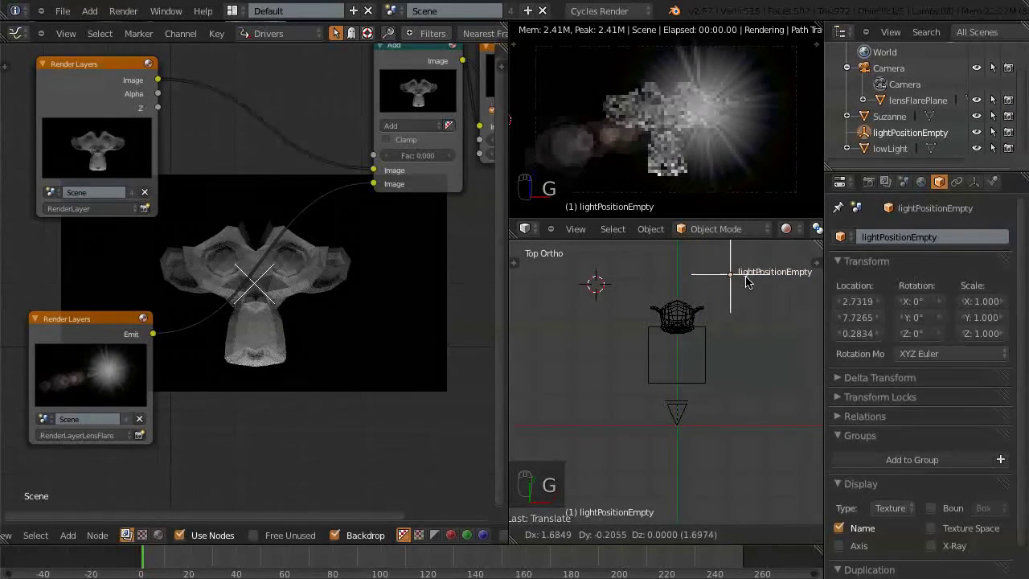
left_click(747, 280)
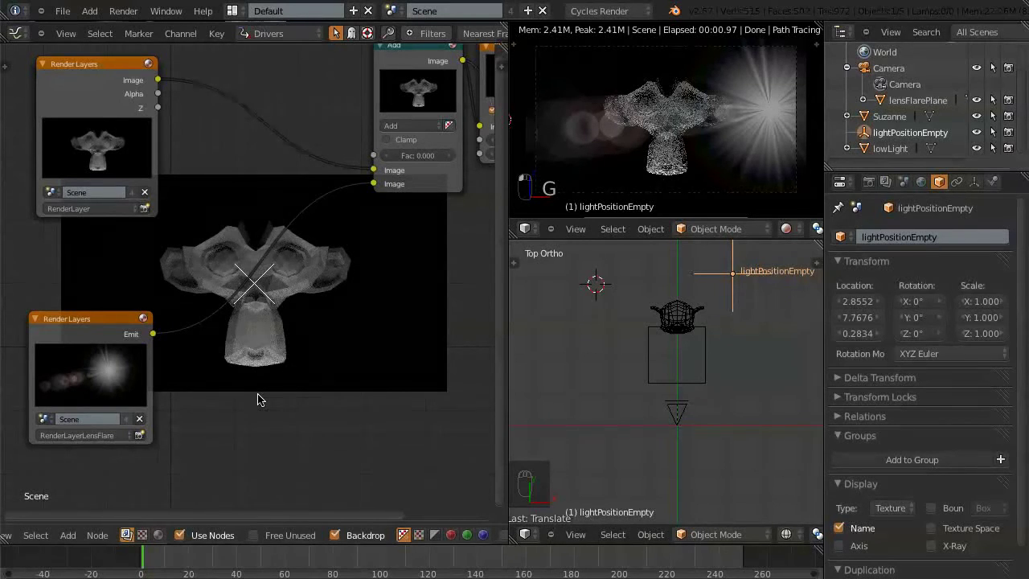
Step: Set the Add node's Fac to 1 and move lightPositionEmpty in the top view to about X -0.19, Y 7.73
left_click(420, 156)
type("1")
key("Return")
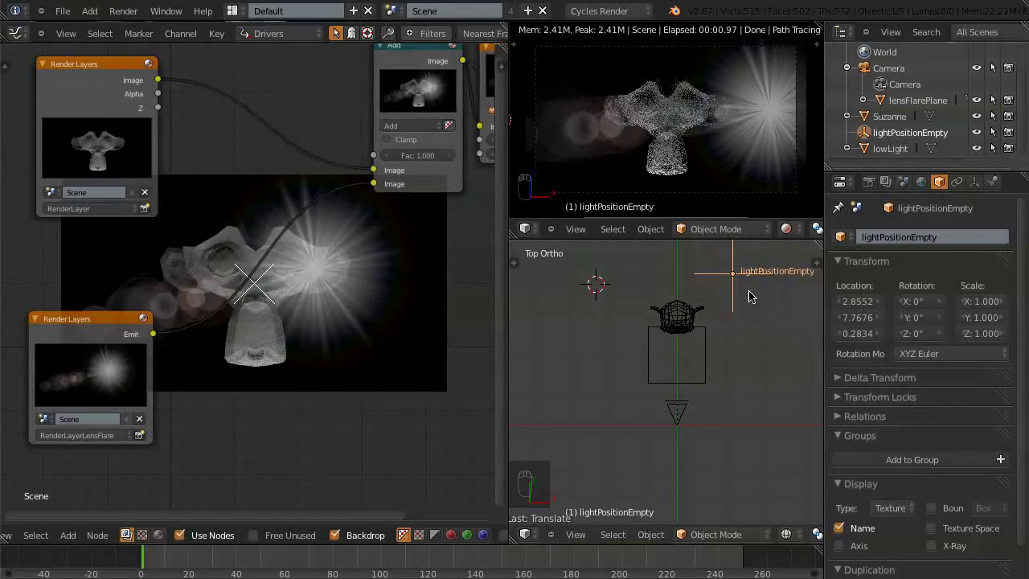
key("g")
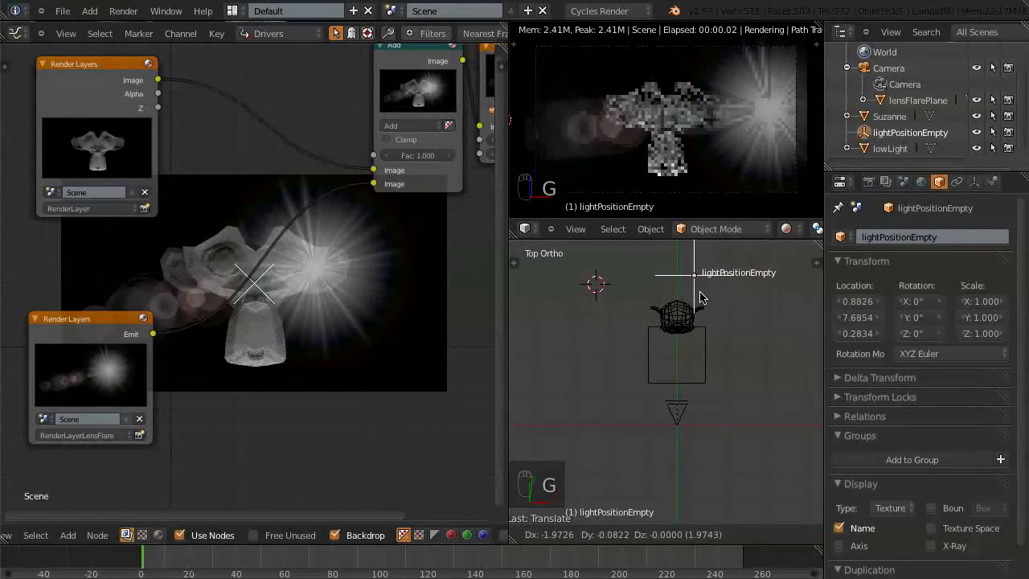
left_click(689, 297)
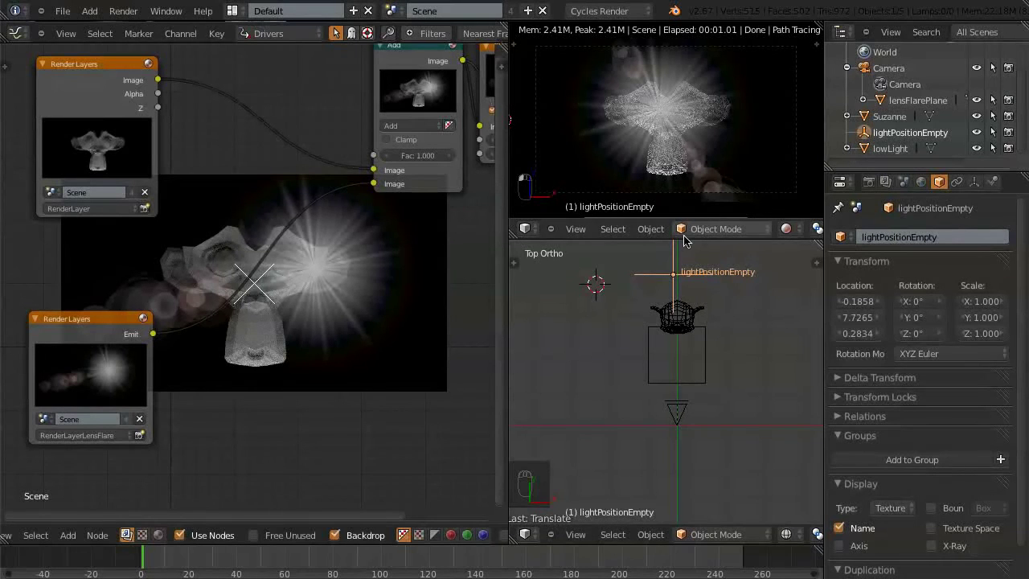
Step: Set the Add node's Fac to 0 and move lightPositionEmpty in the top view to about X 4.66, Y 7.44
left_click(413, 156)
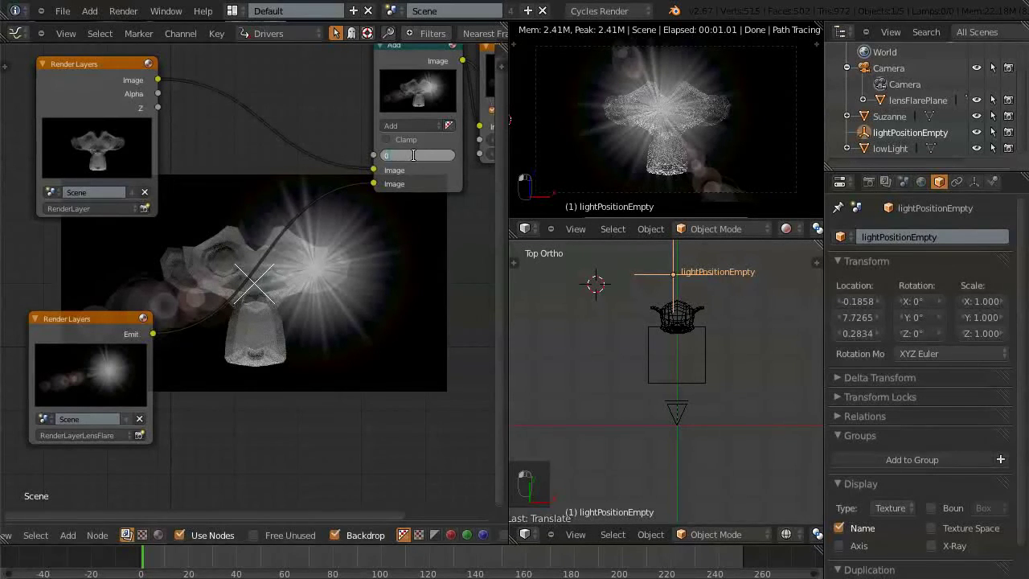
type("0")
key("Return")
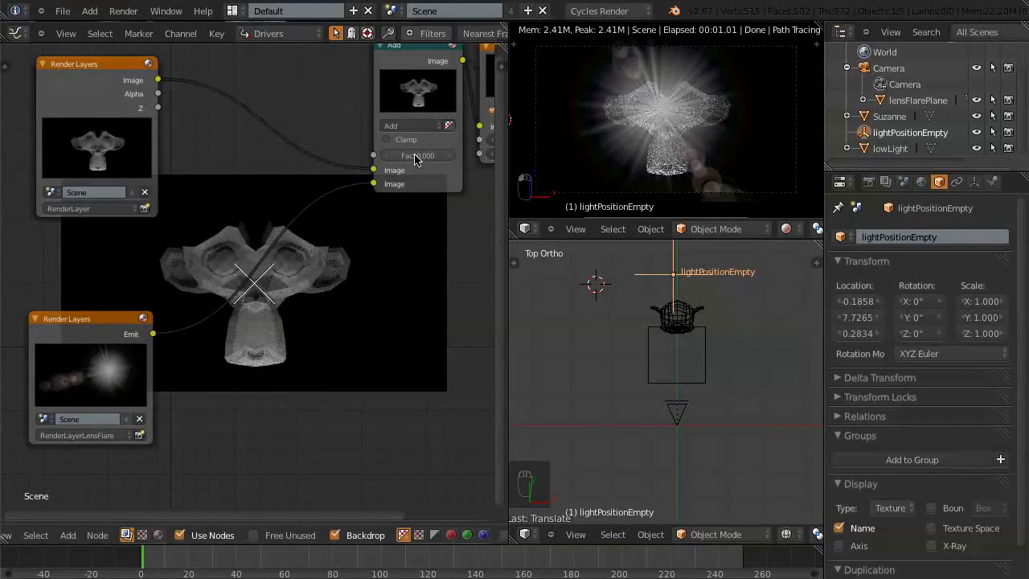
key("g")
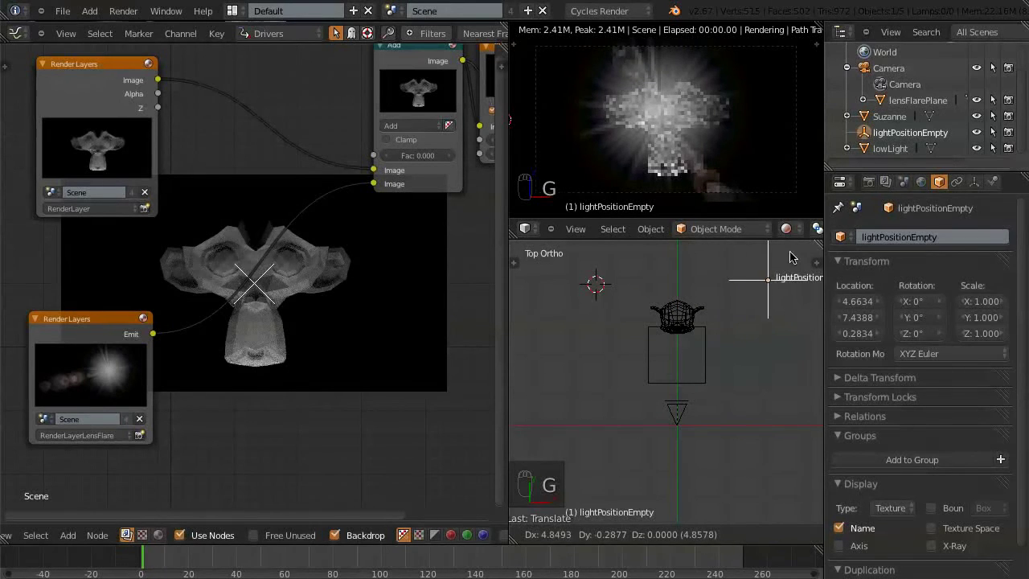
left_click(794, 305)
Step: Switch the camera view from rendered to wireframe shading and save the file
key("z")
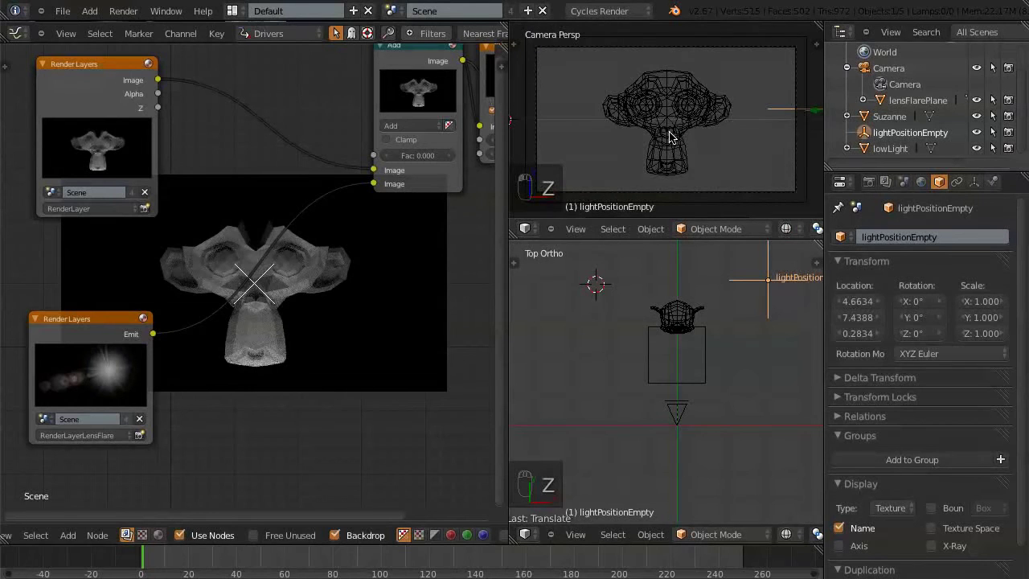
key("ctrl+s")
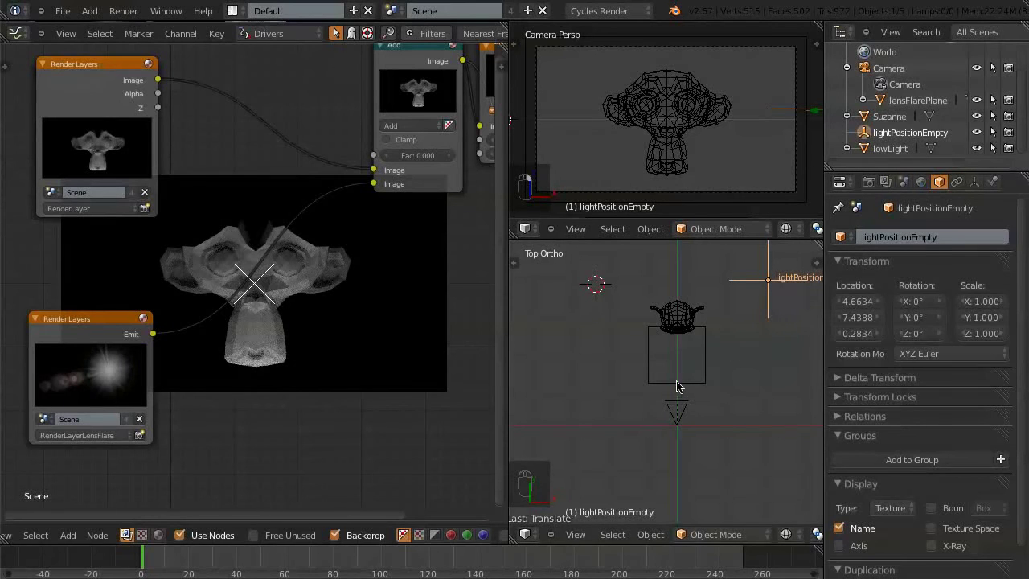
Step: Snap the 3D cursor to lightPositionEmpty and add an icosphere there
key("shift+s")
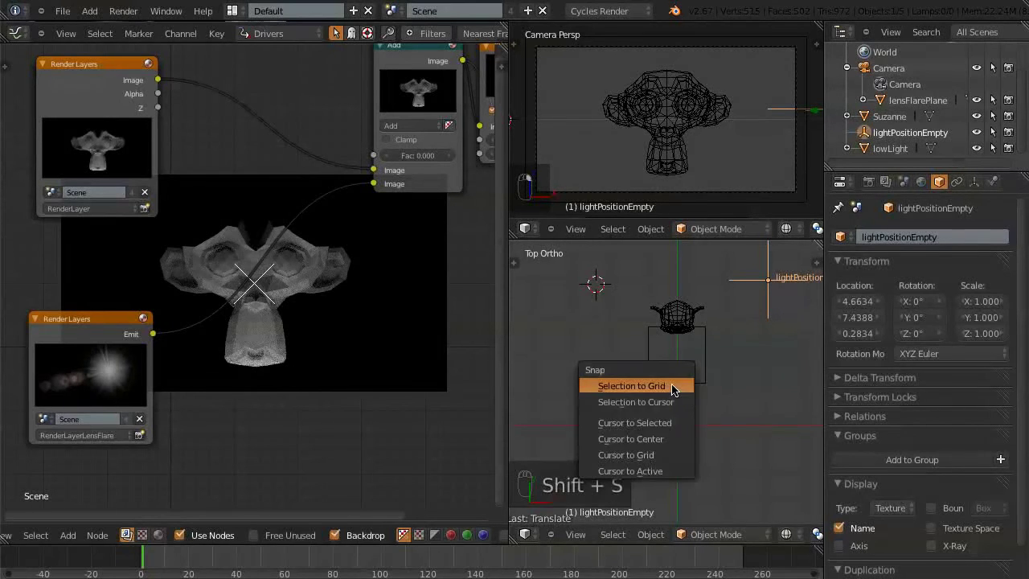
left_click(646, 423)
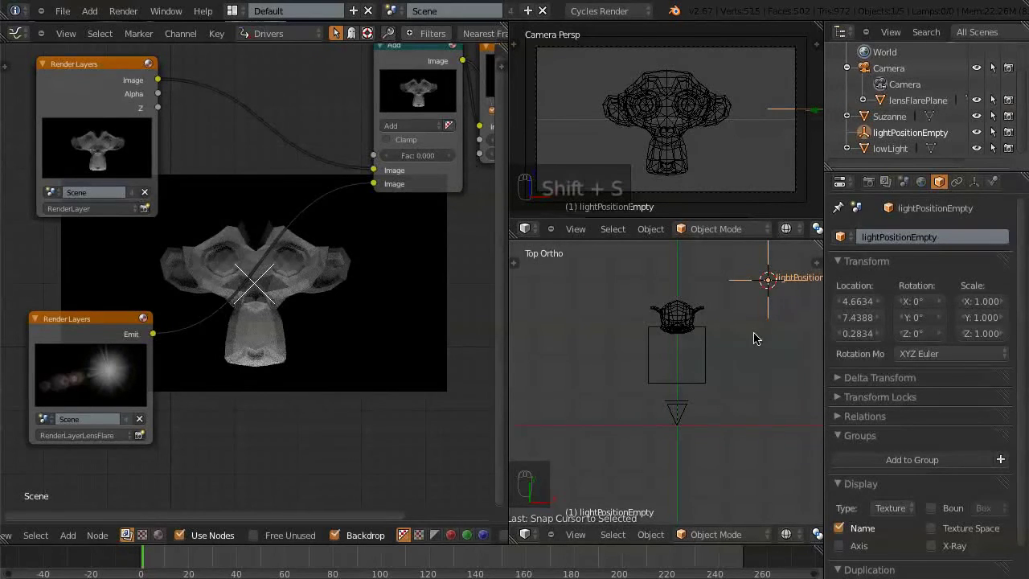
key("shift+a")
mouse_move(741, 222)
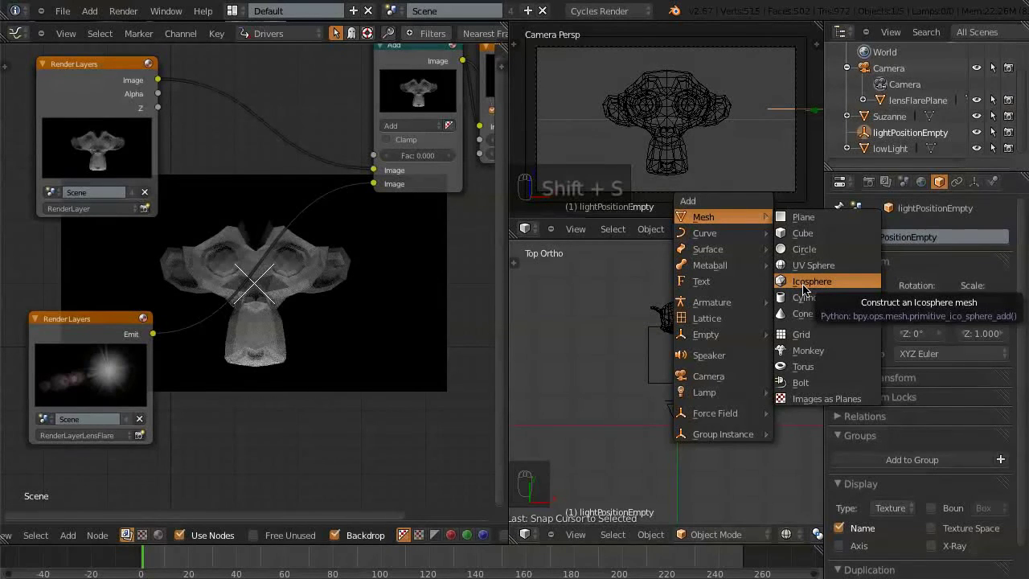
left_click(804, 283)
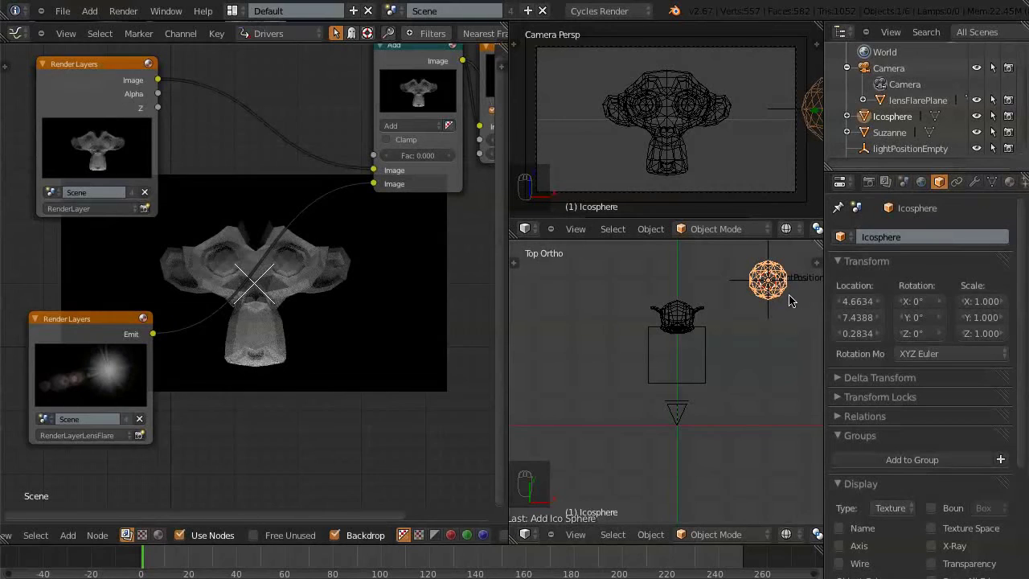
Step: Set the icosphere's subdivisions to 1 and scale it down uniformly to about 0.489
key("n")
key("n")
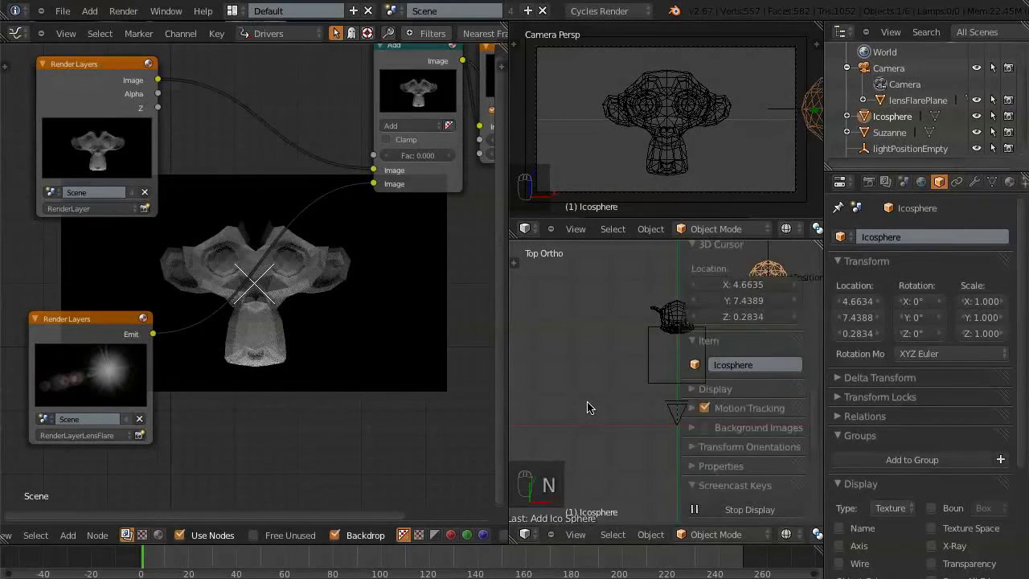
key("t")
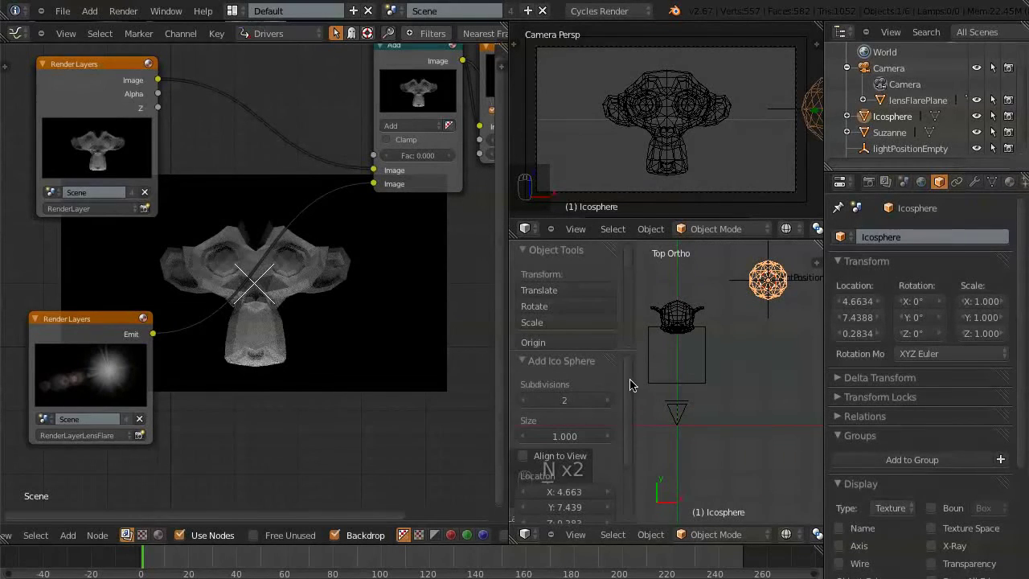
left_click(524, 400)
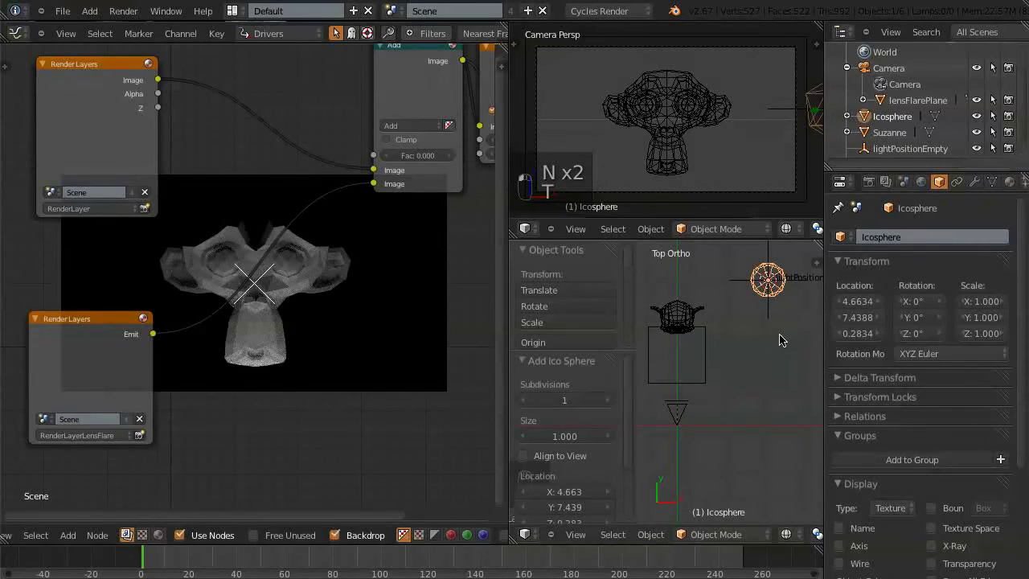
key("s")
left_click(774, 296)
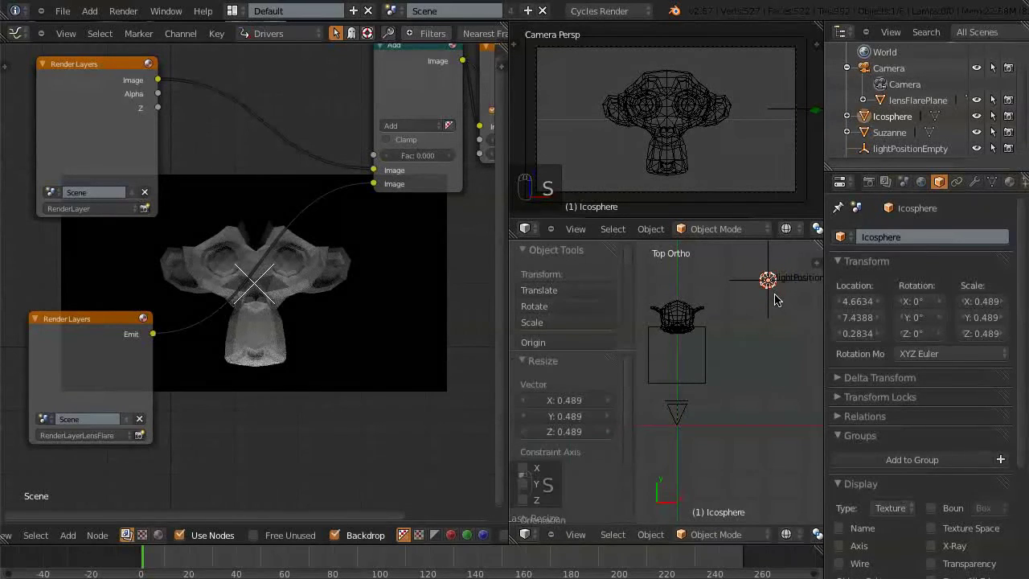
scroll(777, 302, "up", 5)
scroll(776, 301, "up", 2)
scroll(776, 301, "down", 3)
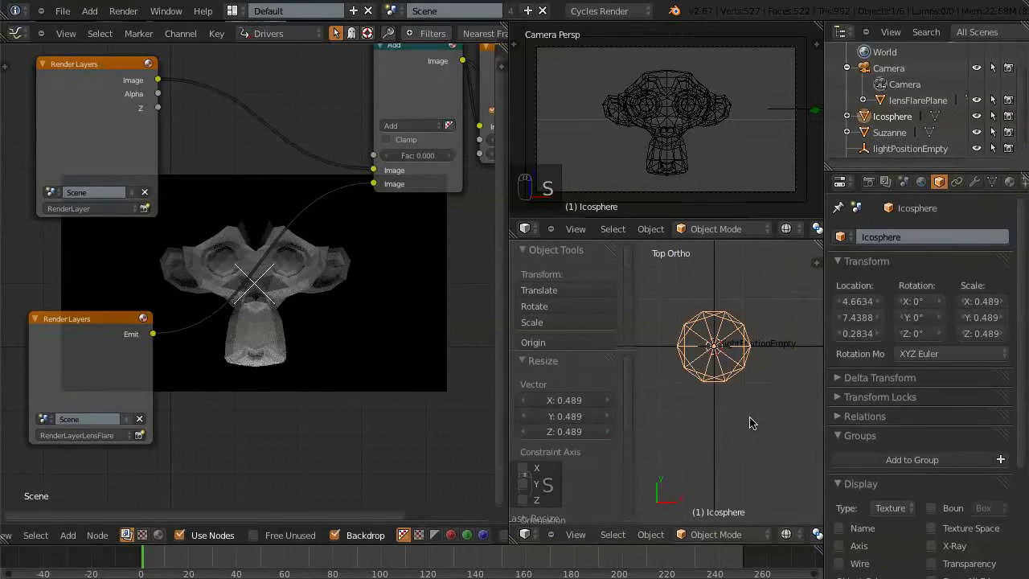
Step: Scale the icosphere down uniformly to about 0.104 and save the file
key("s")
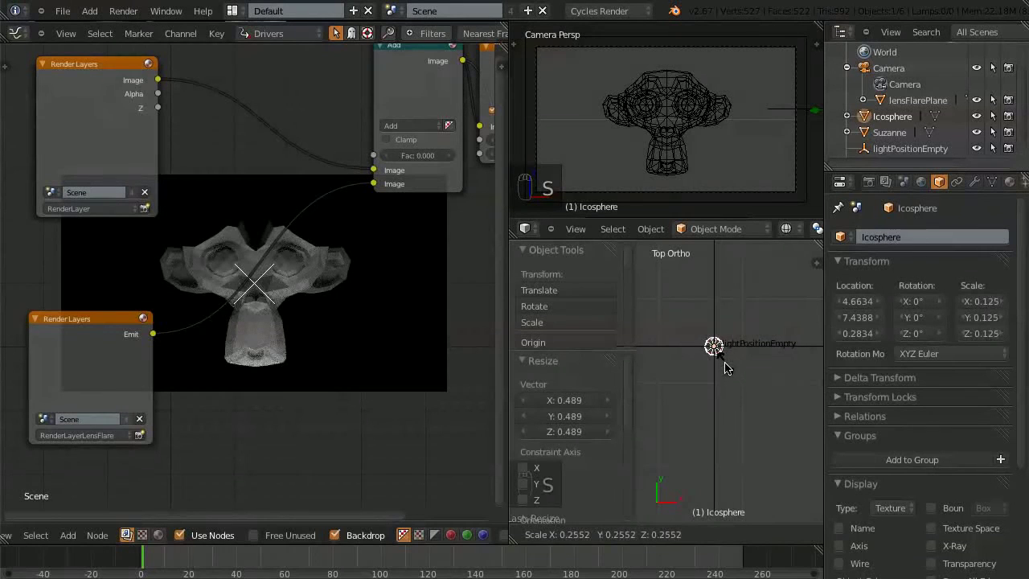
left_click(722, 366)
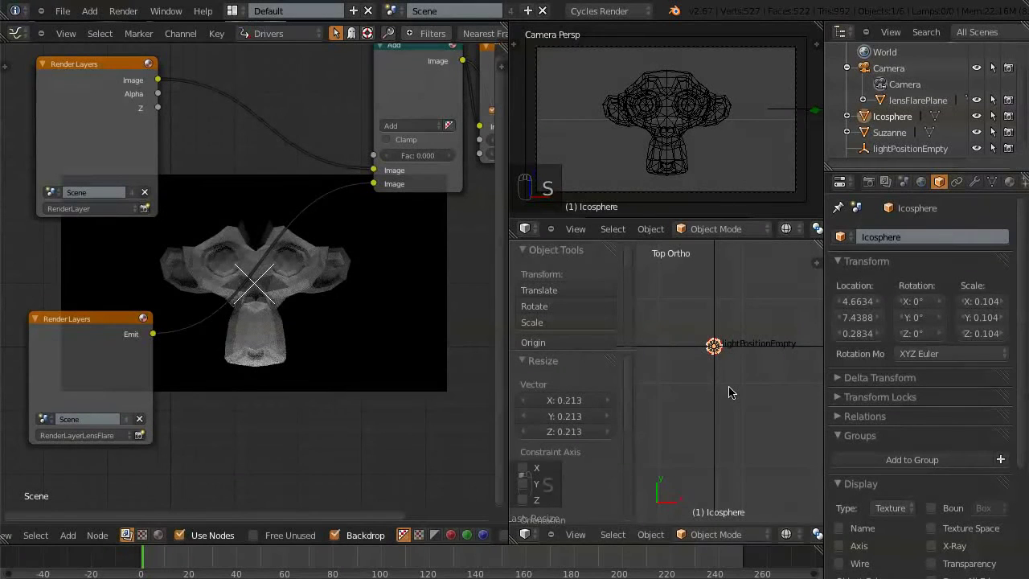
key("ctrl+s")
left_click(731, 392)
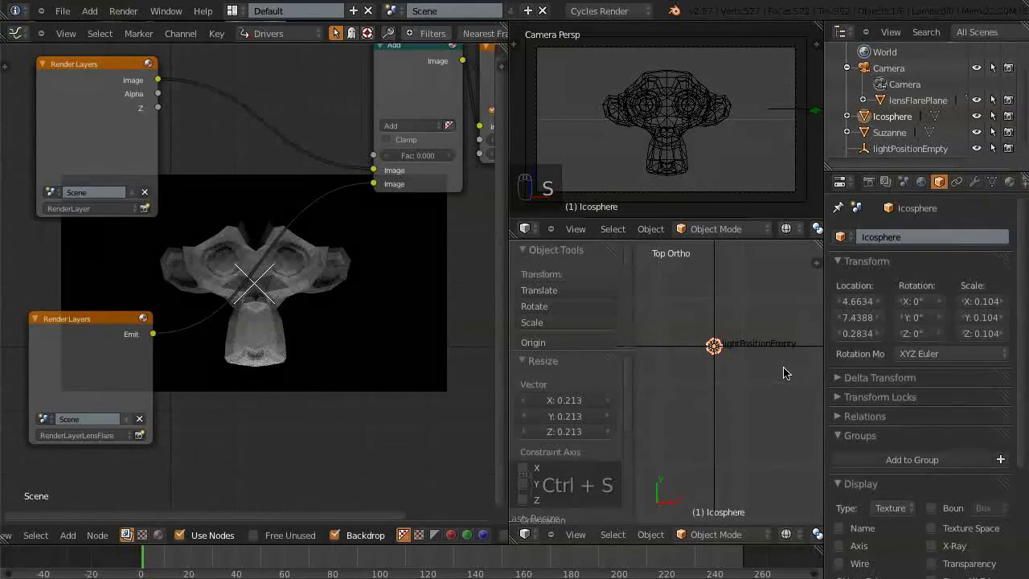
Step: Give the icosphere a new material with an Emission surface shader and save the file
left_click(1010, 183)
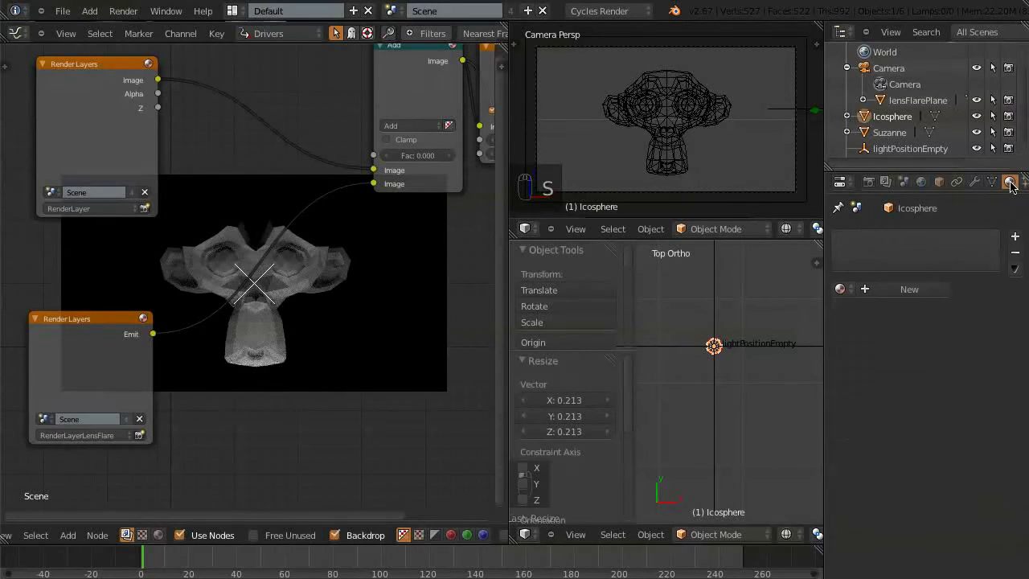
left_click(909, 293)
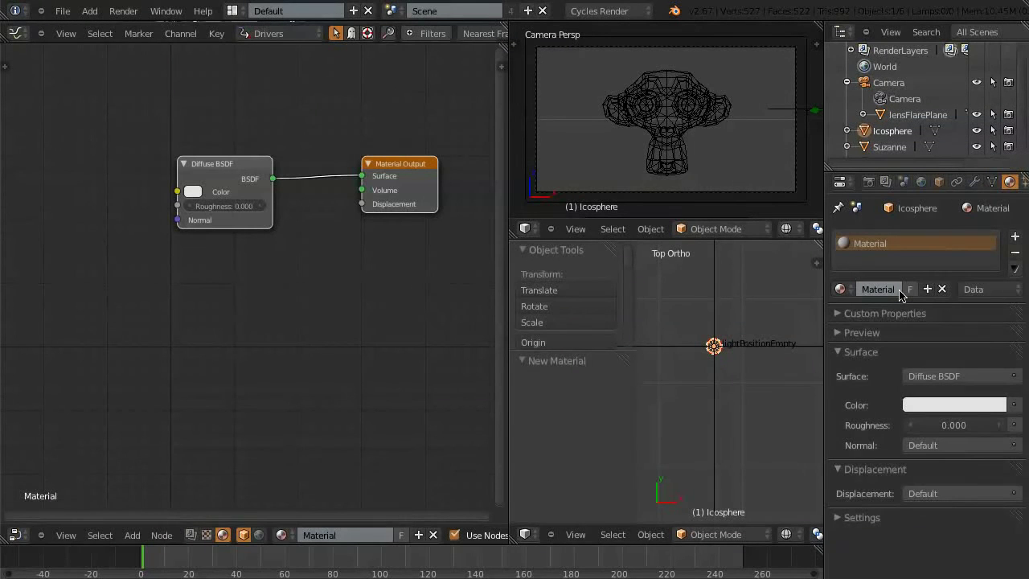
left_click(946, 378)
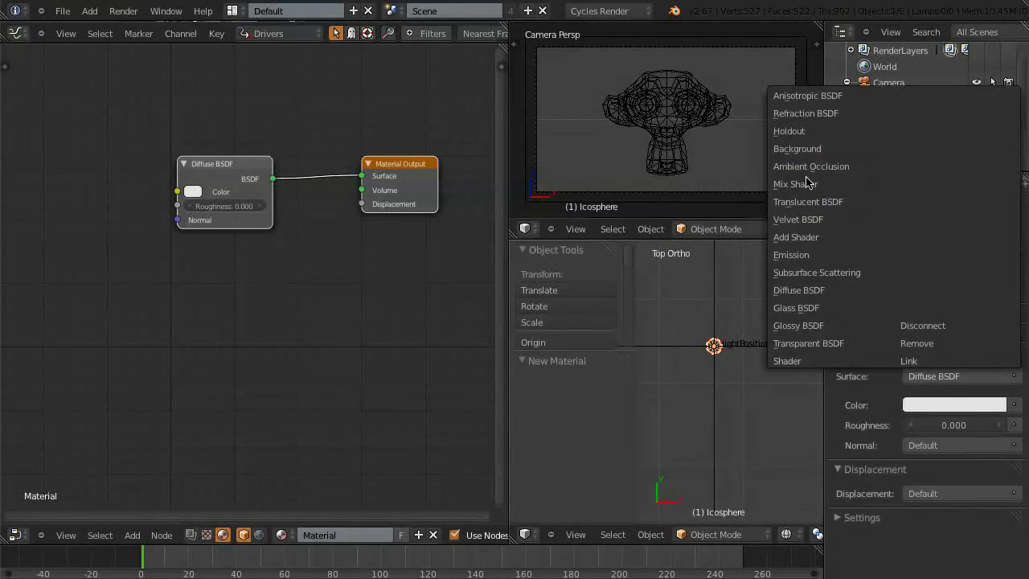
left_click(790, 255)
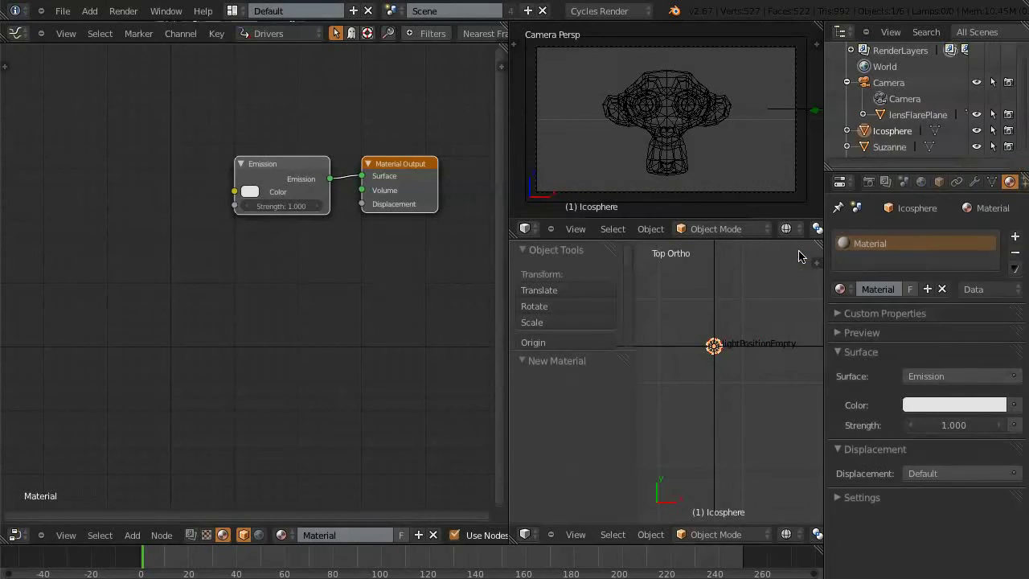
key("ctrl+s")
left_click(530, 386)
Step: Hide the tool shelf in the top-view viewport and switch that viewport to the camera view
key("n")
key("n")
key("t")
key("KP_0")
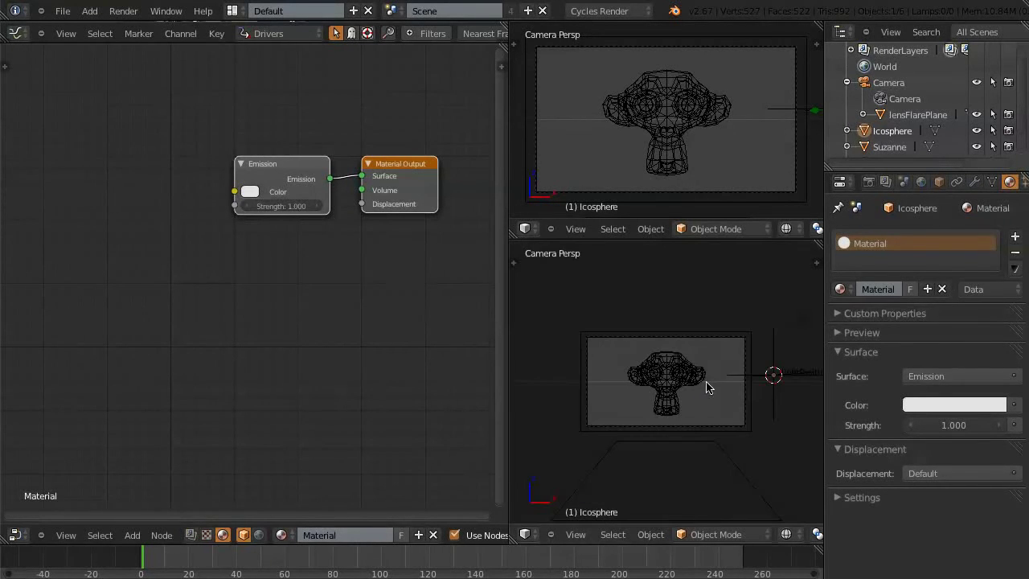
Step: Rename the icosphere to flareMask in the outliner
right_click(792, 110)
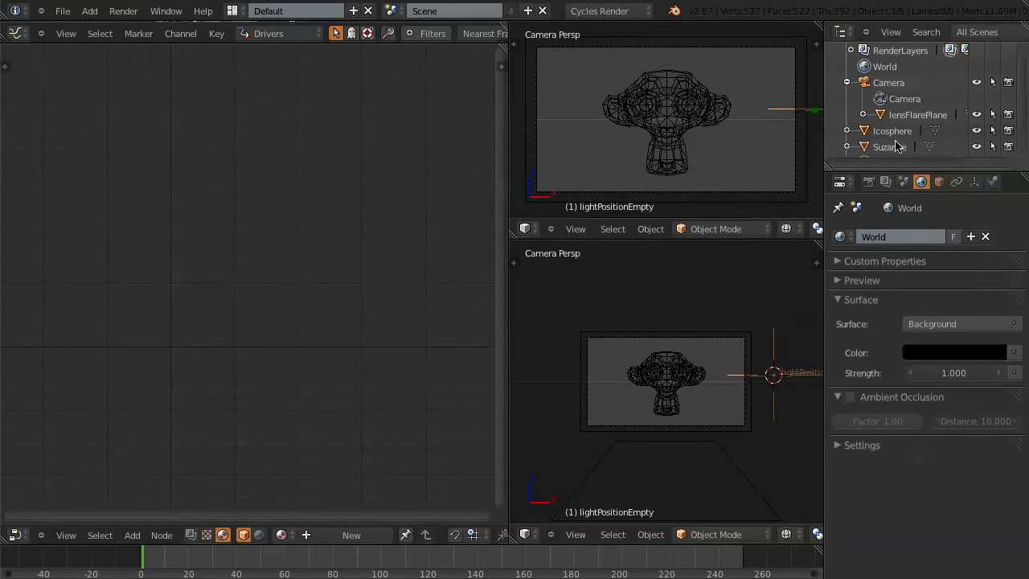
scroll(1013, 120, "down", 2)
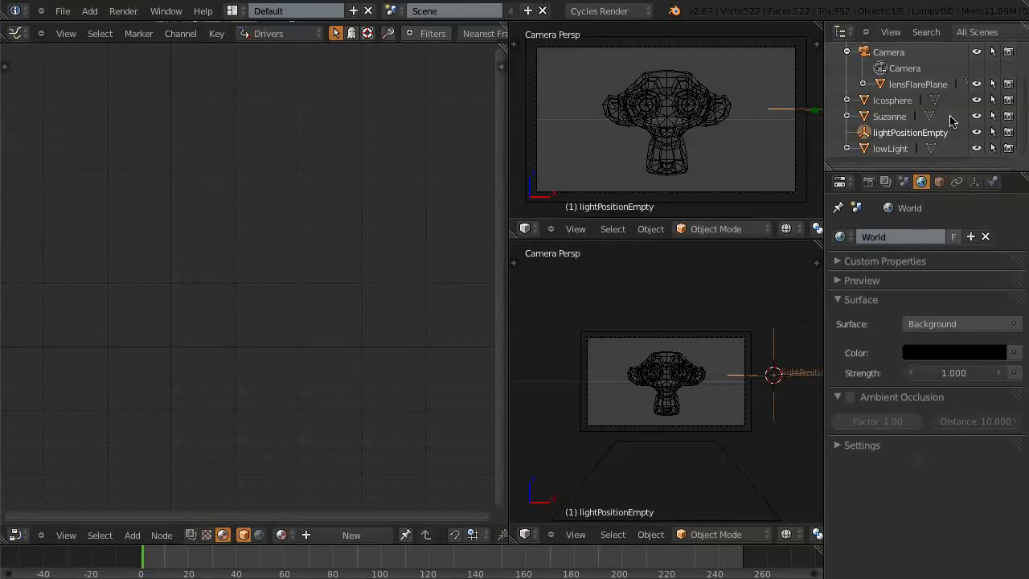
left_click(892, 101)
double_click(892, 103)
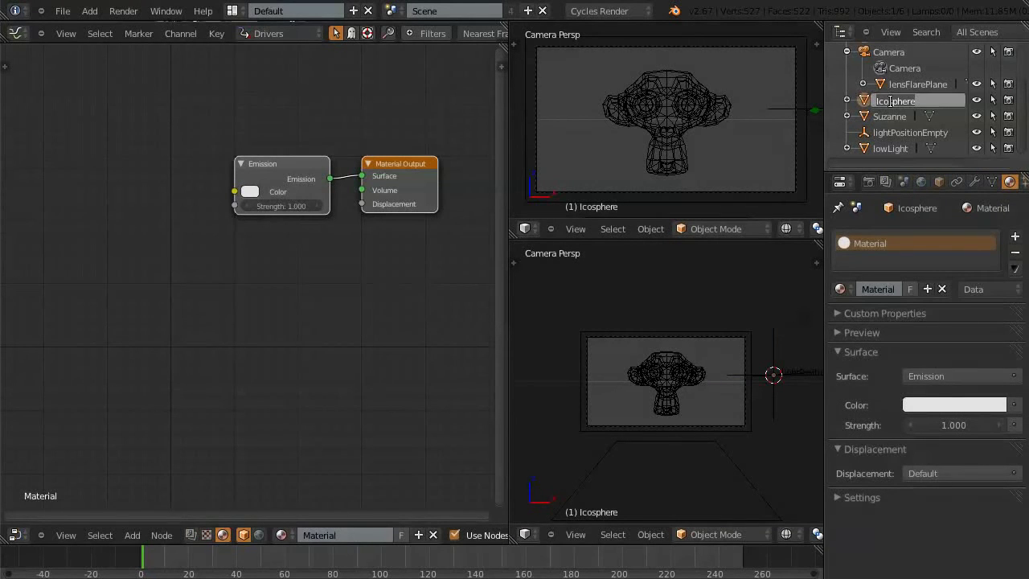
left_click(894, 103)
left_click_drag(939, 100, 863, 102)
type("i")
key("Return")
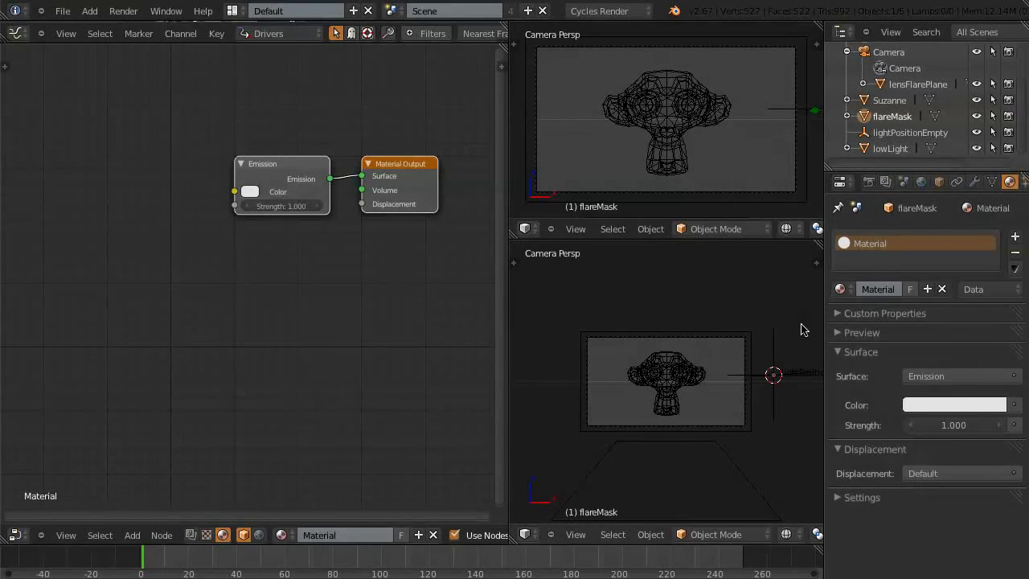
Step: Parent flareMask to lightPositionEmpty with Object (Keep Transform) and save the file
left_click(883, 134)
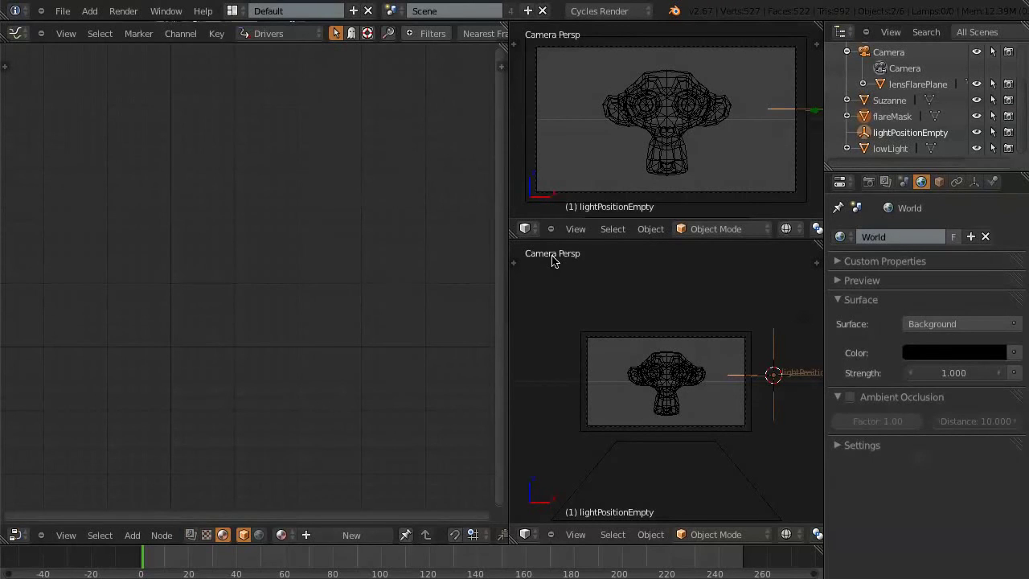
key("ctrl+p")
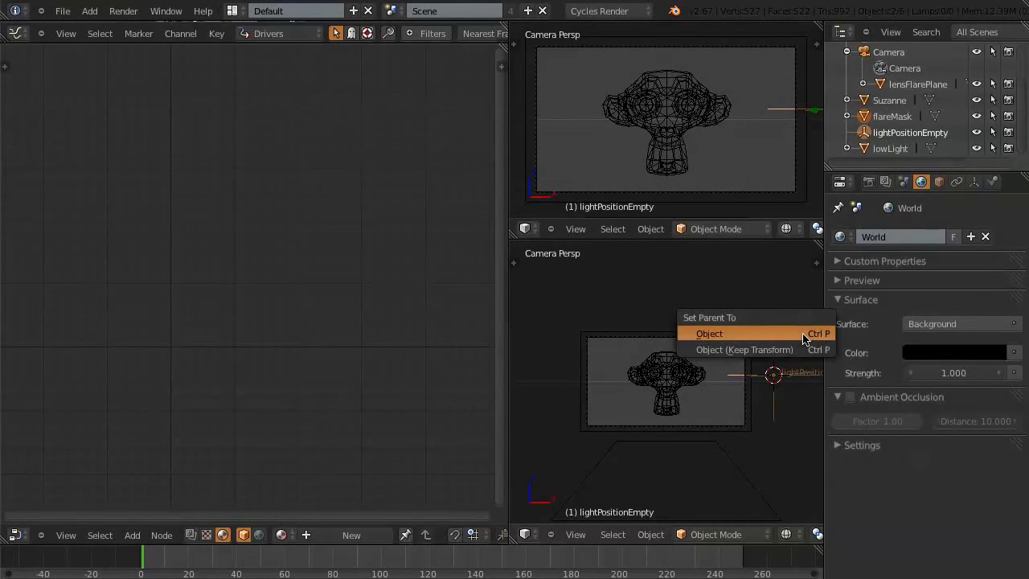
left_click(748, 351)
left_click(849, 133)
scroll(1024, 131, "down", 1)
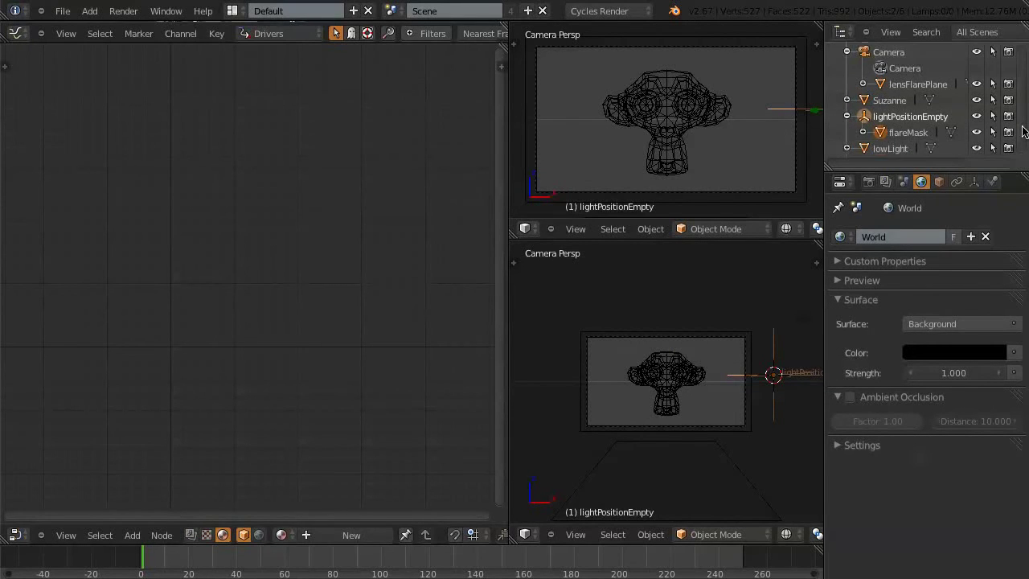
key("ctrl+s")
left_click(773, 339)
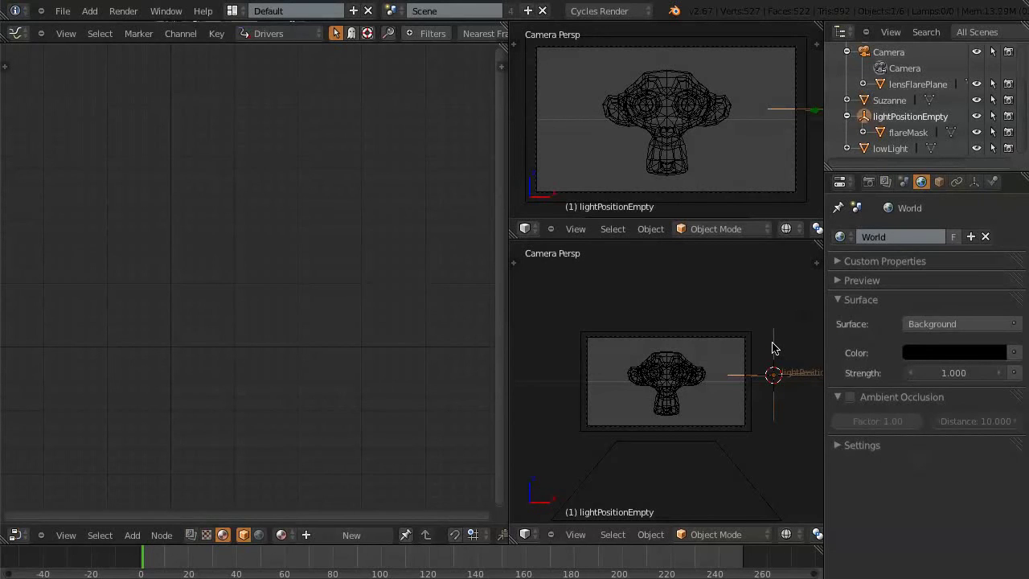
Step: Move lightPositionEmpty into the camera frame's upper right and preview it in rendered shading with lensFlarePlane hidden
key("g")
left_click(722, 330)
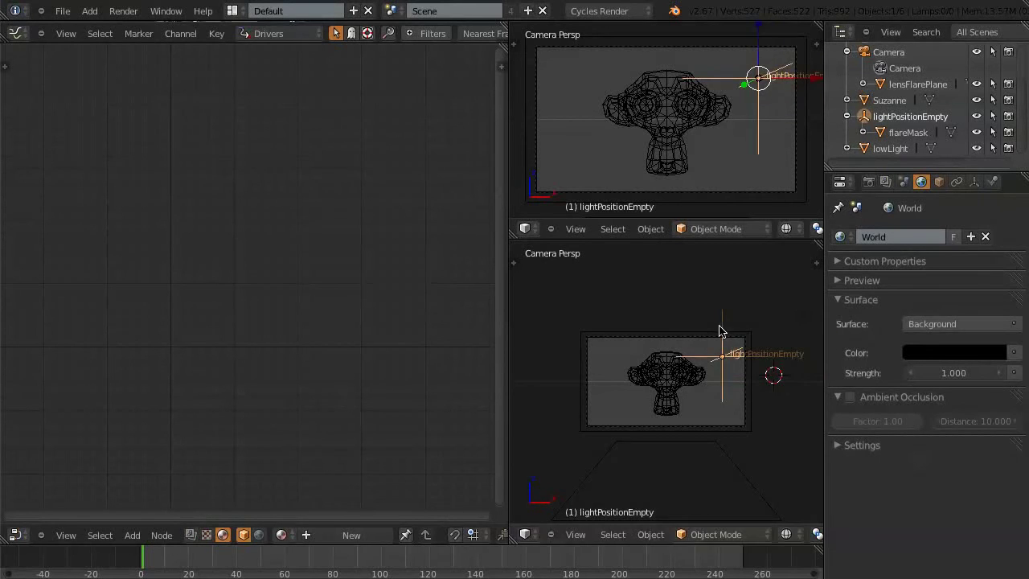
left_click(786, 228)
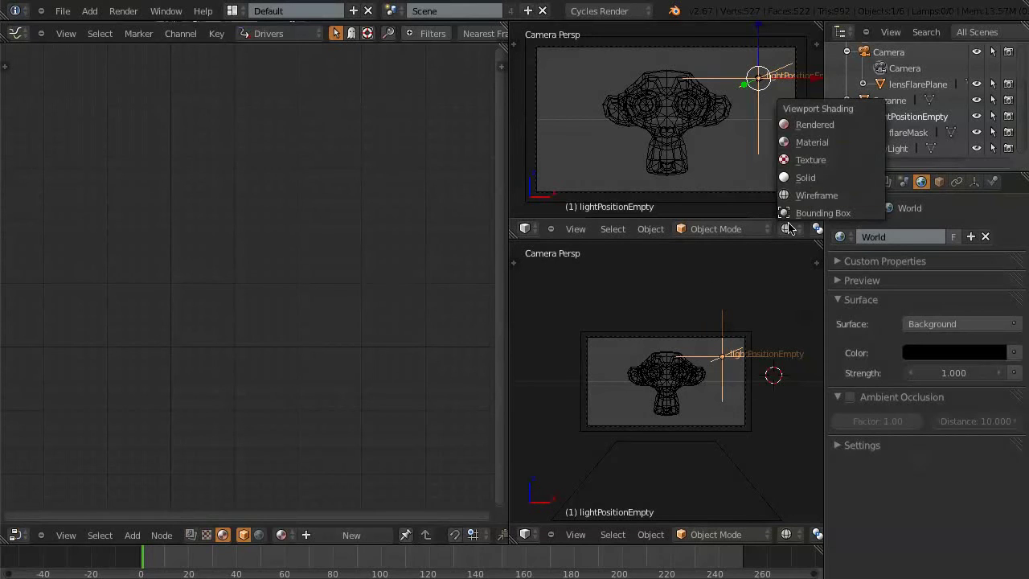
left_click(823, 125)
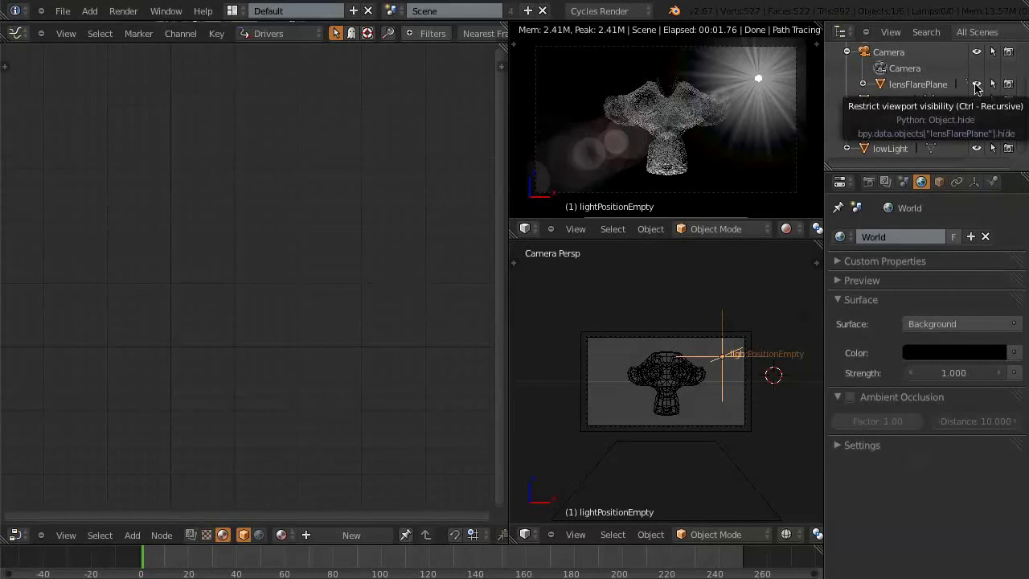
left_click(977, 85)
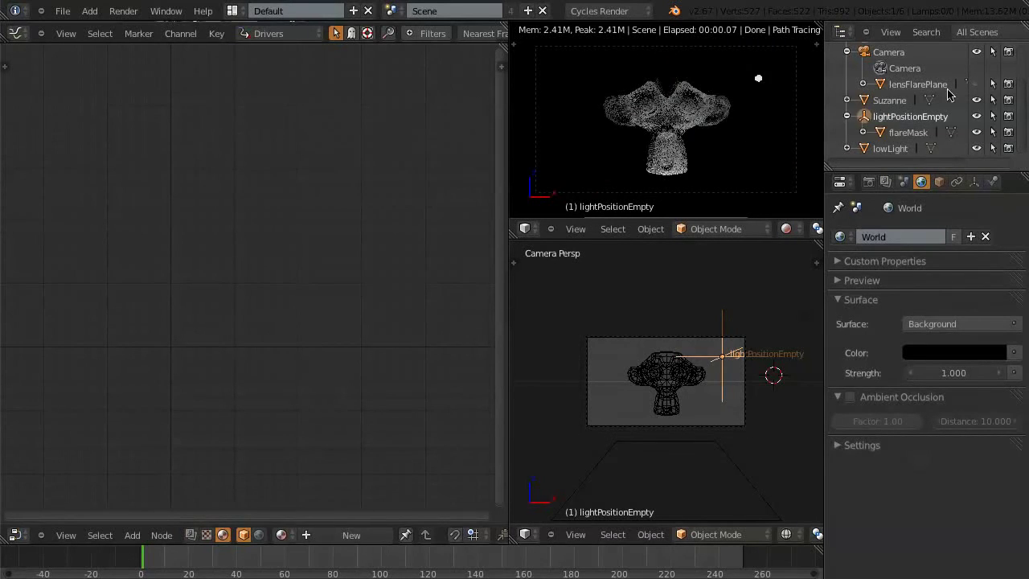
Step: Move lightPositionEmpty behind Suzanne to the far side and back to the camera frame's upper right to test flareMask's occlusion
key("g")
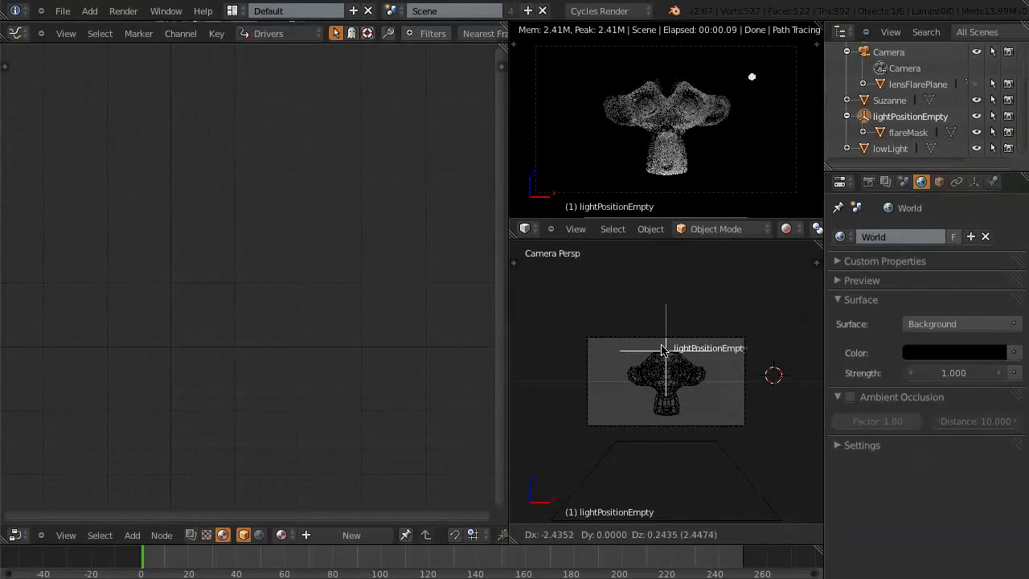
left_click(597, 346)
key("g")
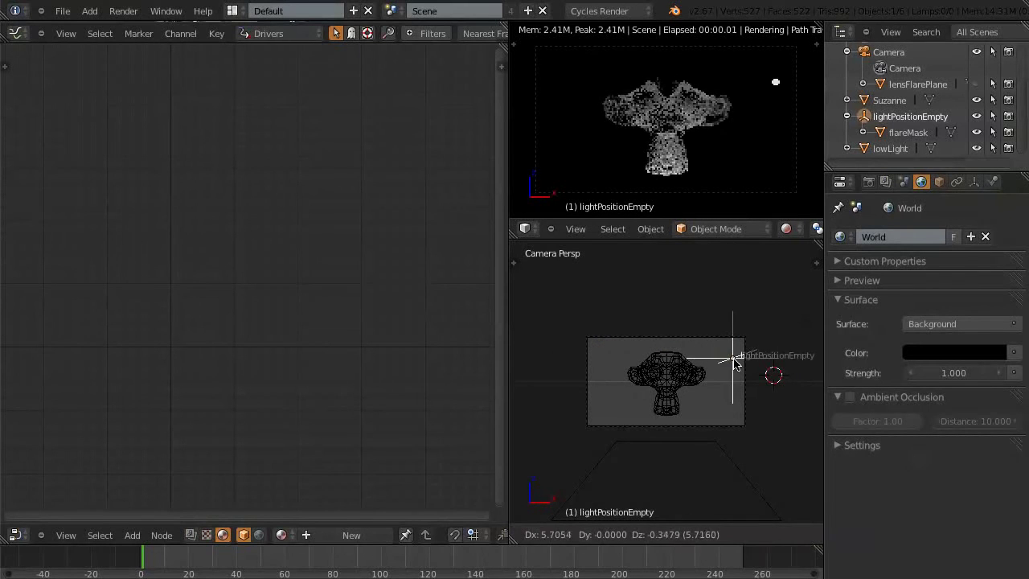
left_click(734, 356)
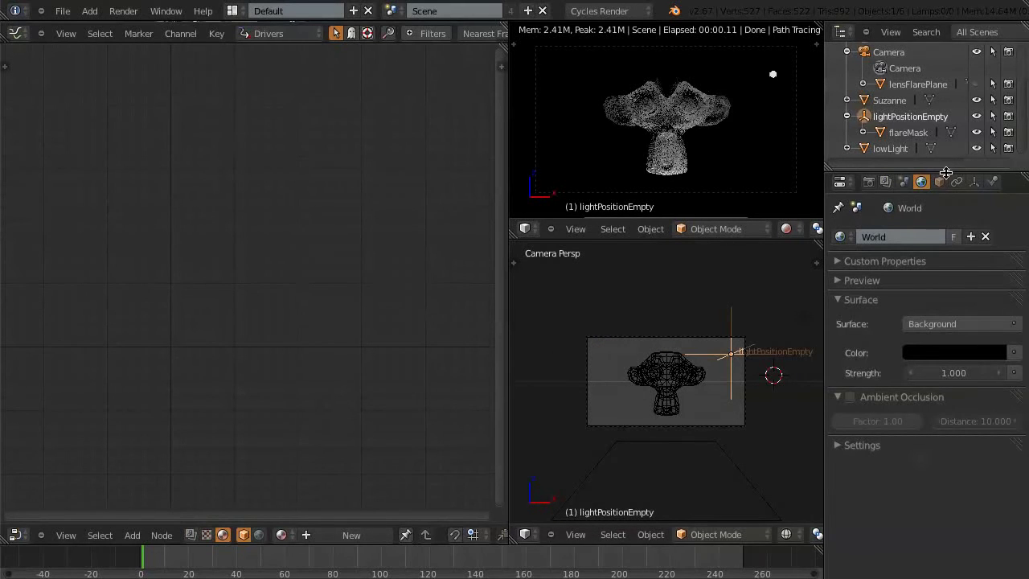
Step: Scale flareMask down uniformly by a factor of about 0.38
left_click(909, 134)
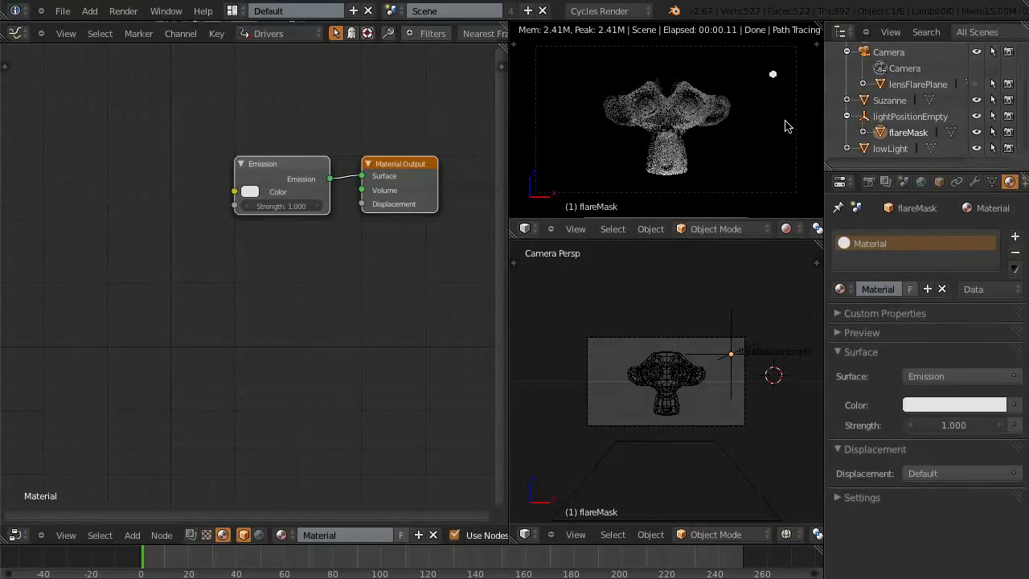
key("s")
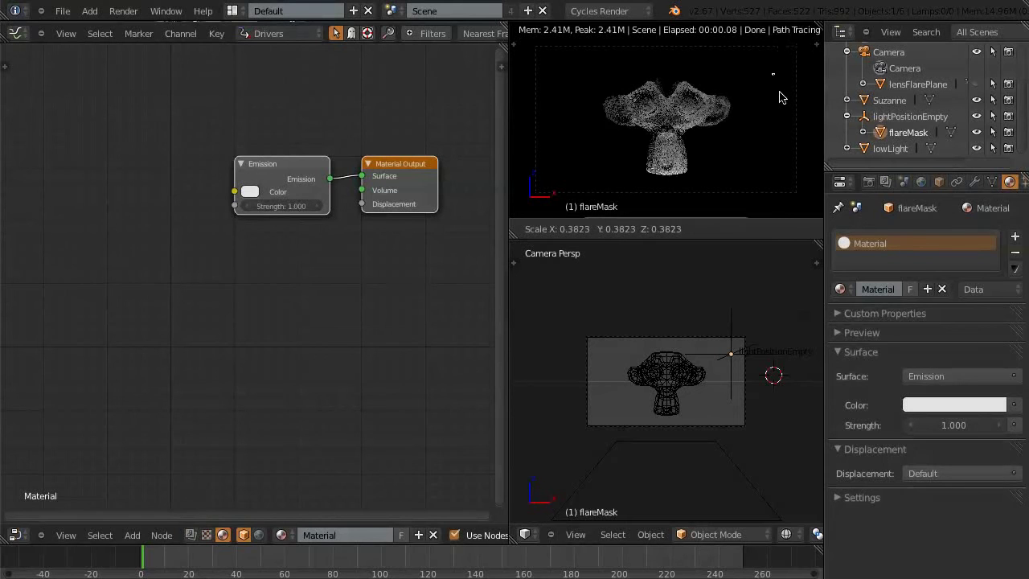
left_click(781, 97)
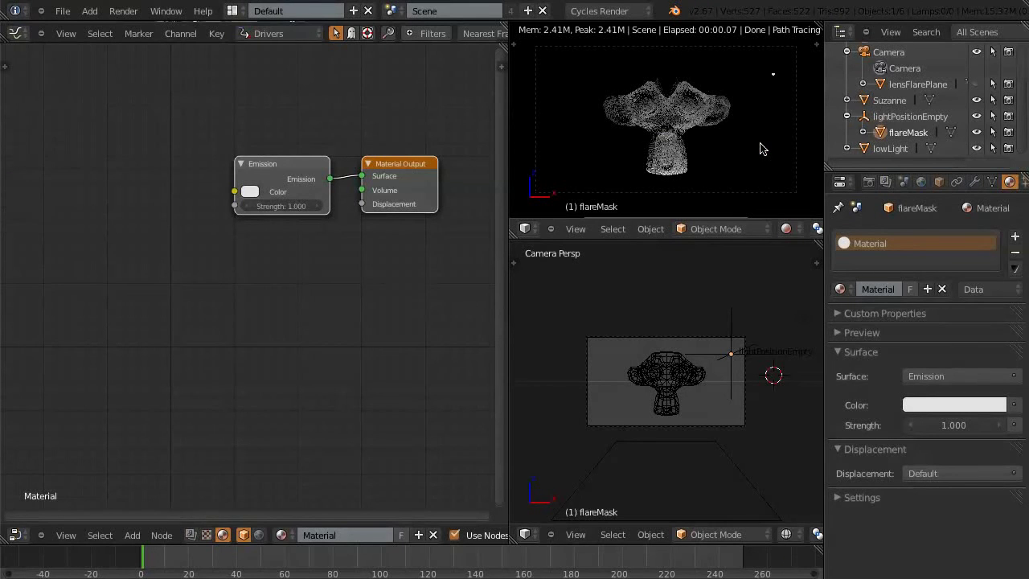
Step: Move lightPositionEmpty behind Suzanne's head and back out to her right side to test the smaller flareMask's occlusion
key("g")
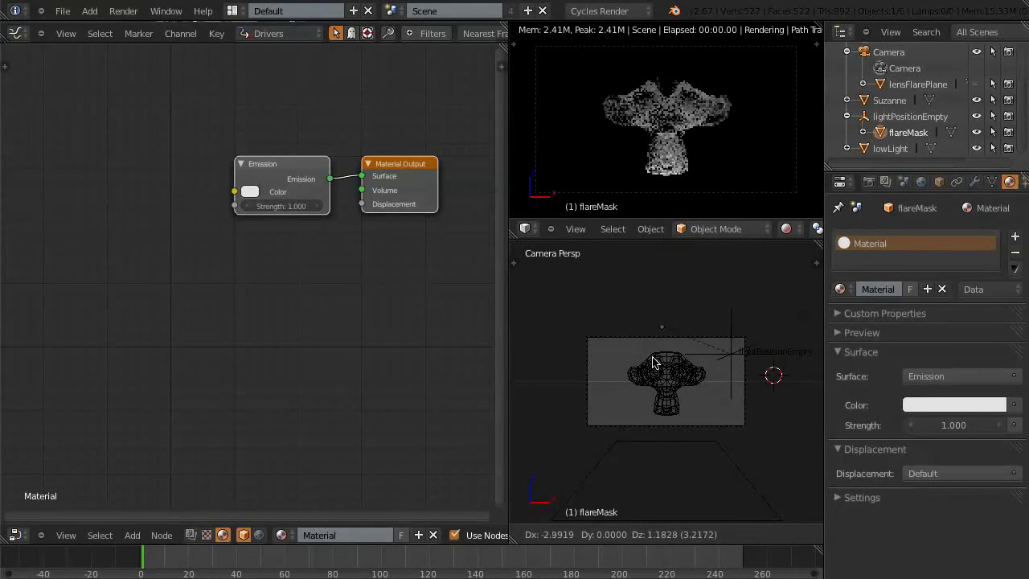
left_click(728, 385)
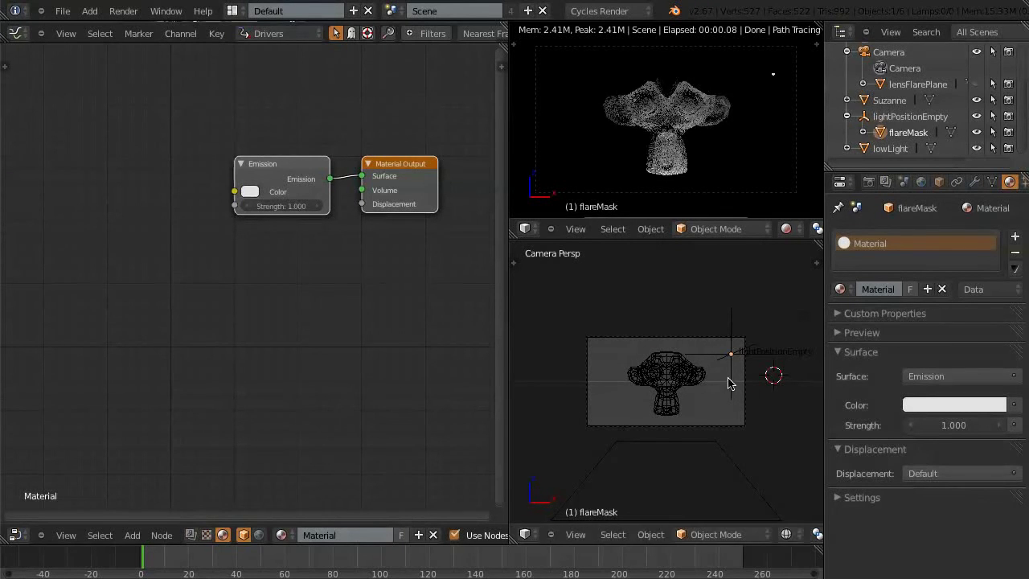
right_click(731, 386)
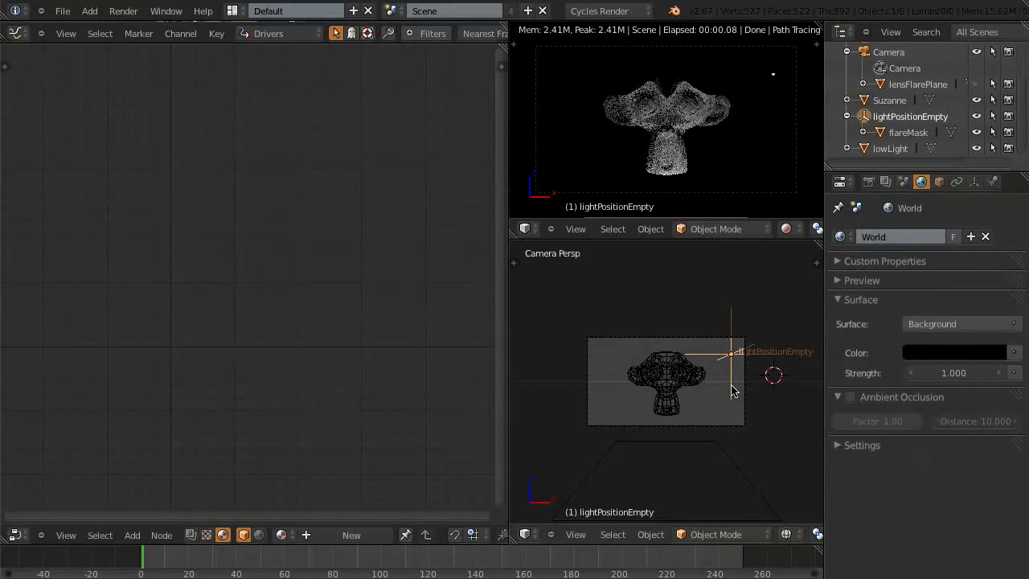
key("g")
left_click(674, 404)
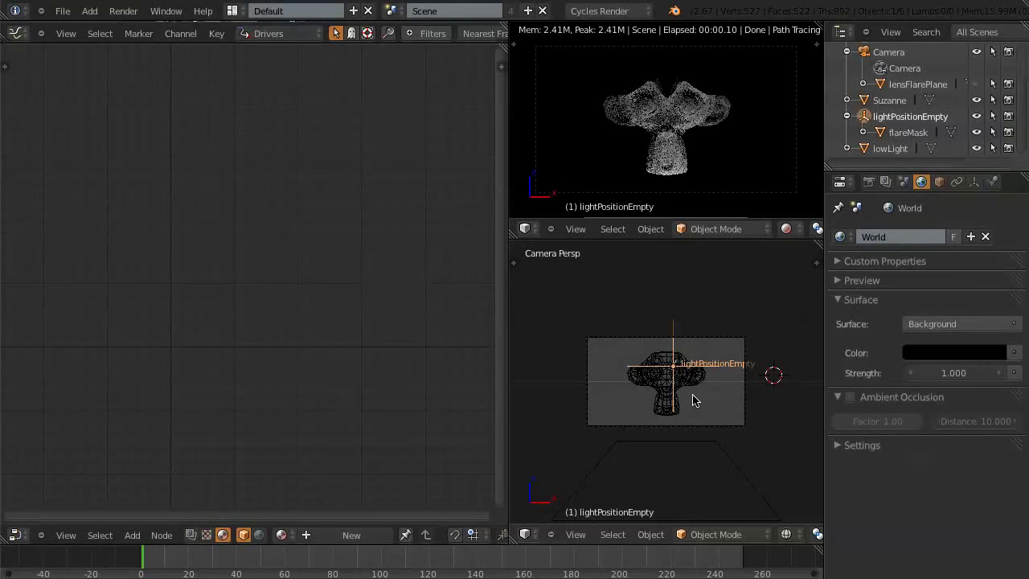
key("g")
left_click(746, 409)
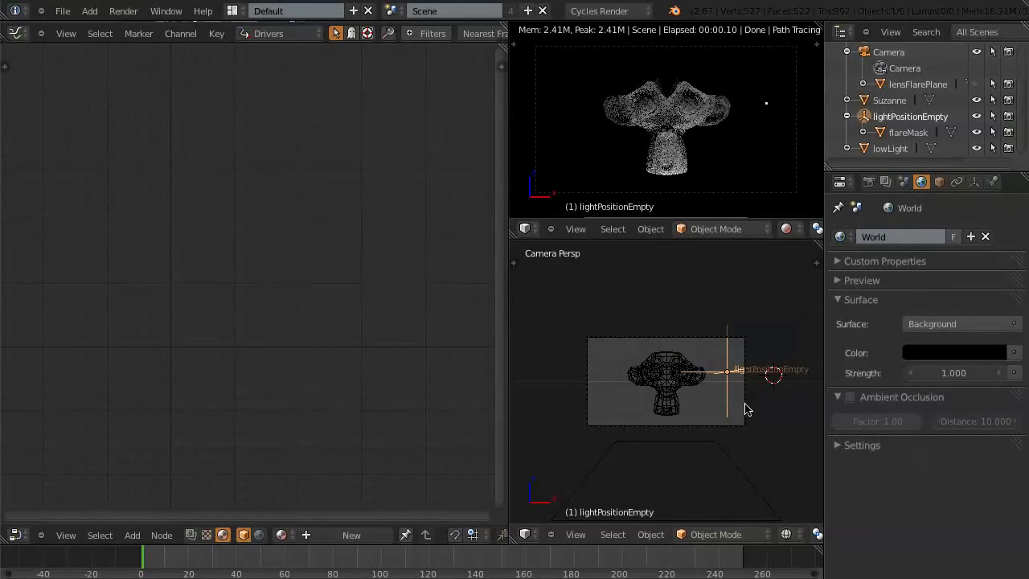
Step: Turn the node editor into an angled 3D view and move lightPositionEmpty past Suzanne's head, leaving it slightly higher on her right
left_click(14, 535)
left_click(24, 543)
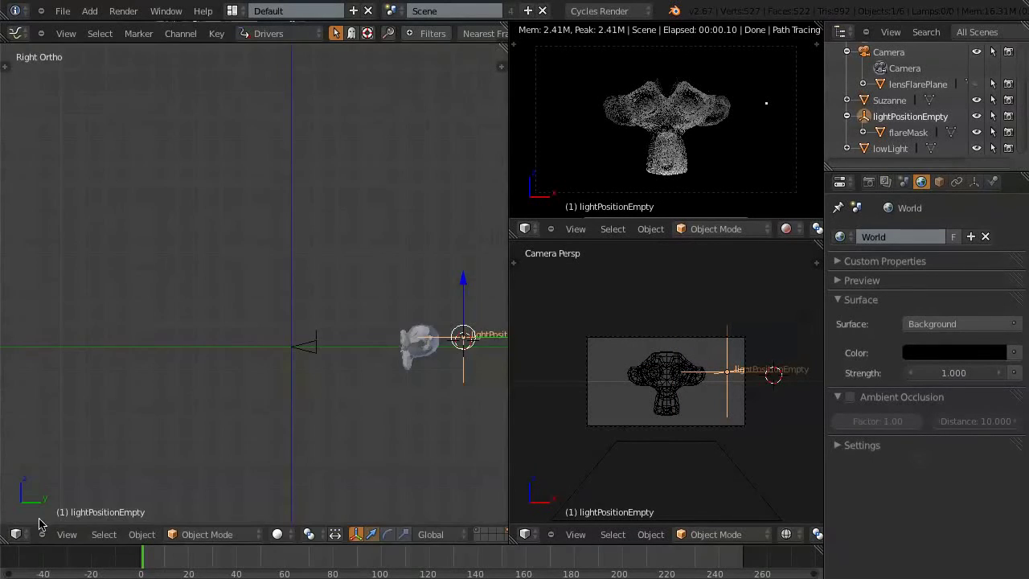
middle_click_drag(410, 385, 347, 372)
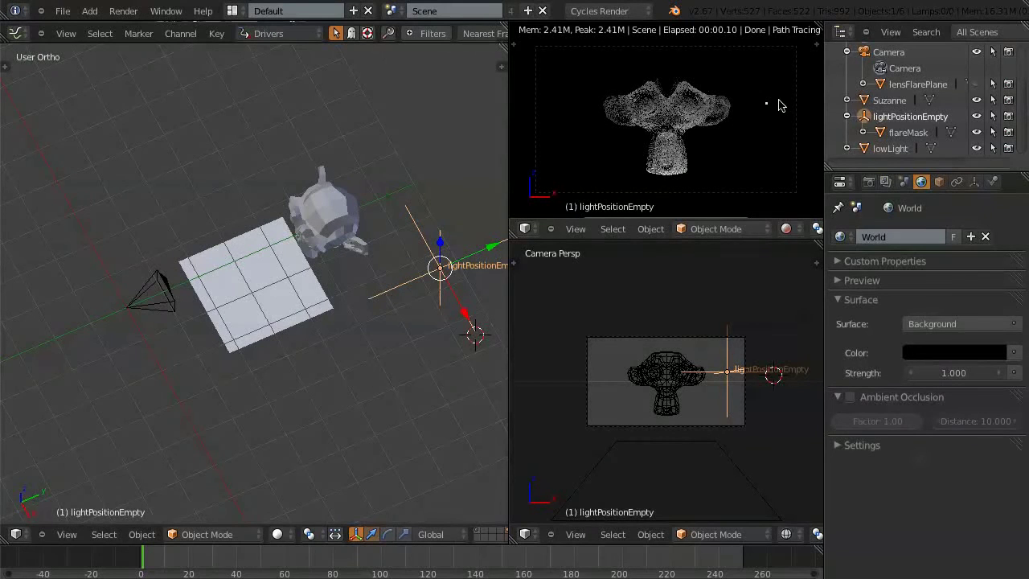
key("g")
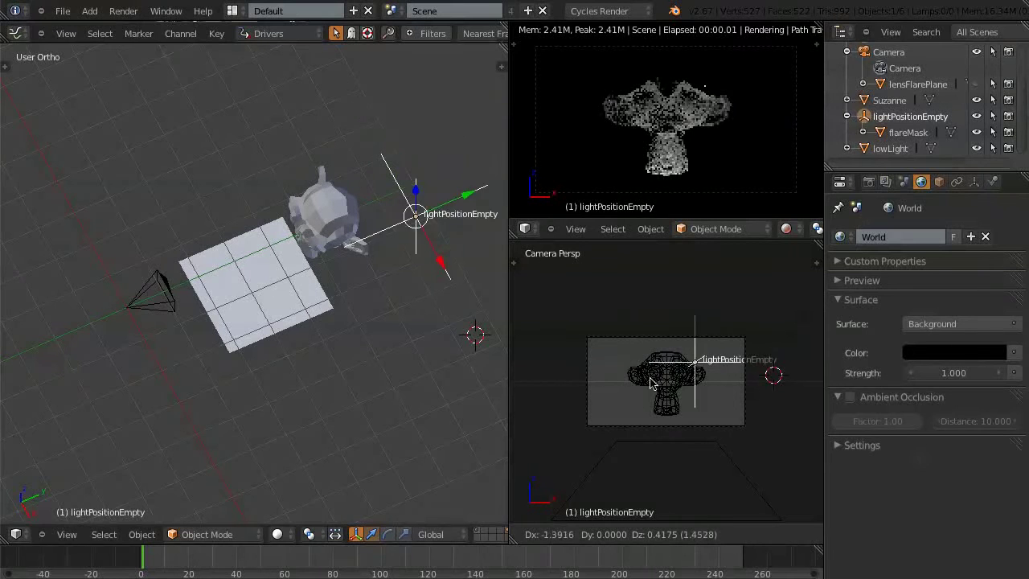
left_click(685, 384)
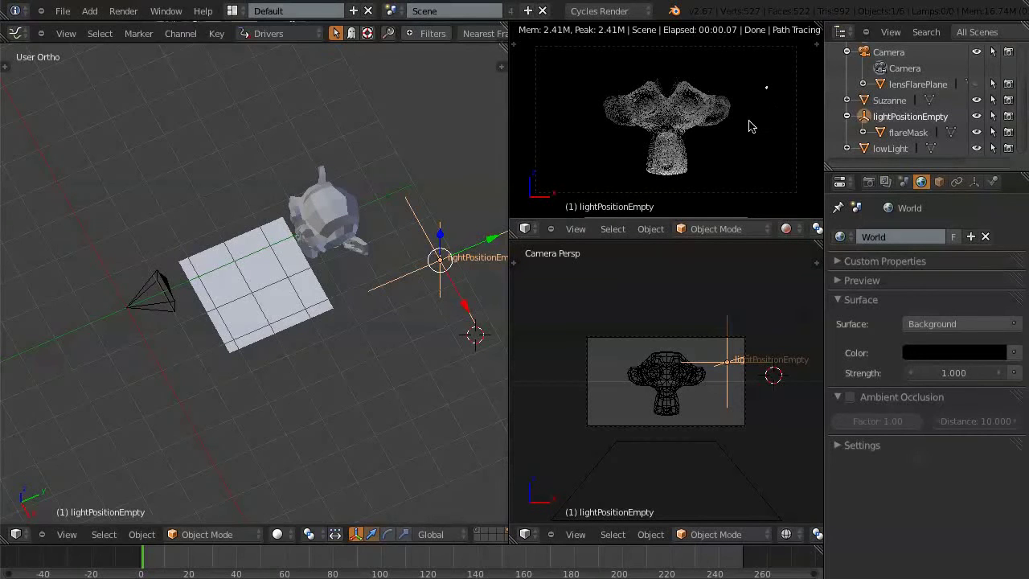
Step: Render the current frame to check the composite, close the result and set the rendered camera view to wireframe shading
key("F12")
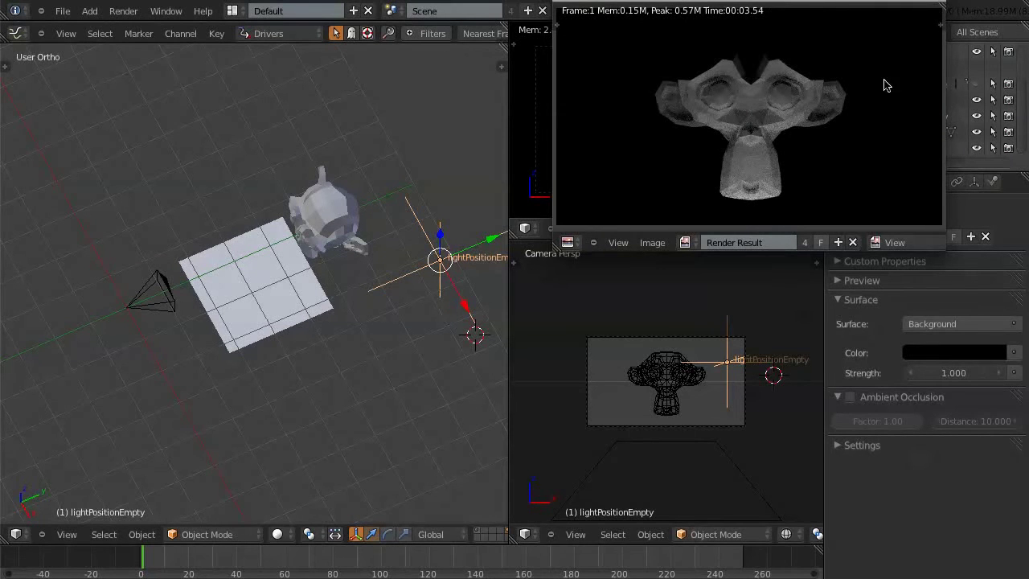
left_click(893, 242)
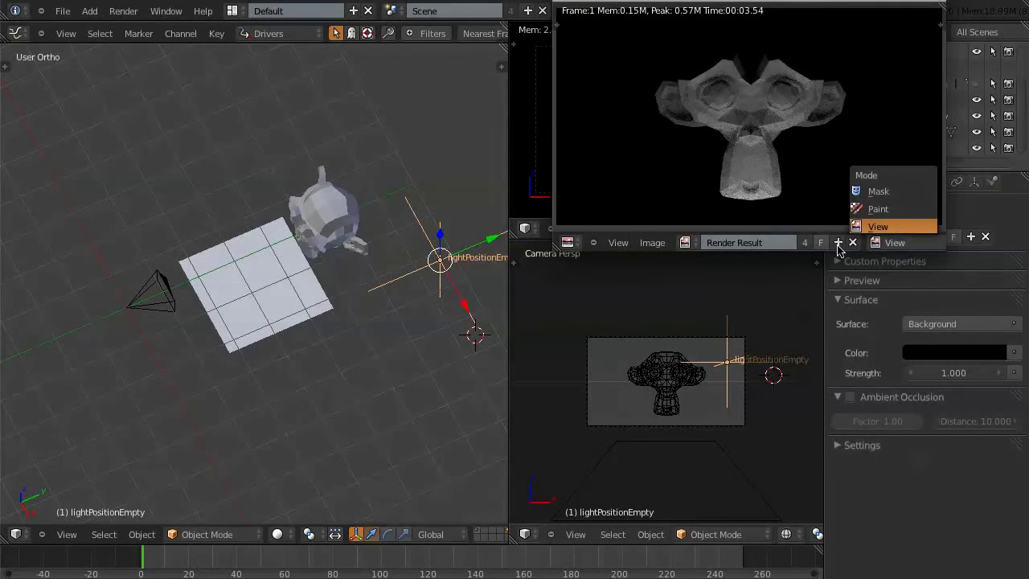
key("Escape")
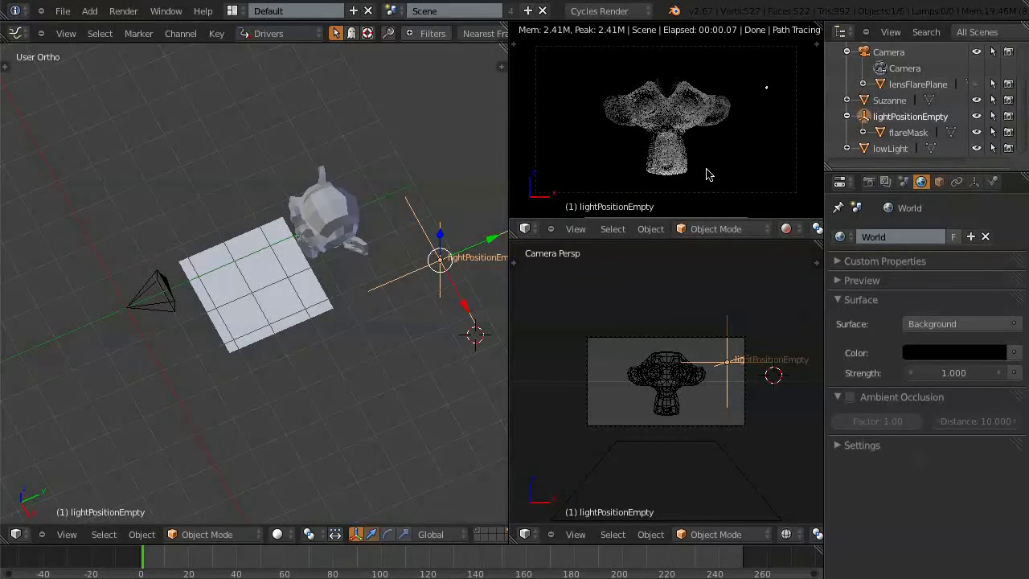
key("shift+z")
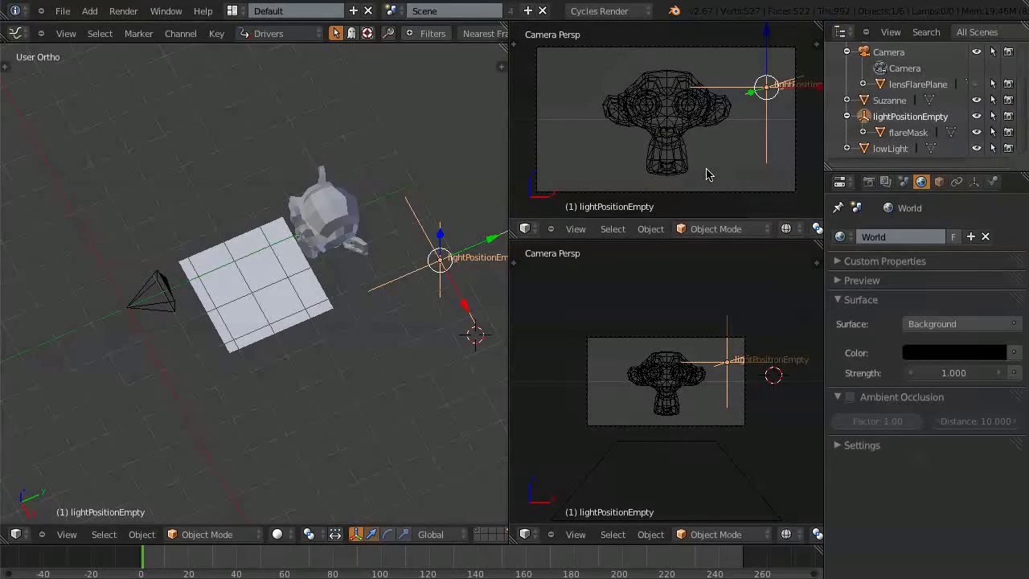
Step: Add a new render layer and name it RenderLayerFlareMask
left_click(887, 183)
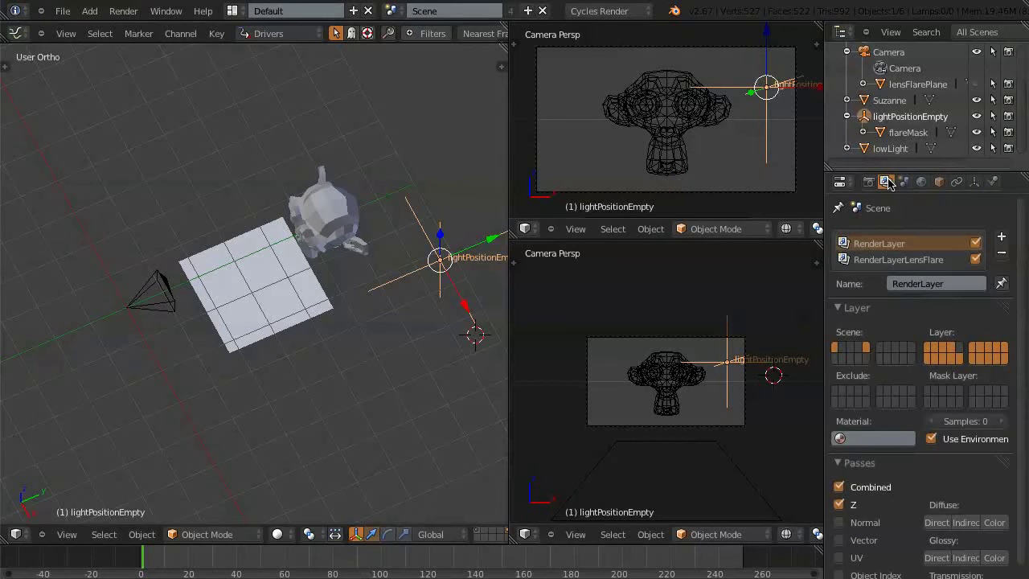
left_click(1002, 237)
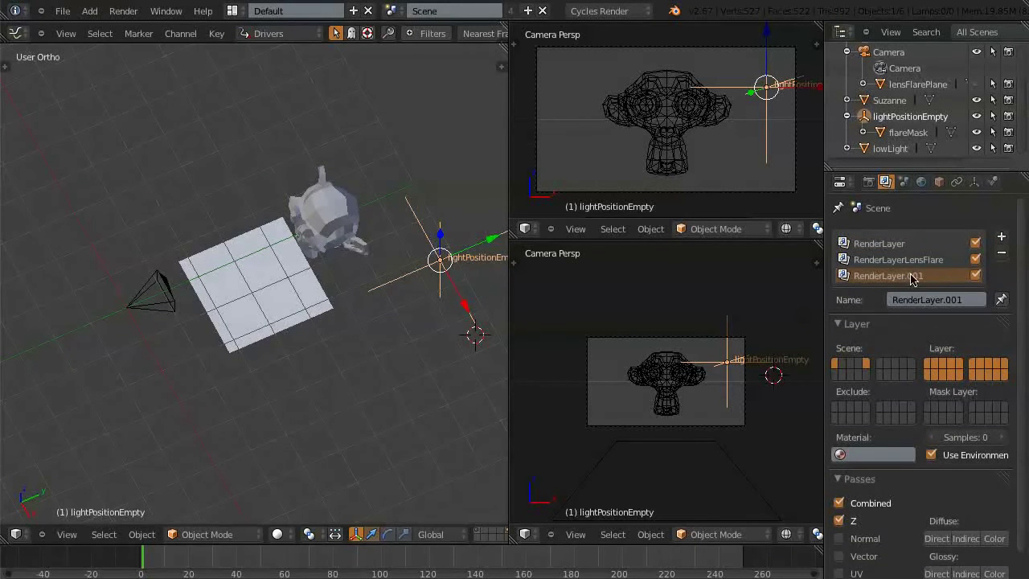
left_click_drag(971, 300, 942, 300)
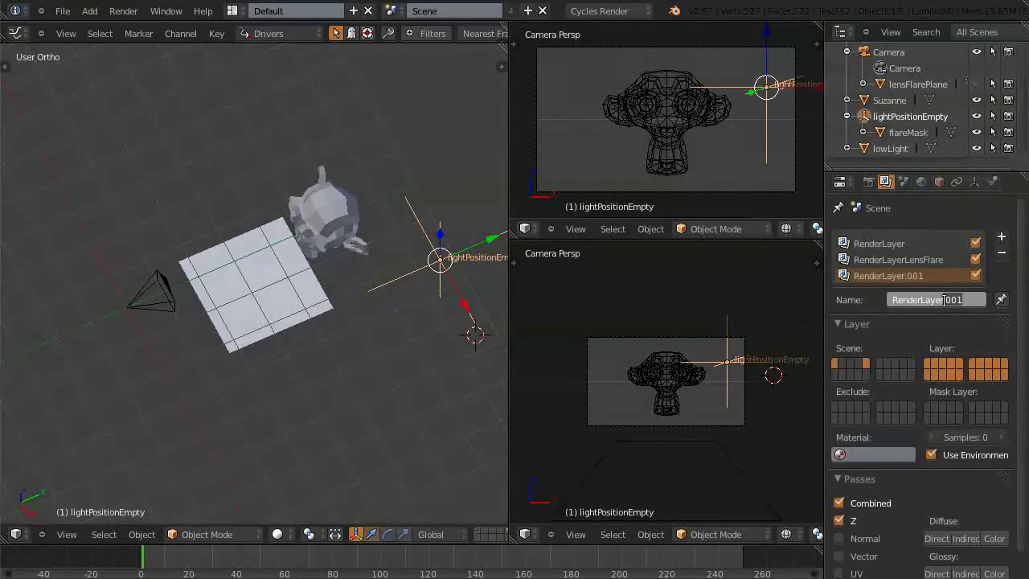
type("FlareMask")
key("Return")
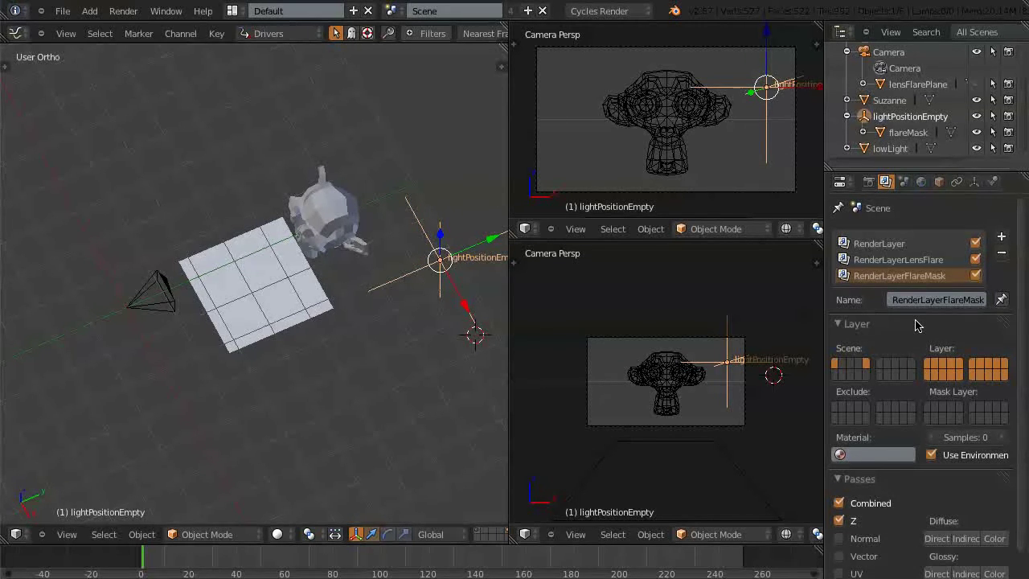
Step: Move the flareMask object to scene layer 15
left_click(908, 133)
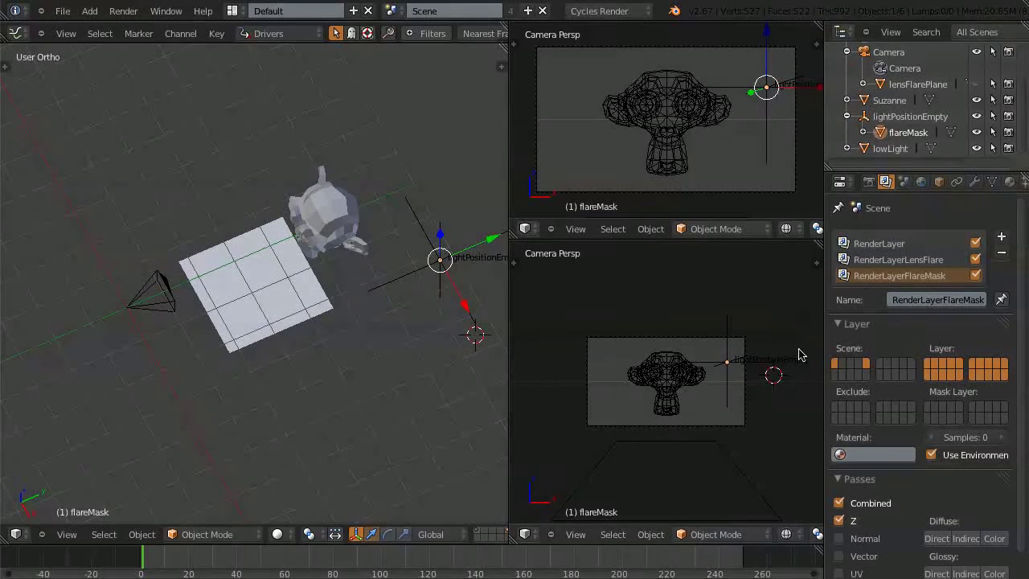
scroll(748, 537, "down", 5)
scroll(748, 537, "down", 4)
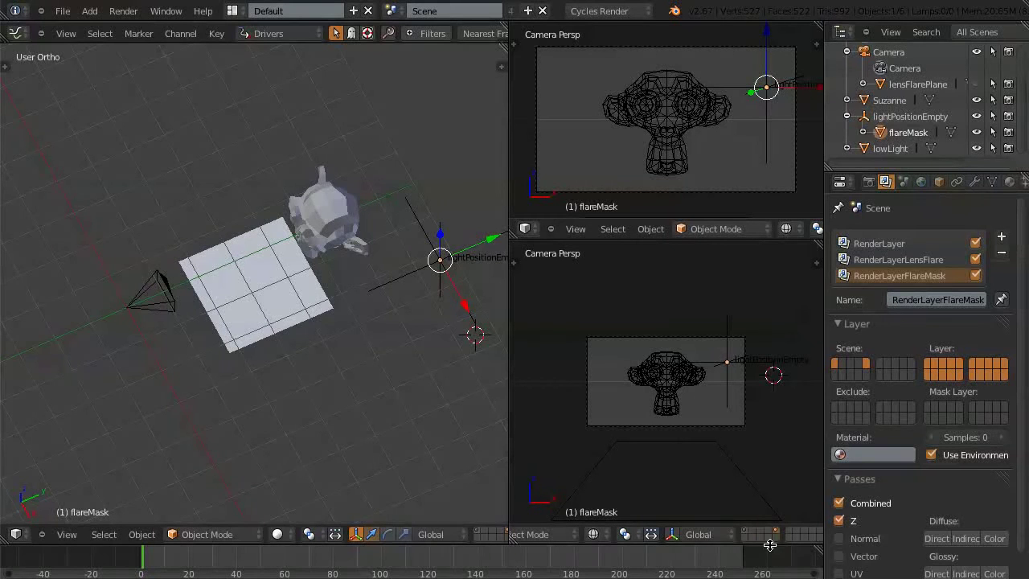
key("m")
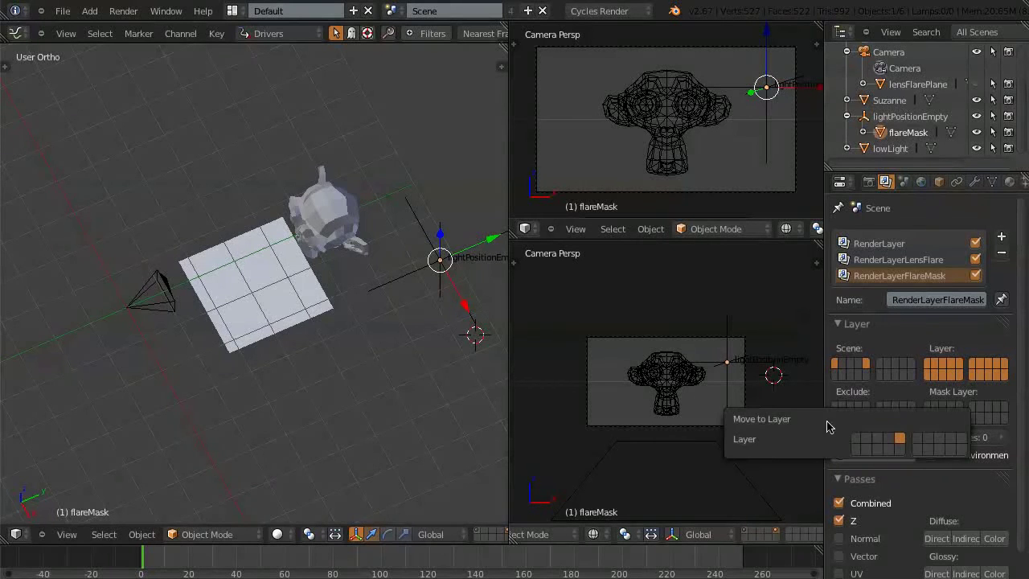
left_click(900, 447)
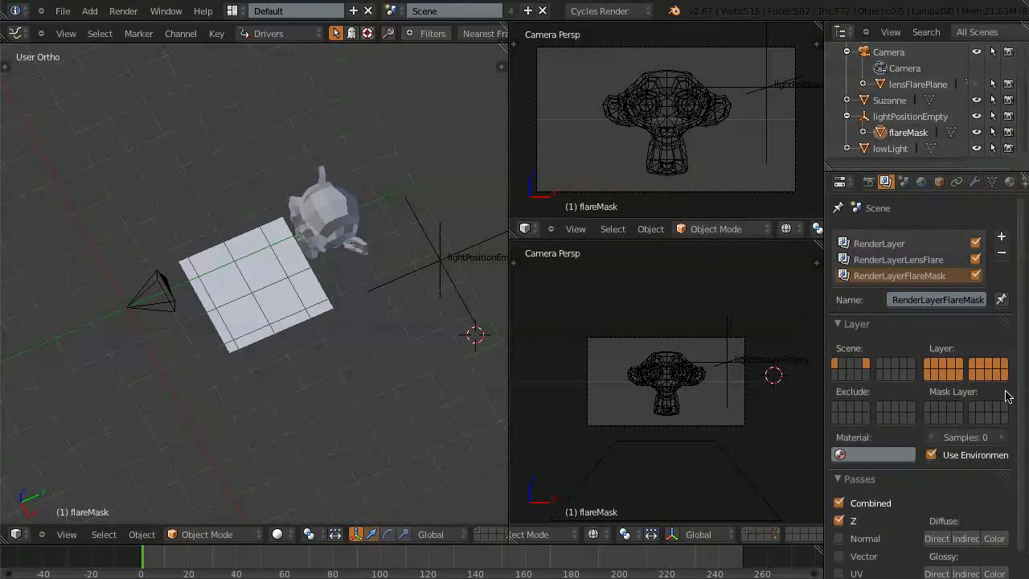
Step: Restrict RenderLayerFlareMask's included layers to layer 15 only, using RenderLayerLensFlare's layer setup as reference
left_click(899, 260)
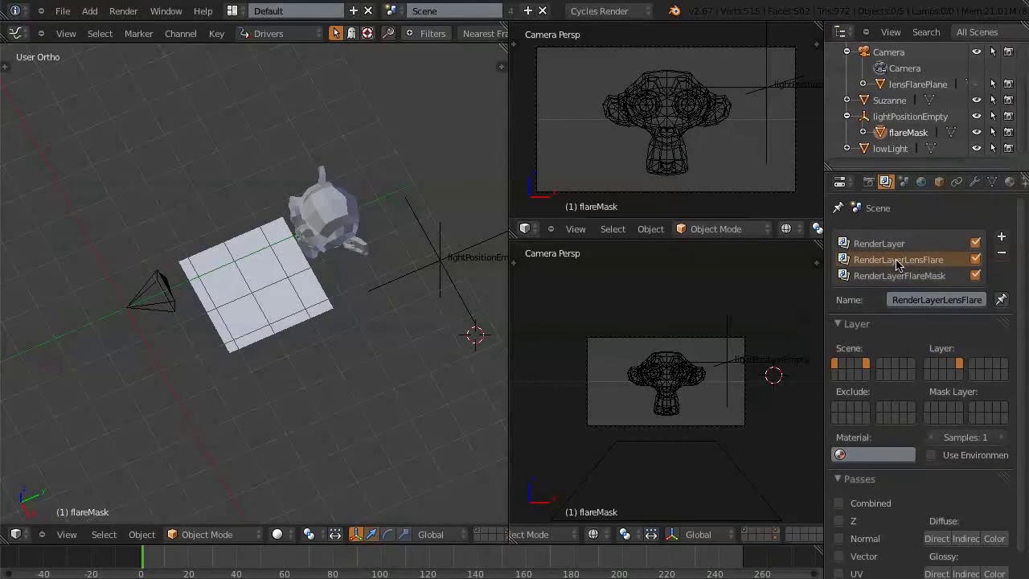
left_click(901, 275)
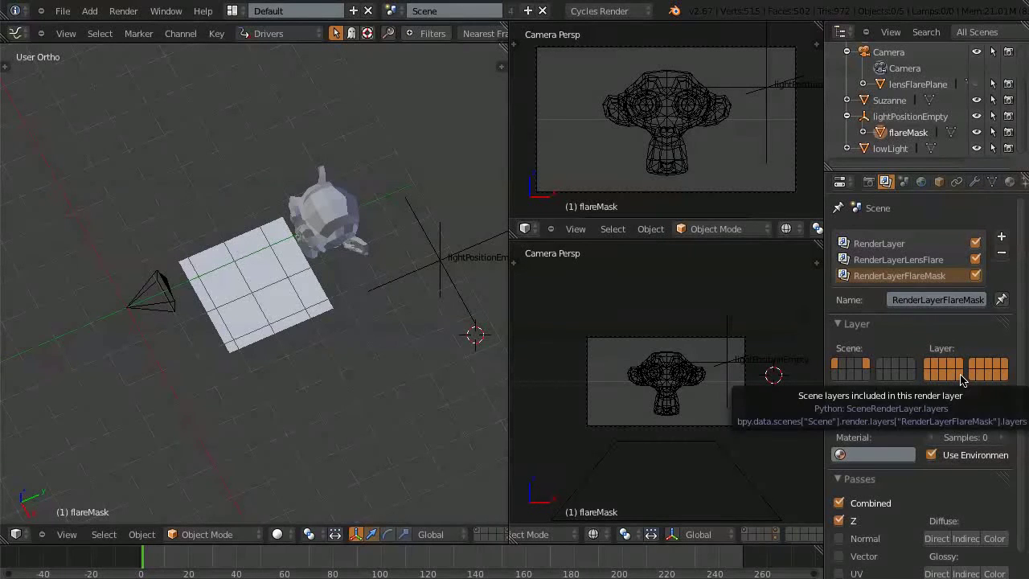
left_click(962, 378)
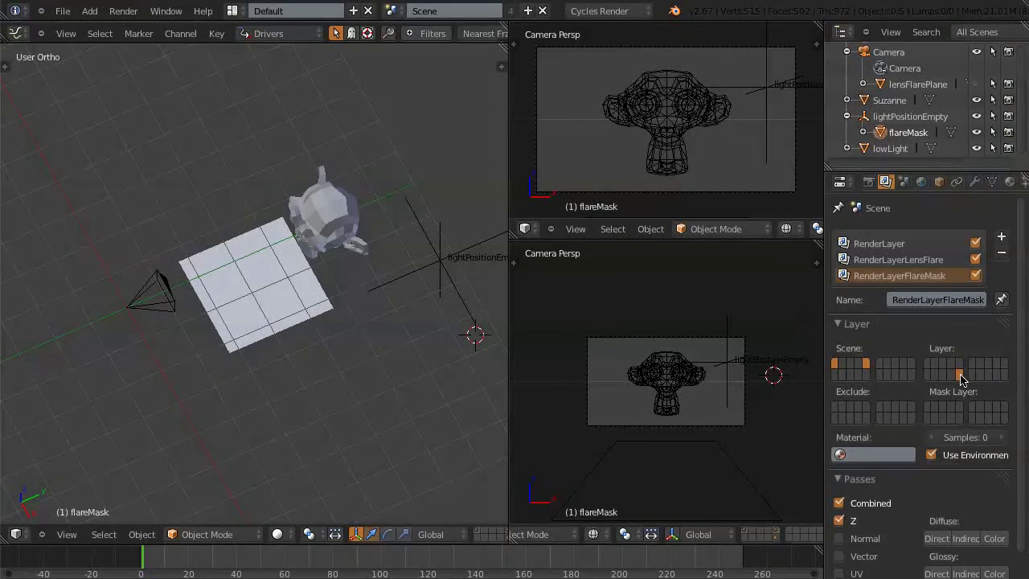
Step: Exclude layers 5 and 15 from the main RenderLayer and save the file over the existing one
left_click(884, 261)
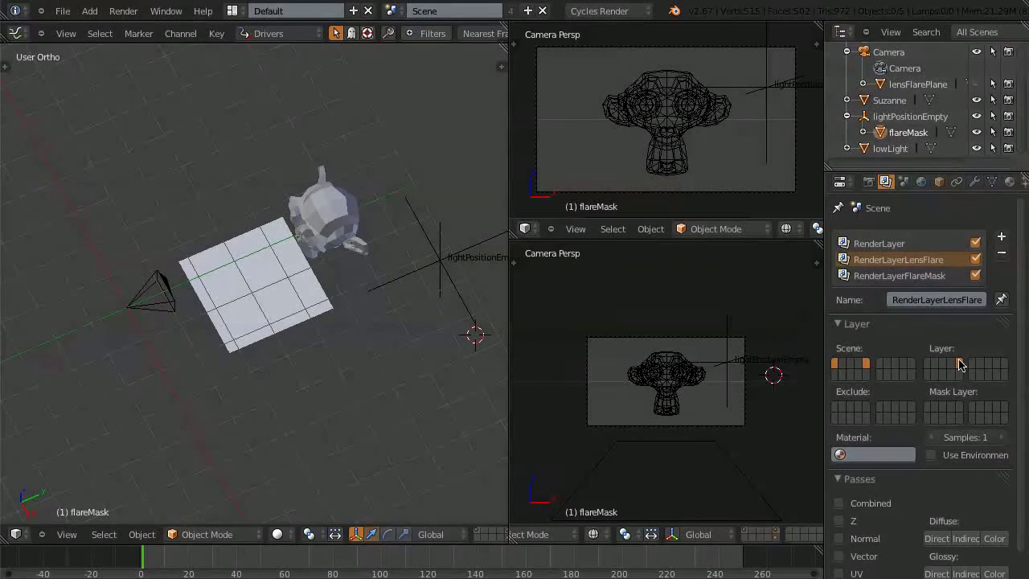
left_click(886, 245)
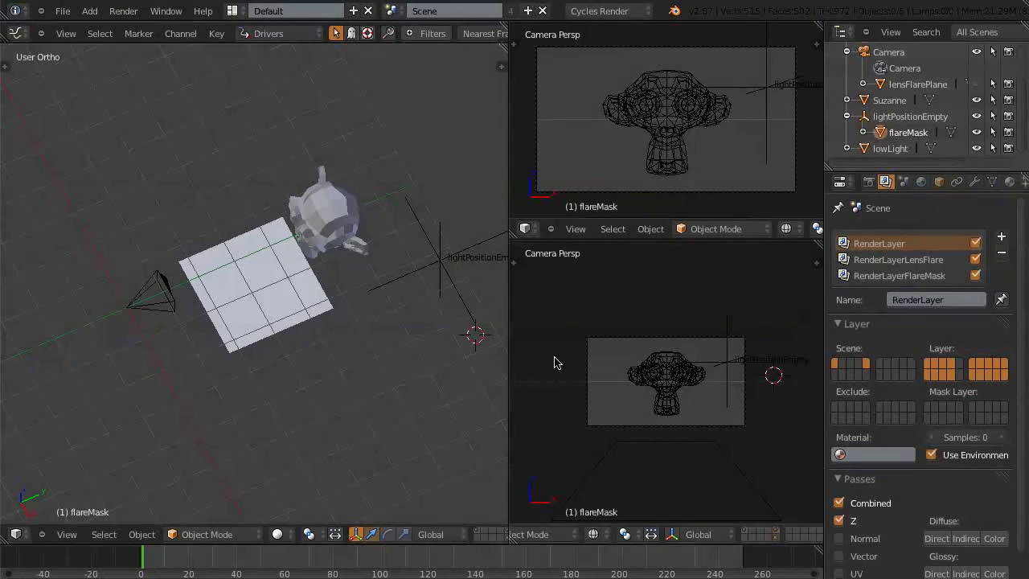
key("ctrl+s")
left_click(470, 347)
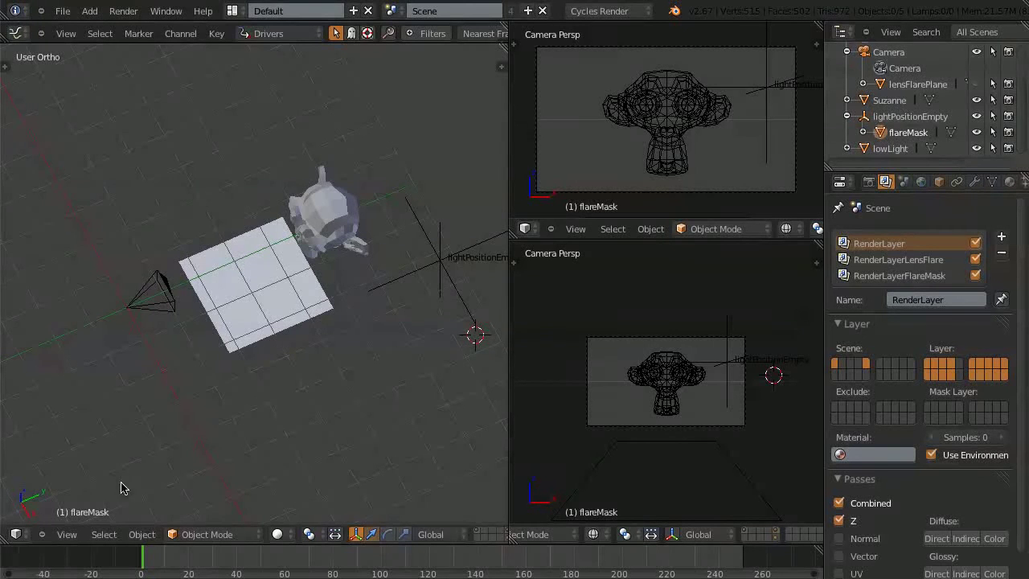
Step: Turn the large 3D view into the Node Editor showing compositing nodes and select the RenderLayerLensFlare node
left_click(18, 535)
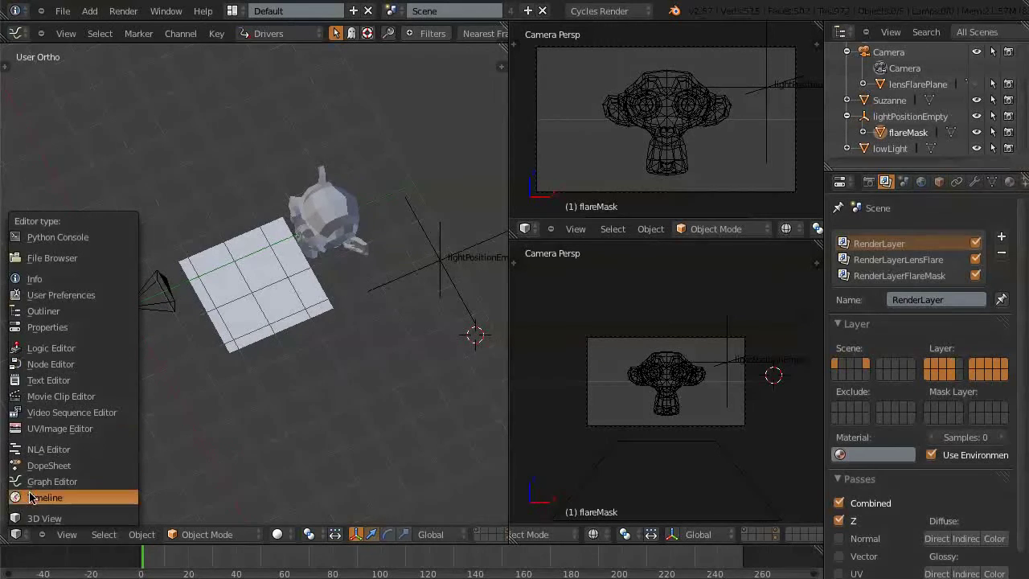
left_click(50, 366)
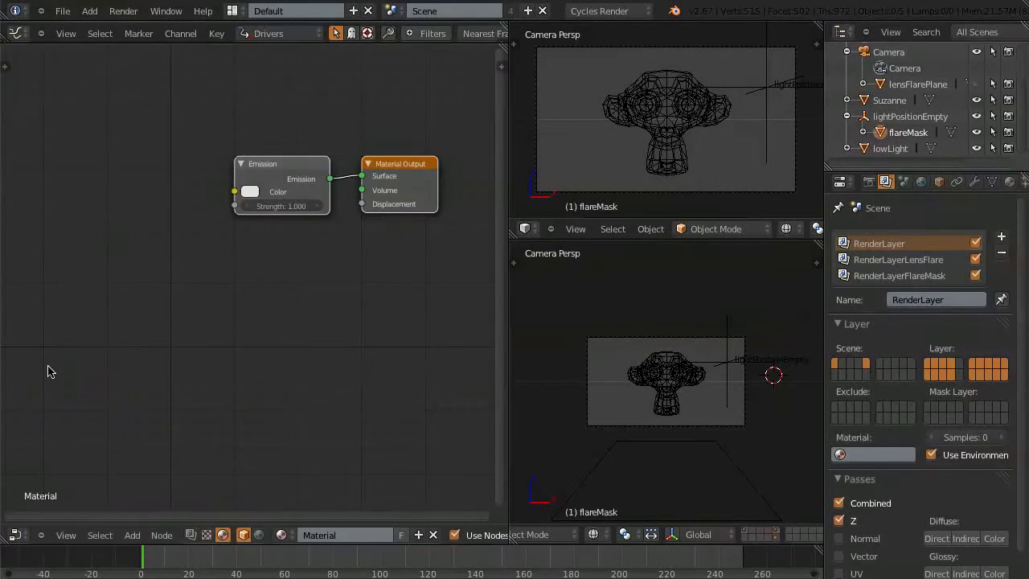
left_click(188, 536)
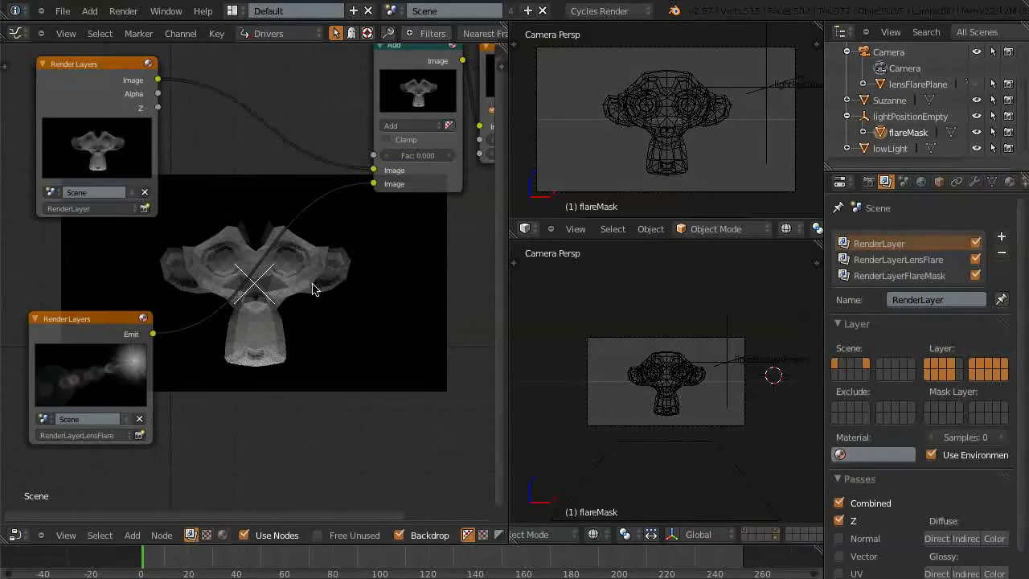
scroll(321, 268, "down", 4)
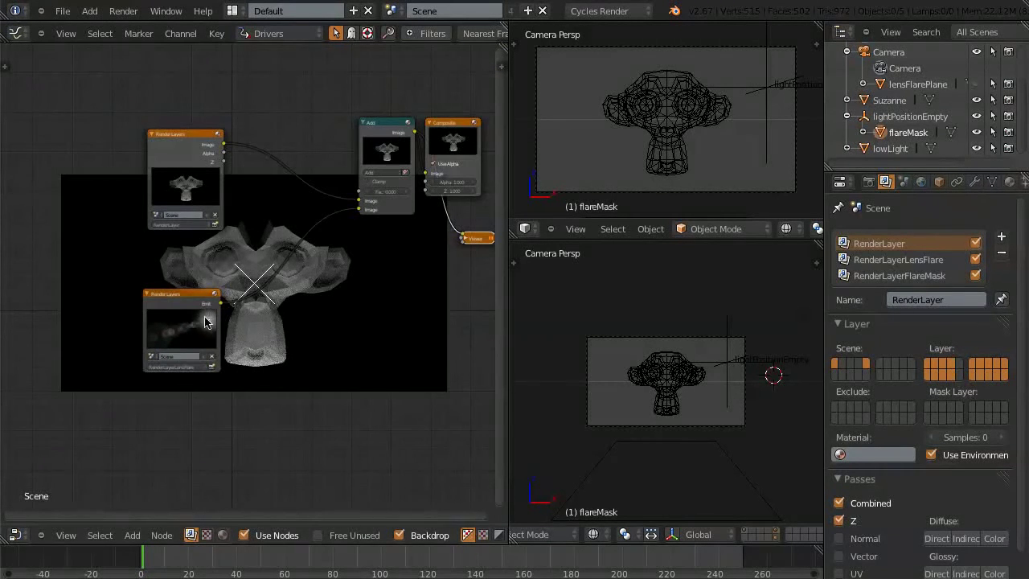
left_click(185, 299)
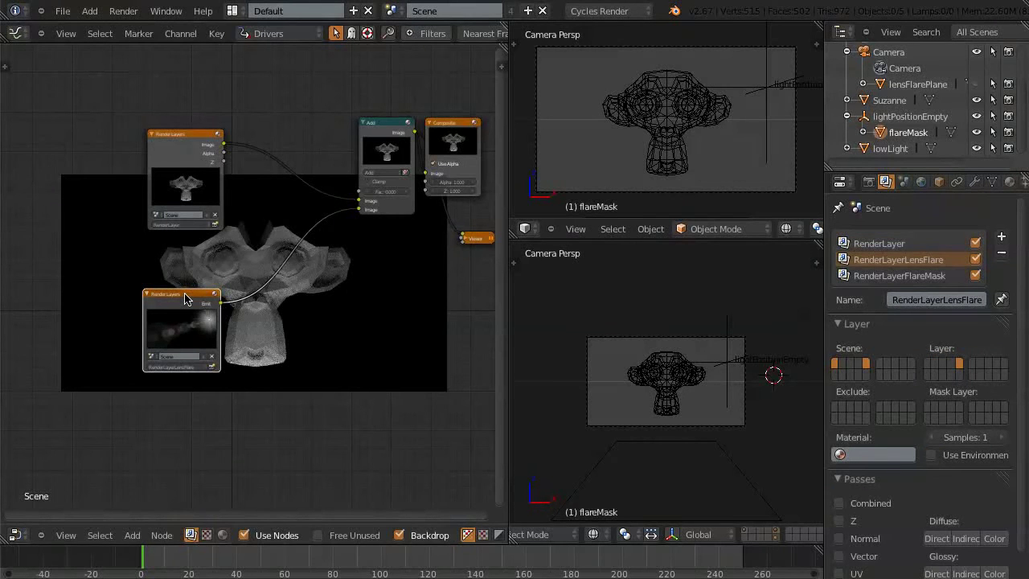
key("shift+a")
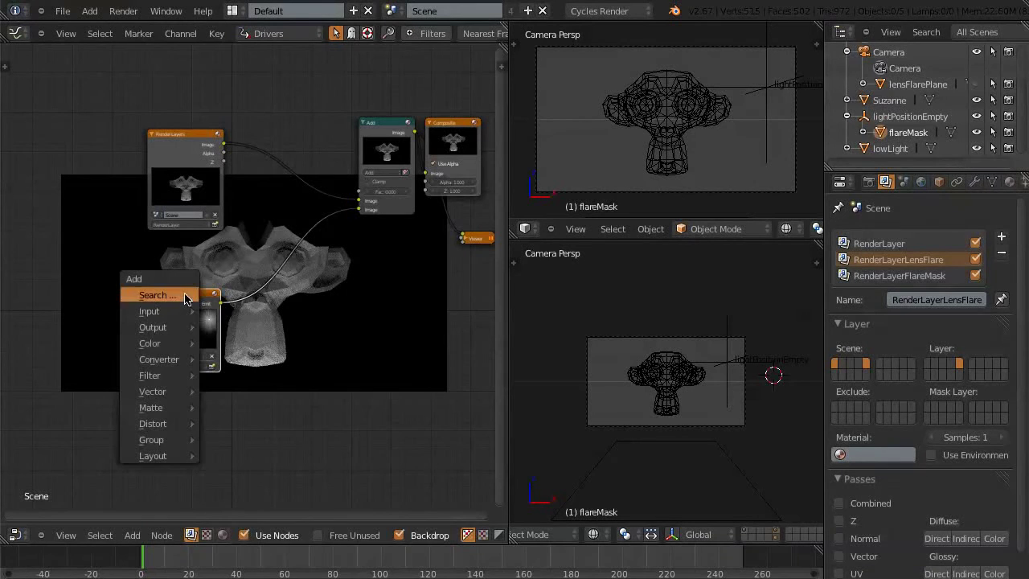
mouse_move(187, 312)
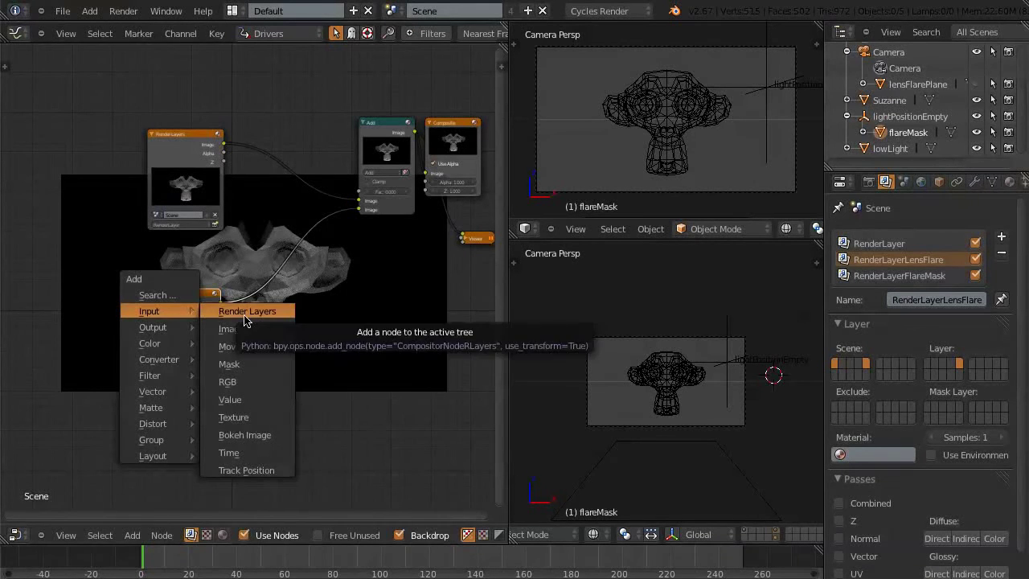
left_click(221, 313)
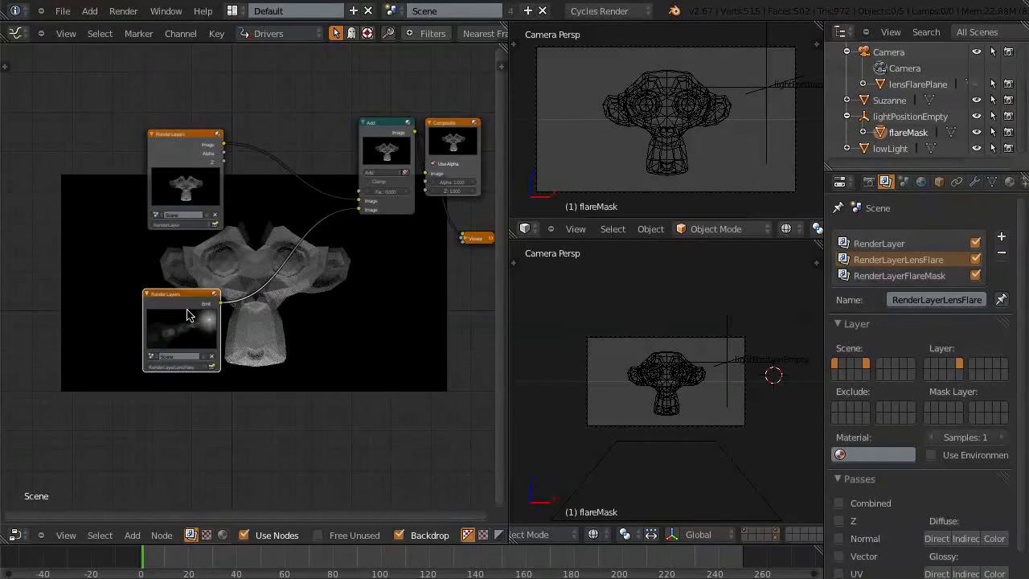
Step: Duplicate the RenderLayerLensFlare node, place the copy below it and set its layer to RenderLayerFlareMask
key("shift+d")
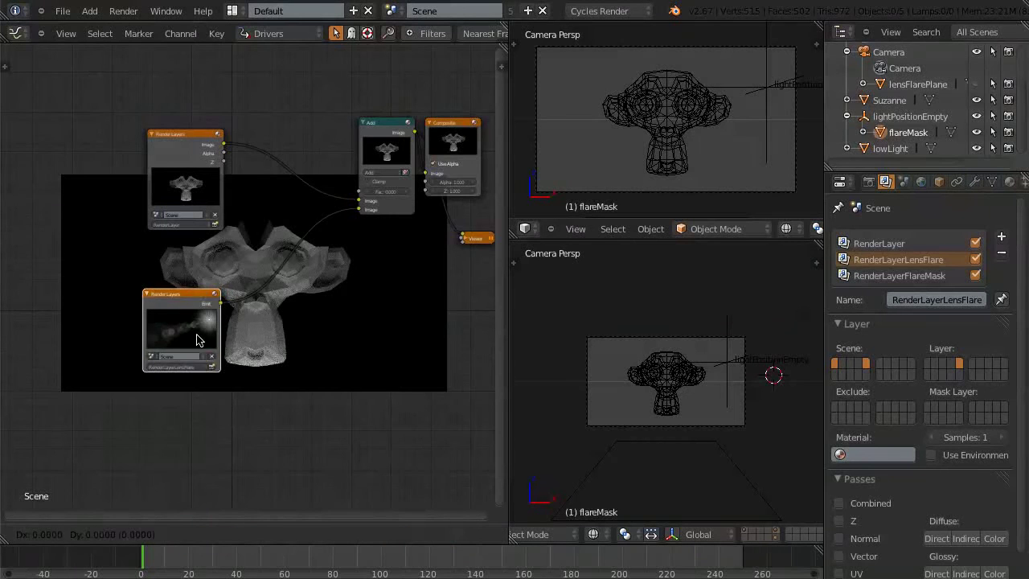
left_click(200, 440)
scroll(199, 439, "up", 3)
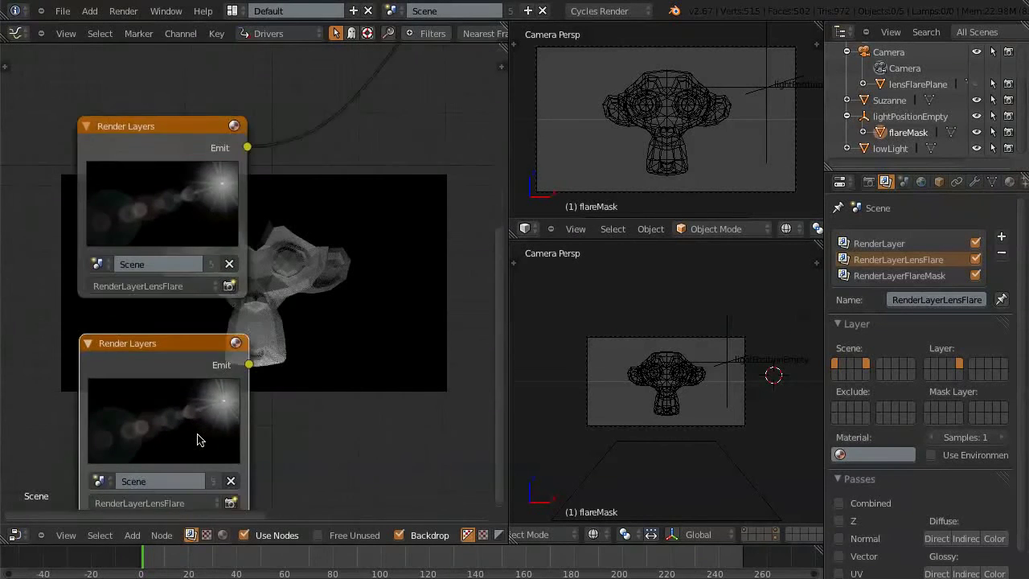
left_click(167, 497)
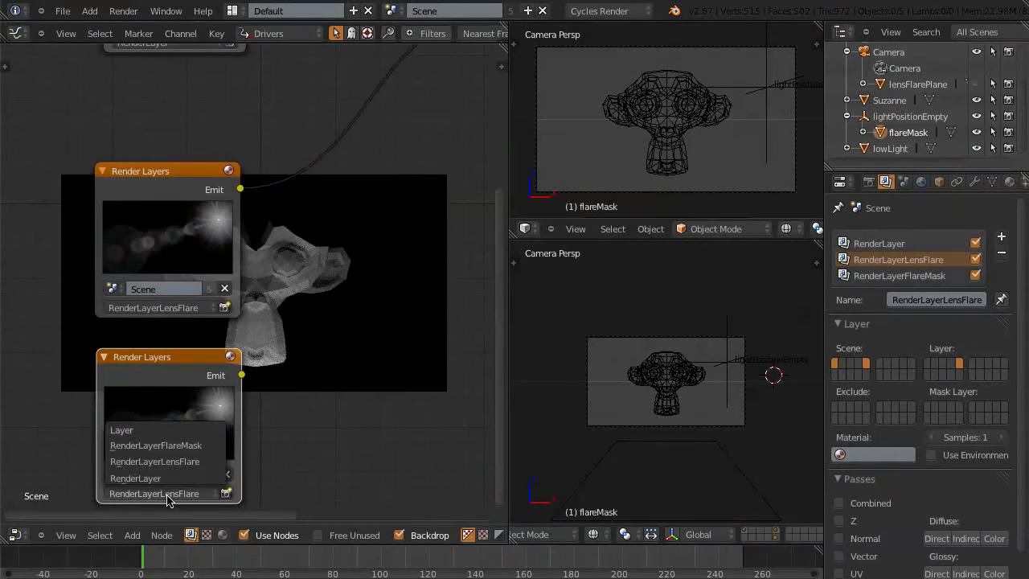
left_click(162, 448)
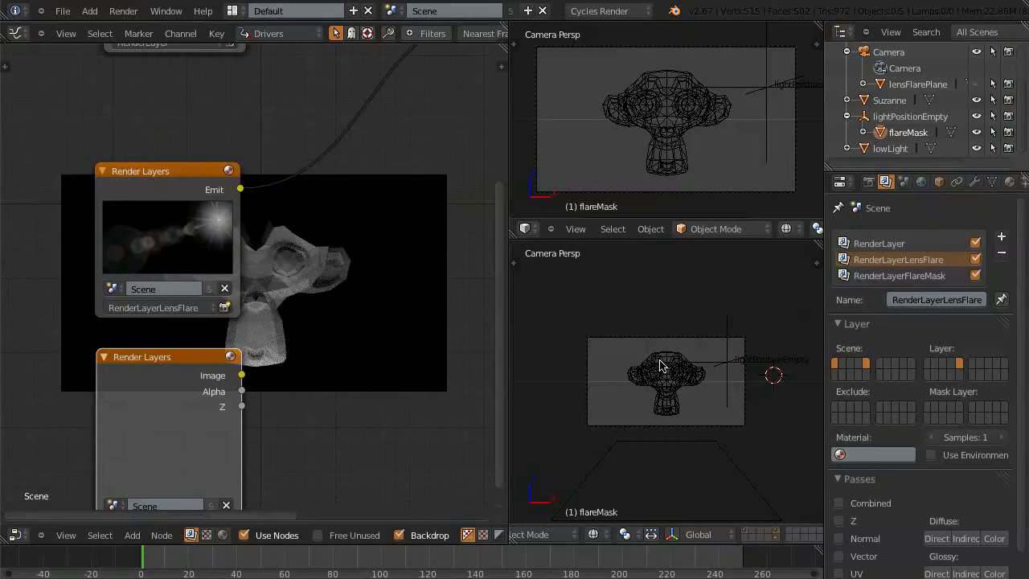
Step: Render the frame again to update the node previews and move the RenderLayerFlareMask node slightly closer to the lens flare node
key("F12")
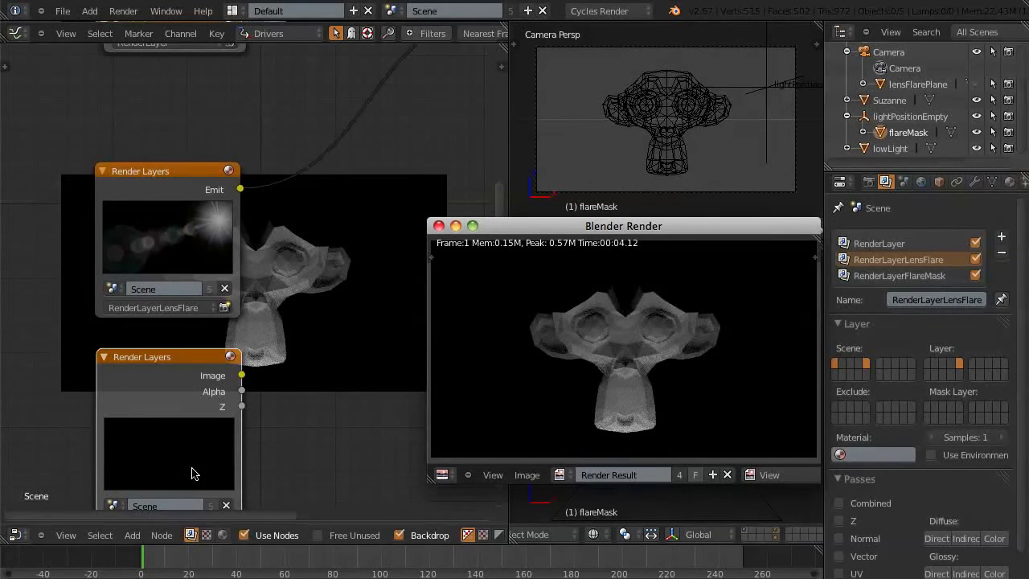
left_click(201, 375)
left_click_drag(201, 374, 194, 365)
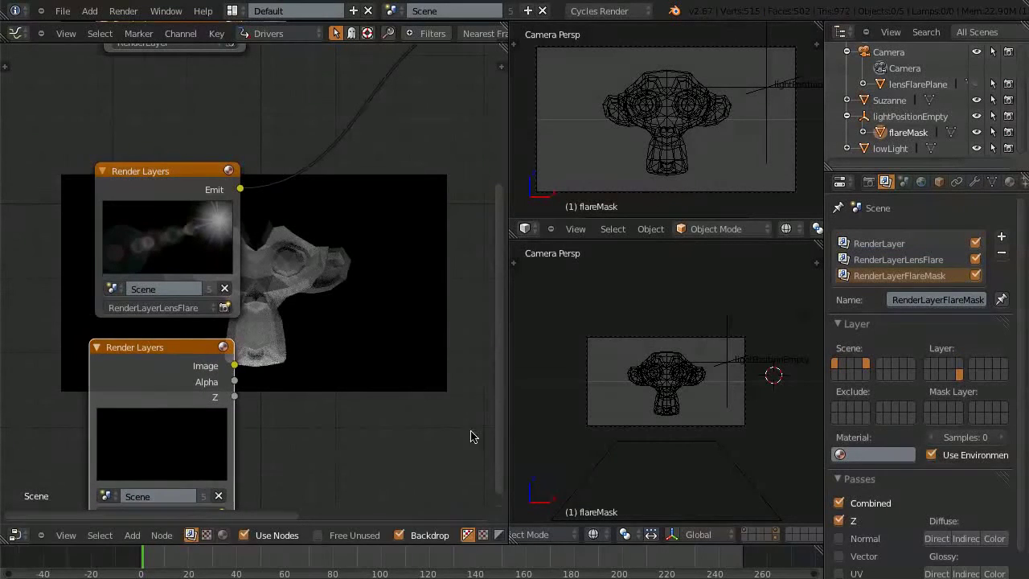
Step: Enable the Emission pass for RenderLayerFlareMask
left_click_drag(499, 394, 496, 441)
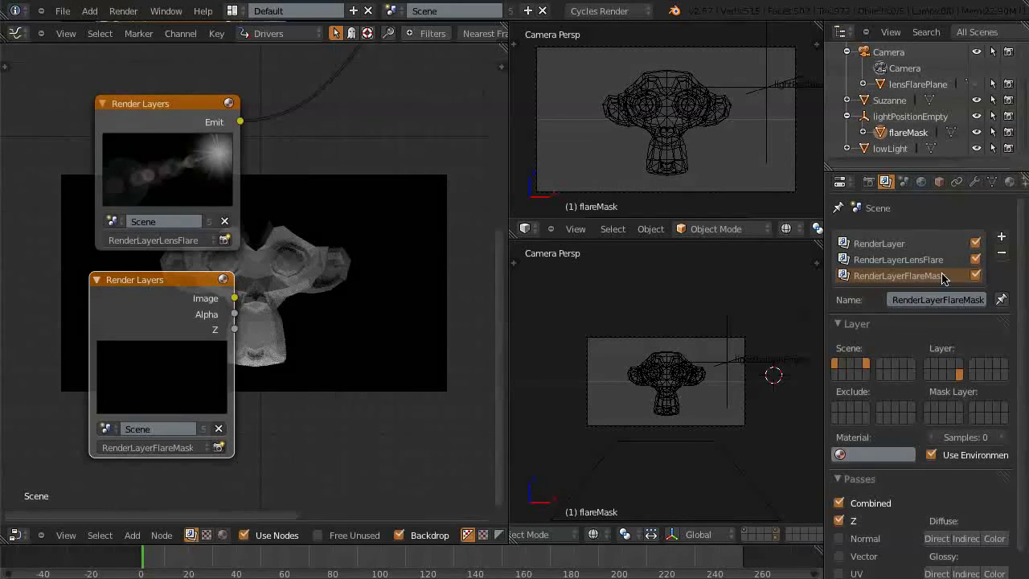
scroll(1020, 358, "down", 3)
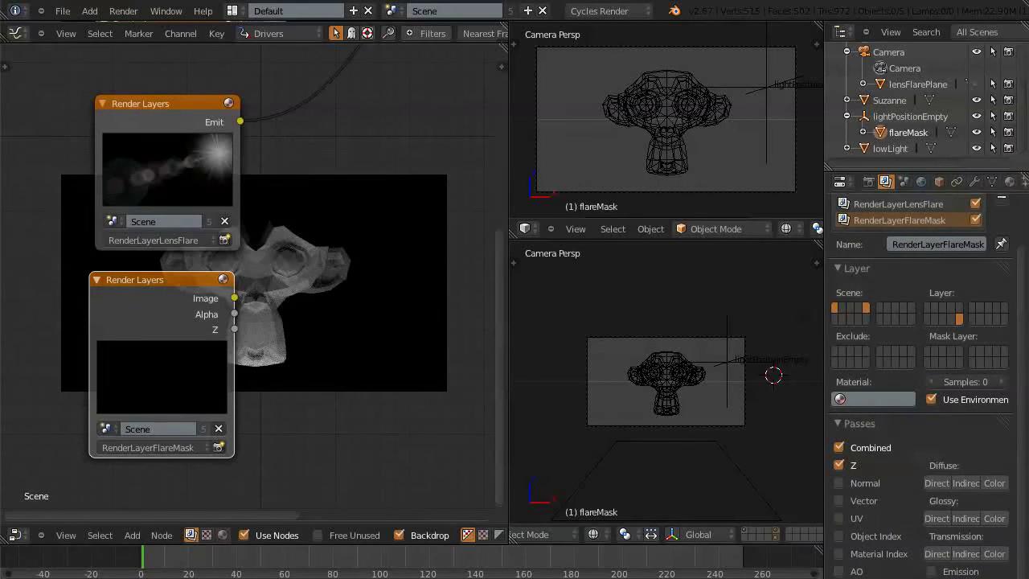
left_click(931, 572)
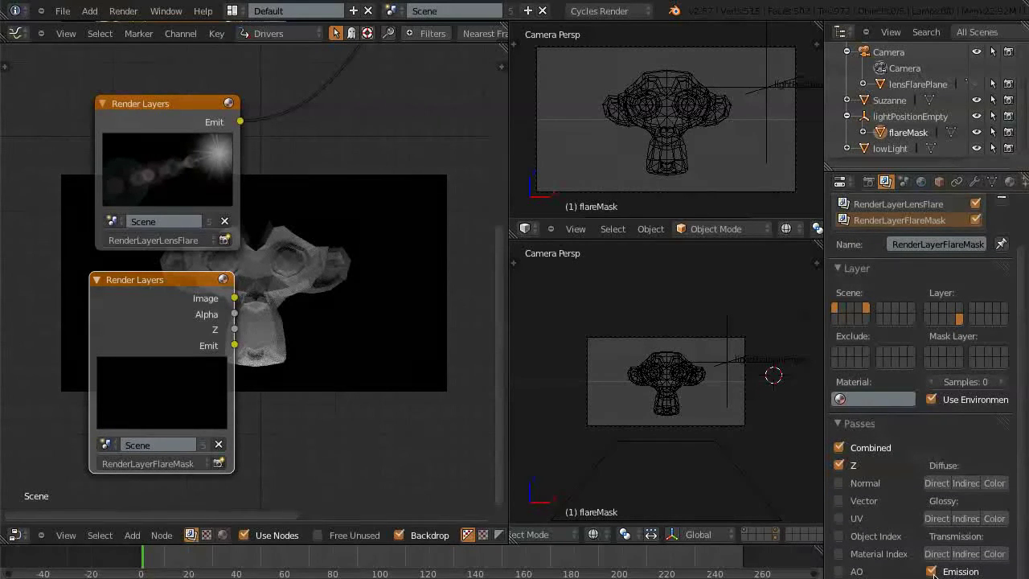
Step: Turn off the Z and Combined passes for RenderLayerFlareMask and make scene layers 1, 5 and 15 visible
left_click(842, 466)
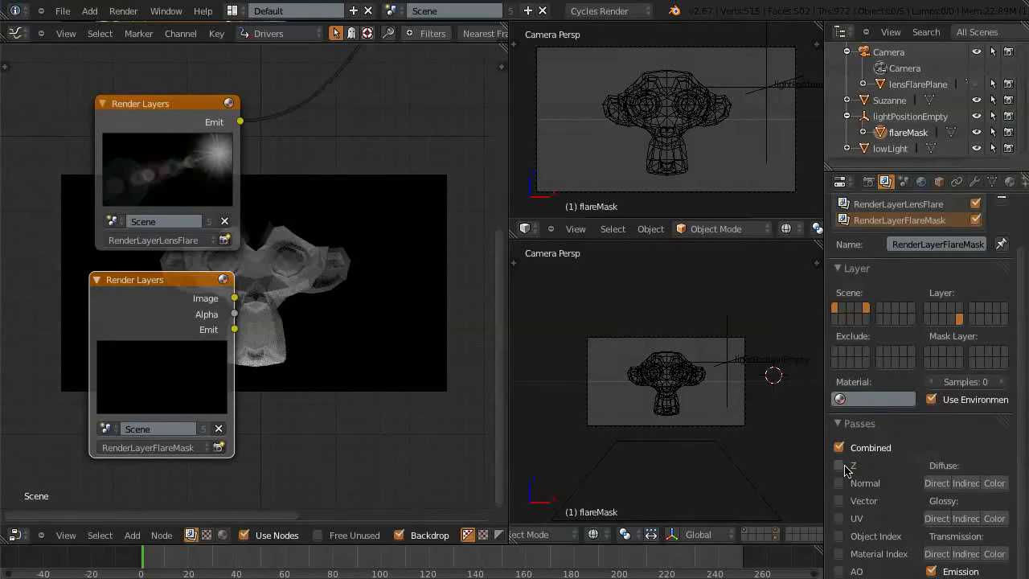
left_click(840, 448)
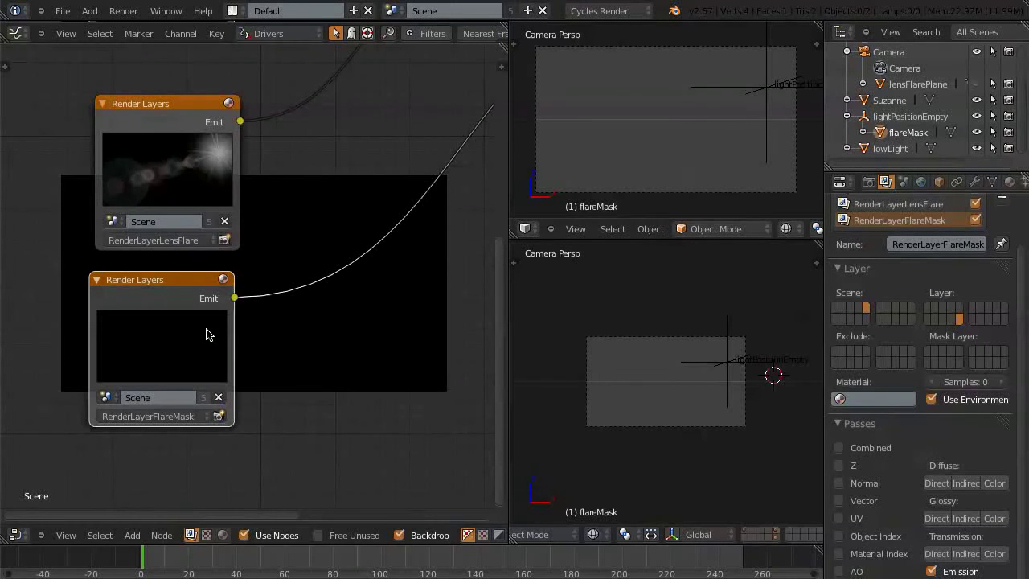
left_click(745, 532)
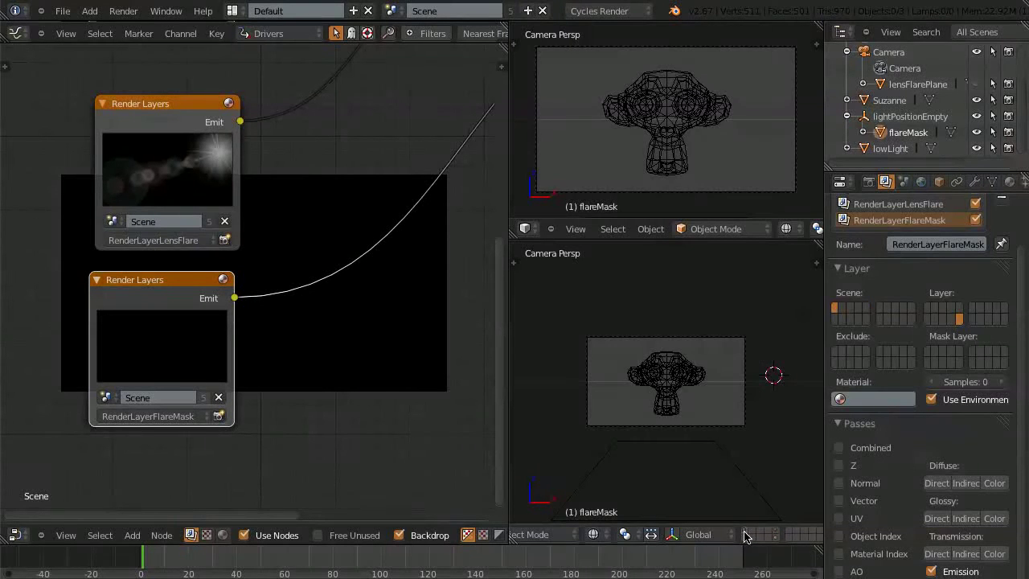
left_click(777, 536, "shift")
left_click(777, 537, "shift")
left_click(777, 537, "shift")
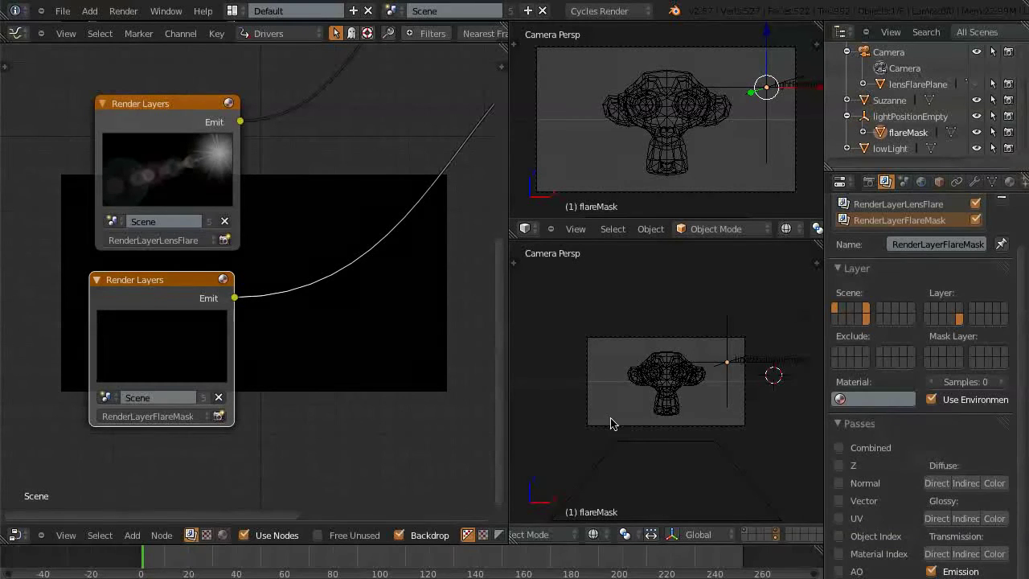
Step: Render the frame to update the RenderLayerFlareMask node preview and close the render result
key("F12")
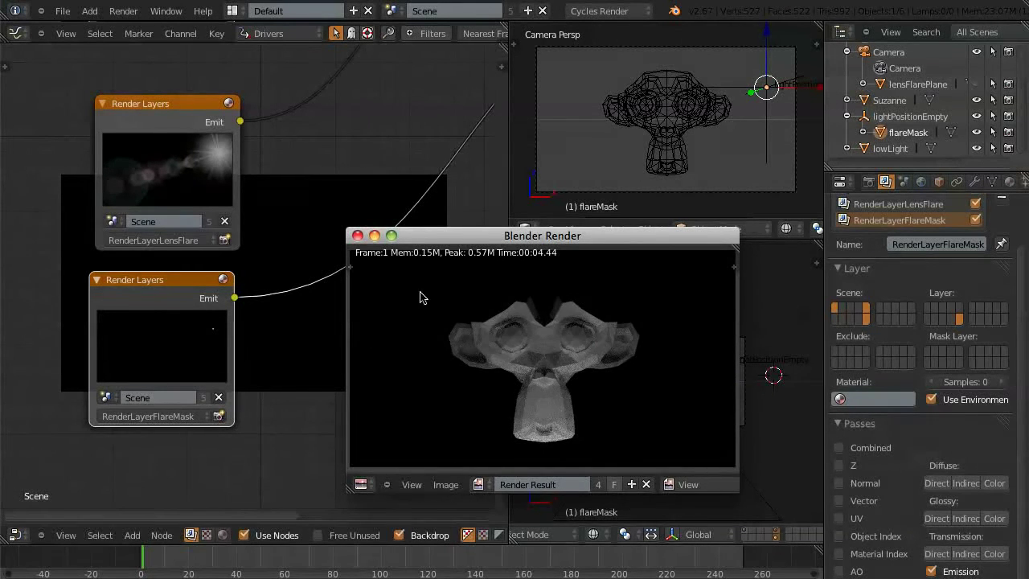
left_click(357, 235)
scroll(253, 255, "down", 3)
middle_click_drag(289, 230, 291, 311)
middle_click_drag(283, 256, 271, 284)
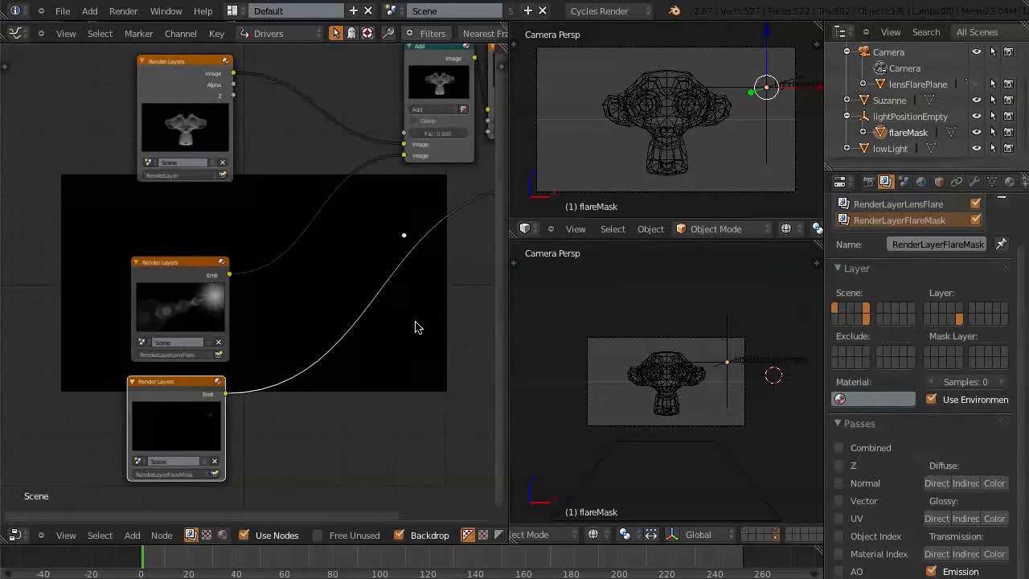
Step: Turn off Use Environment and set Samples to 1 for RenderLayerFlareMask
left_click_drag(1019, 263, 1023, 232)
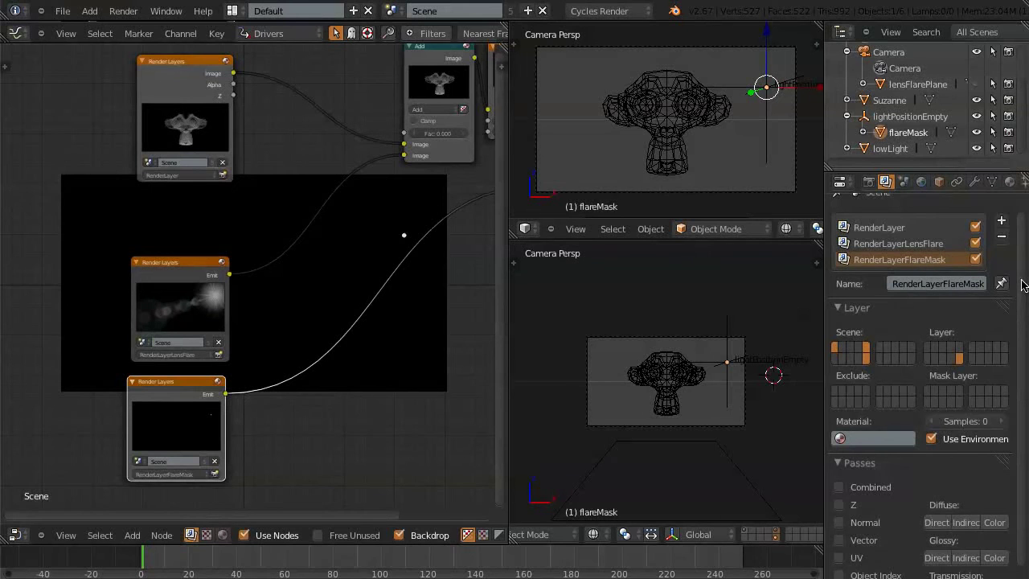
scroll(1023, 285, "down", 2)
left_click(907, 207)
left_click(909, 222)
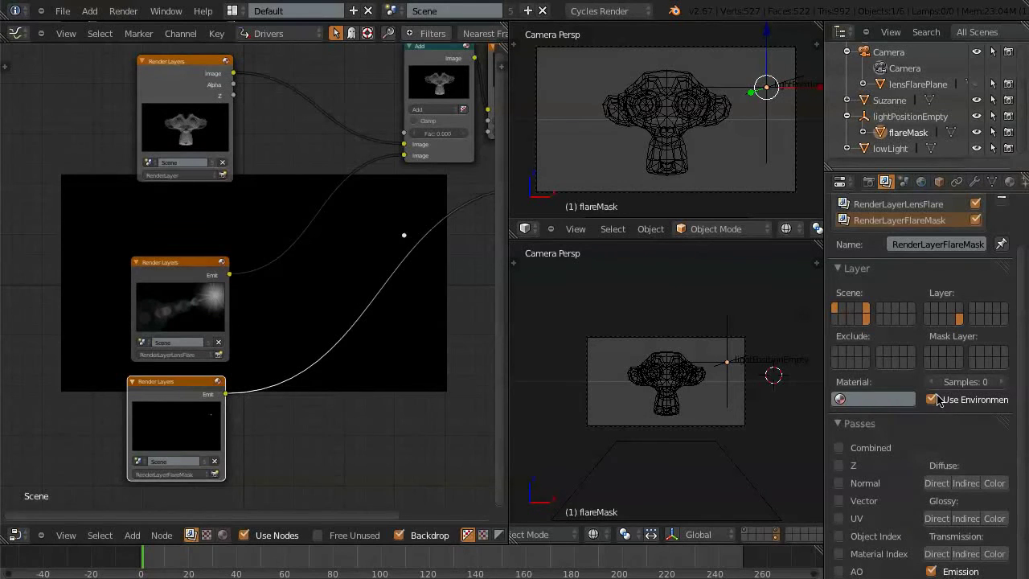
left_click(933, 399)
left_click(962, 383)
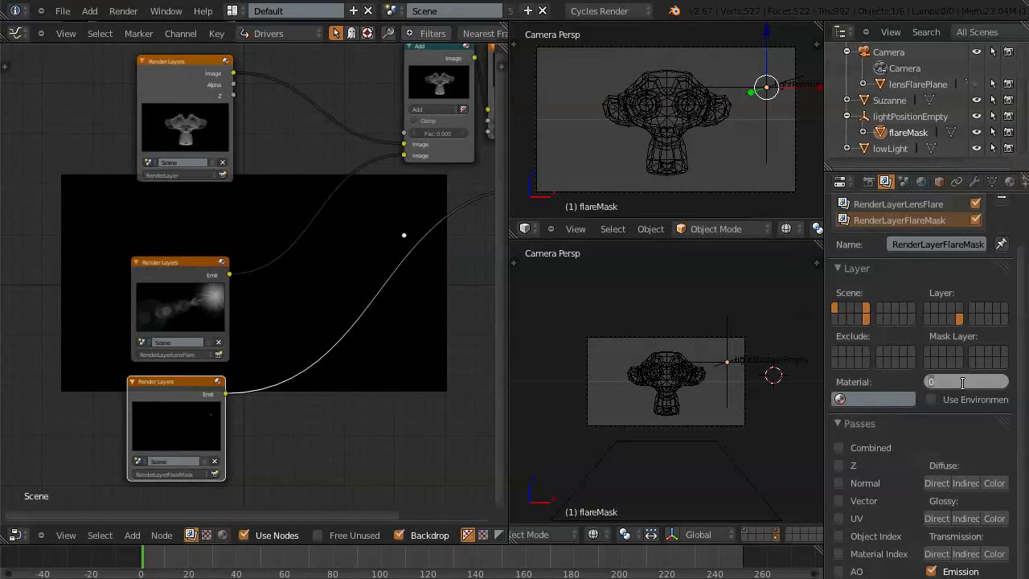
type("1")
key("Return")
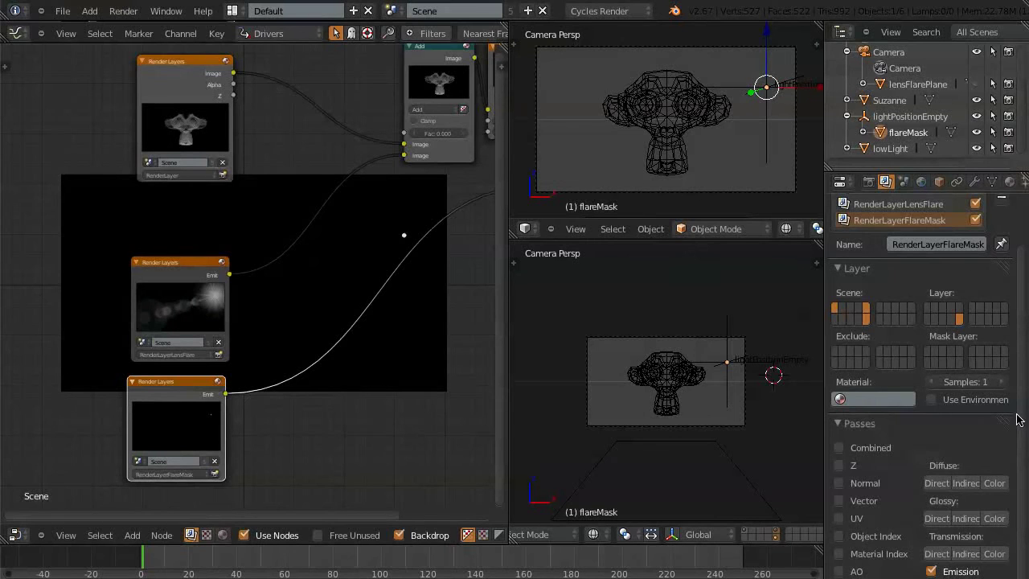
scroll(1023, 420, "up", 2)
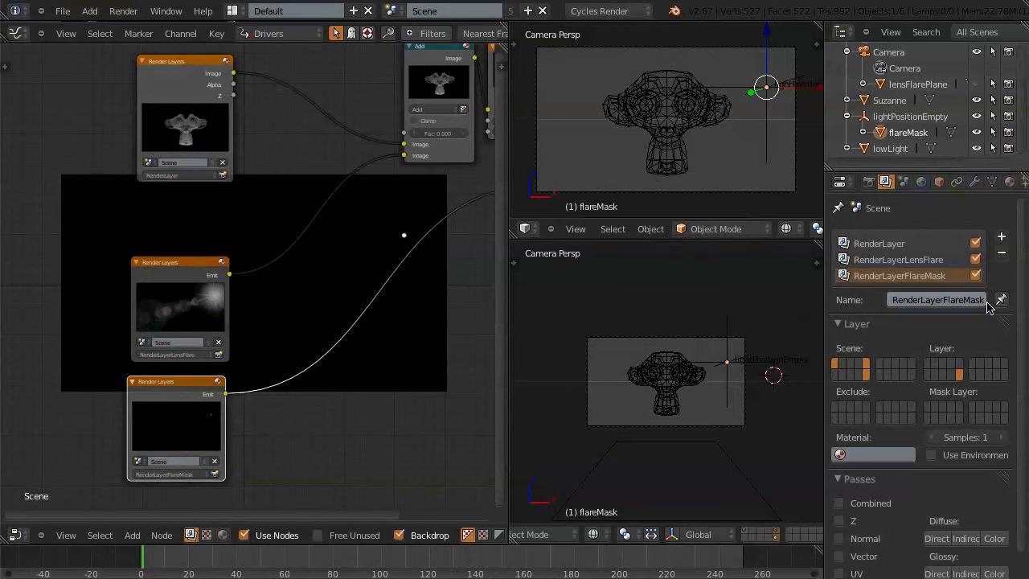
Step: Disable Diffuse, Shadow and Transmission ray visibility for flareMask, render the frame and close the result
left_click(904, 134)
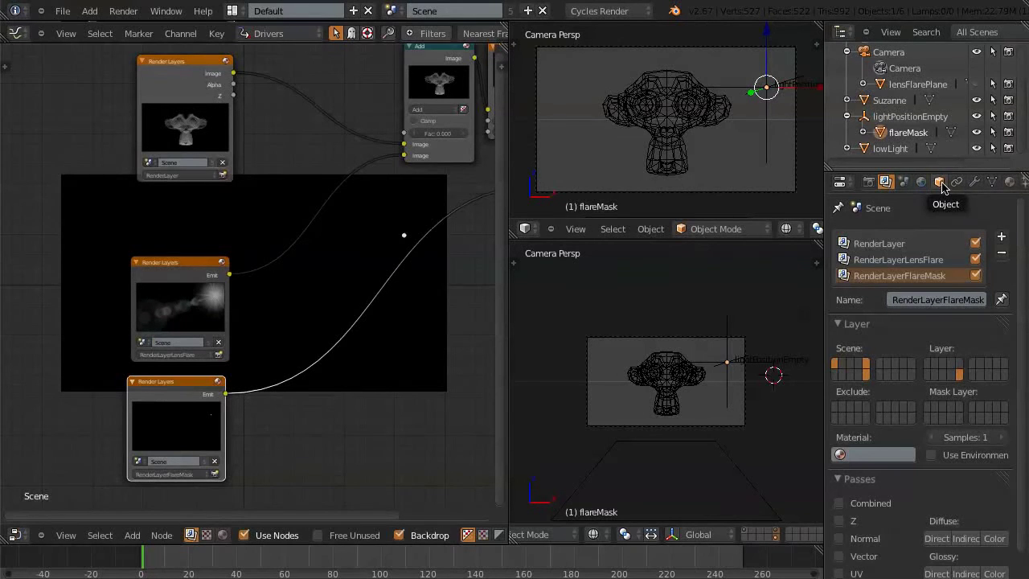
left_click(941, 183)
scroll(1027, 395, "down", 2)
scroll(1027, 395, "down", 6)
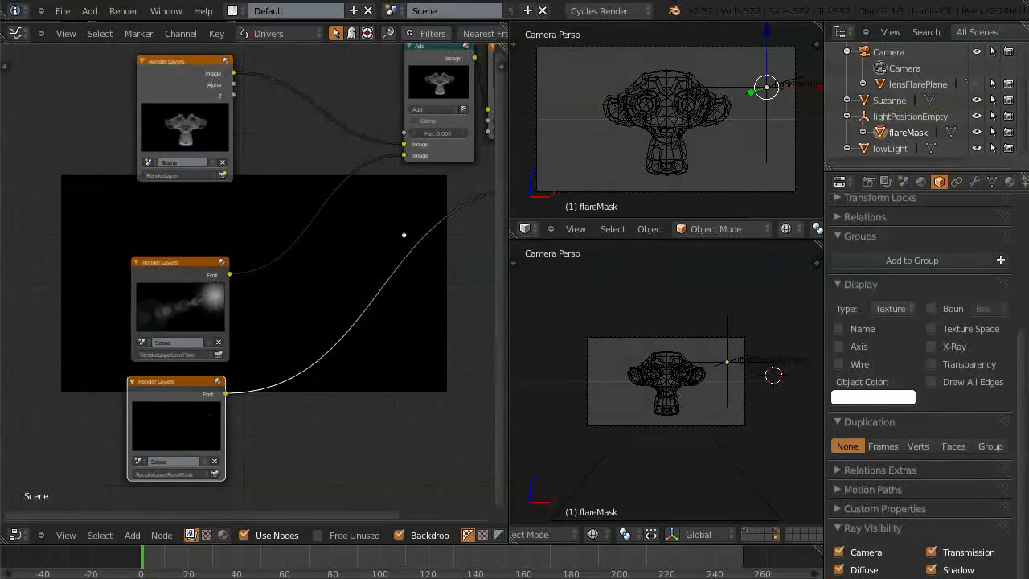
left_click(840, 569)
left_click(933, 570)
left_click(932, 552)
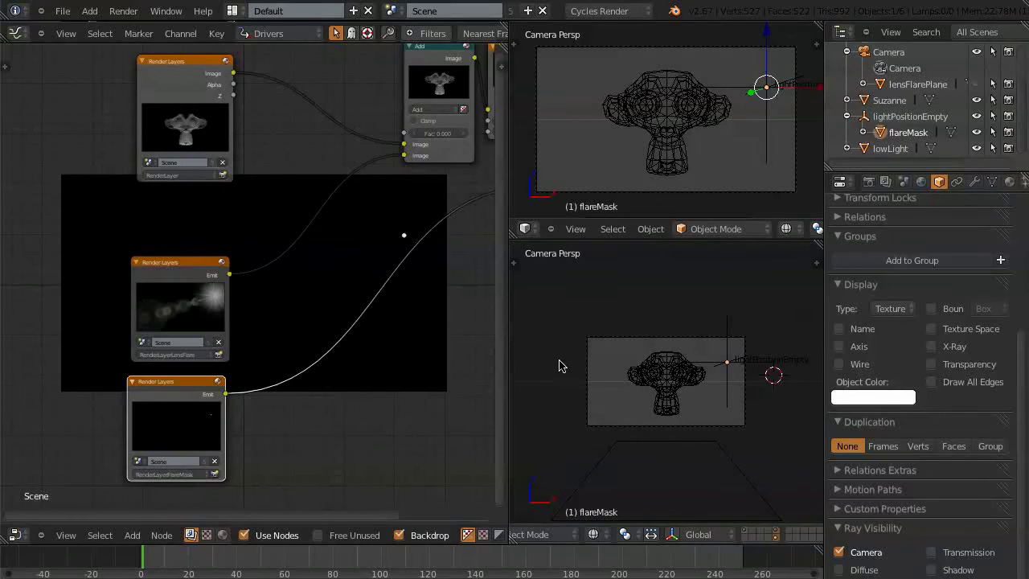
key("F12")
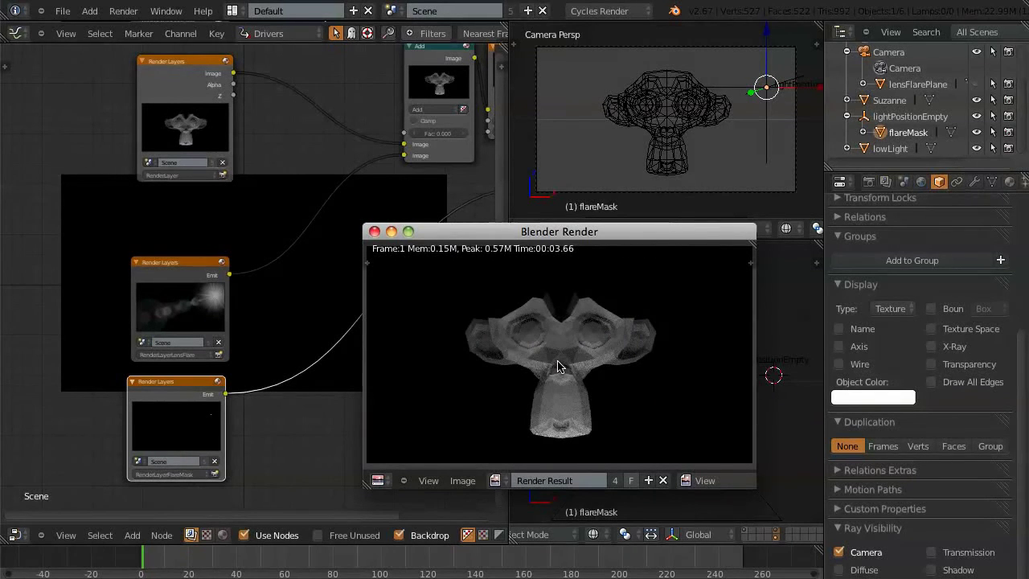
left_click(374, 231)
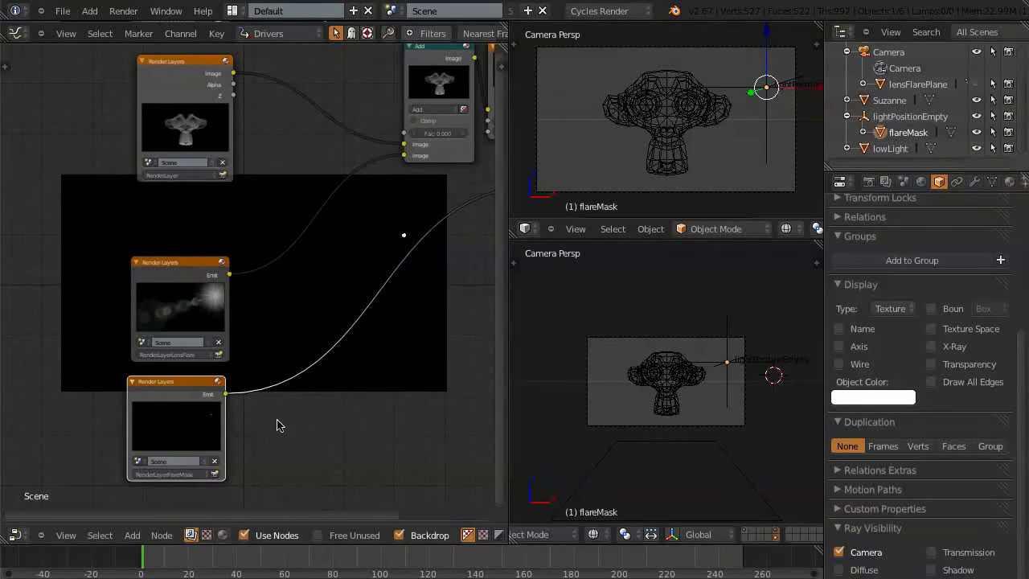
Step: Move lightPositionEmpty over Suzanne's head in the camera view and render to check the flare mask node preview
key("g")
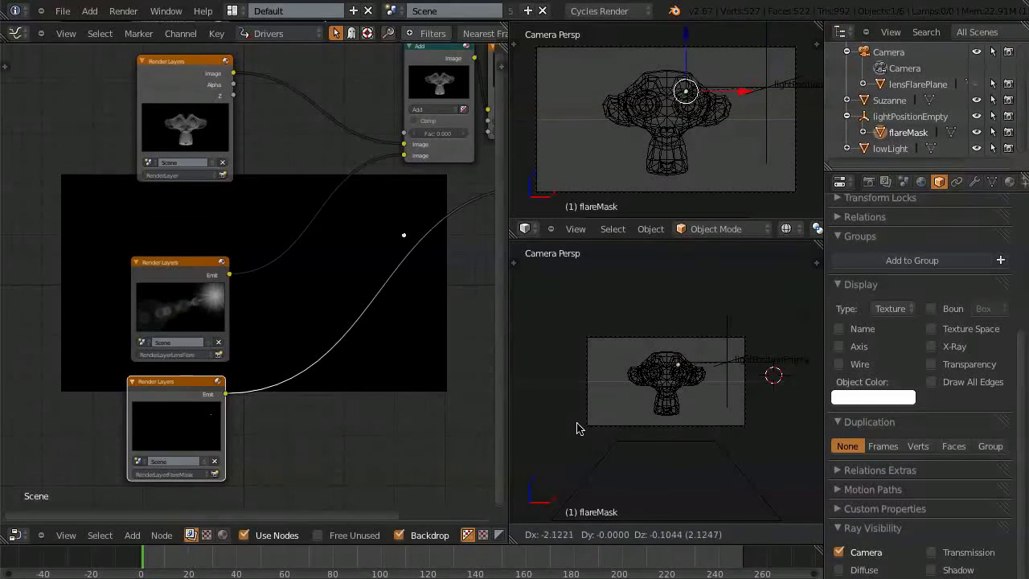
key("Escape")
right_click(725, 331)
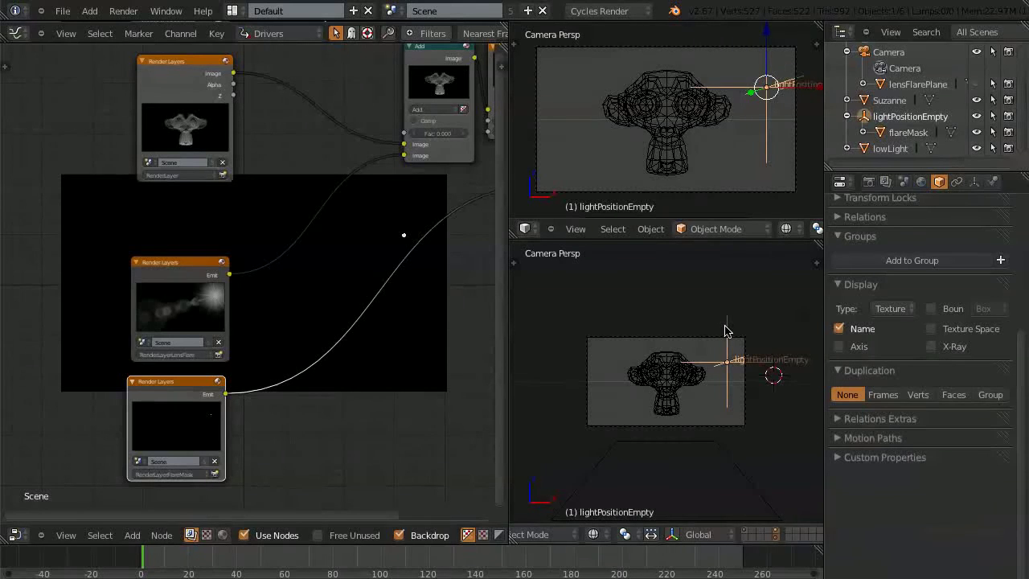
key("g")
left_click(667, 329)
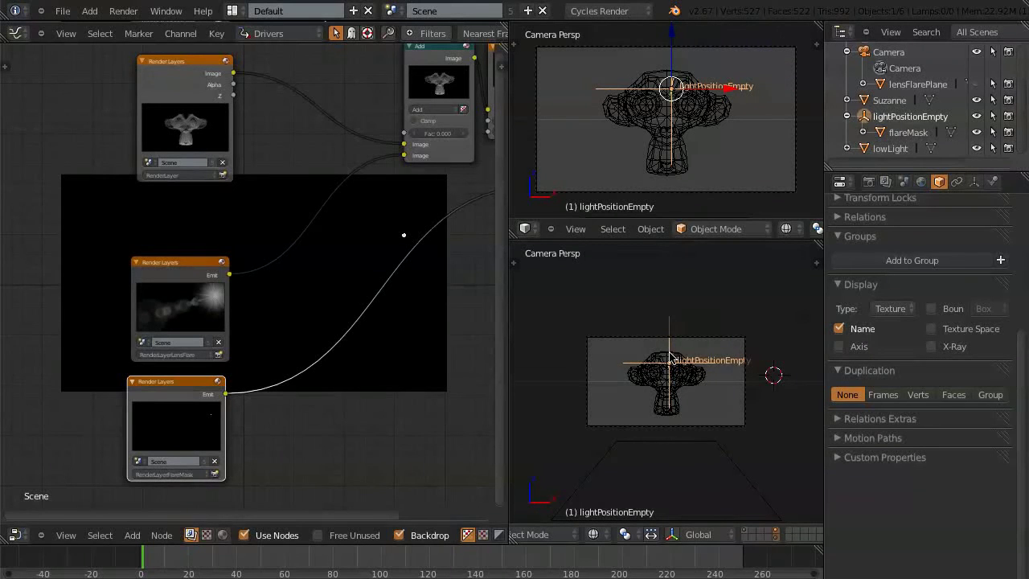
key("F12")
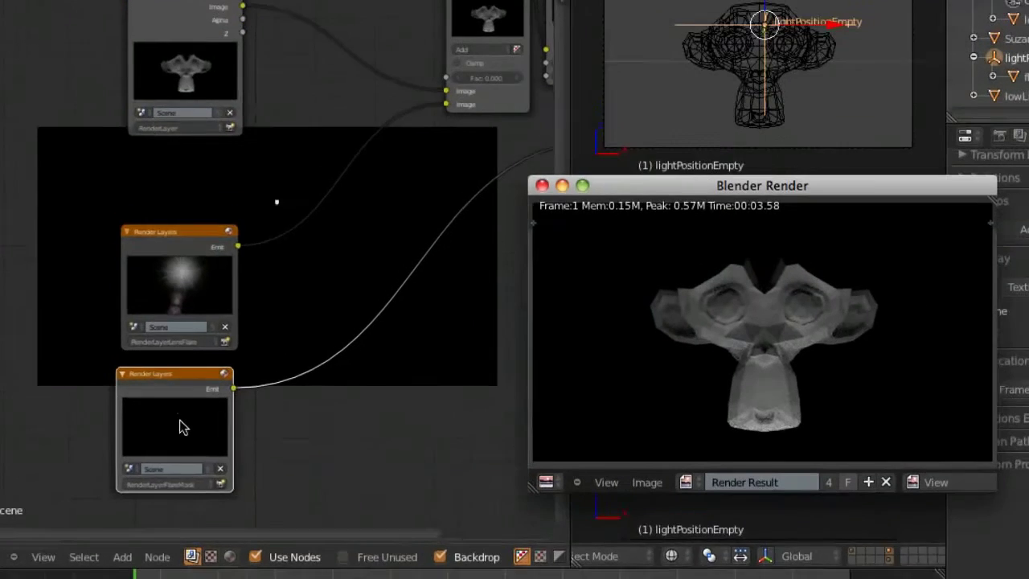
scroll(180, 426, "up", 5)
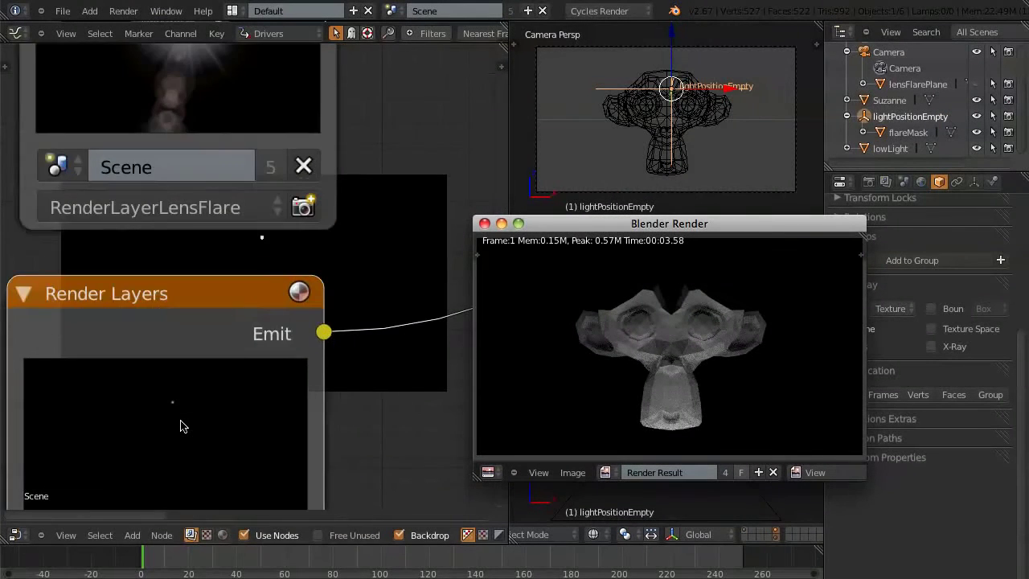
scroll(180, 426, "up", 1)
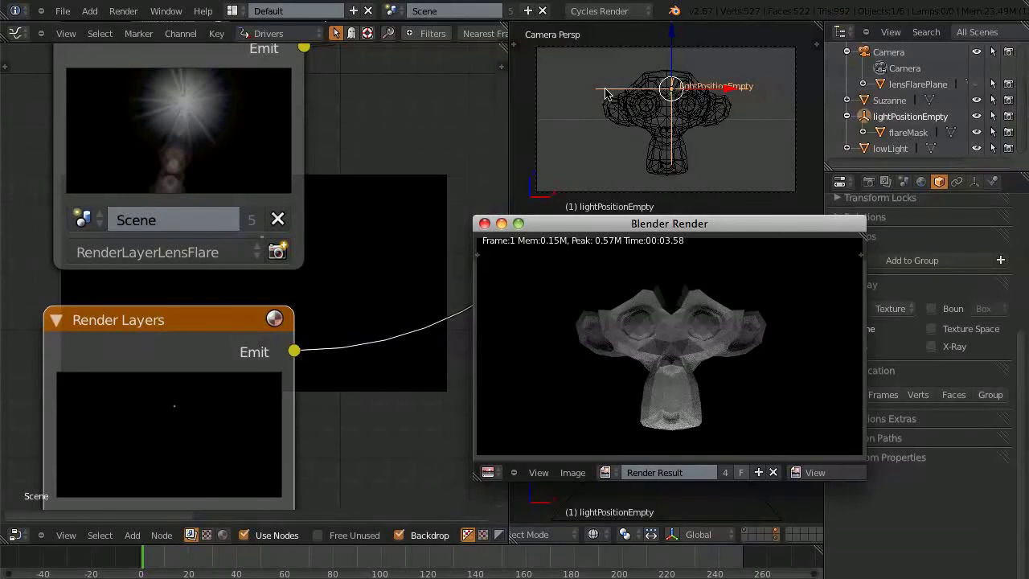
Step: Move lightPositionEmpty beside Suzanne, near the right edge of the camera frame, and render the frame
left_click(582, 61)
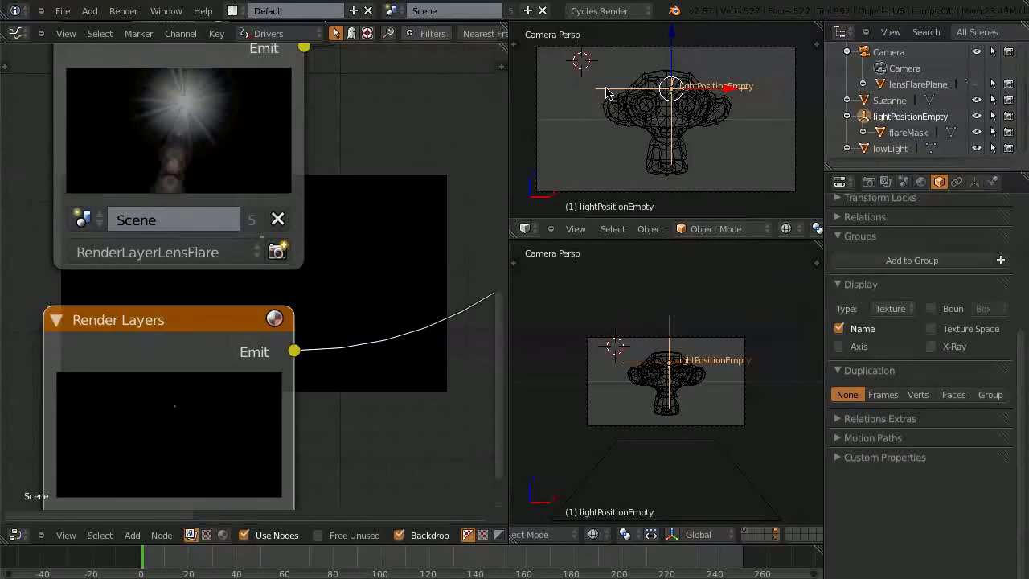
key("g")
left_click(712, 106)
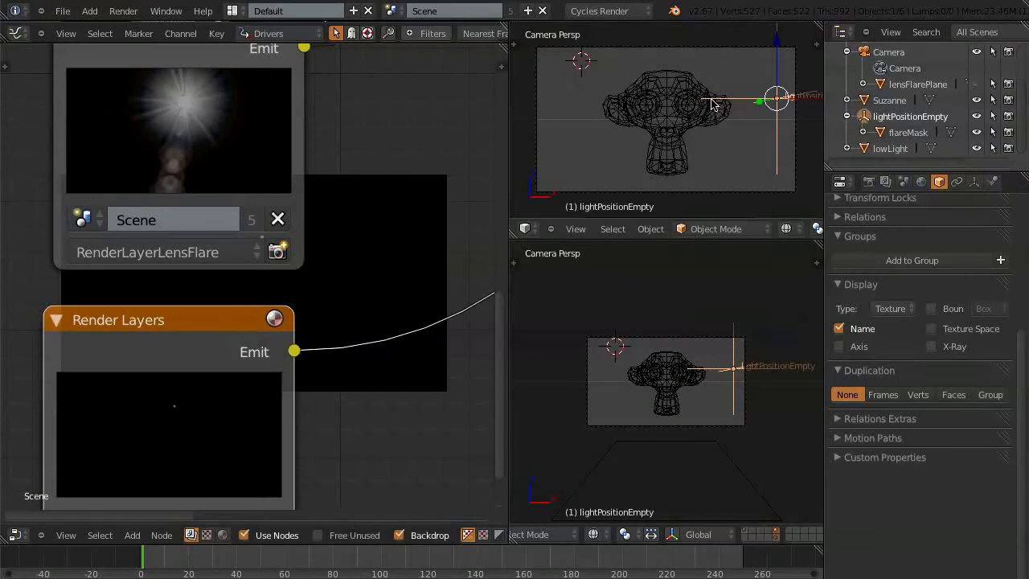
key("F12")
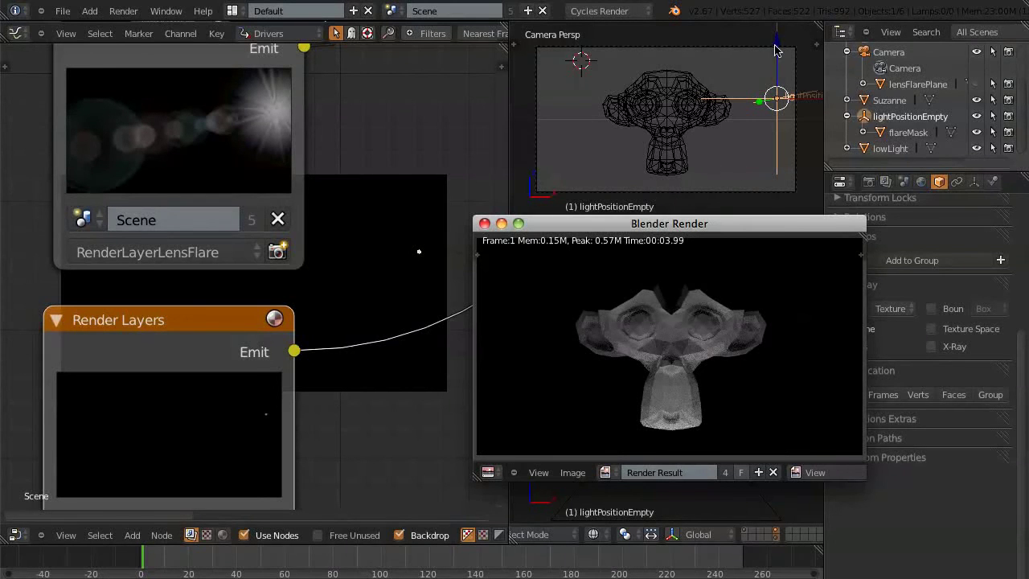
Step: Move lightPositionEmpty back over Suzanne's forehead, render the frame again and close the result to inspect the mask preview
left_click(758, 77)
key("g")
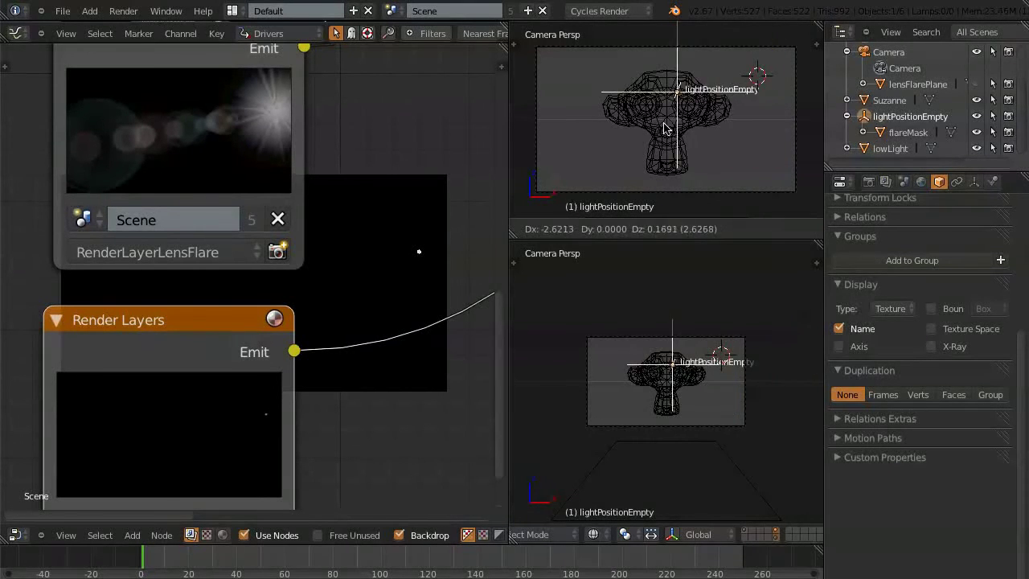
left_click(664, 132)
key("F12")
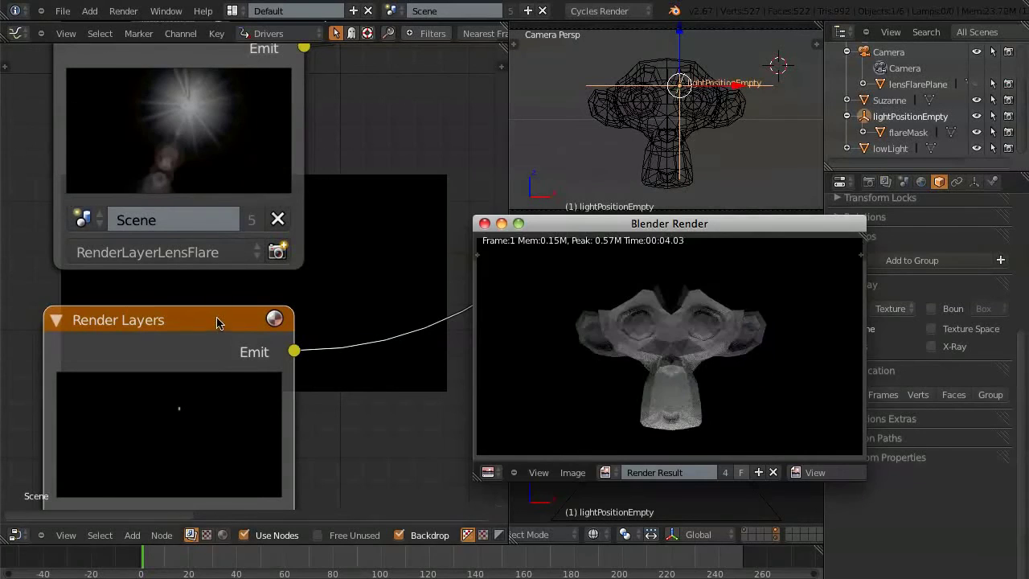
key("Escape")
scroll(181, 407, "up", 4)
scroll(180, 415, "down", 6)
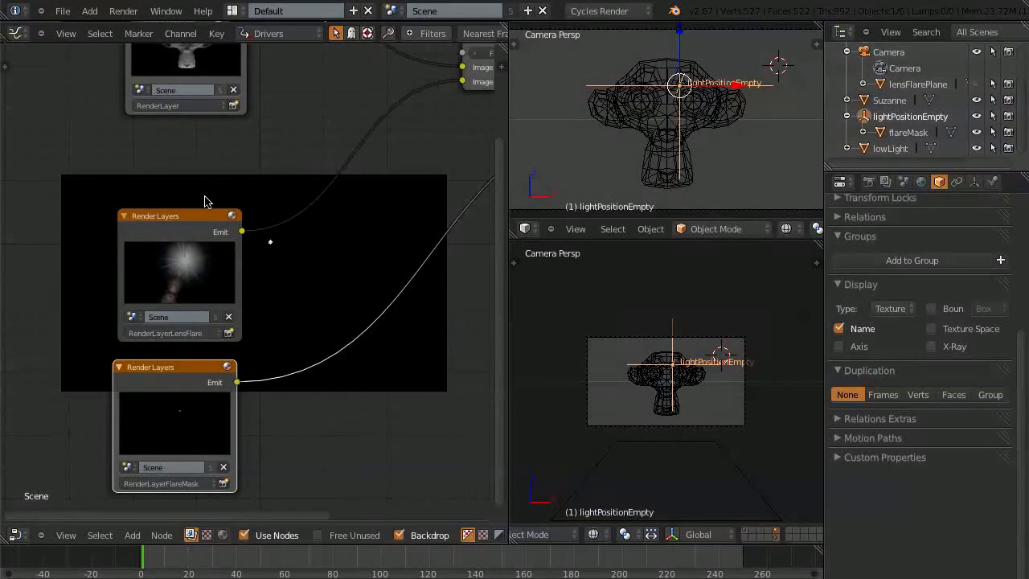
Step: Swap the RenderLayerLensFlare and RenderLayer nodes so RenderLayer sits directly above the RenderLayerFlareMask node
left_click_drag(206, 217, 332, 89)
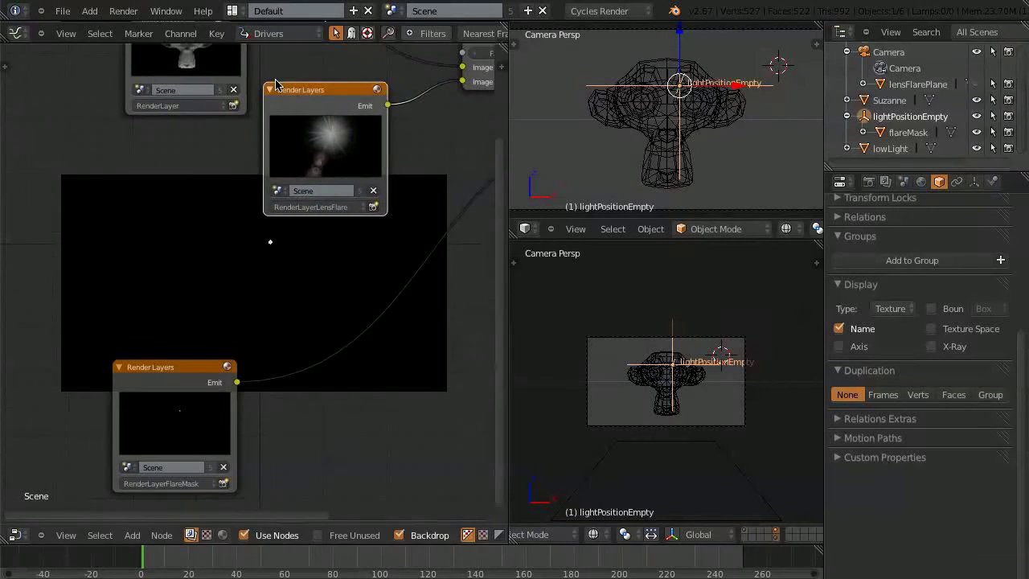
scroll(274, 81, "down", 2)
middle_click_drag(274, 80, 256, 160)
left_click_drag(174, 81, 167, 272)
left_click_drag(277, 175, 175, 80)
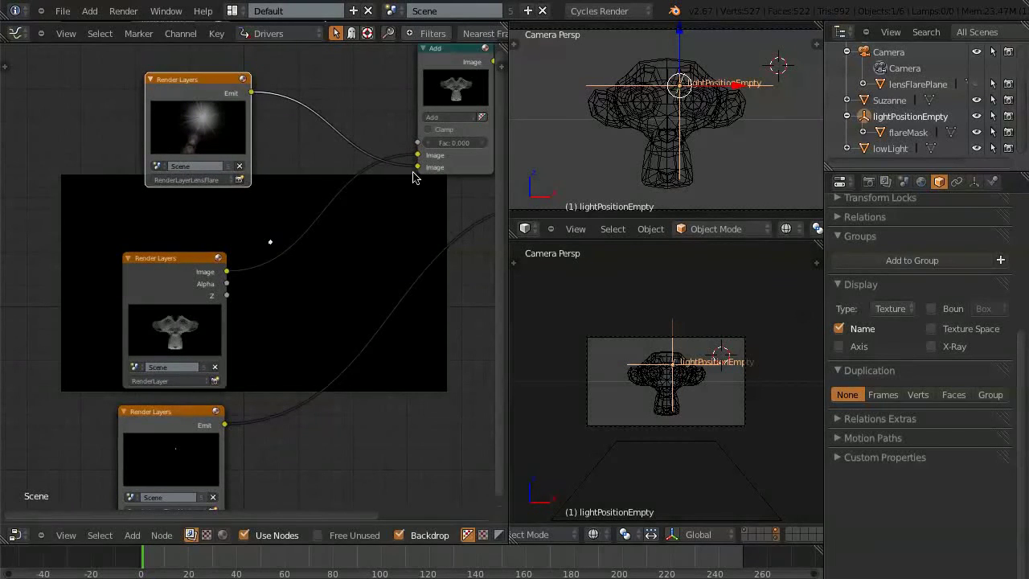
left_click_drag(217, 259, 191, 262)
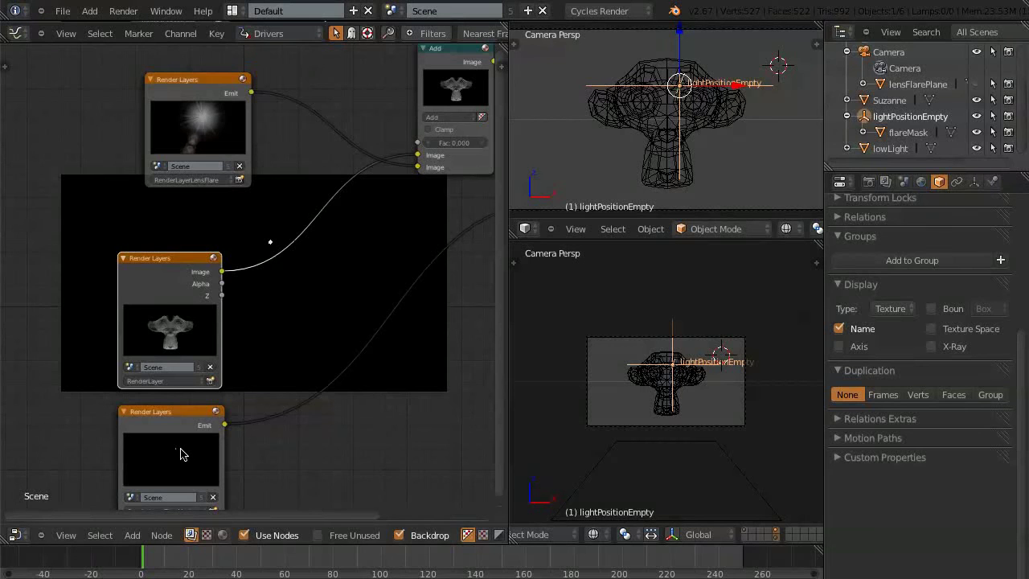
Step: Set Suzanne's object Pass Index to 15
right_click(655, 127)
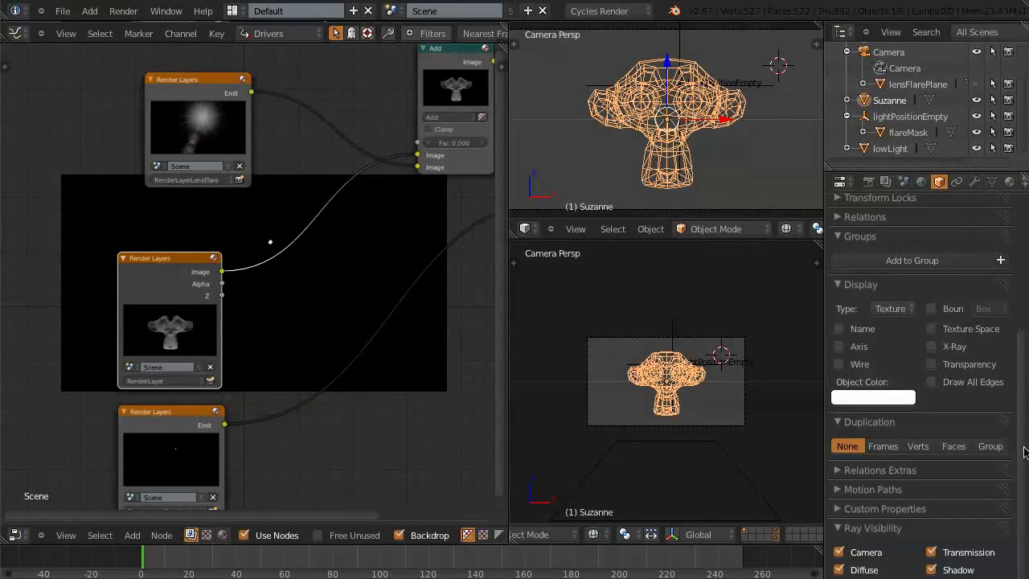
mouse_move(1022, 472)
left_mouse_down()
mouse_move(1027, 455)
mouse_move(1027, 488)
left_mouse_up()
left_click(841, 286)
left_click(841, 220)
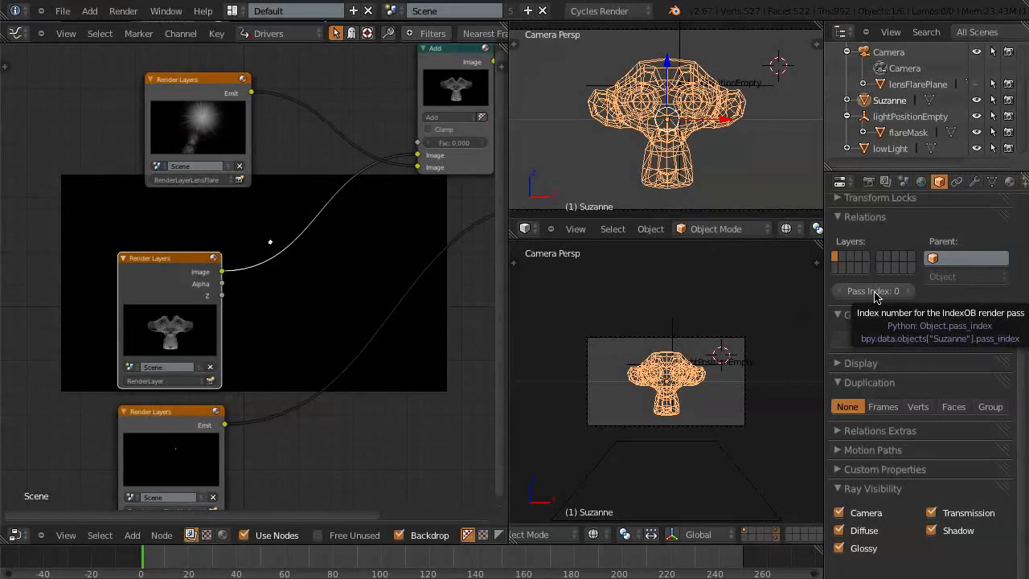
left_click(875, 292)
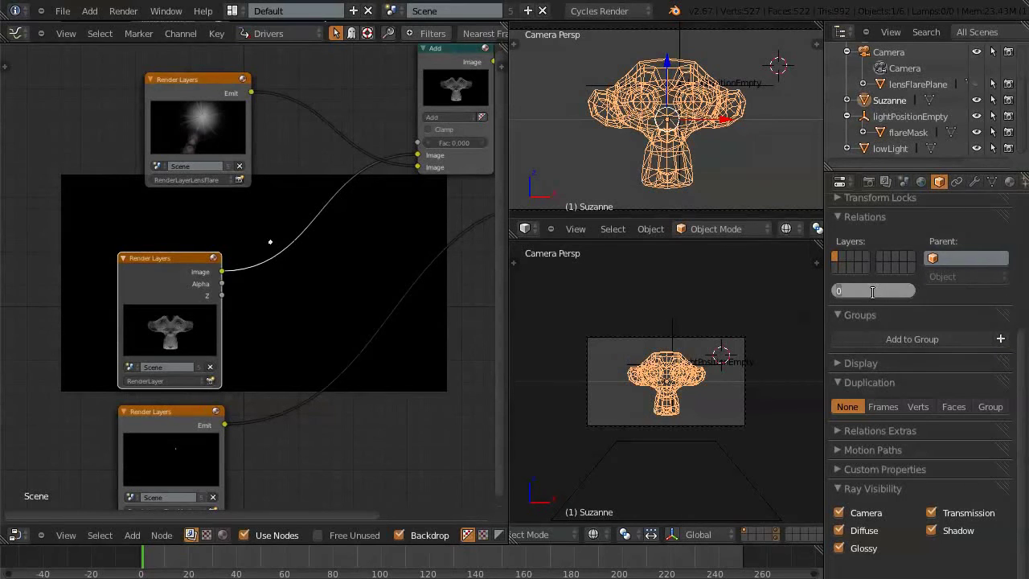
type("15")
key("Return")
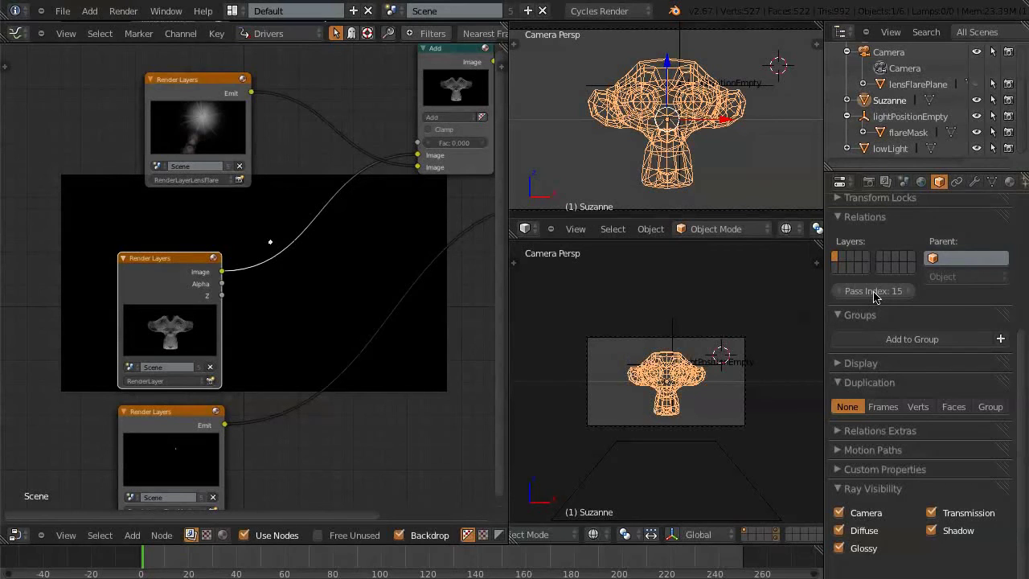
Step: Enable the Object Index pass for RenderLayer and render the frame, then dismiss the render result
left_click(886, 182)
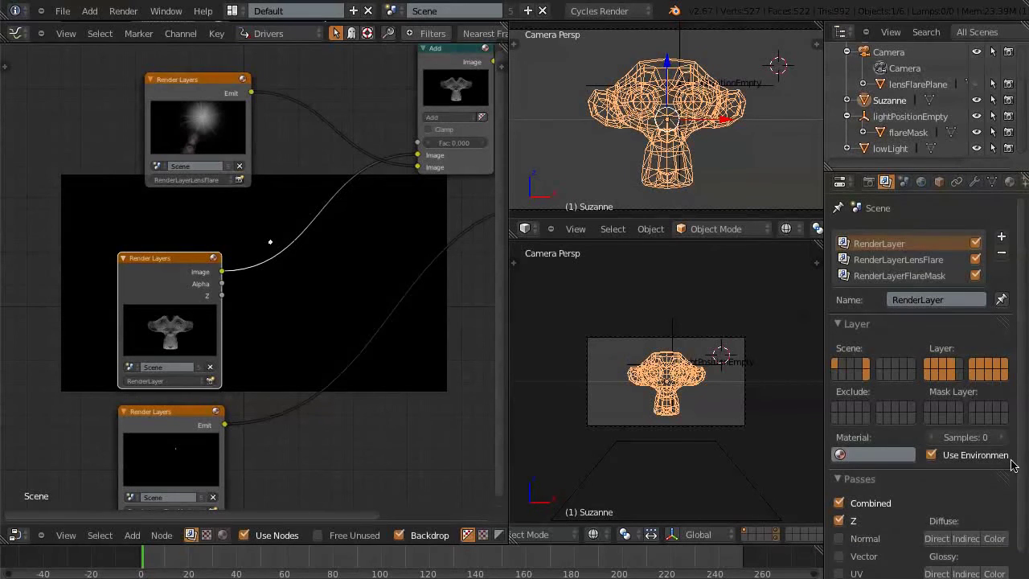
scroll(912, 543, "down", 2)
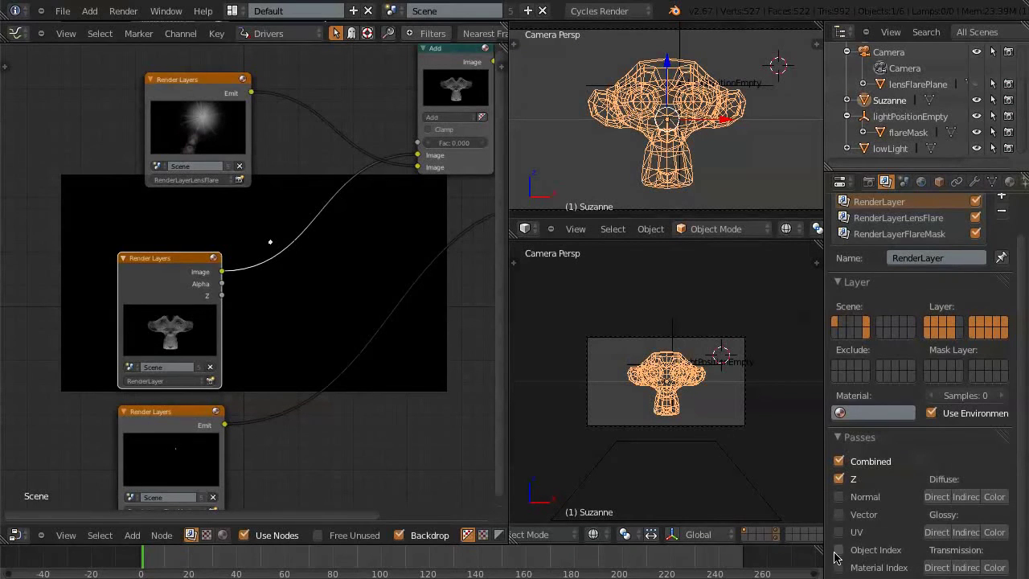
left_click(839, 550)
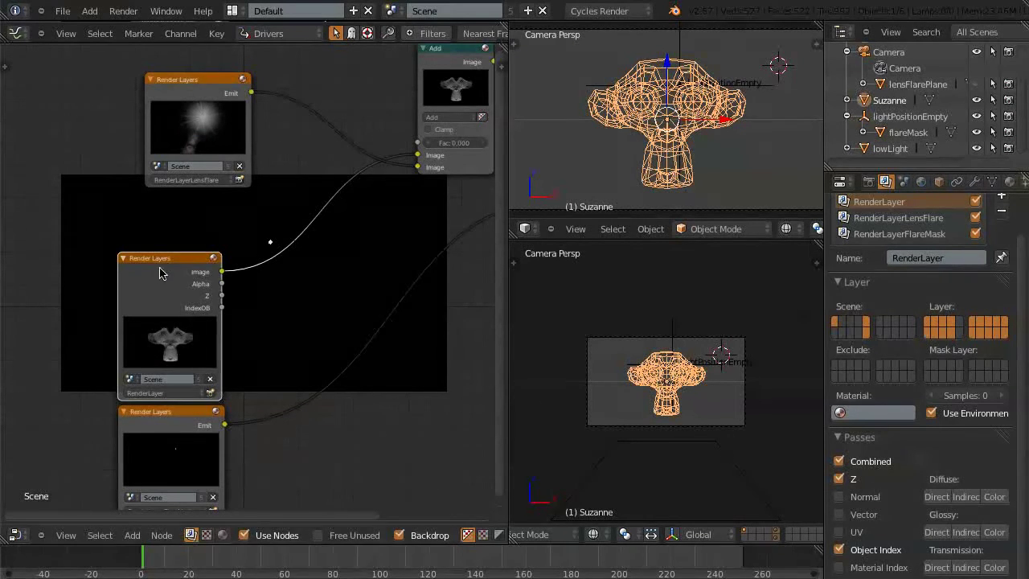
left_click_drag(172, 267, 178, 253)
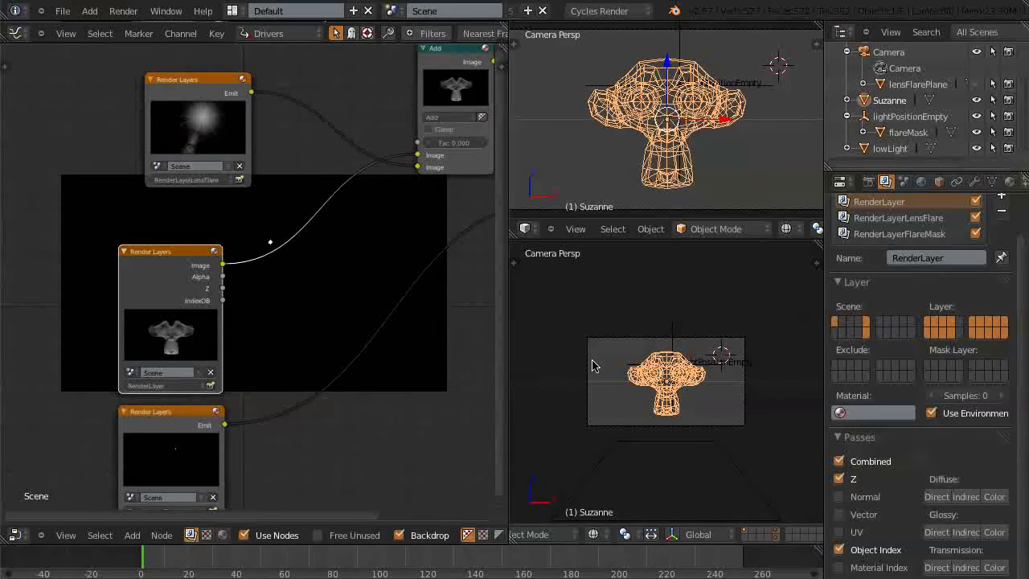
key("F12")
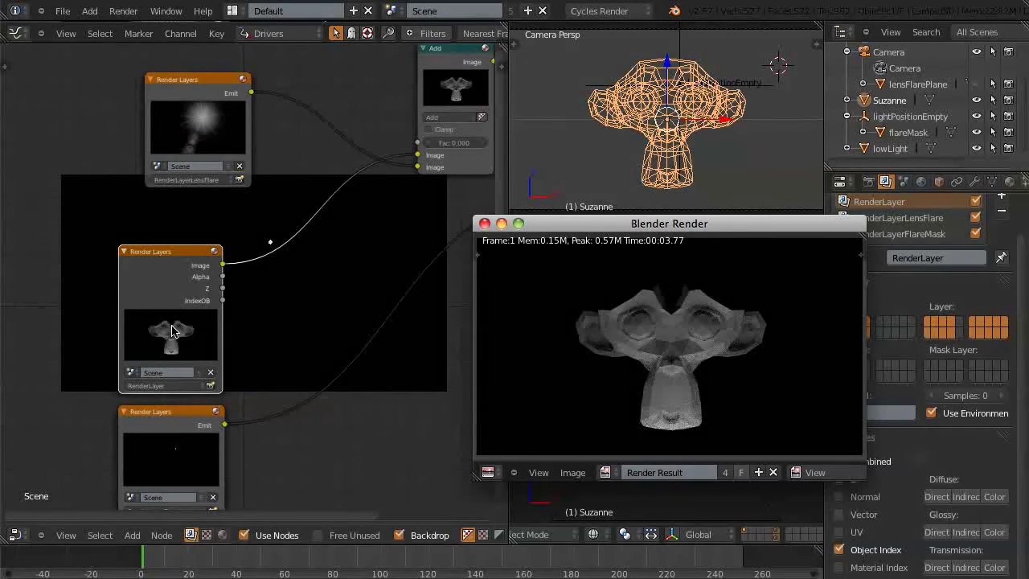
left_click(147, 266)
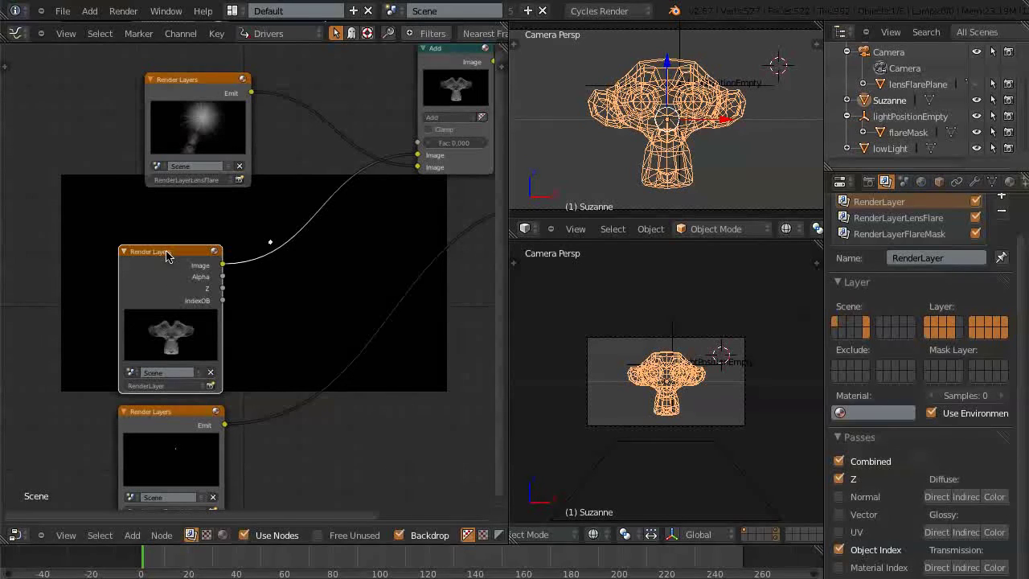
Step: Cycle the Viewer through RenderLayer's outputs to show its IndexOB pass in the backdrop
left_click(167, 256, "ctrl+shift")
left_click(166, 255, "ctrl+shift")
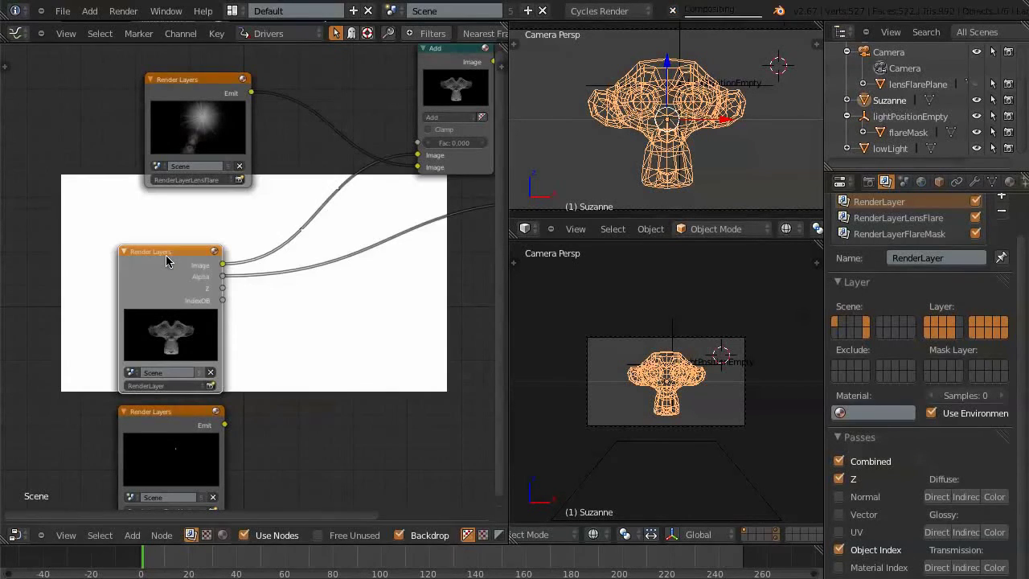
left_click(167, 256, "ctrl+shift")
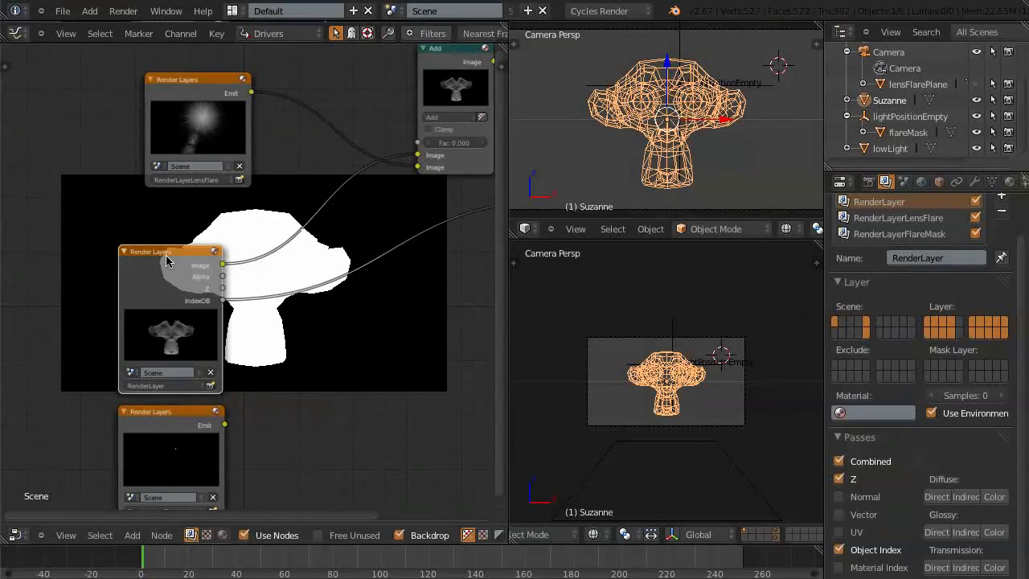
Step: Move the RenderLayer node away from the other nodes and place the Viewer node close to its IndexOB output
left_click_drag(167, 255, 71, 246)
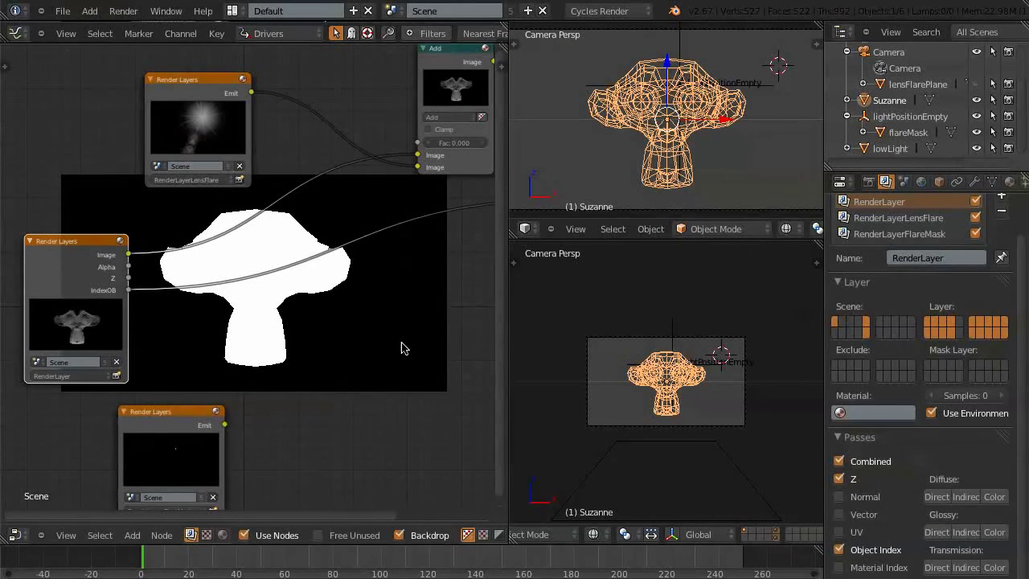
left_click_drag(339, 516, 473, 506)
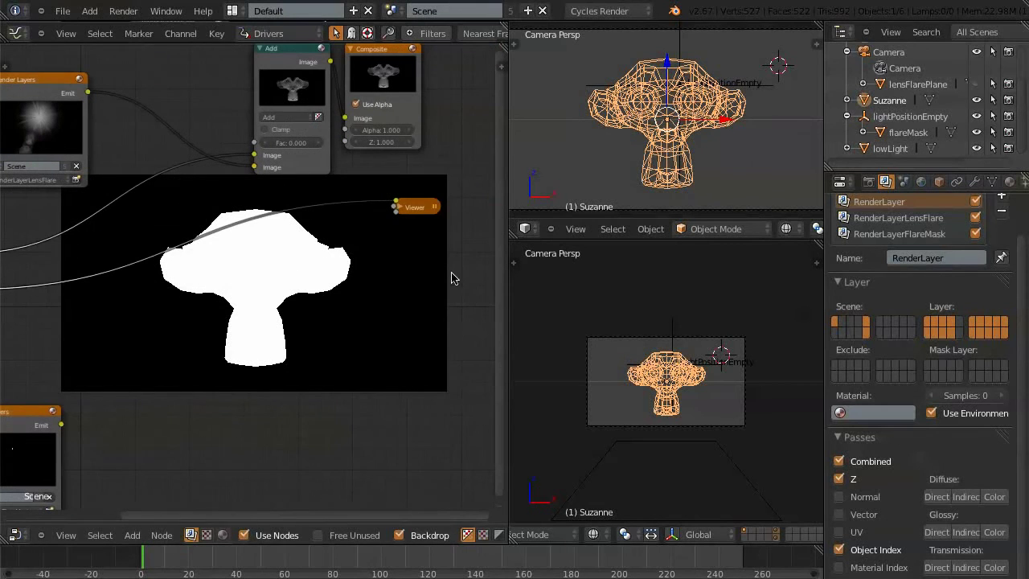
left_click(419, 209)
left_click_drag(418, 209, 48, 279)
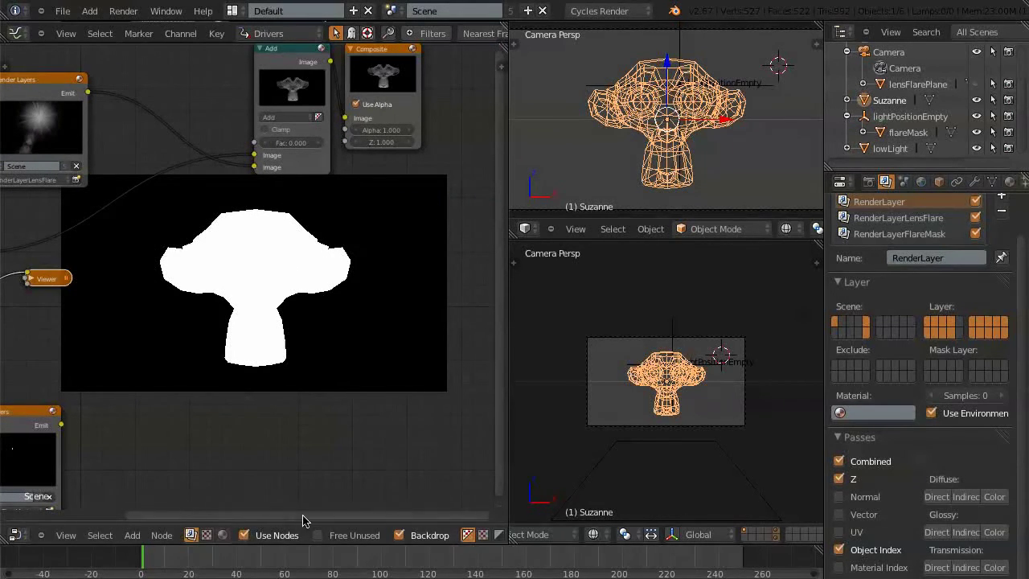
left_click_drag(304, 521, 114, 515)
left_click_drag(293, 288, 265, 310)
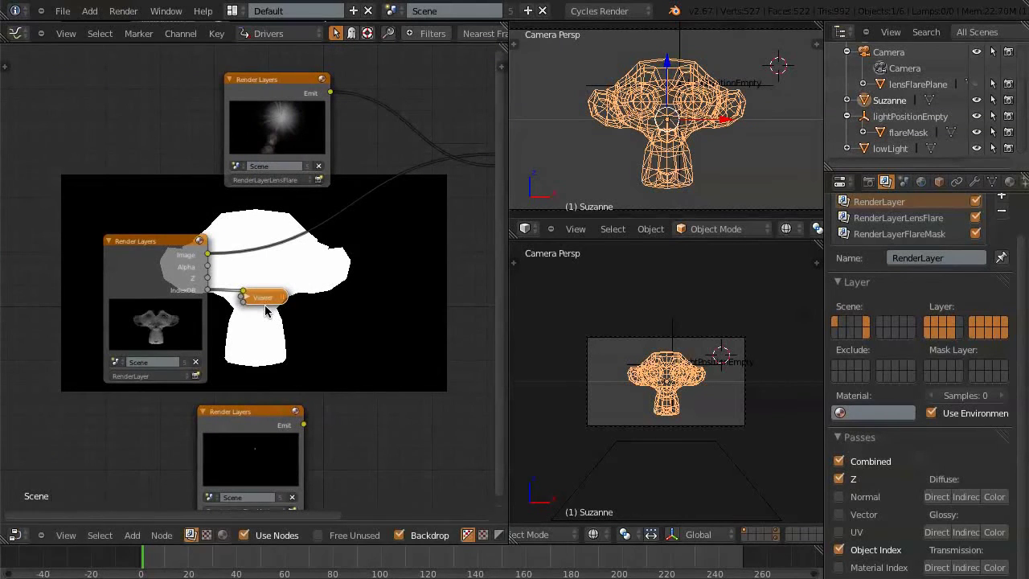
Step: Preview the lens flare, flare mask and RenderLayer images in turn, with the Viewer node moved beside the RenderLayerLensFlare node
left_click(295, 109, "ctrl+shift")
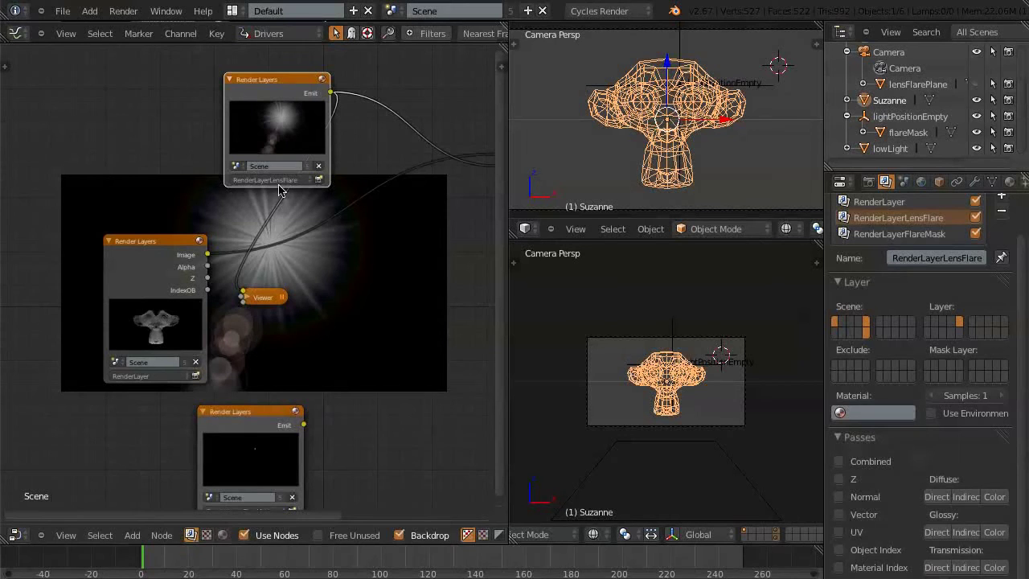
right_click_drag(262, 297, 388, 129)
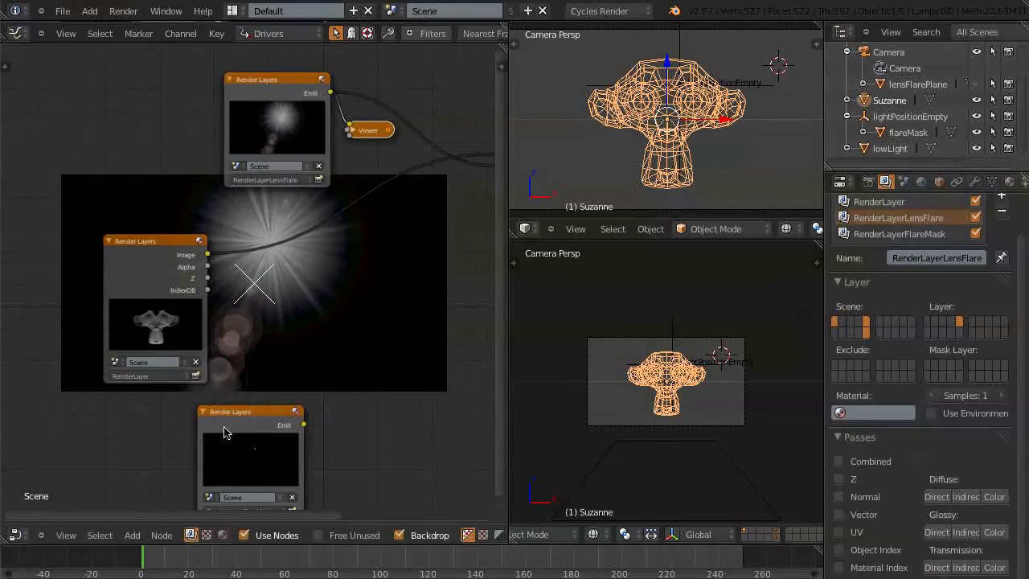
left_click(242, 458, "ctrl+shift")
left_click(142, 283, "ctrl+shift")
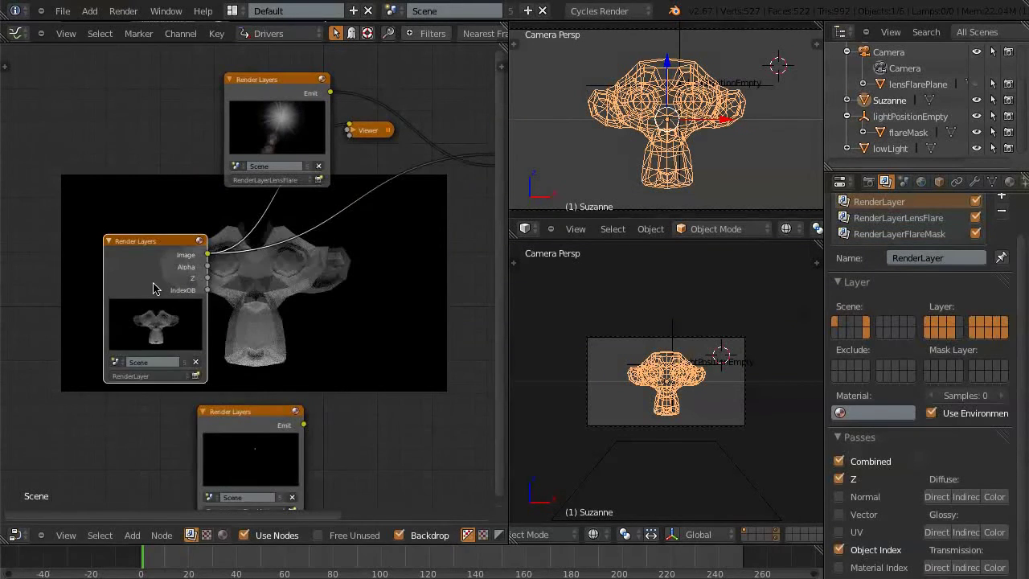
left_click(273, 131, "ctrl+shift")
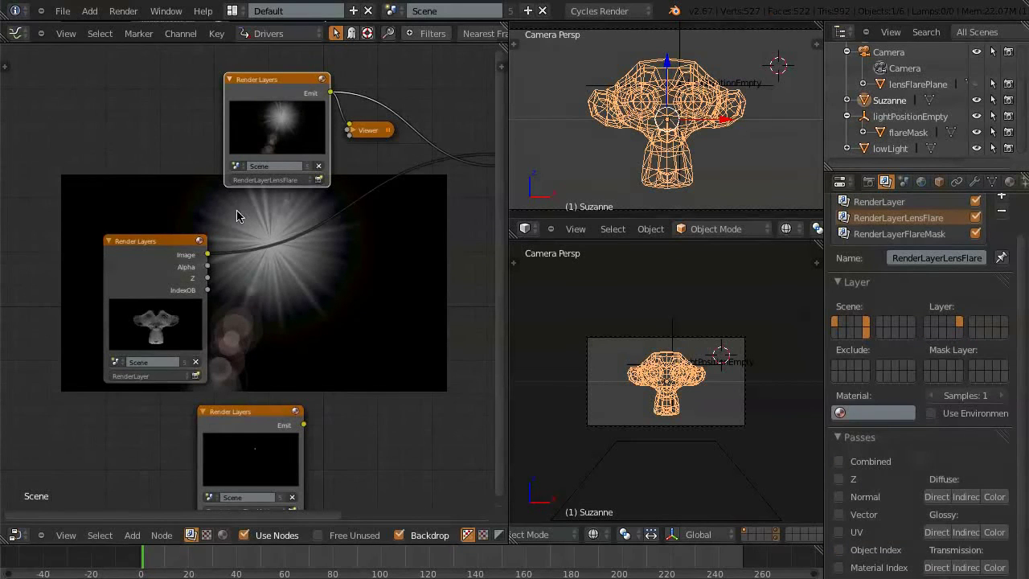
Step: Preview RenderLayer's IndexOB pass in the backdrop again and review Suzanne's Pass Index setting and the enabled render passes
left_click(144, 278, "ctrl+shift")
left_click(145, 278, "ctrl+shift")
left_click(145, 278, "ctrl+shift")
left_click(145, 278, "ctrl+shift")
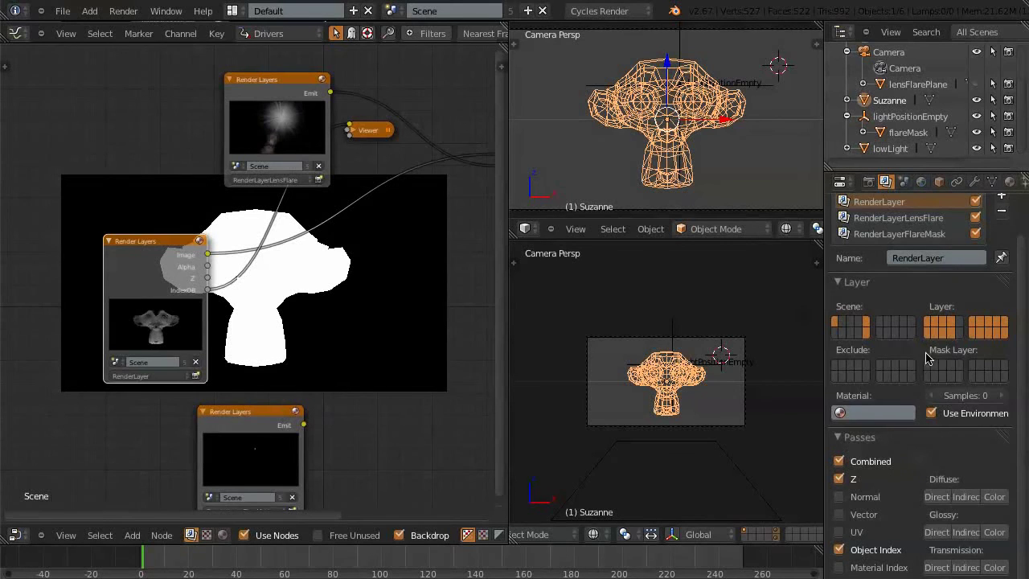
left_click(938, 183)
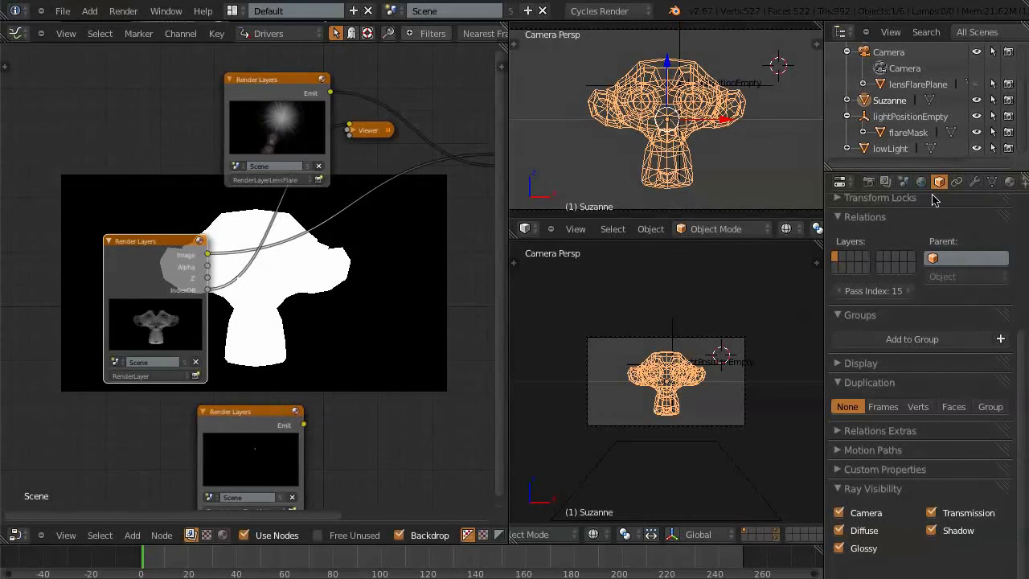
left_click(886, 181)
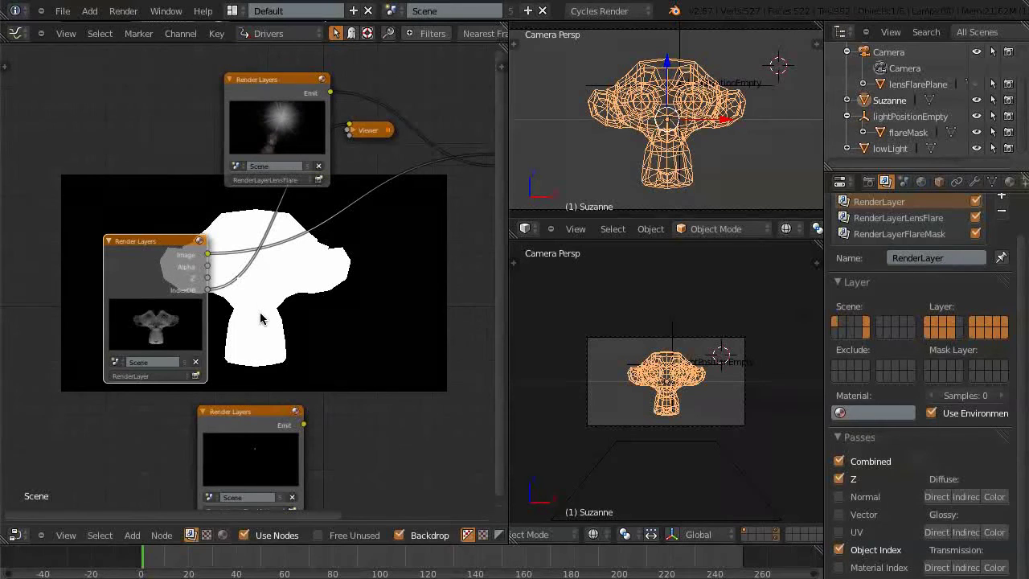
Step: Add an ID Mask converter node and place it just beside the RenderLayer node
key("shift+a")
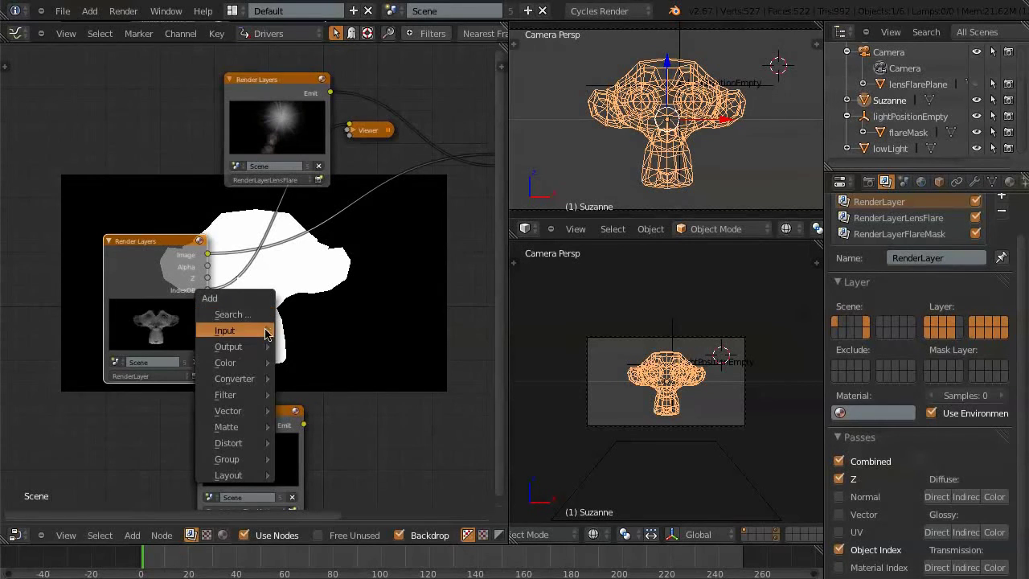
mouse_move(246, 386)
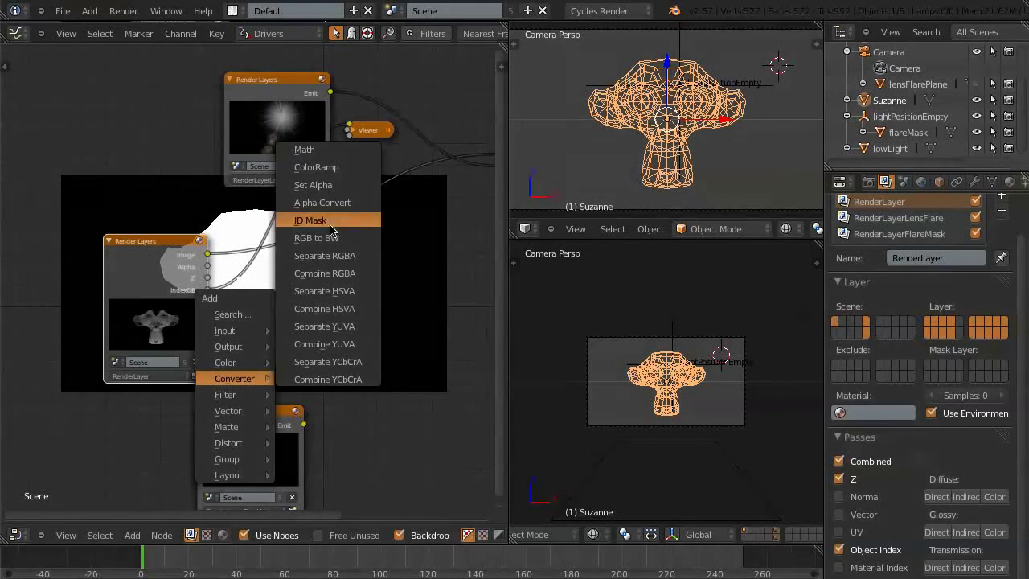
key("Escape")
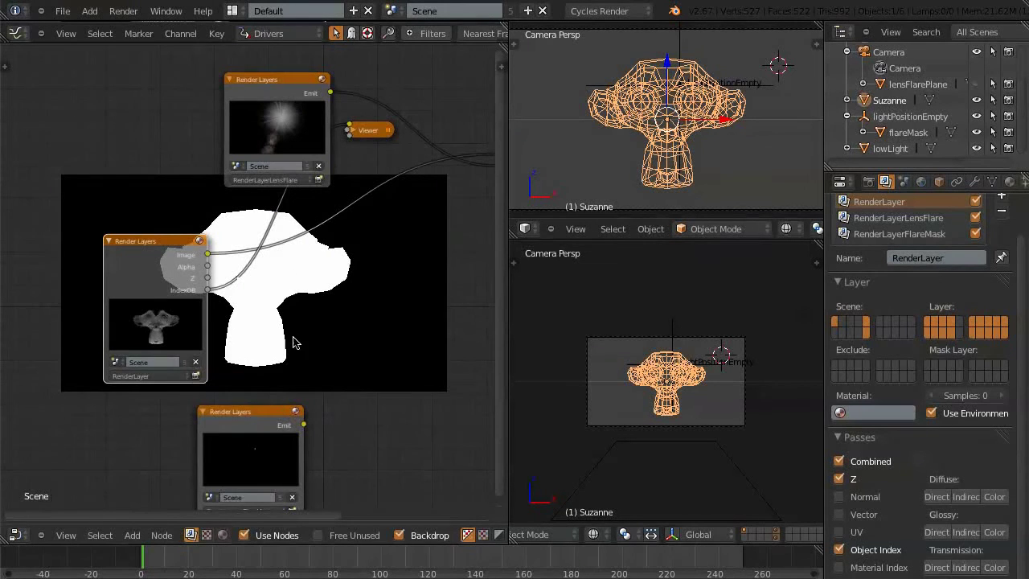
key("shift+a")
mouse_move(286, 402)
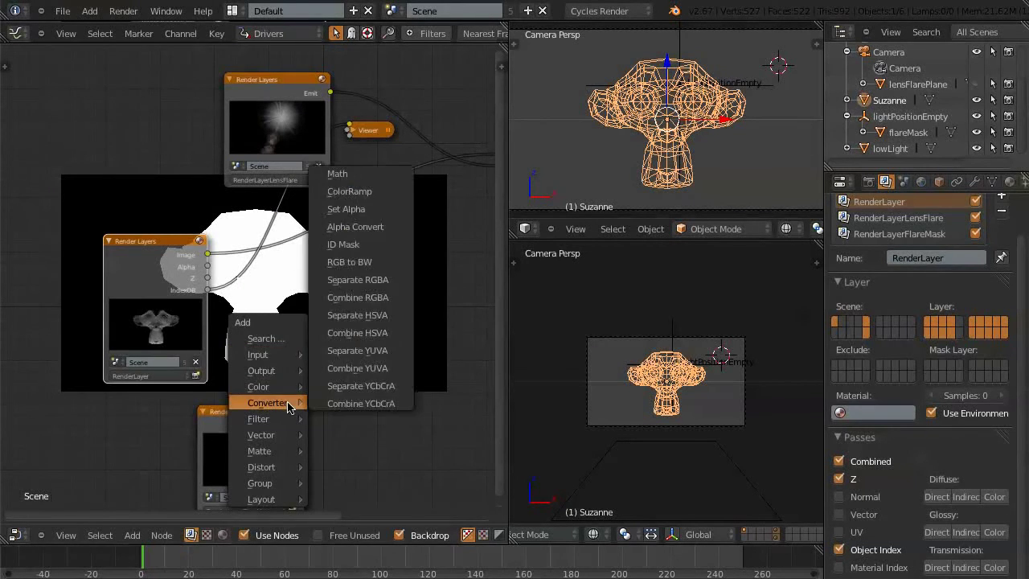
left_click(344, 245)
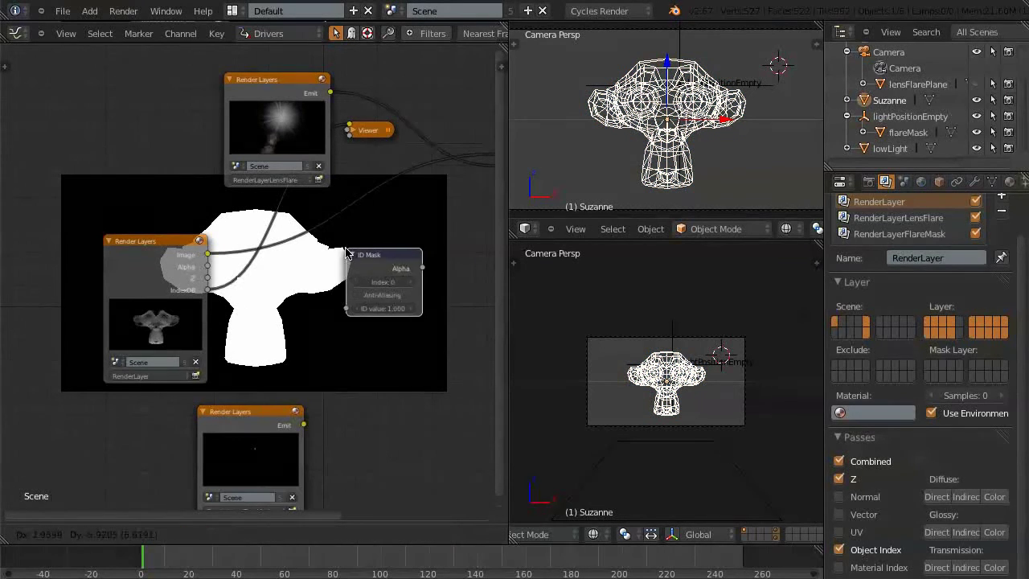
left_click(267, 268)
Step: Set the ID Mask node's unconnected ID value to 15
left_click(304, 295)
key("Return")
left_click(308, 322)
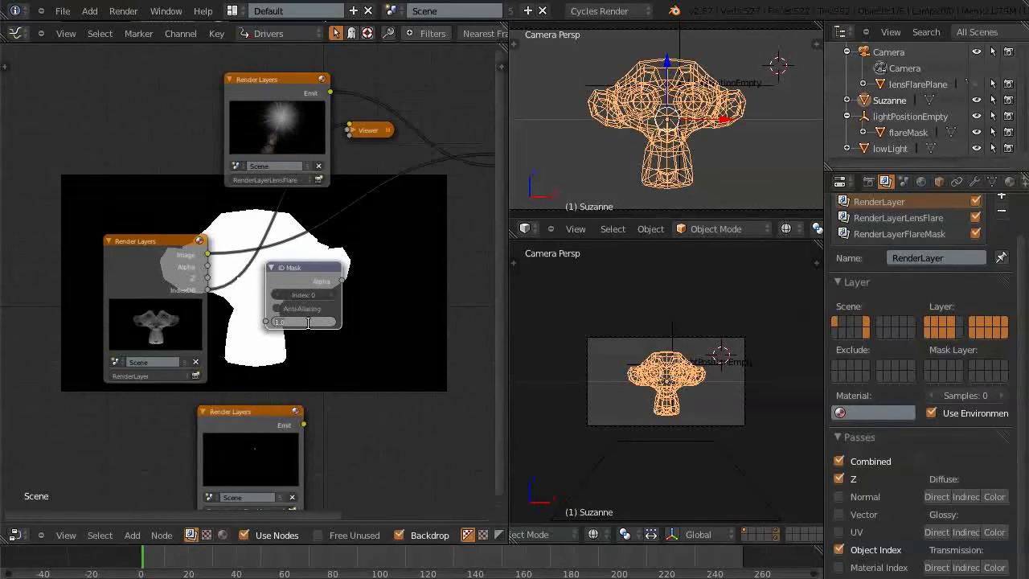
type("15")
key("Return")
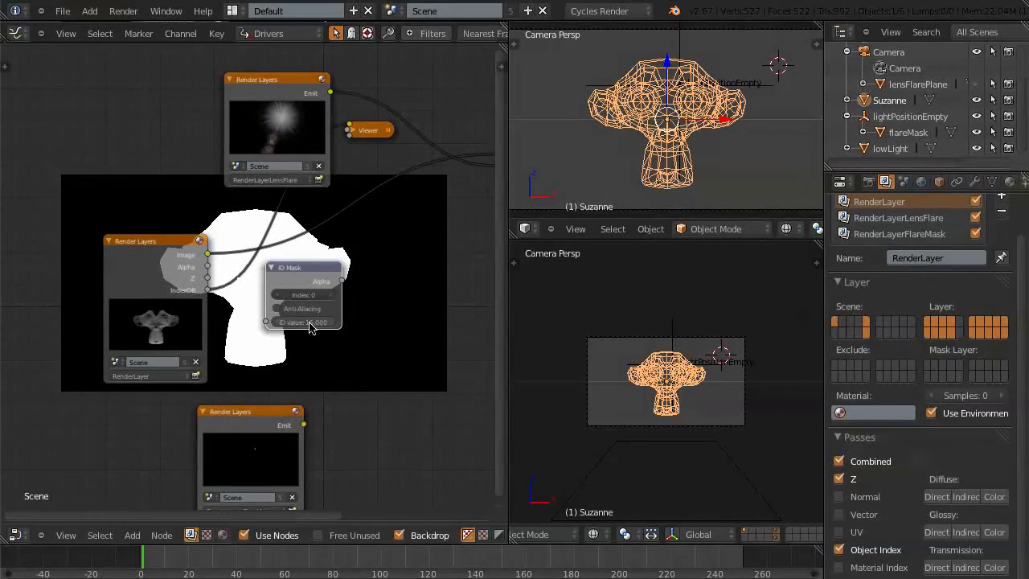
Step: Connect RenderLayer's IndexOB output to the ID Mask's ID value input and set the node's Index to 15
left_click_drag(208, 290, 266, 322)
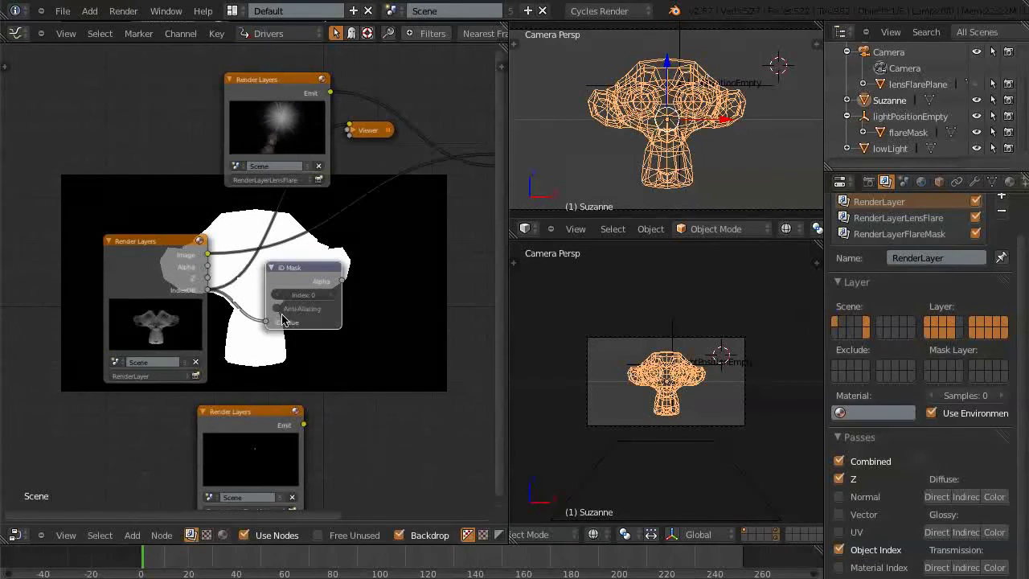
left_click(297, 296)
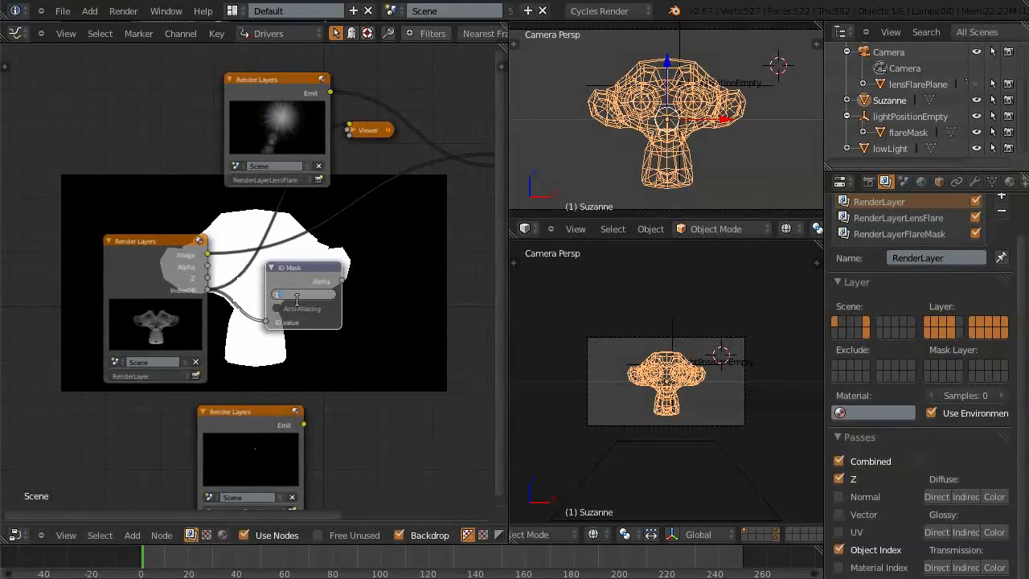
key("Return")
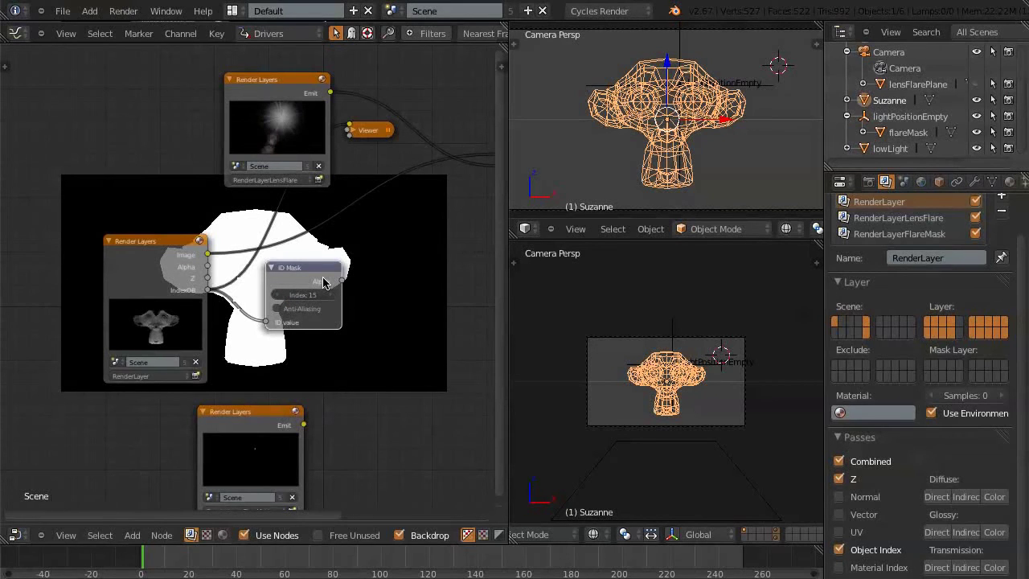
Step: Show the ID Mask's Alpha in the Viewer and space out the RenderLayer, ID Mask and Viewer nodes in a row
left_click(323, 280, "ctrl+shift")
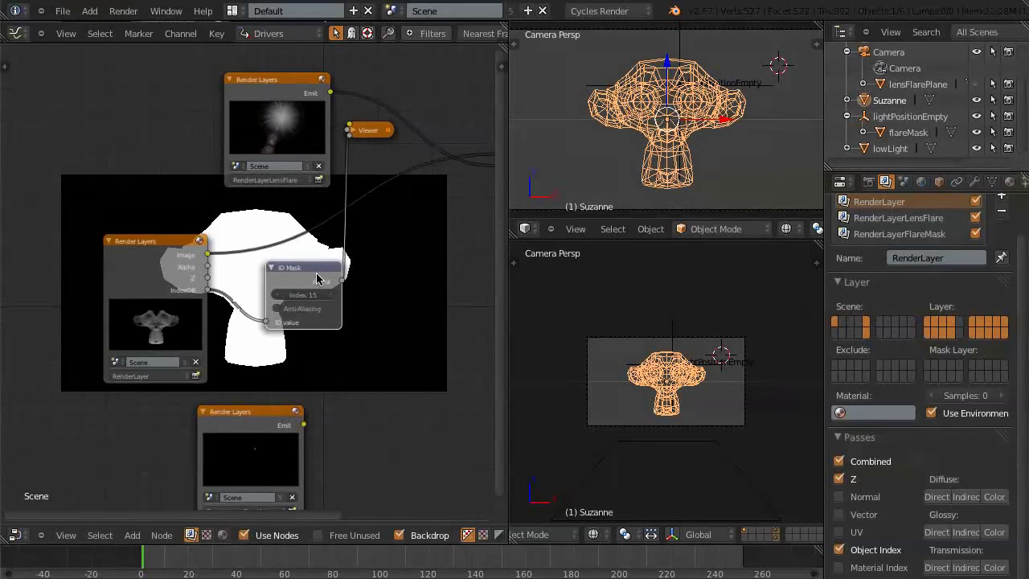
left_click_drag(366, 142, 424, 292)
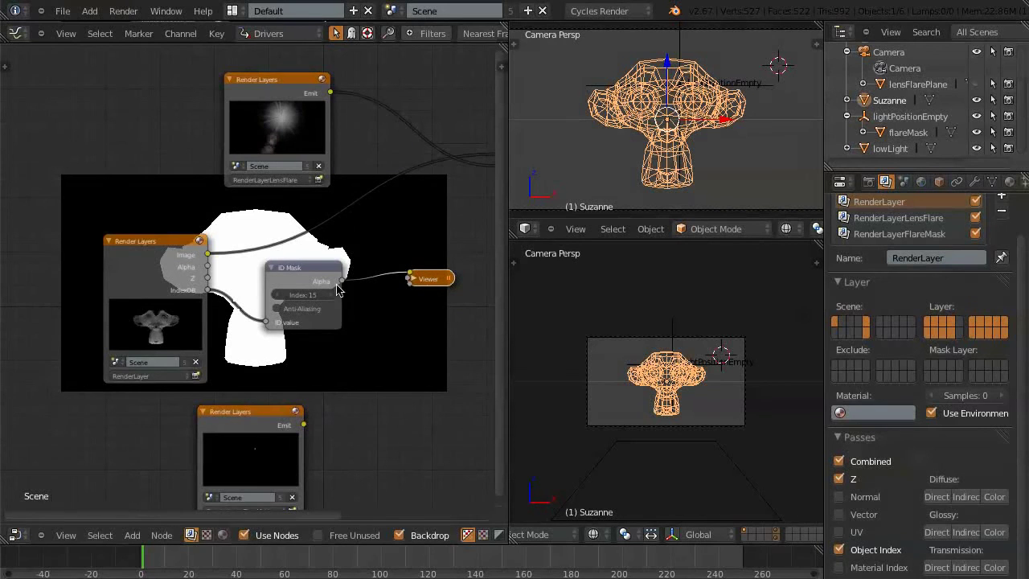
left_click(138, 241)
left_click_drag(139, 237, 111, 239)
left_click_drag(295, 267, 285, 264)
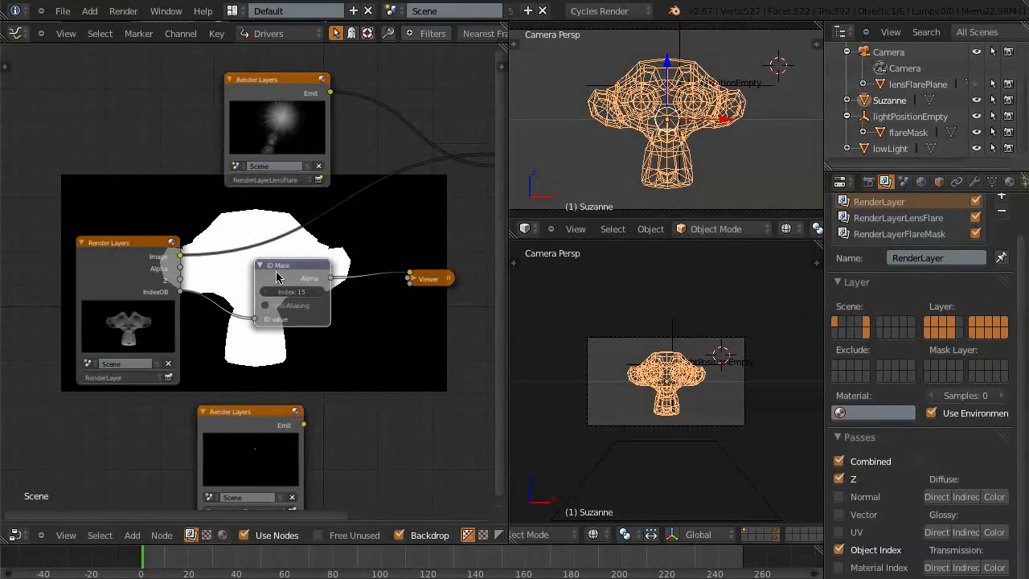
Step: Test the ID Mask with Index 16, set it back to 15 and switch on Anti-Aliasing
left_click(320, 297)
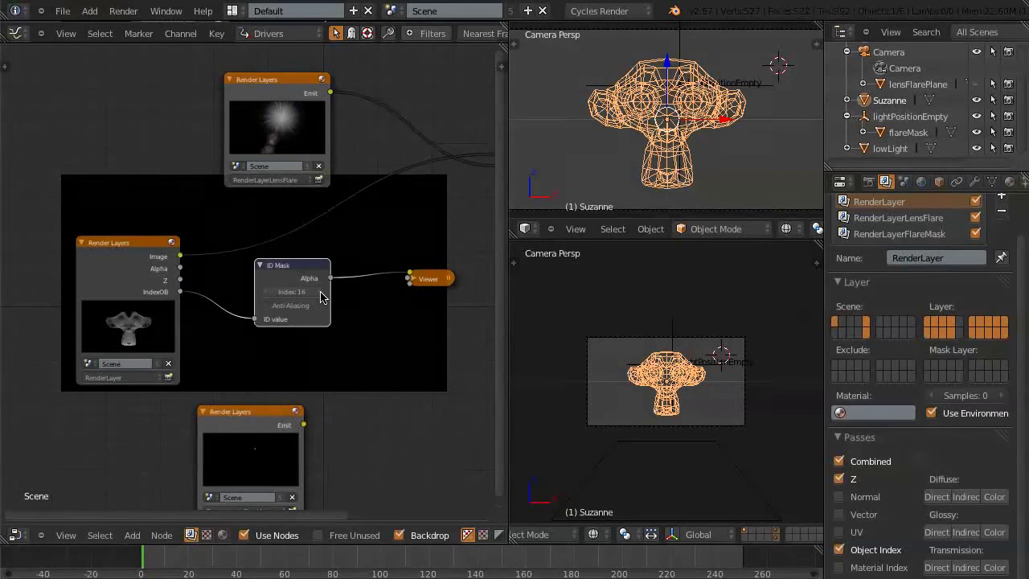
left_click(273, 294)
left_click(273, 294)
left_click(319, 298)
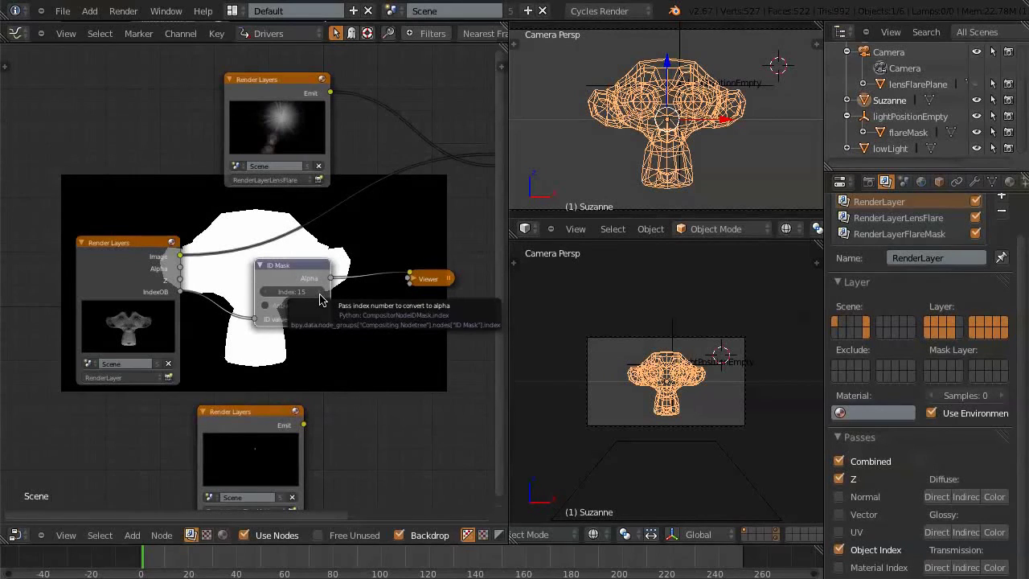
left_click(266, 306)
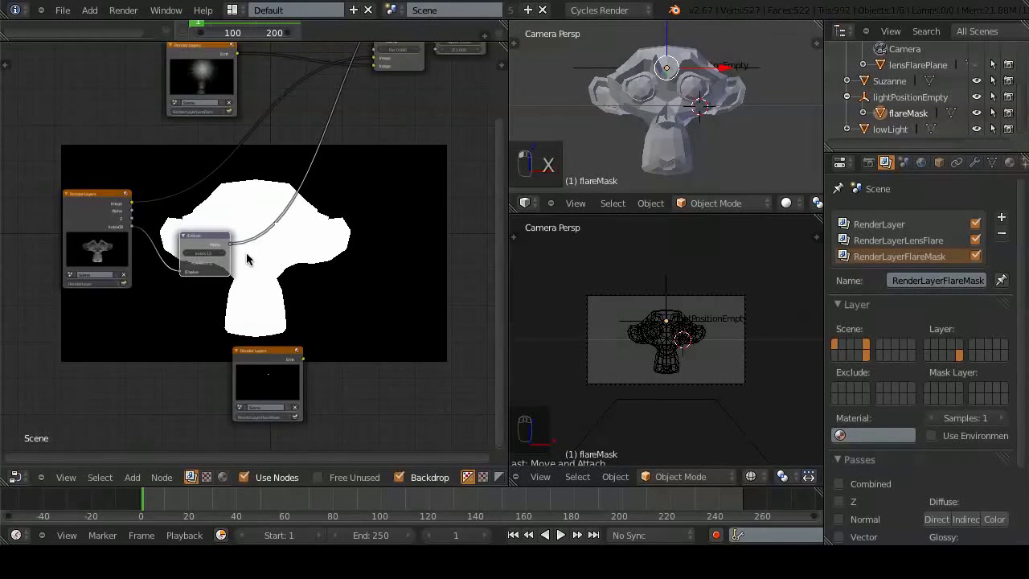
Step: Check the RenderLayerFlareMask and ID Mask outputs in the Viewer, then place the RenderLayerFlareMask node below RenderLayer and shift ID Mask closer to them
left_click(211, 241)
left_click(273, 356, "ctrl+shift")
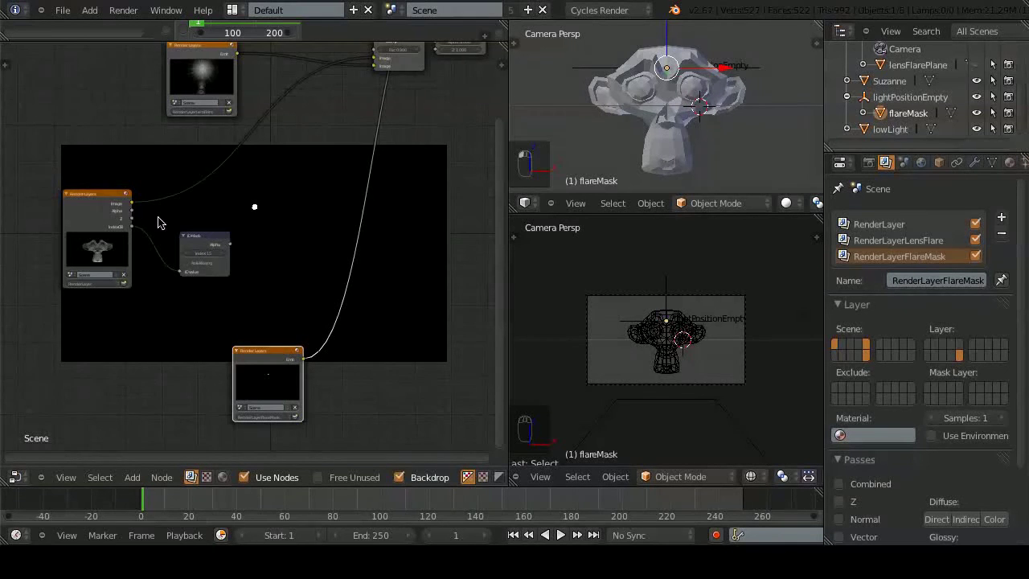
left_click(206, 241, "ctrl+shift")
left_click_drag(276, 353, 91, 344)
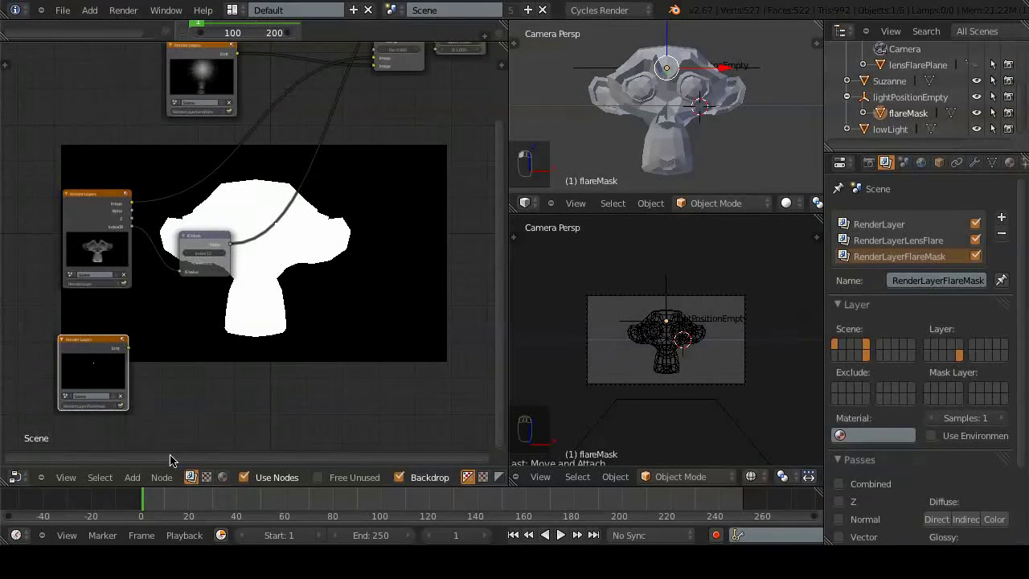
left_click_drag(169, 456, 204, 459)
left_click(168, 238)
left_click_drag(168, 239, 146, 225)
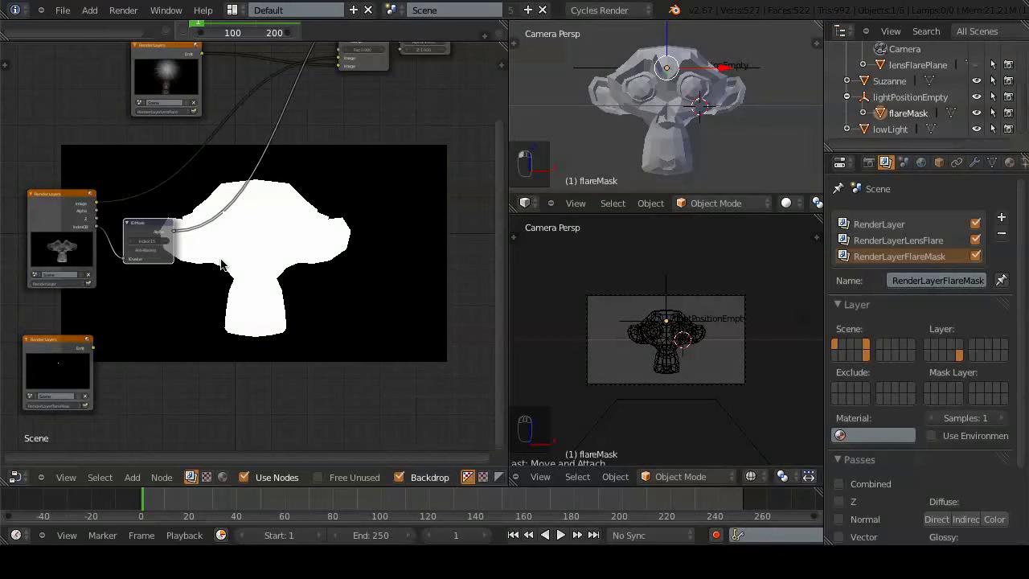
Step: Add a Math node beside the ID Mask node and set its operation to Multiply
key("shift+a")
mouse_move(223, 264)
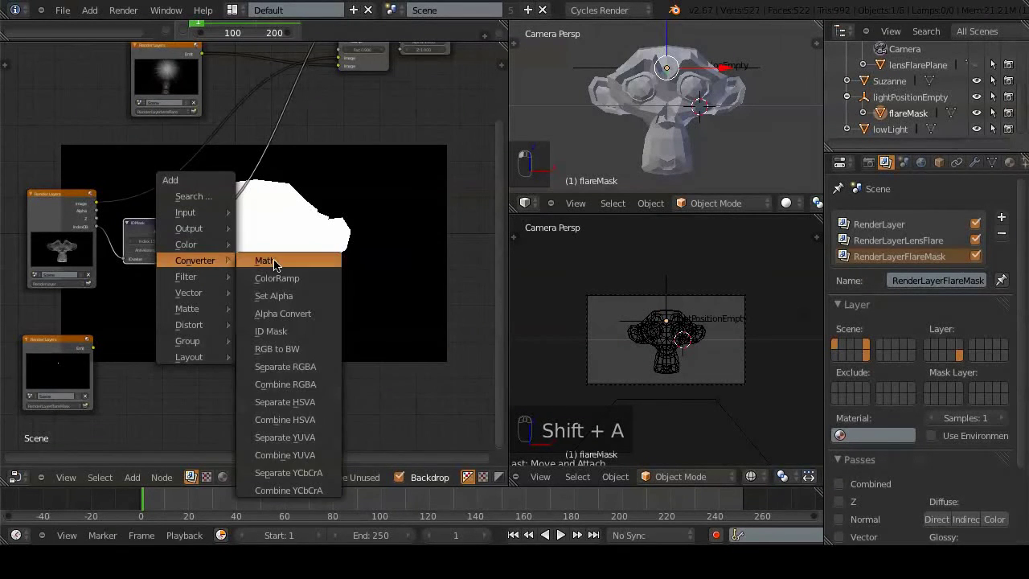
left_click(261, 260)
left_click(244, 259)
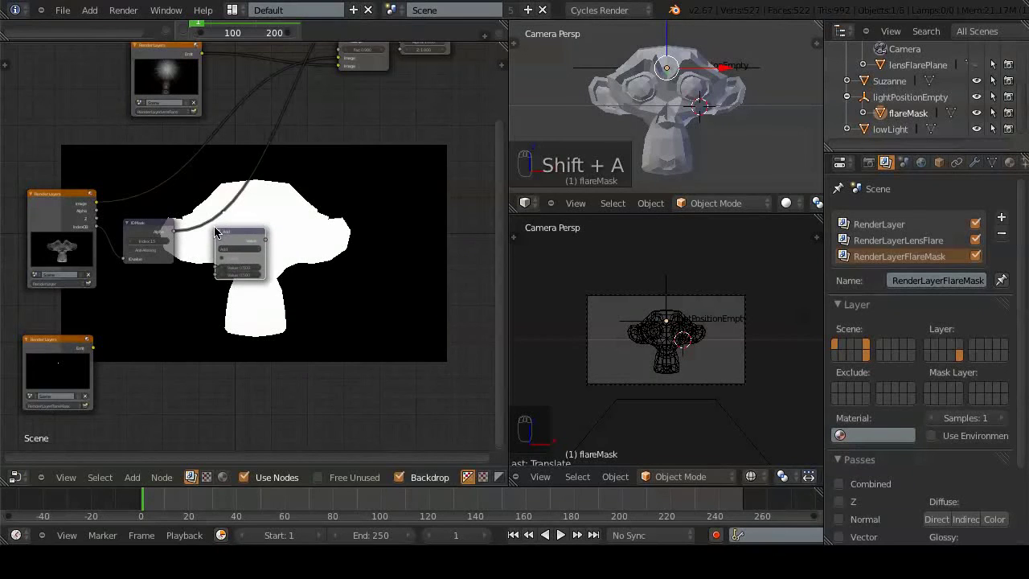
scroll(243, 258, "up", 3)
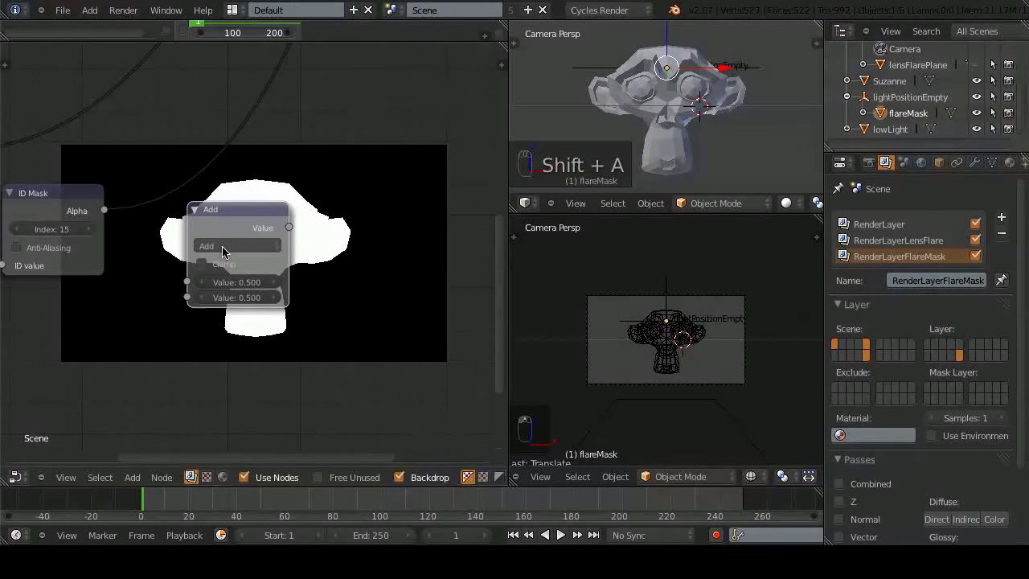
left_click(224, 252)
left_click(205, 277)
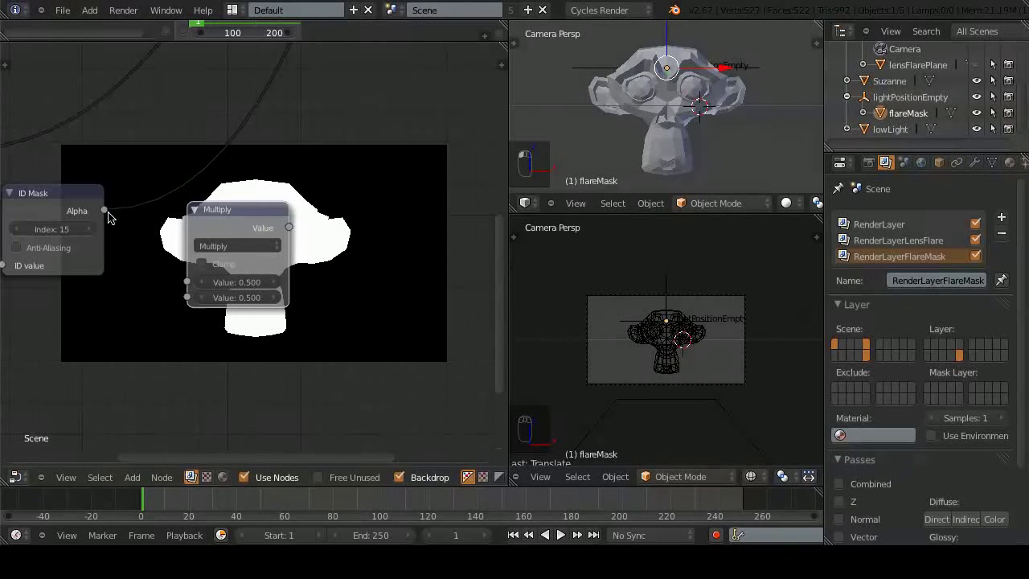
Step: Connect ID Mask's Alpha and RenderLayerFlareMask's Emit to the two Multiply inputs, and move Multiply and ID Mask lower between the render layer nodes
scroll(135, 254, "down", 4)
left_click_drag(122, 231, 161, 265)
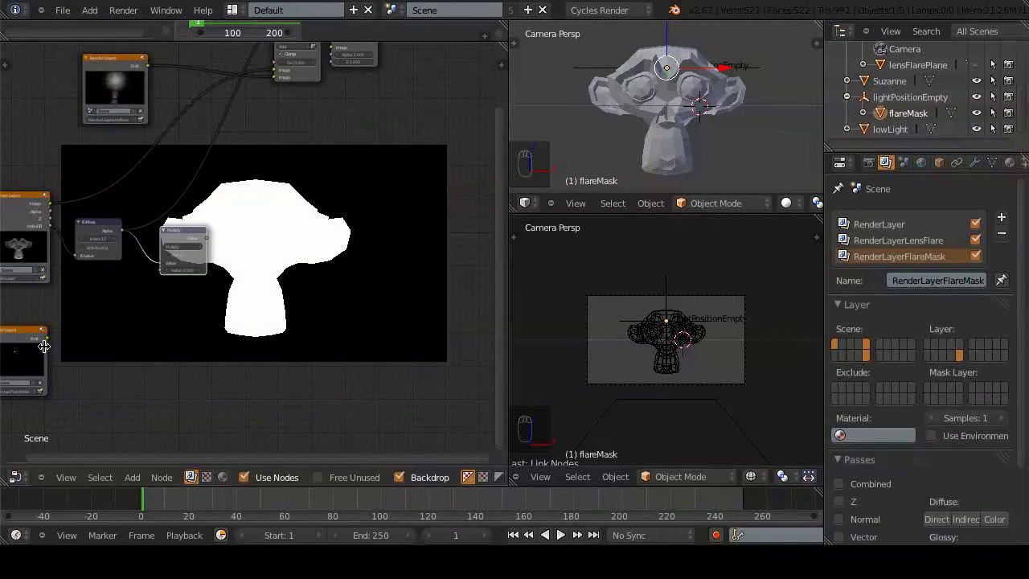
middle_click_drag(74, 359, 111, 341)
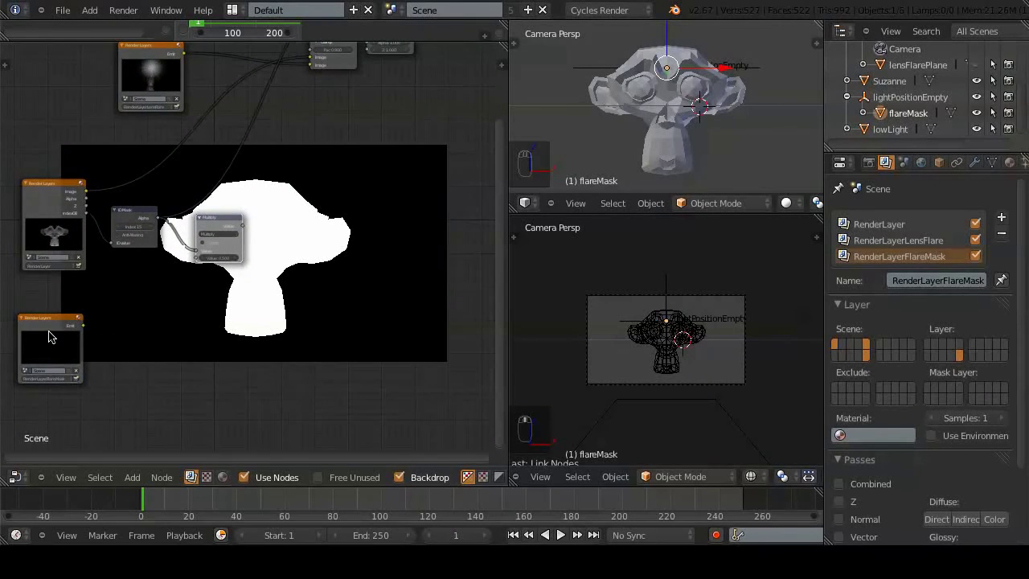
left_click(50, 343, "ctrl+shift")
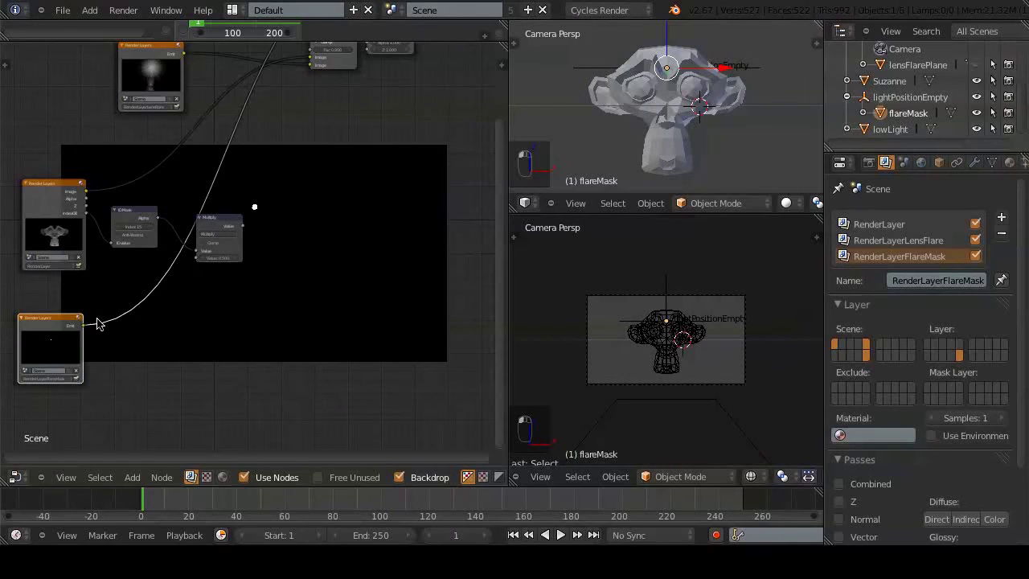
left_click_drag(87, 331, 194, 259)
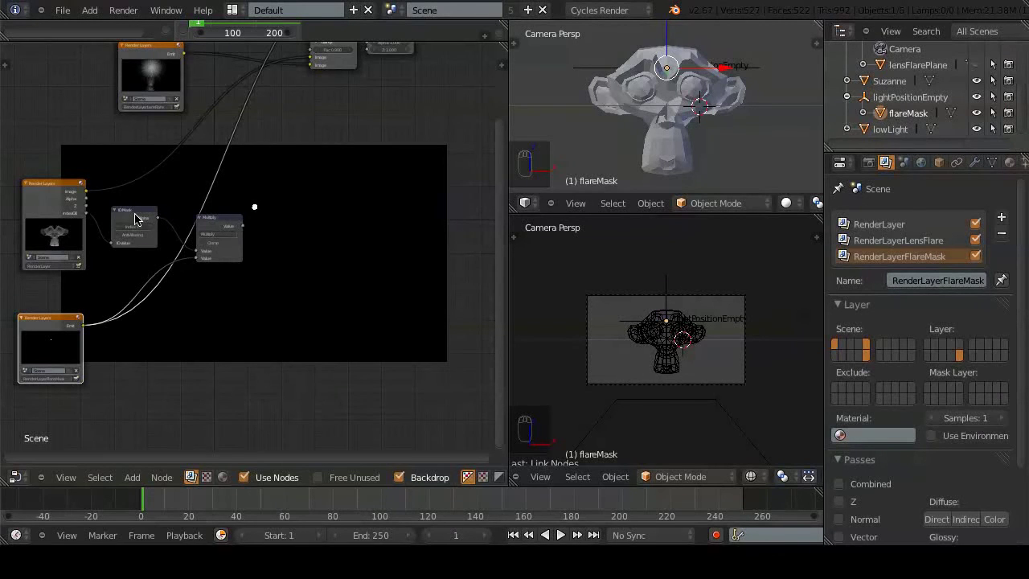
left_click_drag(214, 225, 187, 267)
left_click_drag(140, 227, 134, 259)
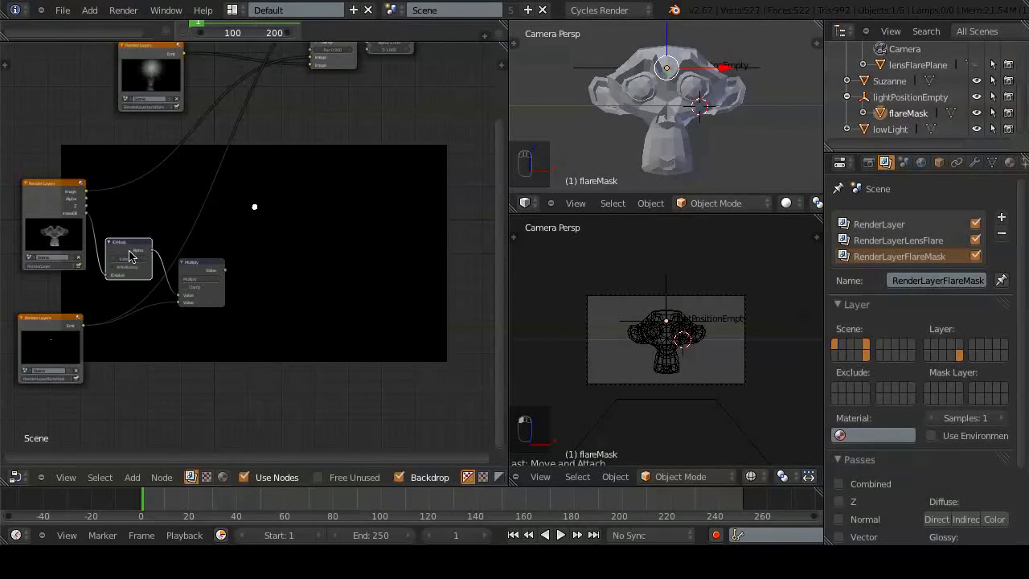
Step: Compare the ID Mask, RenderLayerFlareMask and Multiply outputs in the Viewer, ending on the Multiply result
left_click(133, 259)
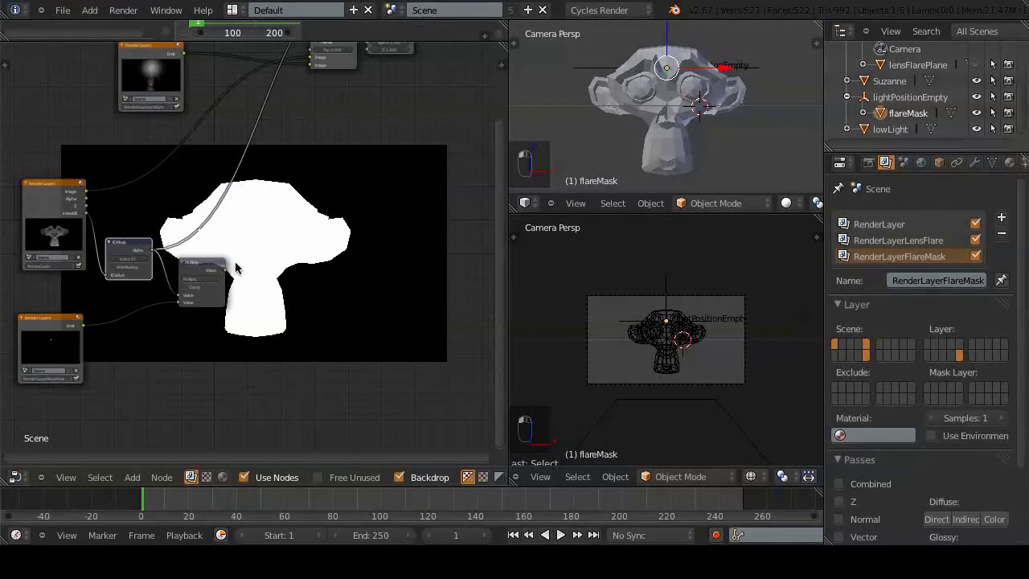
left_click(52, 348, "ctrl+shift")
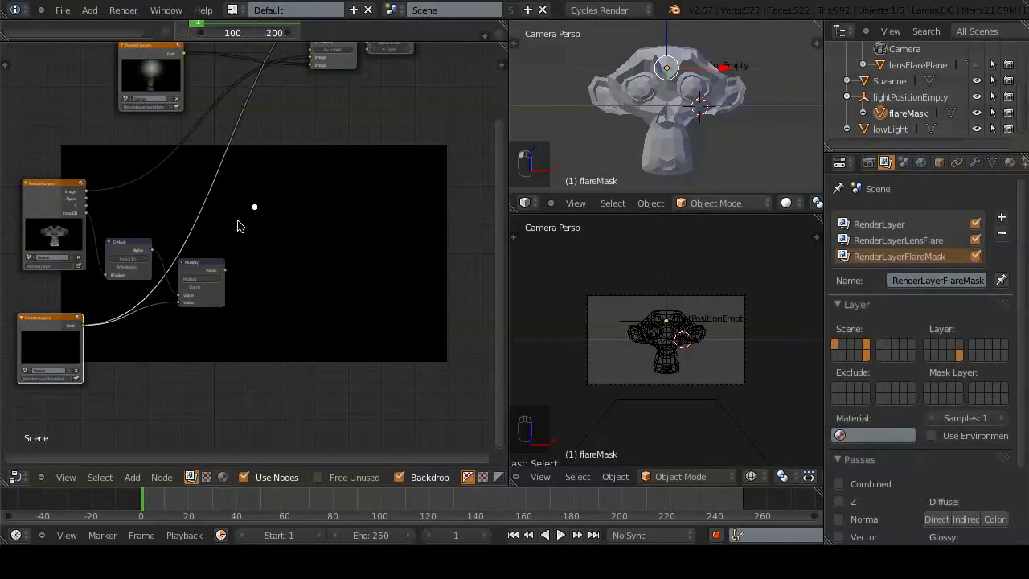
left_click(130, 262, "ctrl+shift")
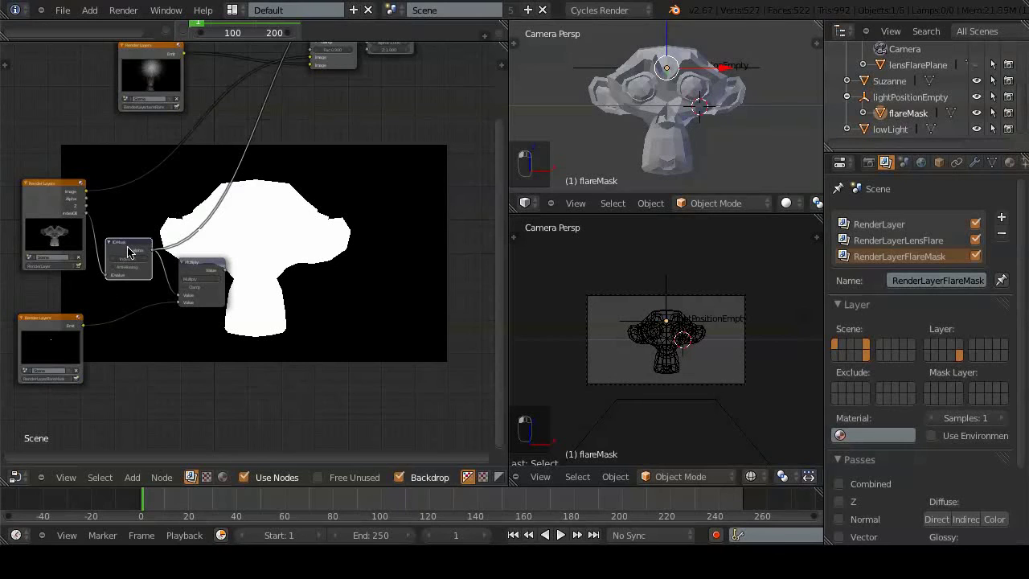
left_click(53, 349, "ctrl+shift")
left_click(211, 274, "ctrl+shift")
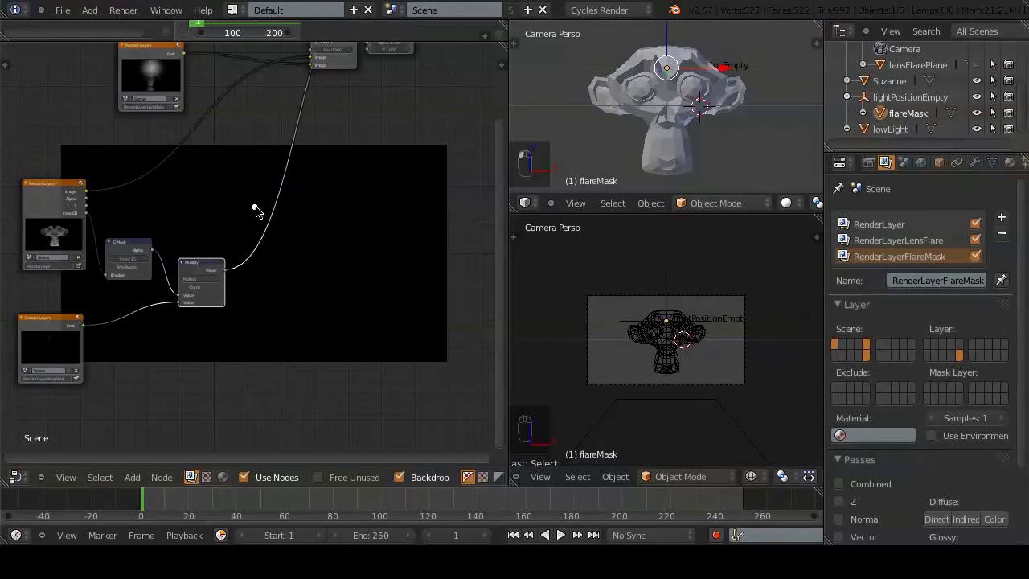
left_click(59, 346, "ctrl+shift")
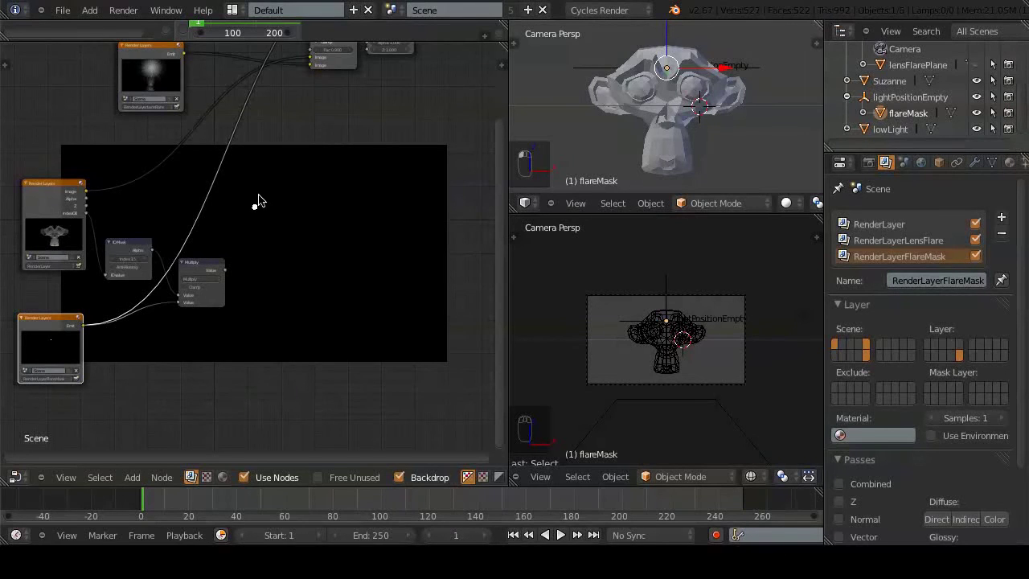
left_click(142, 249, "ctrl+shift")
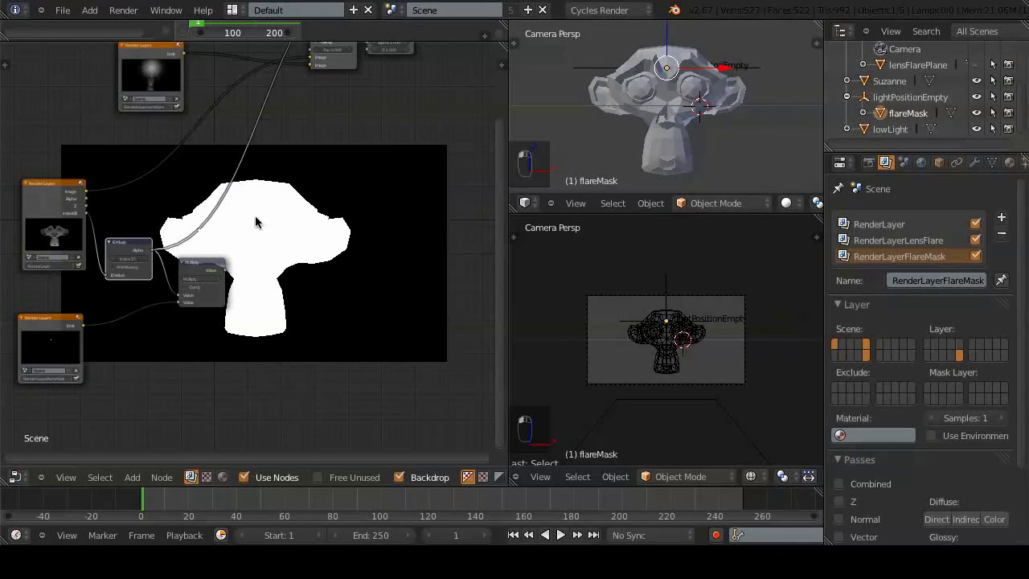
left_click(216, 273, "ctrl+shift")
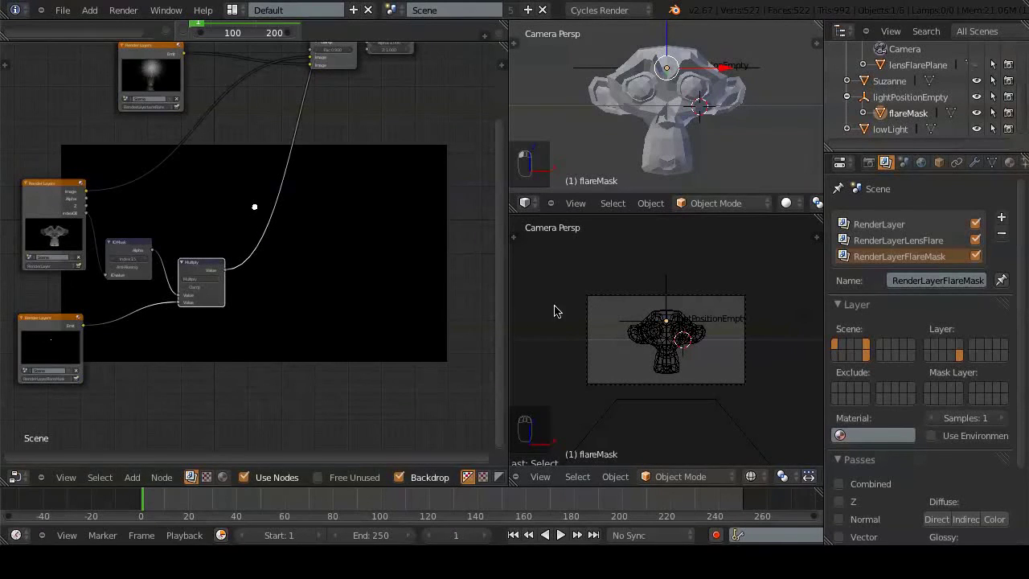
Step: Select lightPositionEmpty, set the upper camera view's shading to Rendered and save the file
right_click(666, 293)
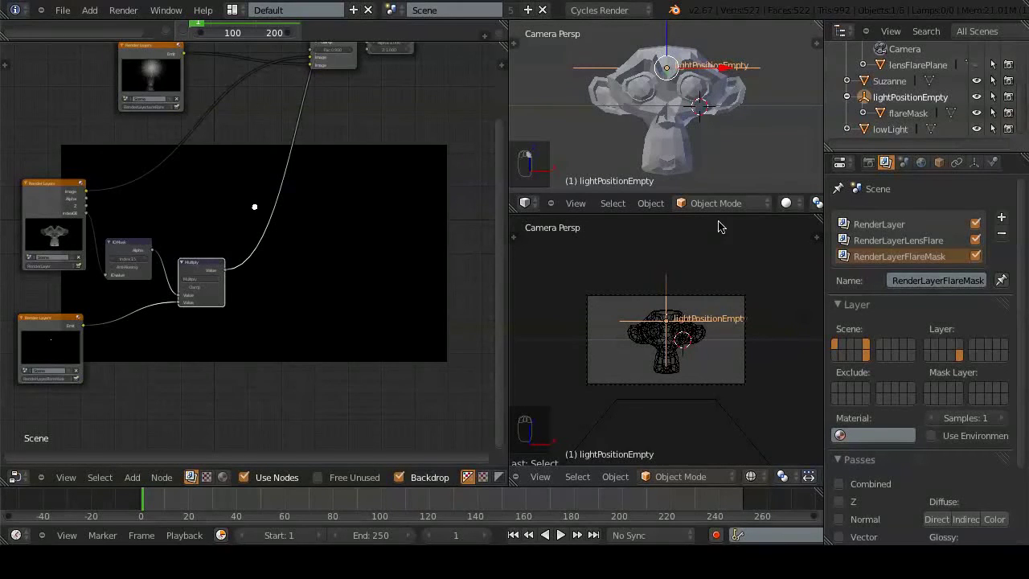
left_click(787, 203)
left_click(802, 103)
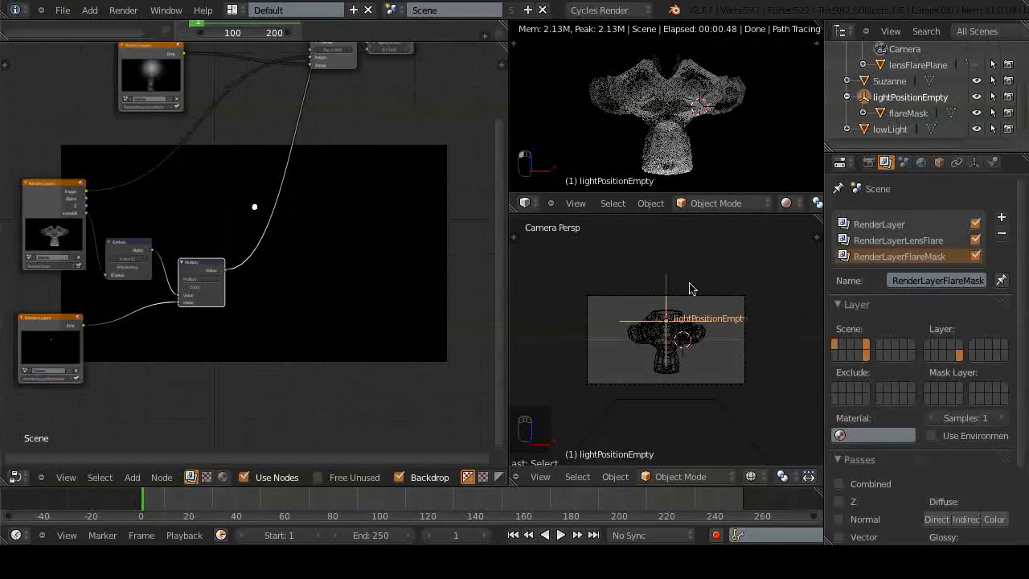
left_click(787, 202)
left_click(792, 105)
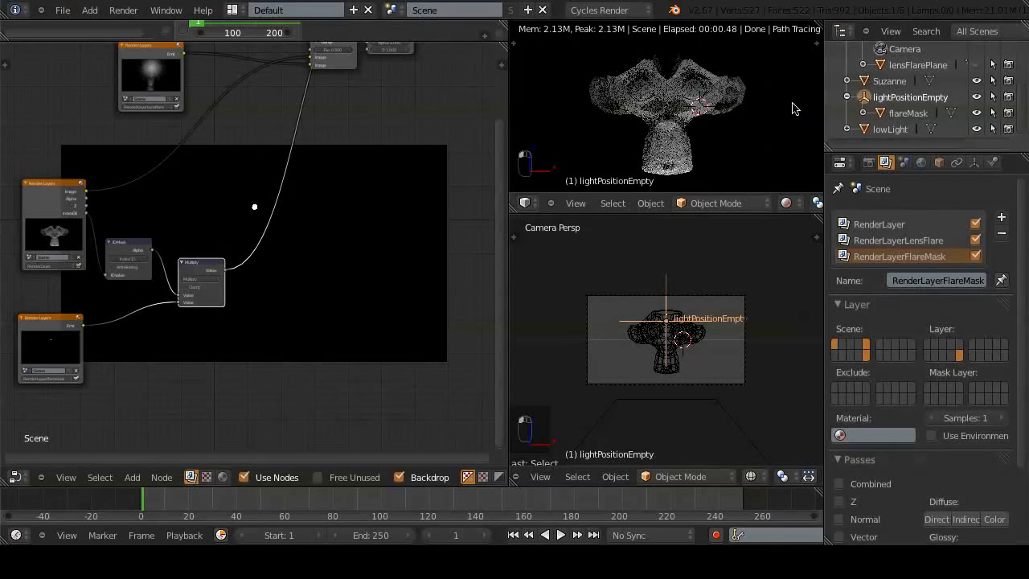
key("ctrl+s")
left_click(692, 335)
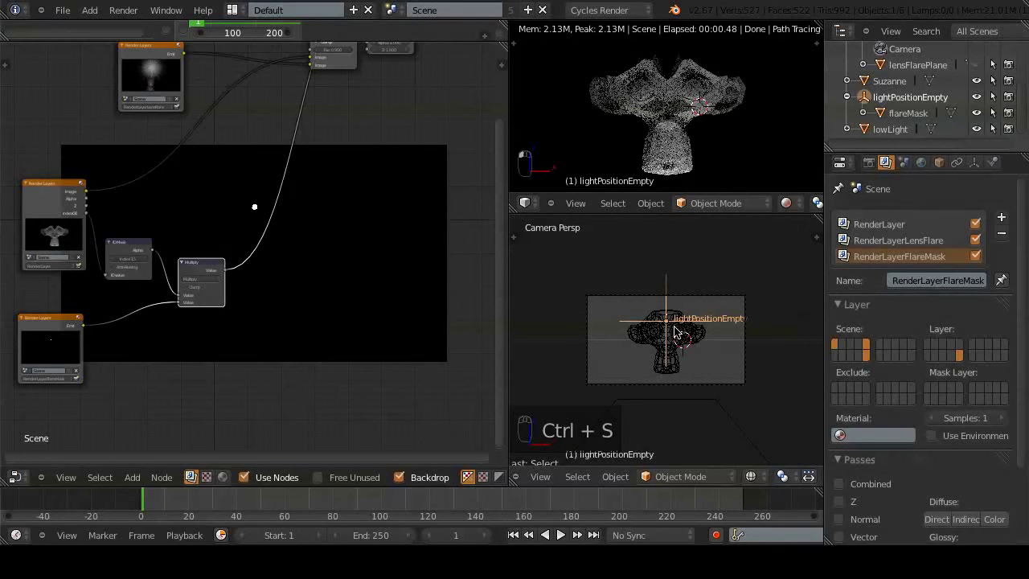
Step: Move lightPositionEmpty to the right until it is clear of Suzanne, and re-render the RenderLayerFlareMask layer
key("g")
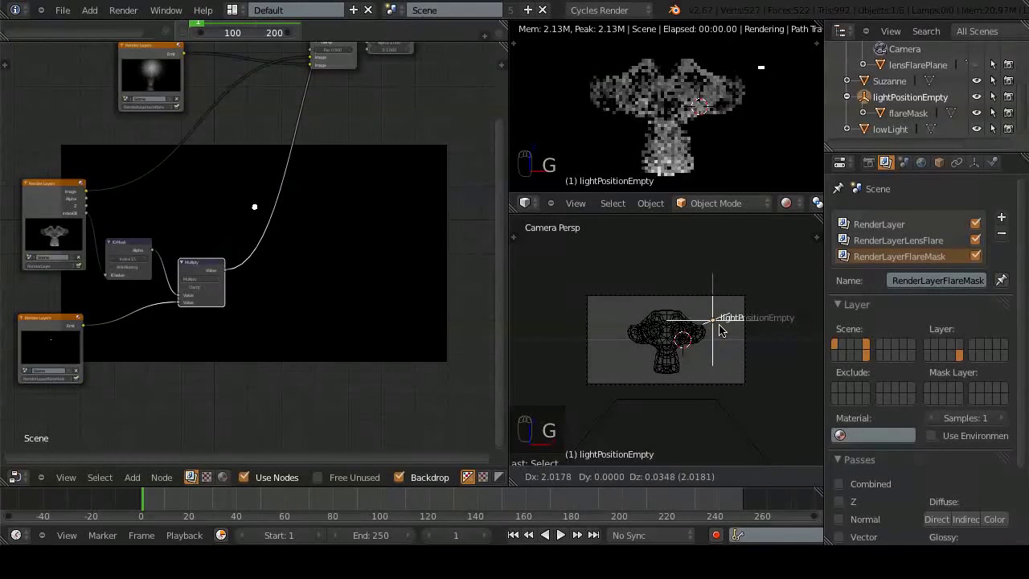
left_click(727, 329)
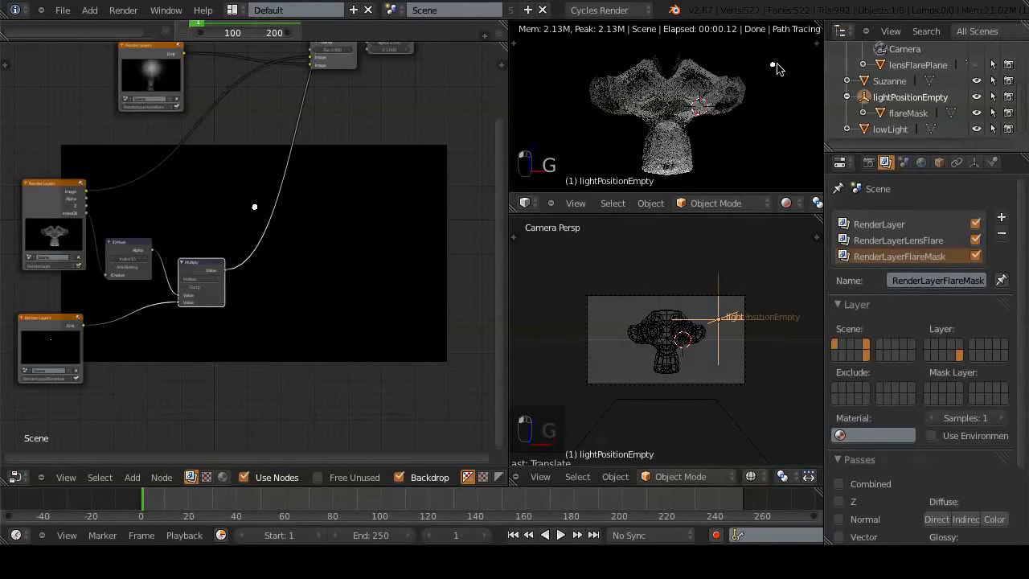
key("g")
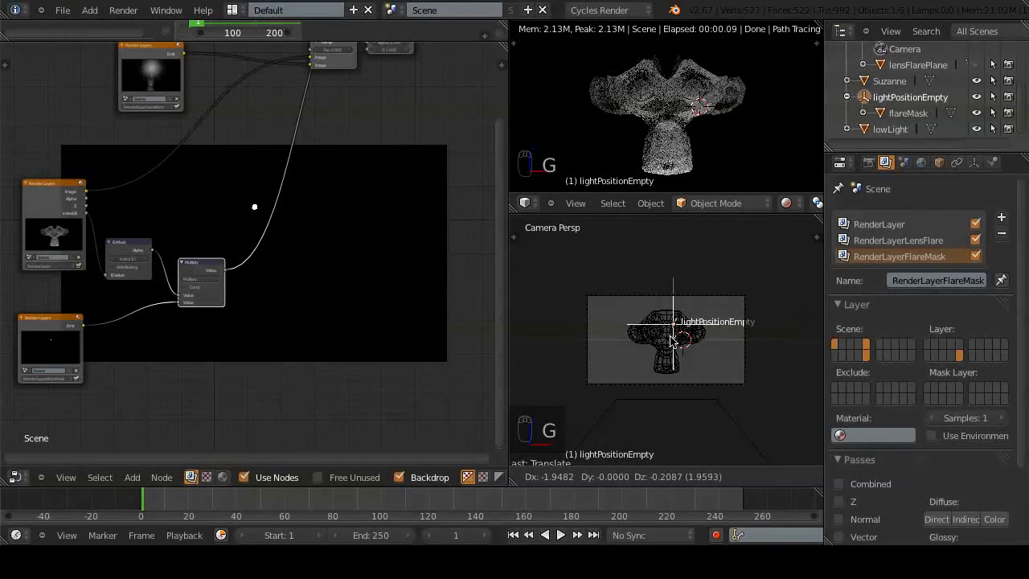
left_click(720, 341)
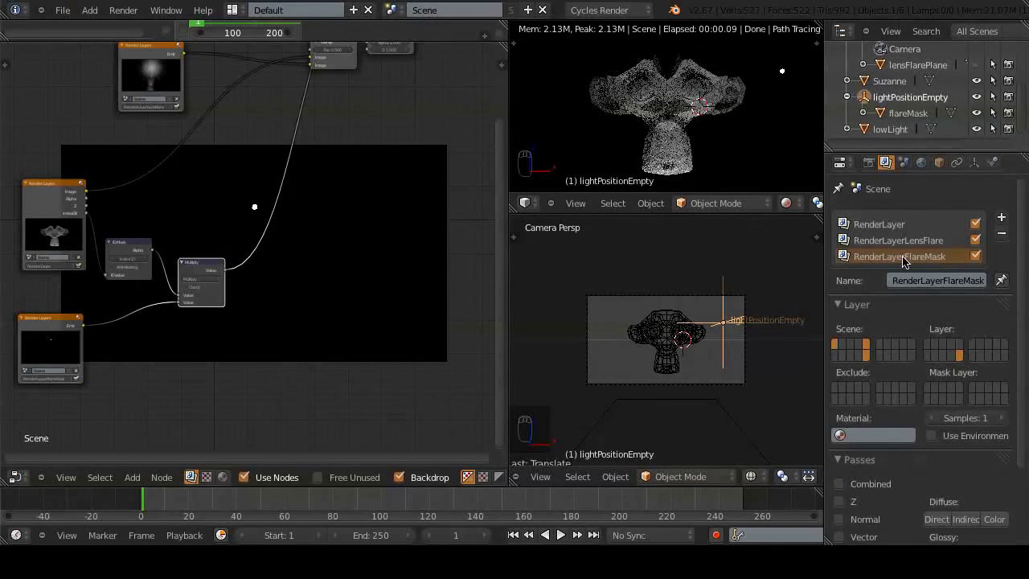
left_click(78, 379)
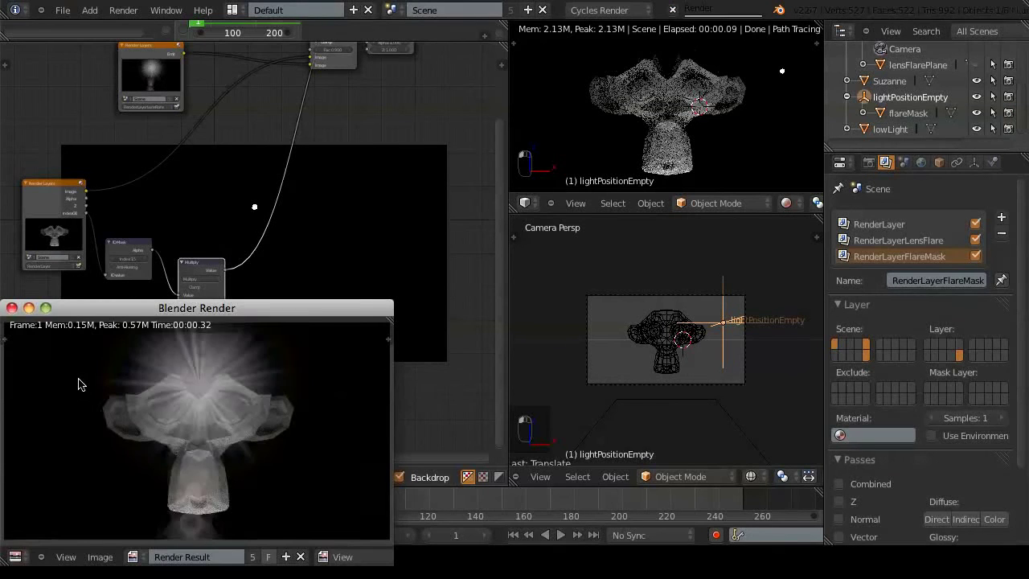
left_click(11, 308)
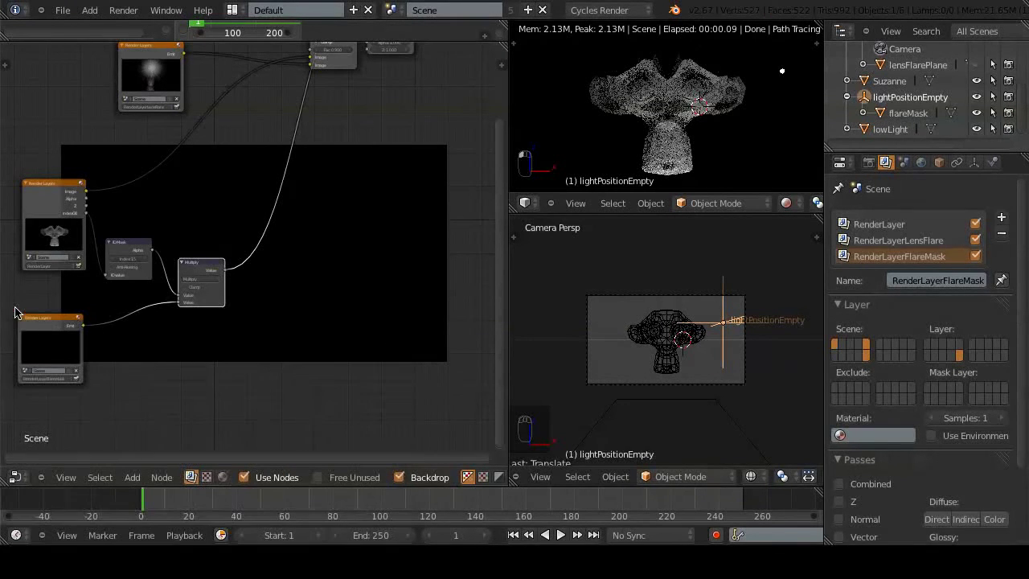
Step: Inspect the re-rendered RenderLayerFlareMask output, the ID Mask and their Multiply result in the Viewer
left_click(56, 351, "ctrl+shift")
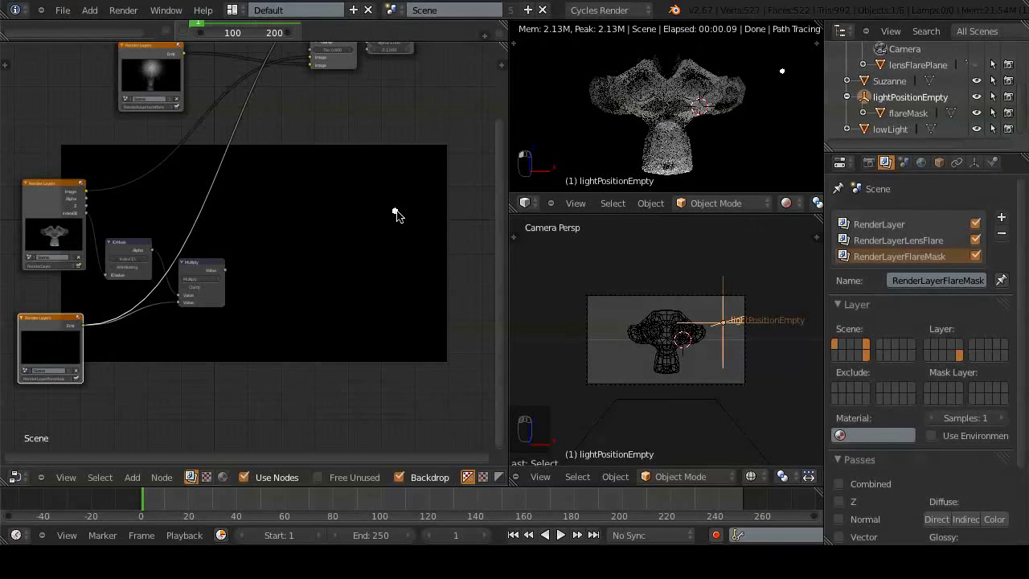
left_click(136, 253, "ctrl+shift")
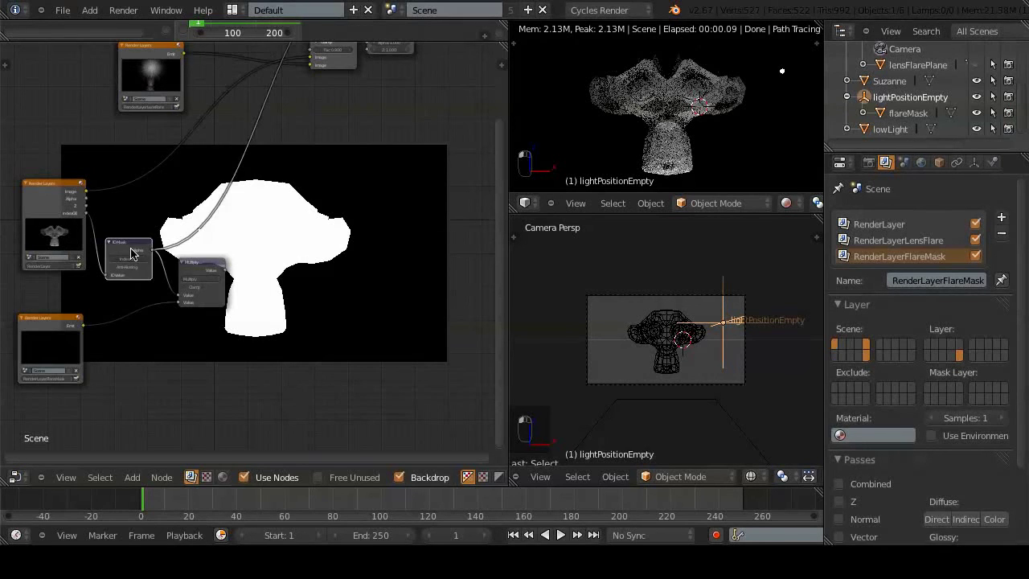
left_click(68, 345, "ctrl+shift")
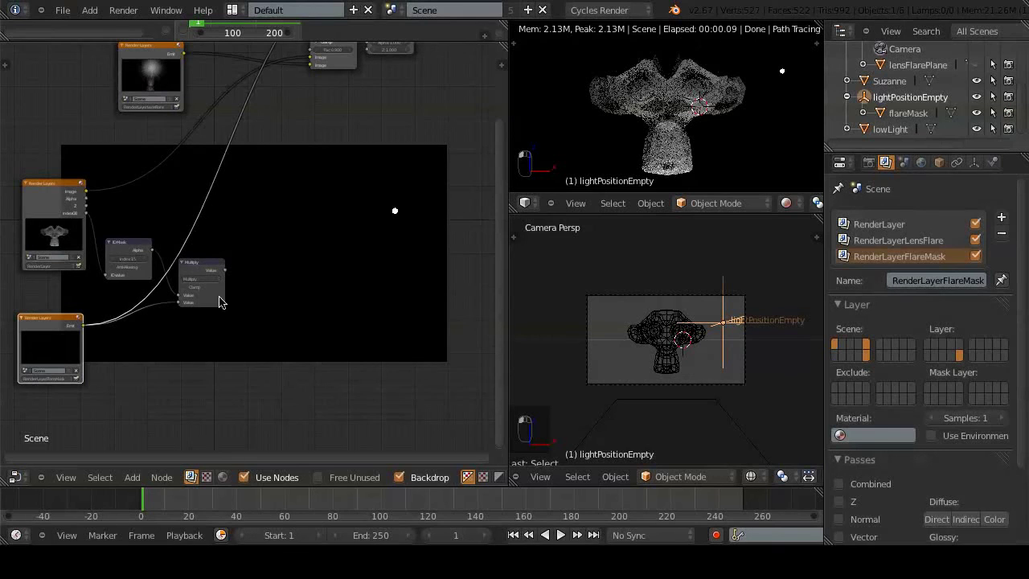
left_click(113, 266, "ctrl+shift")
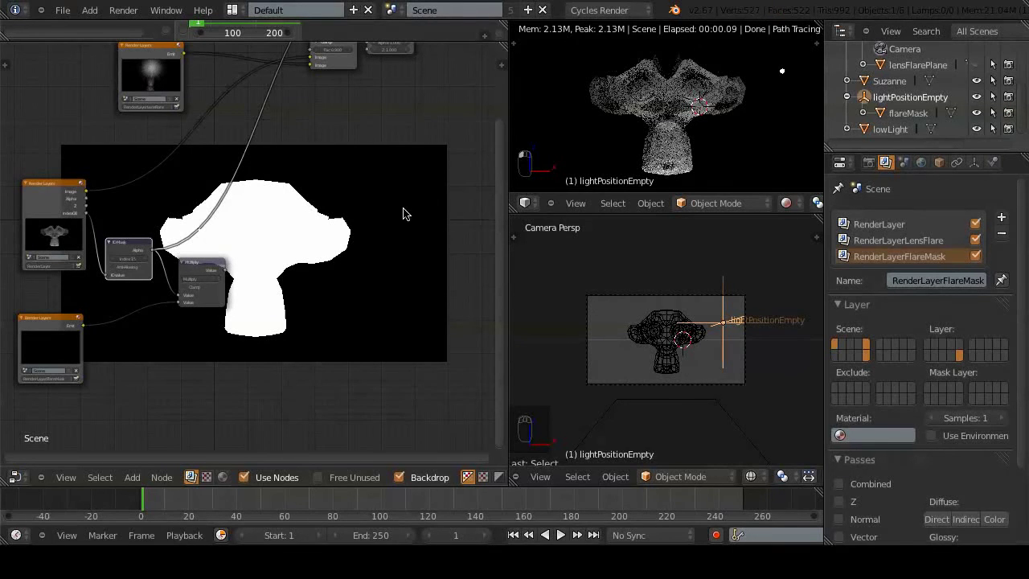
left_click(207, 270, "ctrl+shift")
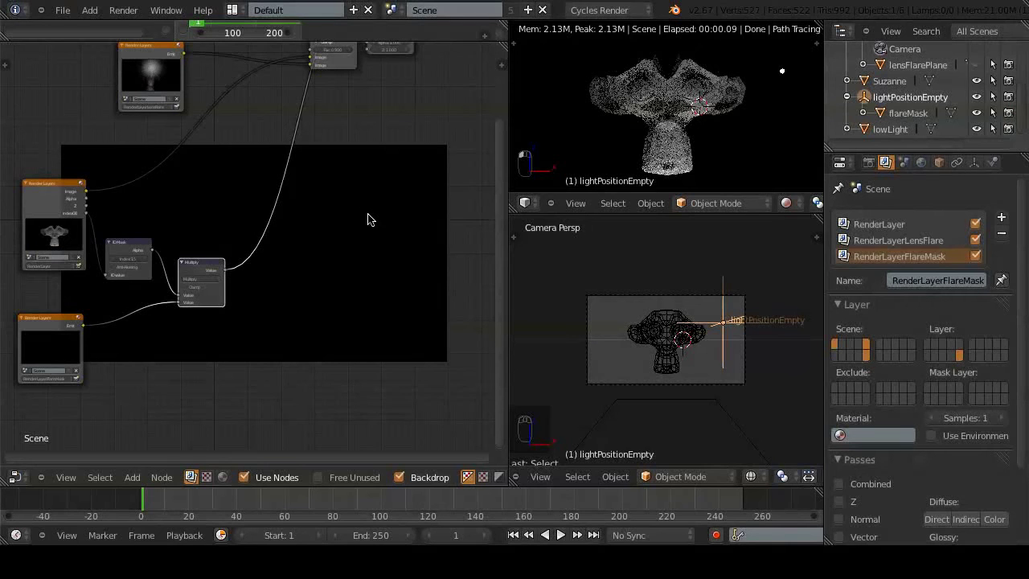
Step: Move lightPositionEmpty horizontally back in front of Suzanne's head and re-render the RenderLayerFlareMask layer
key("g")
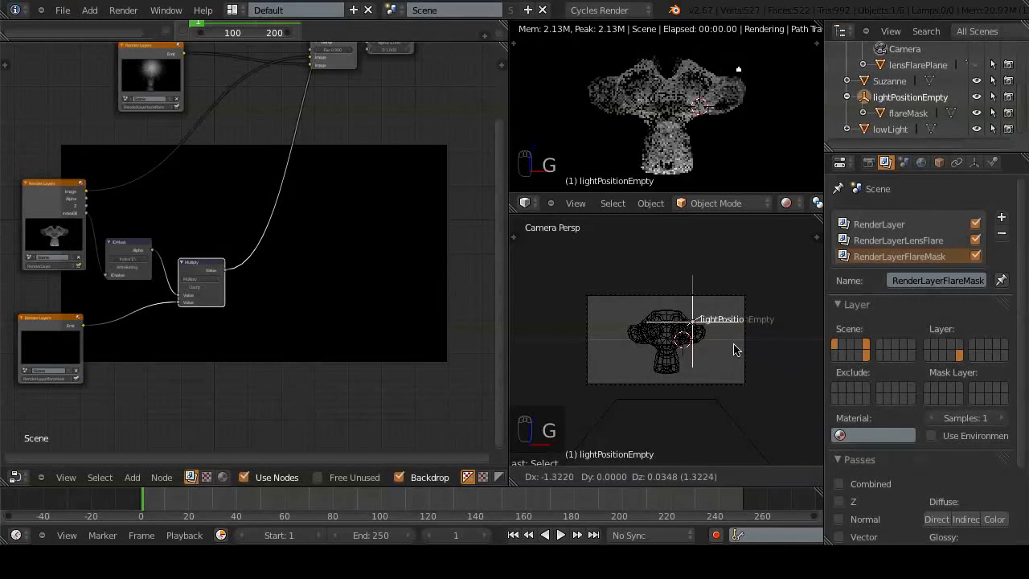
left_click(713, 349)
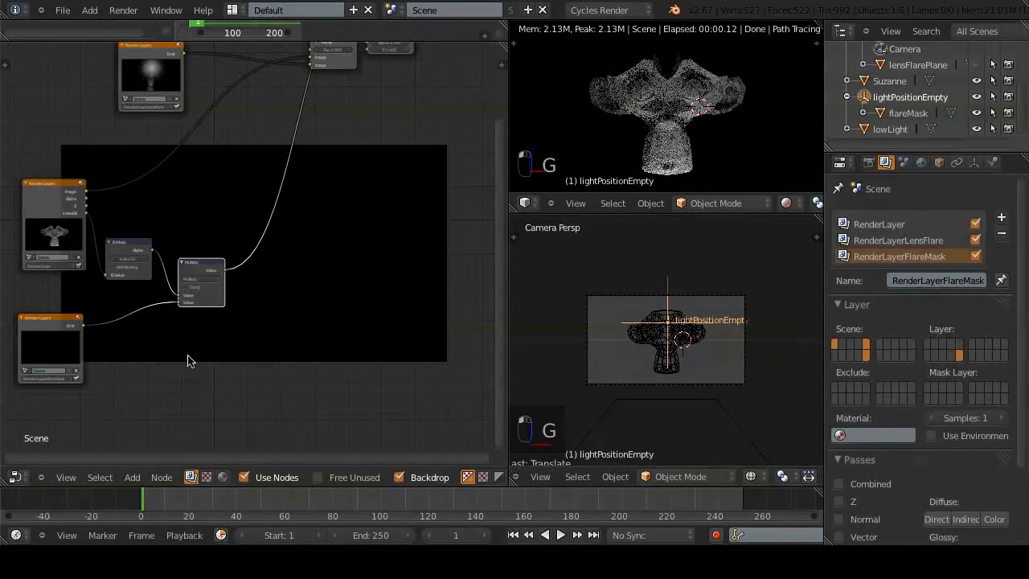
key("F12")
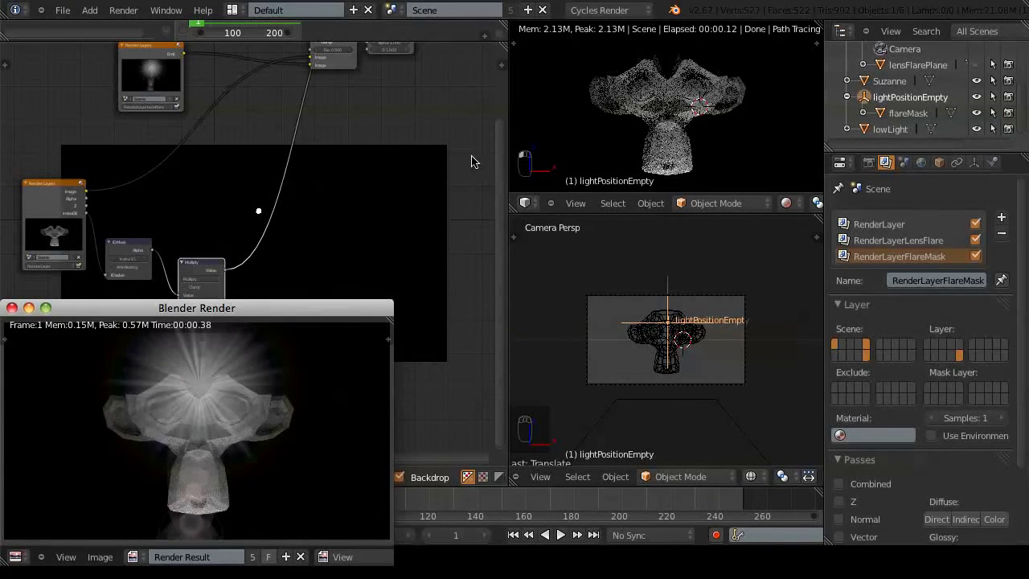
left_click(307, 231)
Step: Compare the outputs of RenderLayerFlareMask, ID Mask and Multiply in the Viewer, ending on Multiply
left_click(48, 346, "ctrl+shift")
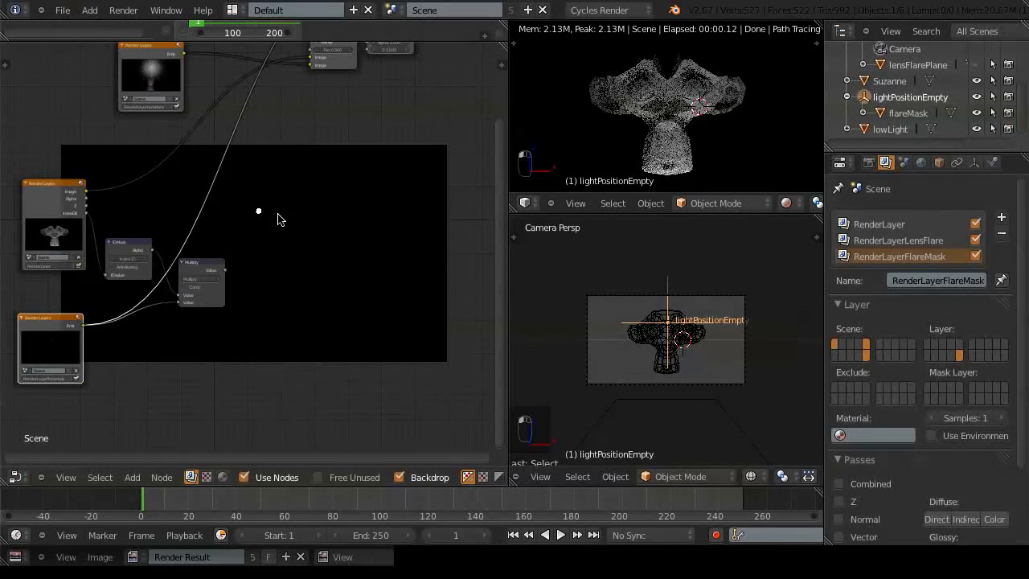
left_click(134, 255, "ctrl+shift")
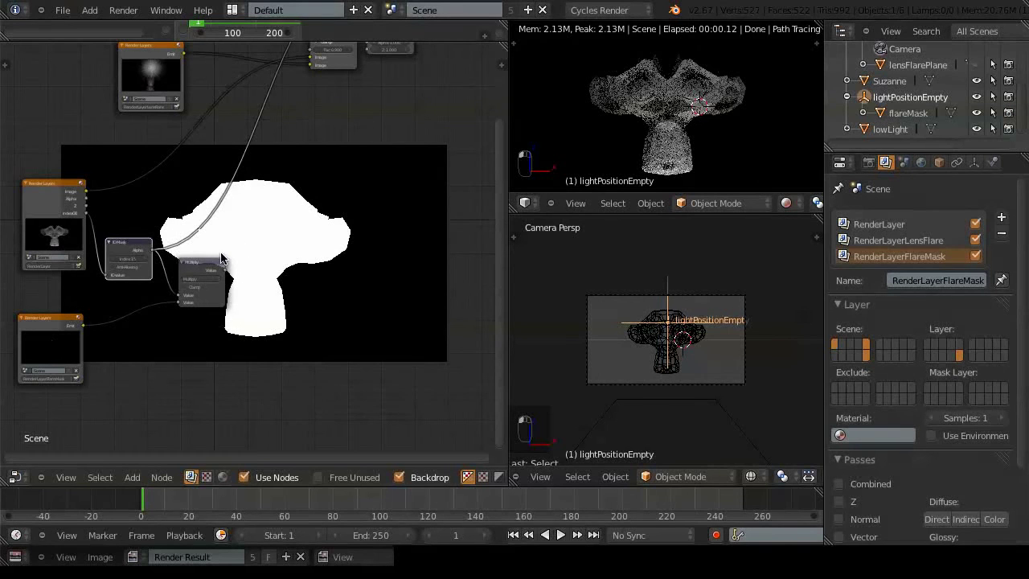
left_click(196, 274, "ctrl+shift")
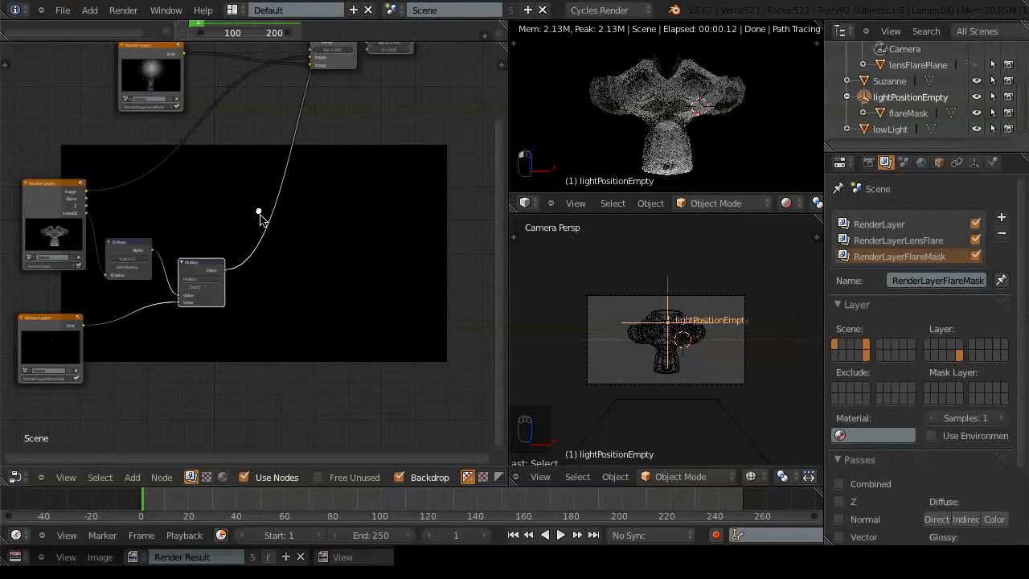
Step: Show the Add node's output in the Viewer and vary its Fac down and back up, ending at 0.800
left_click_drag(501, 222, 515, 179)
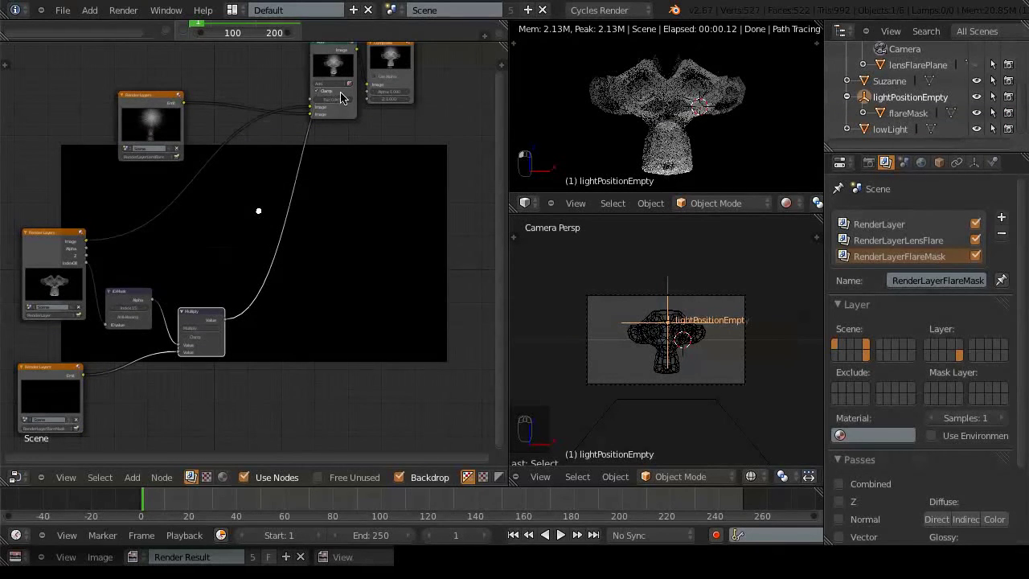
left_click_drag(504, 151, 499, 120)
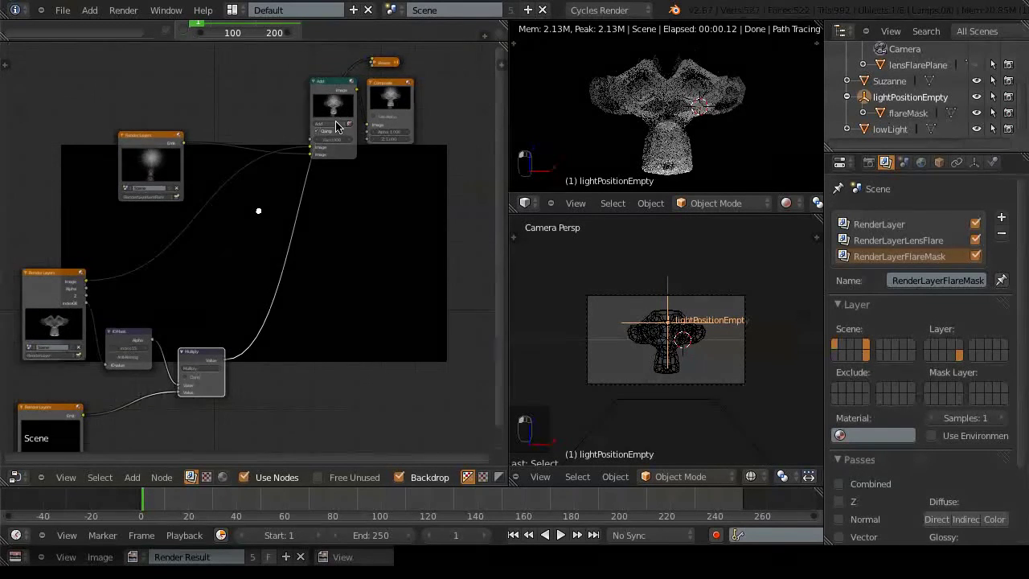
scroll(331, 127, "up", 3)
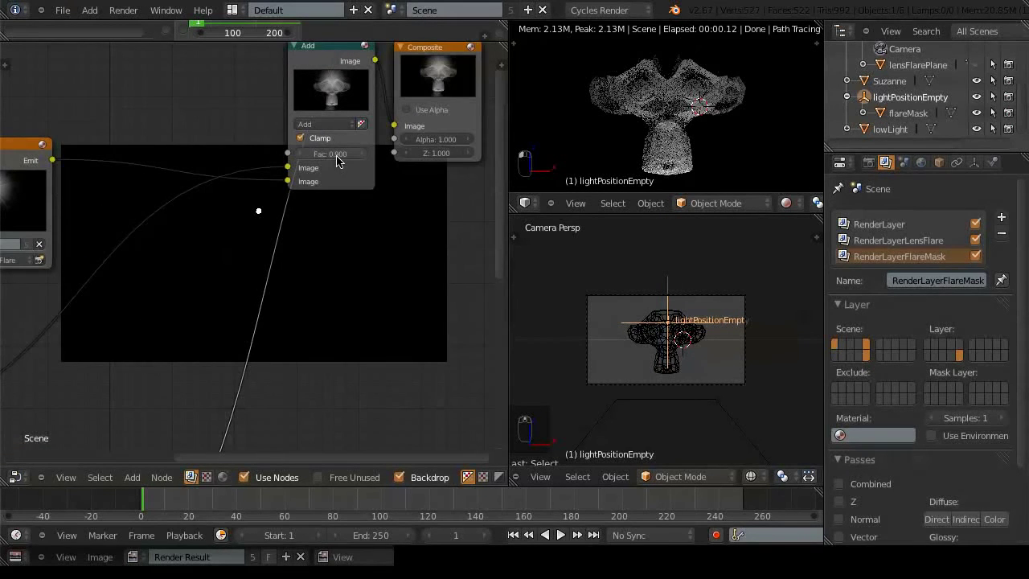
left_click(343, 99)
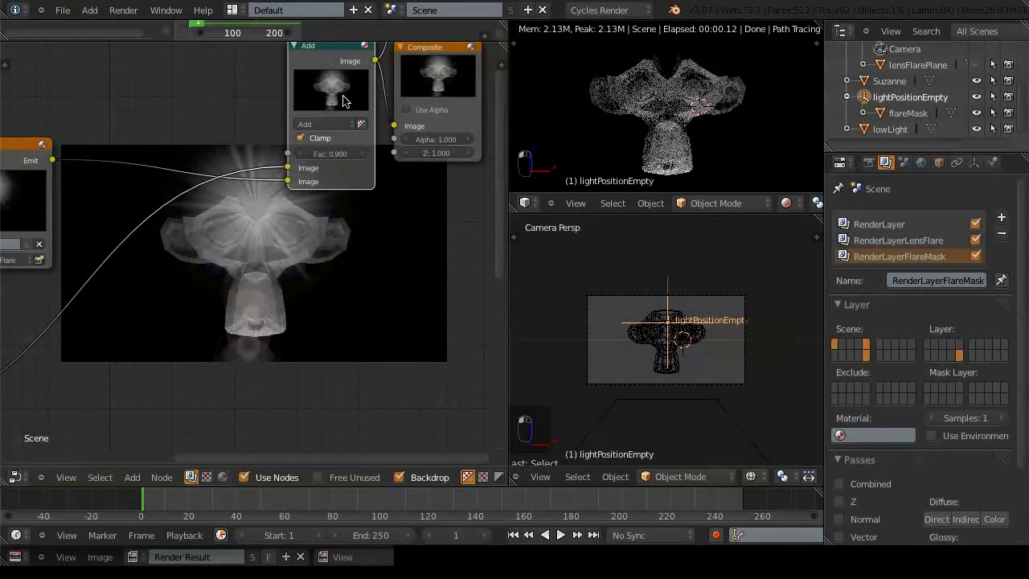
left_click(300, 153)
left_click(300, 153)
left_click(299, 154)
left_click(300, 154)
left_click(300, 153)
left_click(300, 154)
left_click(300, 154)
left_click(300, 153)
left_click(300, 153)
left_click_drag(330, 153, 426, 154)
left_click_drag(497, 112, 496, 73)
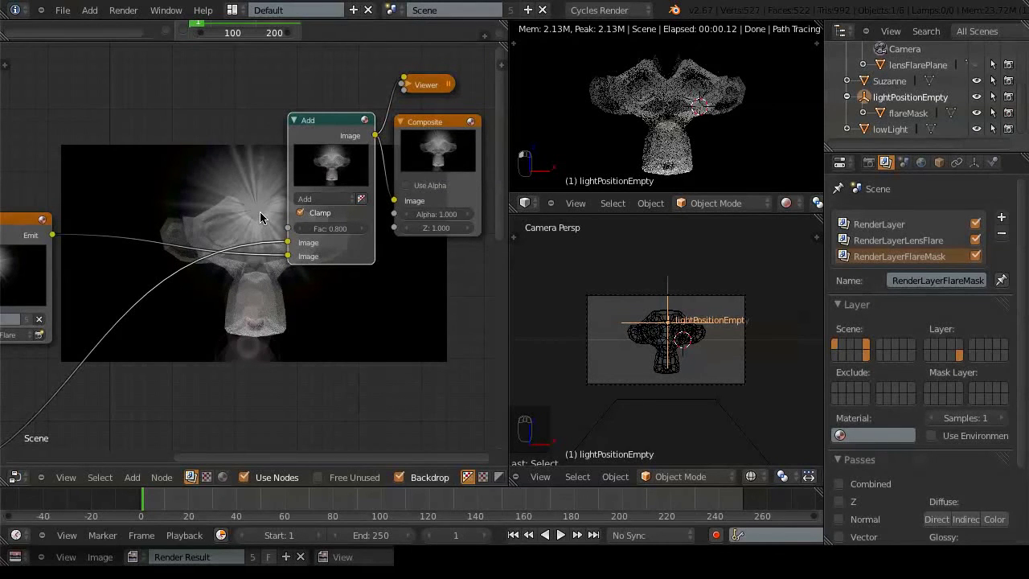
Step: Show the Multiply output in the Viewer, move lightPositionEmpty right until clear of Suzanne, and re-render the RenderLayerFlareMask layer
left_click_drag(500, 164, 490, 338)
left_click(57, 295, "ctrl+shift")
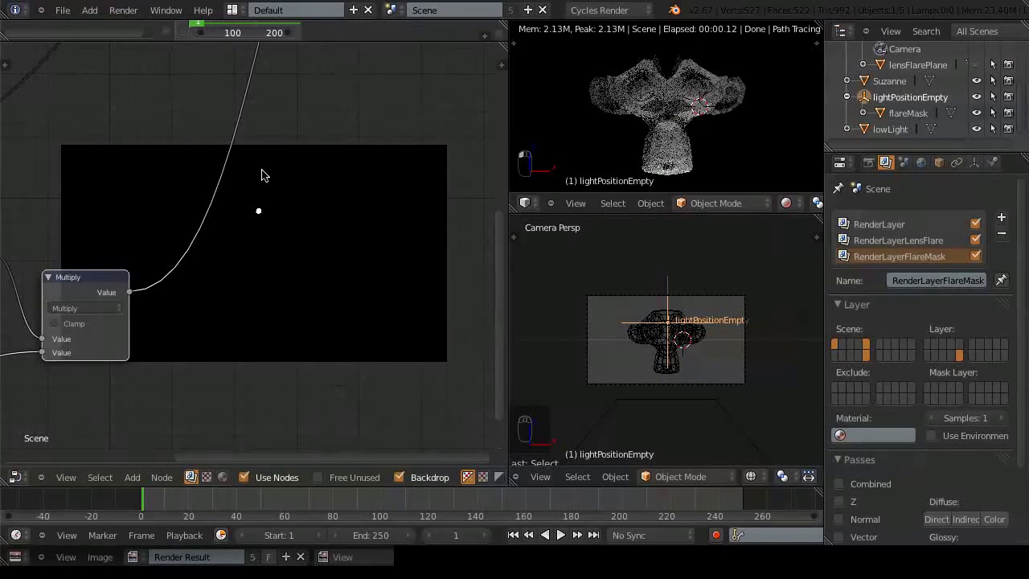
key("g")
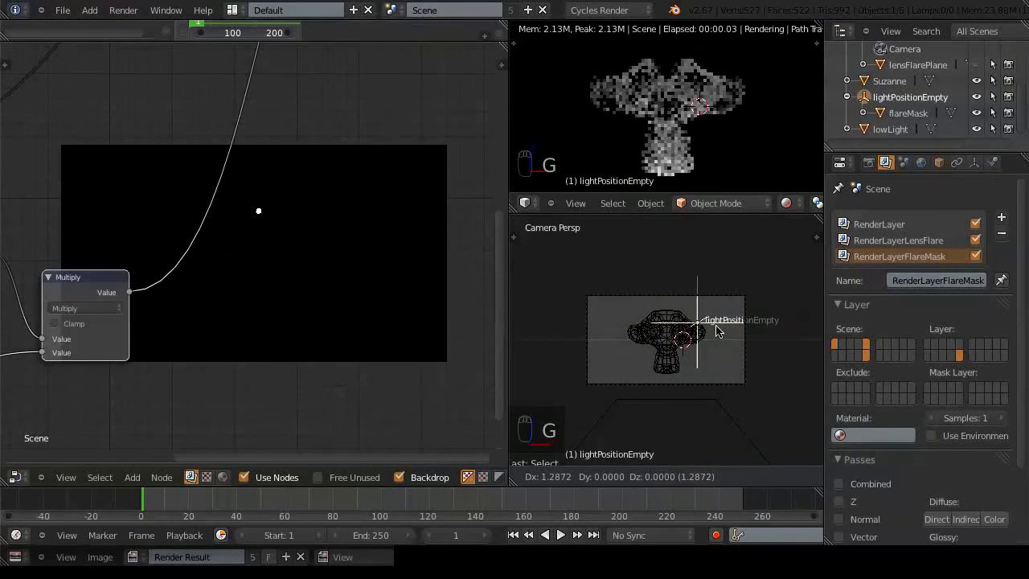
left_click(745, 330)
left_click_drag(228, 456, 59, 451)
scroll(115, 409, "down", 1)
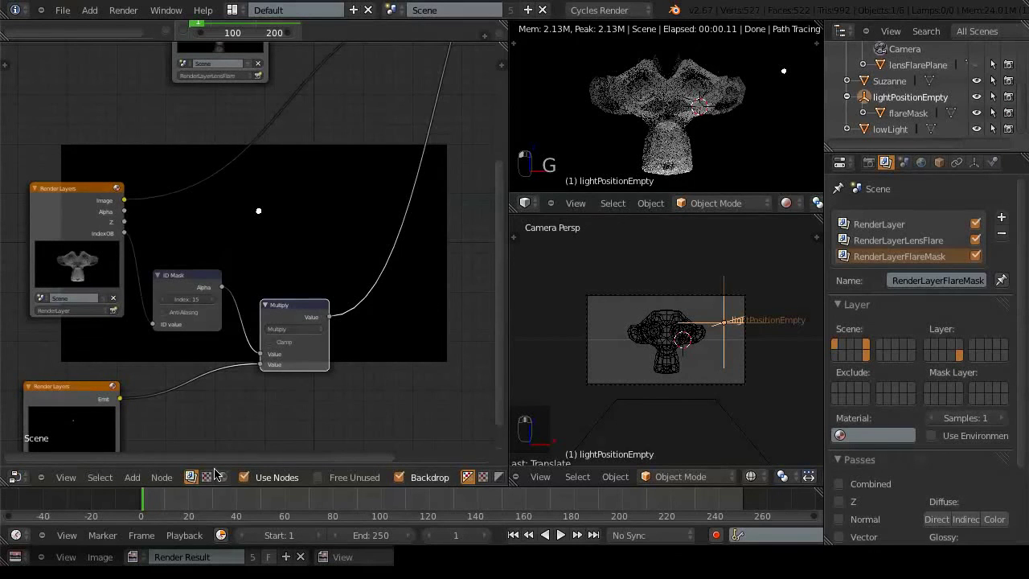
left_click_drag(497, 300, 91, 409)
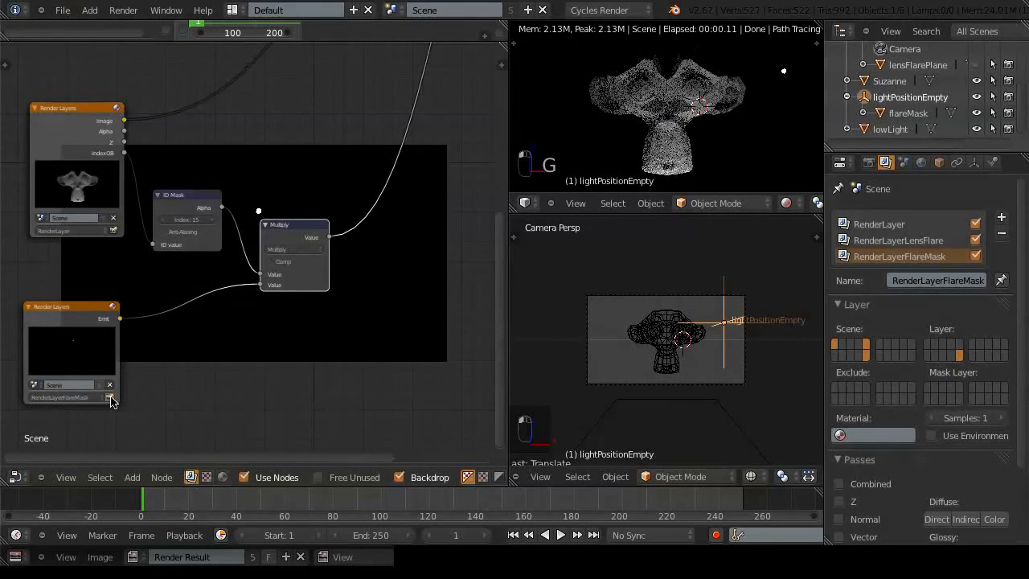
key("F12")
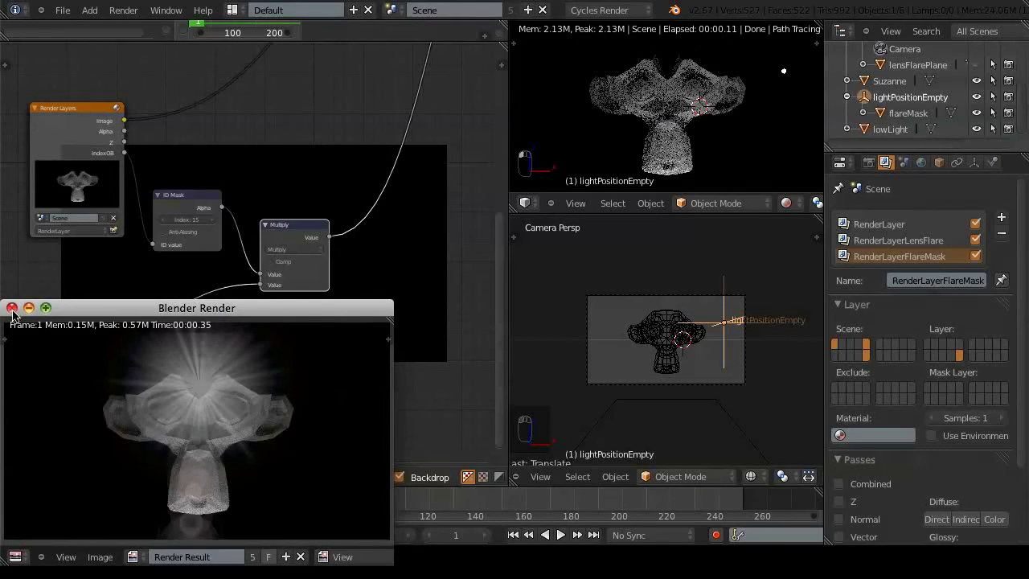
left_click(11, 308)
left_click(301, 224)
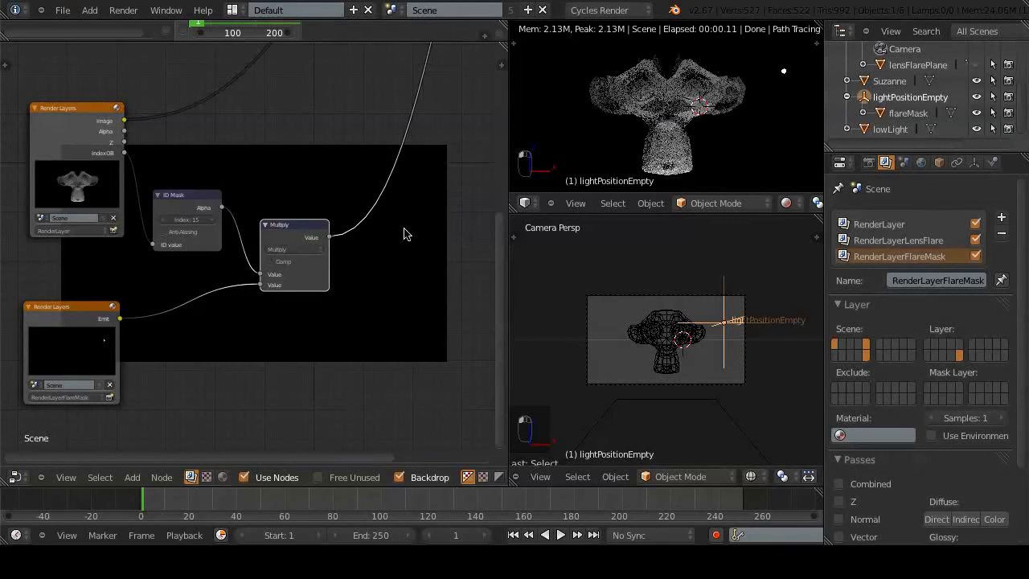
Step: Add a Dilate/Erode node beside the Multiply node and connect Multiply's Value output to its Mask input
left_click_drag(498, 271, 510, 206)
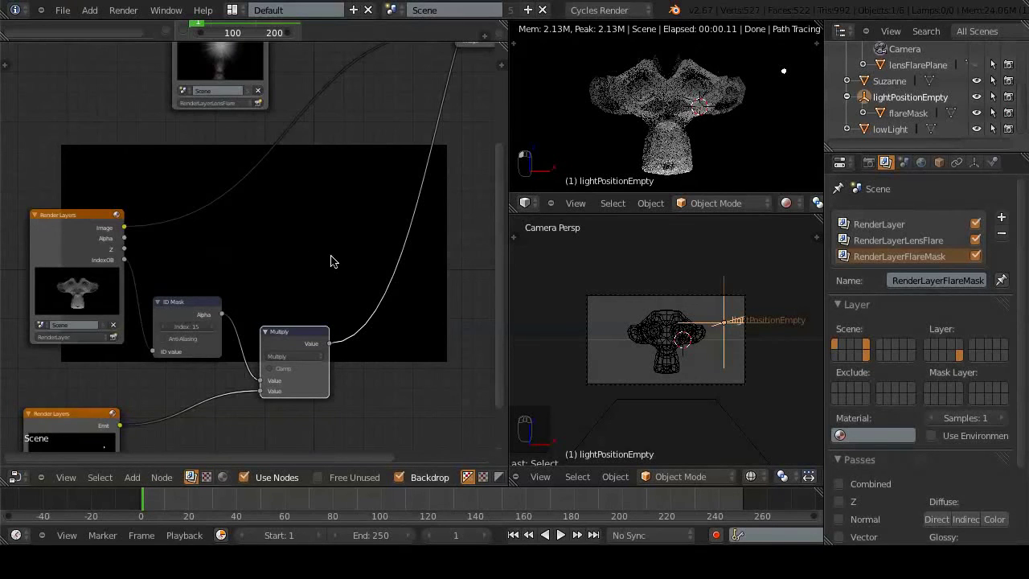
left_click_drag(310, 335, 297, 305)
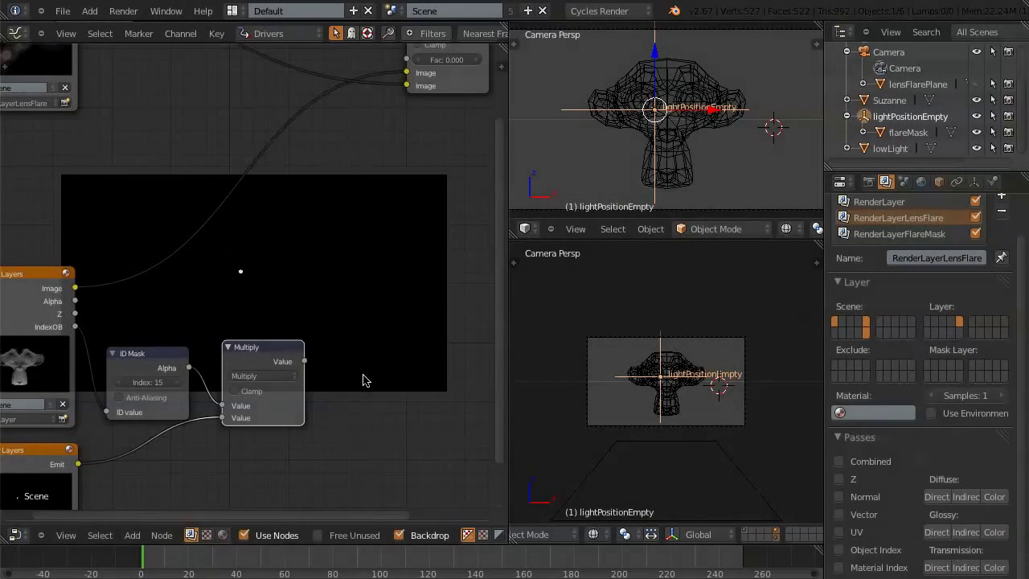
key("shift+a")
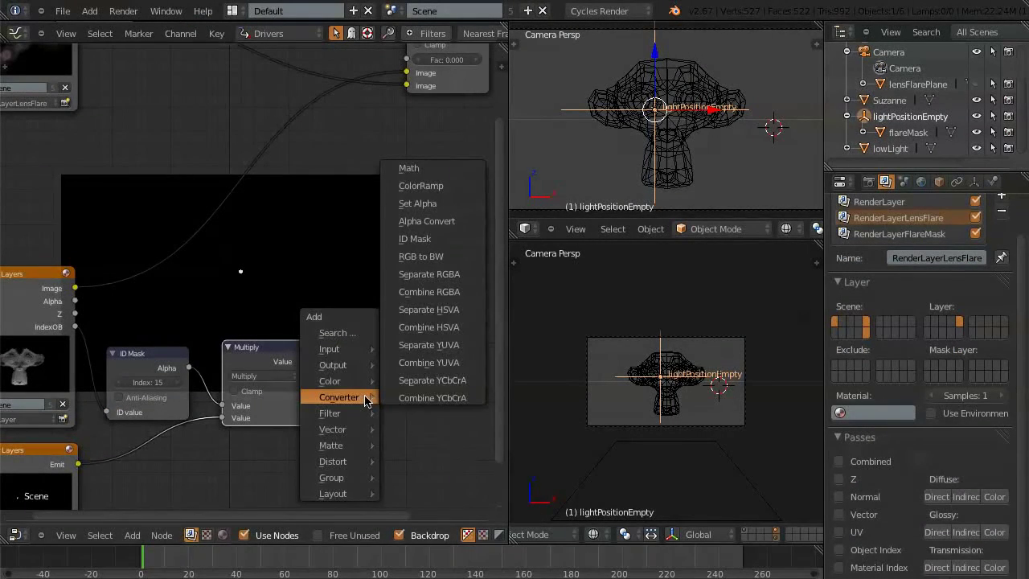
mouse_move(361, 414)
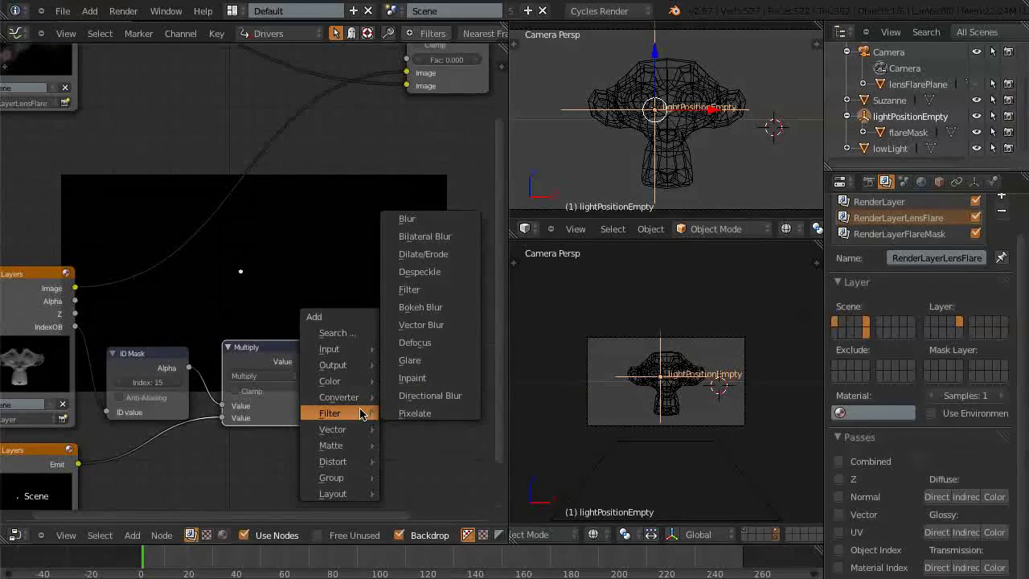
left_click(432, 255)
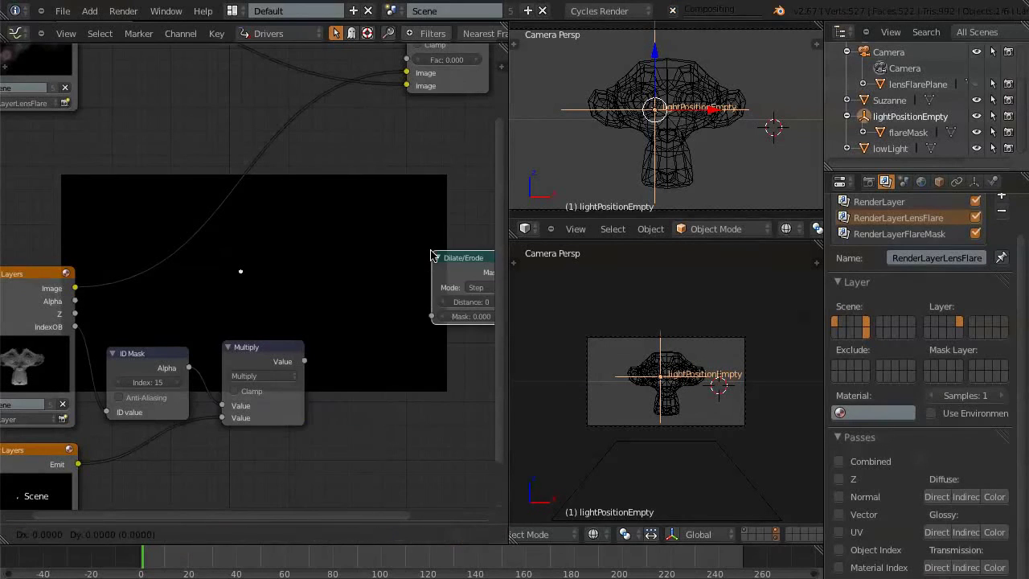
left_click(337, 348)
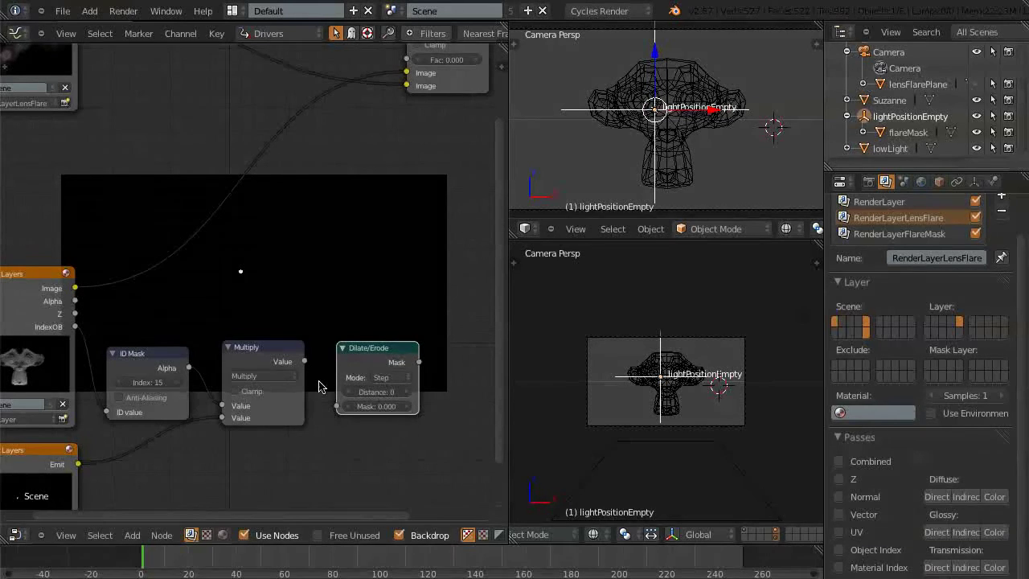
left_click_drag(305, 363, 337, 407)
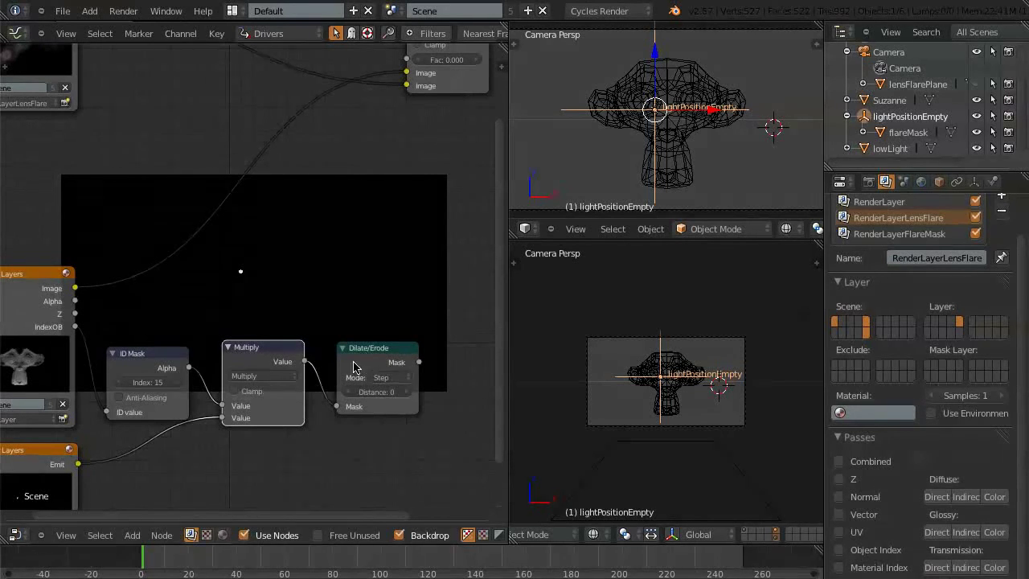
Step: Preview the Multiply output in a Viewer, move the Viewer node below Multiply, and switch it to the Dilate/Erode output
left_click(253, 363, "ctrl+shift")
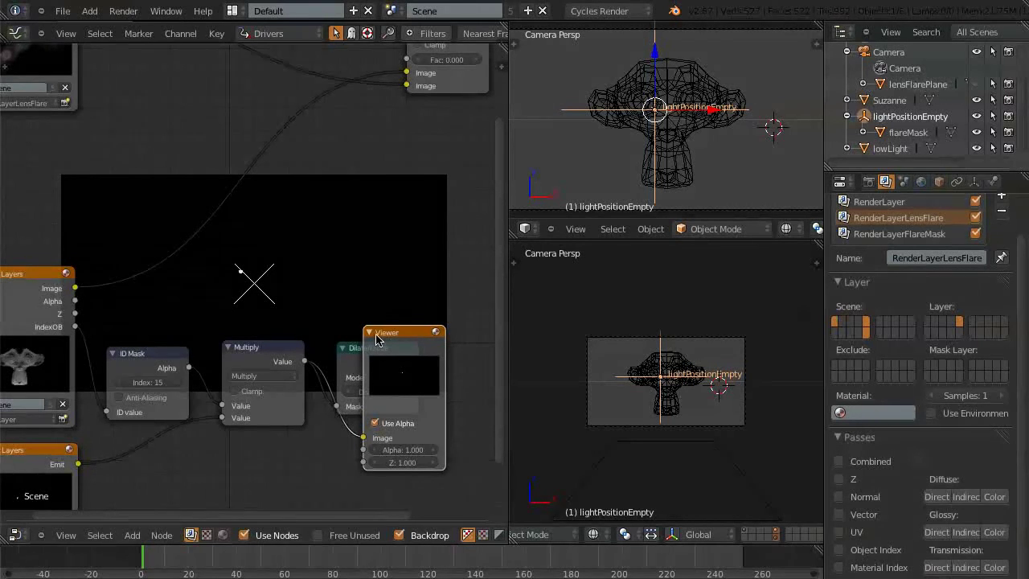
left_click_drag(377, 336, 277, 439)
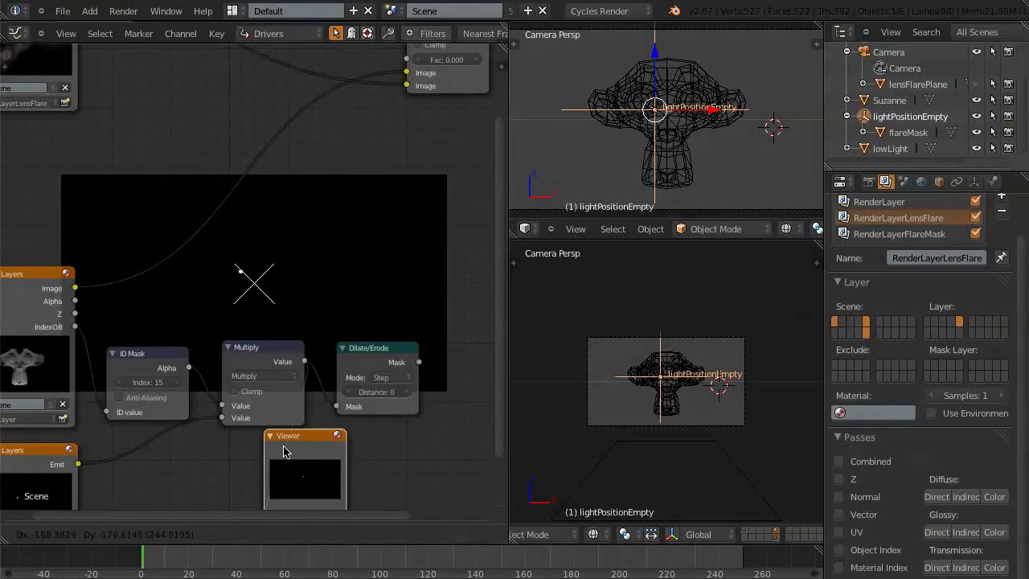
left_click(357, 364, "ctrl+shift")
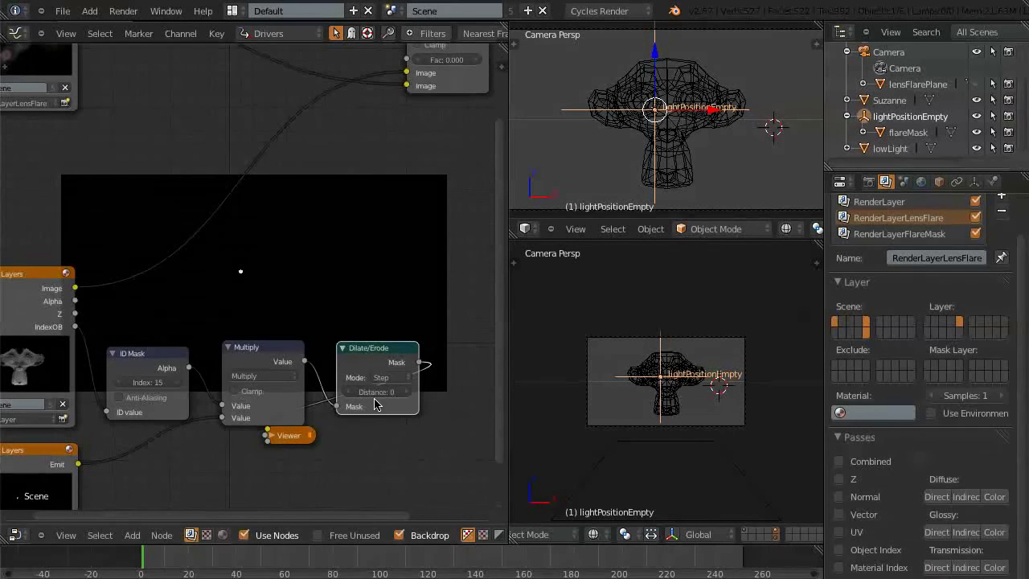
Step: Increase the Dilate/Erode distance step by step to 26 to enlarge the mask dot
left_click(407, 393)
left_click(407, 393)
left_click(407, 393)
left_click(407, 393)
left_click(407, 393)
left_click(408, 394)
left_click(407, 393)
left_click(408, 393)
left_click(407, 393)
left_click(407, 394)
left_click(407, 393)
left_click(408, 394)
left_click(407, 393)
left_click(408, 393)
left_click(407, 393)
left_click(408, 394)
left_click(408, 393)
left_click(407, 393)
left_click(408, 393)
left_click(408, 393)
left_click(408, 393)
left_click(407, 393)
left_click(408, 394)
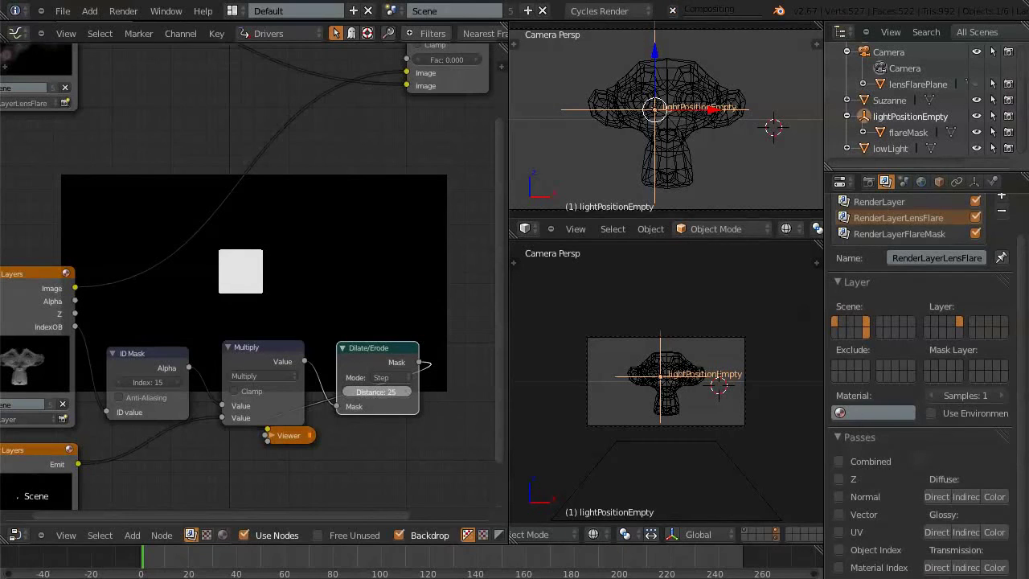
Step: Expand the render Dimensions settings to check the resolution and raise the Dilate/Erode distance to 51
left_click(869, 183)
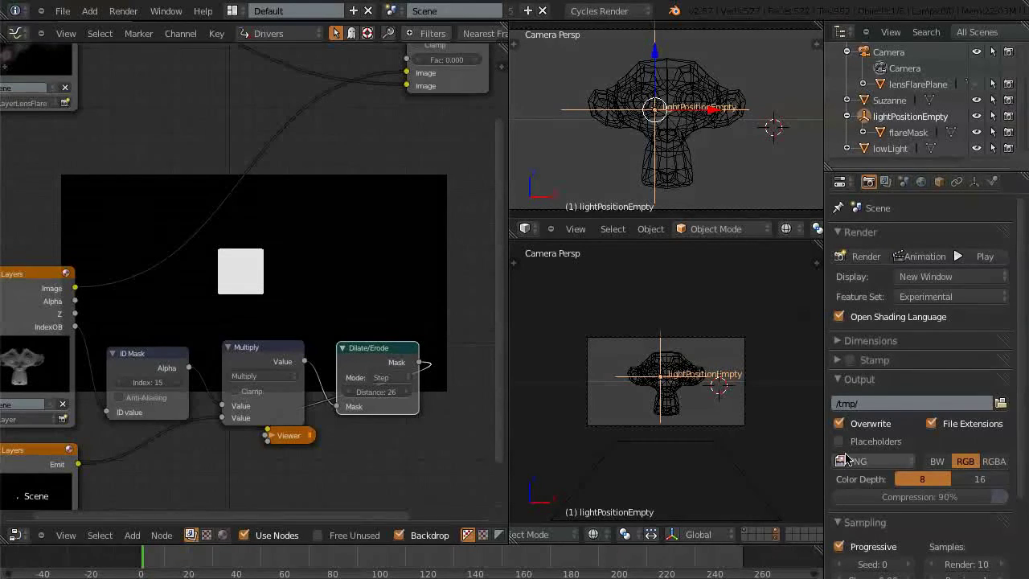
left_click(833, 340)
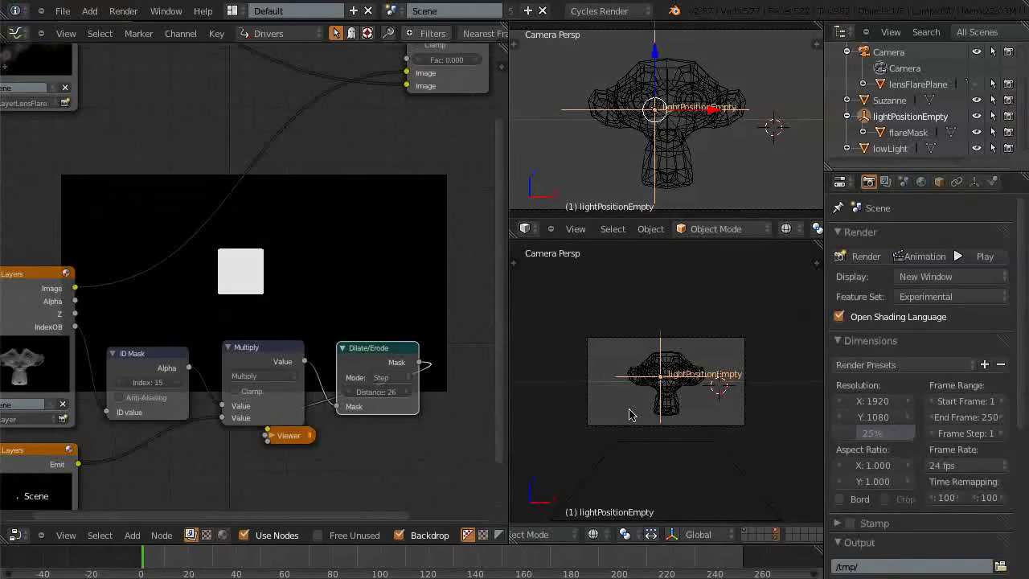
left_click(408, 393)
left_click(409, 394)
left_click(409, 393)
left_click(408, 394)
left_click(408, 393)
left_click(408, 393)
left_click(409, 393)
left_click(408, 394)
left_click(409, 393)
left_click(409, 393)
left_click(408, 393)
left_click_drag(379, 400, 403, 395)
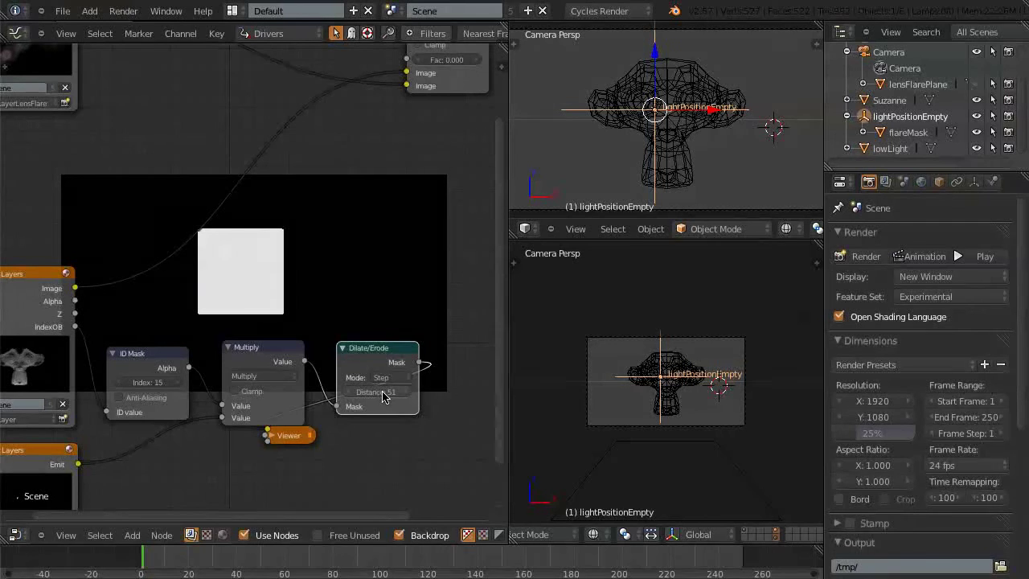
Step: Try a Dilate/Erode distance of 1920 and set it back to 0
left_click(381, 394)
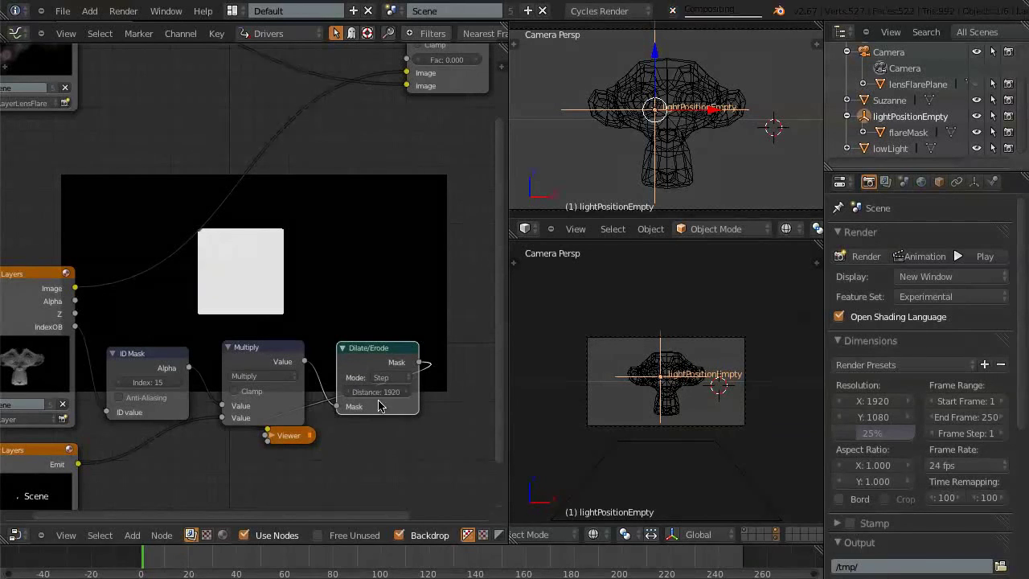
type("1920")
key("Return")
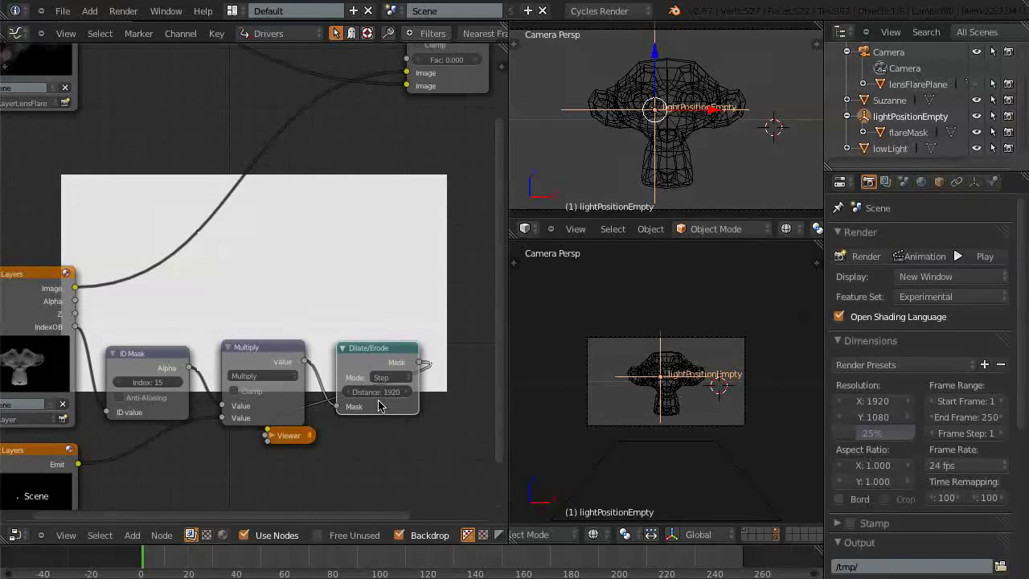
left_click(381, 393)
type("0")
key("Return")
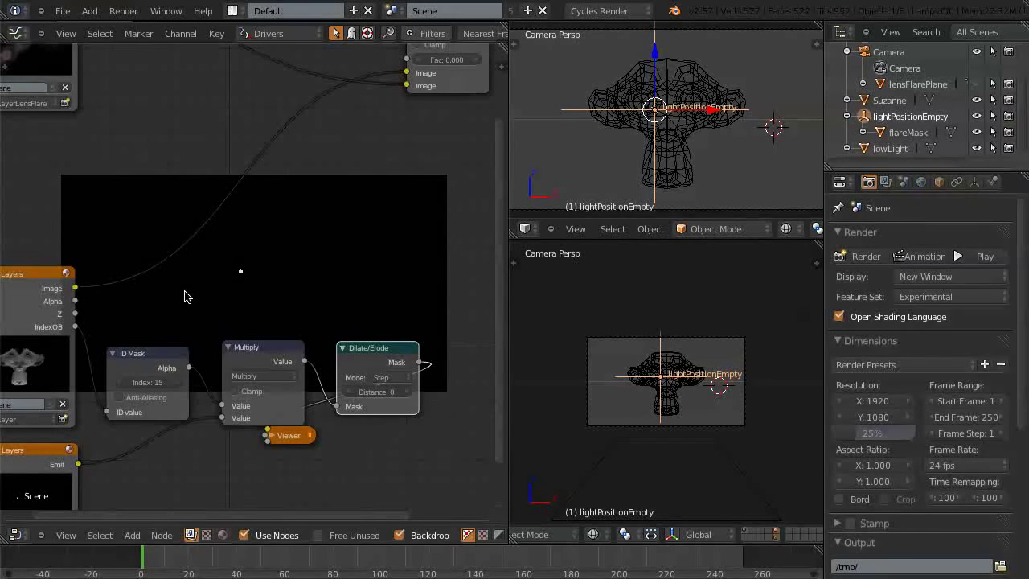
middle_click_drag(256, 340, 307, 349)
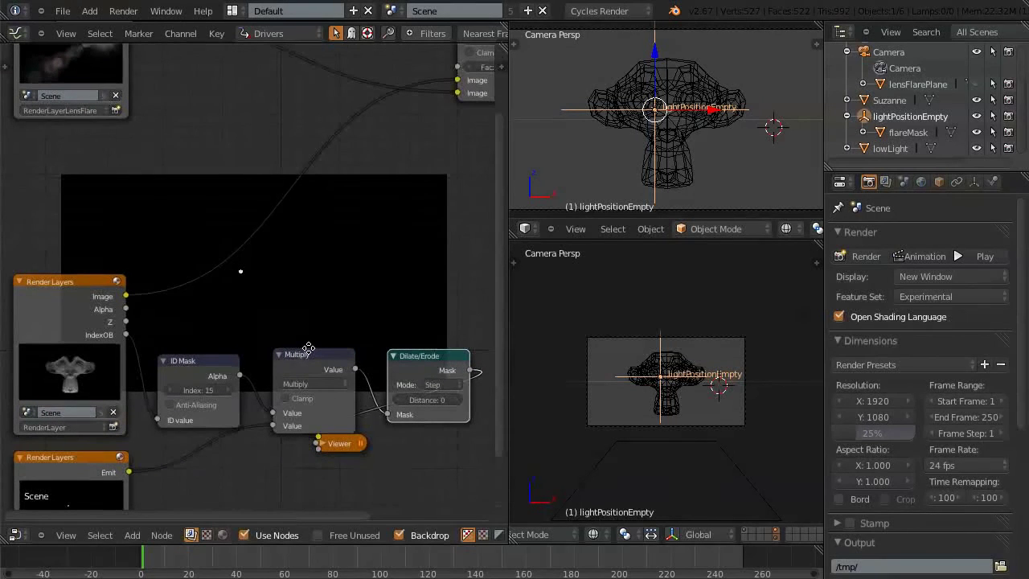
Step: Set the Dilate/Erode distance to 1920 and render with lightPositionEmpty moved up and clear of Suzanne's head
double_click(427, 400)
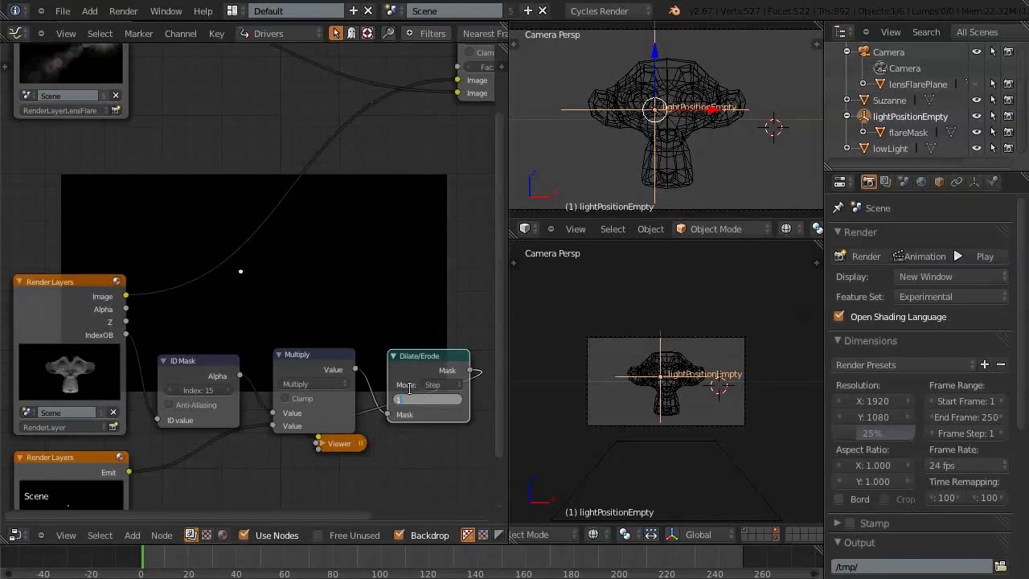
key("Return")
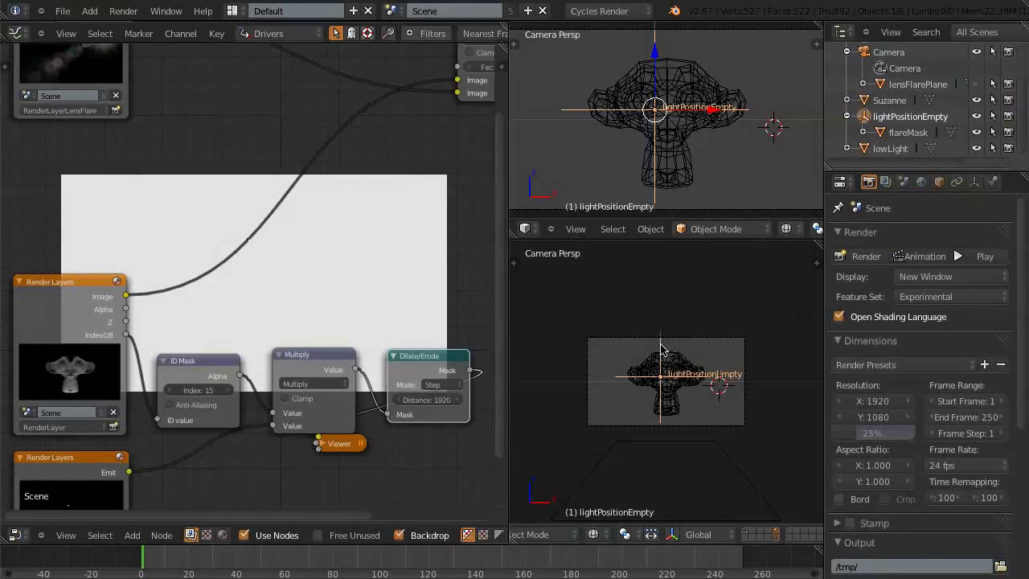
key("g")
left_click(718, 330)
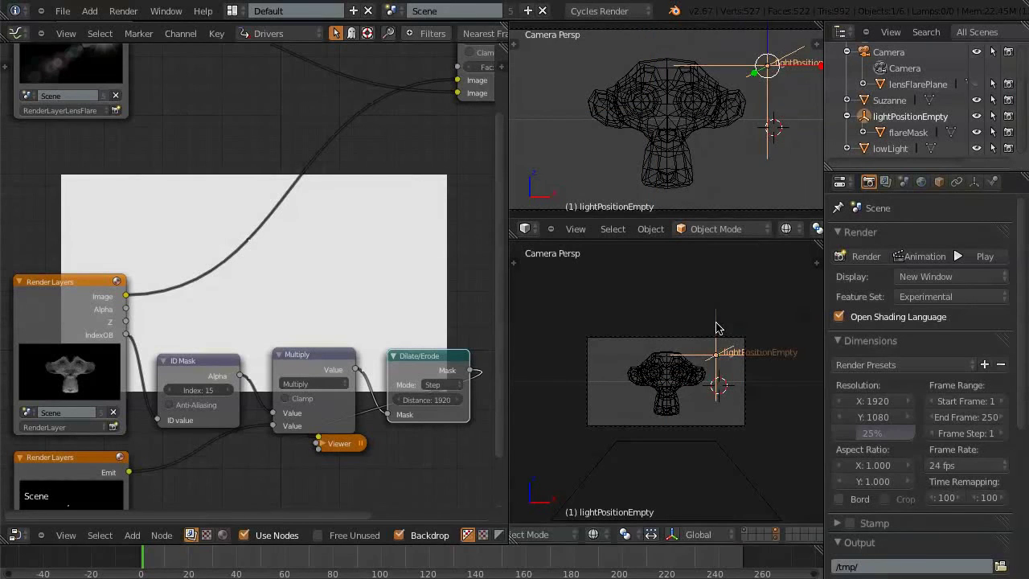
key("F12")
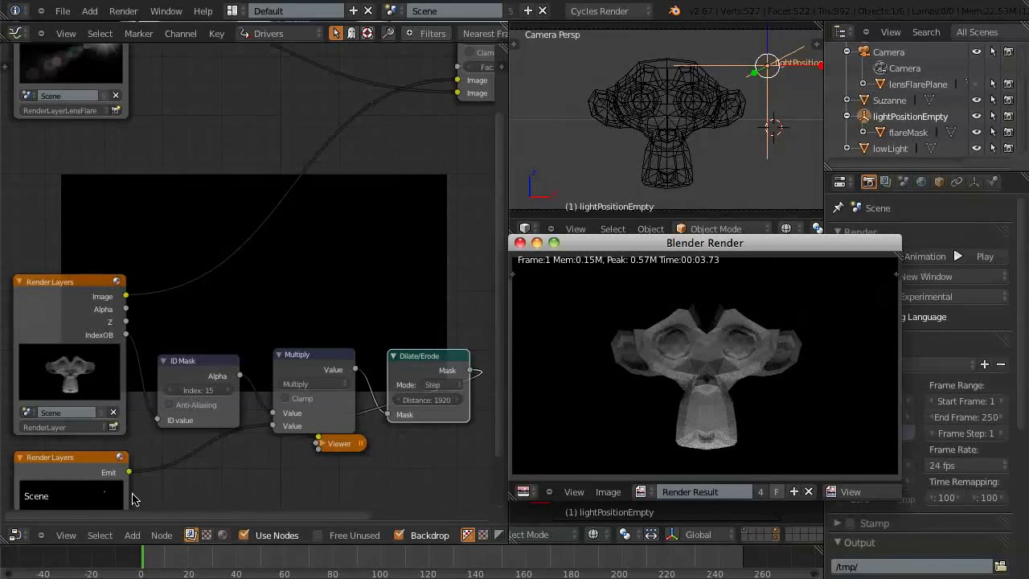
Step: Inspect the flareMask render layer and preview the Multiply output in the Viewer
scroll(161, 494, "up", 2)
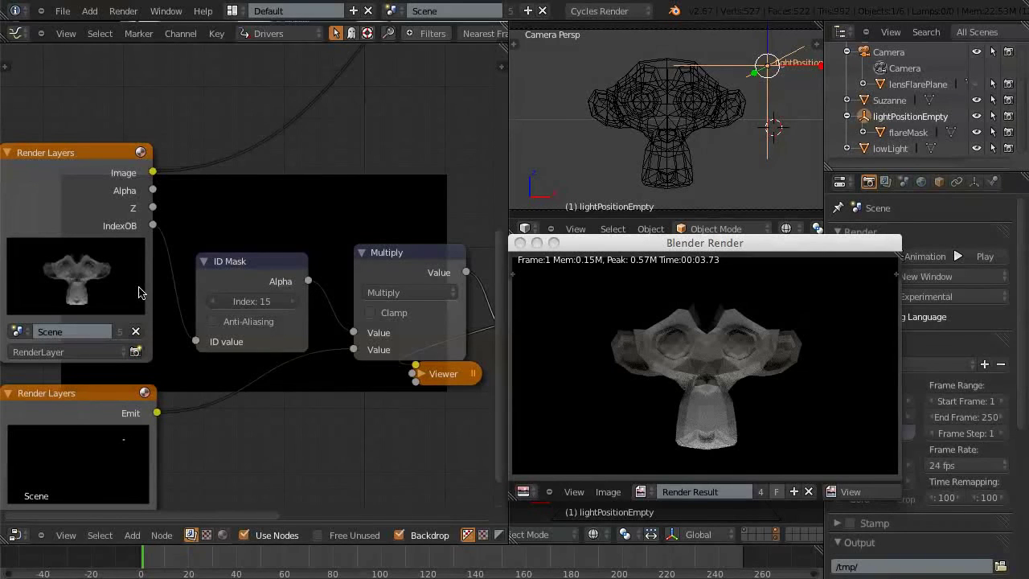
middle_click_drag(383, 447, 209, 409)
left_click(207, 282)
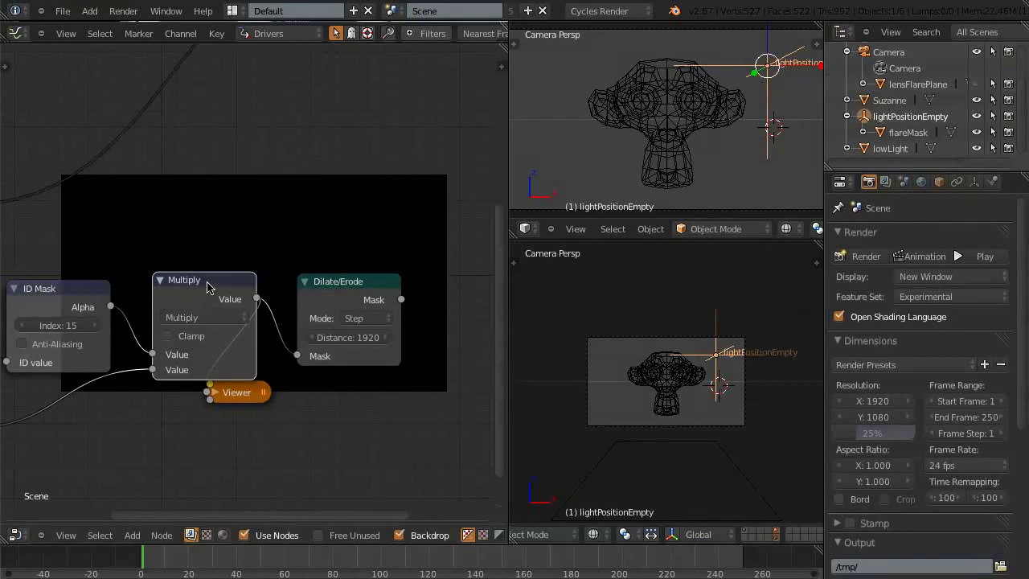
middle_click_drag(280, 428, 276, 491)
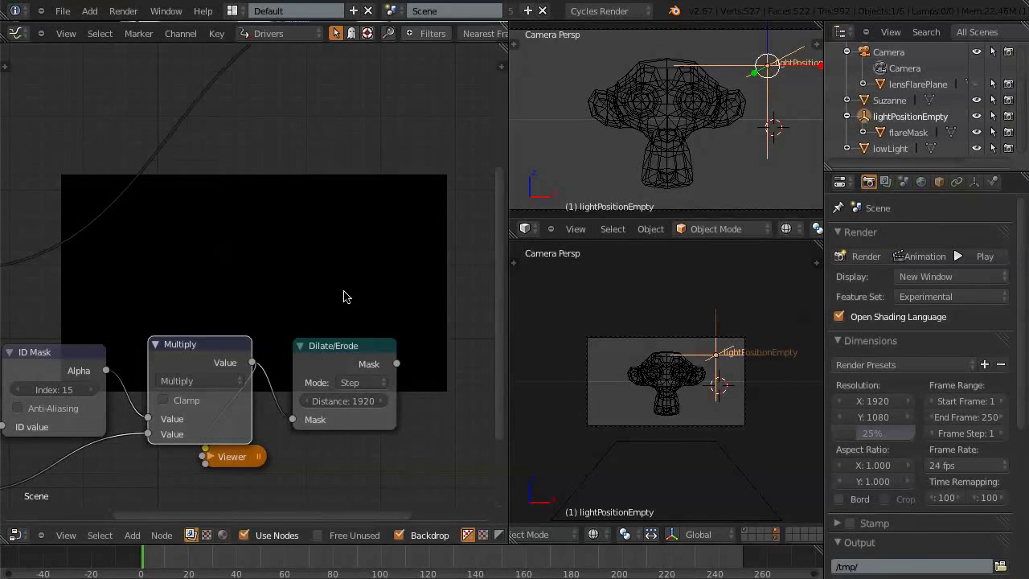
Step: Move lightPositionEmpty back over Suzanne's forehead and render the scene again
key("g")
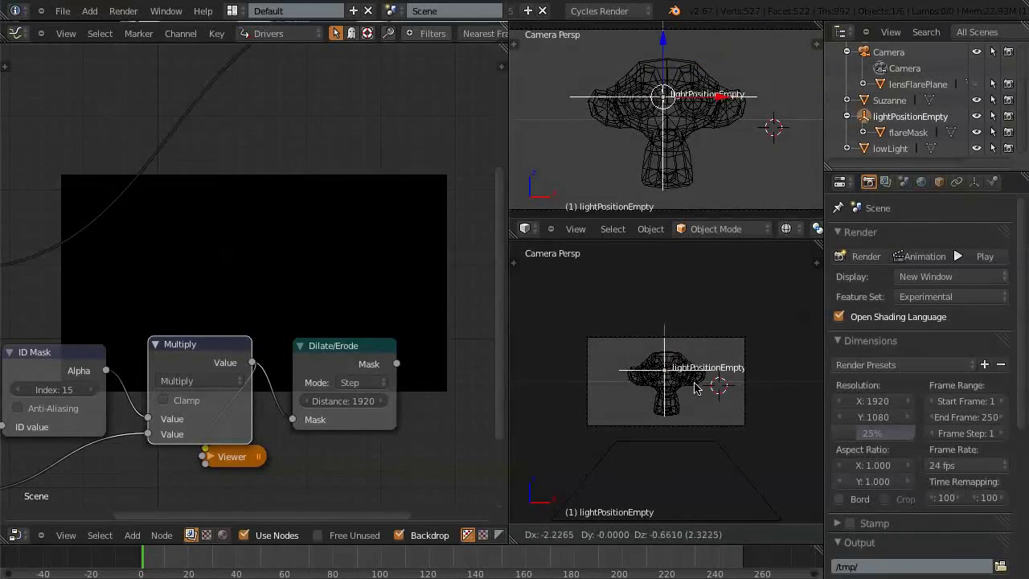
left_click(699, 384)
key("F12")
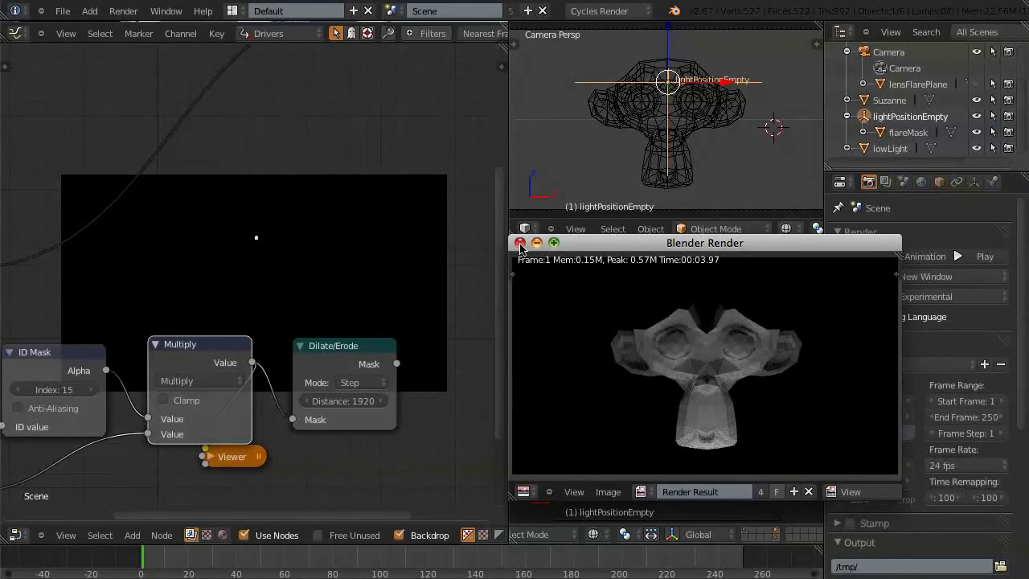
left_click(521, 243)
Step: Preview the Dilate/Erode output in the Viewer with the light behind Suzanne
left_click_drag(292, 516, 205, 517)
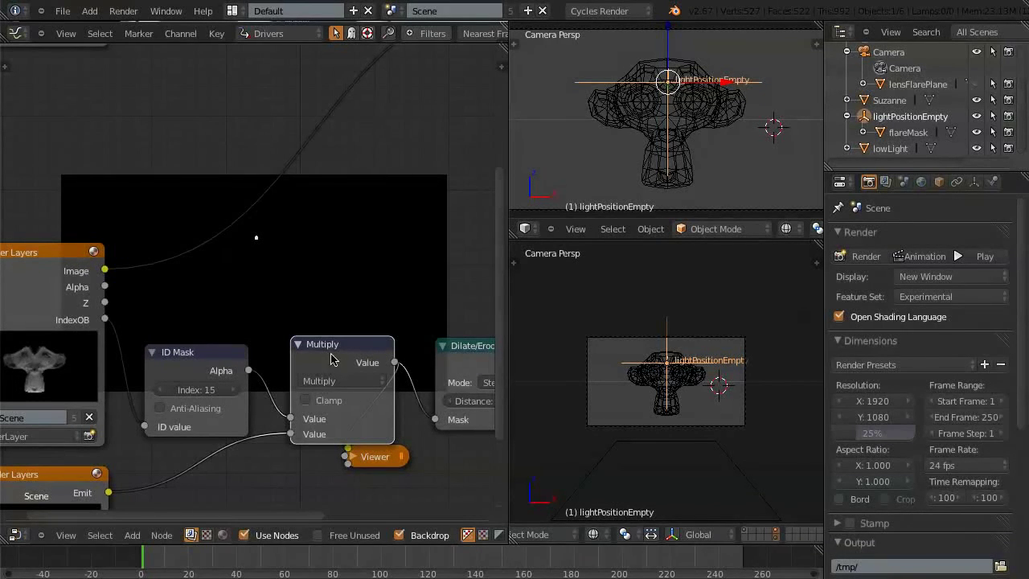
left_click(470, 356)
left_click_drag(299, 518, 381, 514)
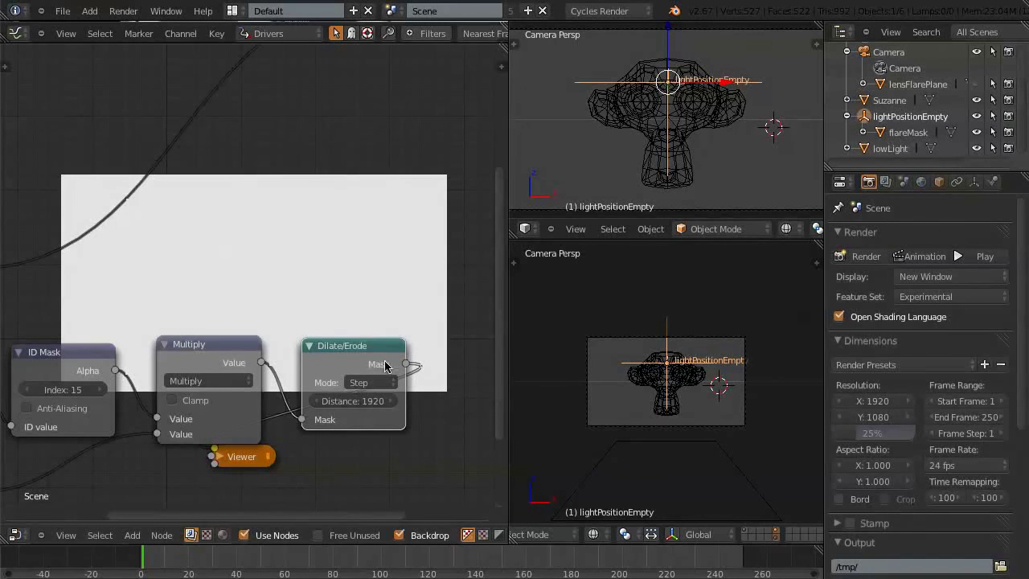
left_click_drag(497, 298, 443, 365)
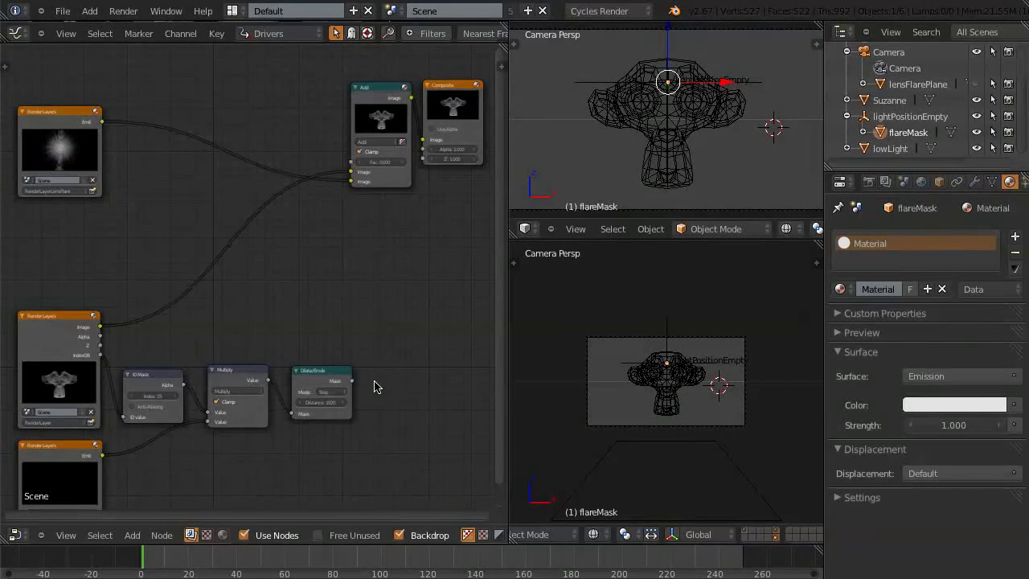
Step: Preview the Dilate/Erode mask, connect it to the Add node's factor, and view the Add output
left_click(332, 384, "ctrl+shift")
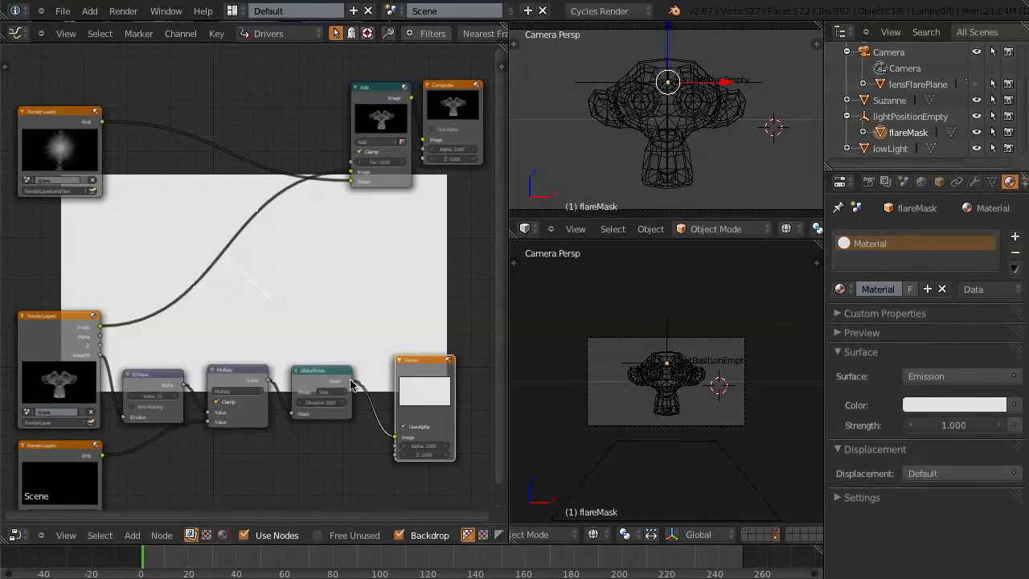
left_click_drag(424, 363, 460, 370)
left_click_drag(353, 387, 351, 179)
left_click(381, 97, "ctrl+shift")
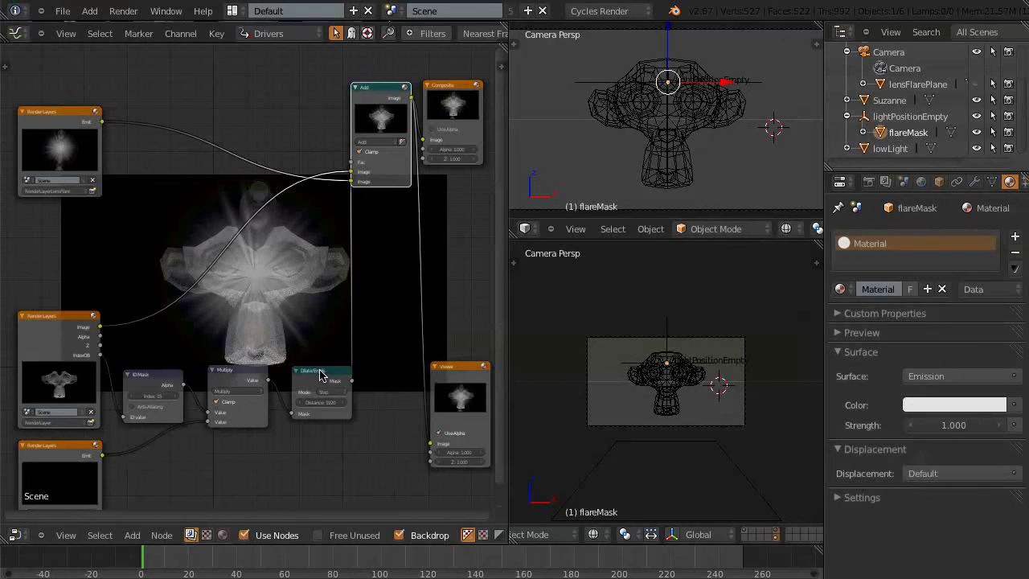
Step: Preview the Dilate/Erode mask again and insert an Invert node between it and the Add node's factor
left_click_drag(333, 379, 325, 381)
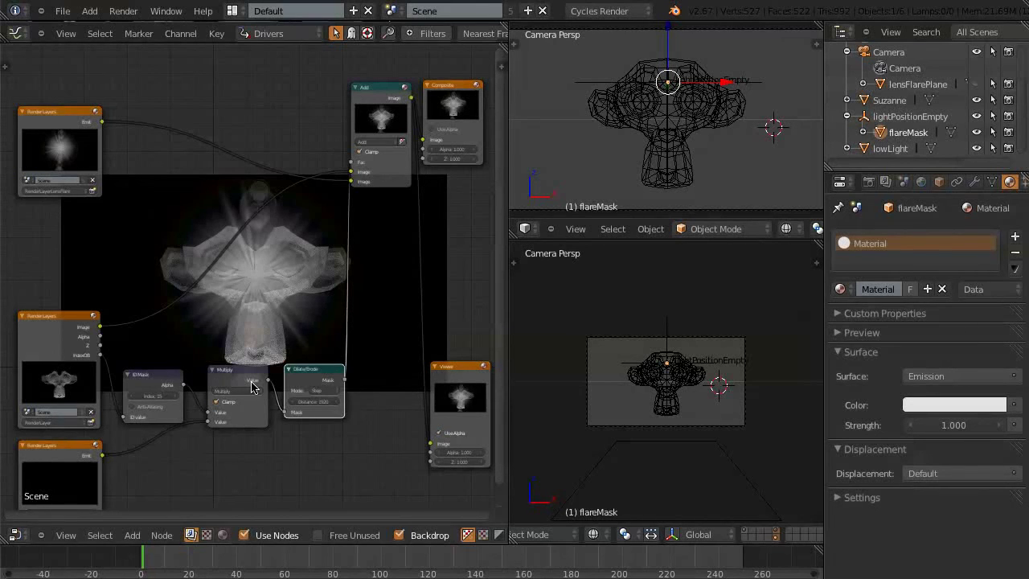
left_click(325, 386, "ctrl+shift")
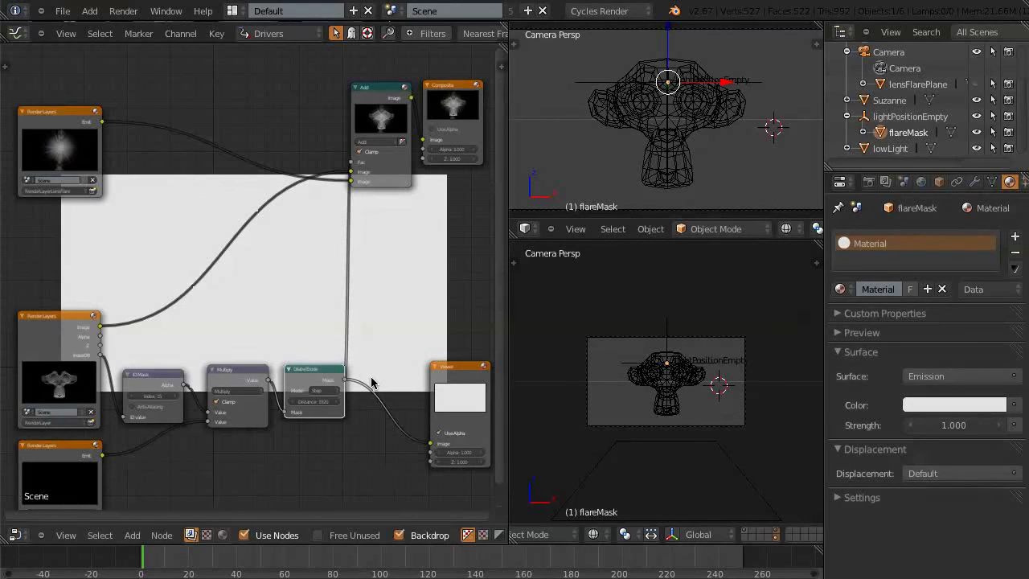
key("shift+a")
mouse_move(372, 383)
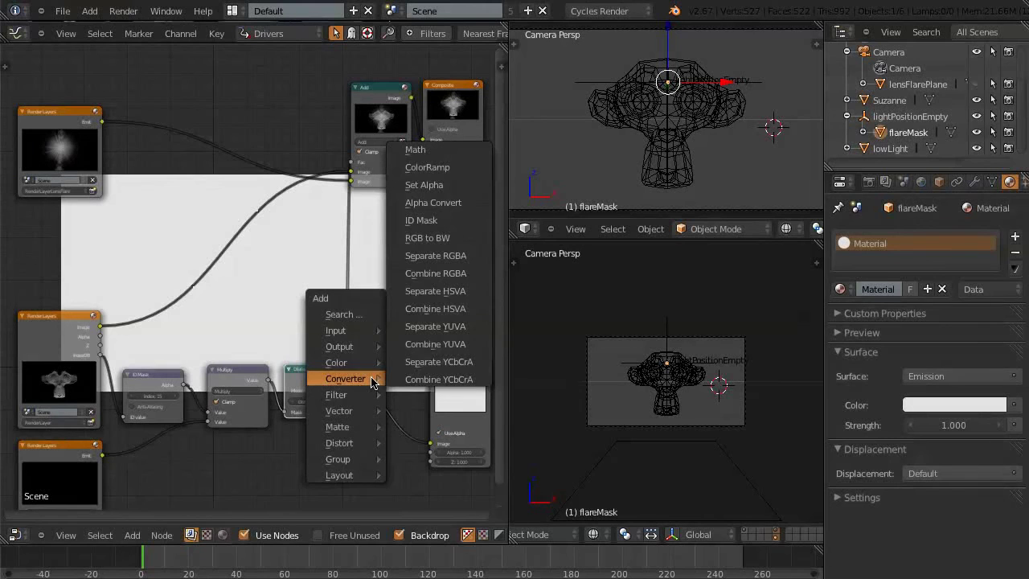
mouse_move(359, 365)
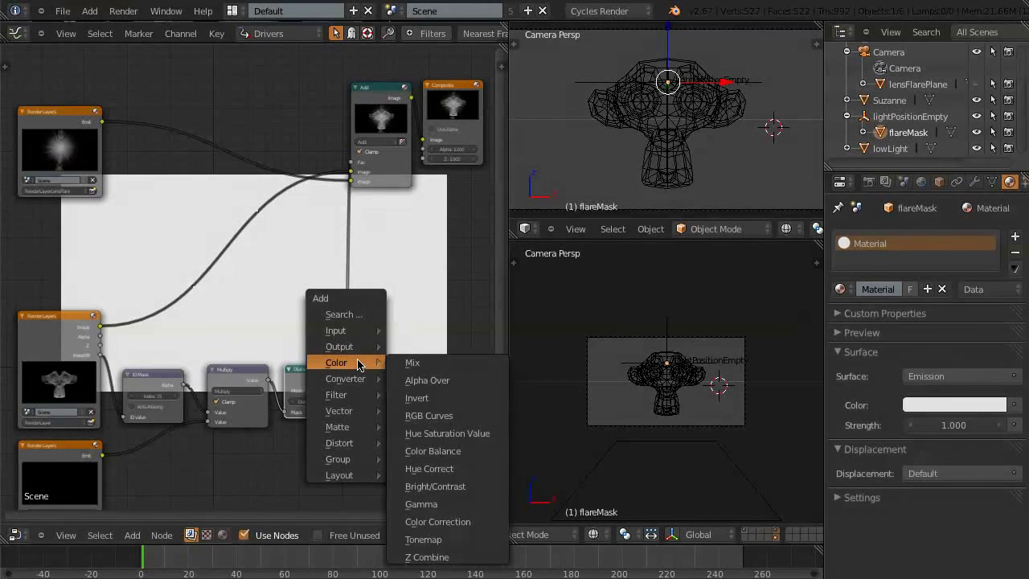
left_click(418, 398)
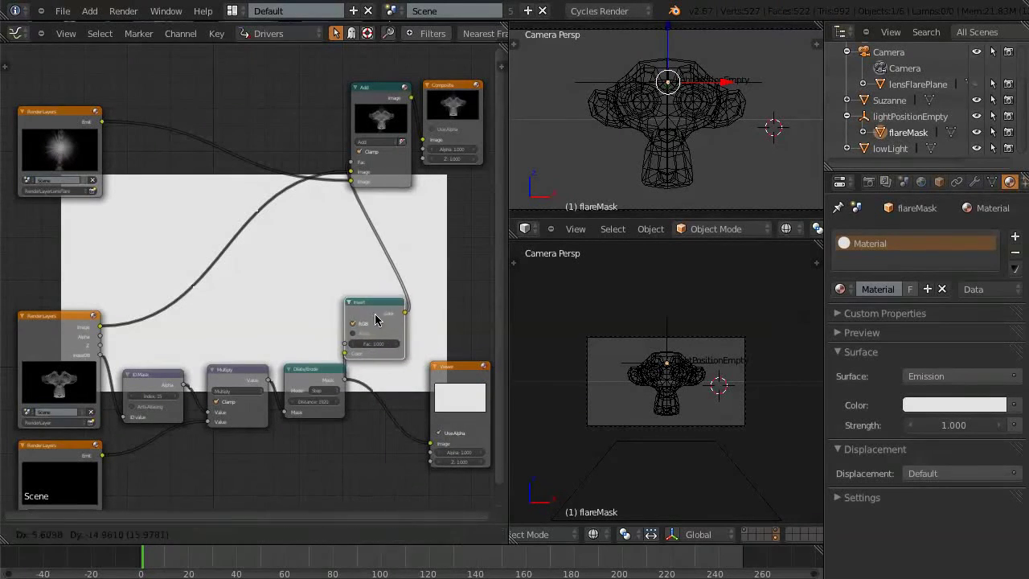
left_click(392, 377)
Step: Move the Viewer node clear of the Invert node and preview the Add output
left_click_drag(464, 374, 476, 400)
left_click(476, 400)
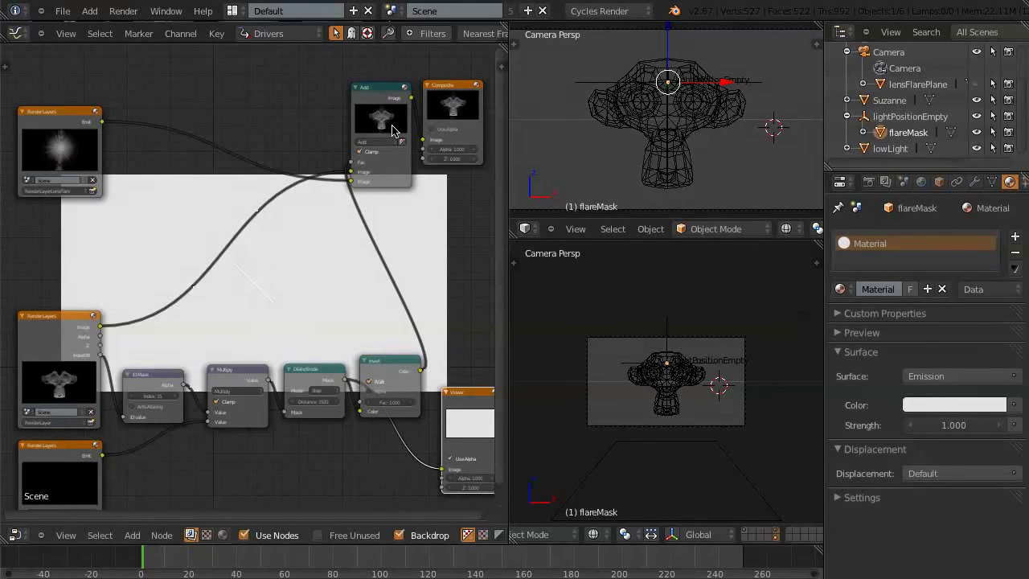
left_click(395, 133, "ctrl+shift")
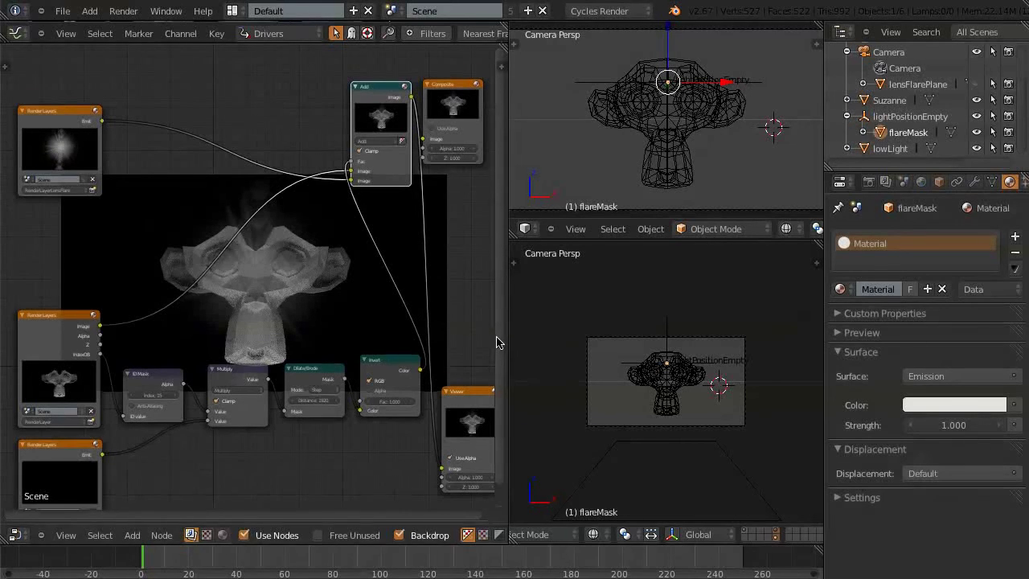
Step: Re-render the RenderLayerFlareMask layer from its Render Layers node and close the render window
scroll(486, 378, "down", 2, "shift")
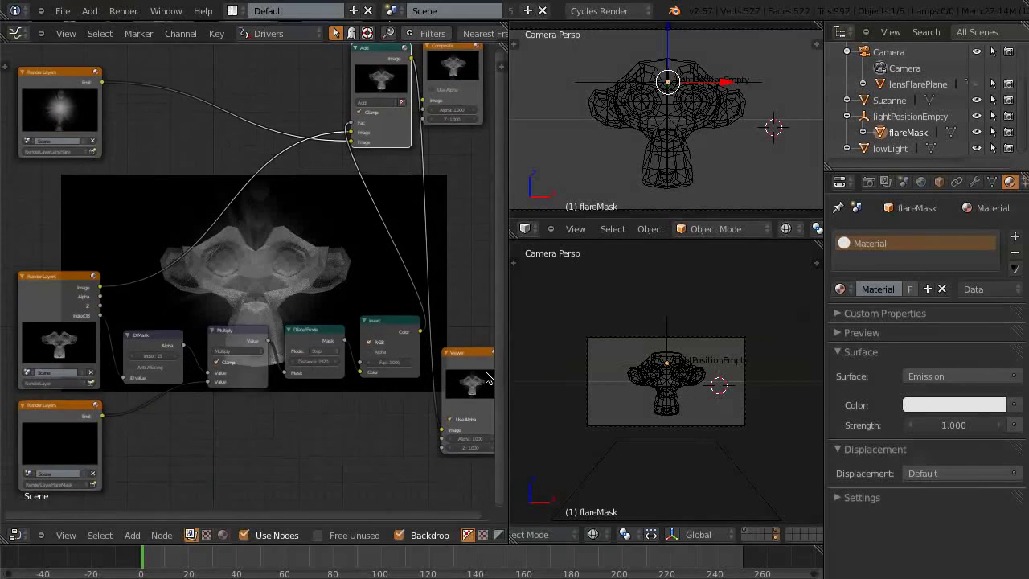
left_click(91, 486)
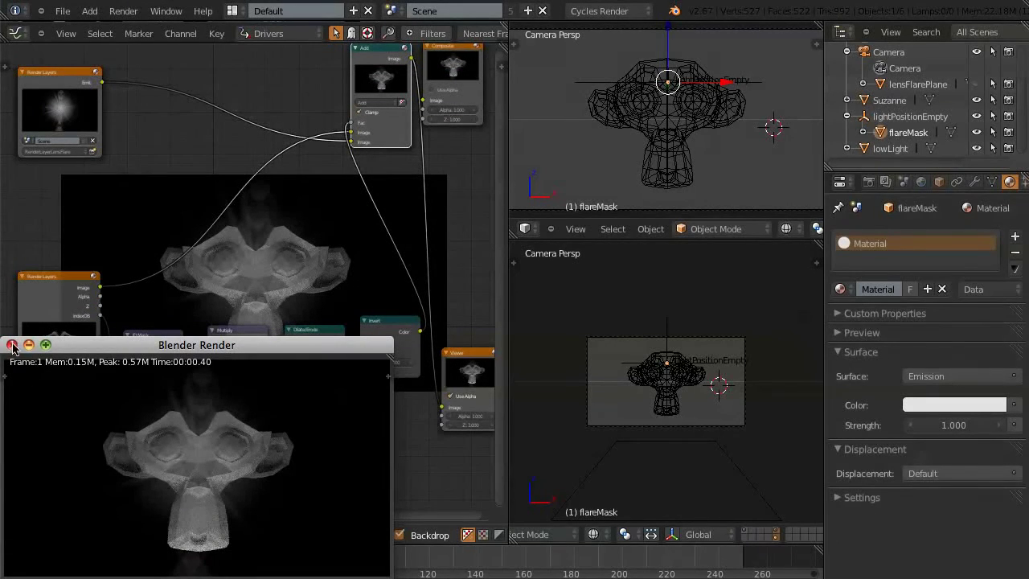
left_click(12, 346)
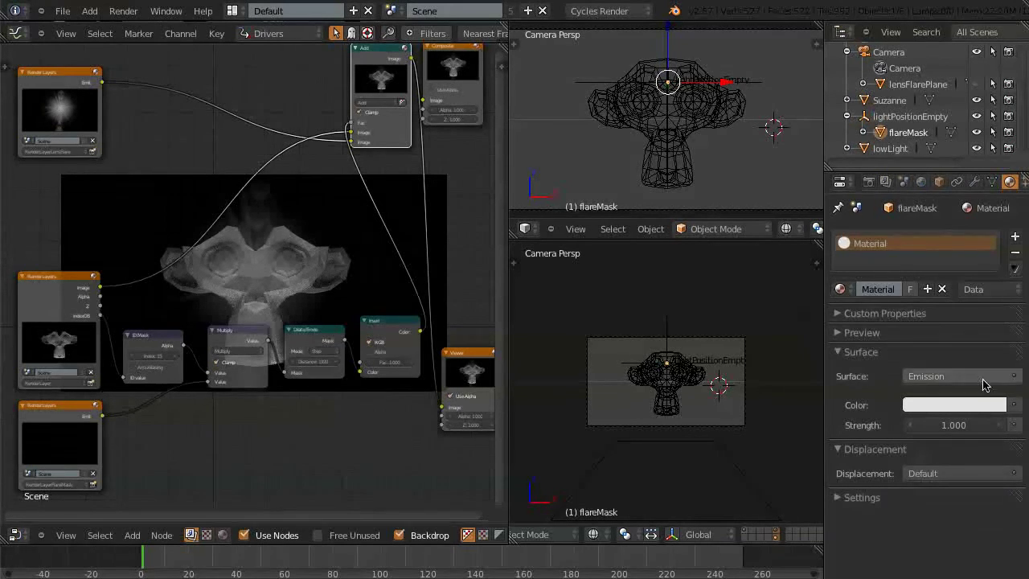
Step: Set the flareMask material's emission strength to 10 and re-render the flare mask layer
left_click(956, 429)
type("10")
key("Return")
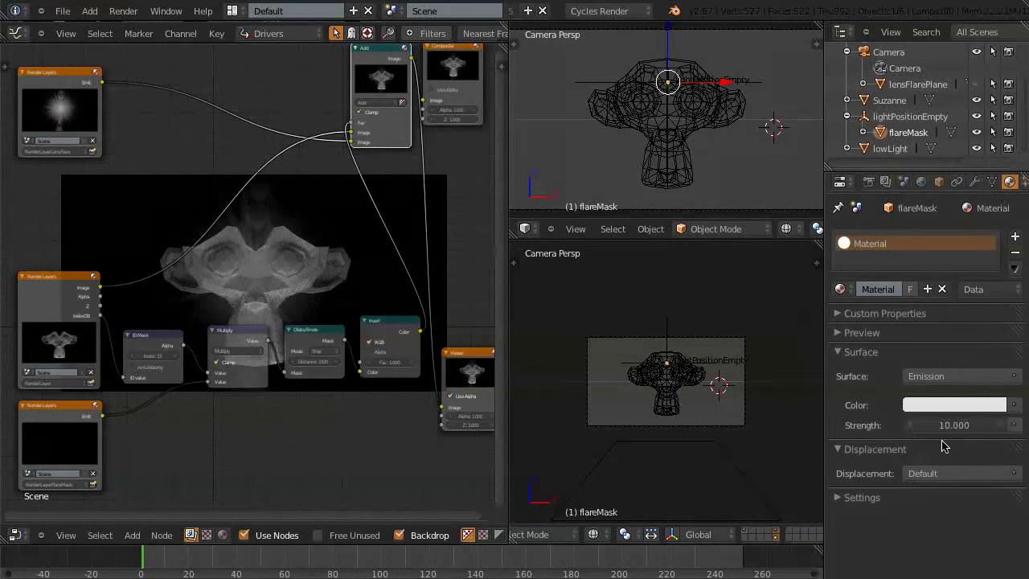
left_click(93, 486)
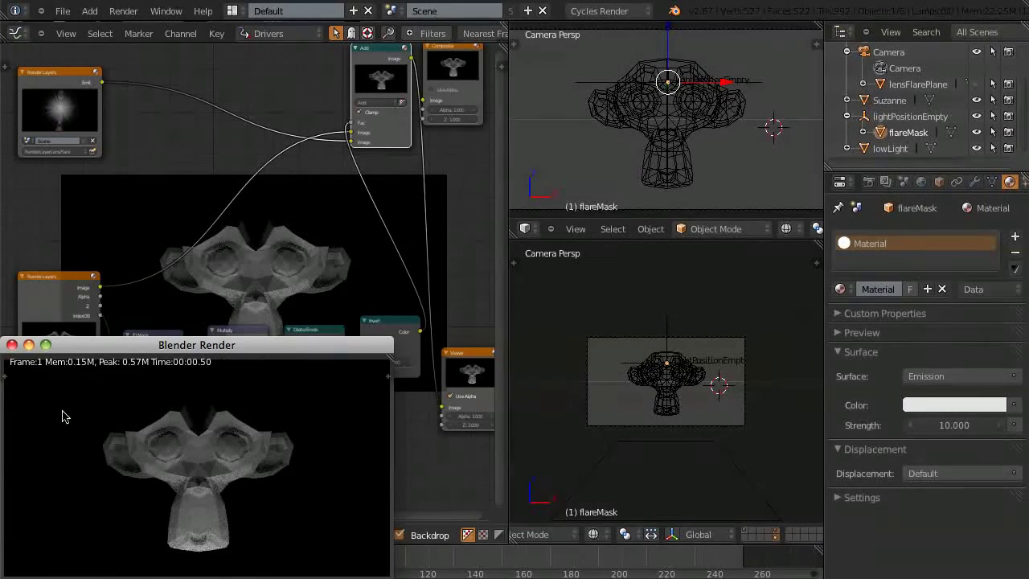
left_click(11, 346)
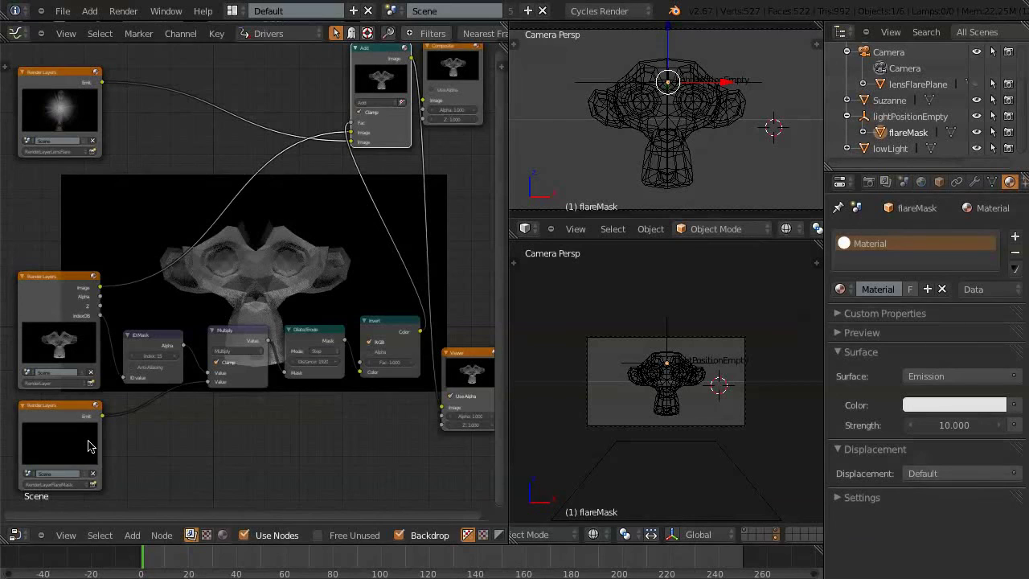
Step: Inspect the flare mask dot up close and preview the flareMask Emit, ID Mask and Multiply outputs in turn
scroll(89, 449, "up", 4)
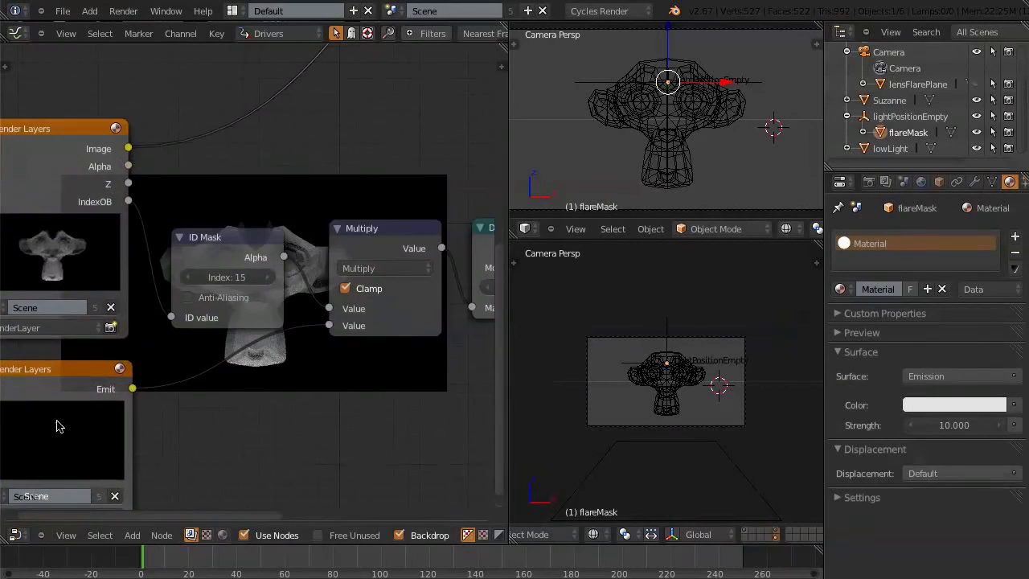
scroll(66, 447, "up", 3)
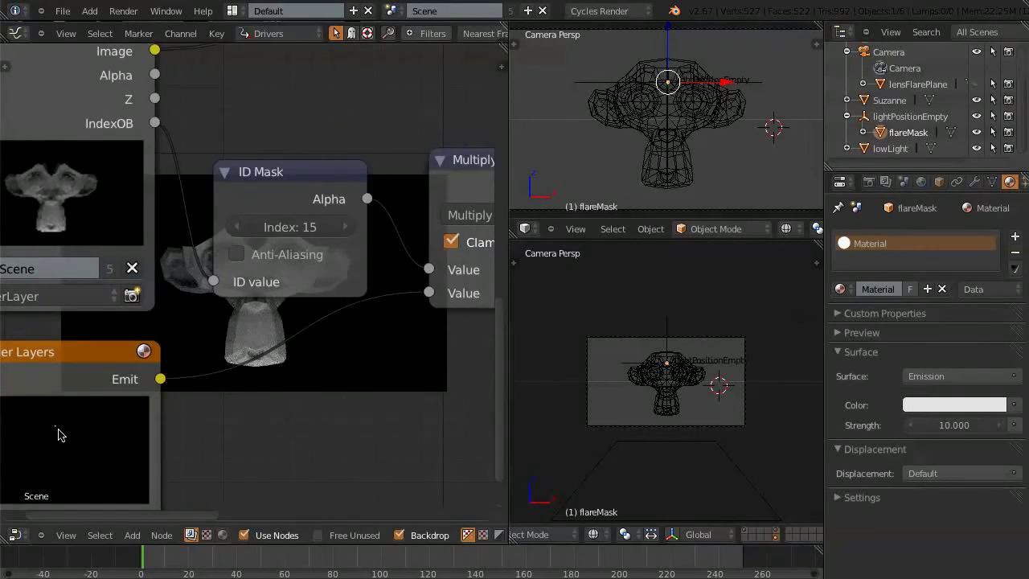
scroll(58, 434, "up", 2)
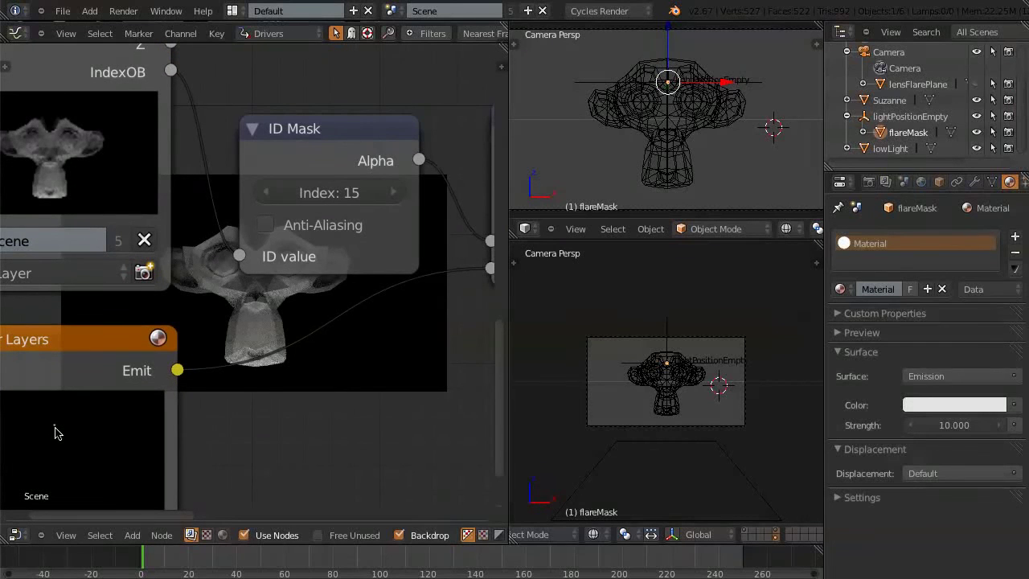
scroll(55, 434, "down", 3)
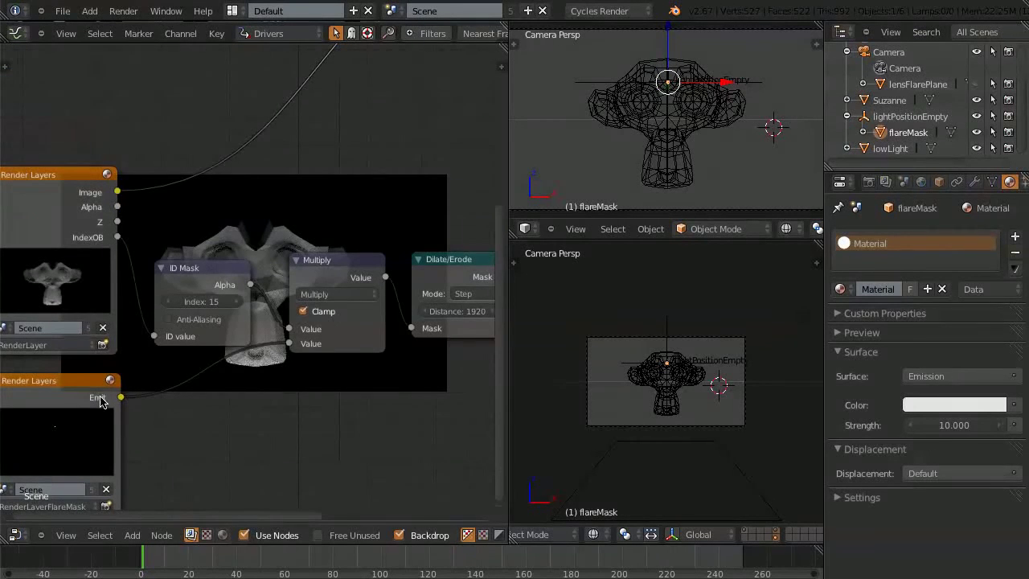
left_click(81, 446, "ctrl+shift")
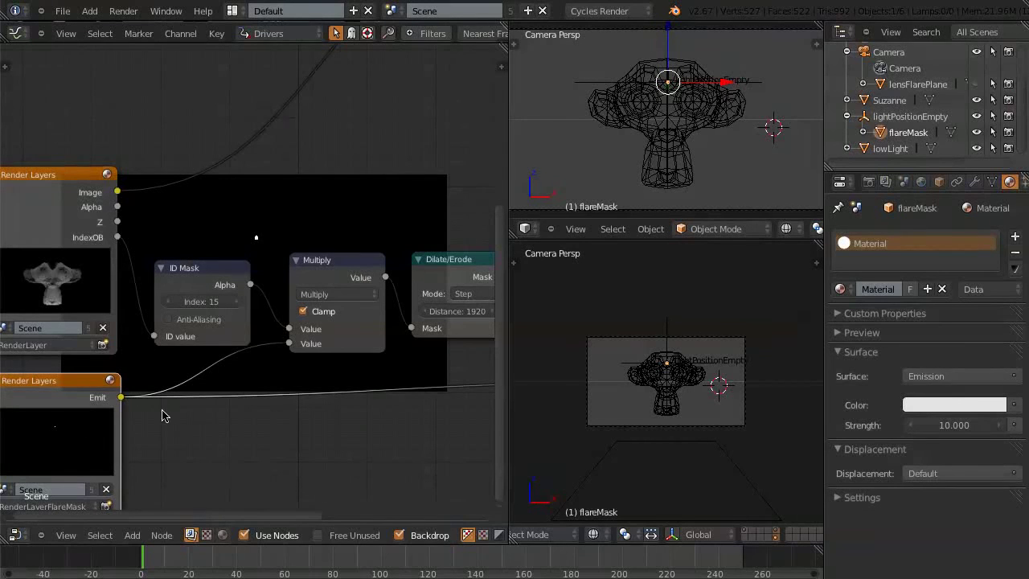
left_click(246, 284, "ctrl+shift")
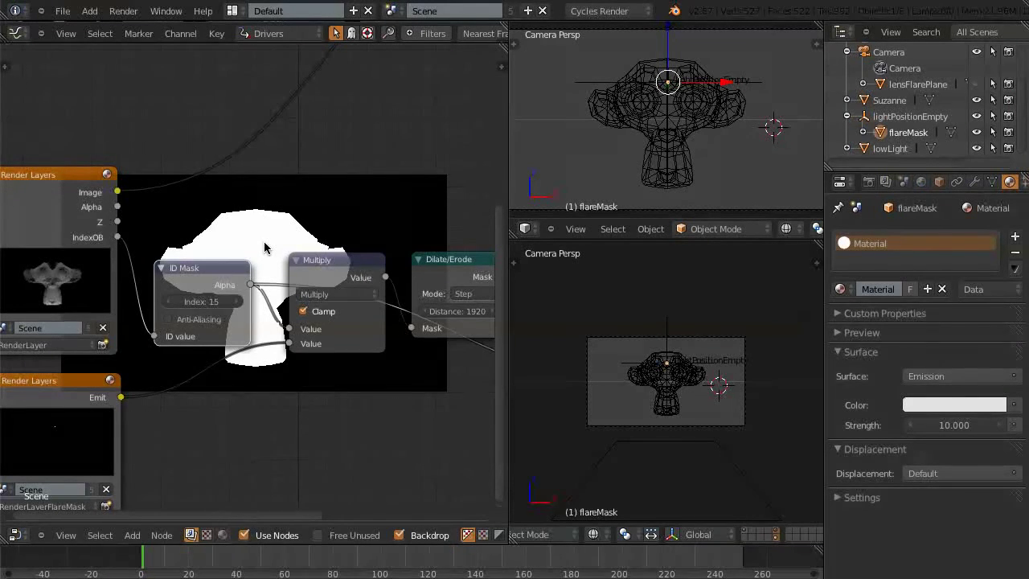
left_click(357, 273, "ctrl+shift")
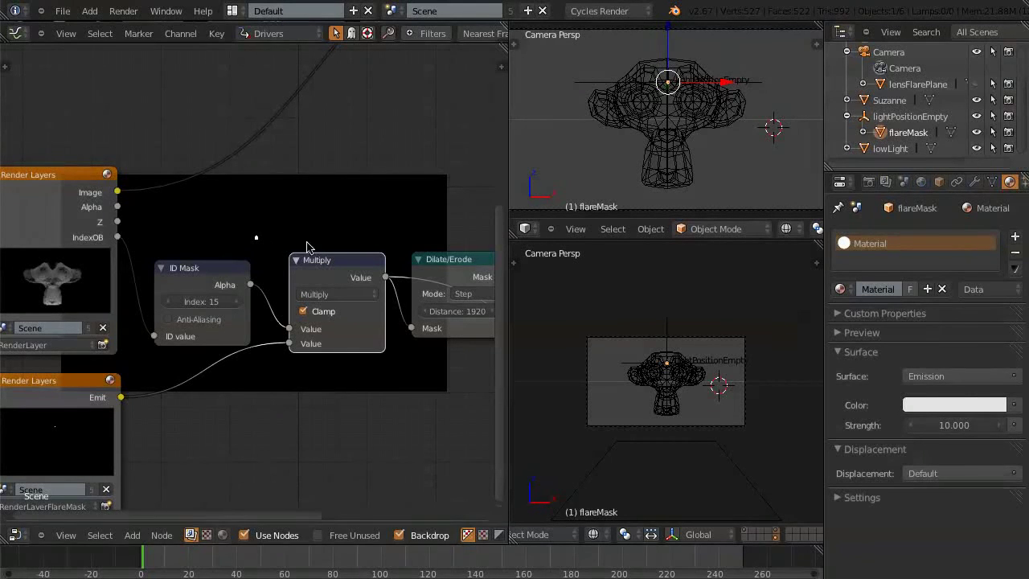
Step: Try an emission strength of 1 on the flareMask material, render the scene and close the render window
left_click(951, 426)
type("1")
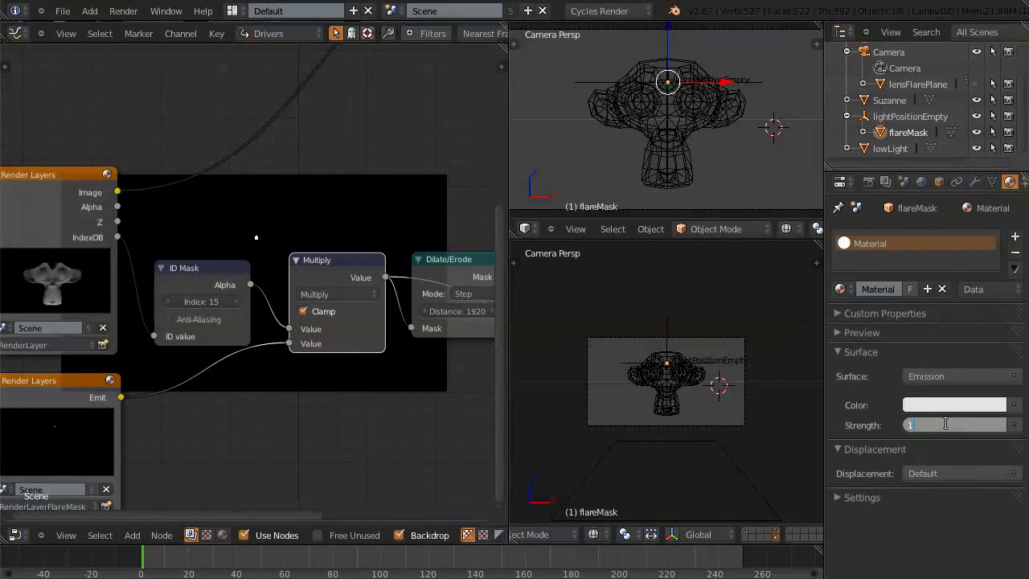
key("Return")
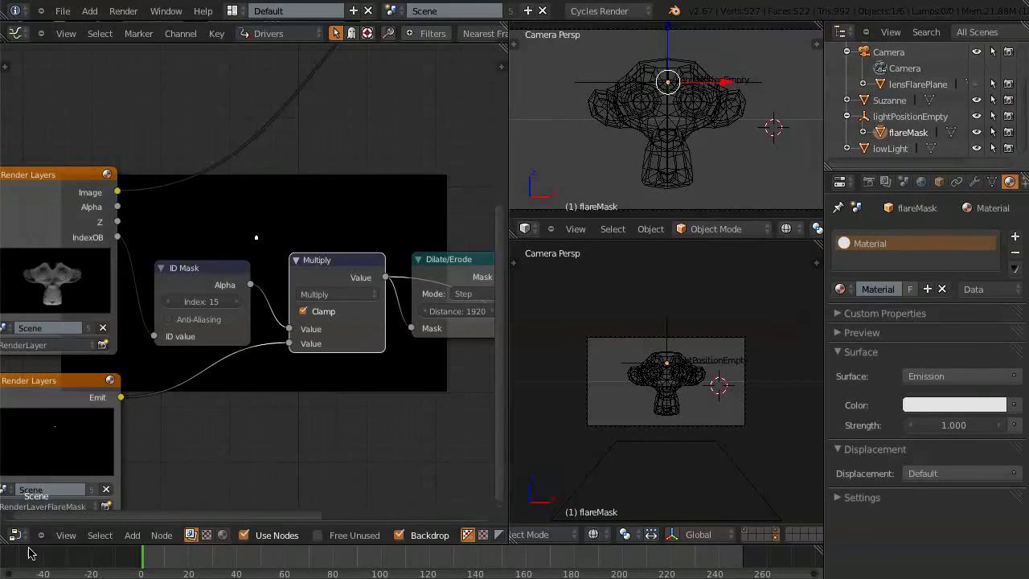
key("F12")
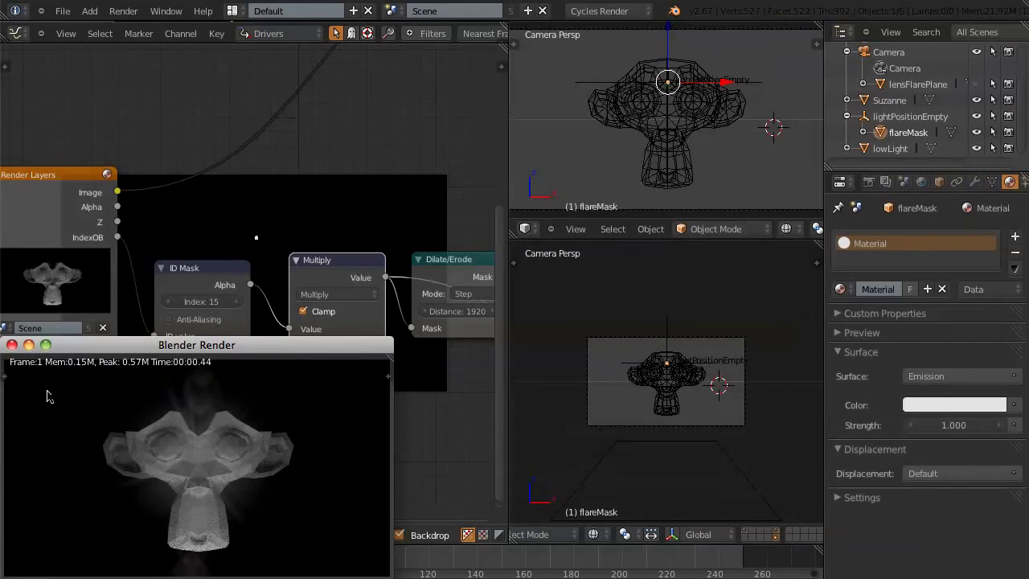
left_click(12, 345)
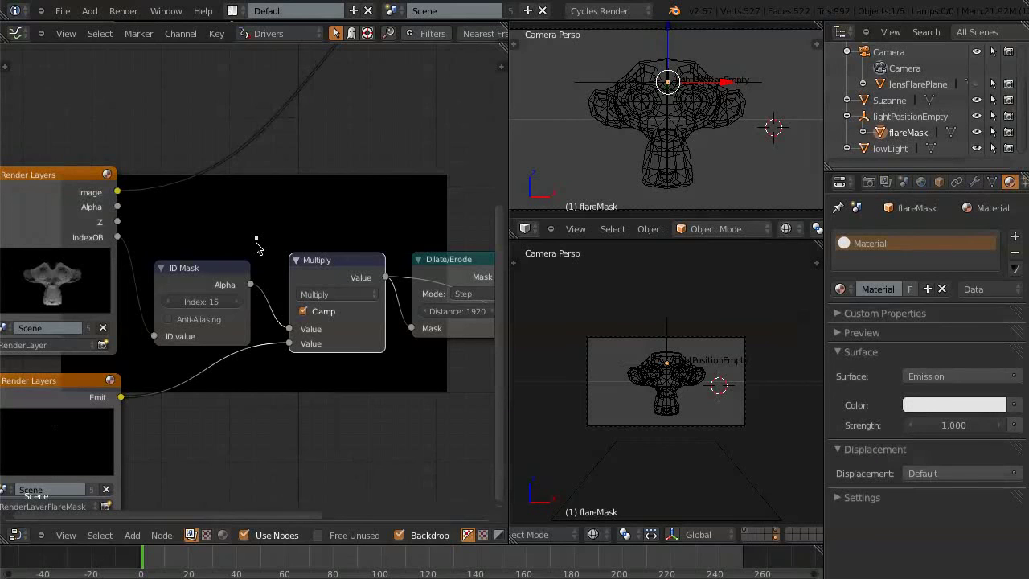
Step: Preview the Dilate/Erode output and the Add output in turn, shifting the Add node over the Composite node
left_click_drag(254, 515, 329, 517)
left_click(351, 280, "ctrl+shift")
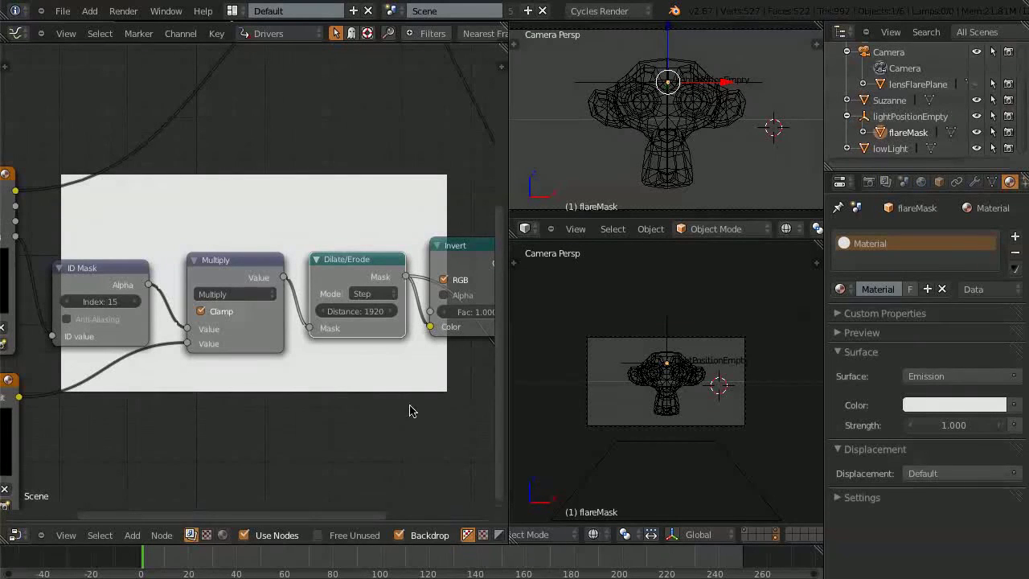
left_click_drag(351, 516, 441, 517)
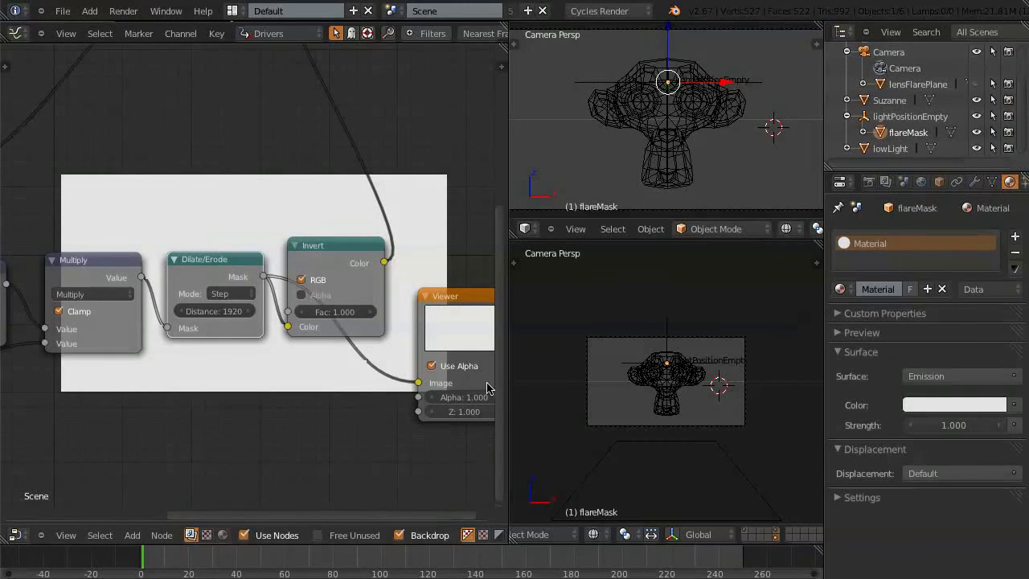
left_click_drag(501, 392, 502, 365)
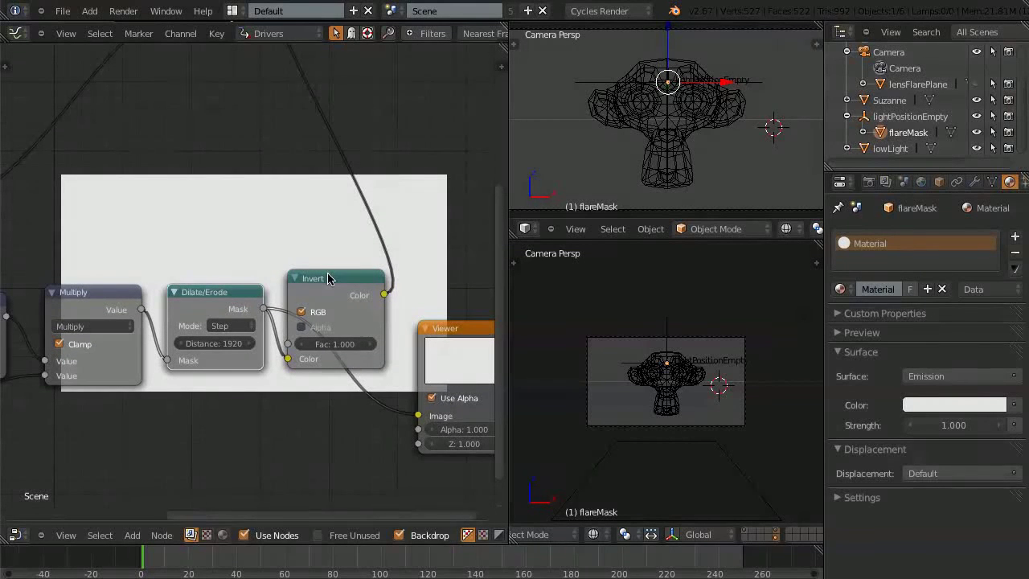
left_click_drag(502, 288, 520, 104)
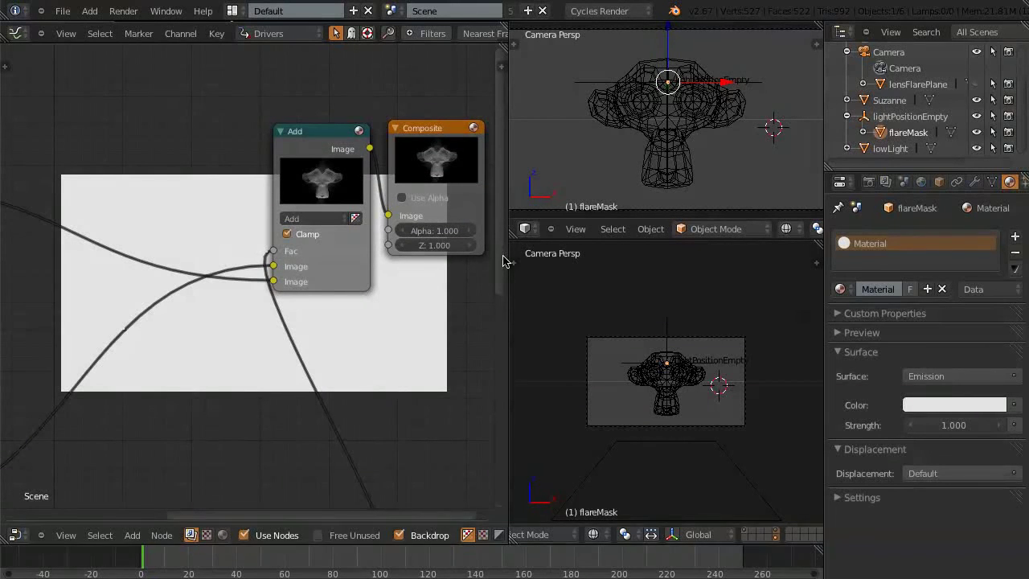
mouse_move(503, 259)
left_mouse_down()
mouse_move(500, 345)
mouse_move(500, 278)
left_mouse_up()
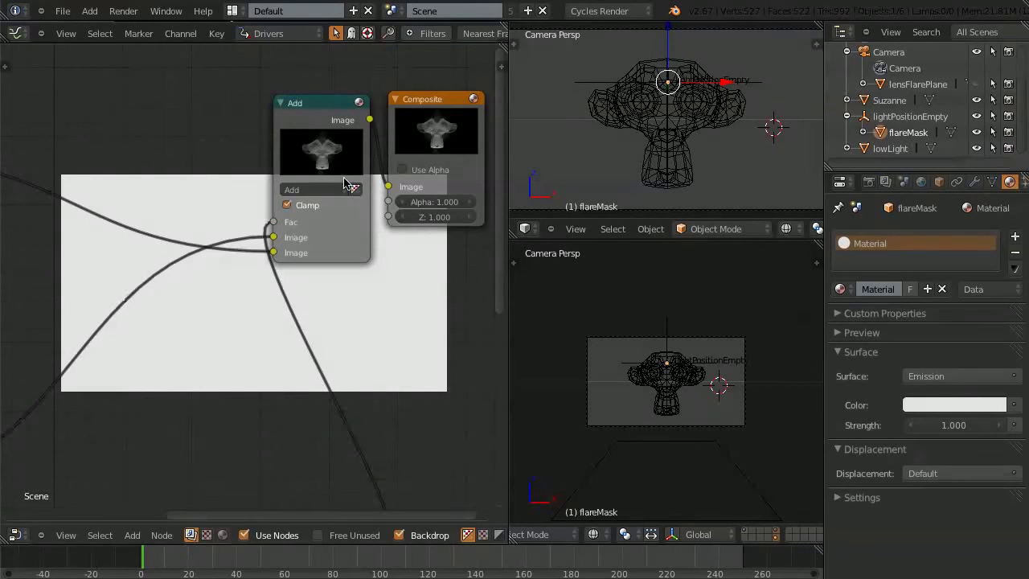
left_click(325, 143, "ctrl+shift")
left_click_drag(309, 101, 366, 76)
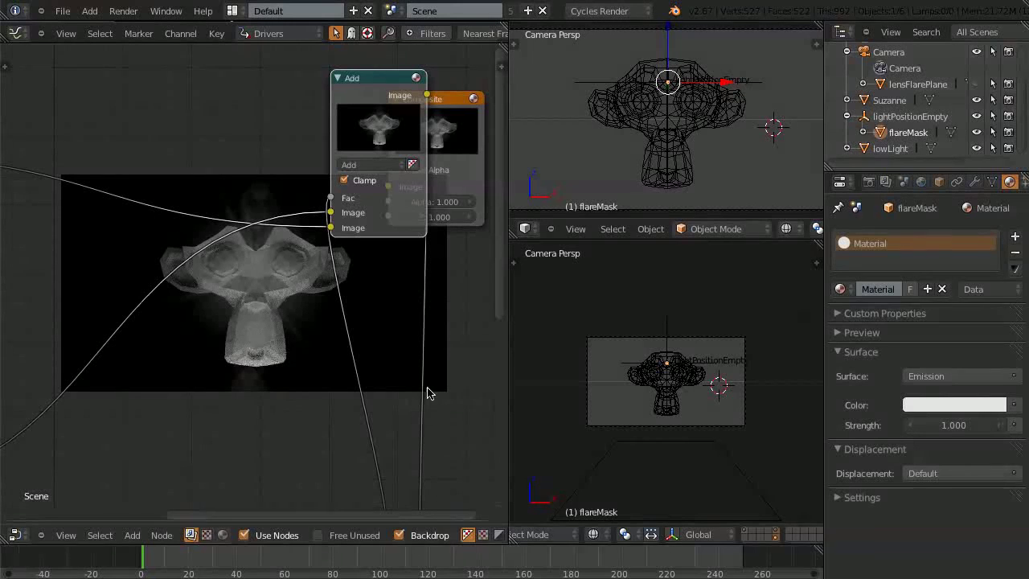
Step: Move lightPositionEmpty up beside the top of Suzanne's head, partly clear of it, and render the scene
right_click(670, 357)
key("g")
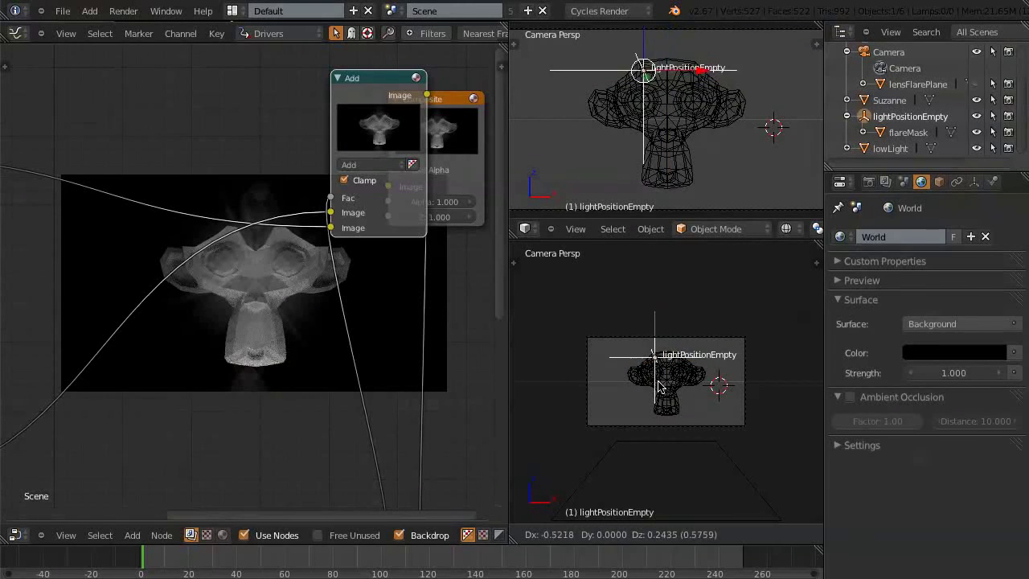
left_click(653, 386)
key("F12")
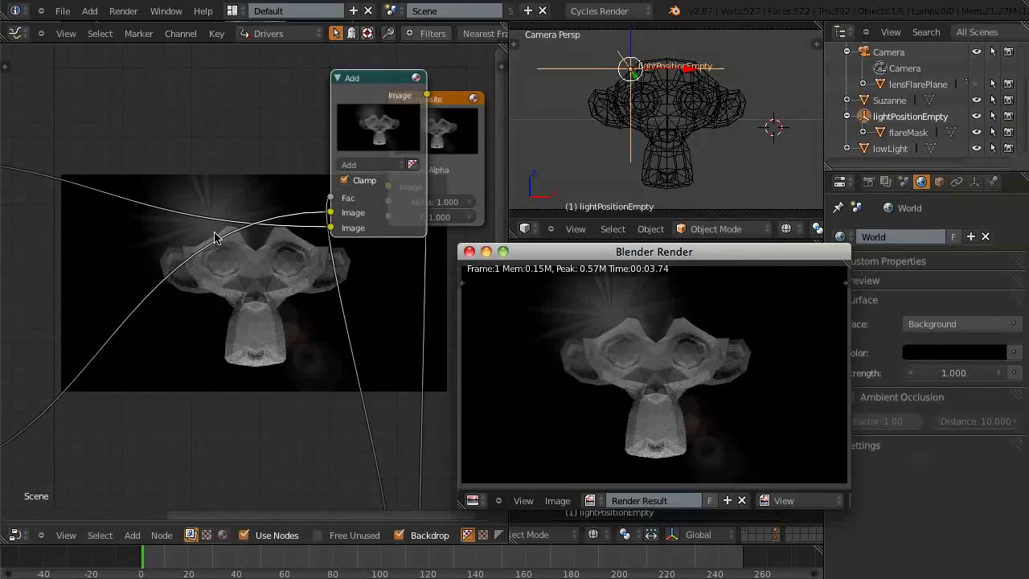
Step: Set the flareMask material's emission strength to 10
left_click(949, 377)
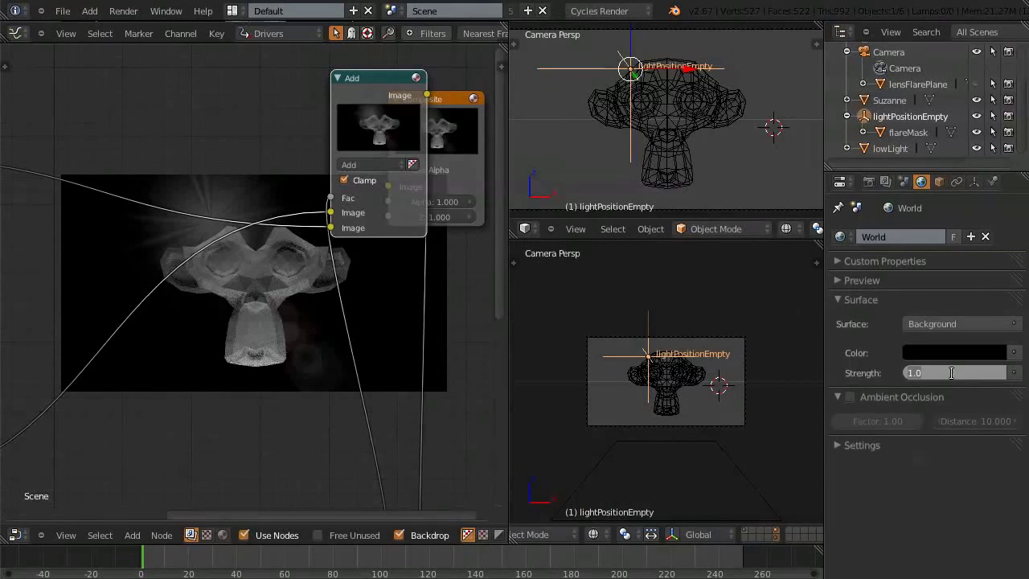
left_click(911, 137)
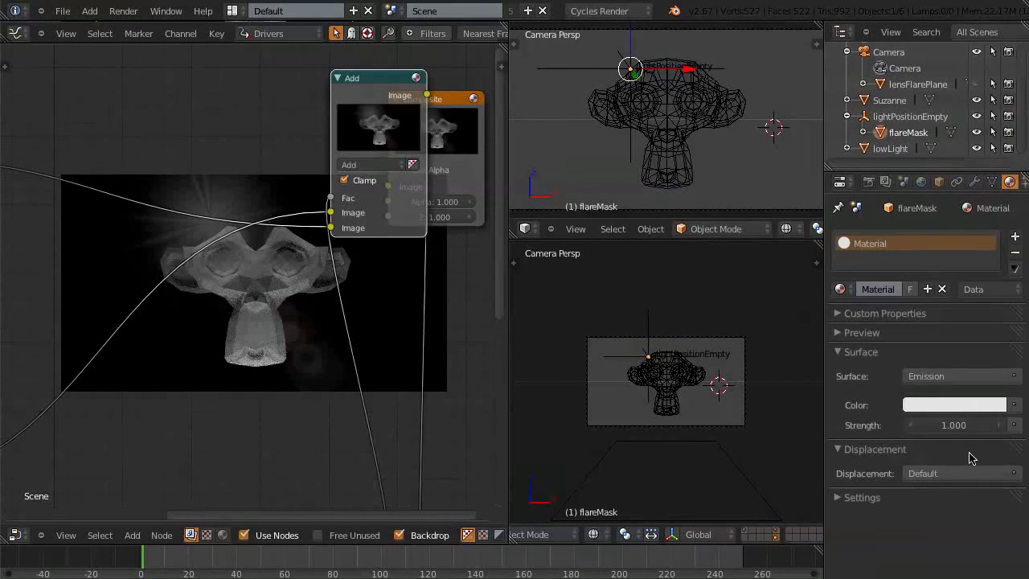
left_click(949, 424)
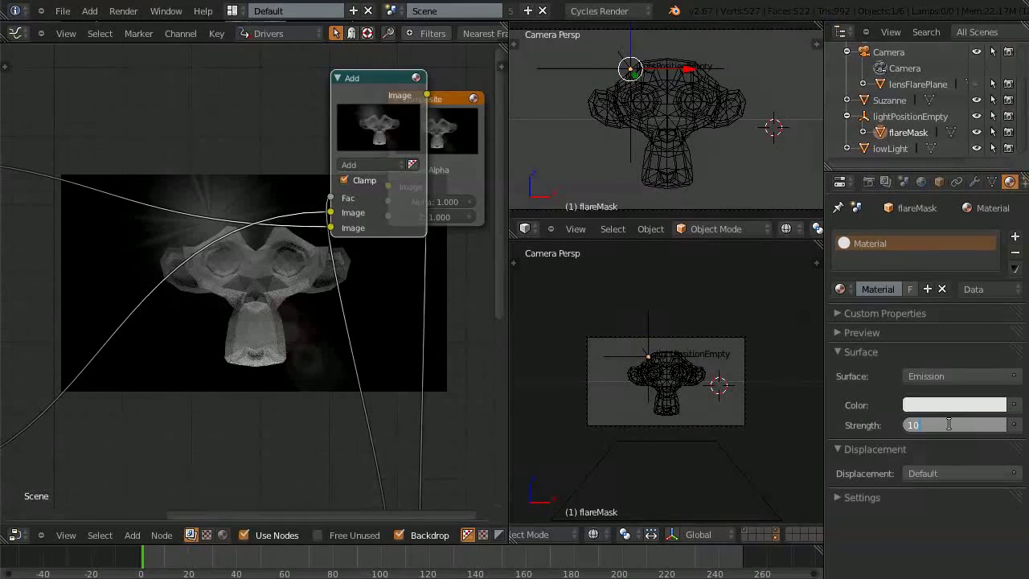
key("Return")
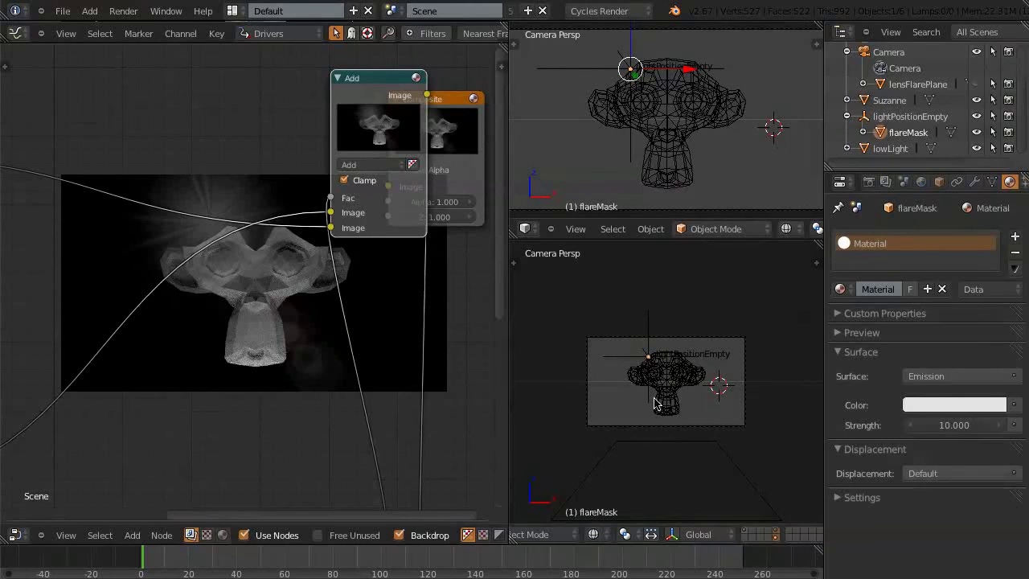
Step: Move lightPositionEmpty behind the centre of Suzanne's face, render the scene and close the render window
right_click(632, 158)
key("g")
left_click(668, 199)
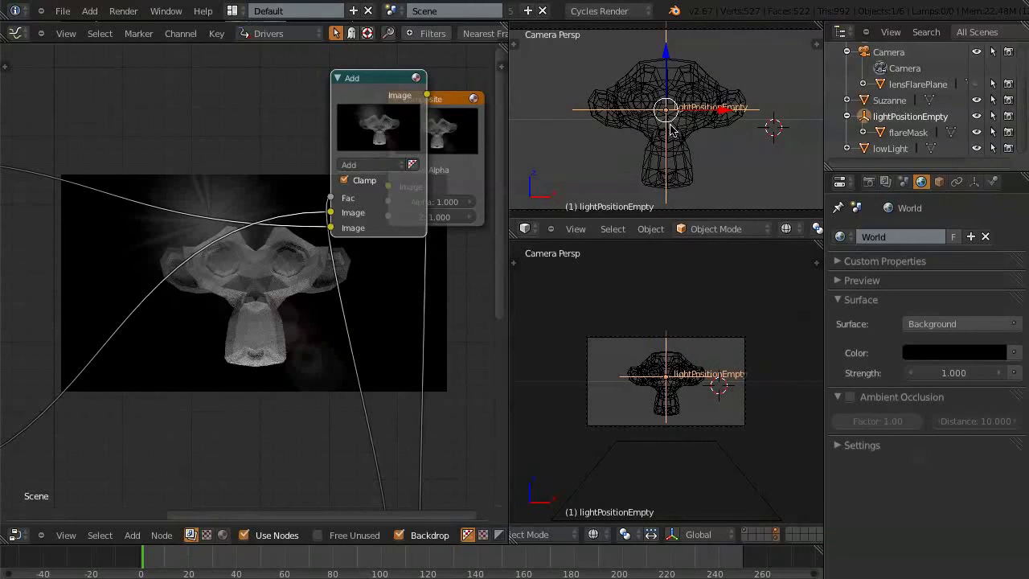
key("F12")
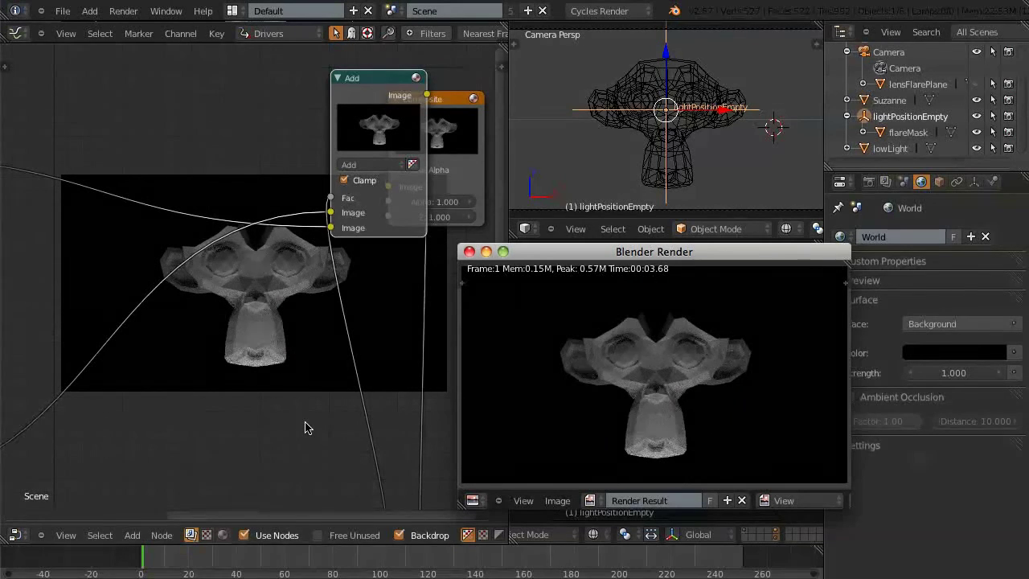
scroll(278, 349, "down", 3)
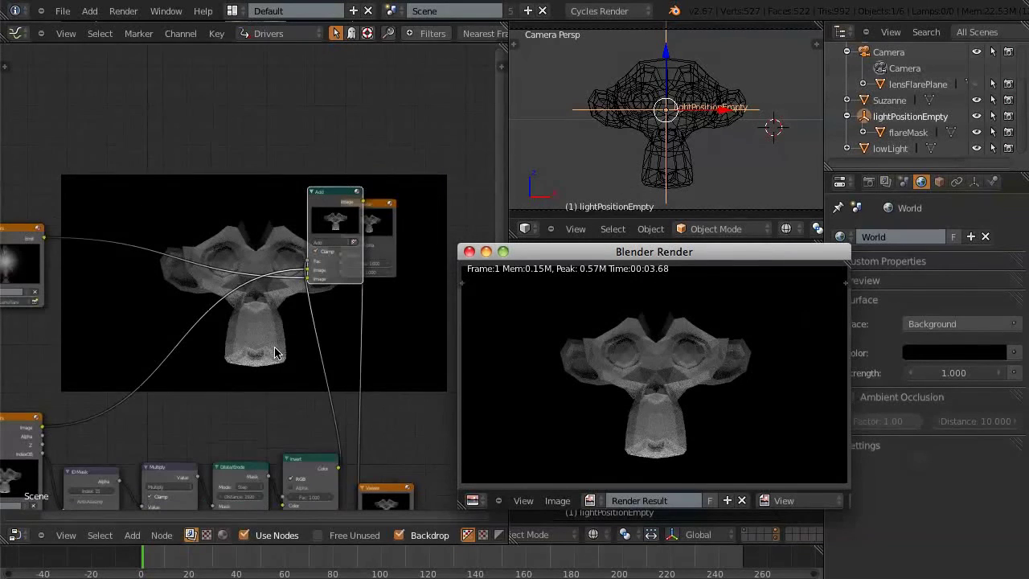
key("F11")
Step: Spread the Add and Composite nodes apart, collapse the Viewer node and place it just above the Add node
left_click_drag(328, 191, 281, 193)
left_click_drag(373, 210, 392, 179)
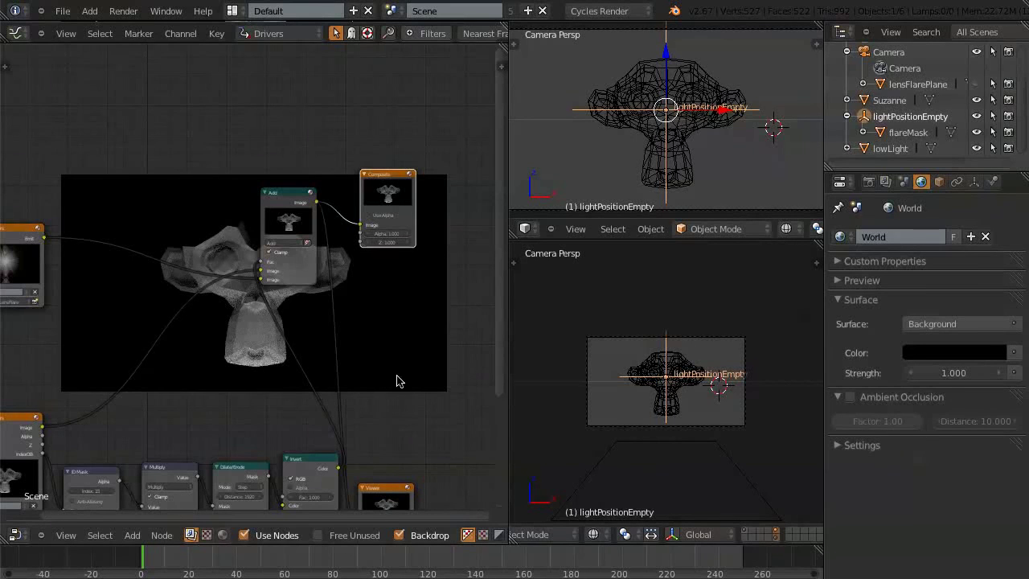
left_click(308, 215)
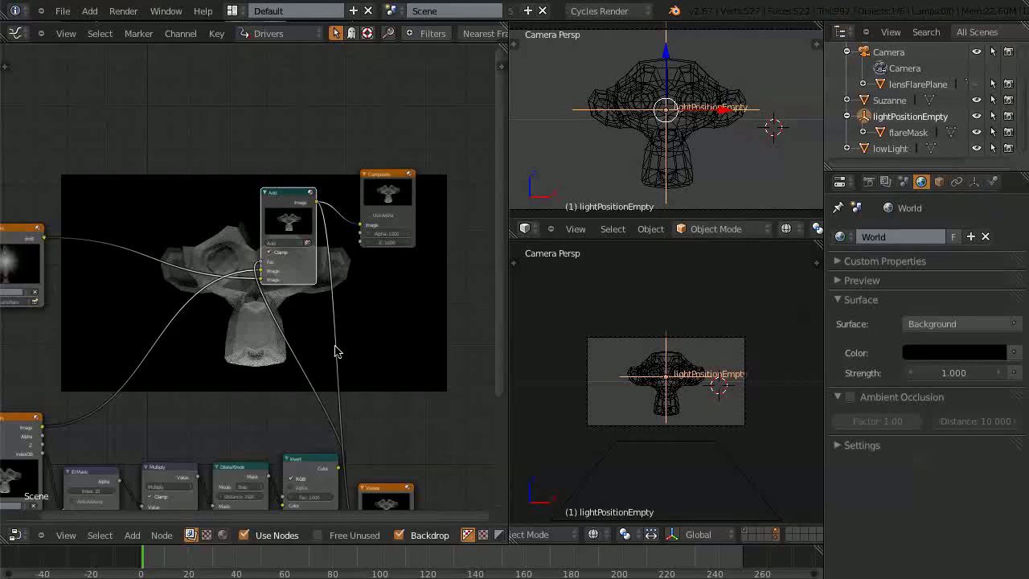
left_click(368, 495)
key("h")
left_click_drag(368, 495, 300, 164)
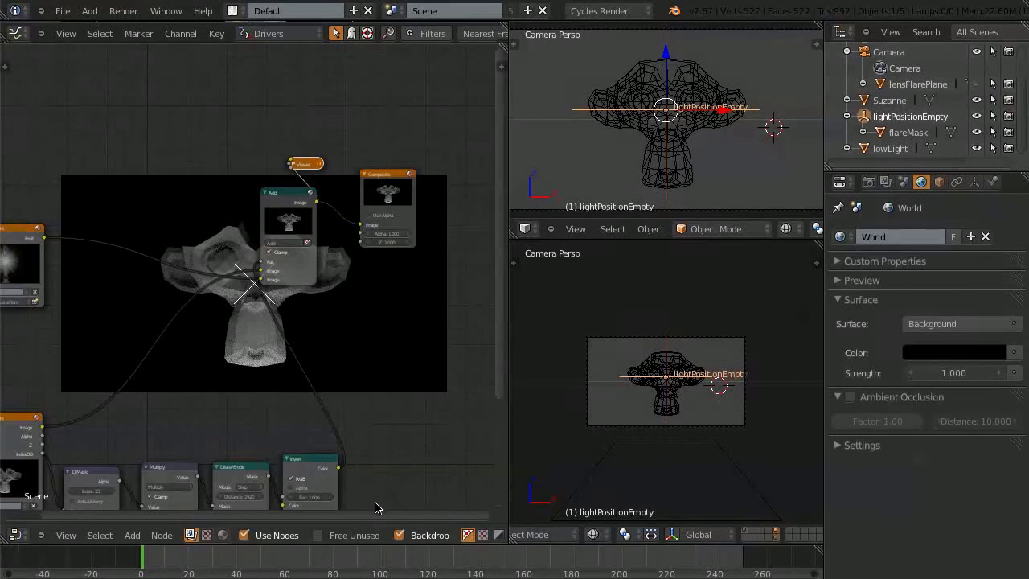
left_click_drag(384, 518, 276, 515)
left_click_drag(501, 337, 503, 422)
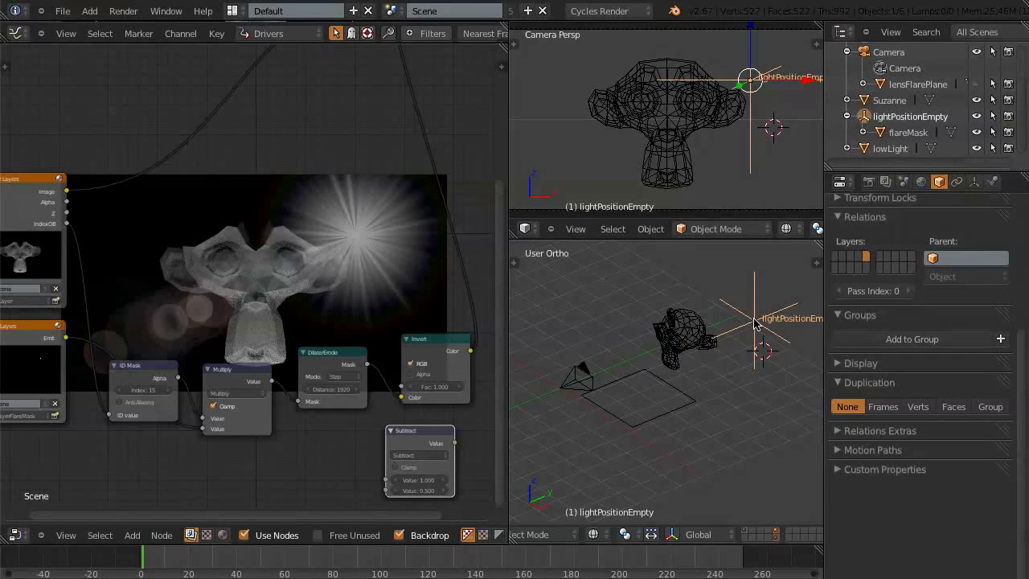
Step: Scale the flareMask object up to about 12 times its size around lightPositionEmpty
left_click(903, 133)
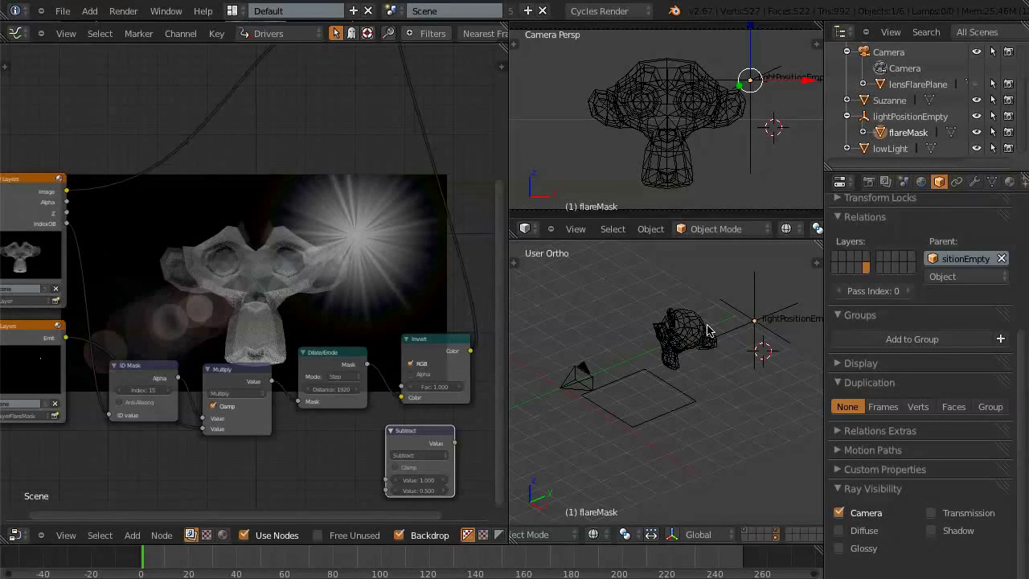
key("s")
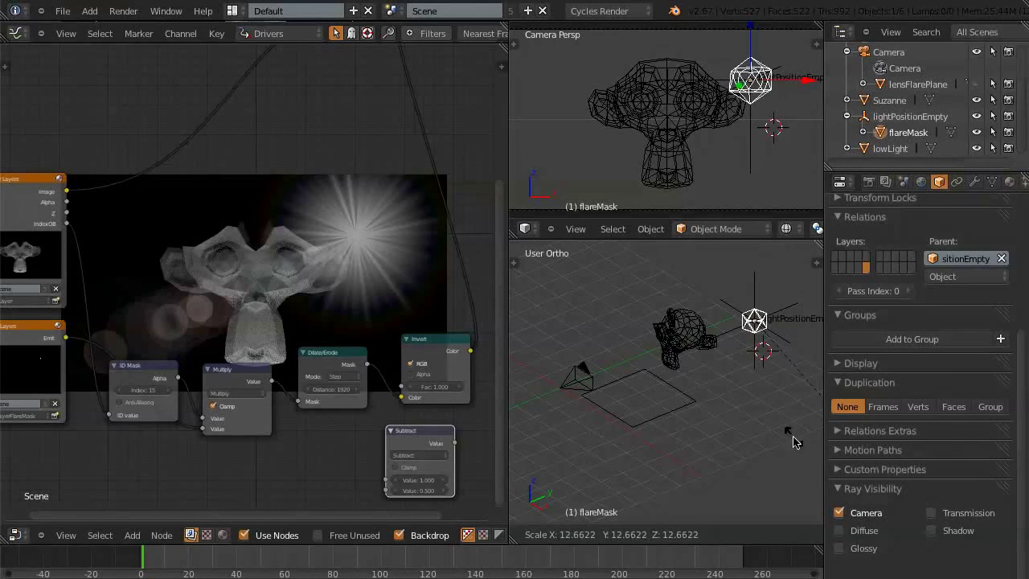
left_click(772, 400)
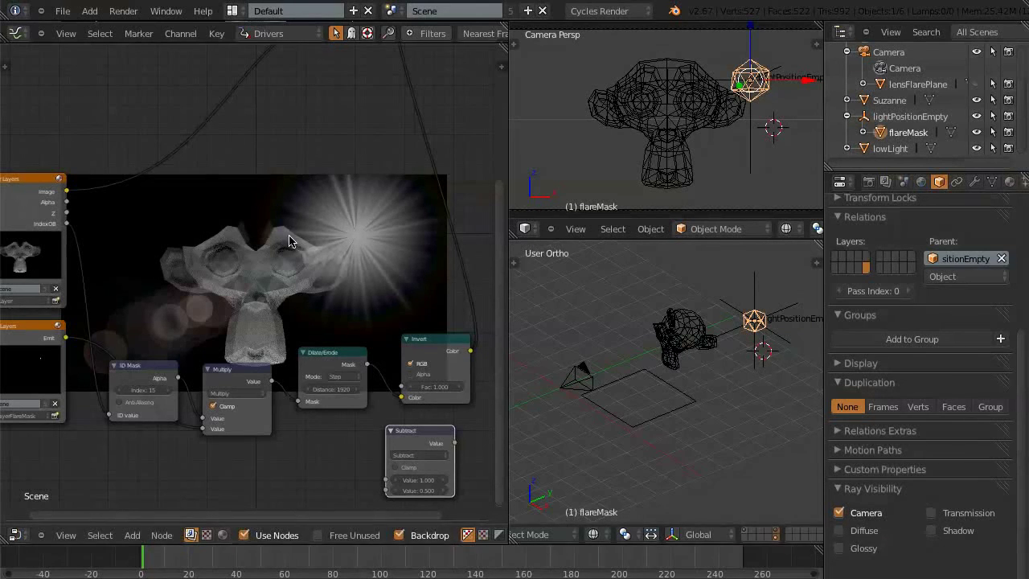